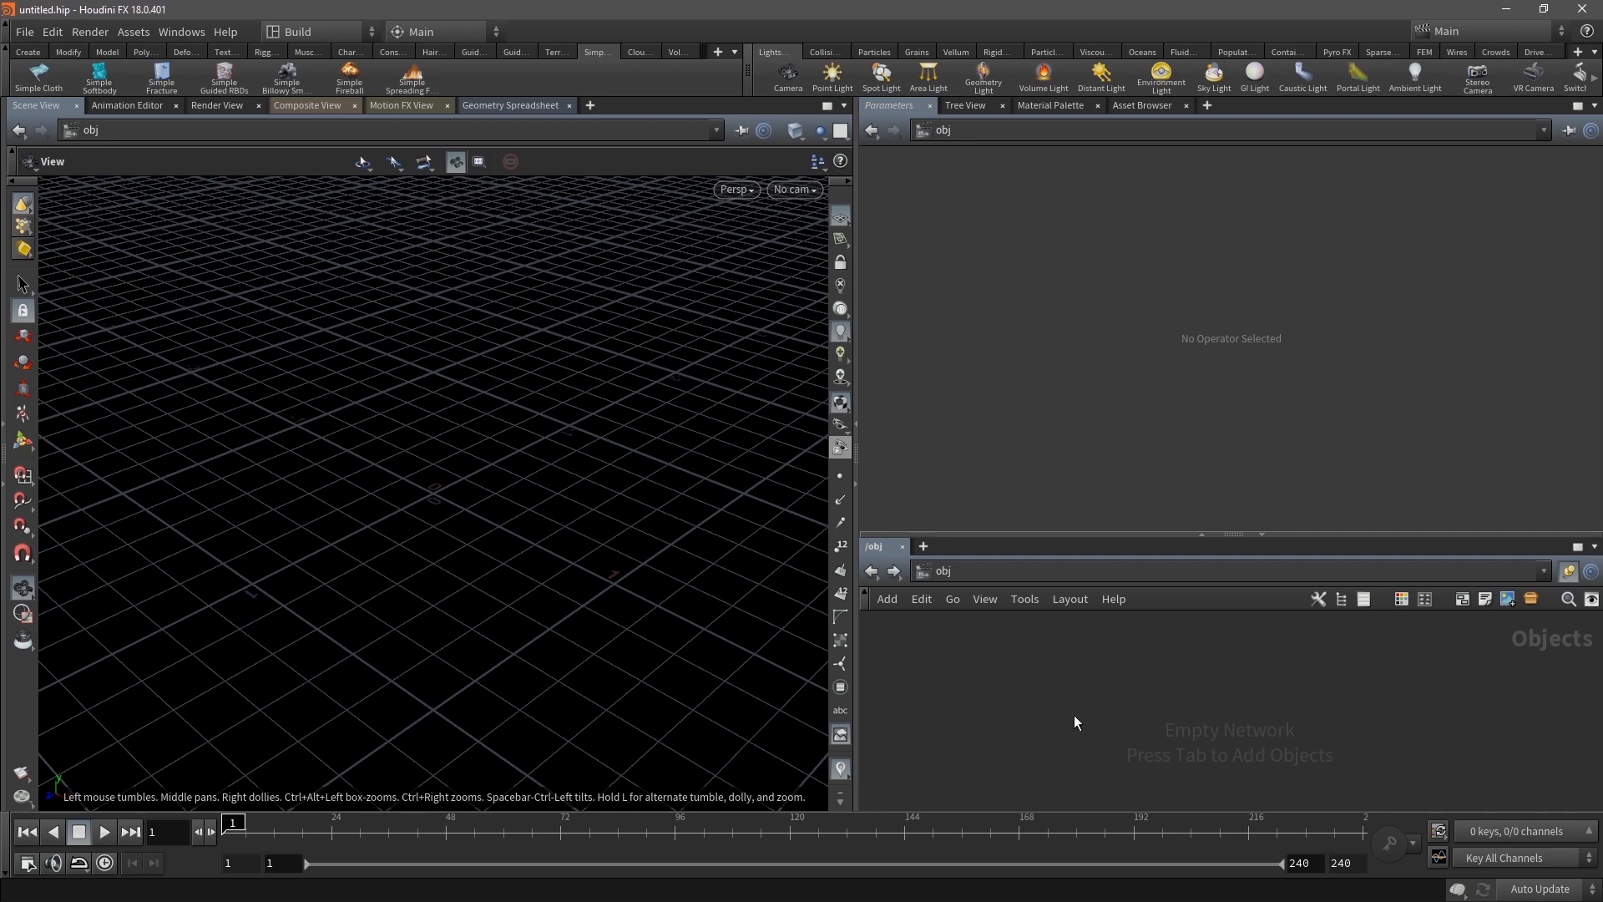
# Create a Grid object in the empty network and go inside it to its geometry node
pyautogui.press('Tab')
pyautogui.write('grid')
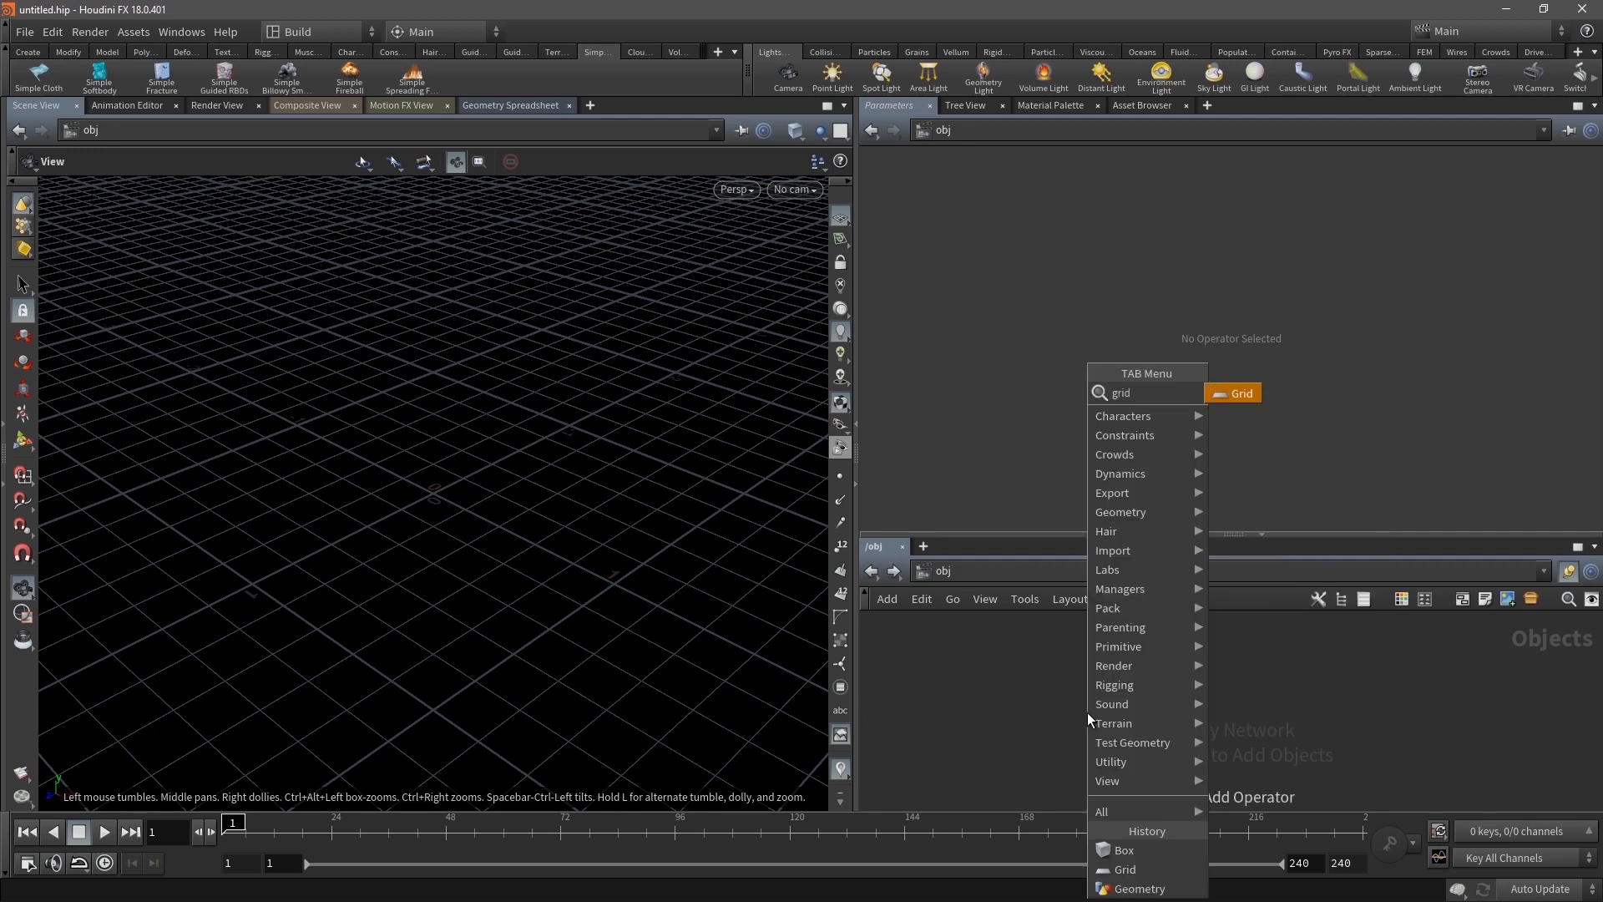
pyautogui.press('Return')
pyautogui.doubleClick(1087, 713)
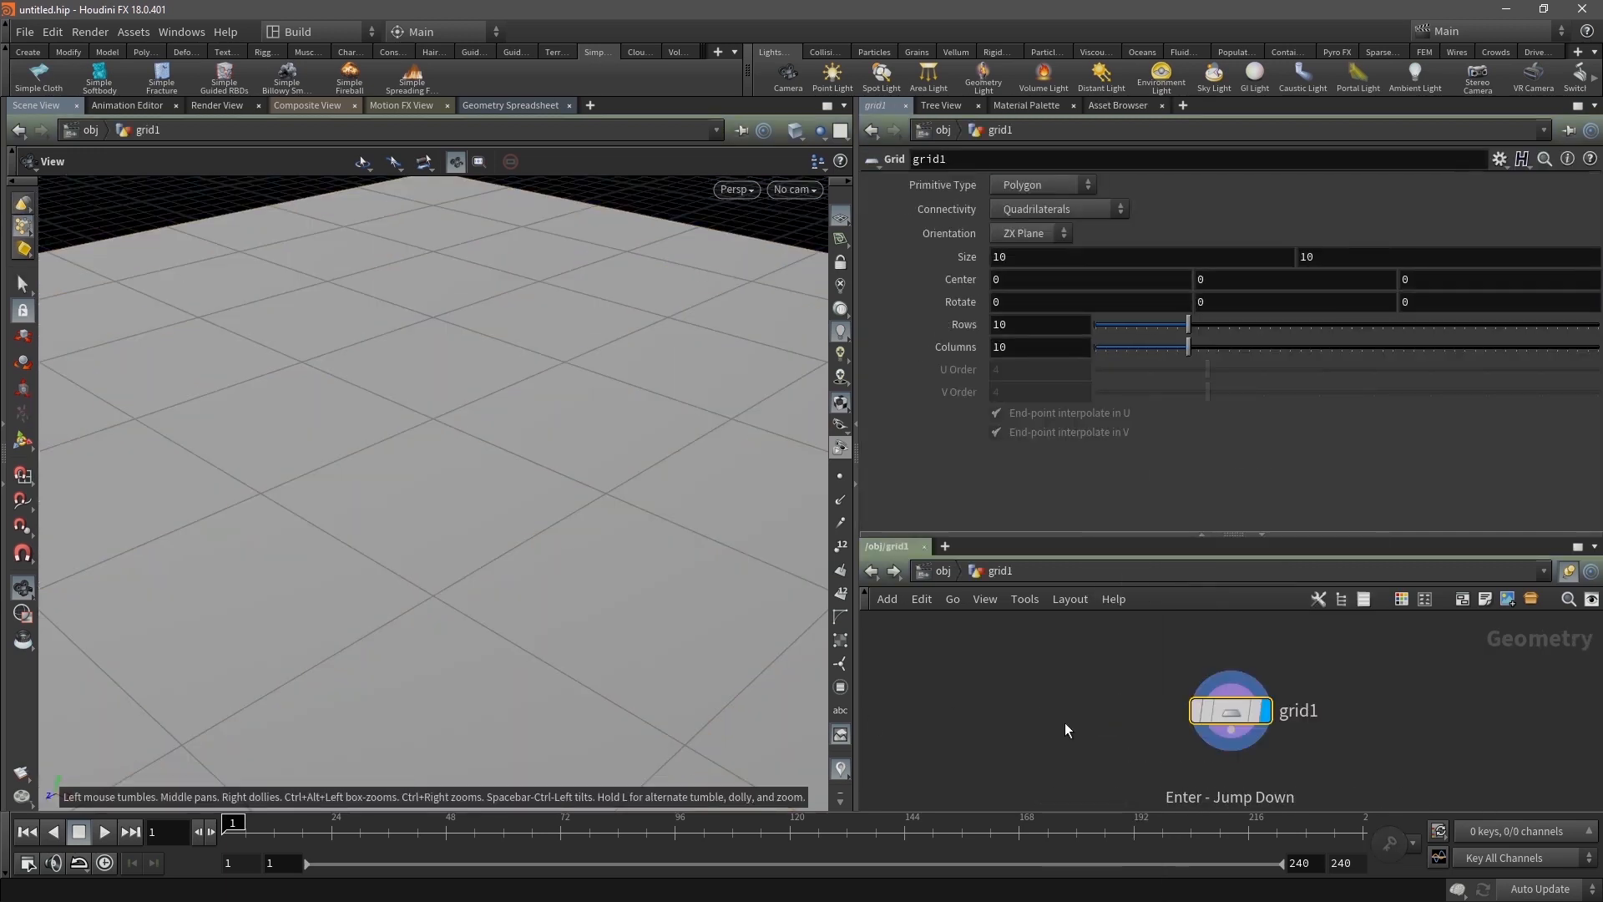
# Set the grid's size to 2 by 4
pyautogui.click(1056, 262)
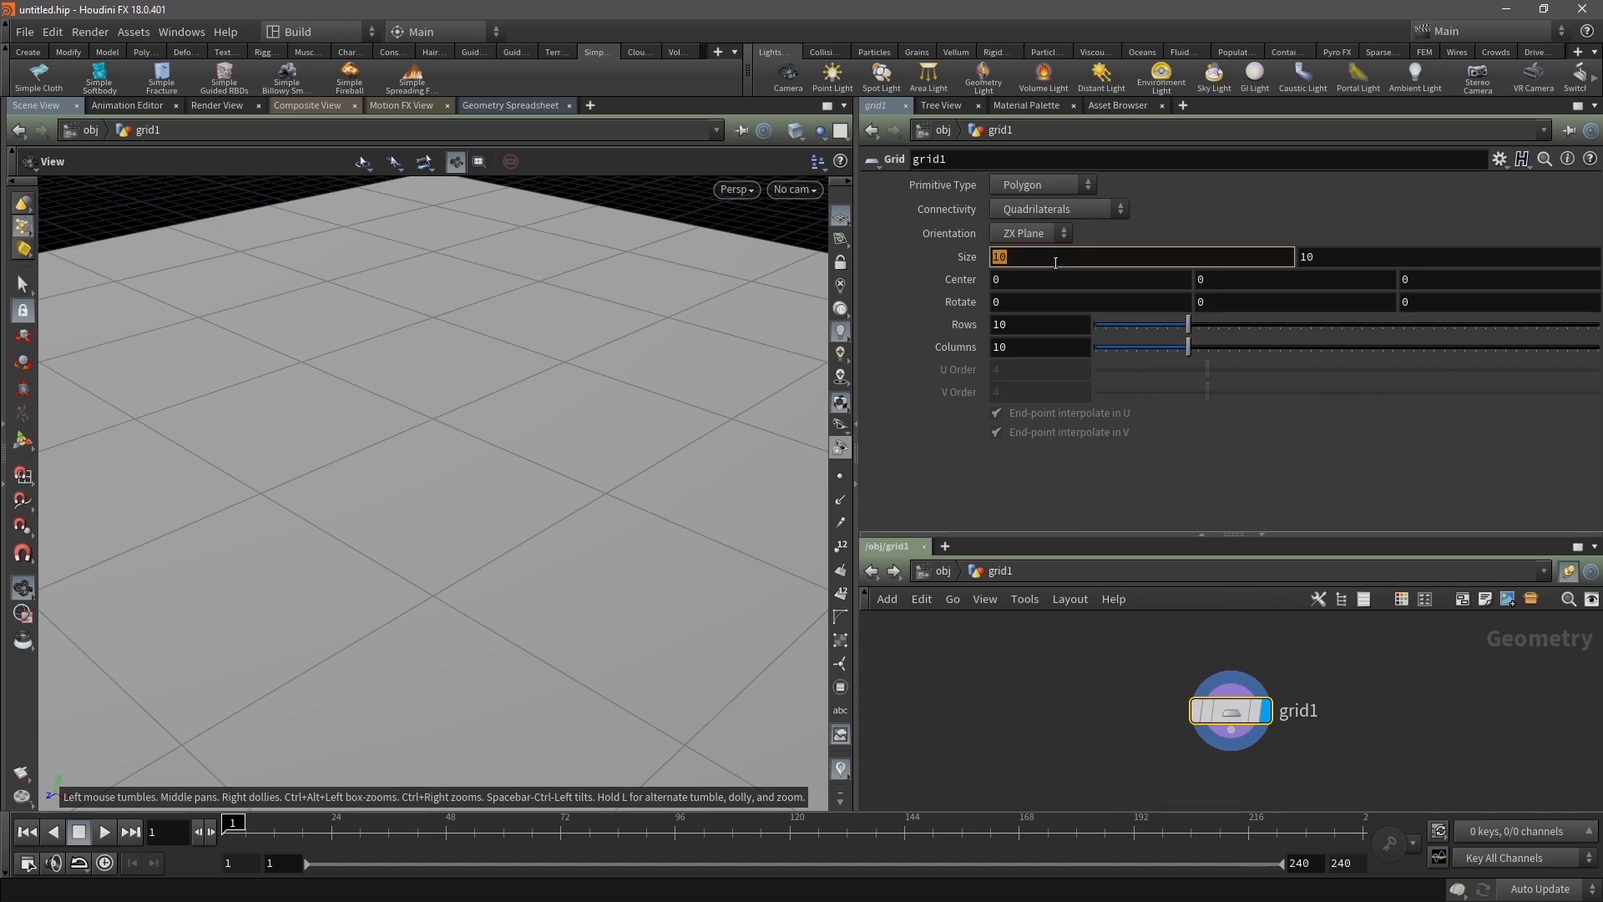
pyautogui.write('1')
pyautogui.write('2')
pyautogui.press('Tab')
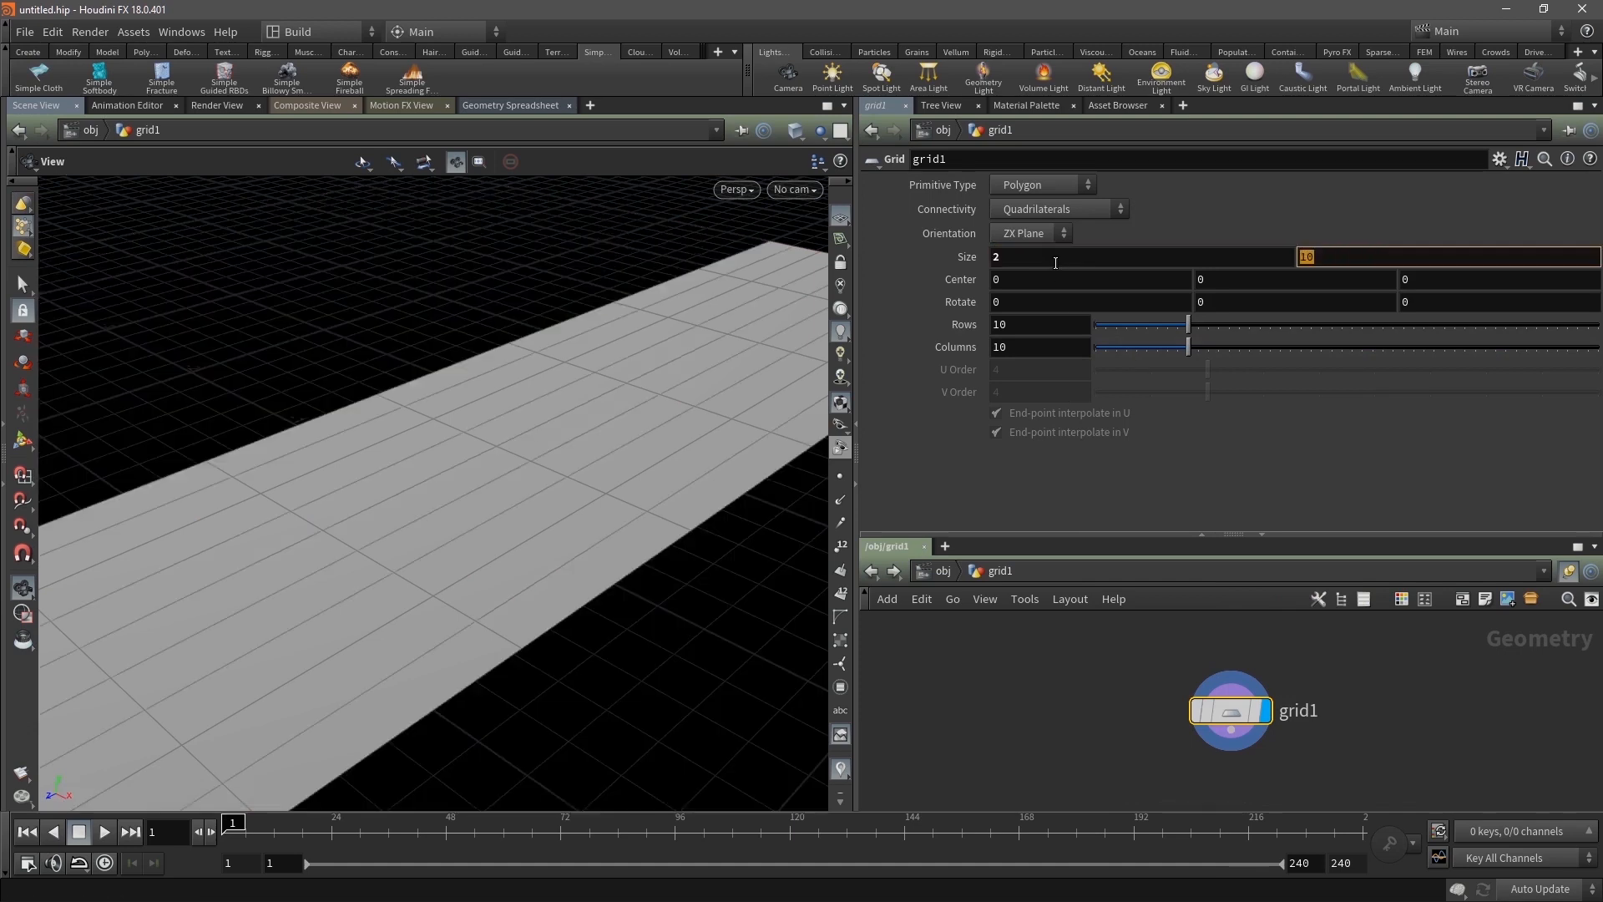
pyautogui.write('4')
pyautogui.press('Return')
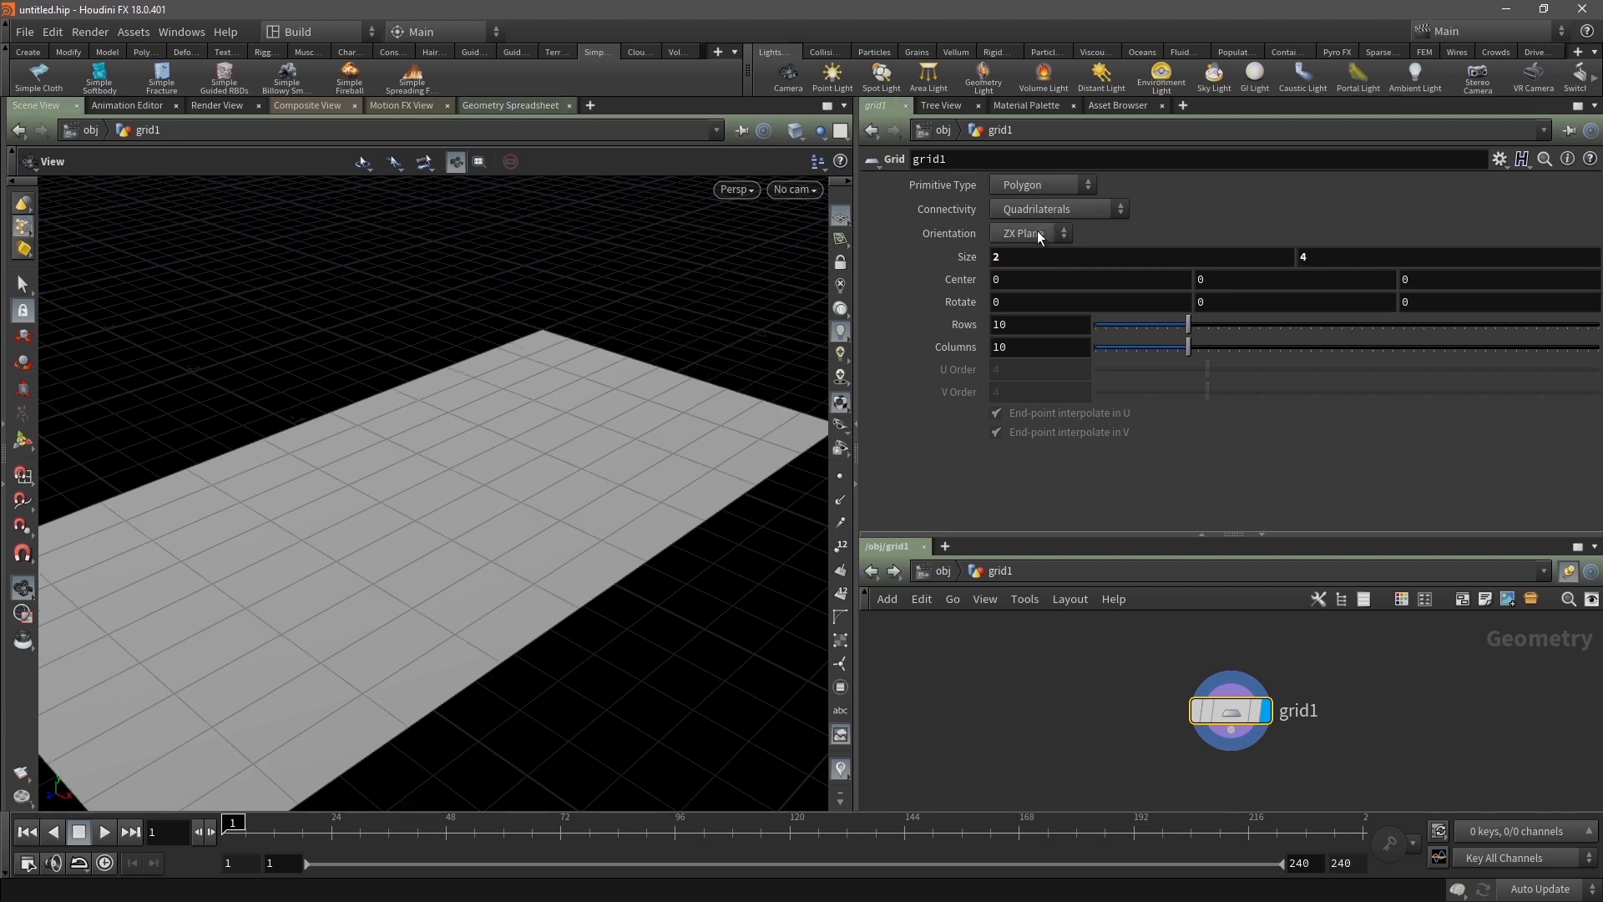
# Change the grid's orientation to YZ Plane so that it stands upright
pyautogui.click(1037, 230)
pyautogui.click(1039, 263)
pyautogui.click(1032, 233)
pyautogui.click(1036, 241)
pyautogui.click(1013, 240)
pyautogui.click(1027, 263)
# Set the upright grid's size to 4 by 2
pyautogui.click(1039, 257)
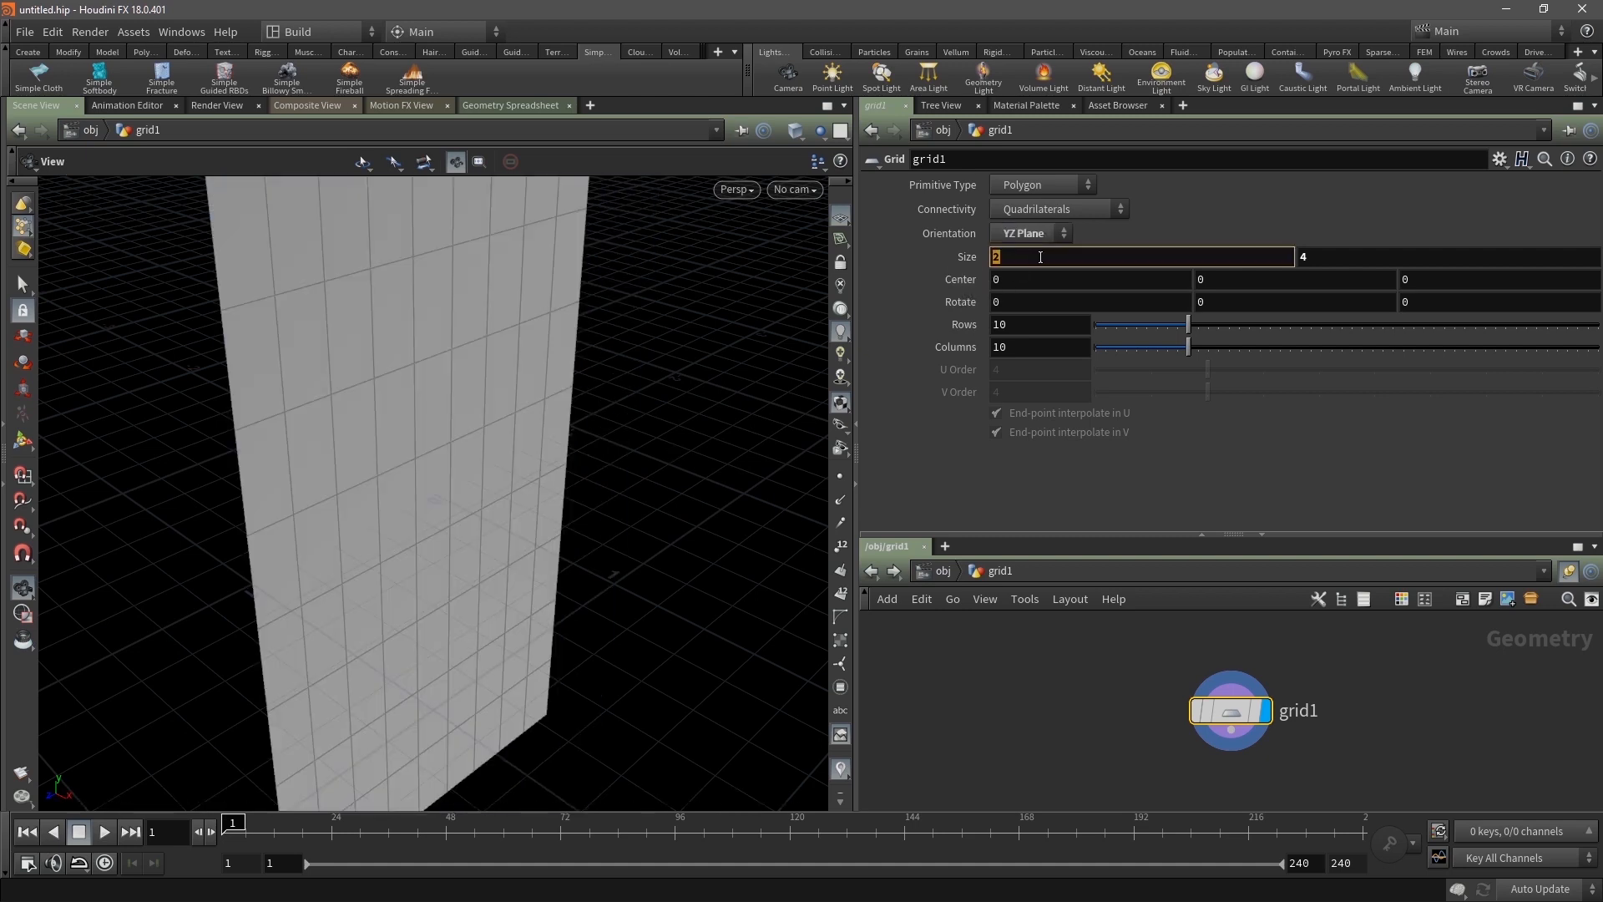
pyautogui.write('4')
pyautogui.press('Tab')
pyautogui.write('2')
pyautogui.press('Tab')
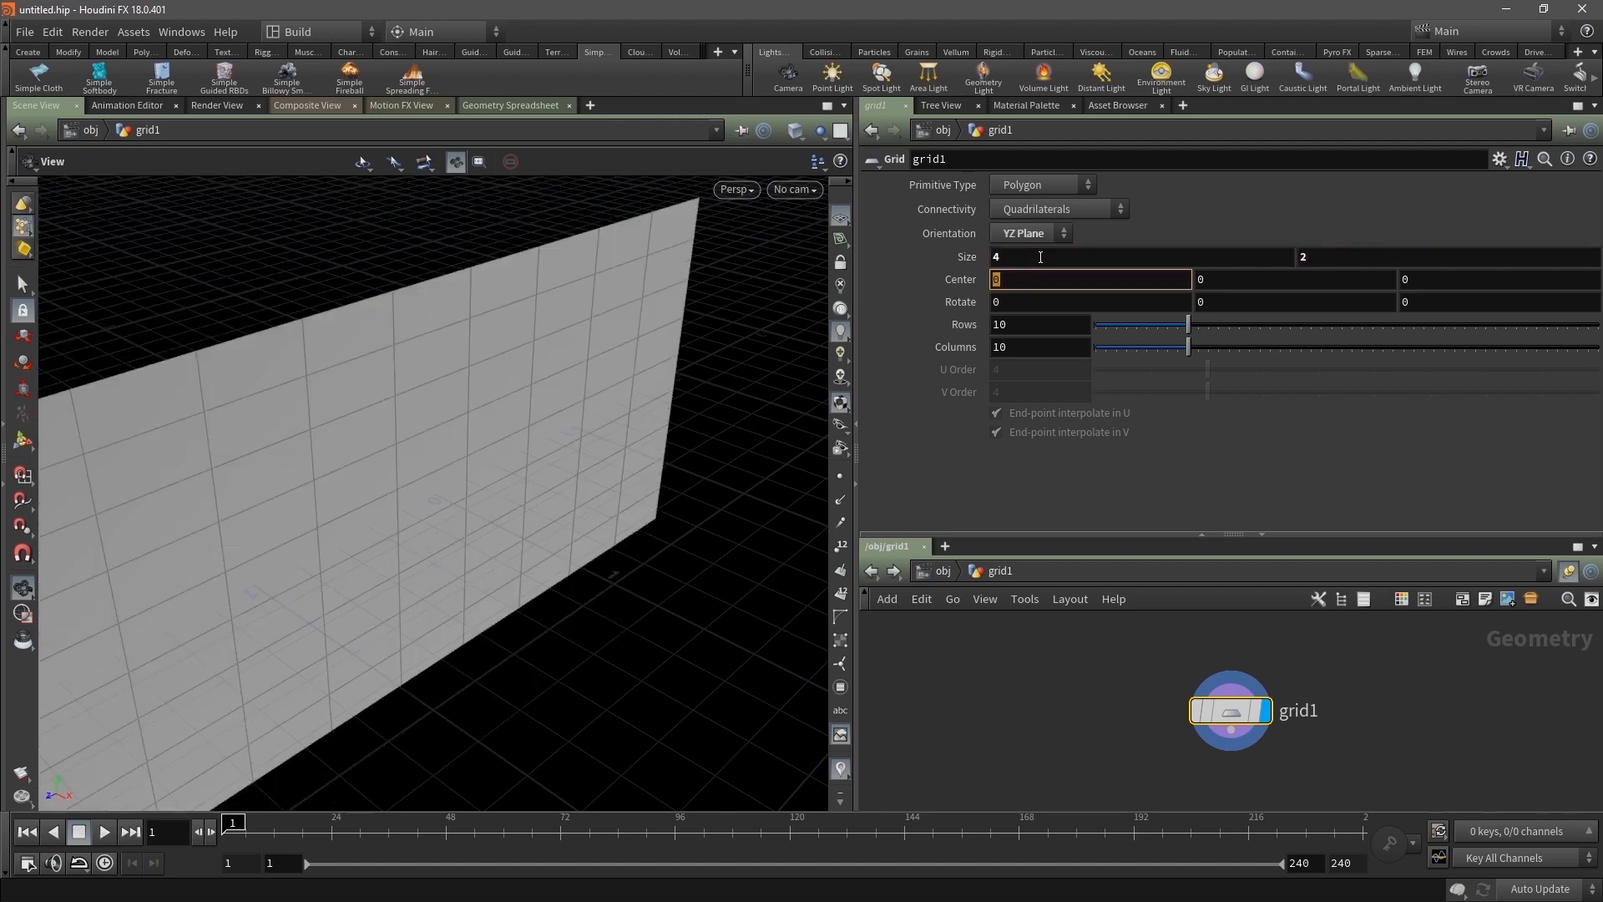
# Reduce the first size value of the grid to 3.6
pyautogui.moveTo(696, 429); pyautogui.dragTo(340, 437, button='right')
pyautogui.moveTo(340, 437); pyautogui.dragTo(325, 401)
pyautogui.click(1323, 257)
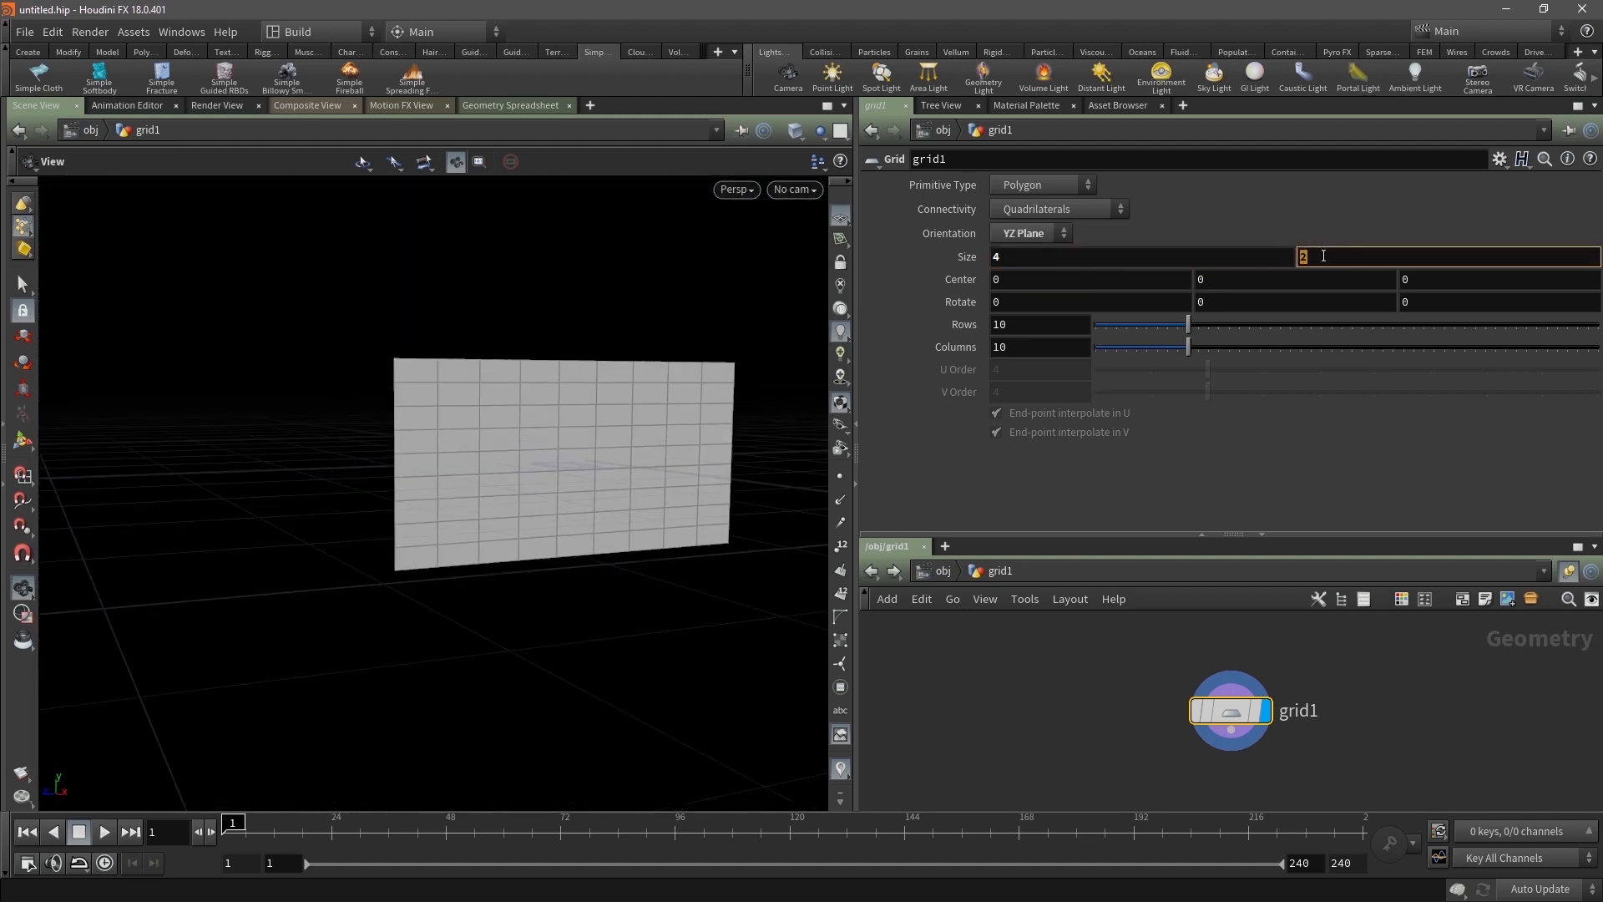
pyautogui.click(1137, 255)
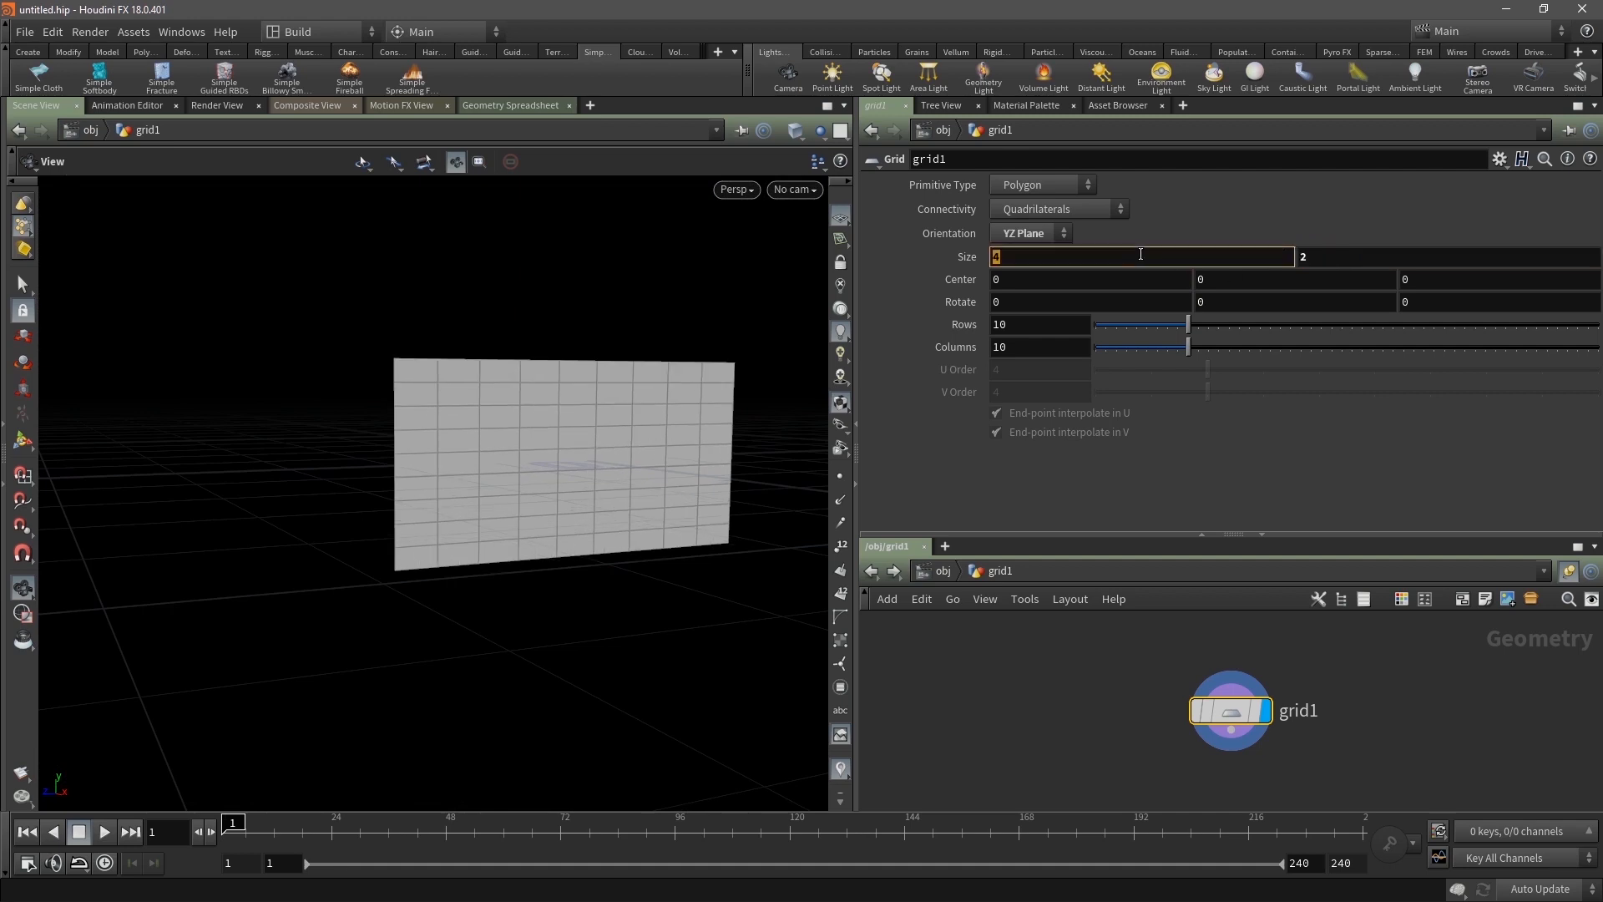
pyautogui.scroll(-4, 1148, 255)
pyautogui.moveTo(636, 634); pyautogui.dragTo(451, 526)
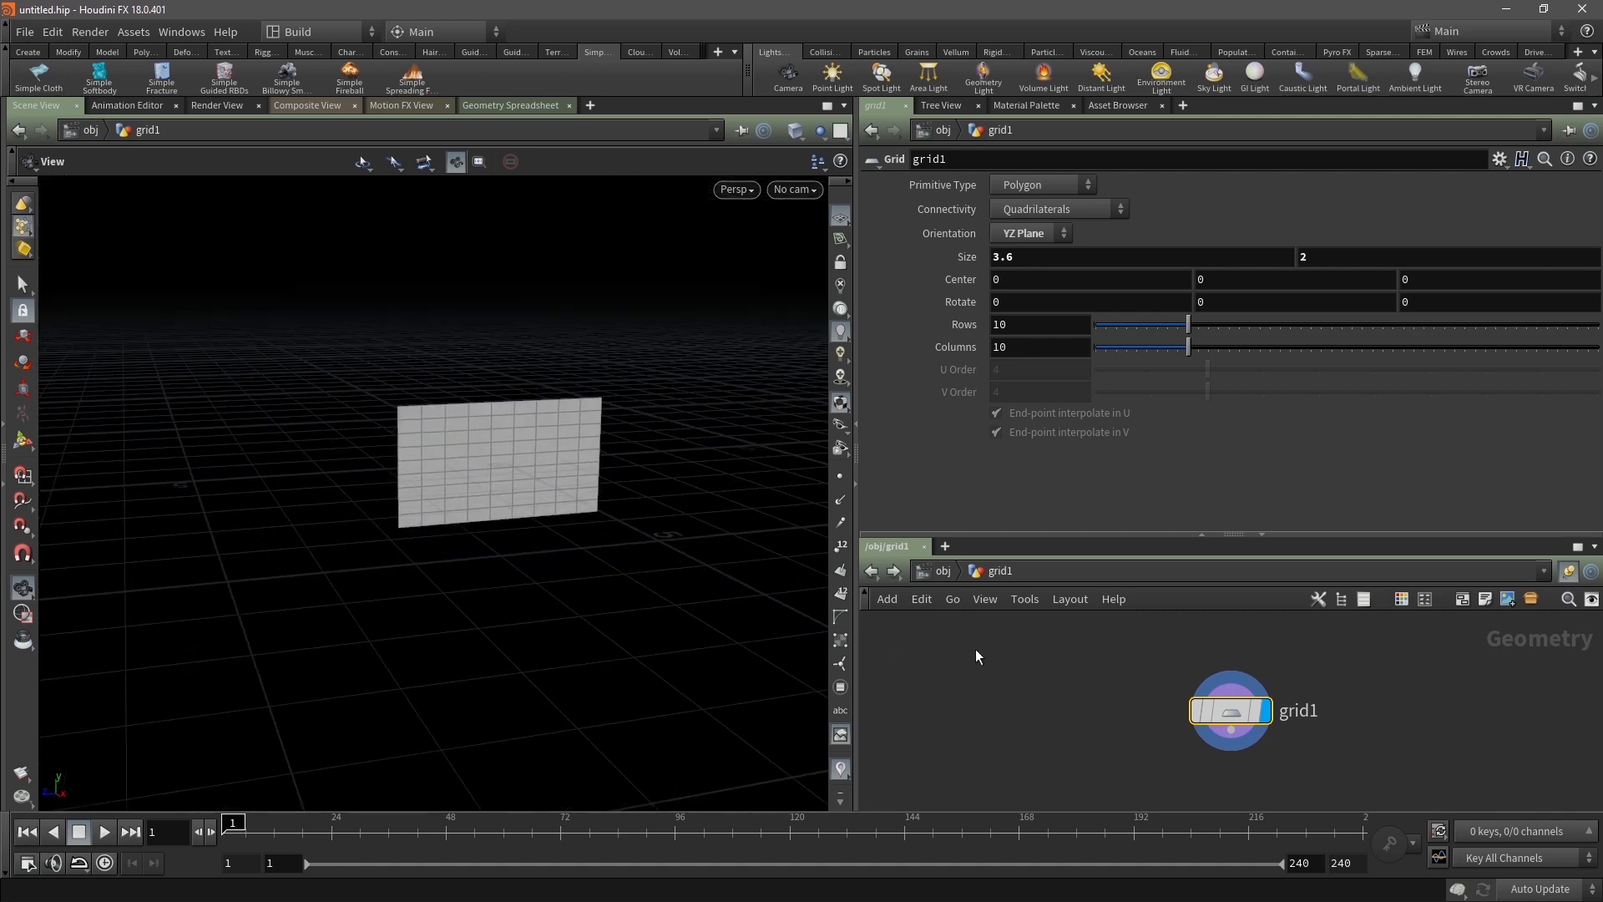
# Try raising the grid by increasing its center Y value to 5.8
pyautogui.click(1220, 279)
pyautogui.scroll(20, 1221, 278)
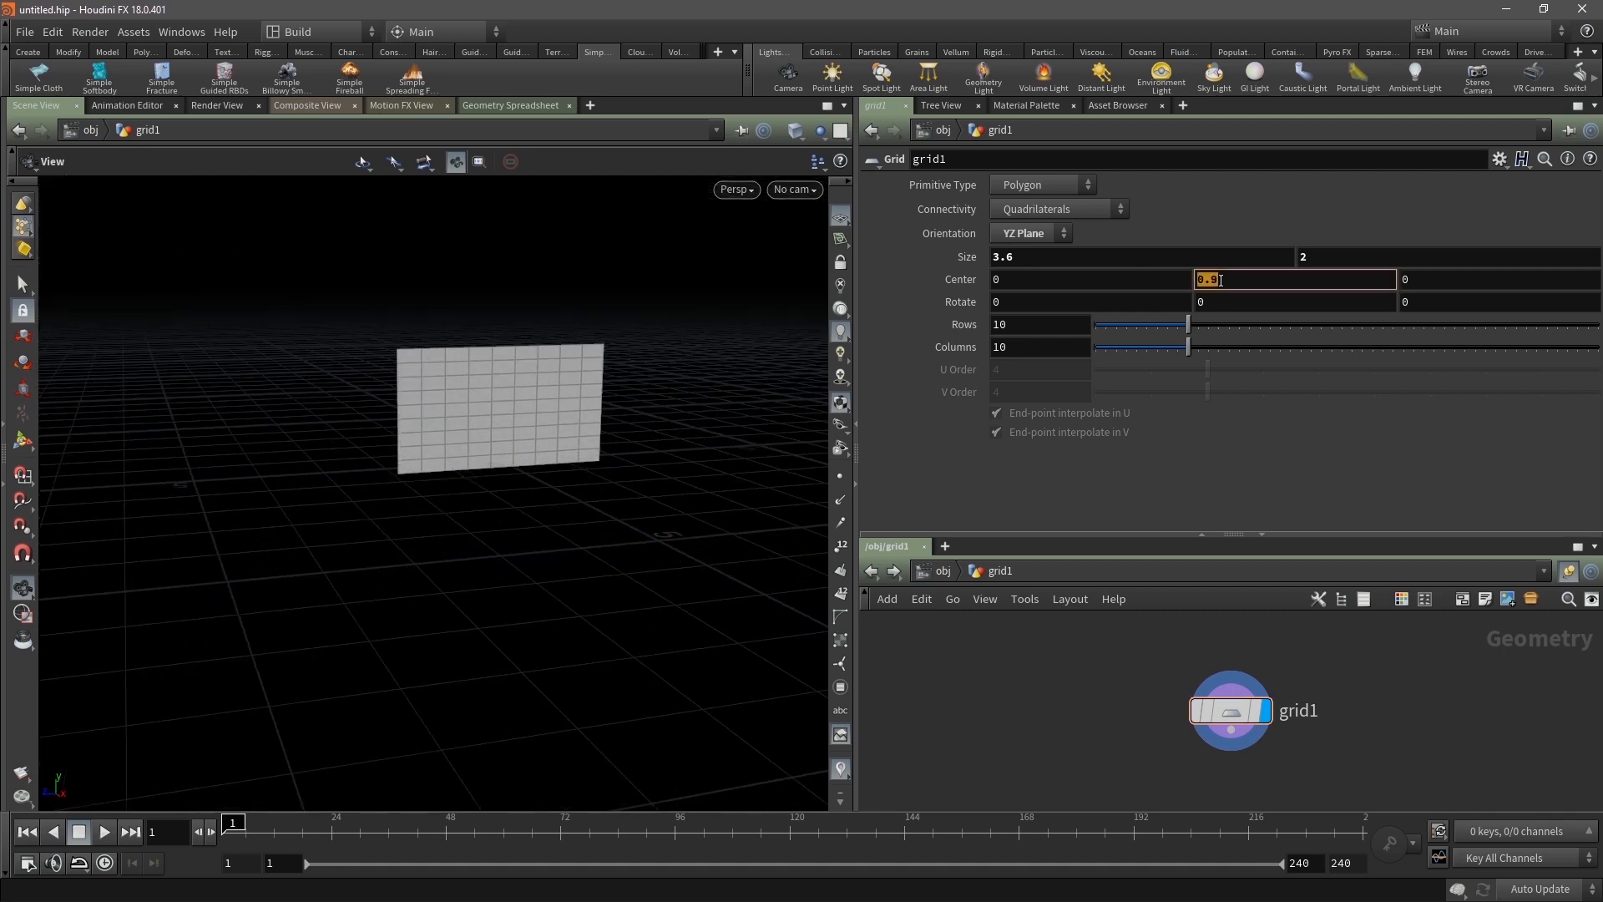
pyautogui.scroll(20, 1220, 279)
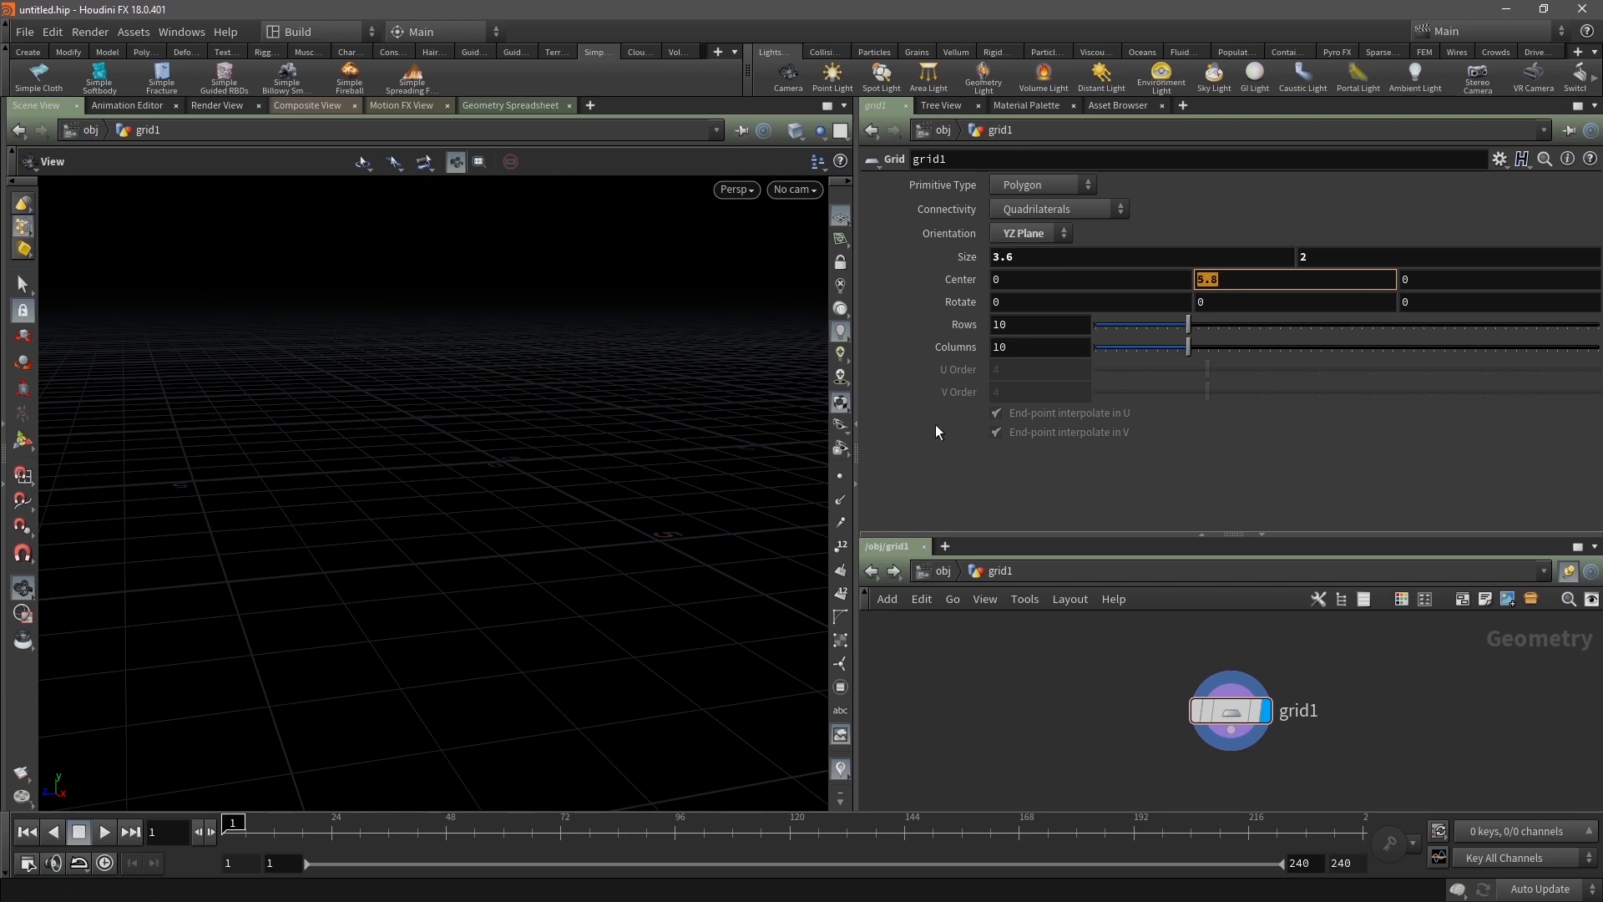
pyautogui.hotkey('ctrl', 'z')
# Raise the grid above the ground plane by setting its center Y value to 3.8
pyautogui.scroll(-4, 411, 469)
pyautogui.moveTo(487, 450); pyautogui.dragTo(401, 392)
pyautogui.click(1245, 277)
pyautogui.scroll(20, 1245, 277)
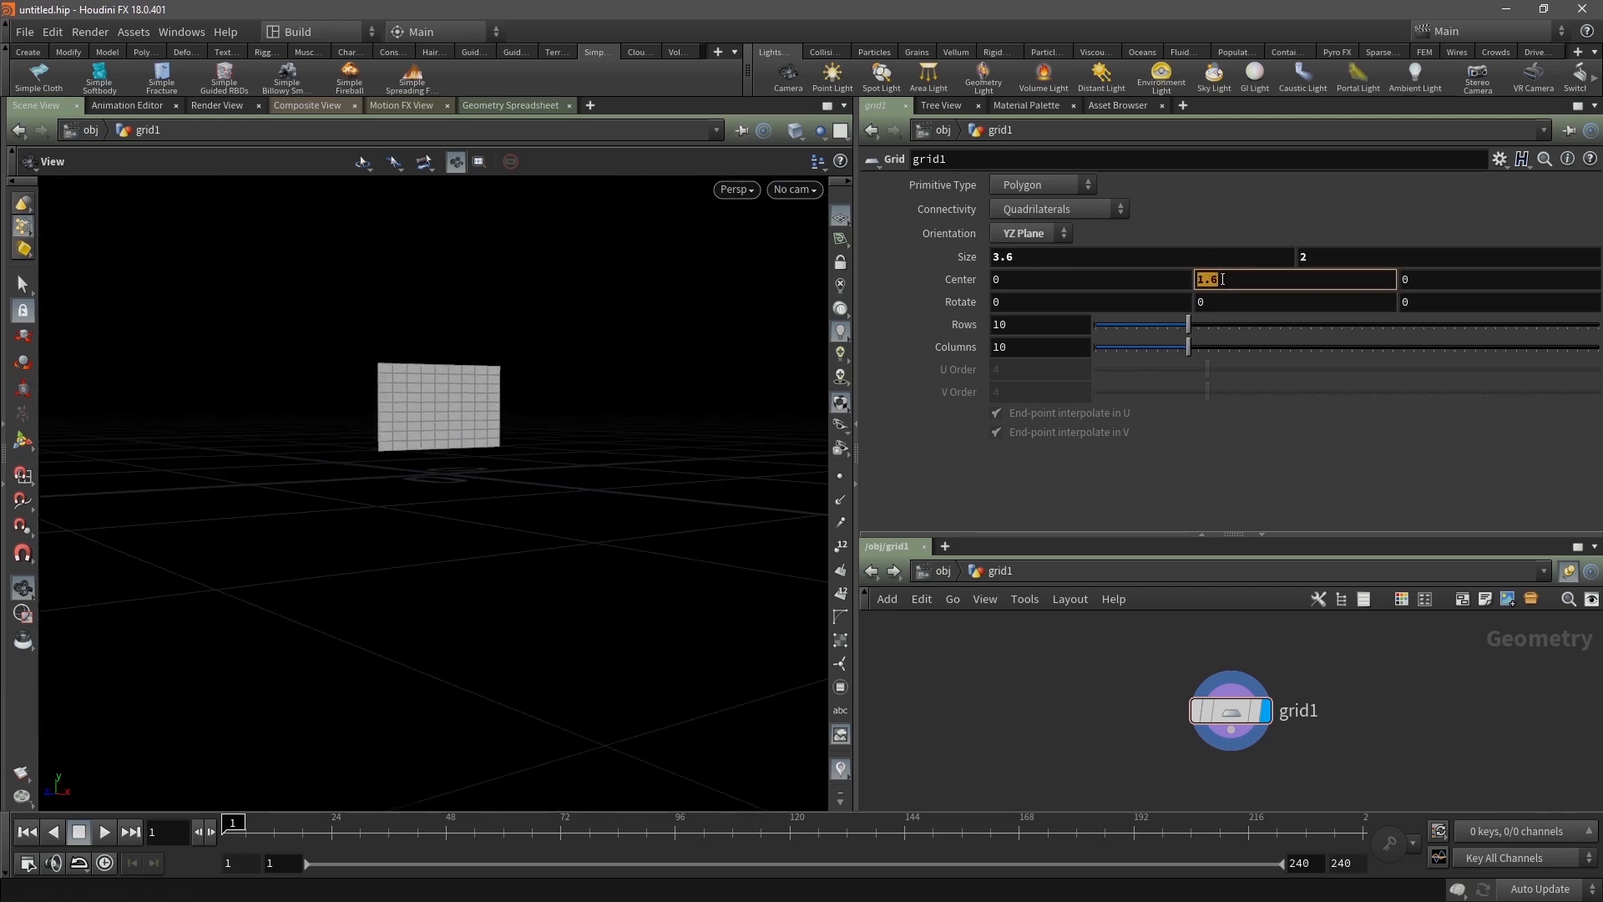
pyautogui.moveTo(616, 511)
pyautogui.mouseDown()
pyautogui.moveTo(426, 504)
pyautogui.moveTo(626, 494)
pyautogui.mouseUp()
pyautogui.click(1245, 277)
pyautogui.scroll(16, 1245, 277)
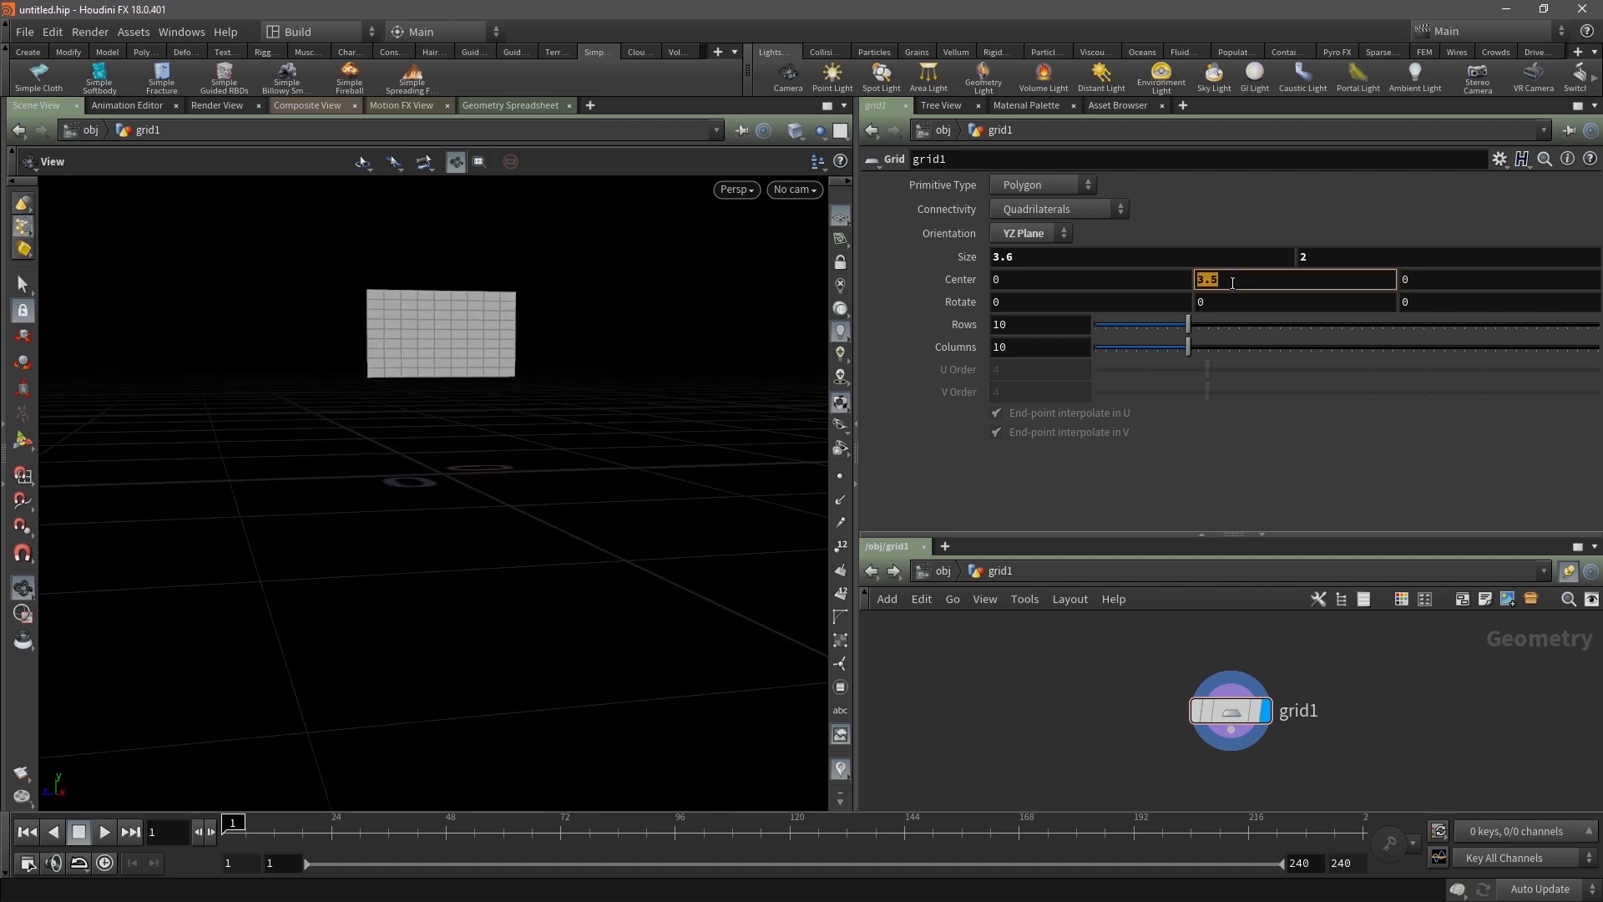
pyautogui.moveTo(1044, 619); pyautogui.dragTo(1293, 785)
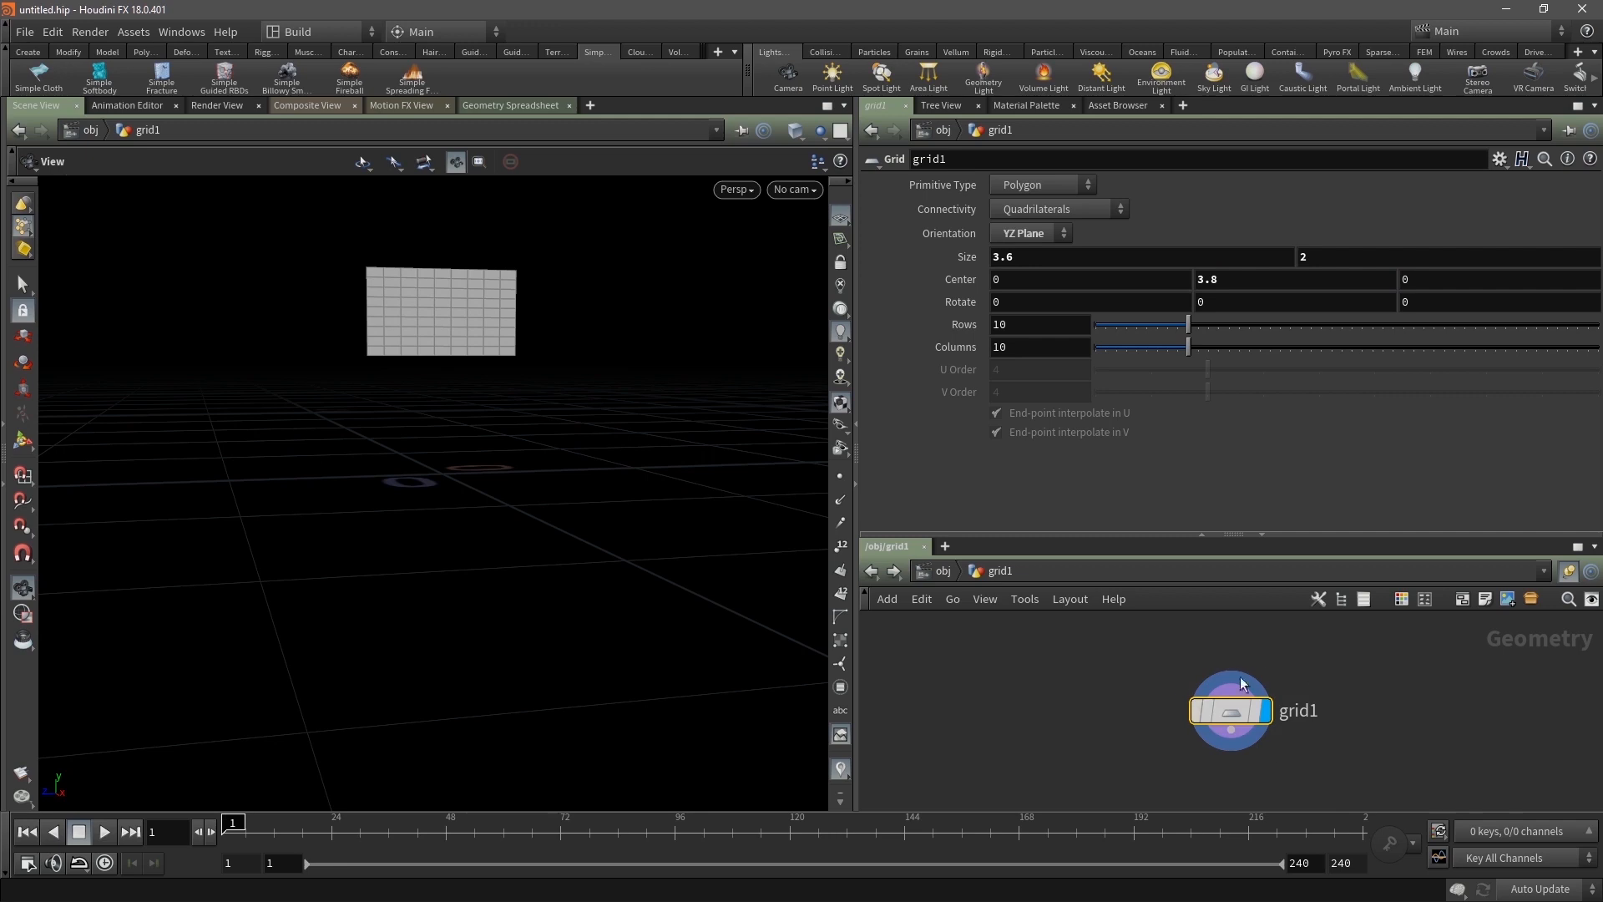
# Apply Simple Cloth to the grid object without choosing any collision object
pyautogui.click(39, 76)
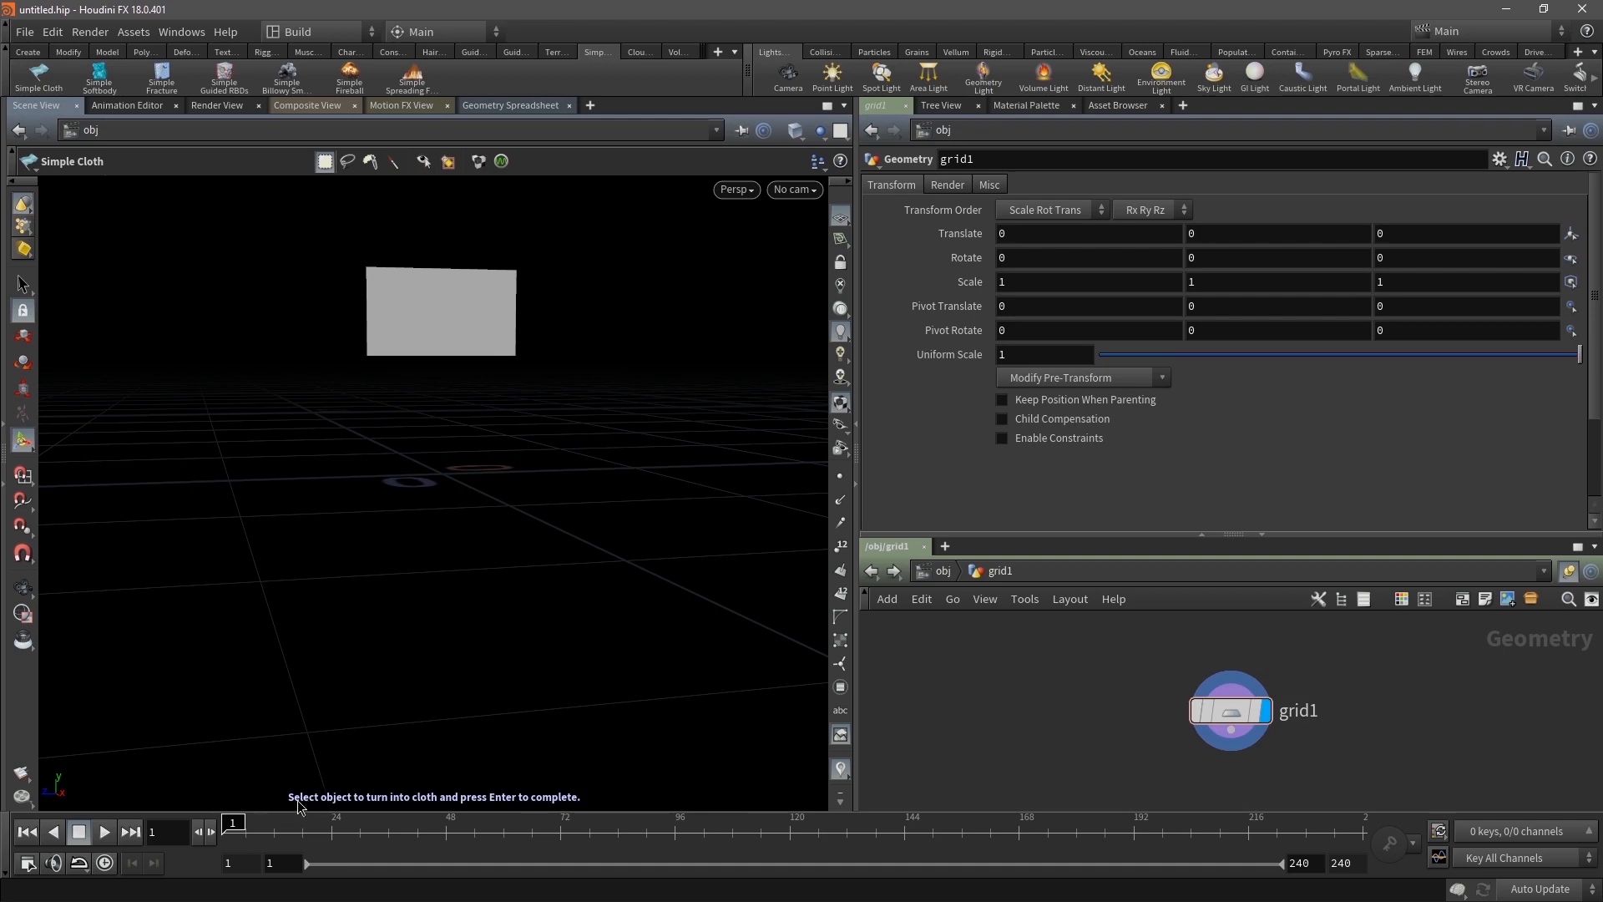
pyautogui.click(429, 332)
pyautogui.press('Return')
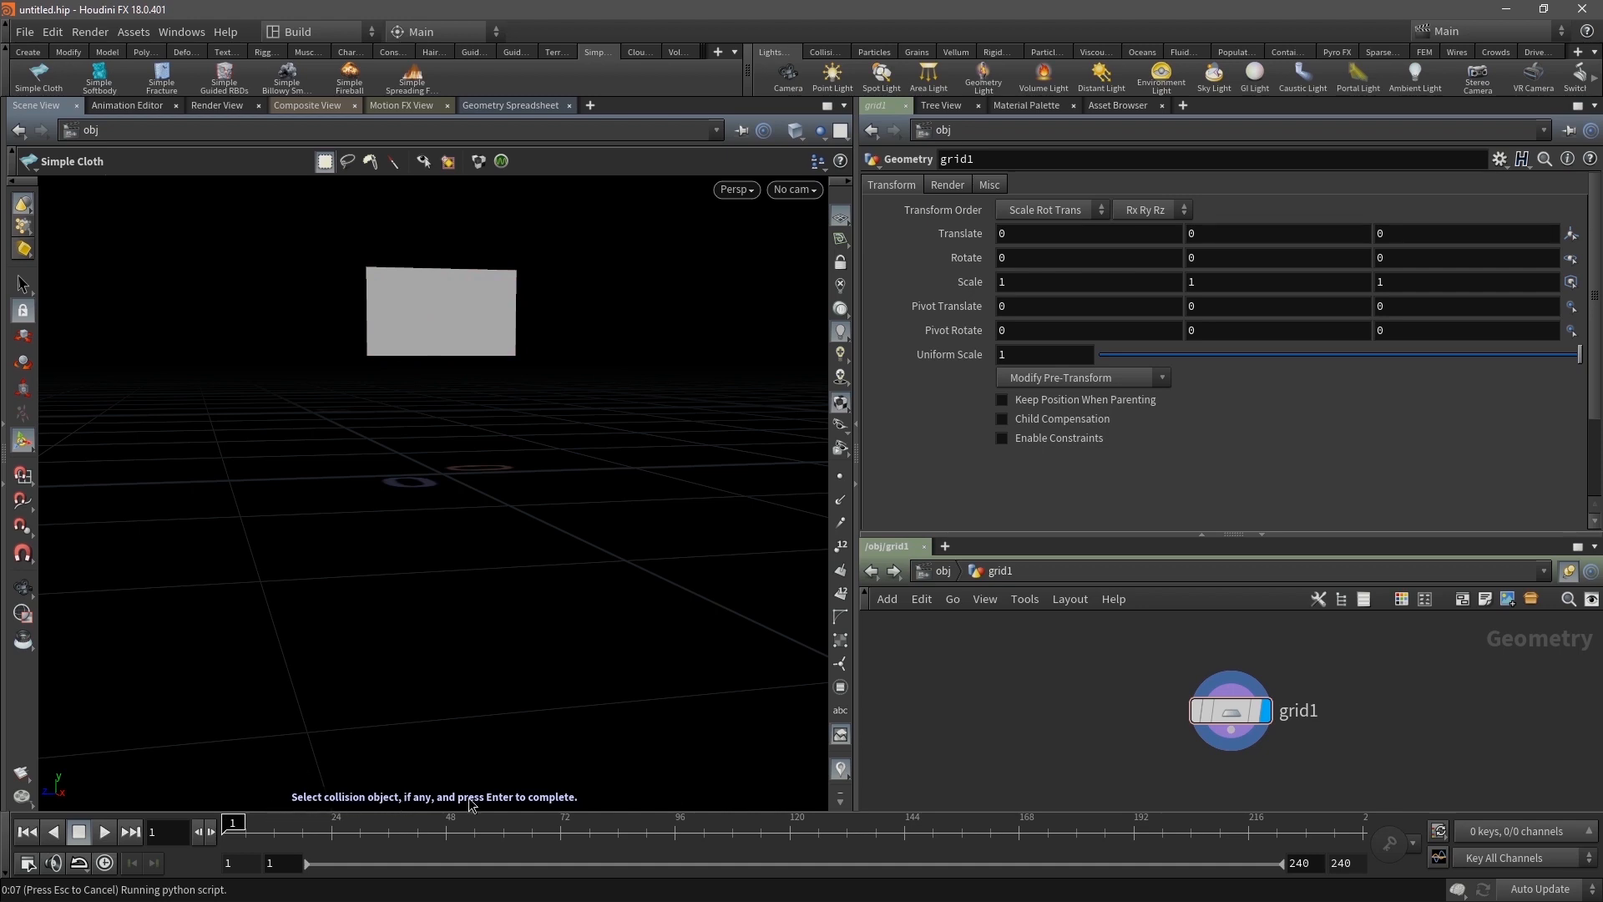
pyautogui.press('Return')
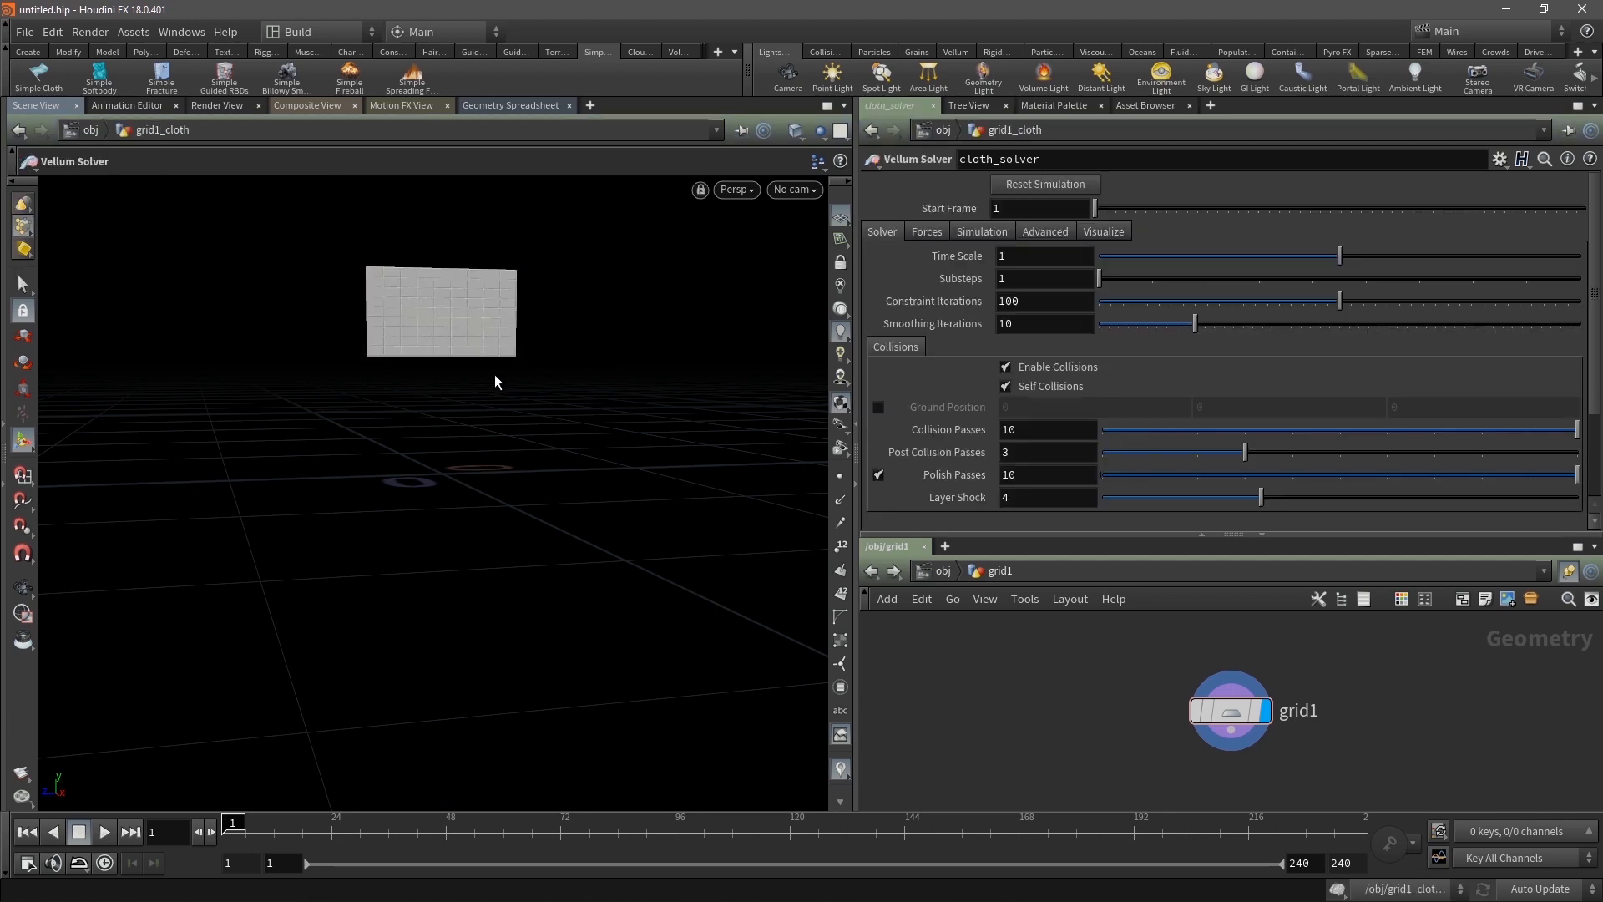
pyautogui.press('Escape')
# Play the cloth simulation, stop it, and return to the first frame
pyautogui.moveTo(433, 401); pyautogui.dragTo(470, 401)
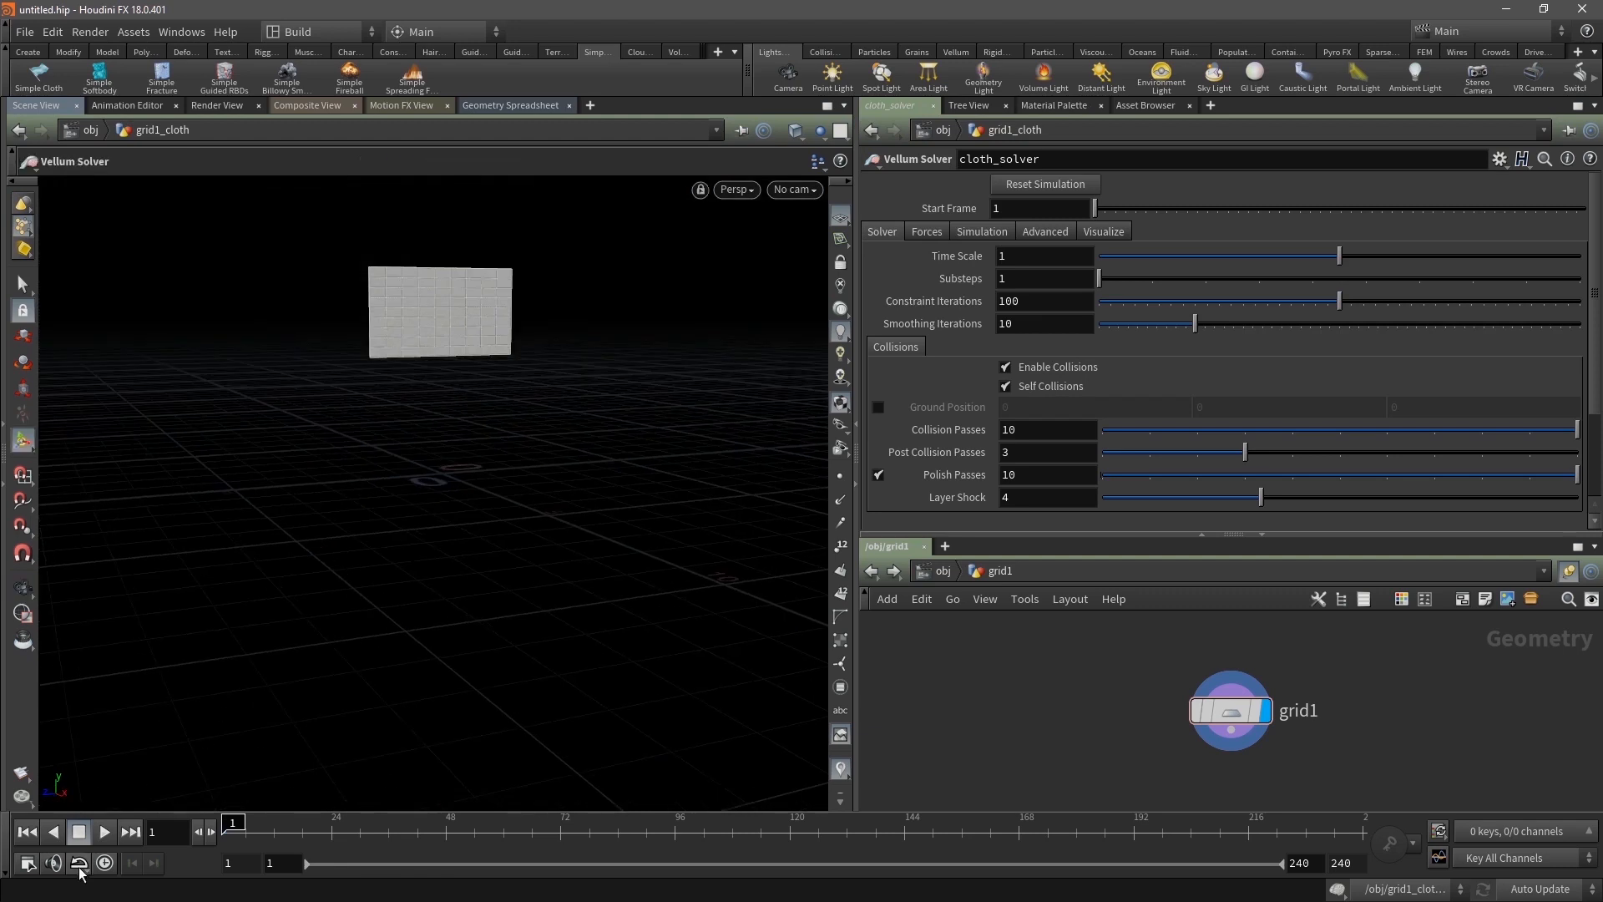
pyautogui.click(104, 832)
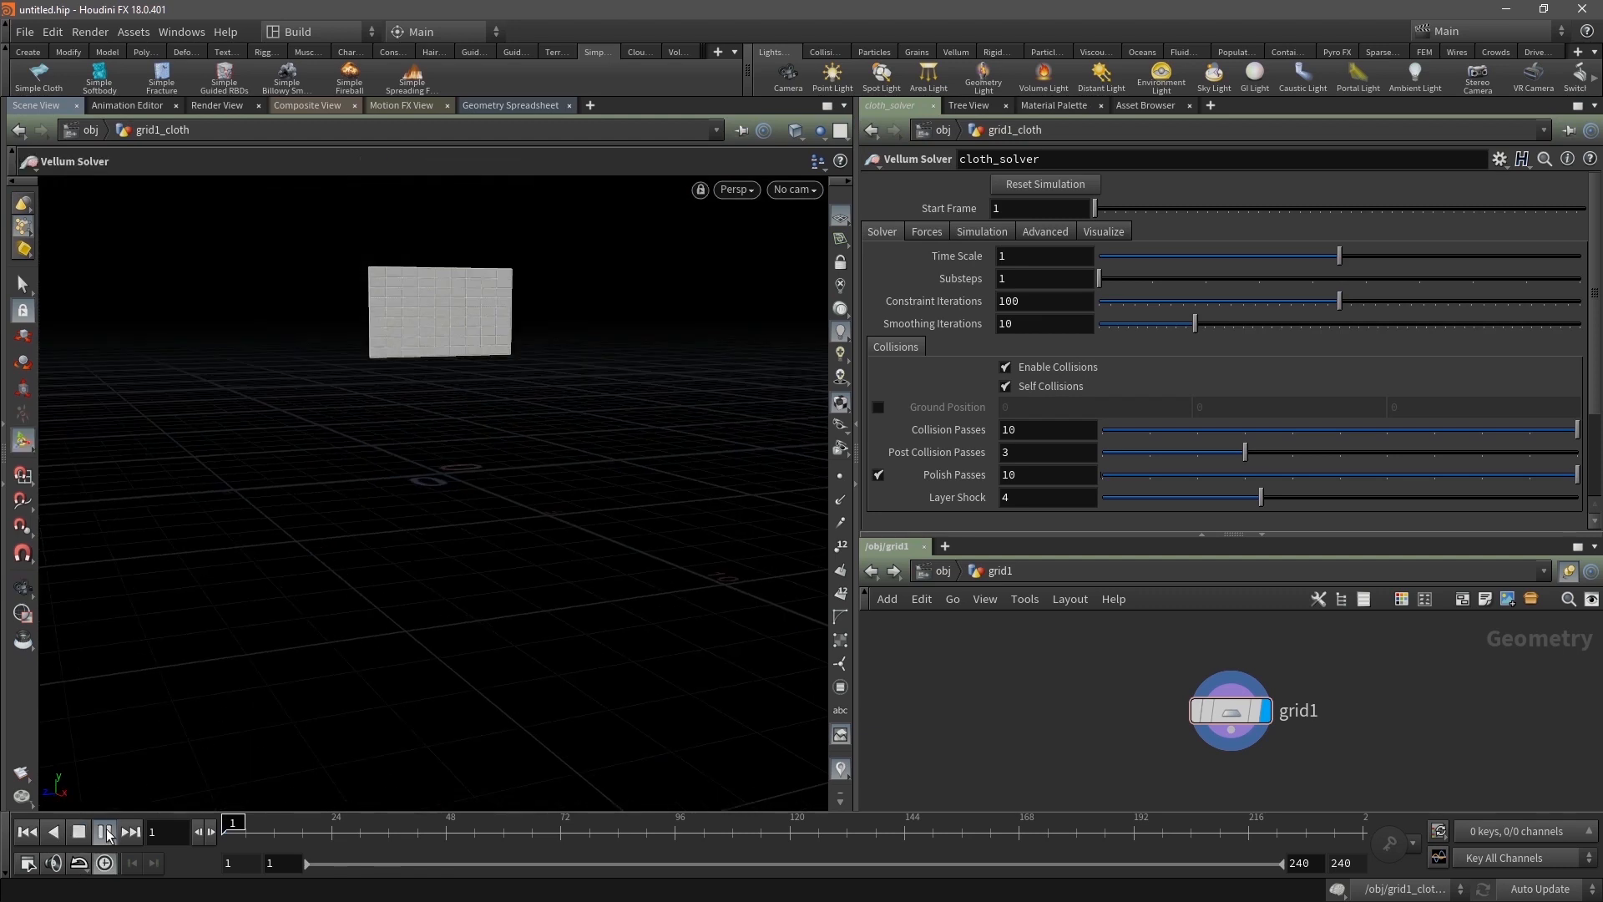
pyautogui.click(104, 832)
pyautogui.click(27, 832)
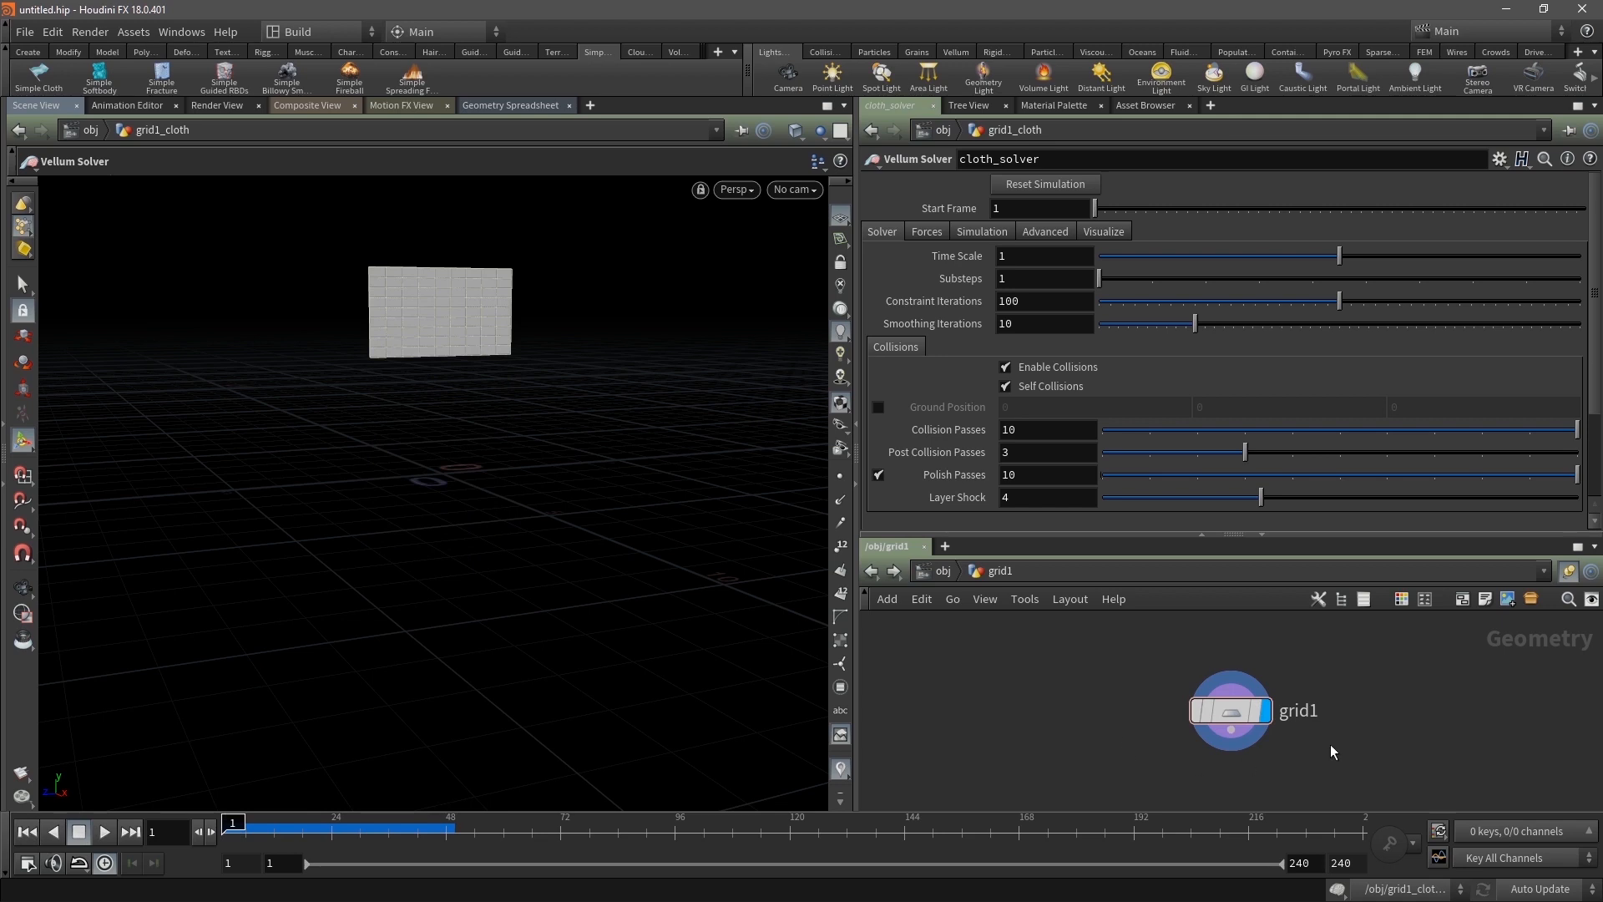
# Go up to the object level and place the grid1 node directly above grid1_cloth
pyautogui.moveTo(1390, 733); pyautogui.dragTo(1280, 667, button='middle')
pyautogui.scroll(-3, 1189, 730)
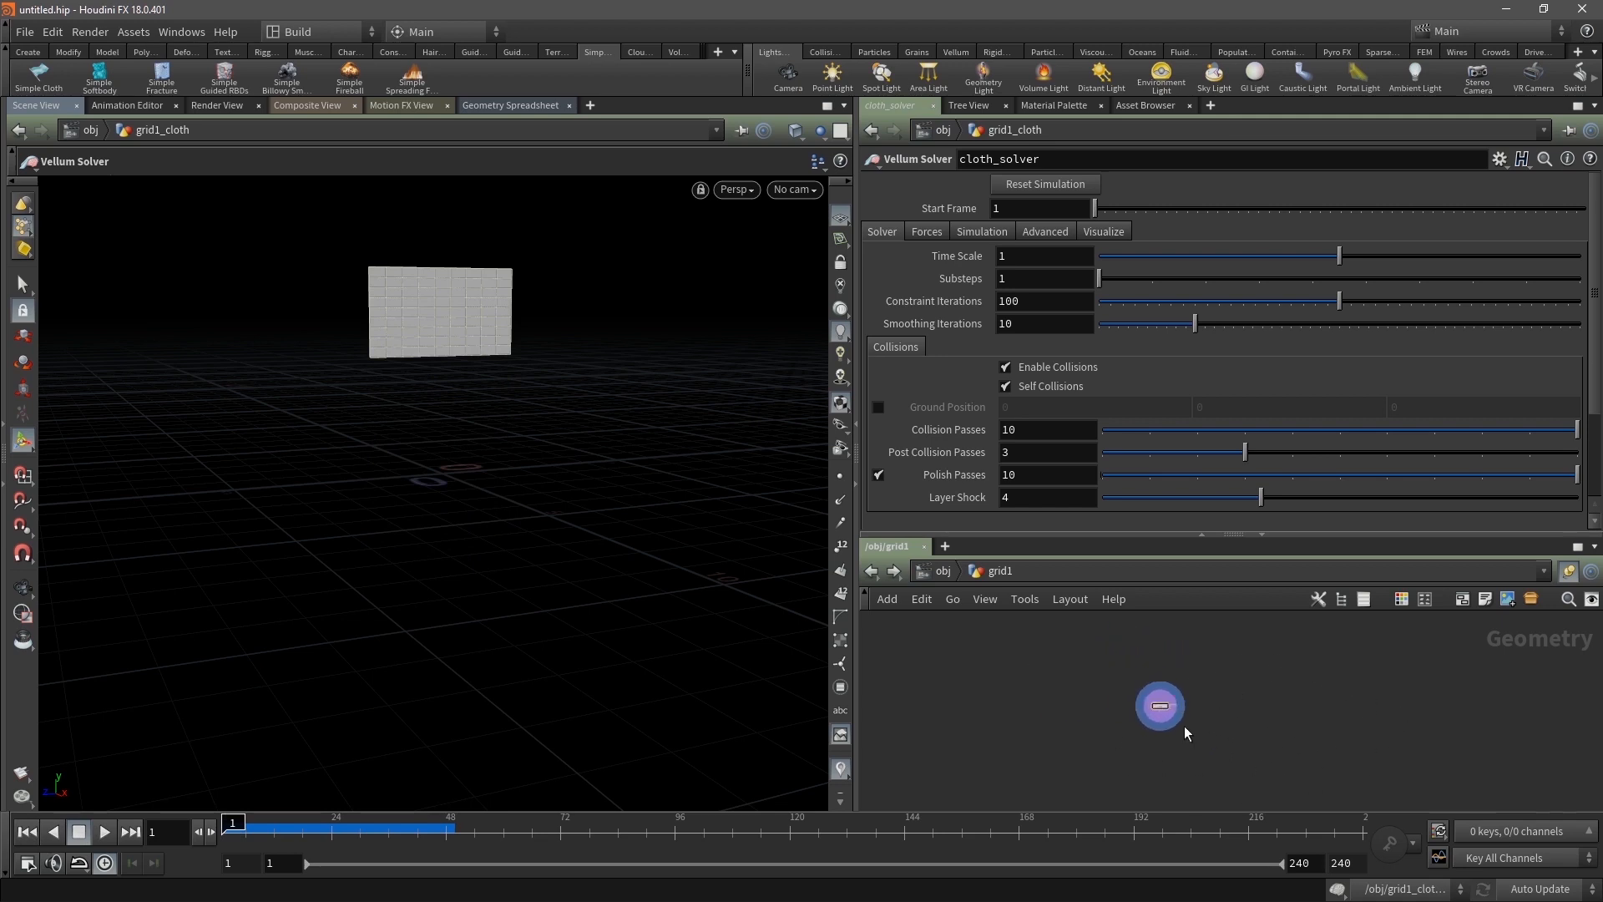
pyautogui.scroll(4, 1189, 730)
pyautogui.moveTo(1151, 679); pyautogui.dragTo(1179, 756, button='middle')
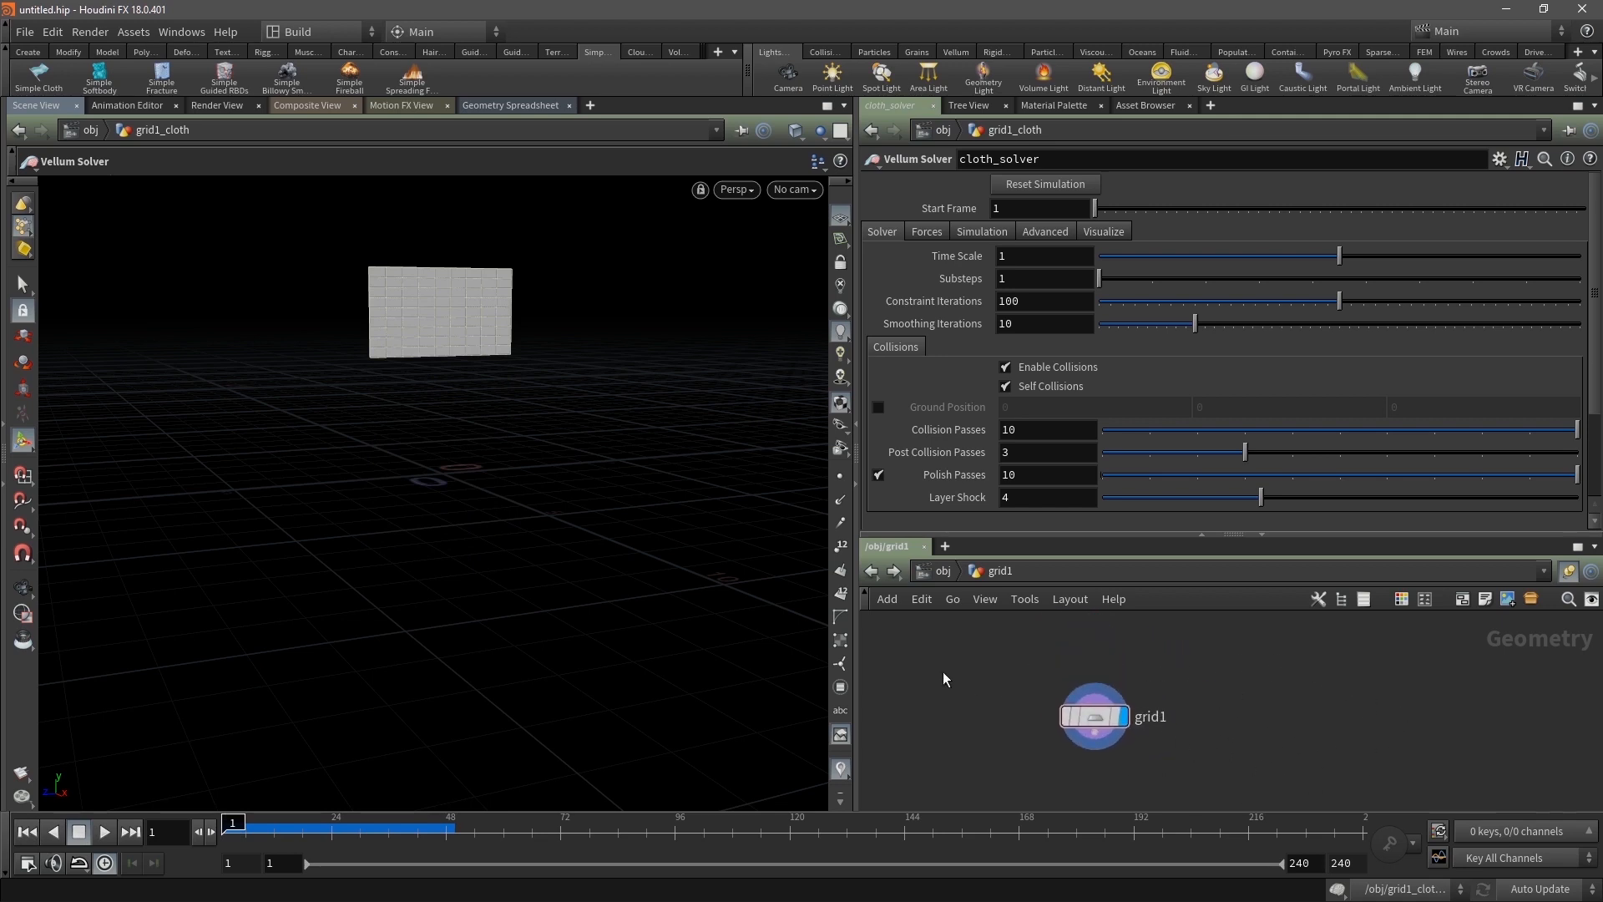
pyautogui.click(941, 572)
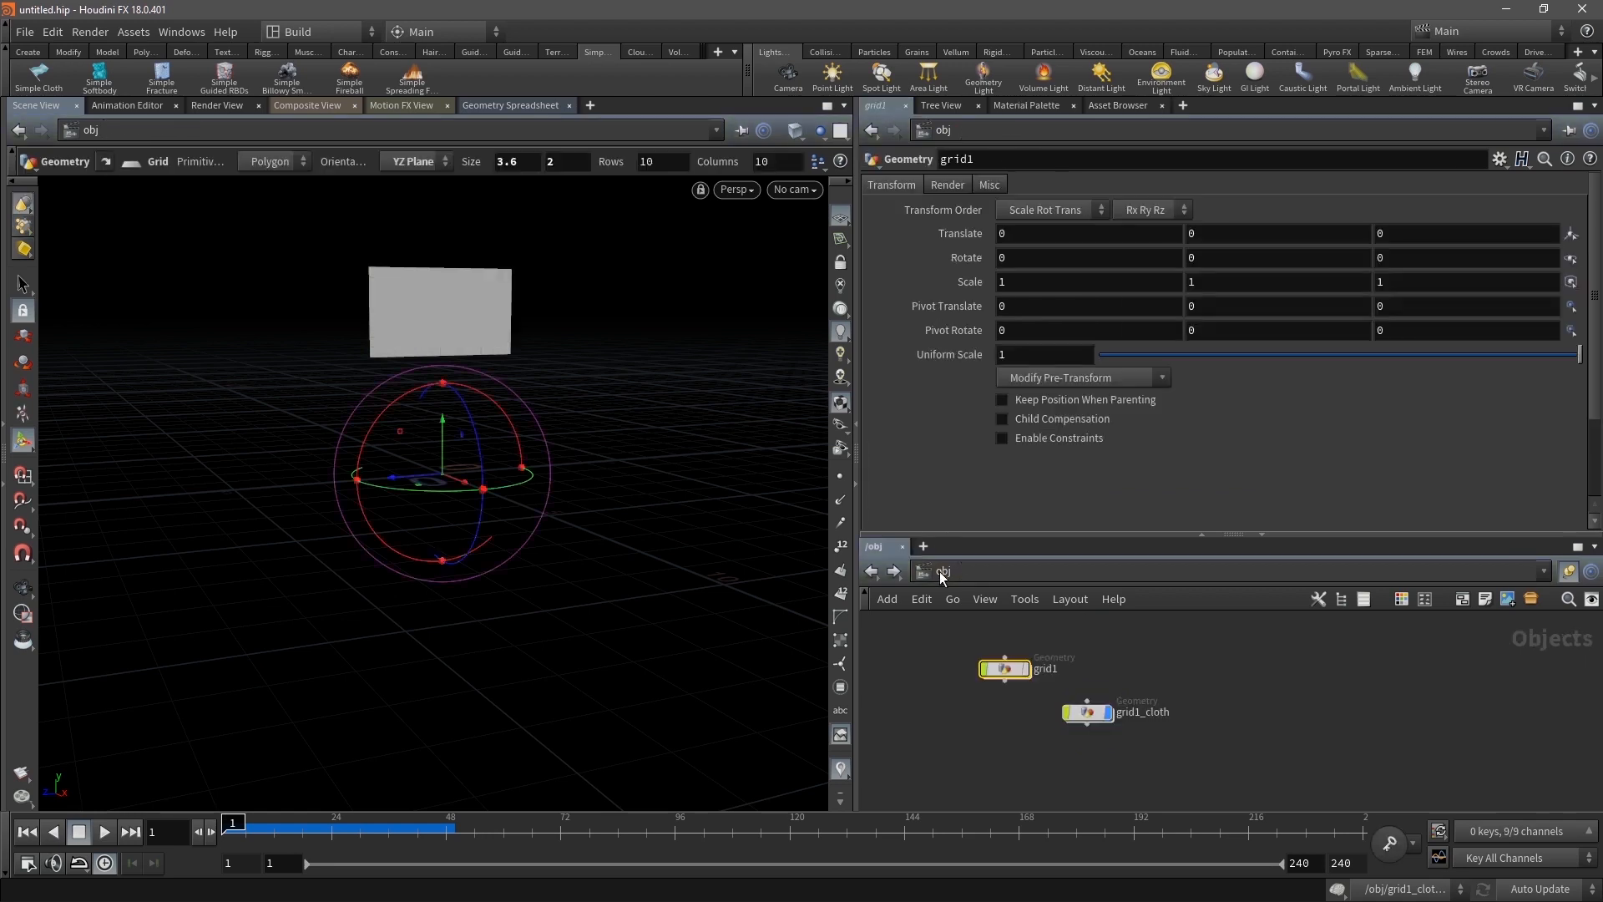
pyautogui.moveTo(1003, 666); pyautogui.dragTo(1088, 656)
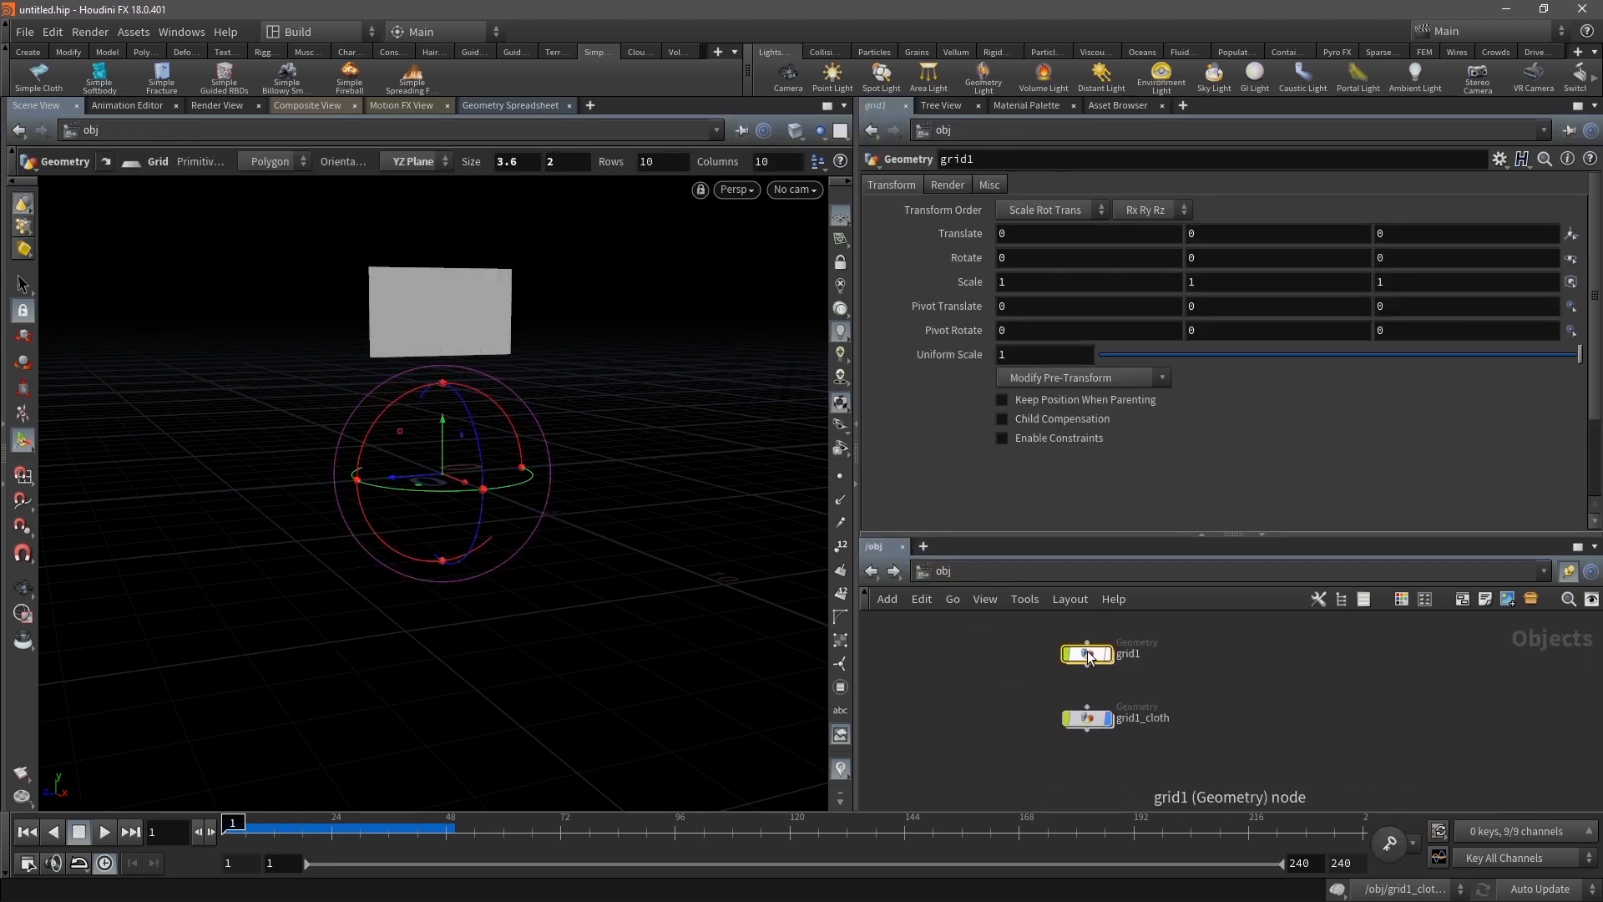
# Go inside grid1_cloth and move the cloth_merge node away from the column of Vellum nodes
pyautogui.moveTo(1090, 658)
pyautogui.doubleClick(1087, 718)
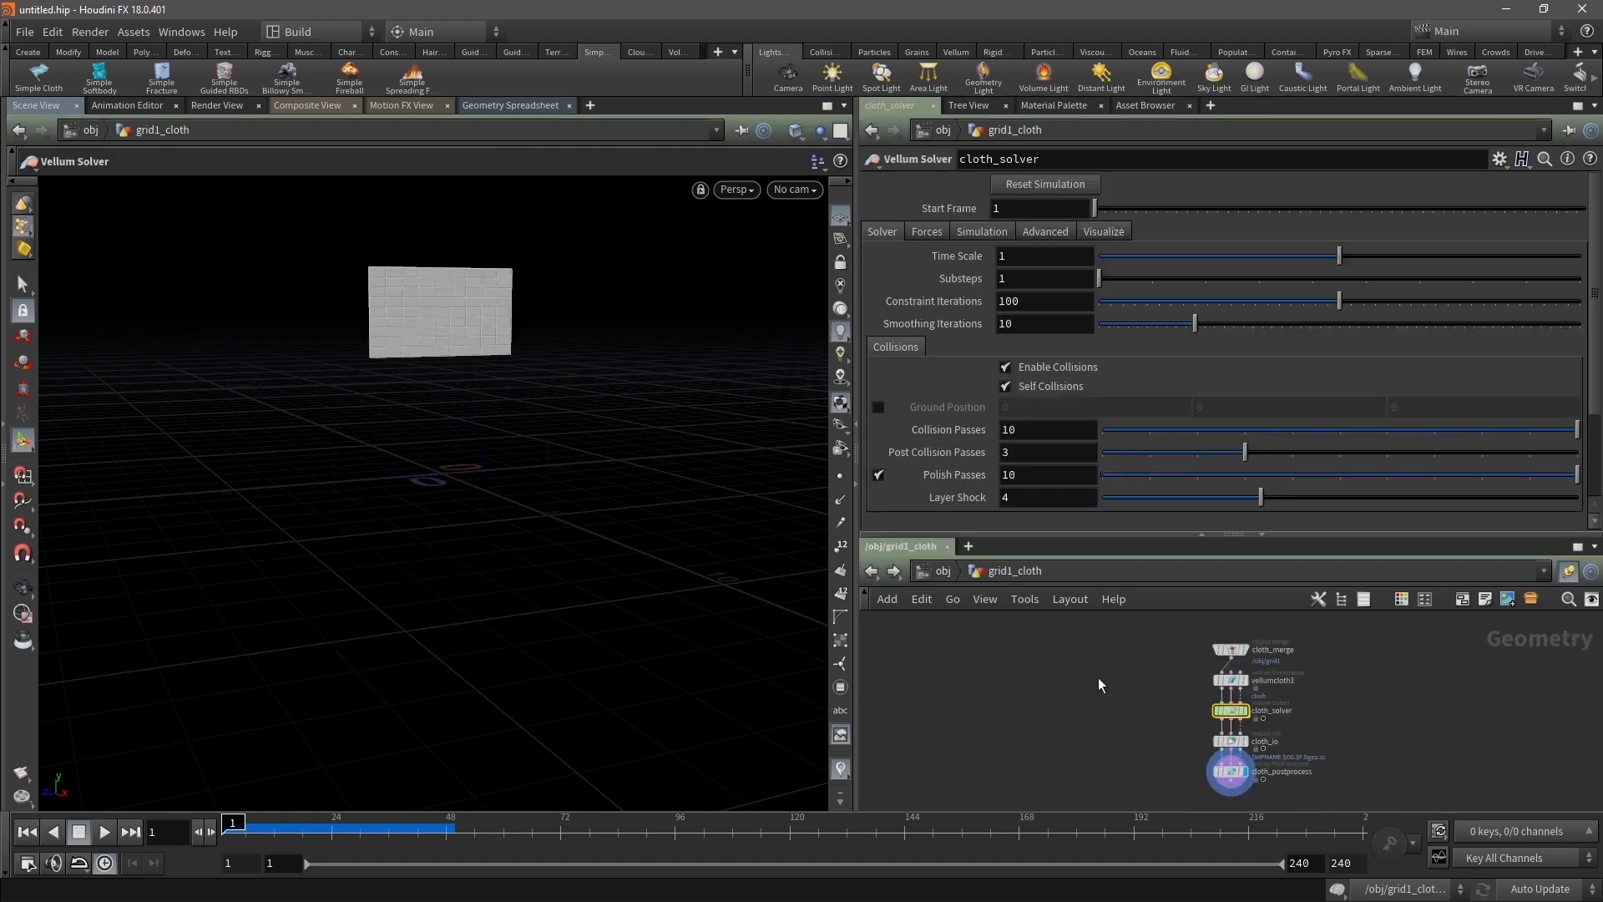
pyautogui.moveTo(1136, 652); pyautogui.dragTo(1010, 653)
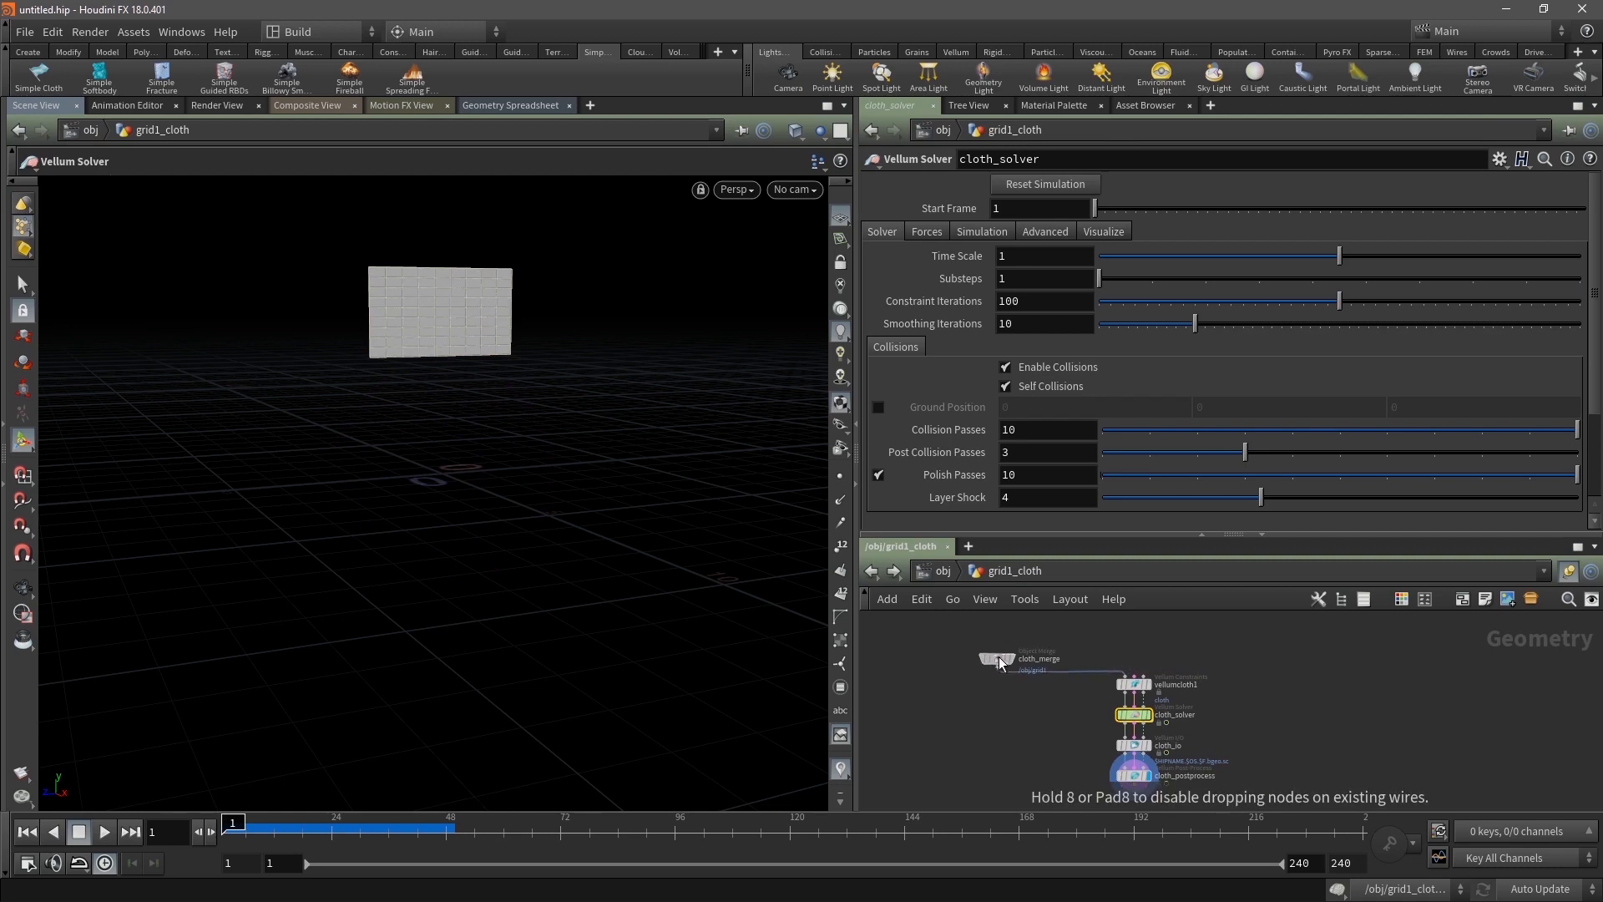
pyautogui.scroll(6, 1010, 653)
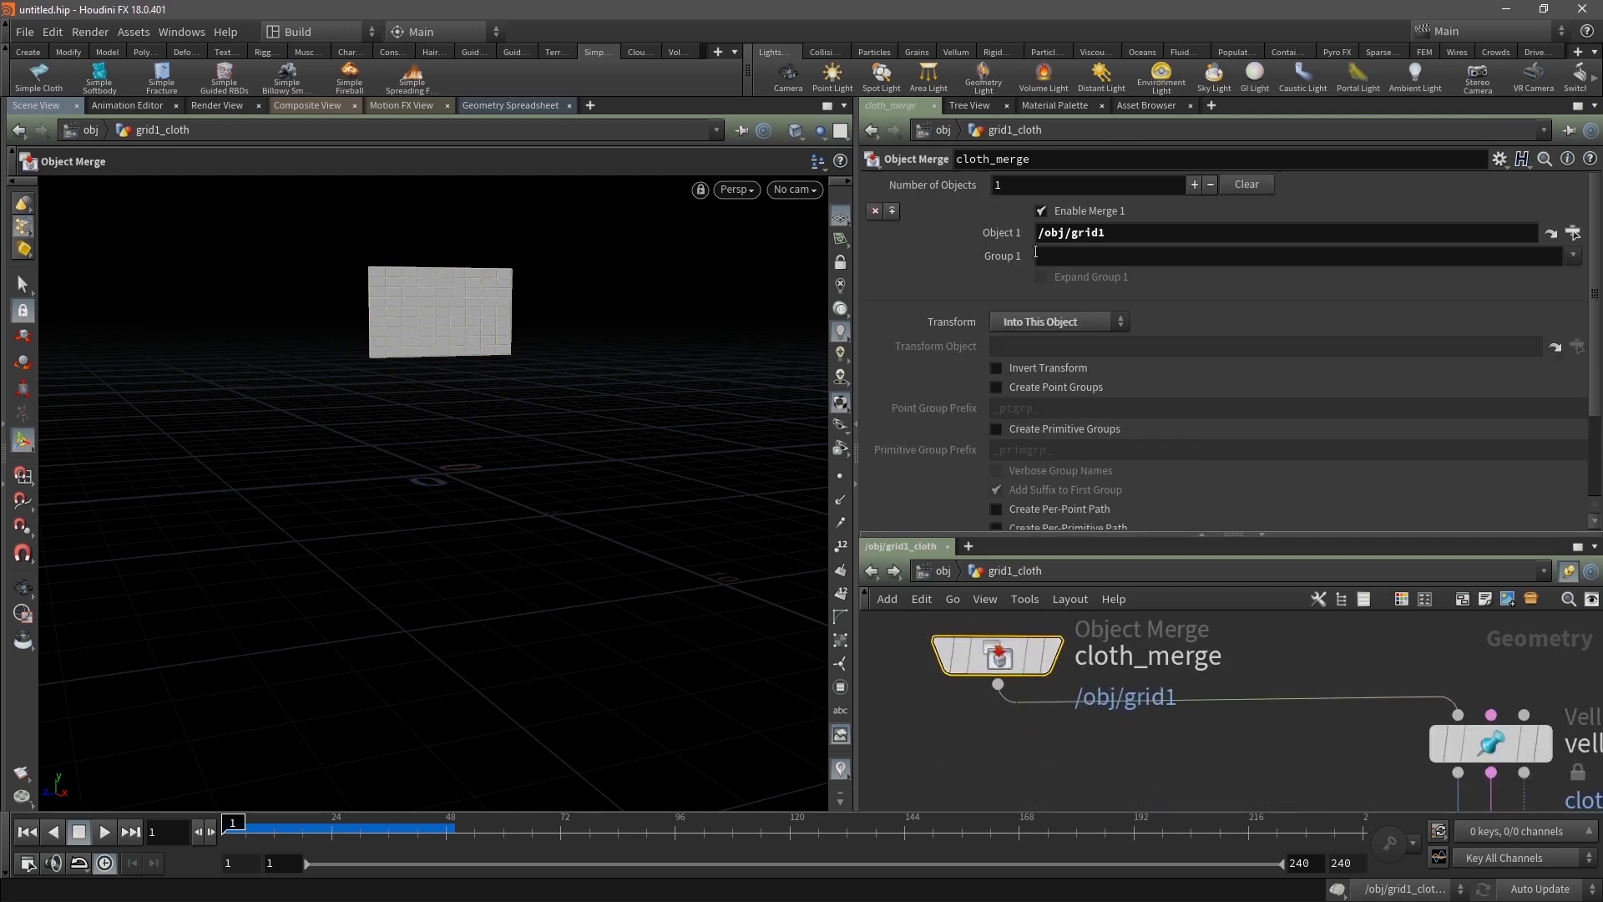
# Check the Object 1 path of cloth_merge against the source object at object level, and return inside grid1_cloth
pyautogui.click(1125, 233)
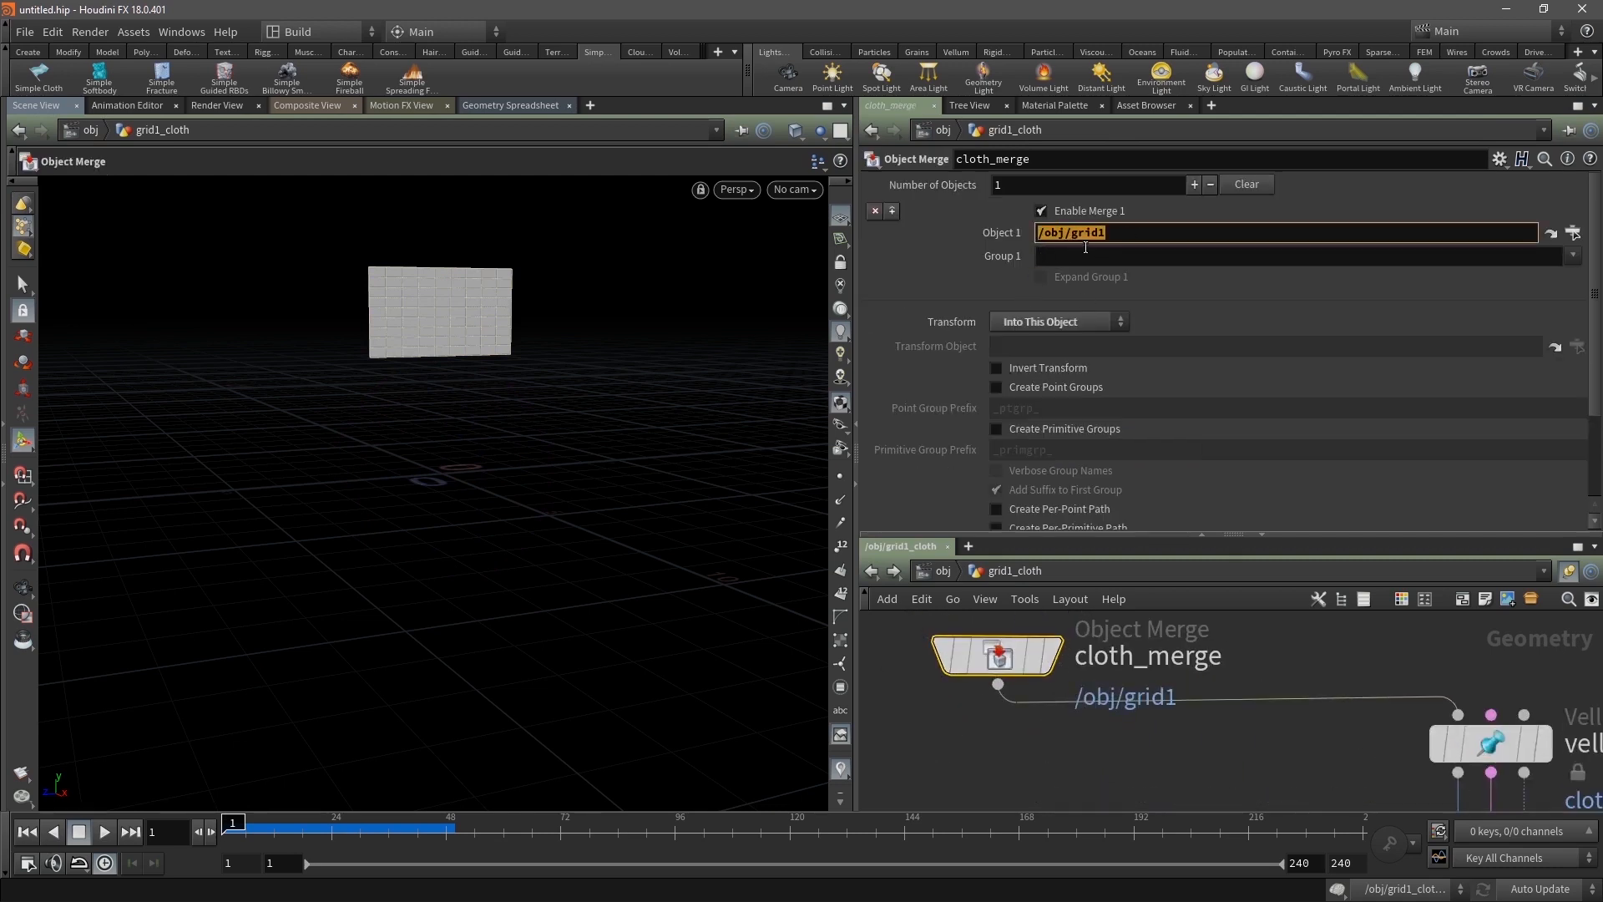
pyautogui.click(943, 579)
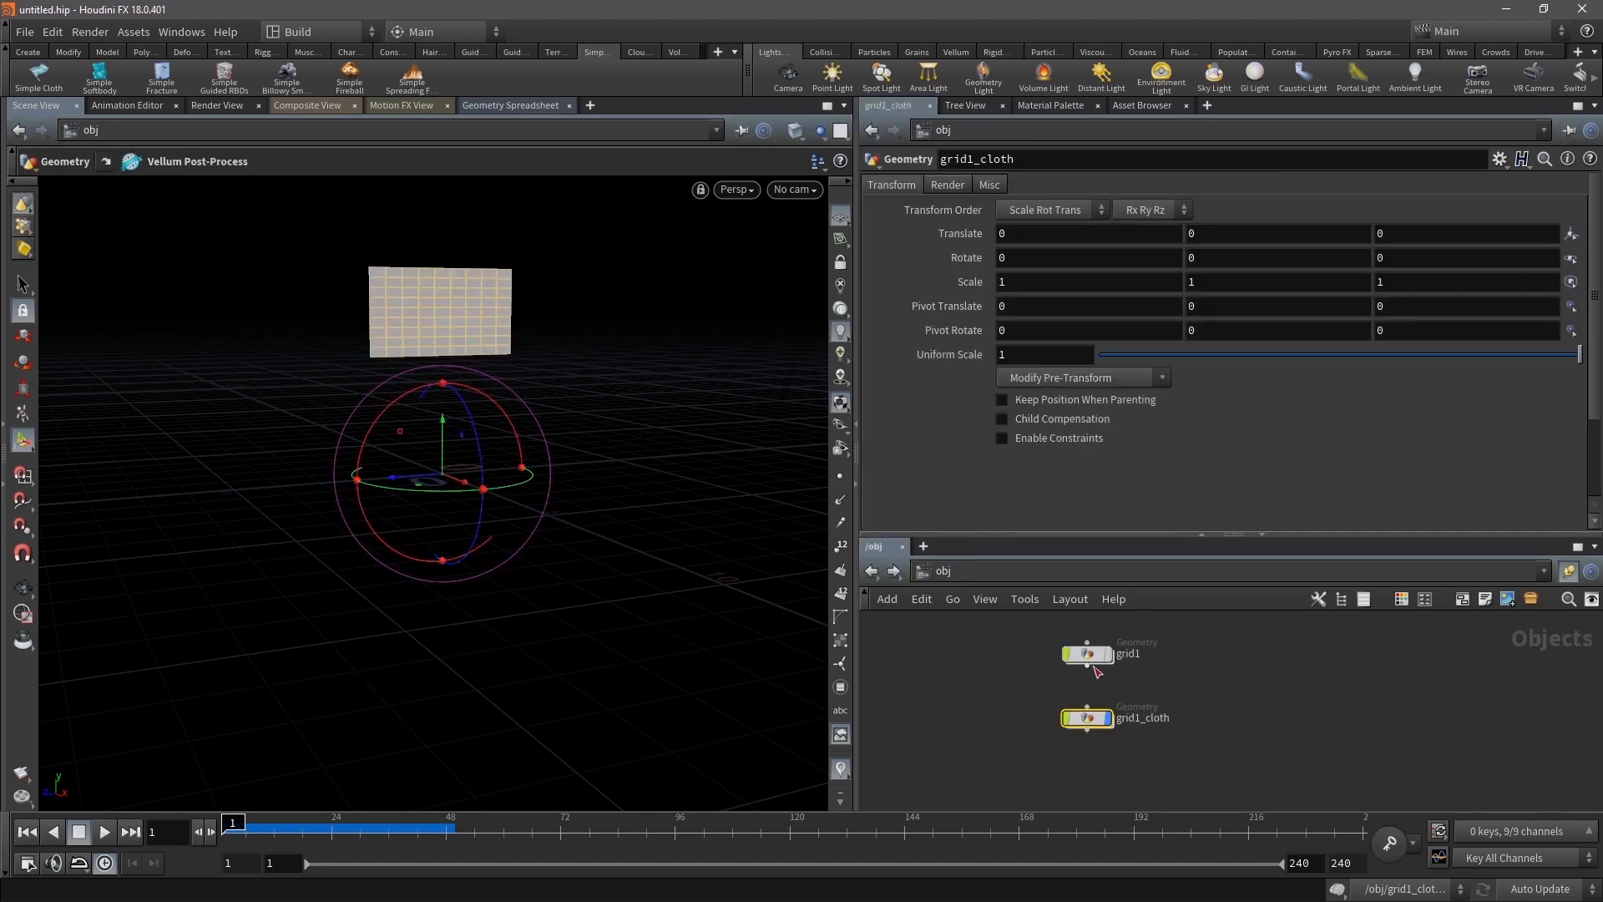
pyautogui.doubleClick(1086, 718)
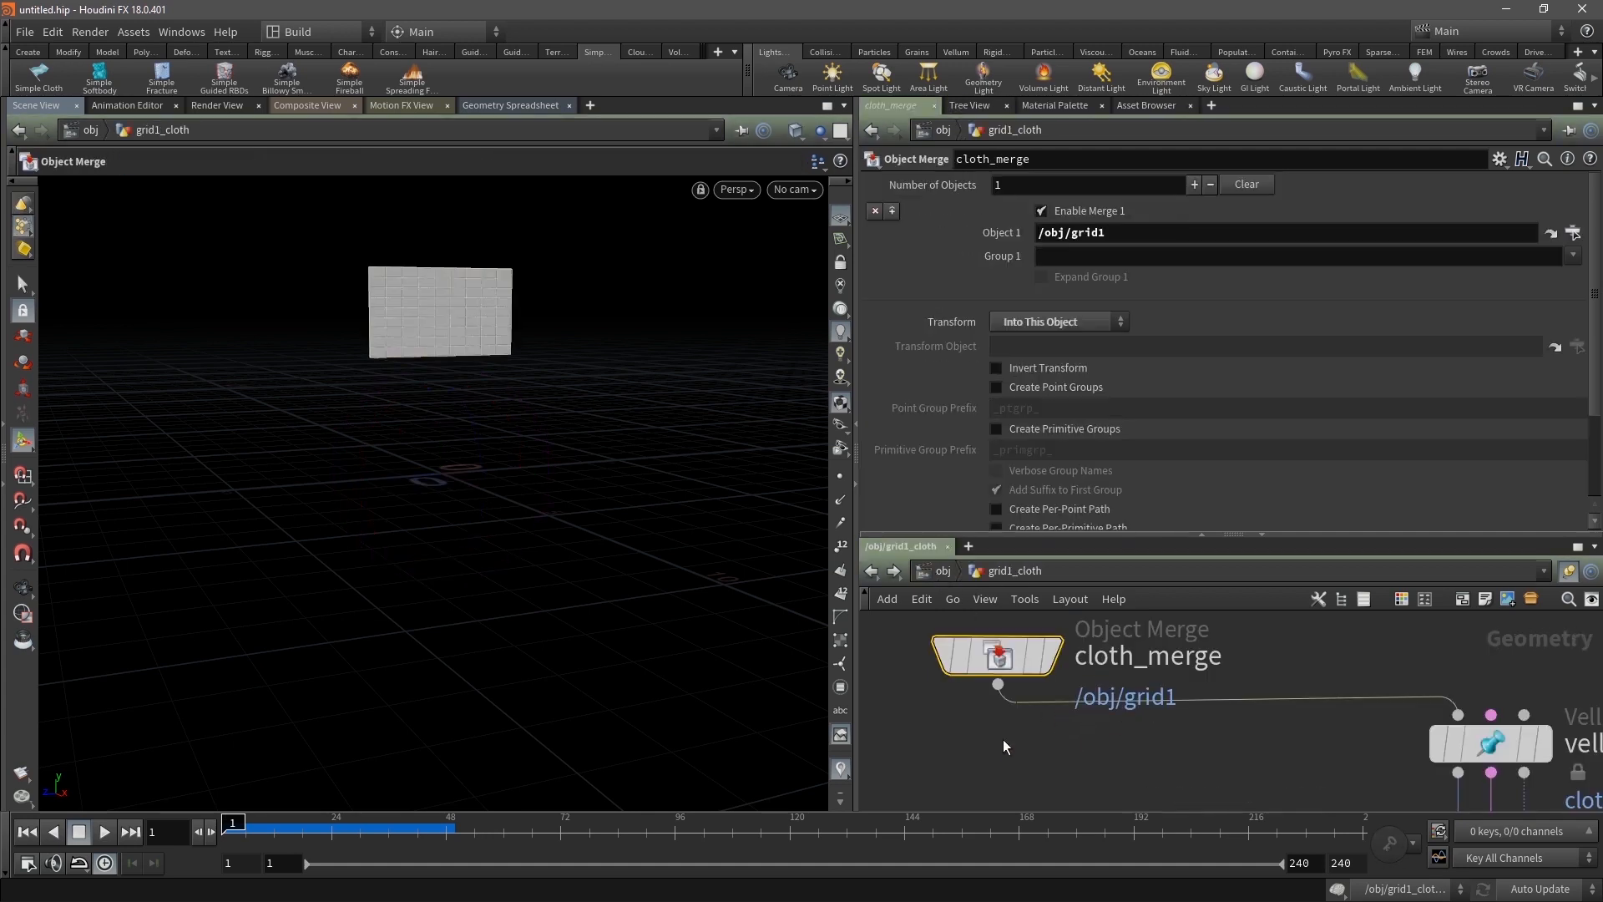
# Move the cloth_merge node slightly higher in the network and leave it selected with the whole Vellum chain in view
pyautogui.scroll(-5, 1085, 739)
pyautogui.moveTo(1043, 699)
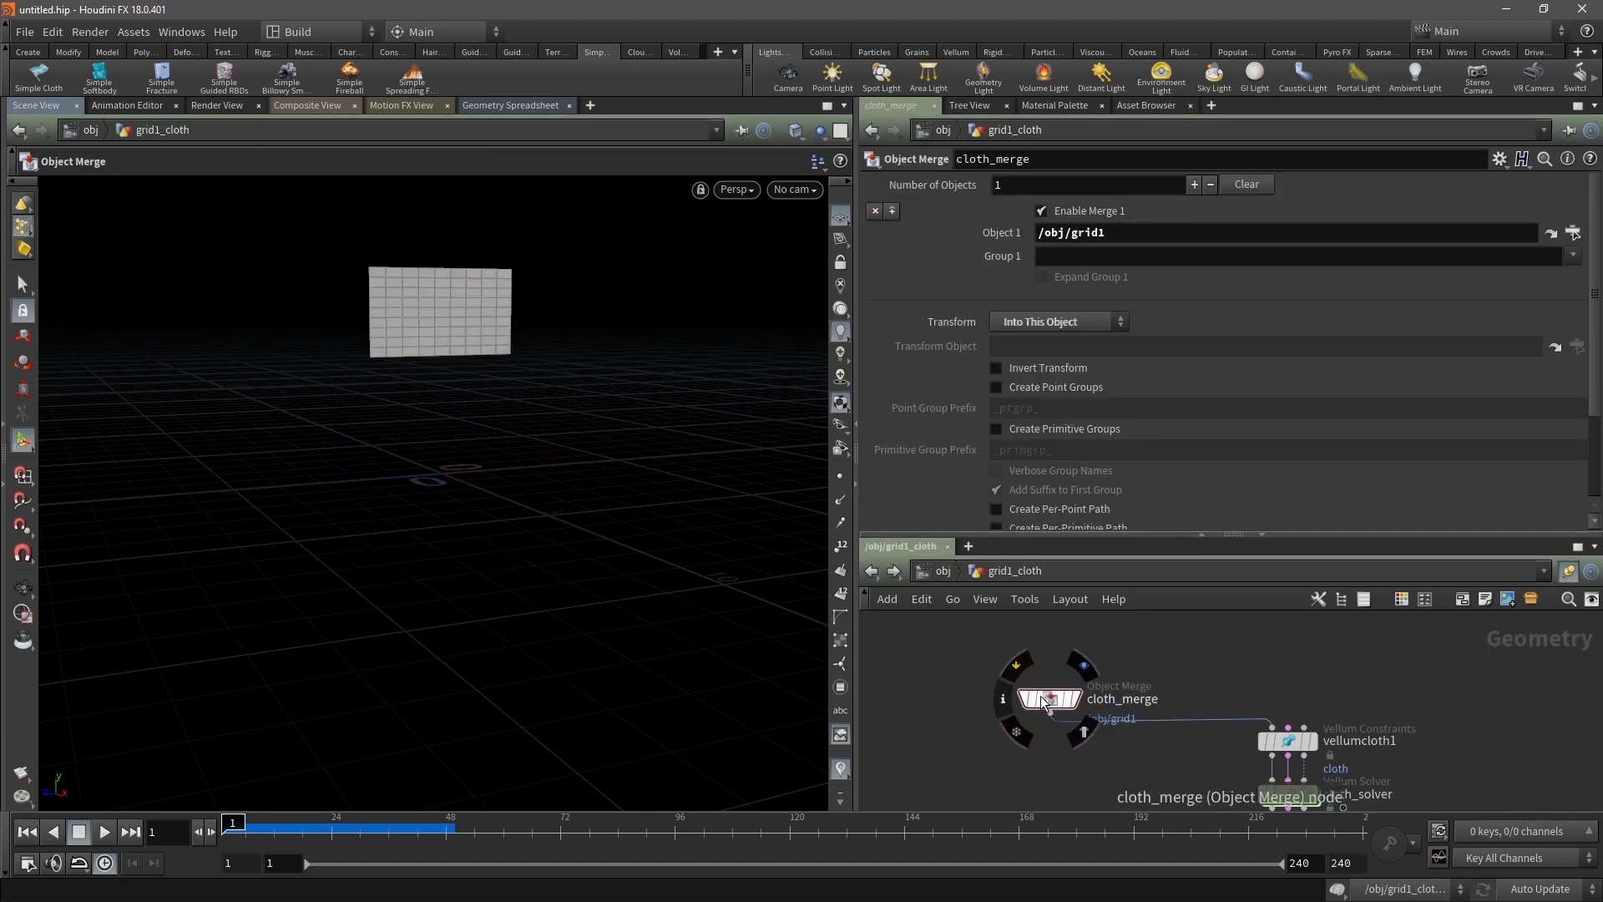
pyautogui.moveTo(1051, 696); pyautogui.dragTo(1051, 670)
pyautogui.moveTo(1288, 675); pyautogui.dragTo(1145, 678, button='middle')
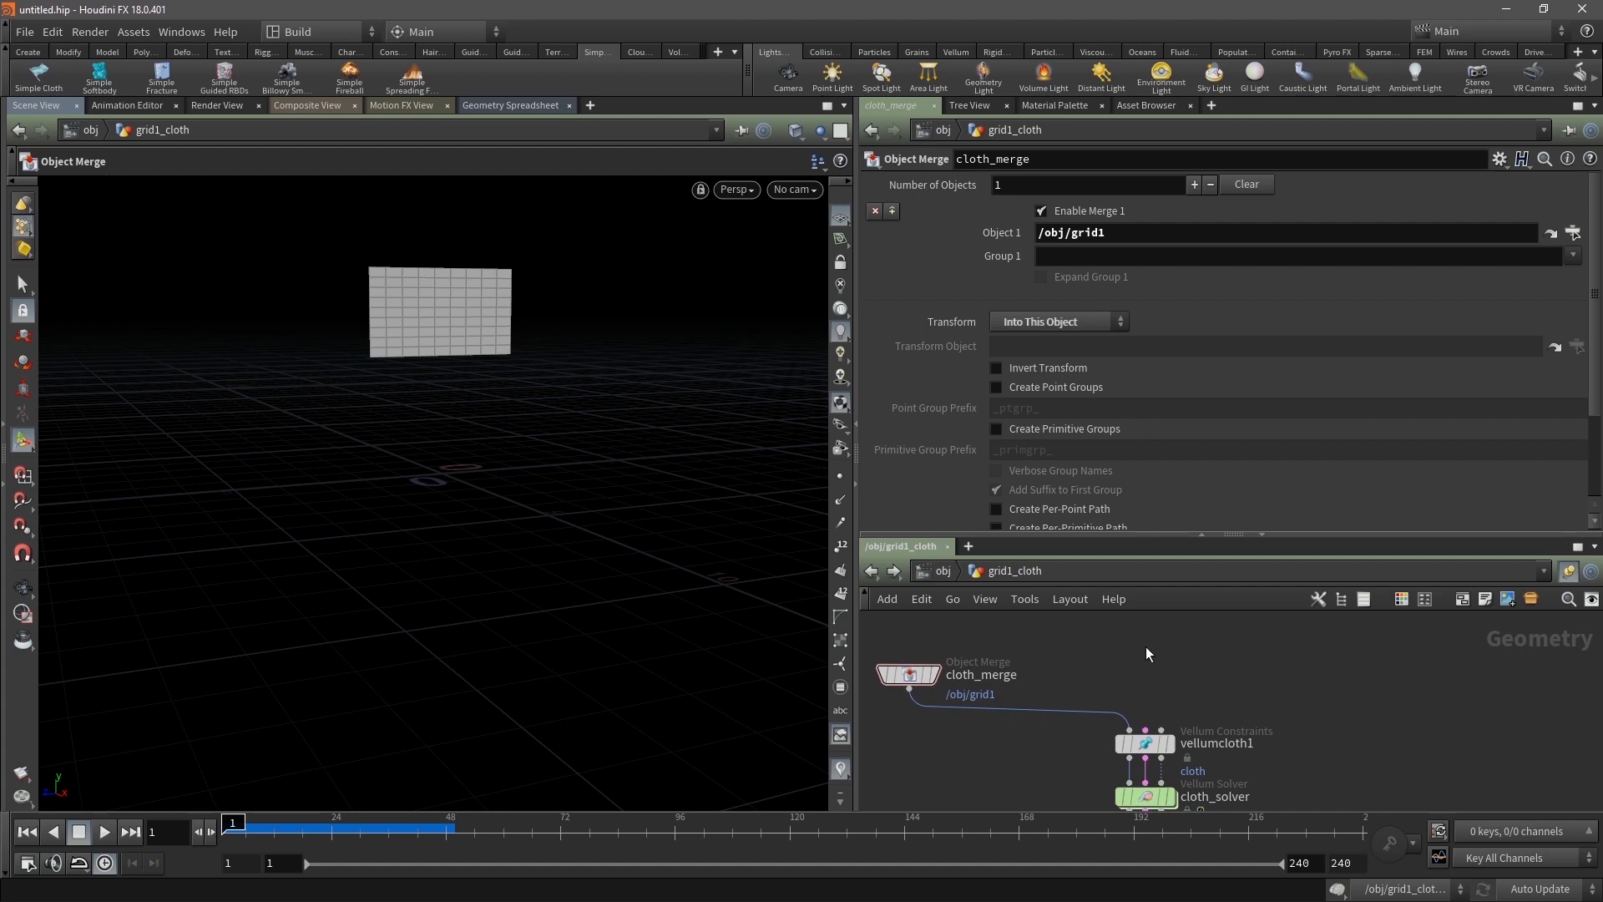
pyautogui.moveTo(1299, 702); pyautogui.dragTo(1265, 679, button='middle')
pyautogui.scroll(-3, 1208, 663)
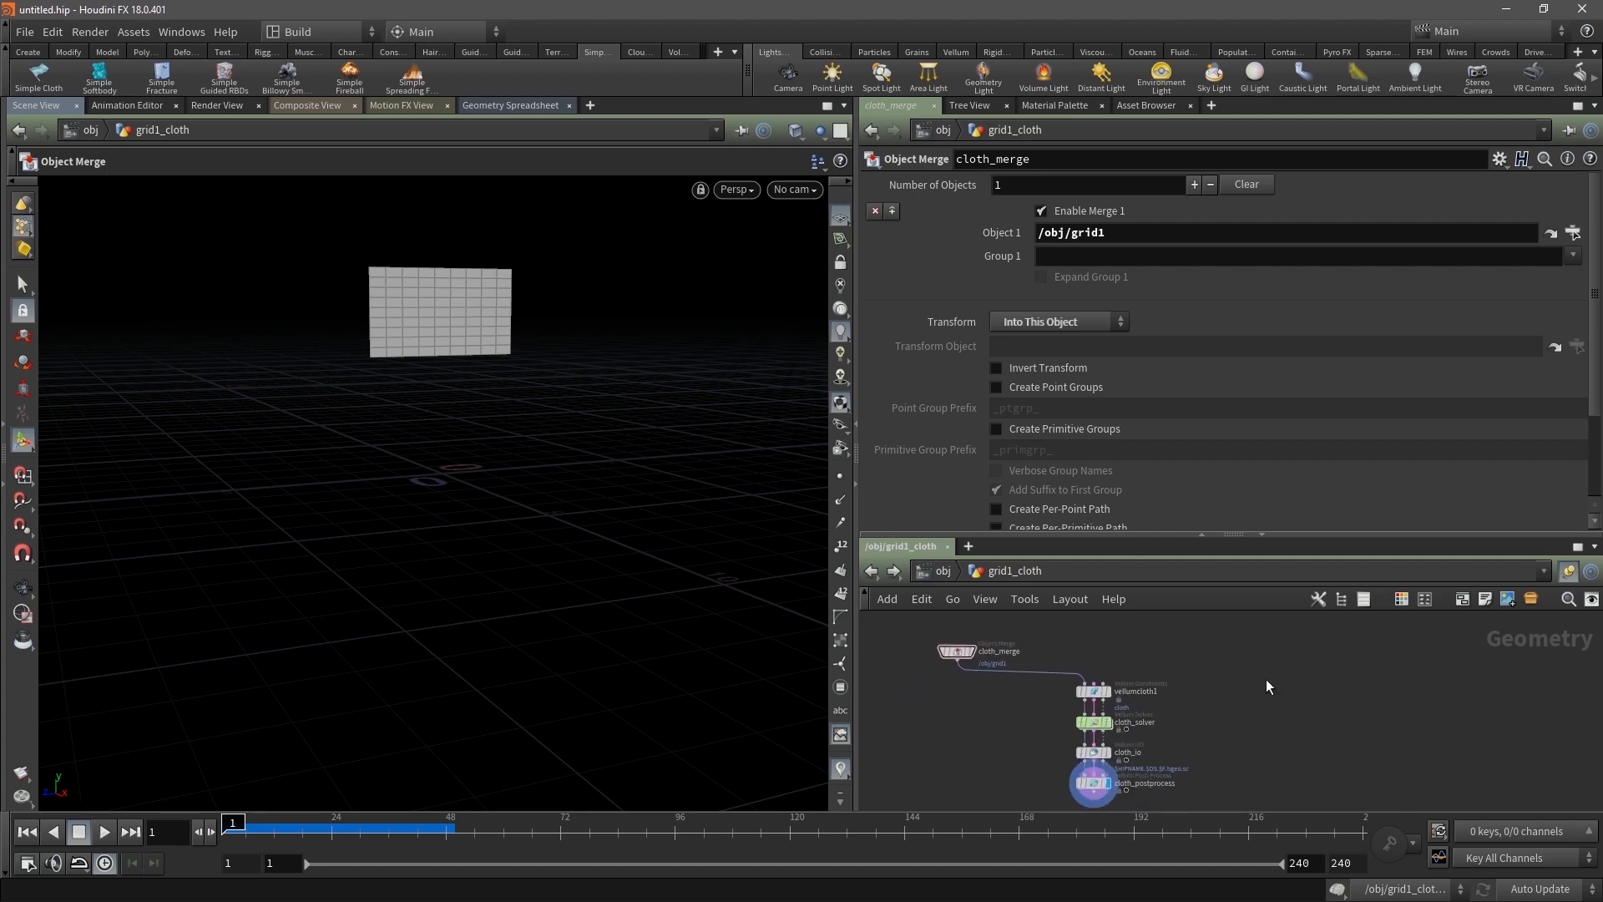
pyautogui.click(1000, 651)
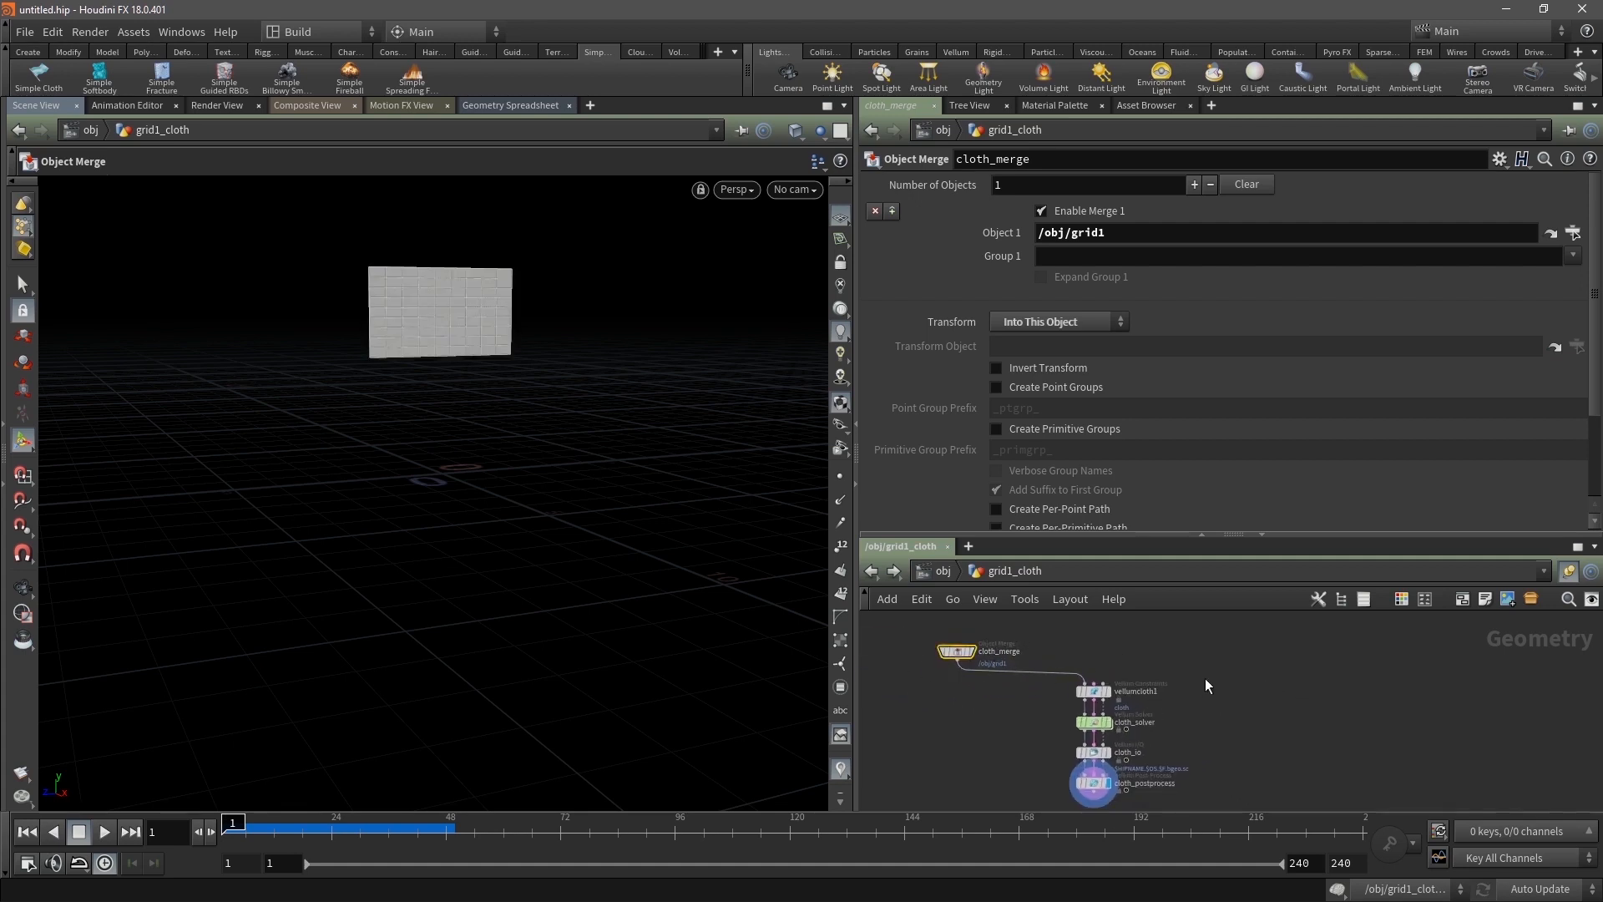
# Add a Tube node beside the Vellum chain inside grid1_cloth
pyautogui.click(1094, 723)
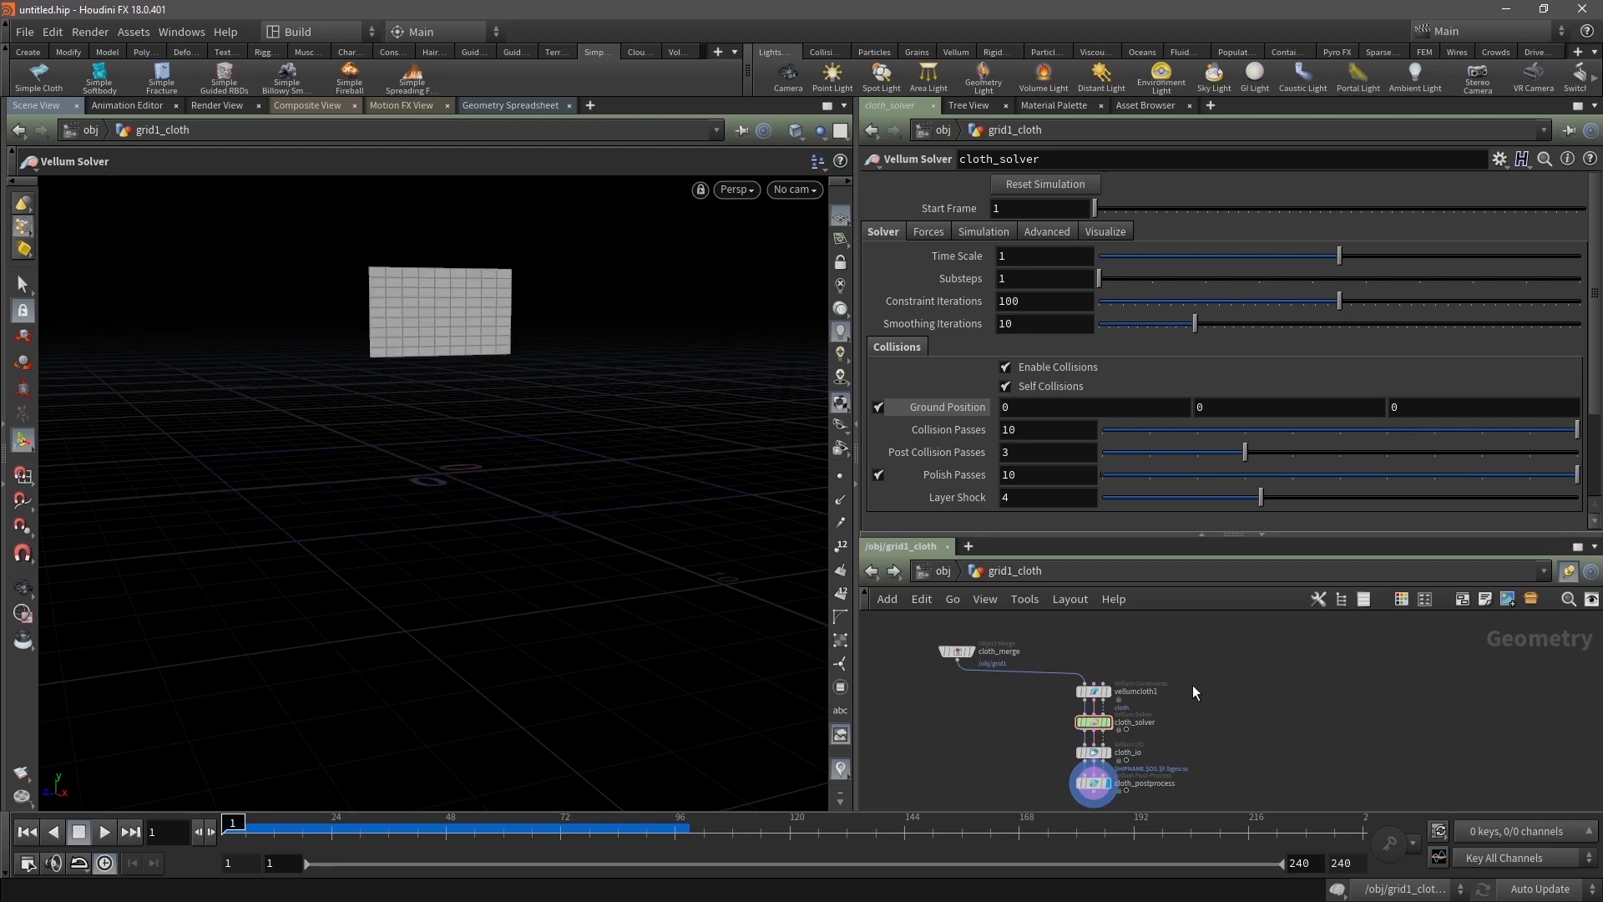
pyautogui.moveTo(1215, 703); pyautogui.dragTo(1133, 707, button='middle')
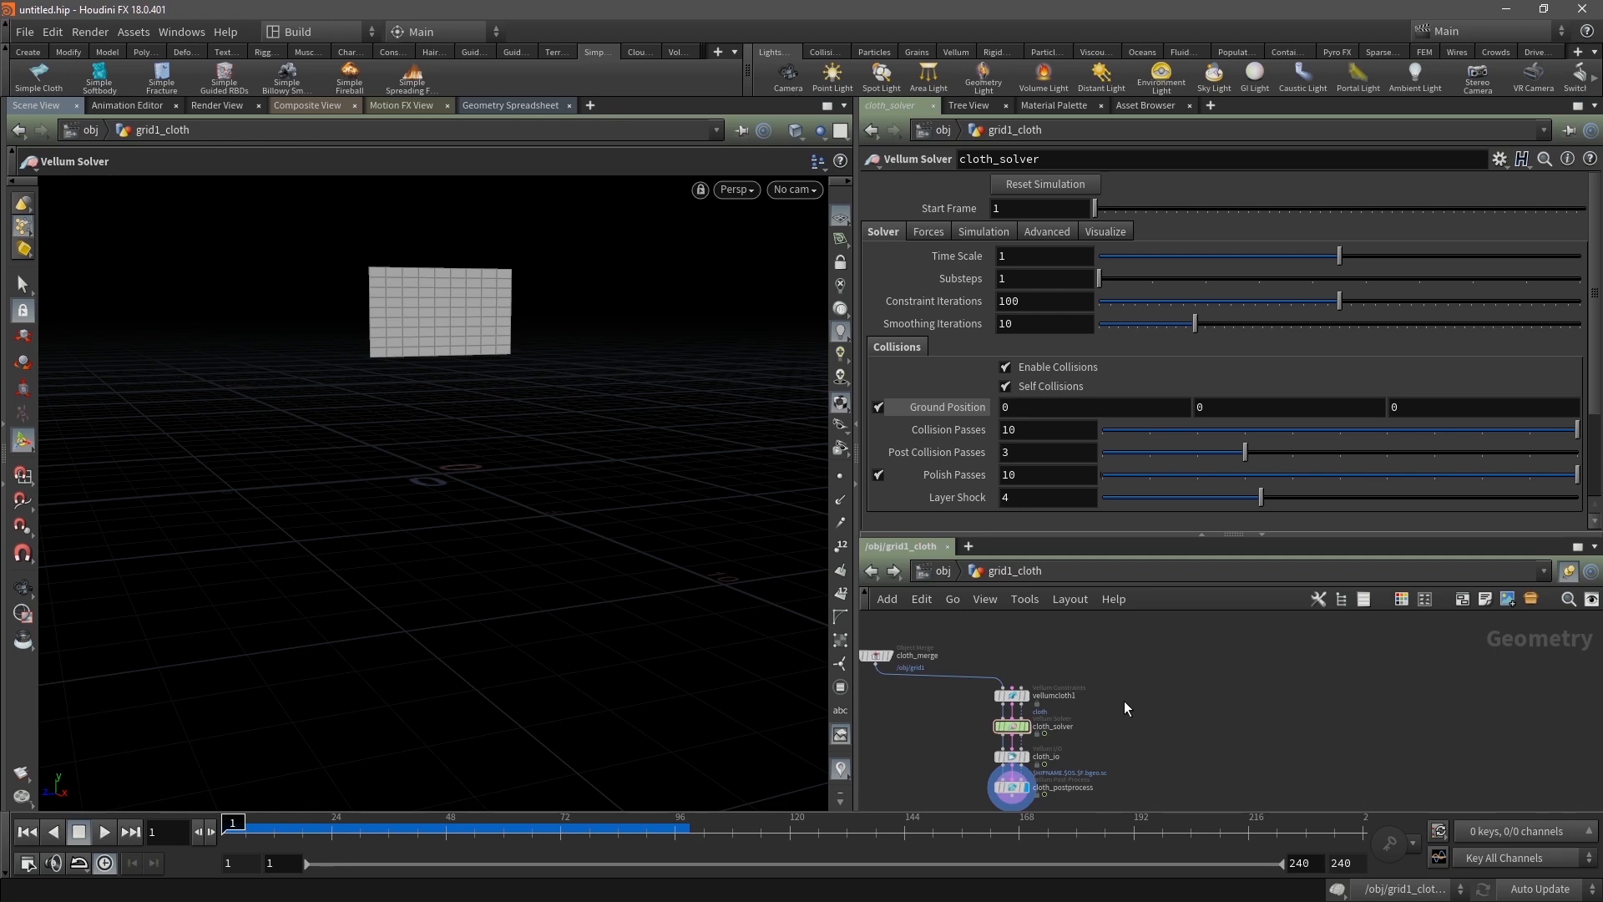
pyautogui.moveTo(1122, 702); pyautogui.dragTo(1165, 698, button='middle')
pyautogui.press('Tab')
pyautogui.write('tube')
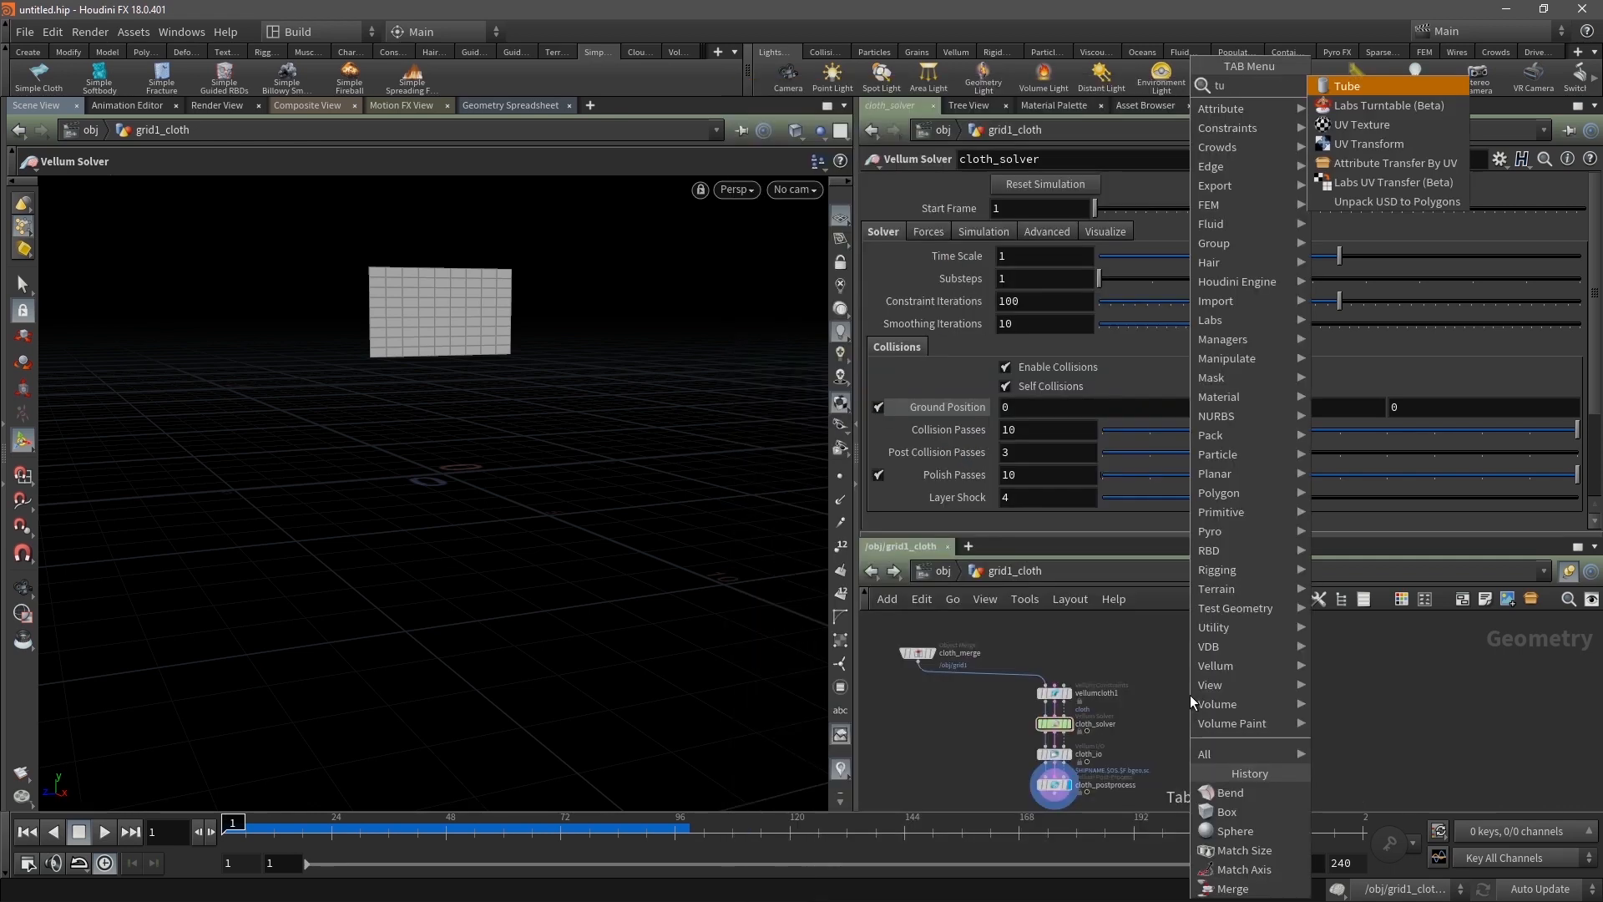
pyautogui.press('Return')
pyautogui.click(1189, 695)
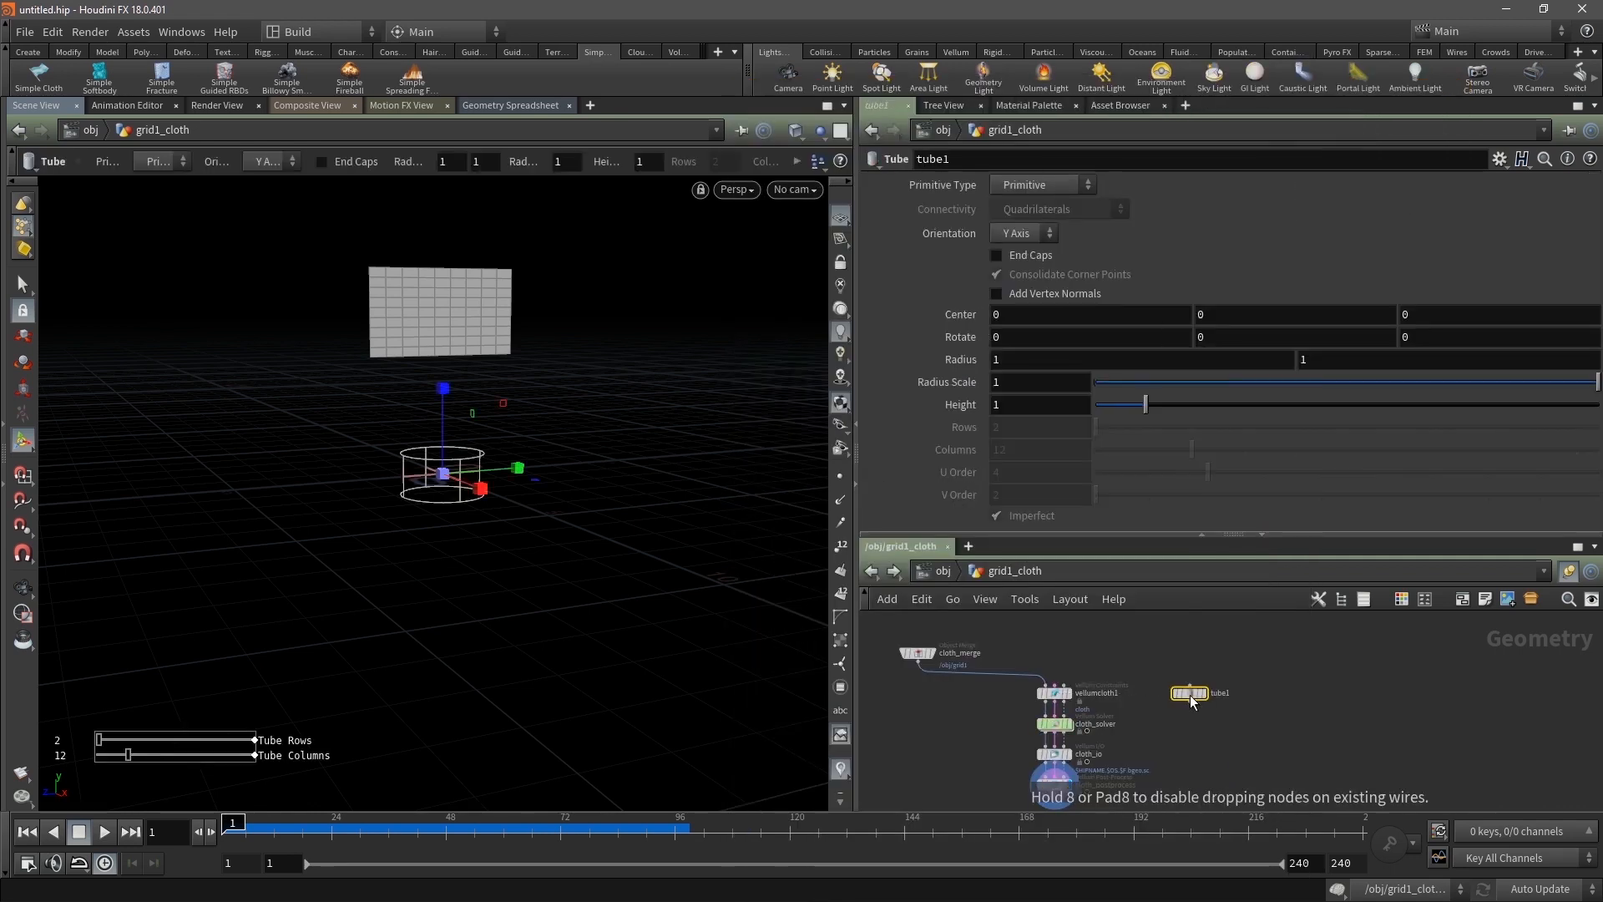
# Set the tube's height to 3.3 and its center Y to 2.2
pyautogui.click(1041, 399)
pyautogui.write('3.3')
pyautogui.press('Return')
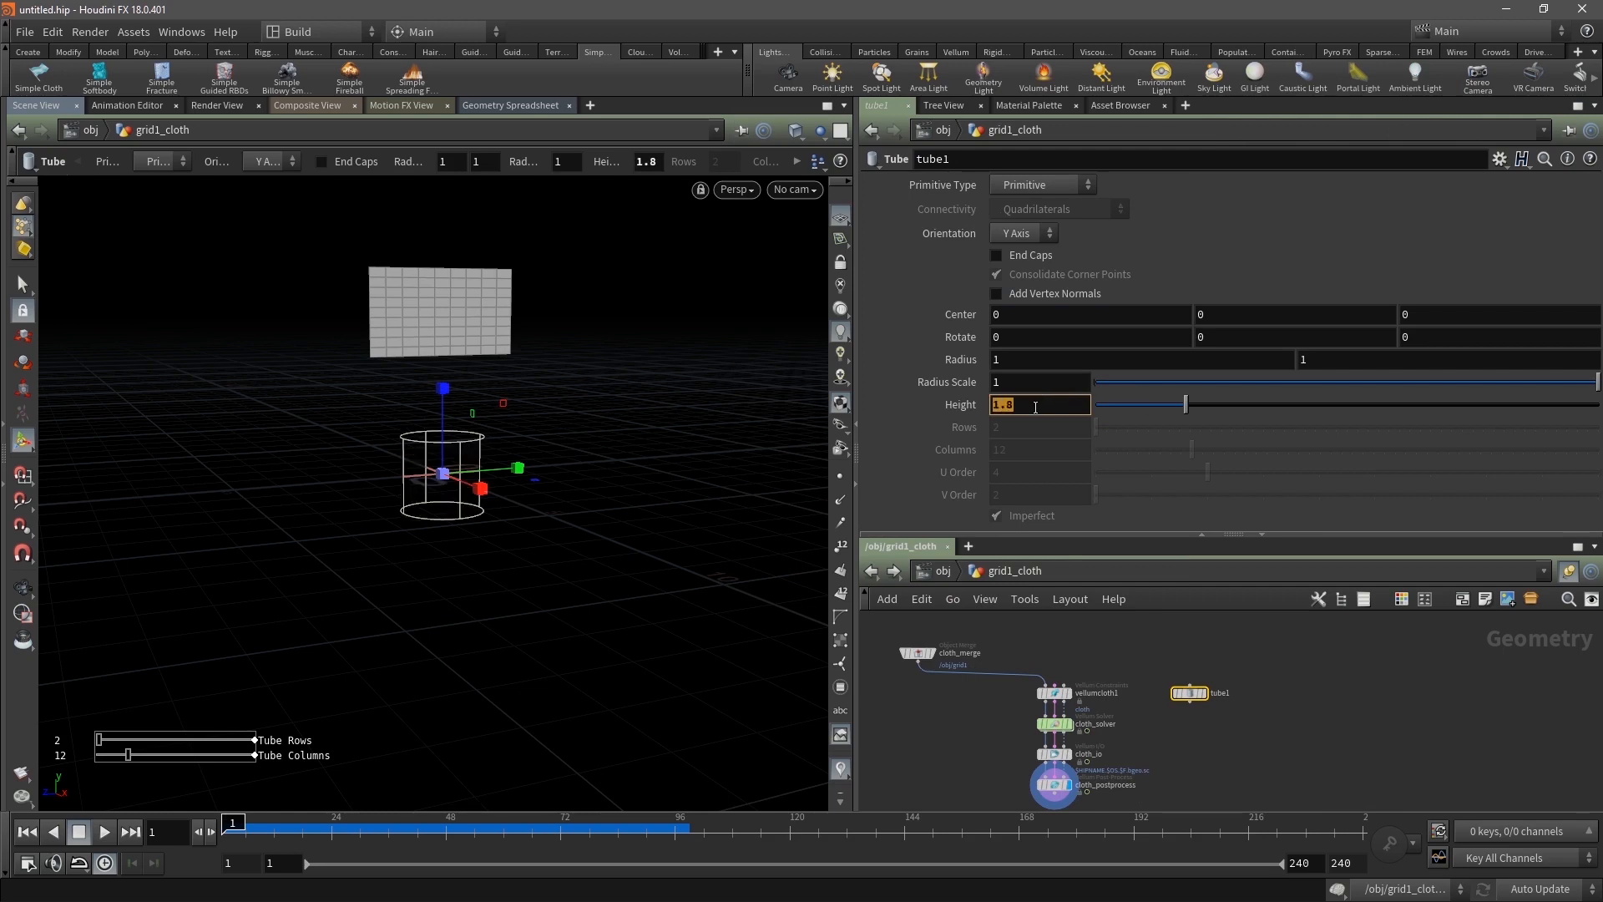
pyautogui.click(1238, 315)
pyautogui.write('2.2')
pyautogui.press('Return')
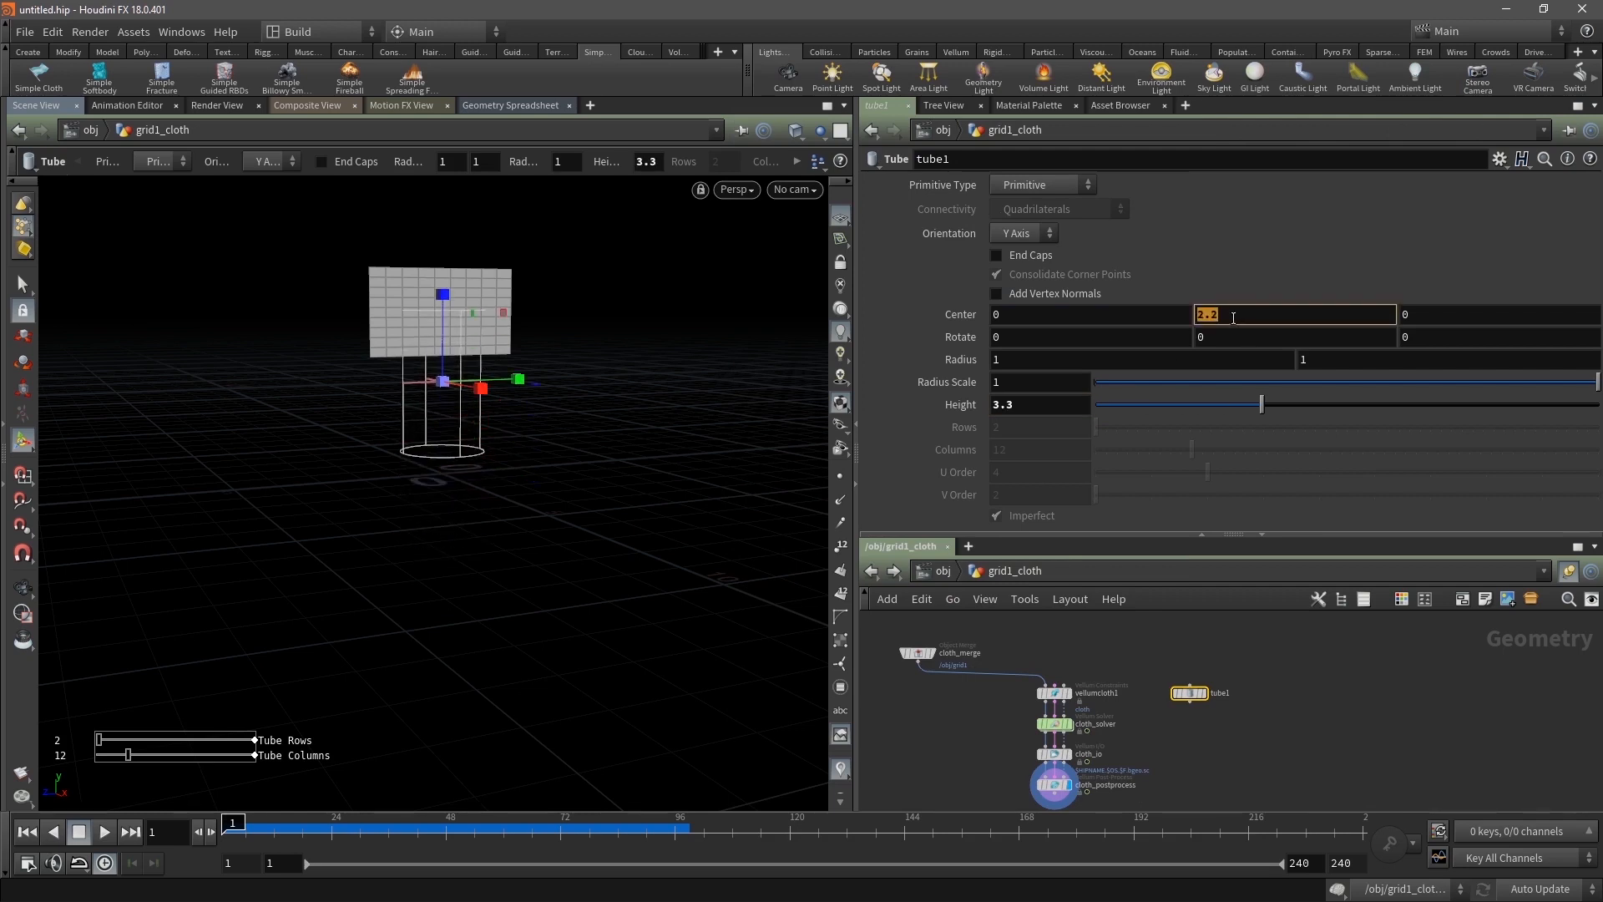
# Turn the tube into a tall, thin pole with height 5.4 and radius scale 0.1
pyautogui.click(1041, 404)
pyautogui.write('4.9')
pyautogui.press('Return')
pyautogui.write('5.4')
pyautogui.press('Return')
pyautogui.click(1044, 381)
pyautogui.write('0.9')
pyautogui.press('Return')
pyautogui.write('0.1')
pyautogui.press('Return')
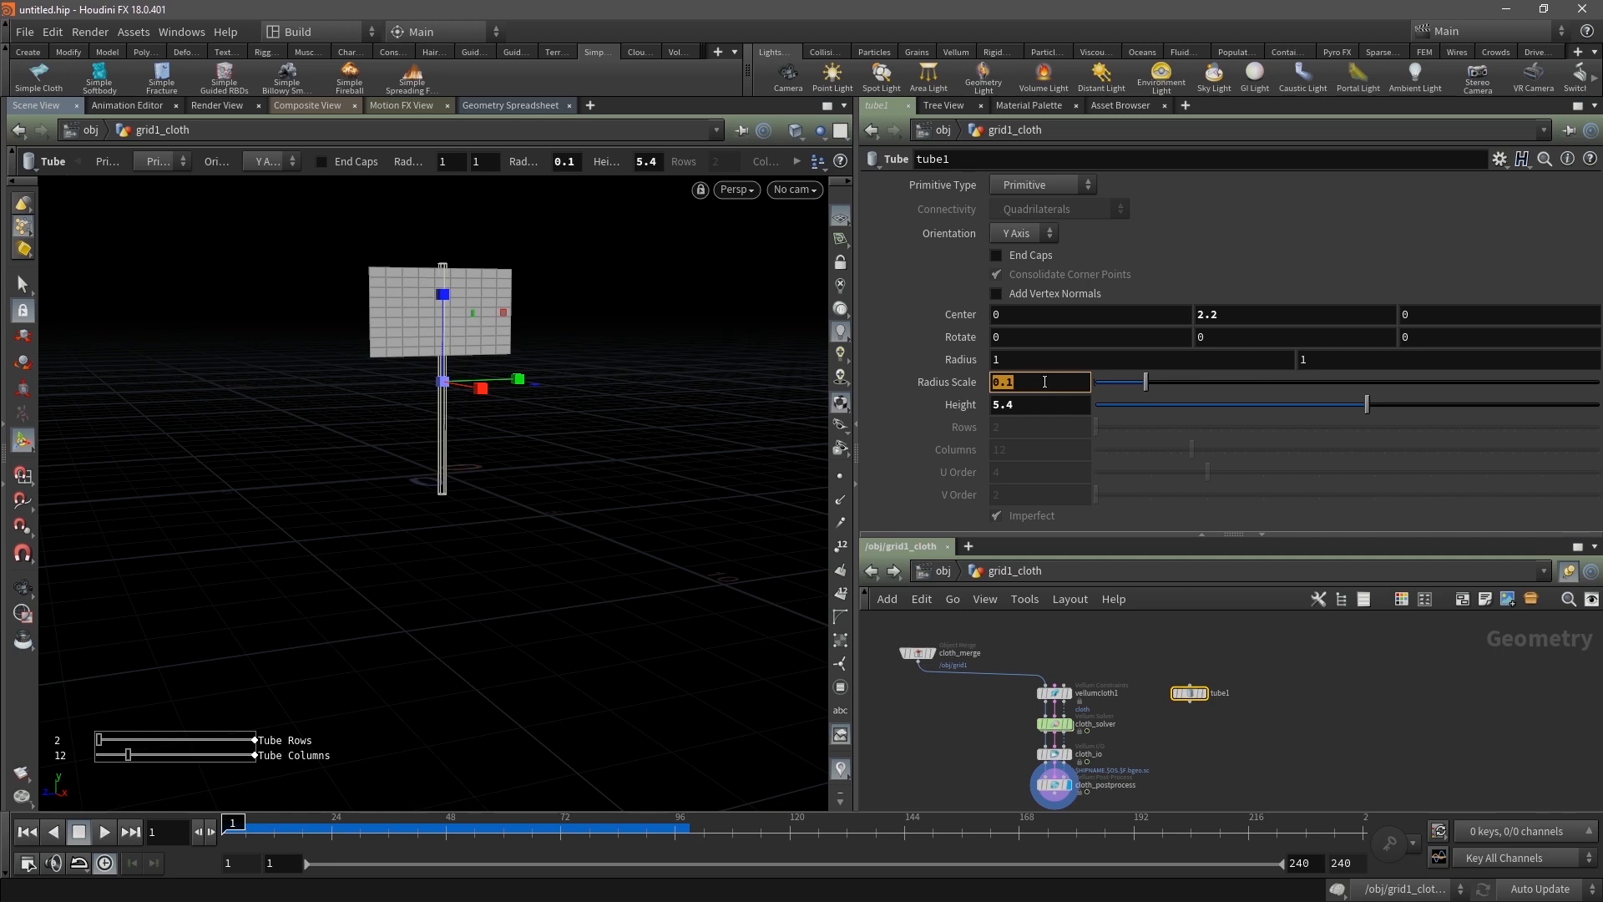
# Make the tube a Polygon primitive with end caps, and move it along Z to about 2.02 beside the cloth's edge
pyautogui.click(1053, 185)
pyautogui.click(1062, 222)
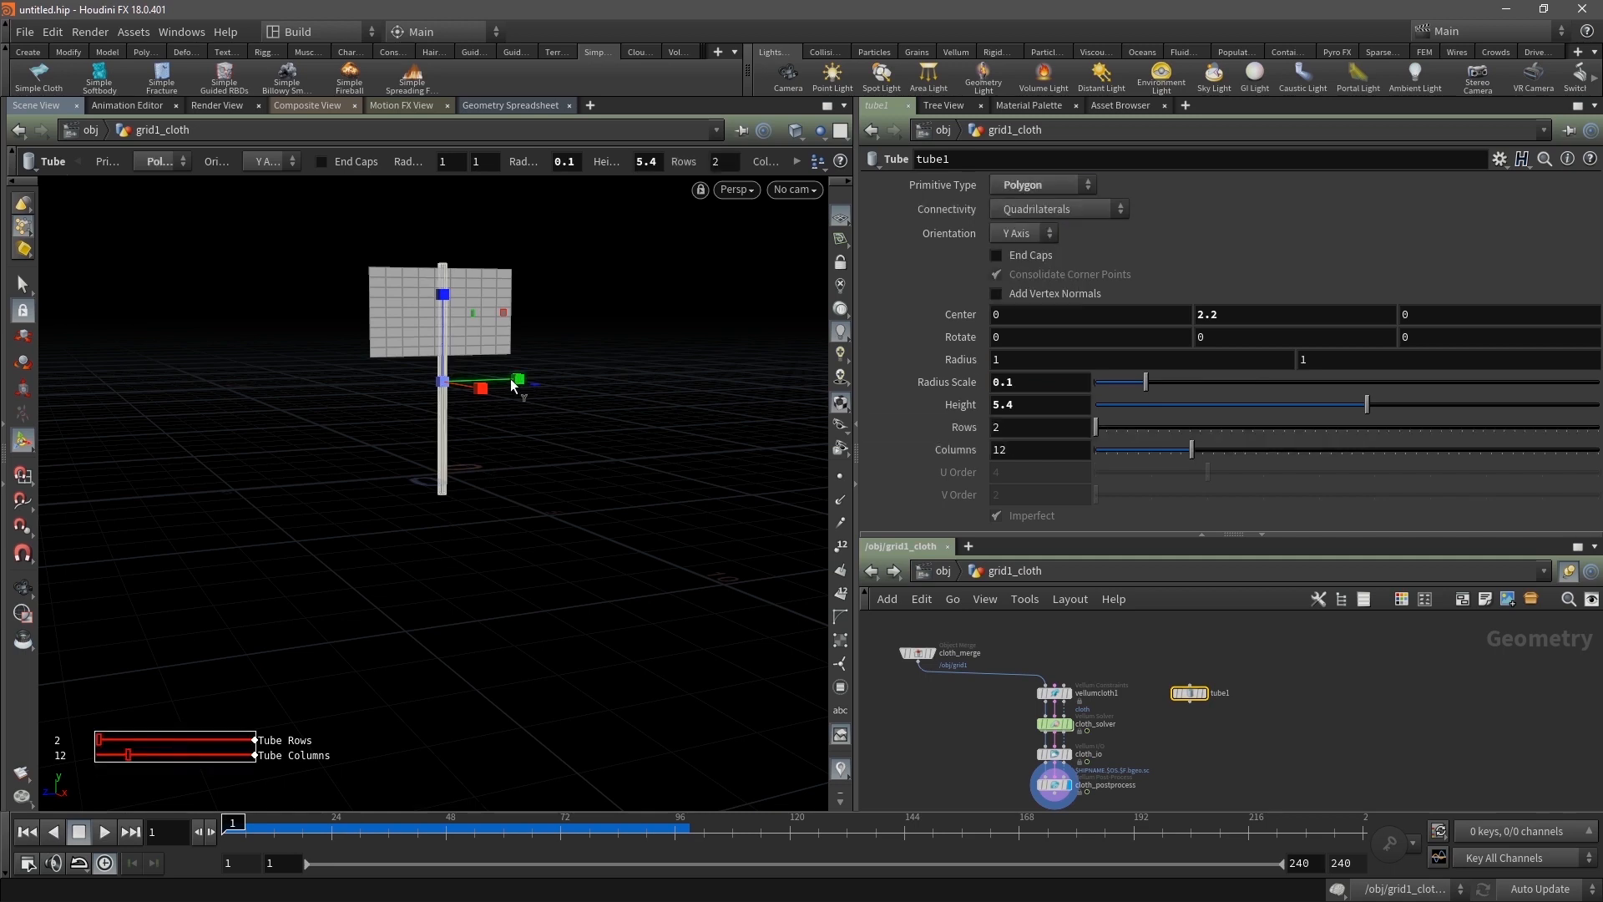
pyautogui.press('y')
pyautogui.moveTo(512, 386); pyautogui.dragTo(268, 353)
pyautogui.keyDown('alt'); pyautogui.moveTo(268, 354); pyautogui.dragTo(623, 280, button='right'); pyautogui.keyUp('alt')
pyautogui.moveTo(624, 279); pyautogui.dragTo(623, 458)
pyautogui.click(1020, 256)
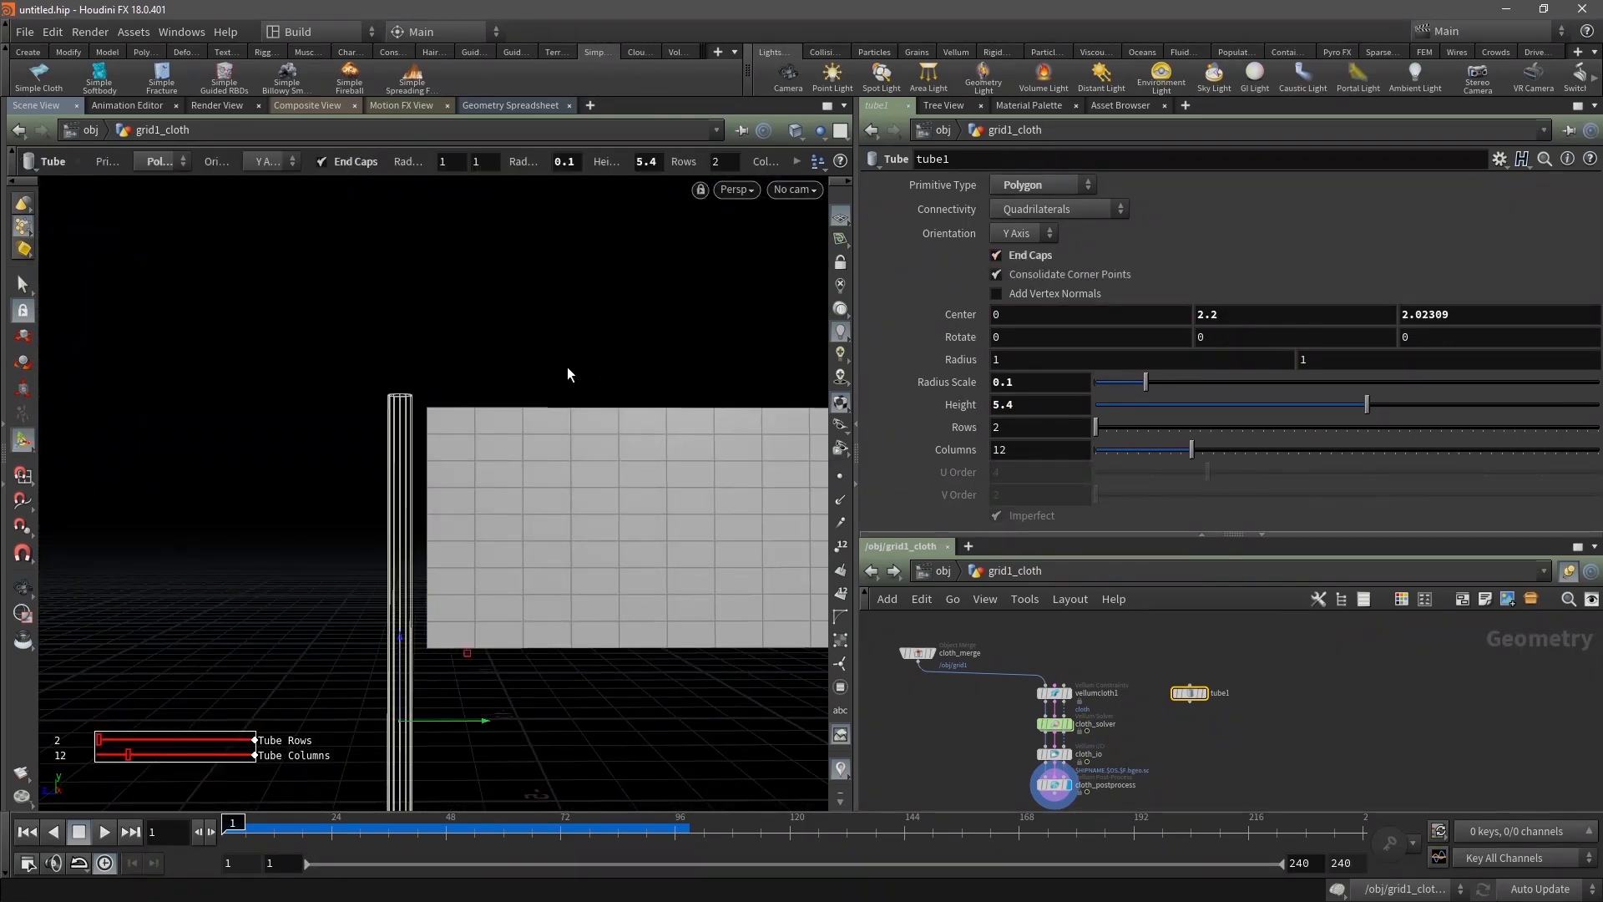
# Connect tube1 to the Collision Geometry input of vellumcloth1 and place it just above the Vellum chain
pyautogui.moveTo(1202, 696); pyautogui.dragTo(1165, 667)
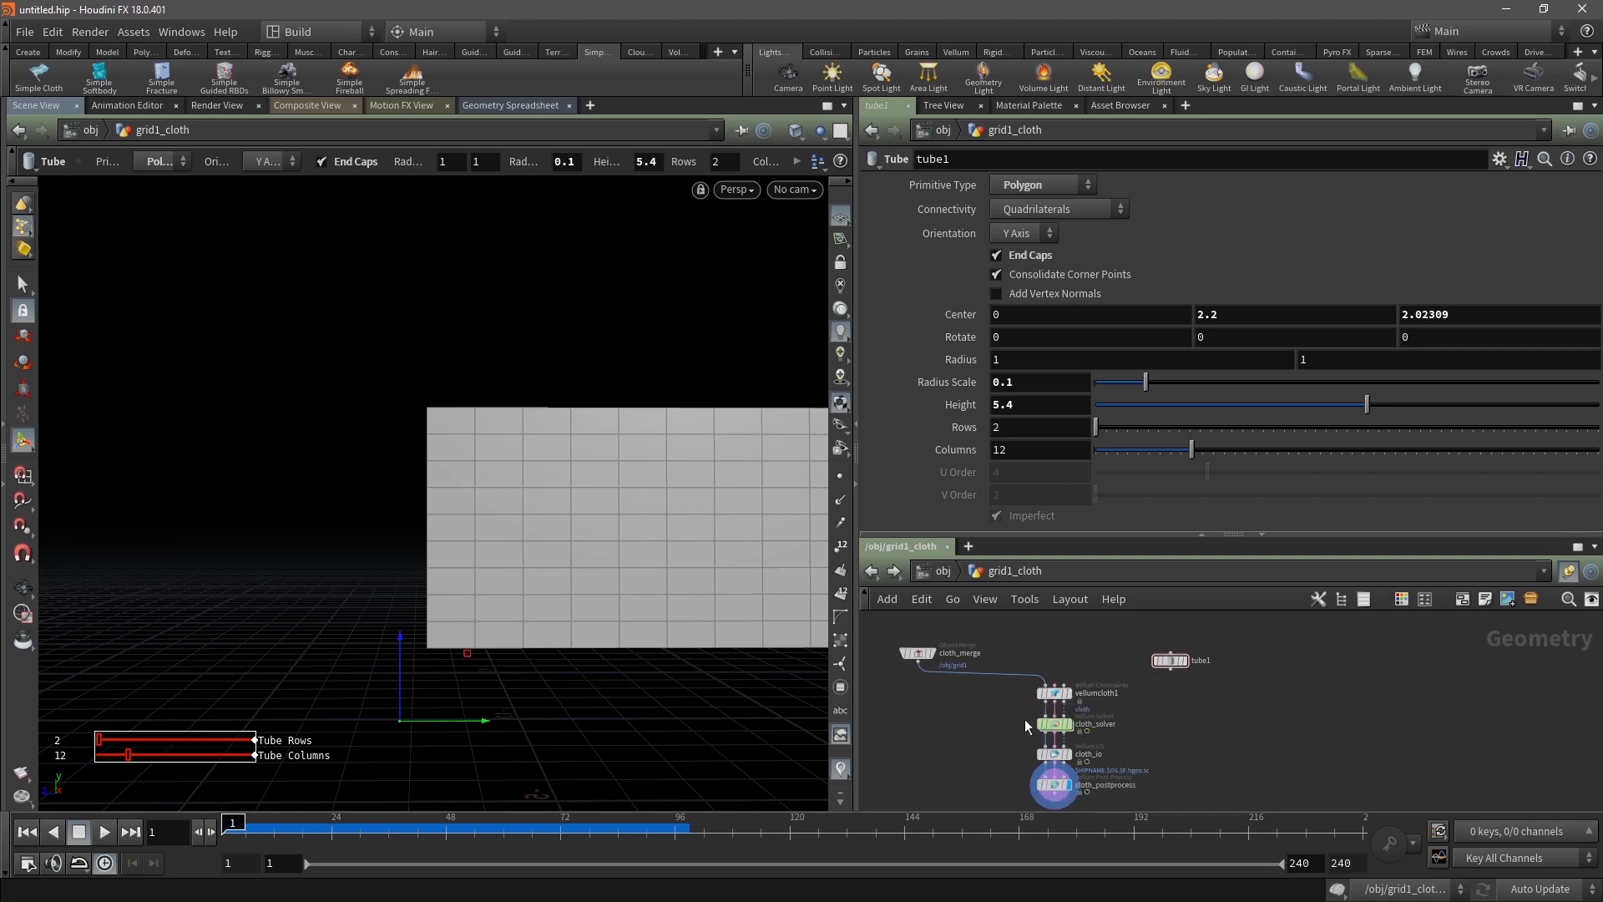
pyautogui.moveTo(1070, 687)
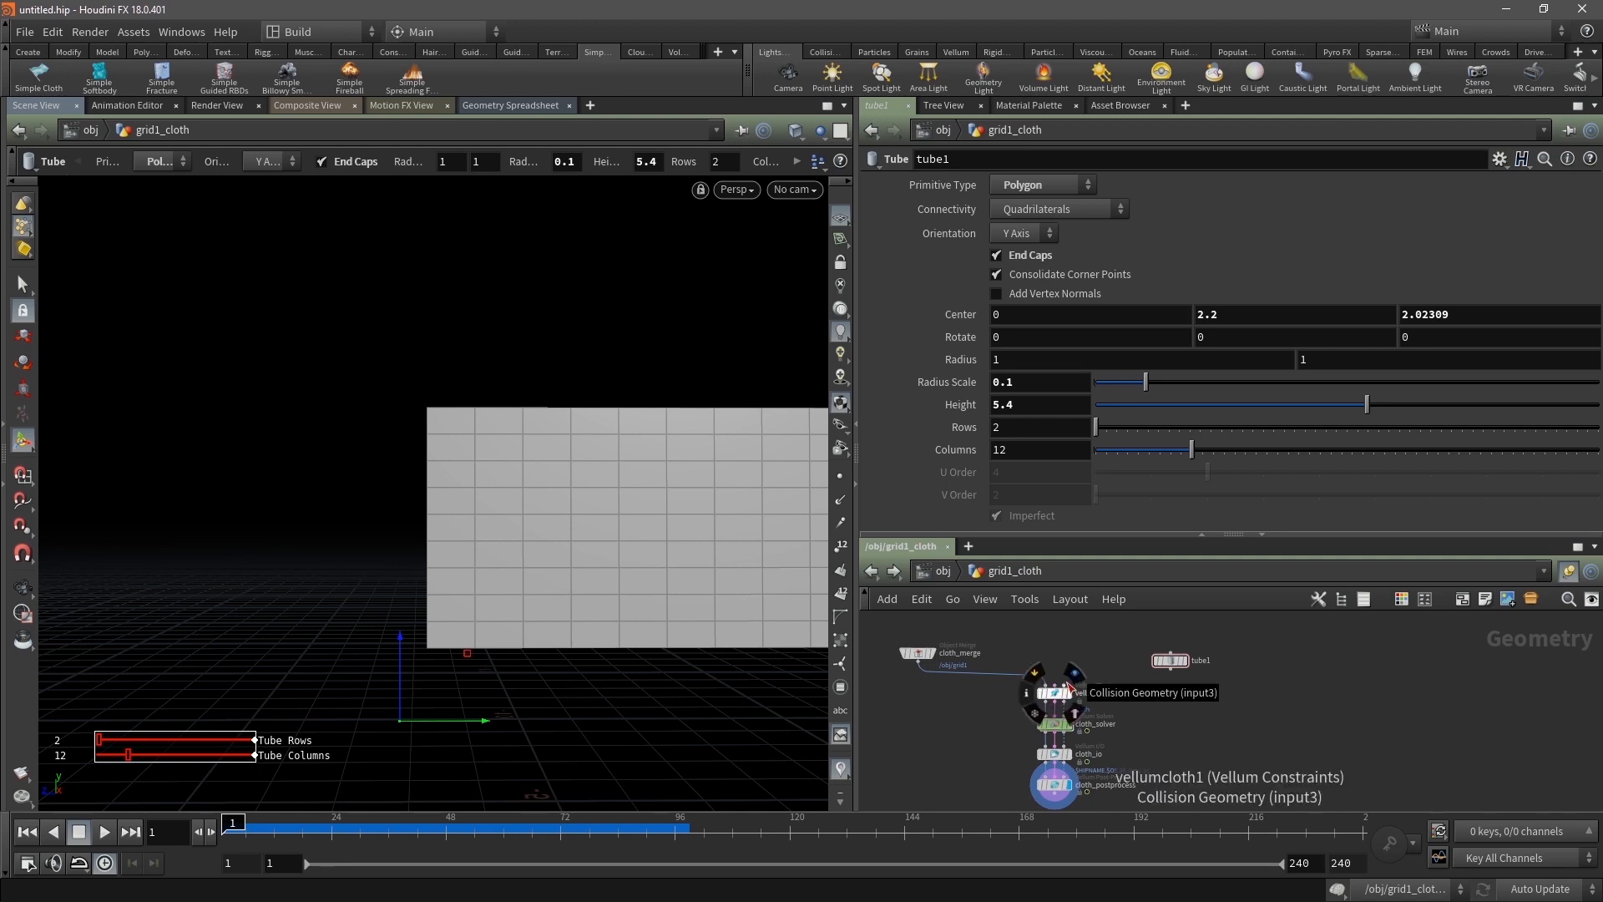
pyautogui.click(1070, 686)
pyautogui.moveTo(1170, 659); pyautogui.dragTo(1120, 648)
pyautogui.moveTo(1060, 703)
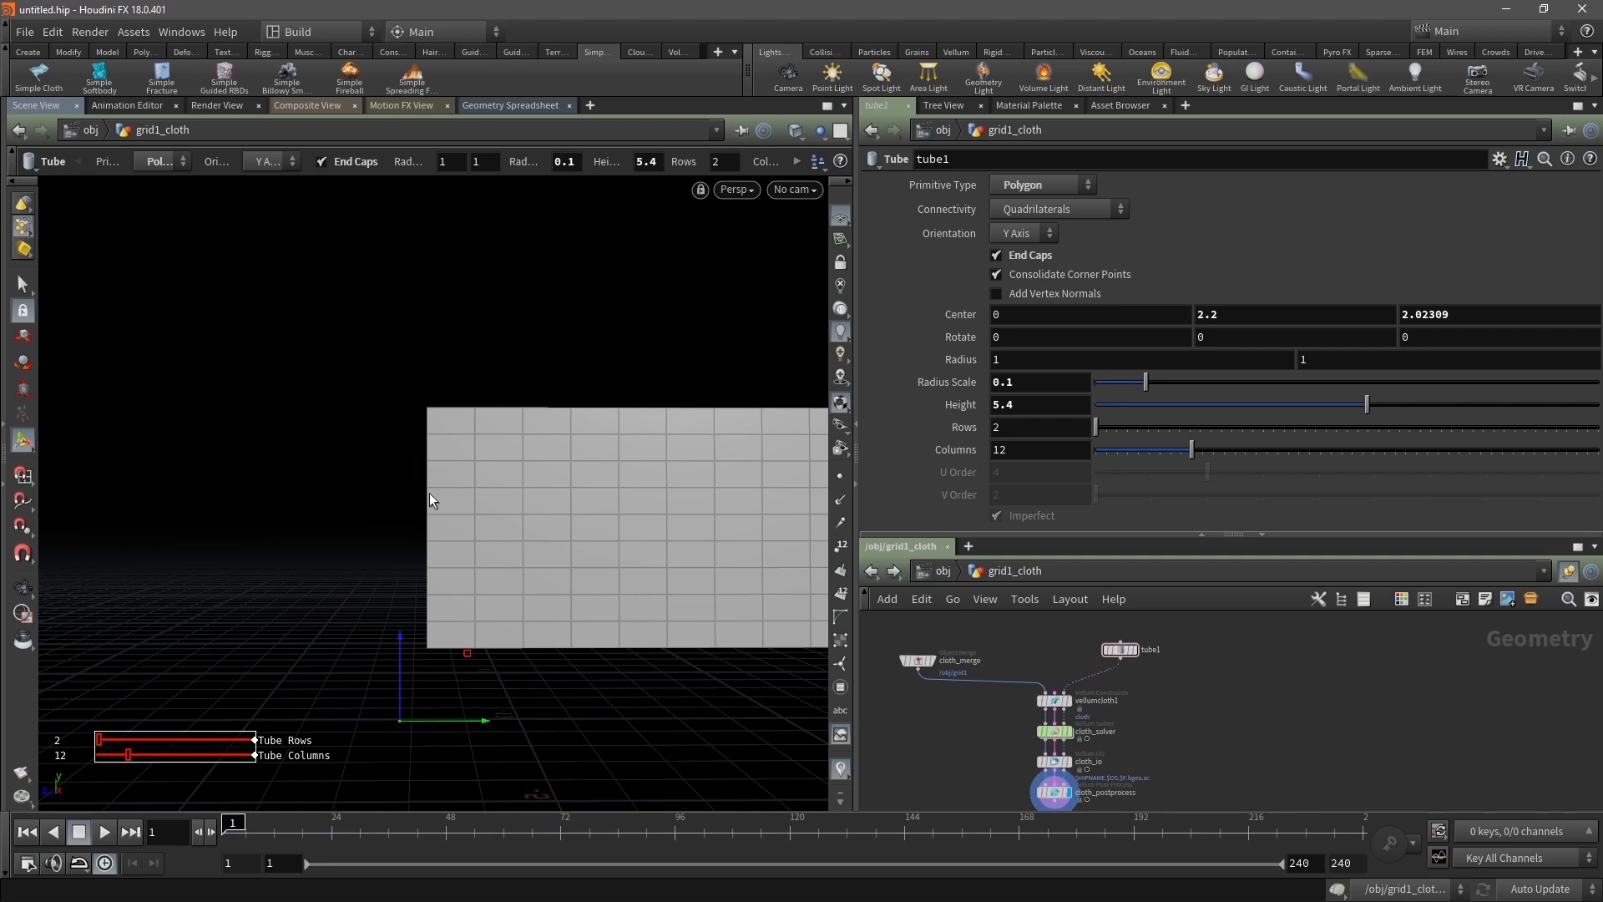
# Add a Merge node below the chain, combine cloth_postprocess and tube1 in it, and display the merged result
pyautogui.keyDown('alt'); pyautogui.moveTo(619, 615); pyautogui.dragTo(544, 615, button='right'); pyautogui.keyUp('alt')
pyautogui.keyDown('alt'); pyautogui.moveTo(543, 615); pyautogui.dragTo(500, 584, button='middle'); pyautogui.keyUp('alt')
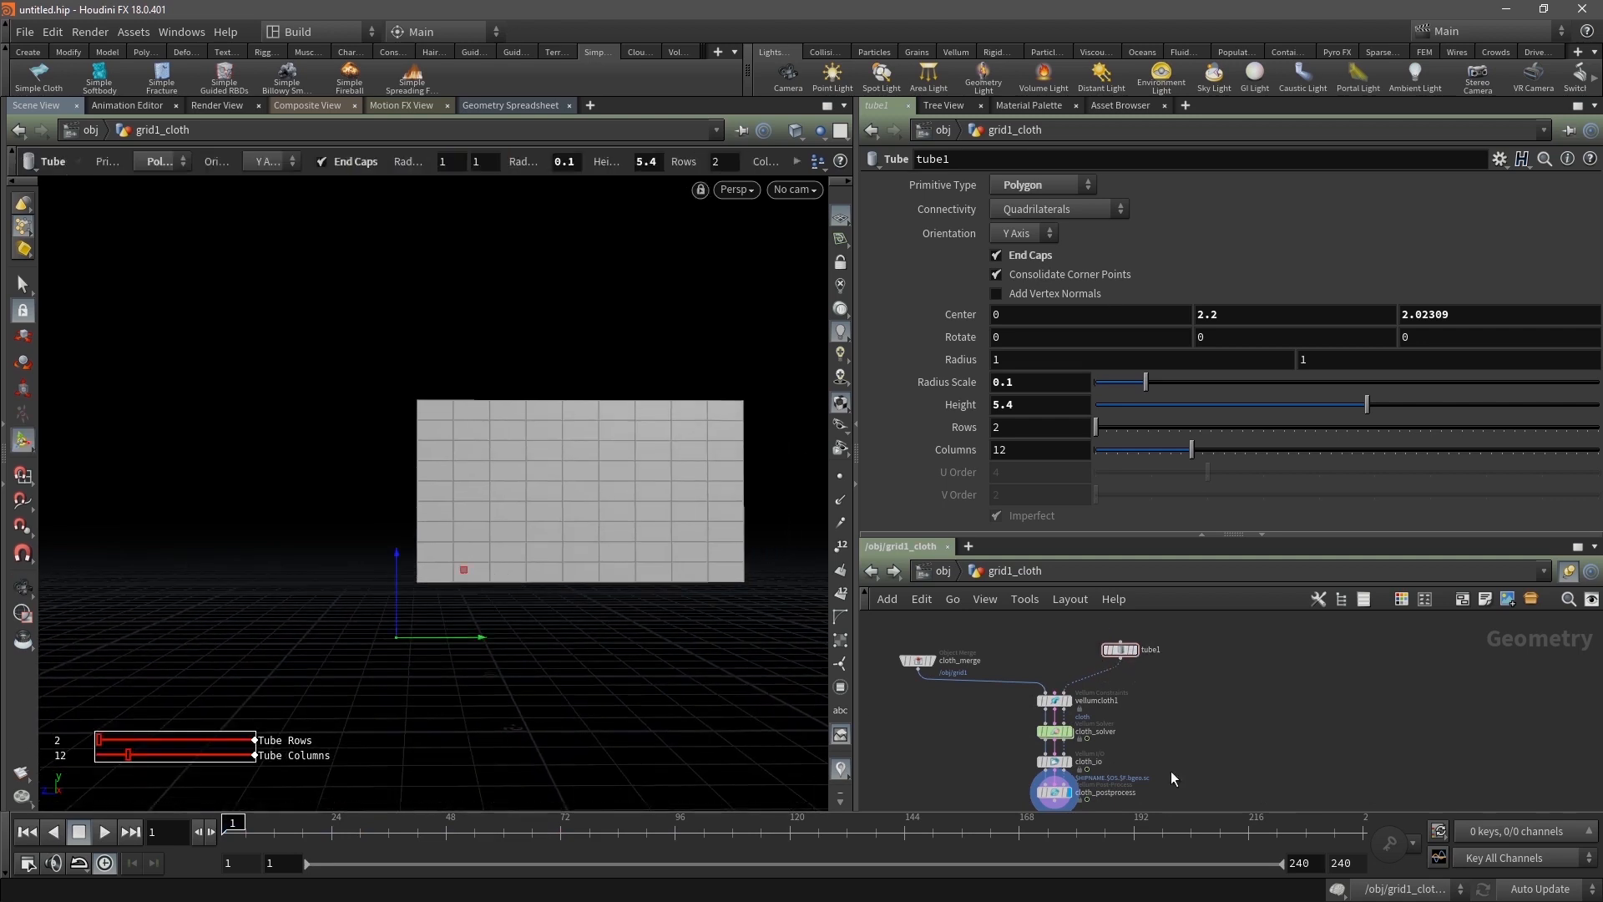
pyautogui.moveTo(1203, 734); pyautogui.dragTo(1142, 689, button='middle')
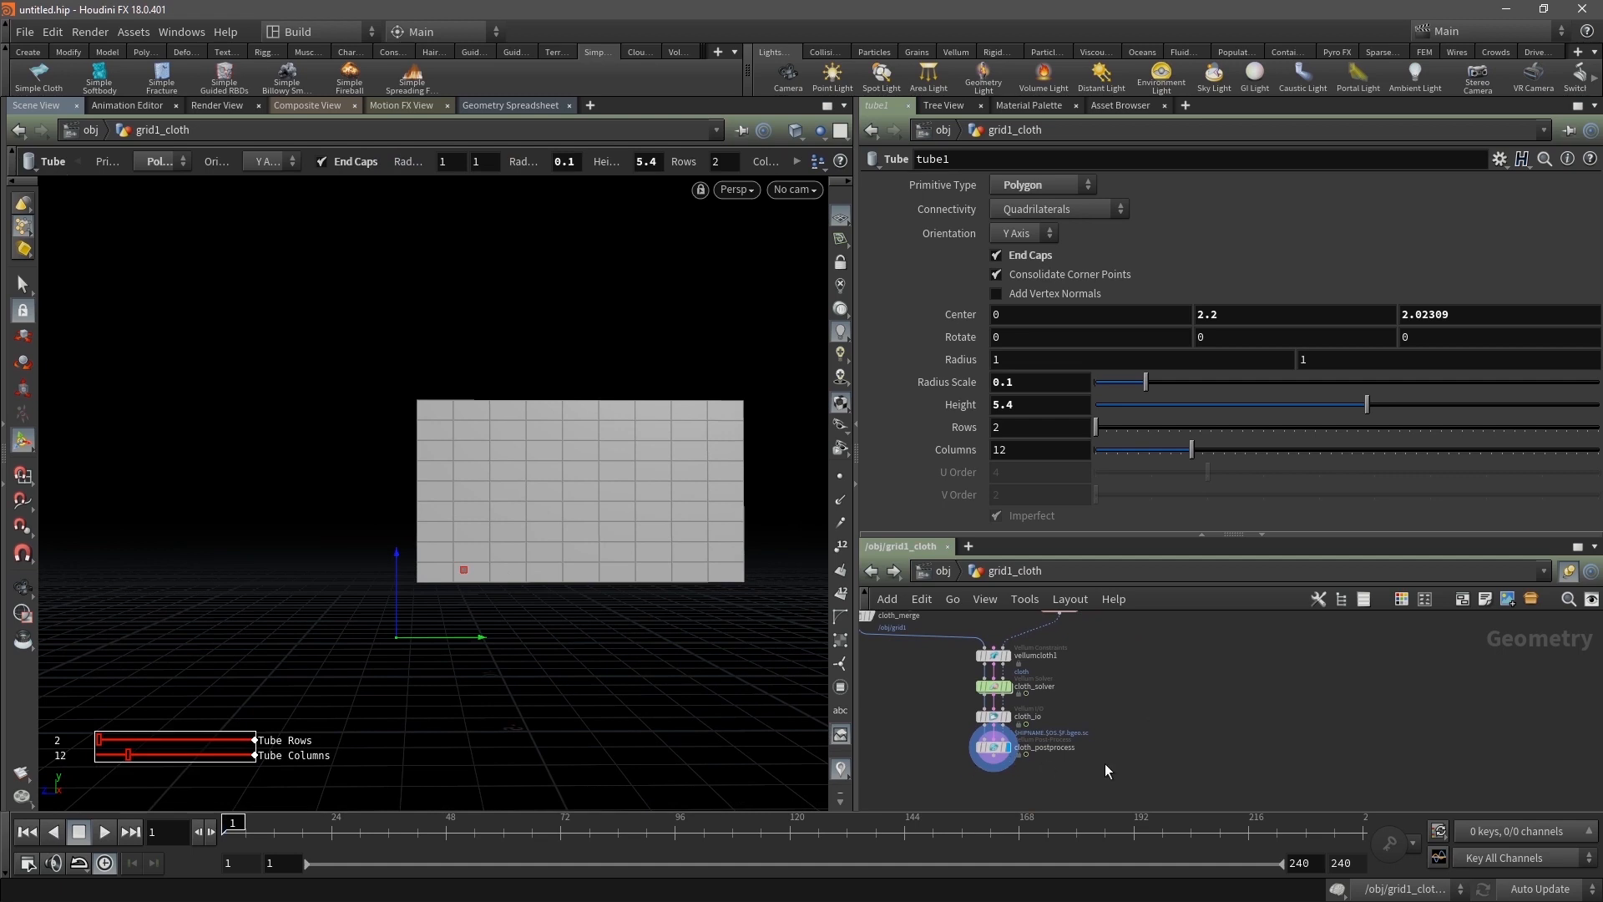
pyautogui.press('Tab')
pyautogui.write('merge')
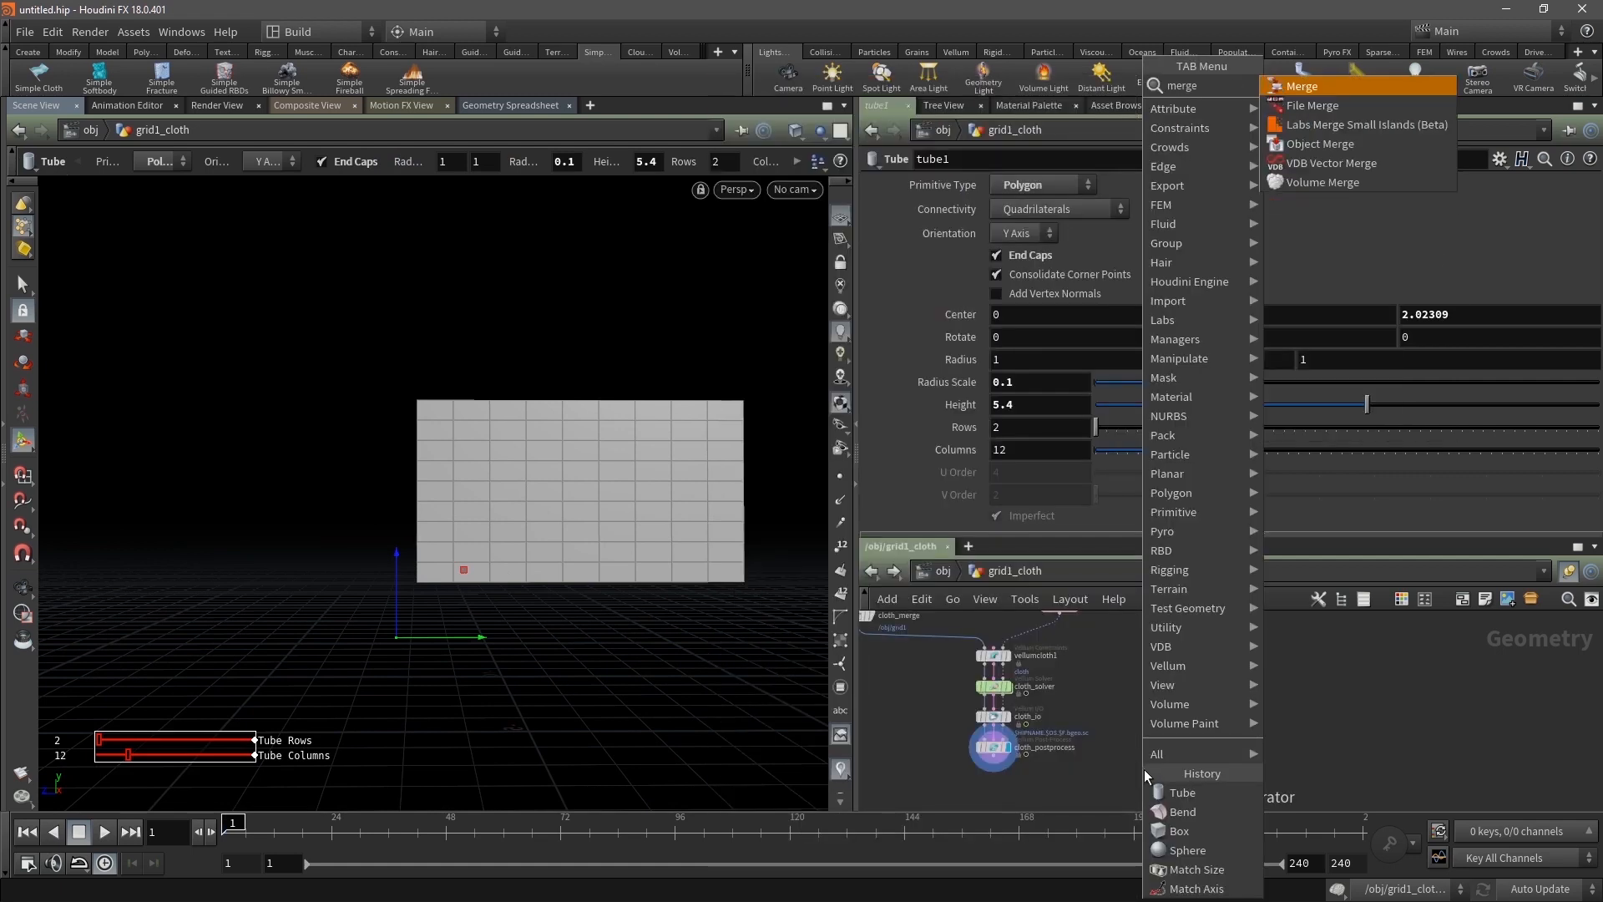
pyautogui.press('Return')
pyautogui.click(1065, 793)
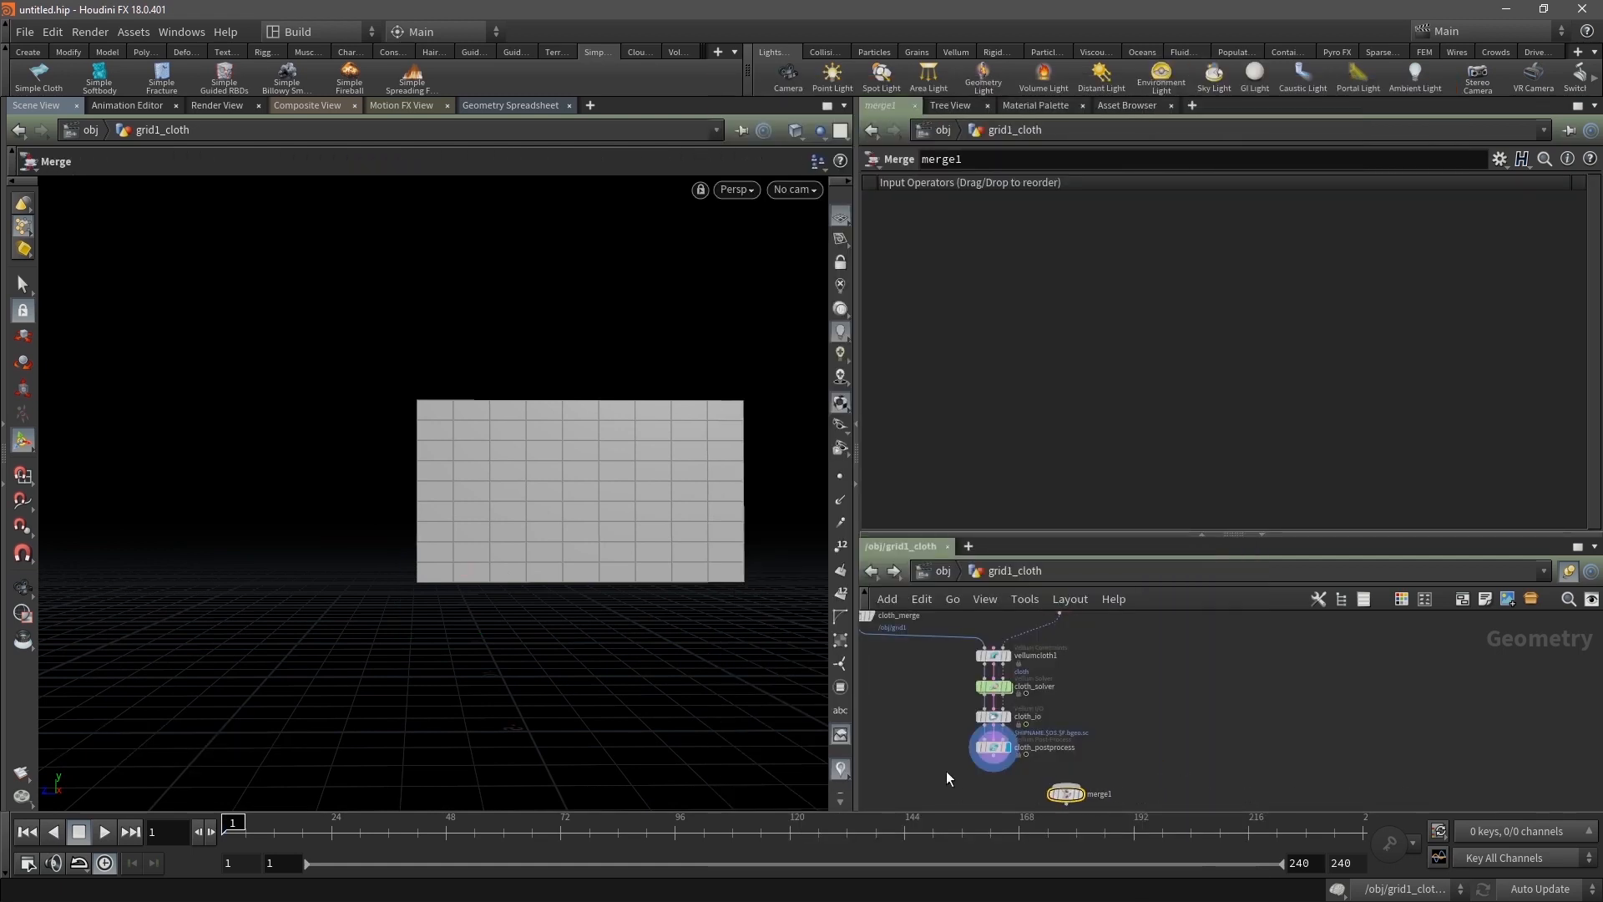
pyautogui.moveTo(993, 761); pyautogui.dragTo(1066, 796)
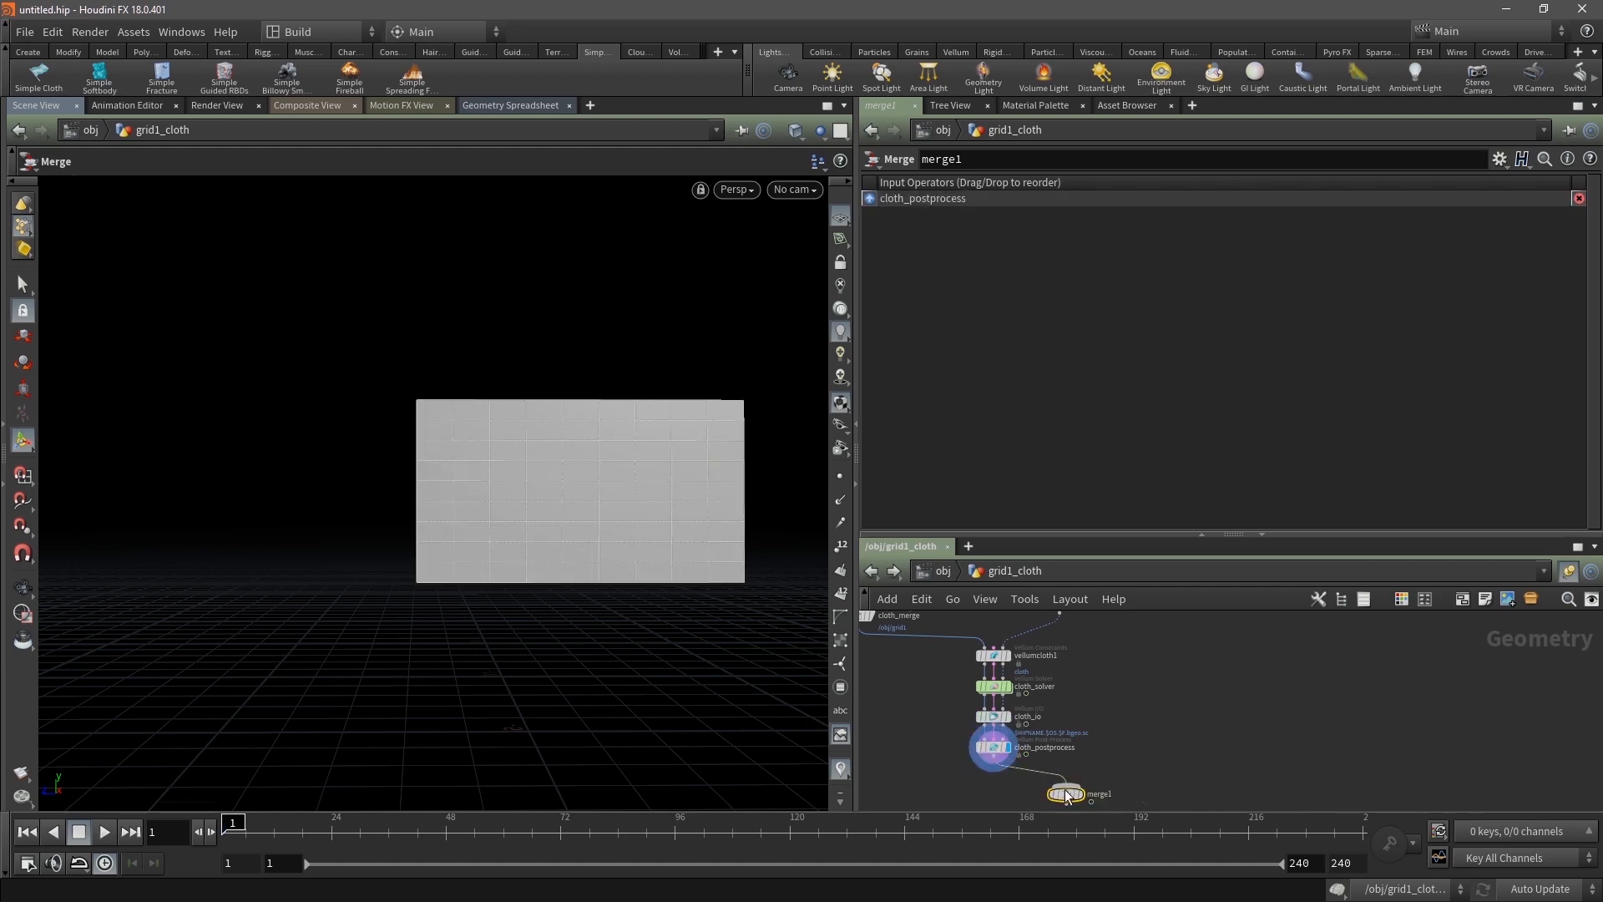
pyautogui.moveTo(1060, 621); pyautogui.dragTo(1065, 793)
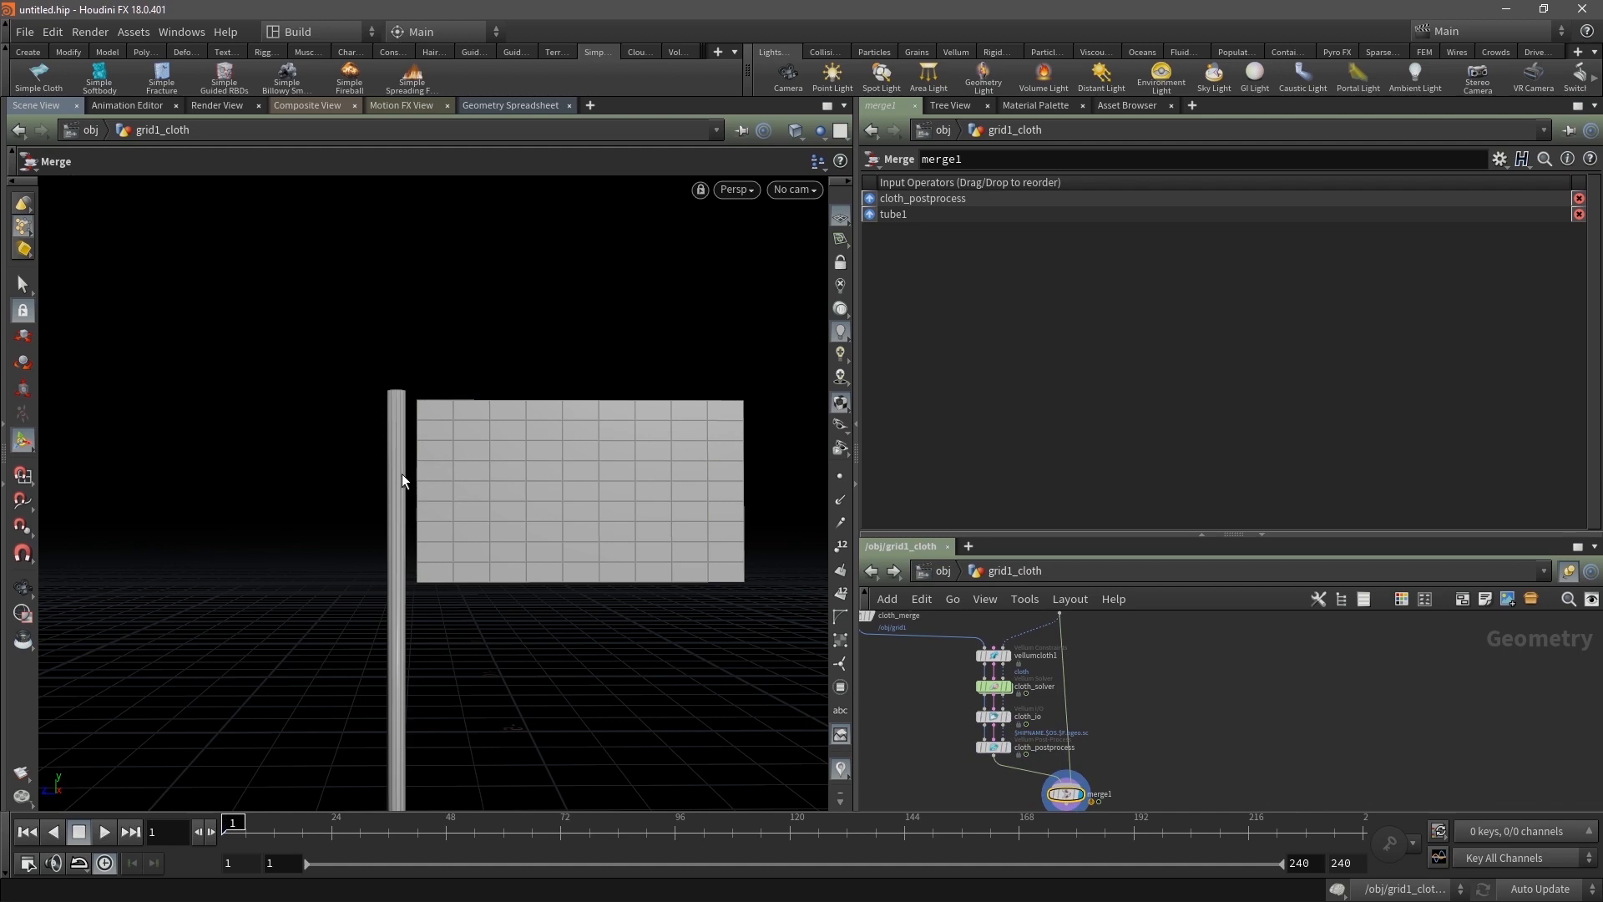
# Play the simulation to check how the cloth behaves beside the pole, and return to frame 1
pyautogui.press('Escape')
pyautogui.moveTo(298, 625); pyautogui.dragTo(507, 606)
pyautogui.press('Return')
pyautogui.moveTo(1144, 681); pyautogui.dragTo(1134, 648, button='middle')
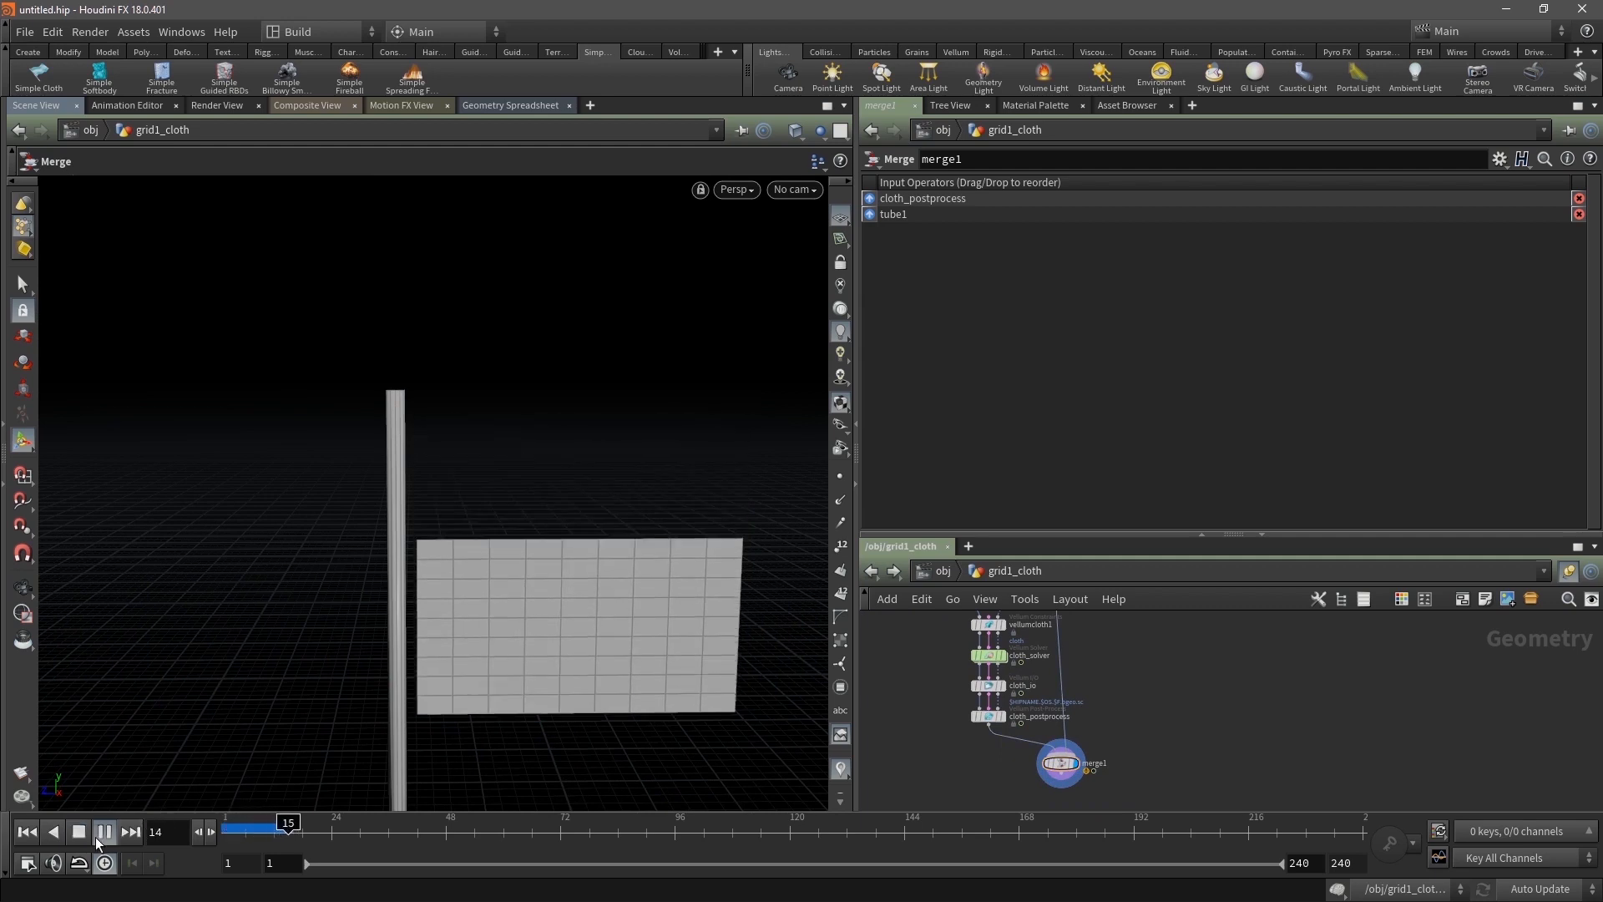
pyautogui.click(27, 832)
# Add a Vellum Attach to Geometry node beside the Vellum chain
pyautogui.moveTo(1167, 680); pyautogui.dragTo(1180, 769, button='middle')
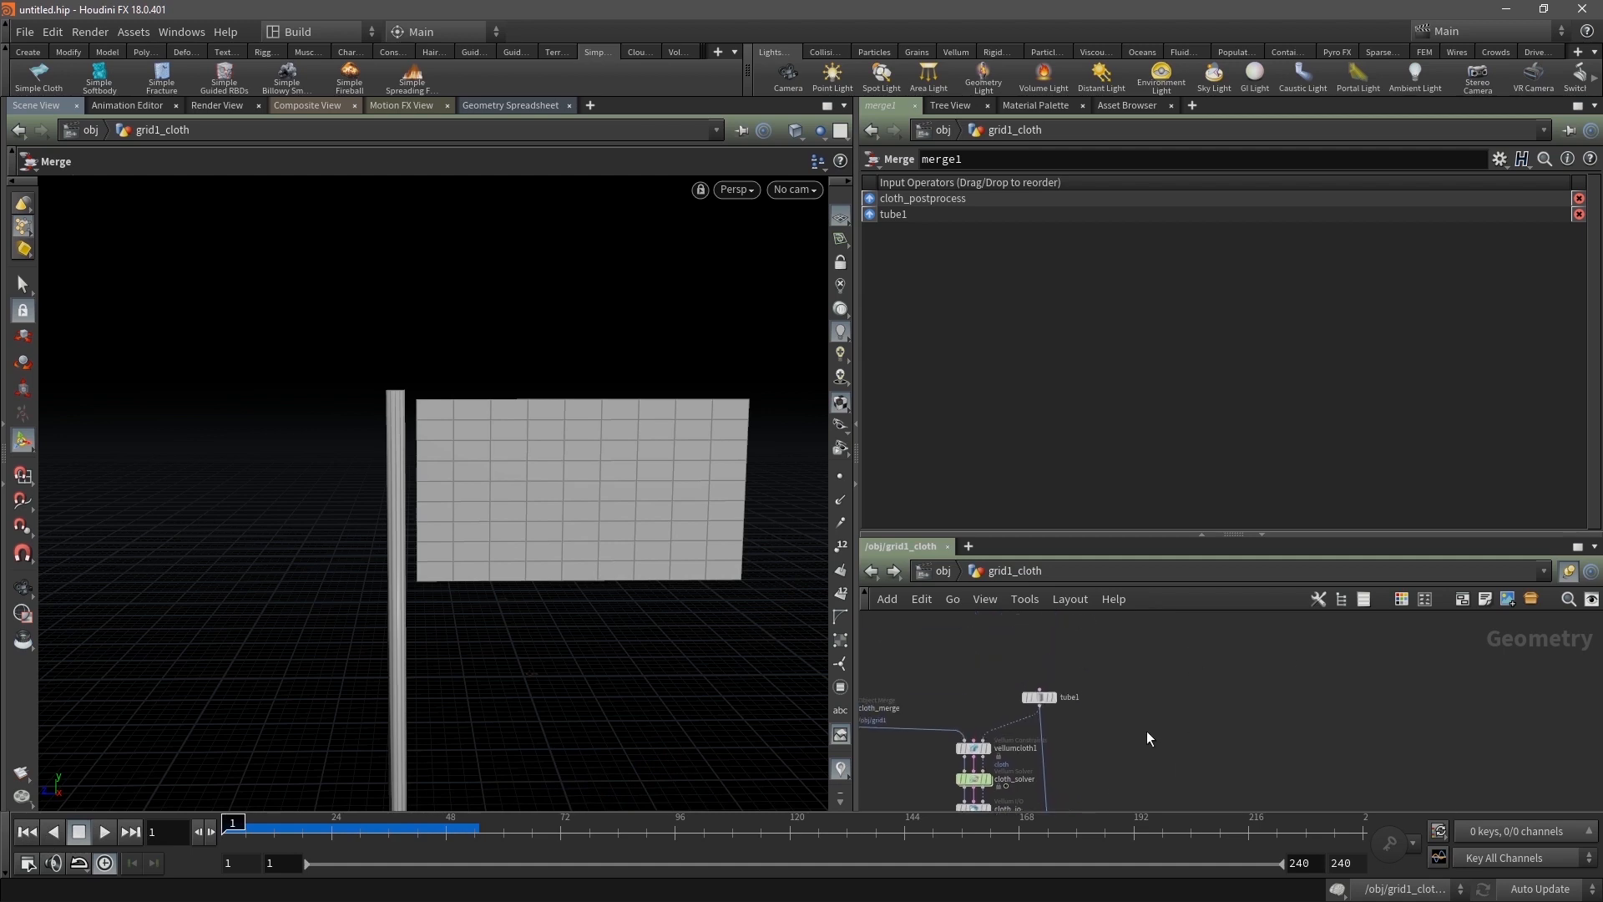
pyautogui.press('Tab')
pyautogui.write('vell')
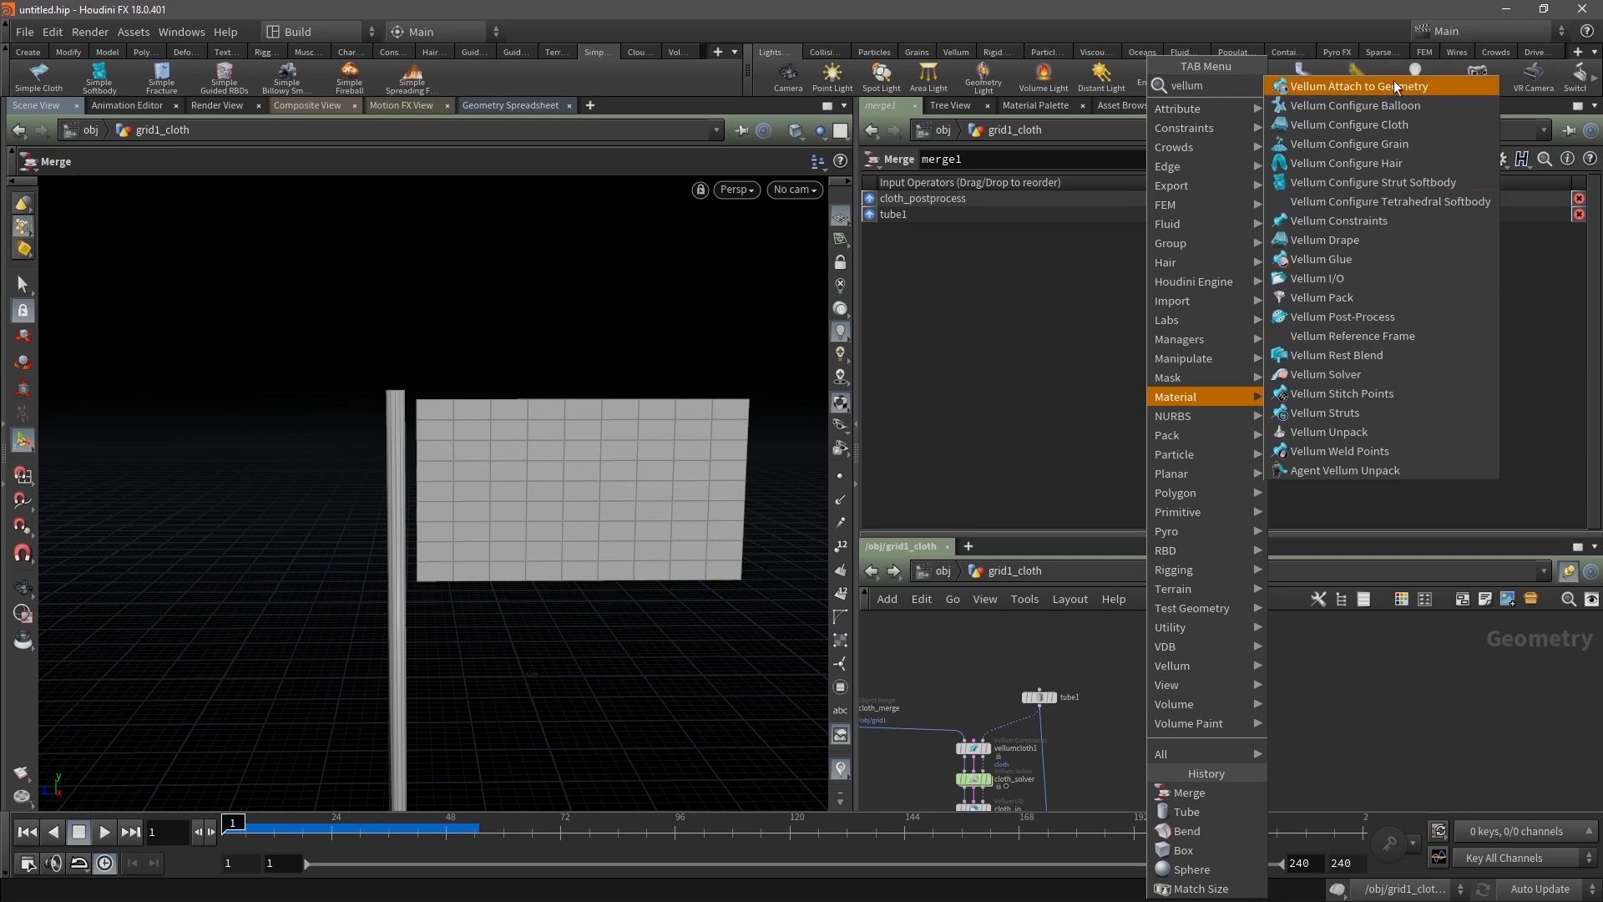
pyautogui.click(1427, 85)
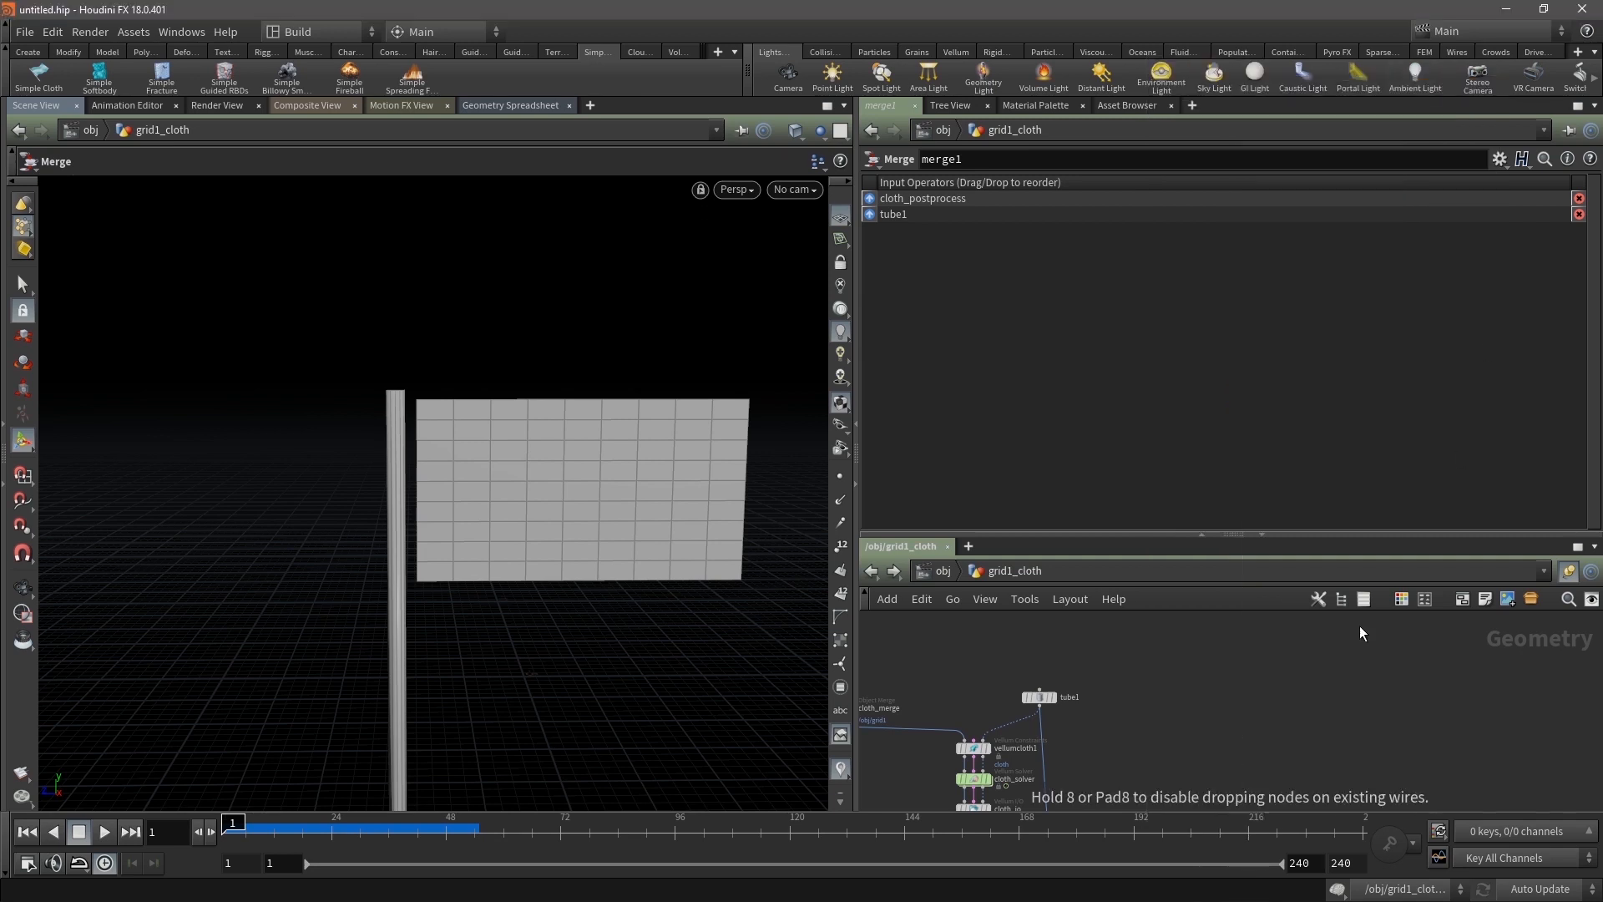
pyautogui.click(1129, 766)
# Insert vellumattach1 between vellumcloth1 and cloth_solver, making room in the chain and moving merge1 below it
pyautogui.moveTo(1132, 736); pyautogui.dragTo(1152, 578, button='middle')
pyautogui.moveTo(1137, 683); pyautogui.dragTo(1107, 816, button='middle')
pyautogui.moveTo(934, 709); pyautogui.dragTo(983, 789)
pyautogui.click(1125, 702)
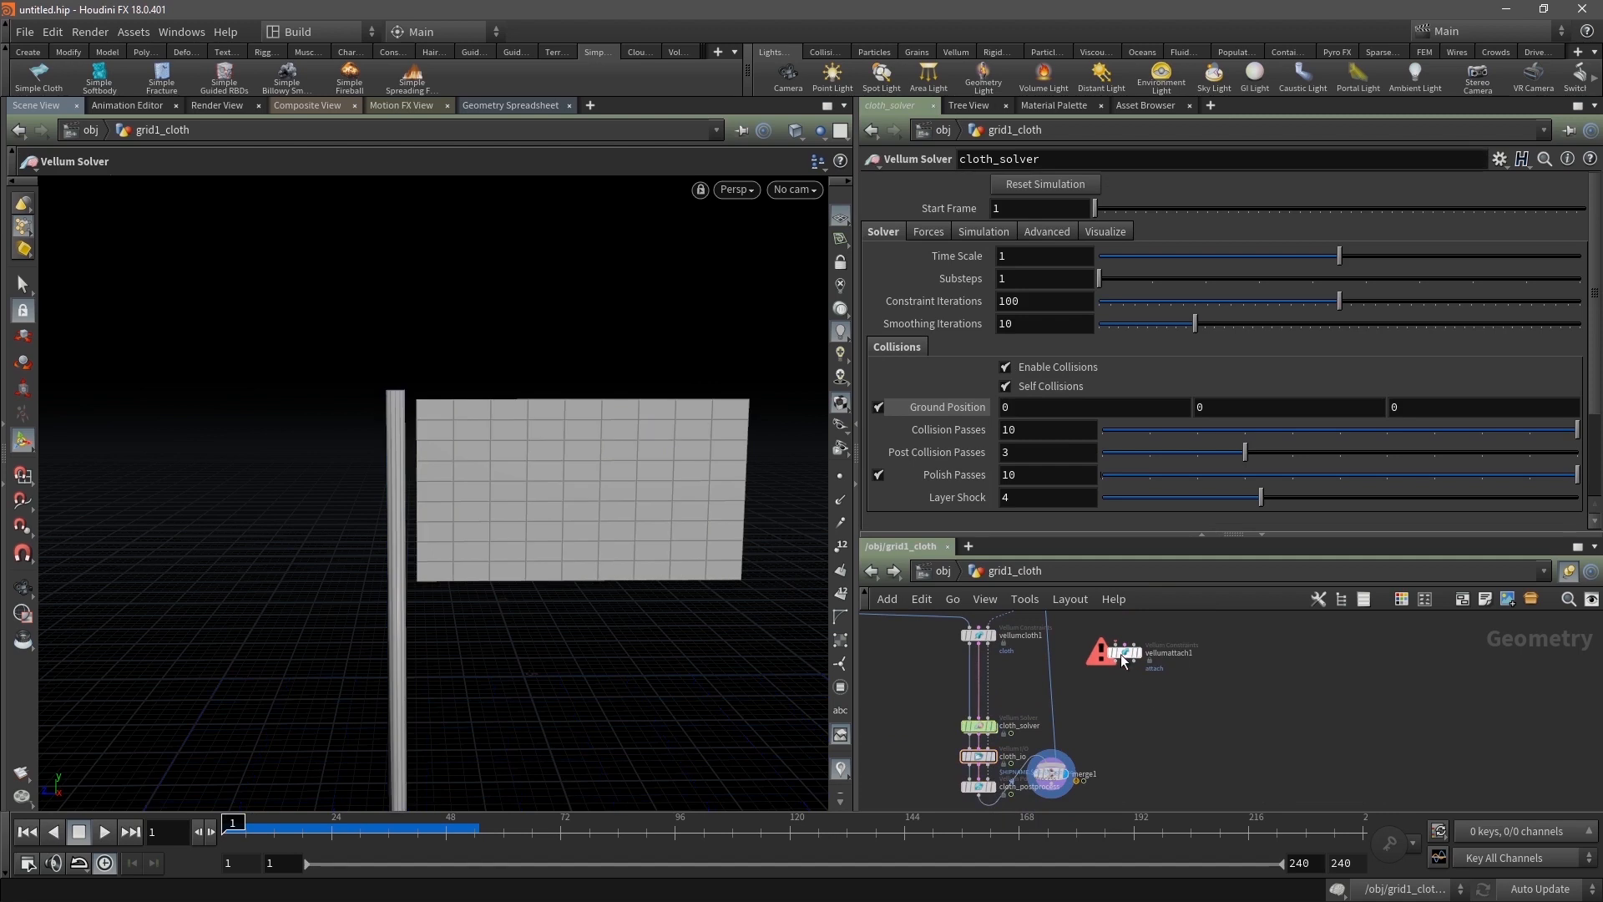
pyautogui.moveTo(1122, 653); pyautogui.dragTo(967, 683)
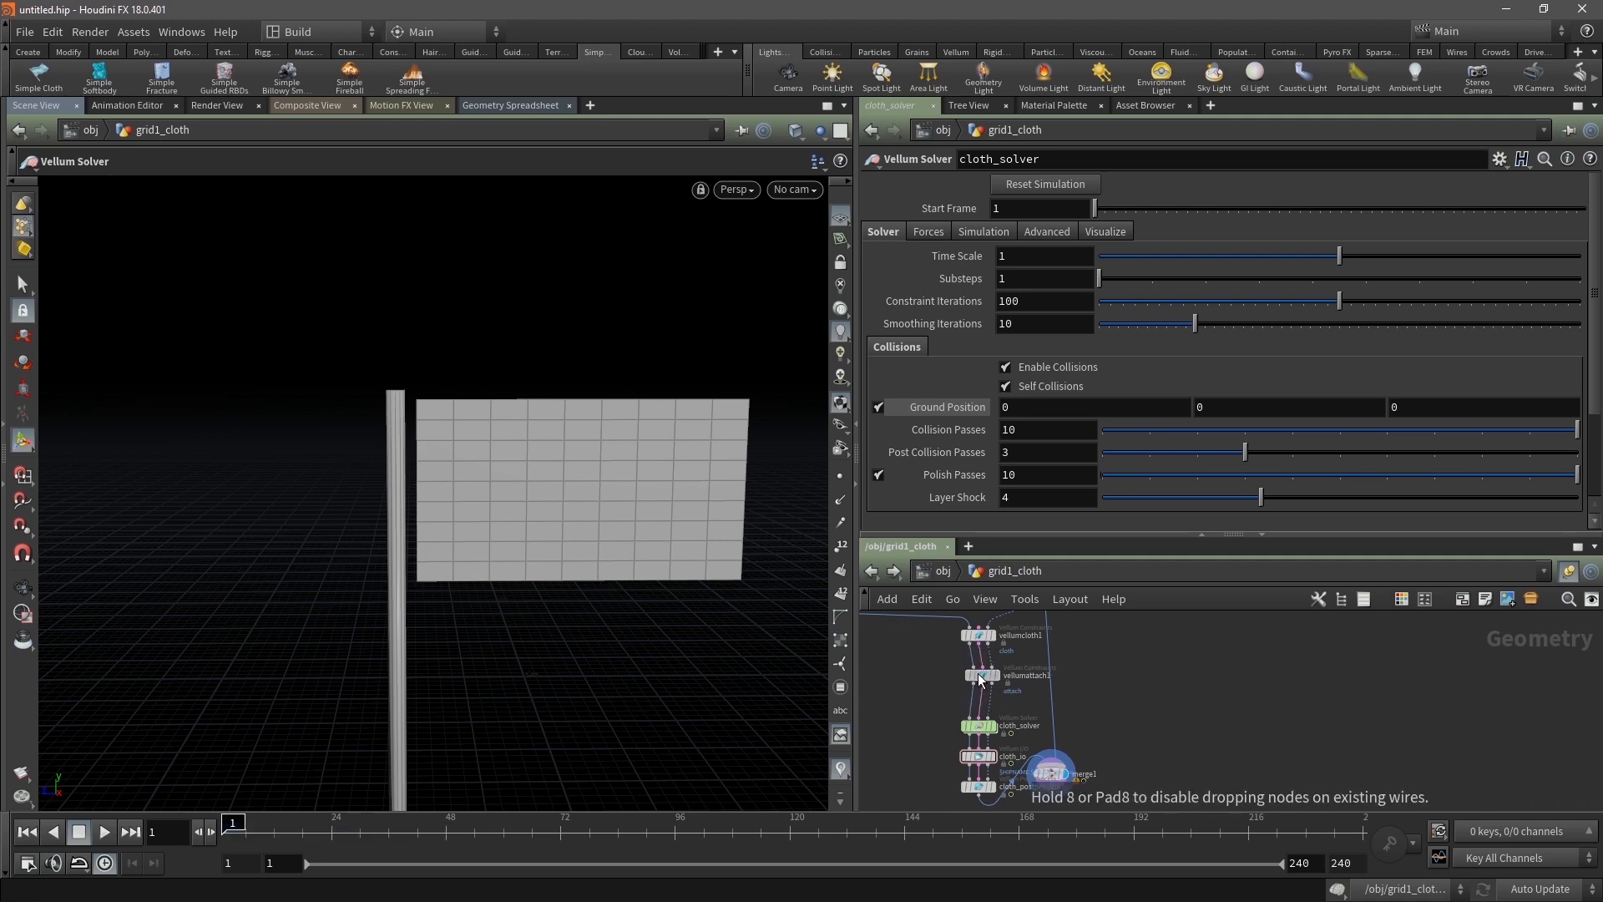
pyautogui.moveTo(1098, 746); pyautogui.dragTo(1074, 664, button='middle')
pyautogui.moveTo(1024, 693); pyautogui.dragTo(1023, 773)
# Select vellumattach1 and play the simulation to check the attachment to the pole, returning to frame 1
pyautogui.moveTo(1089, 654); pyautogui.dragTo(1104, 718, button='middle')
pyautogui.scroll(5, 906, 649)
pyautogui.moveTo(911, 667); pyautogui.dragTo(1037, 735)
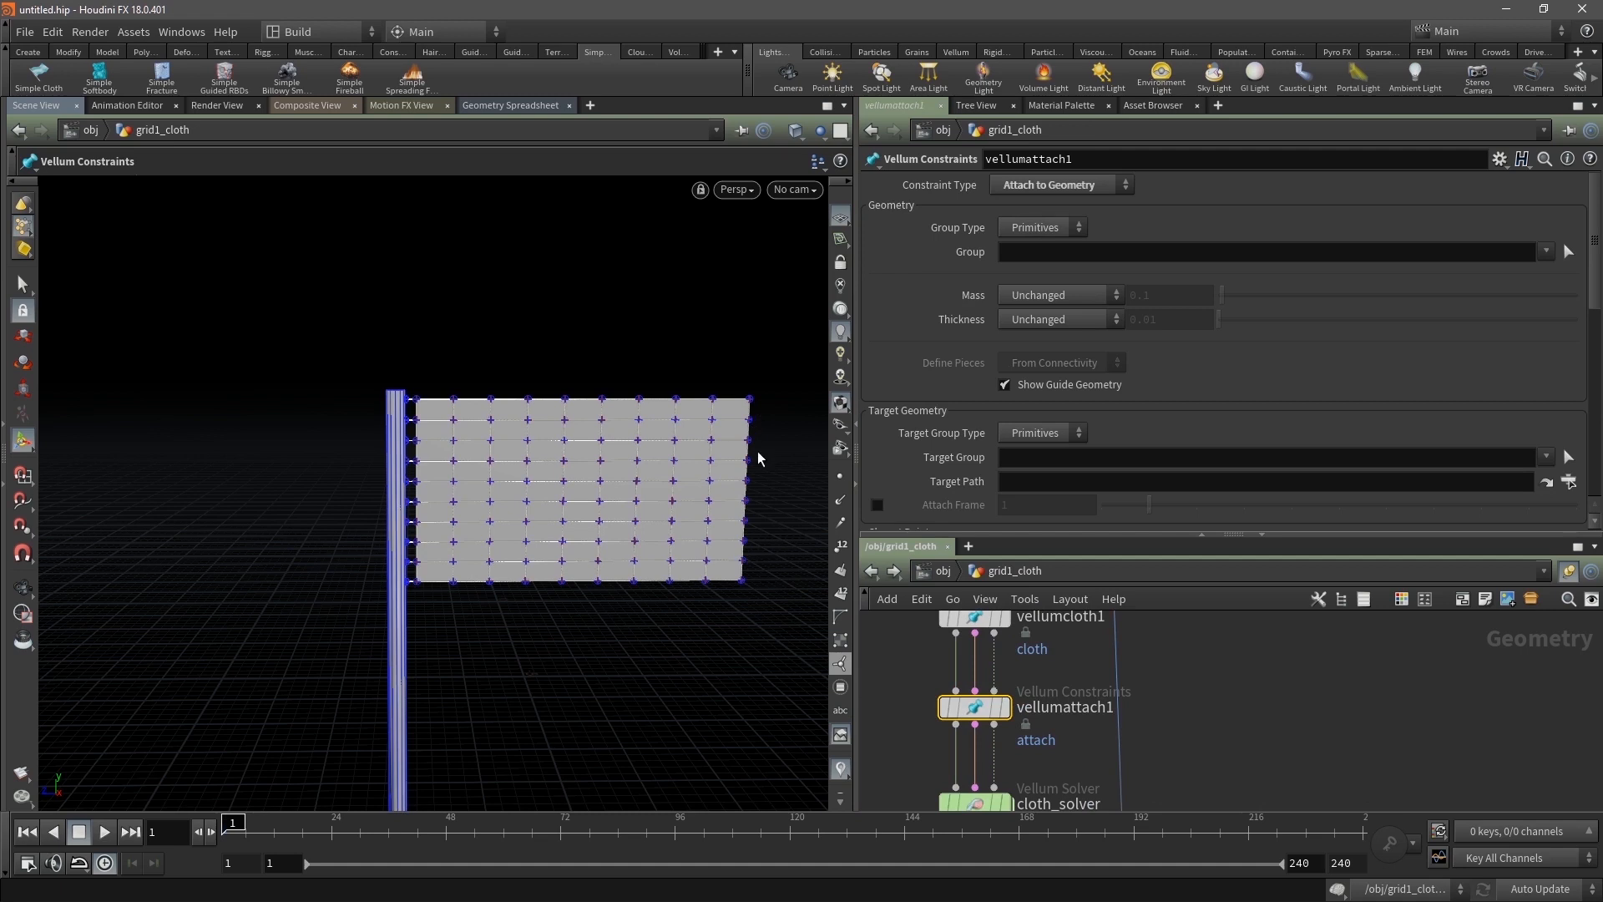
pyautogui.click(105, 833)
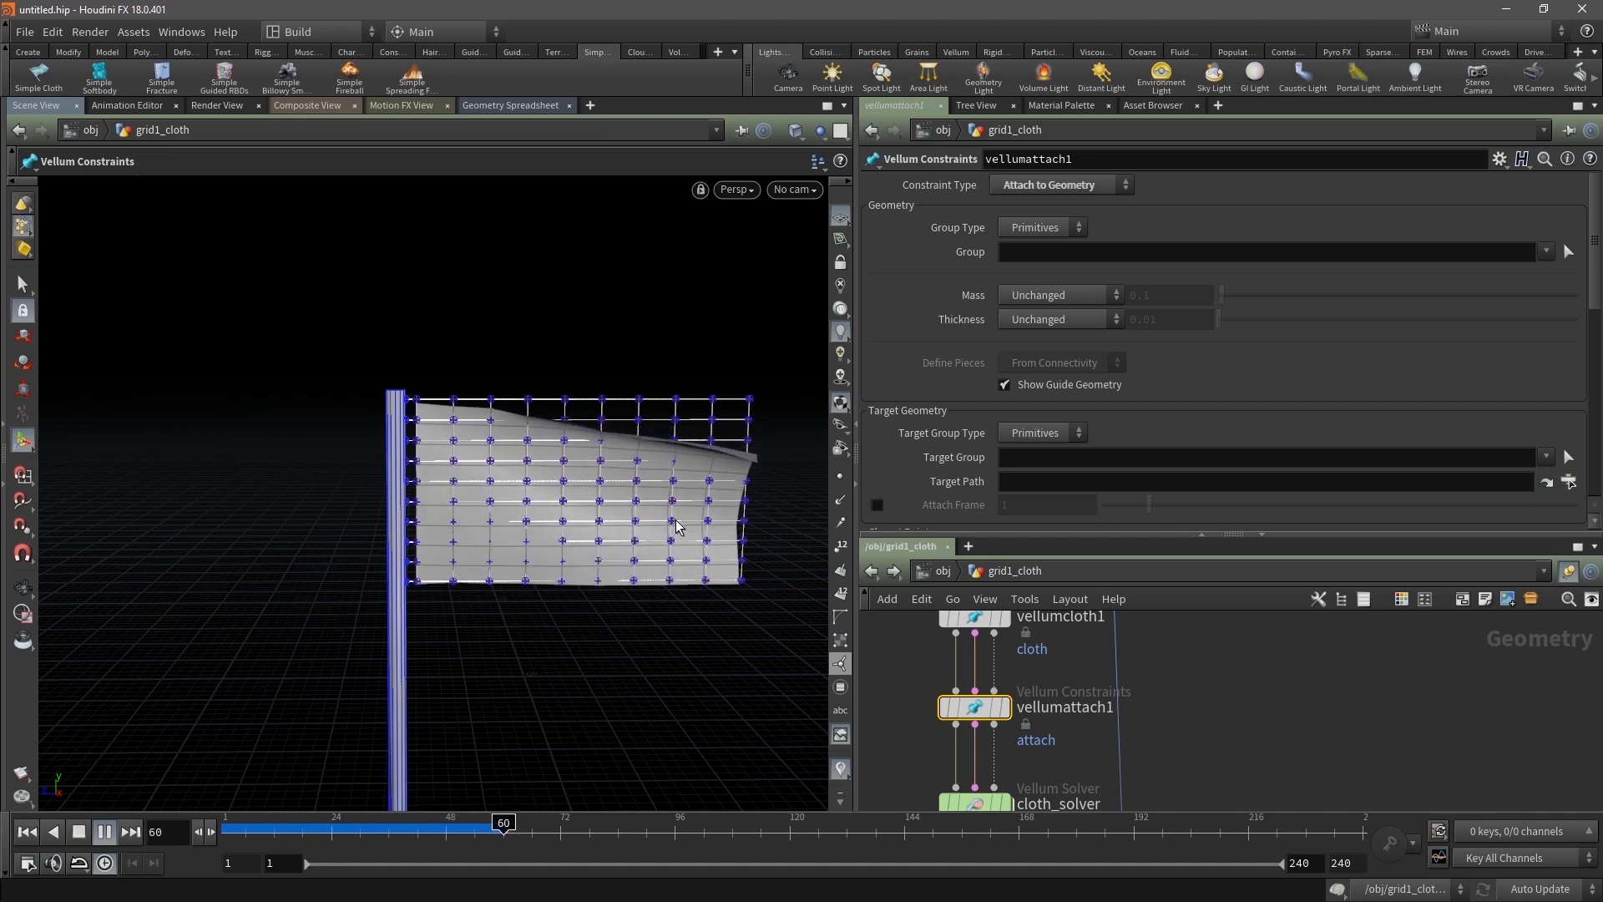
pyautogui.click(26, 838)
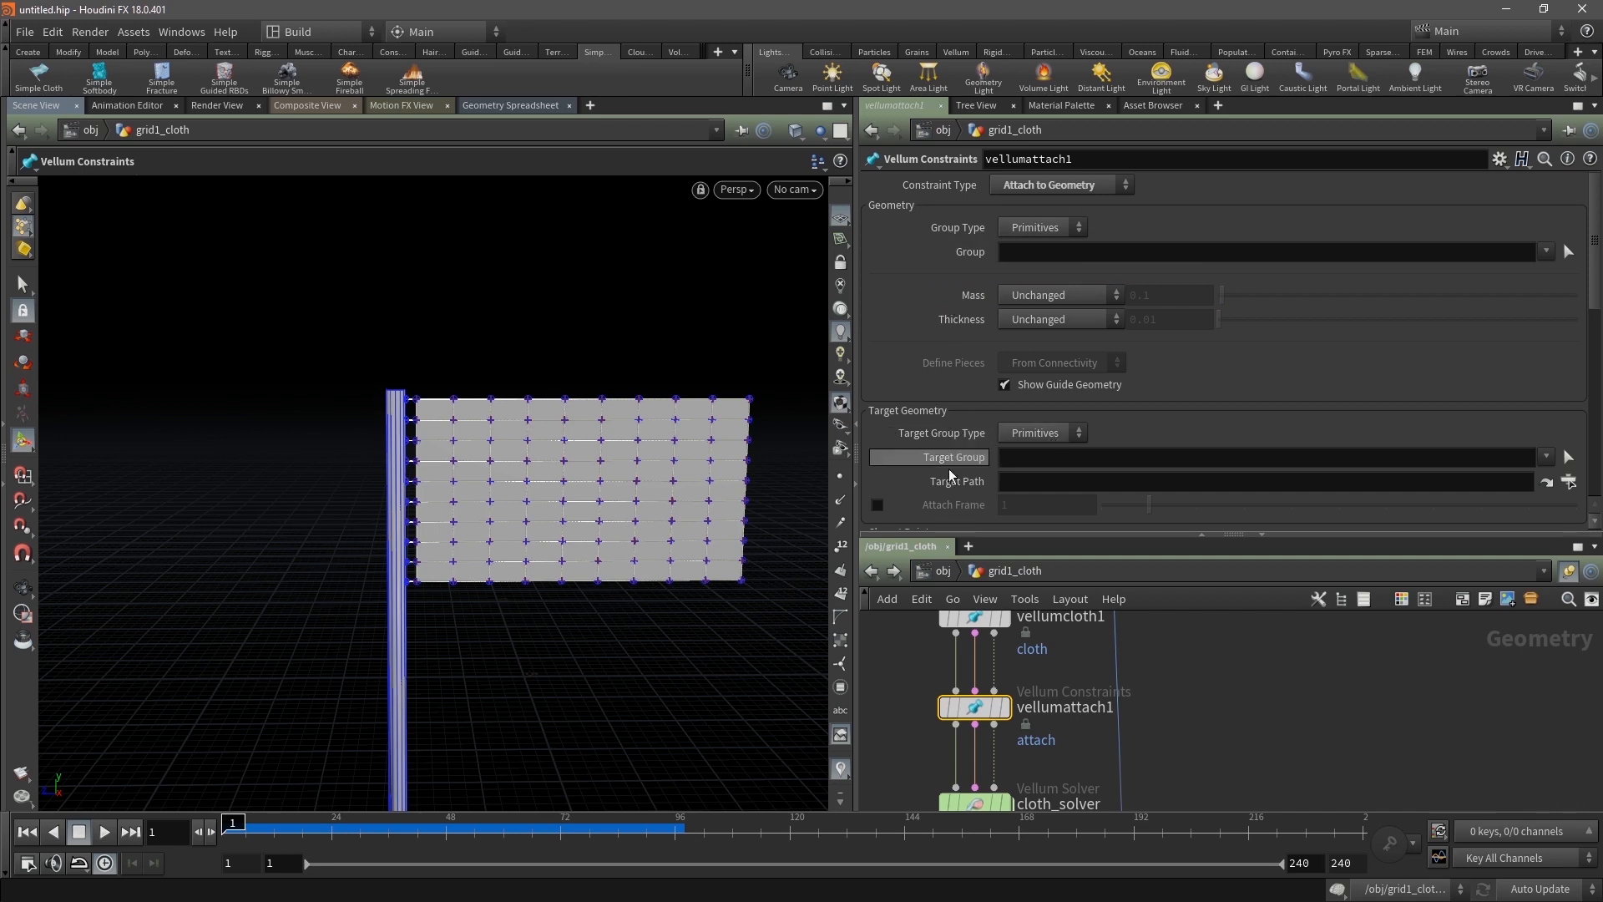
# Set vellumattach1's Target Group to primitives 4-5, the two pole faces toward the cloth
pyautogui.keyDown('alt'); pyautogui.moveTo(599, 478); pyautogui.dragTo(515, 486); pyautogui.keyUp('alt')
pyautogui.keyDown('alt'); pyautogui.moveTo(515, 487); pyautogui.dragTo(679, 376, button='right'); pyautogui.keyUp('alt')
pyautogui.keyDown('alt'); pyautogui.moveTo(680, 376); pyautogui.dragTo(651, 442); pyautogui.keyUp('alt')
pyautogui.keyDown('alt'); pyautogui.moveTo(651, 443); pyautogui.dragTo(682, 470, button='right'); pyautogui.keyUp('alt')
pyautogui.moveTo(682, 470); pyautogui.dragTo(604, 446)
pyautogui.keyDown('alt'); pyautogui.moveTo(711, 336); pyautogui.dragTo(455, 374); pyautogui.keyUp('alt')
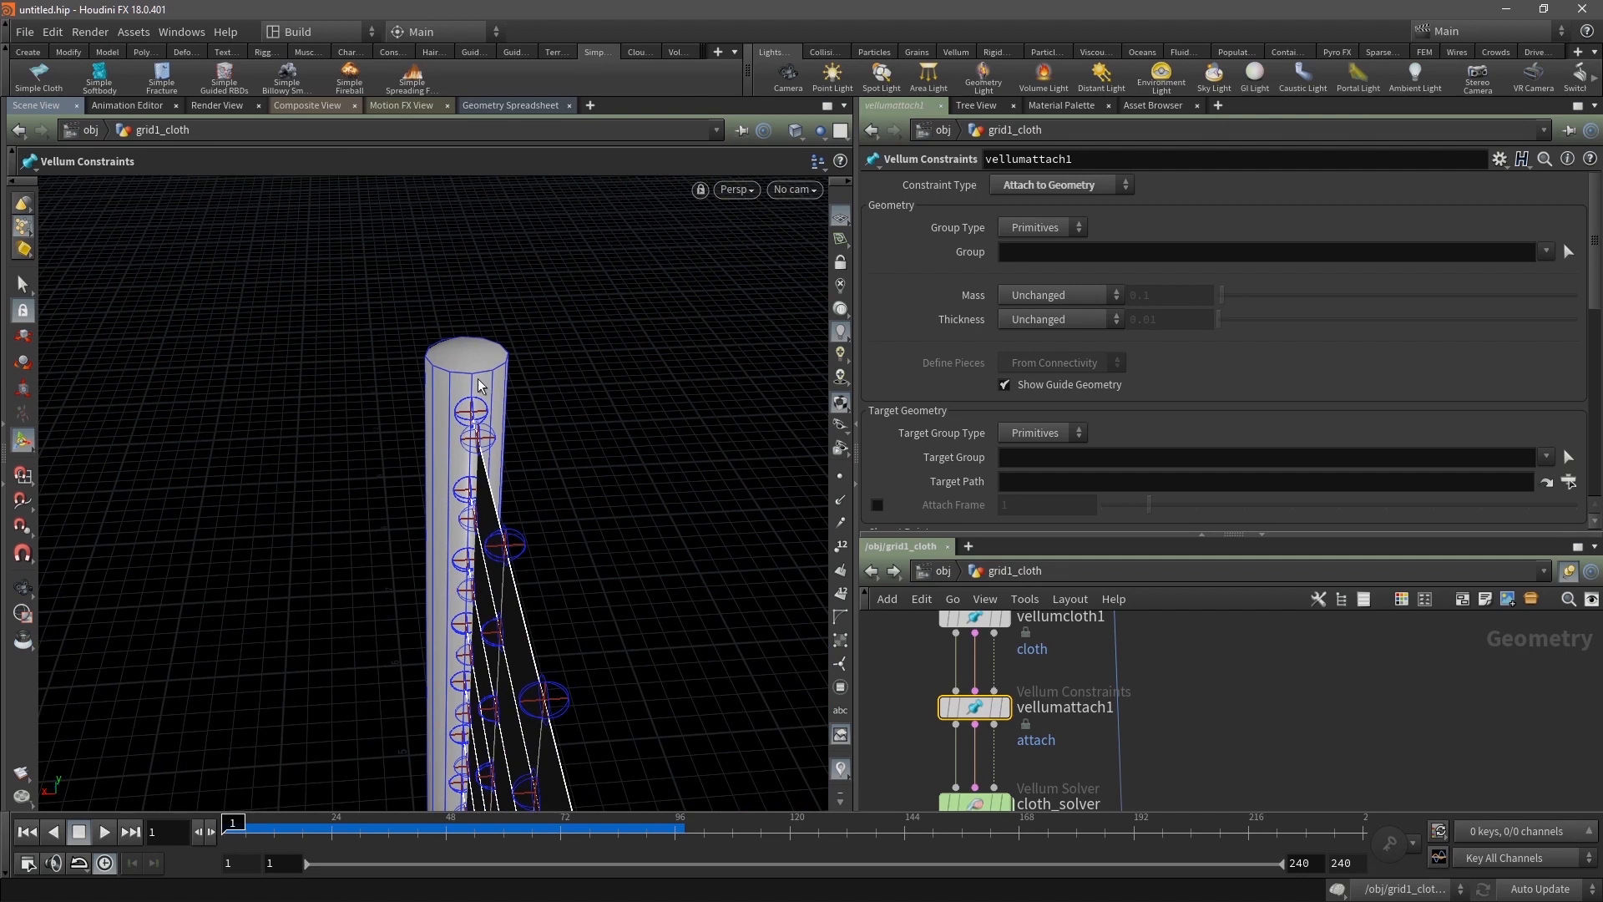
pyautogui.click(1568, 458)
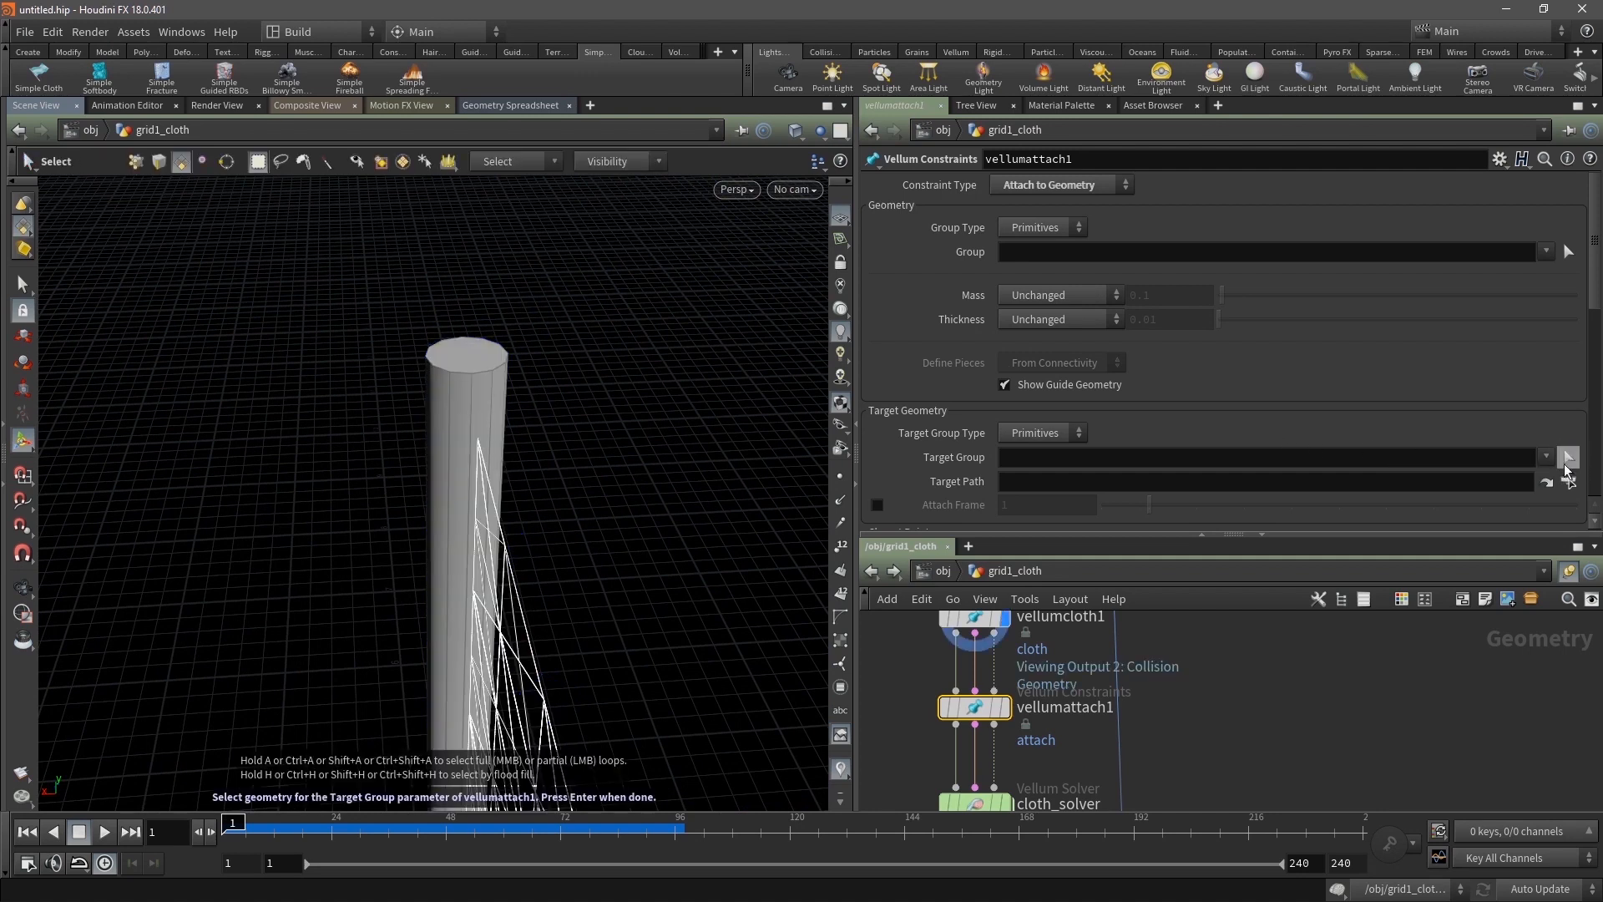
pyautogui.click(462, 408)
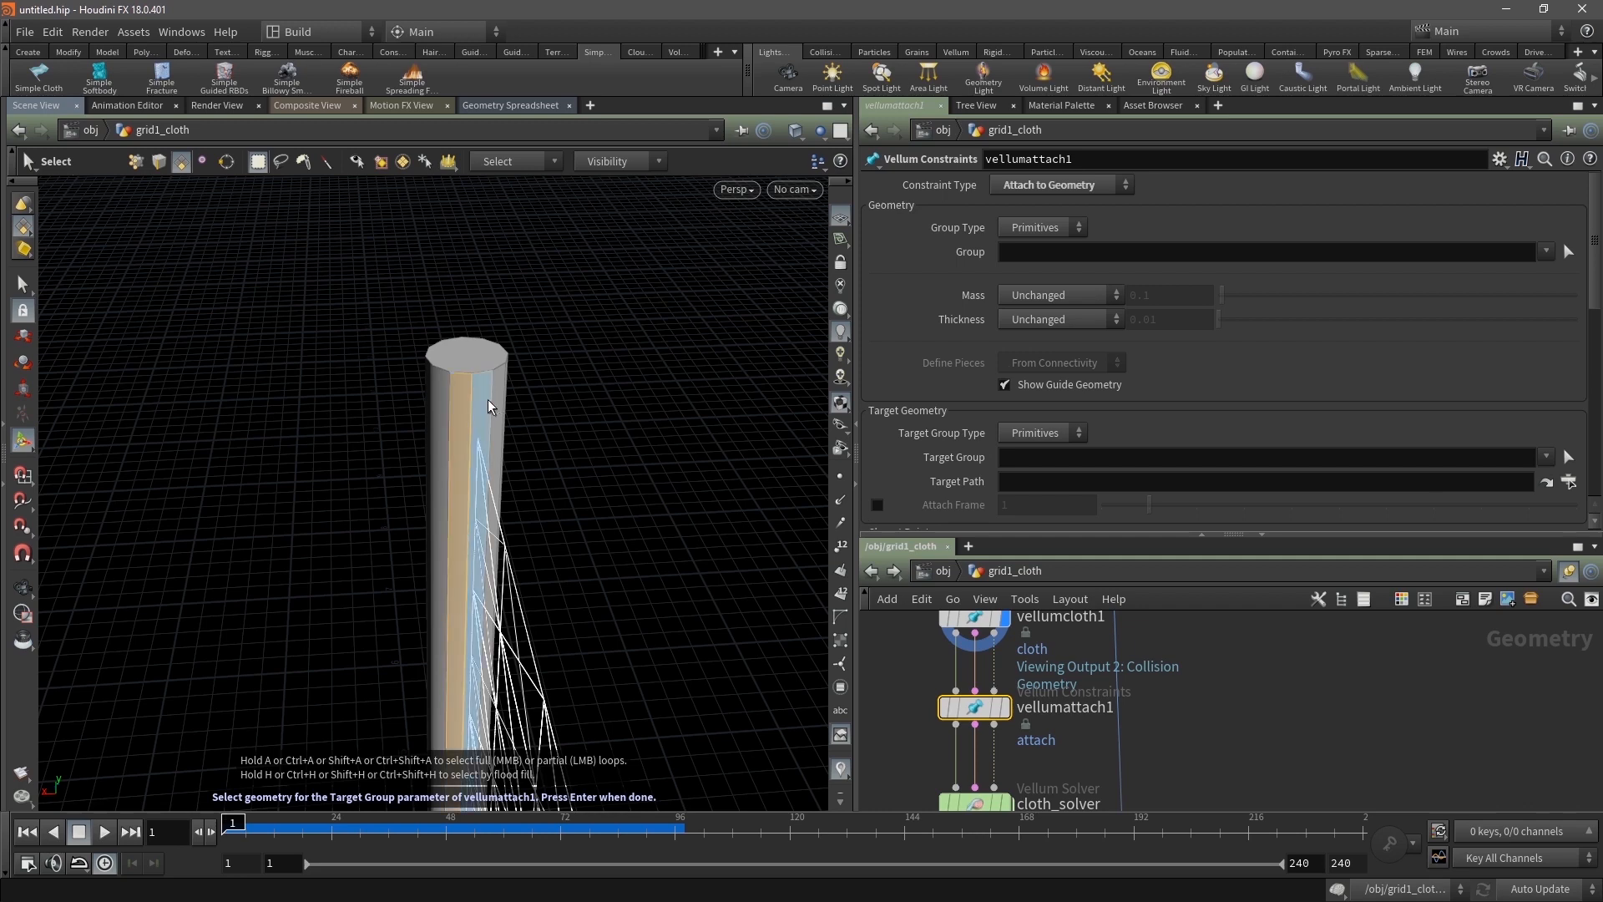
pyautogui.press('Return')
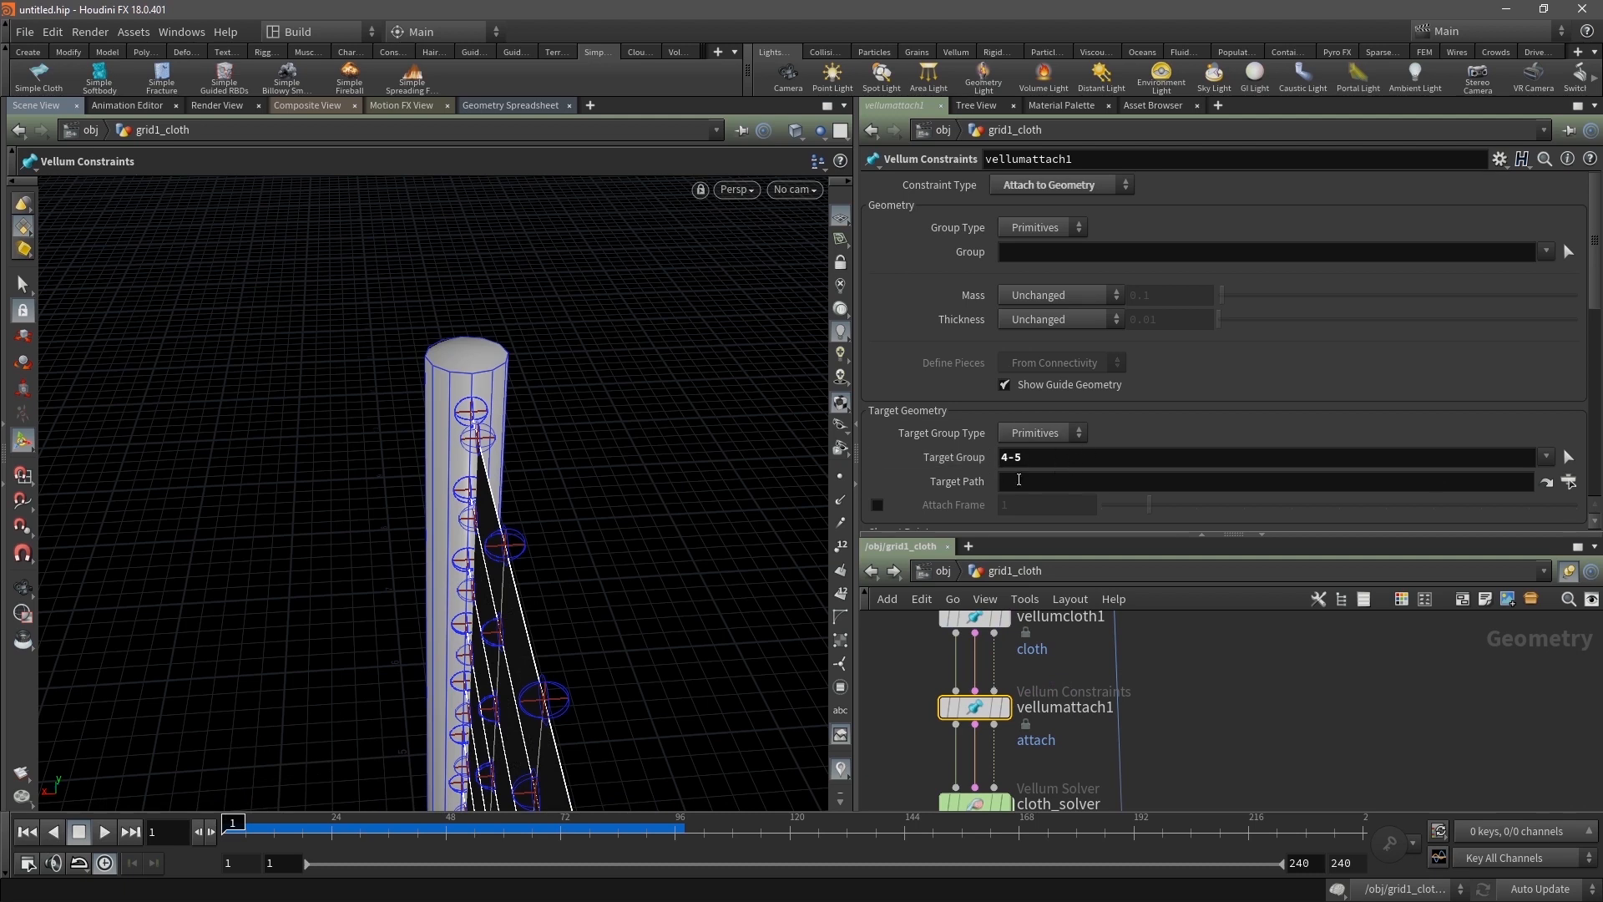
# Set vellumattach1's Group Type to Points and pick the column of cloth points along the edge nearest the pole as its Group
pyautogui.keyDown('alt'); pyautogui.moveTo(547, 533); pyautogui.dragTo(640, 456); pyautogui.keyUp('alt')
pyautogui.keyDown('alt'); pyautogui.moveTo(640, 456); pyautogui.dragTo(541, 288, button='middle'); pyautogui.keyUp('alt')
pyautogui.keyDown('alt'); pyautogui.moveTo(465, 529); pyautogui.dragTo(276, 468, button='right'); pyautogui.keyUp('alt')
pyautogui.keyDown('alt'); pyautogui.moveTo(601, 487); pyautogui.dragTo(398, 460, button='middle'); pyautogui.keyUp('alt')
pyautogui.moveTo(398, 460); pyautogui.dragTo(642, 433)
pyautogui.press('Return')
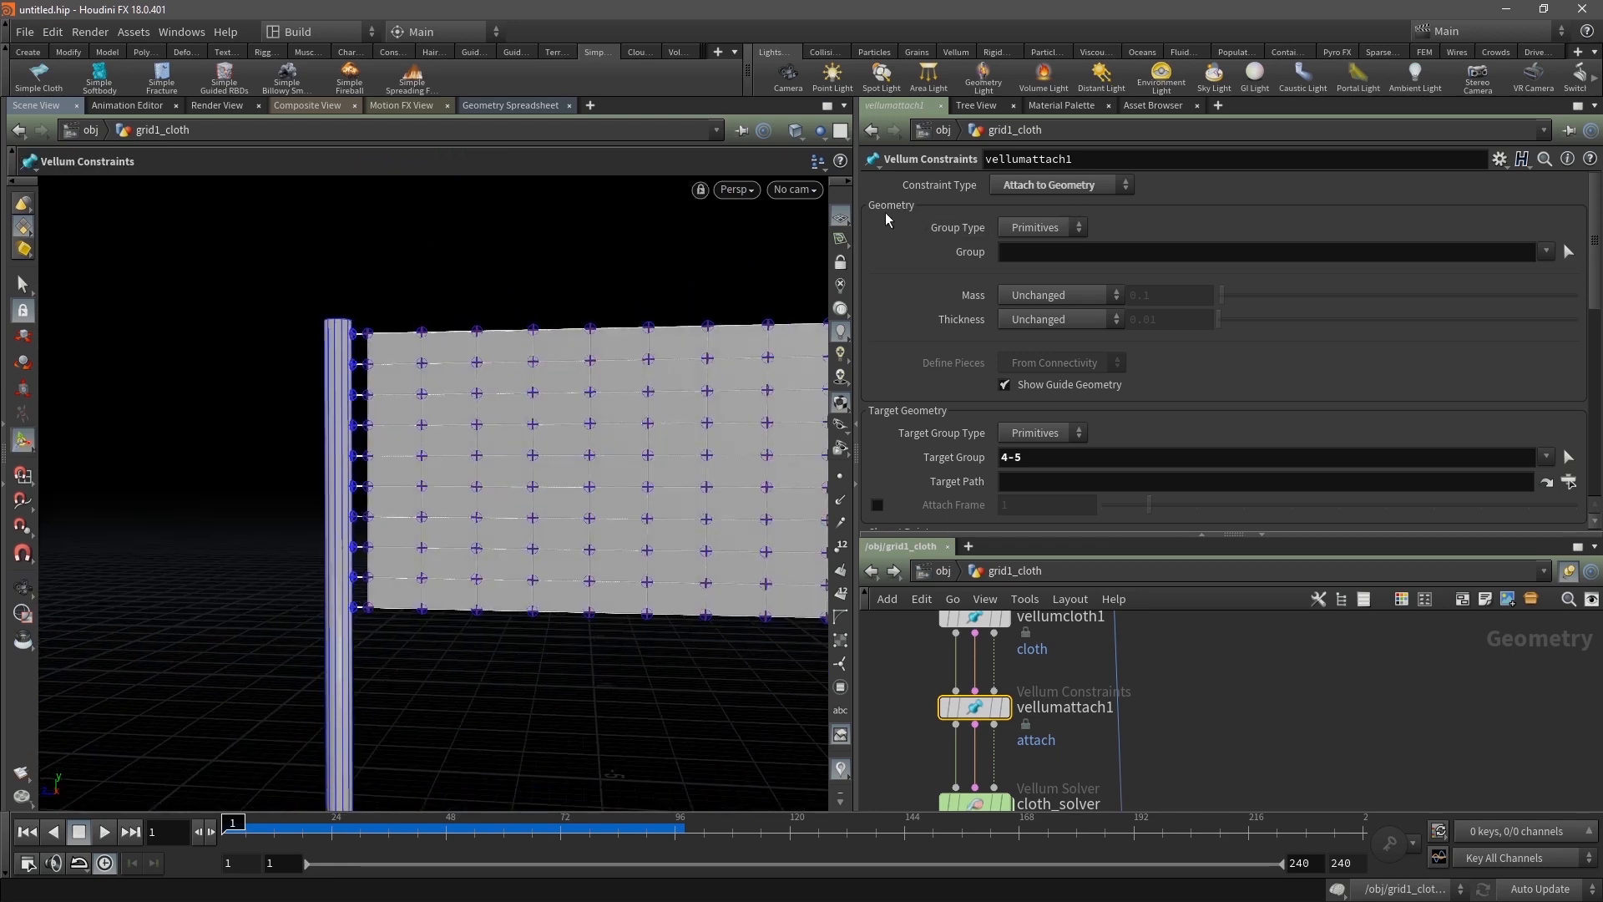
pyautogui.click(1040, 228)
pyautogui.click(1043, 271)
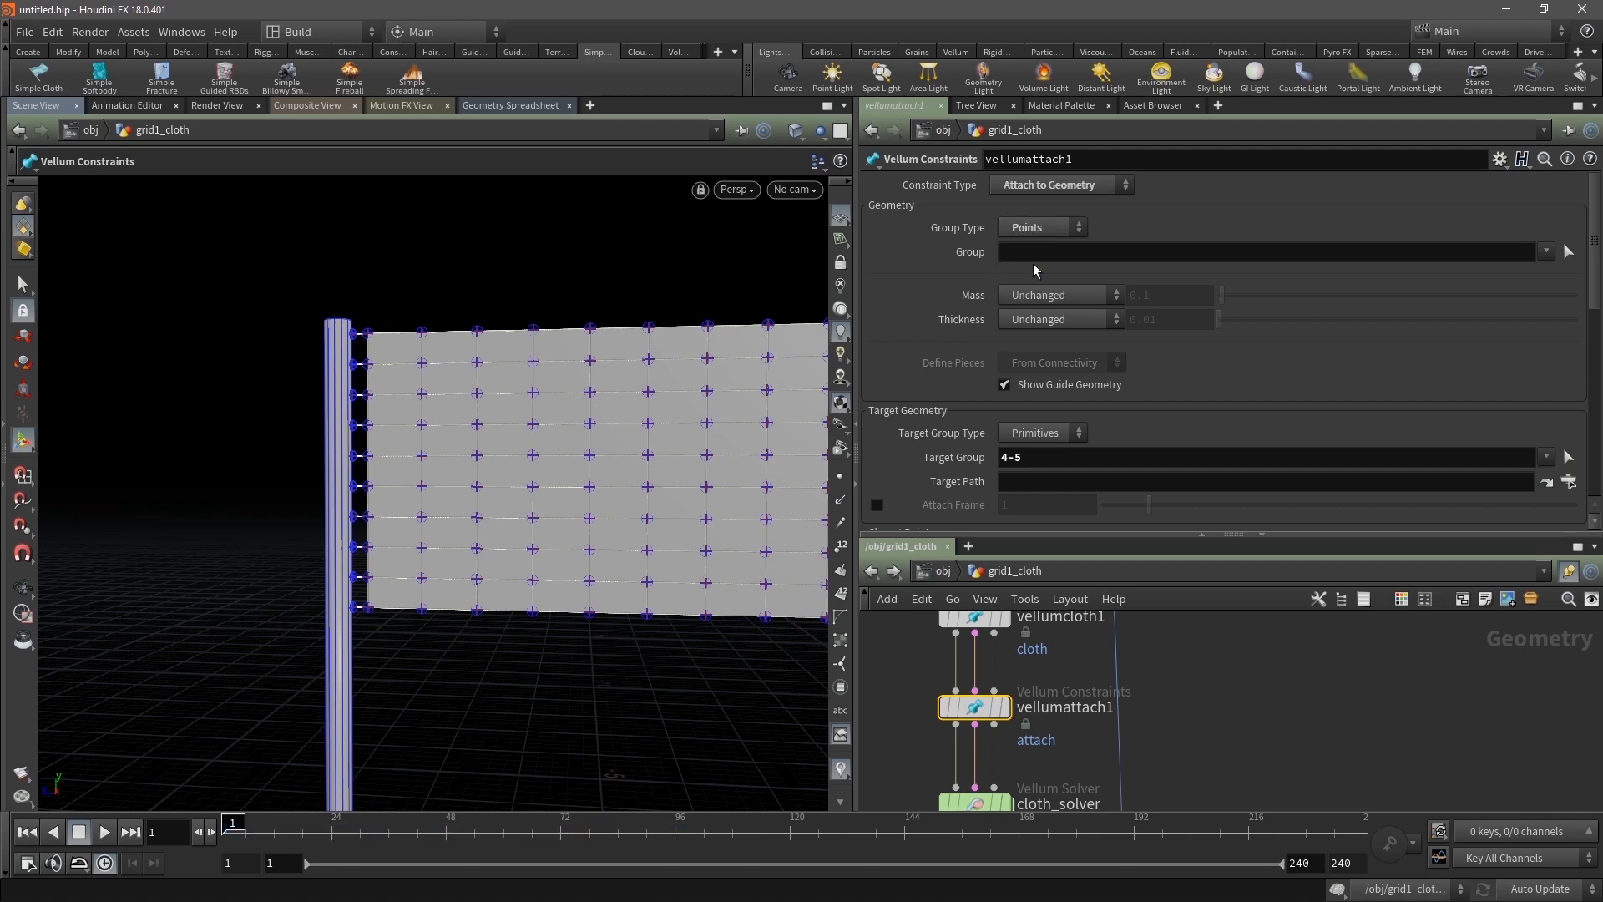
pyautogui.click(1568, 251)
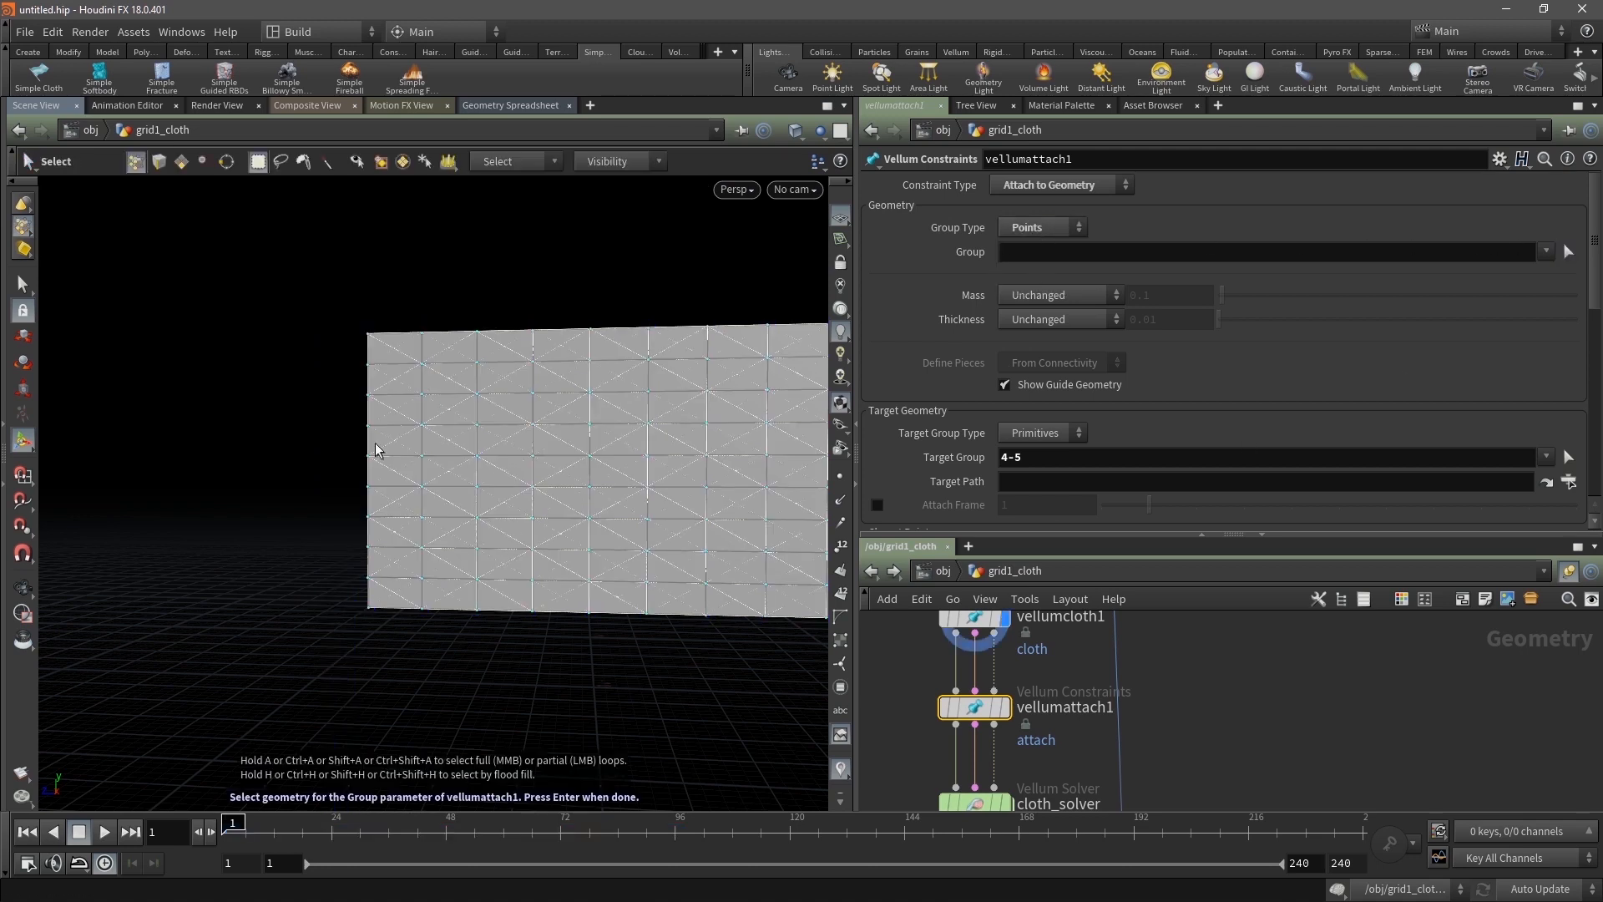
pyautogui.moveTo(348, 304); pyautogui.dragTo(377, 676)
pyautogui.press('Return')
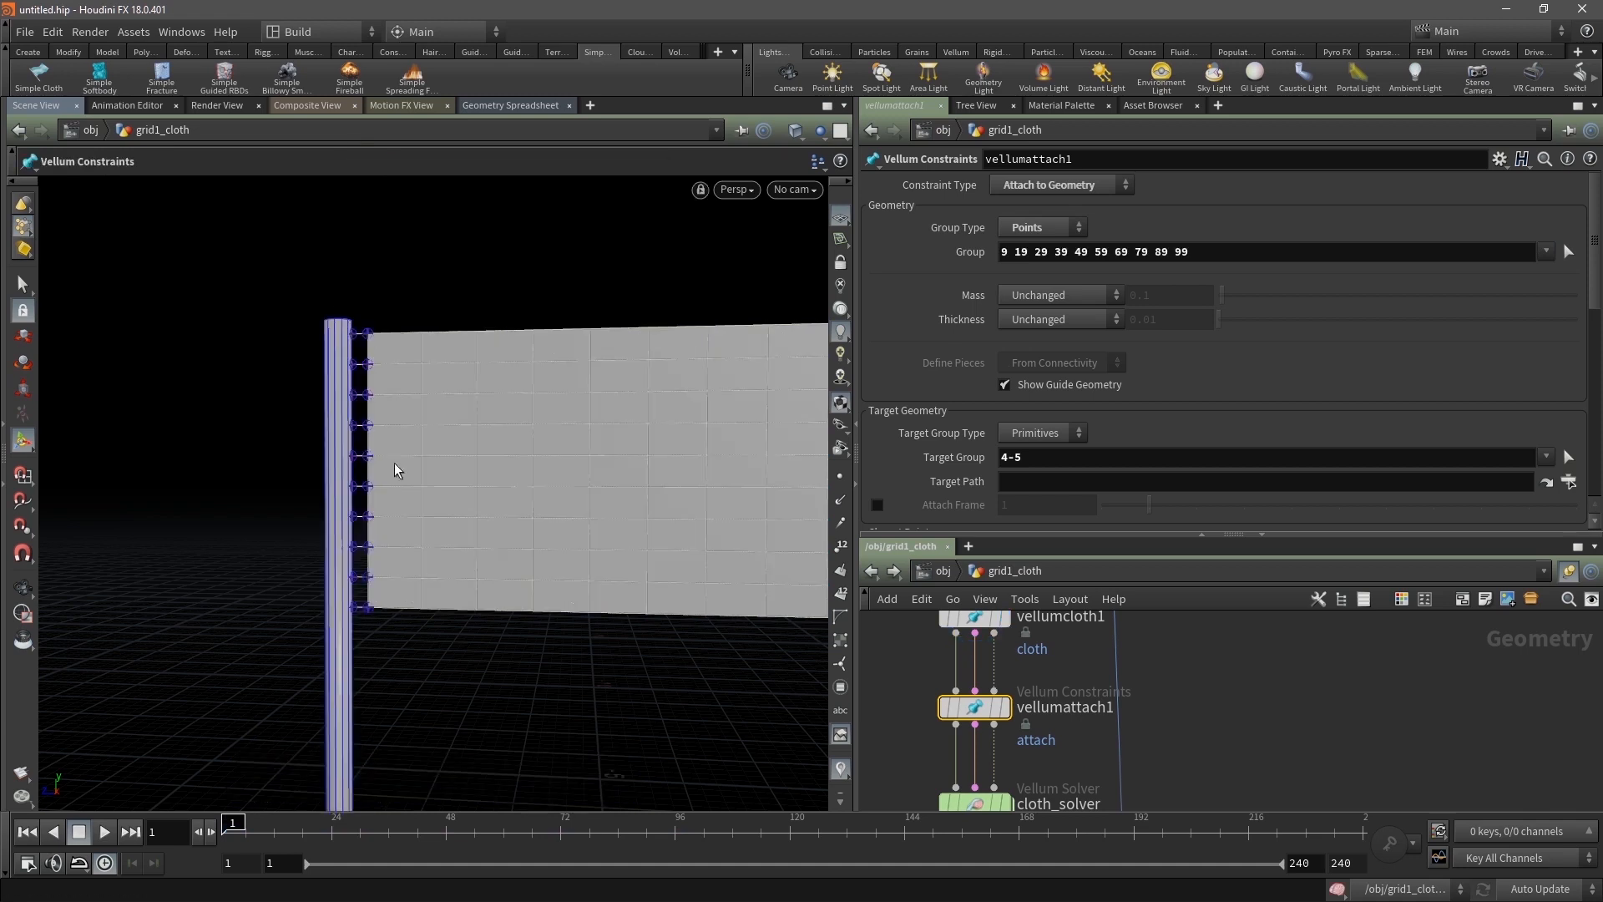
# Frame the whole flag and play the simulation to check the edge-point attachment to the pole, returning to frame 1
pyautogui.keyDown('alt'); pyautogui.moveTo(353, 425); pyautogui.dragTo(493, 451); pyautogui.keyUp('alt')
pyautogui.keyDown('alt'); pyautogui.moveTo(493, 451); pyautogui.dragTo(443, 437, button='right'); pyautogui.keyUp('alt')
pyautogui.keyDown('alt'); pyautogui.moveTo(444, 436); pyautogui.dragTo(384, 429); pyautogui.keyUp('alt')
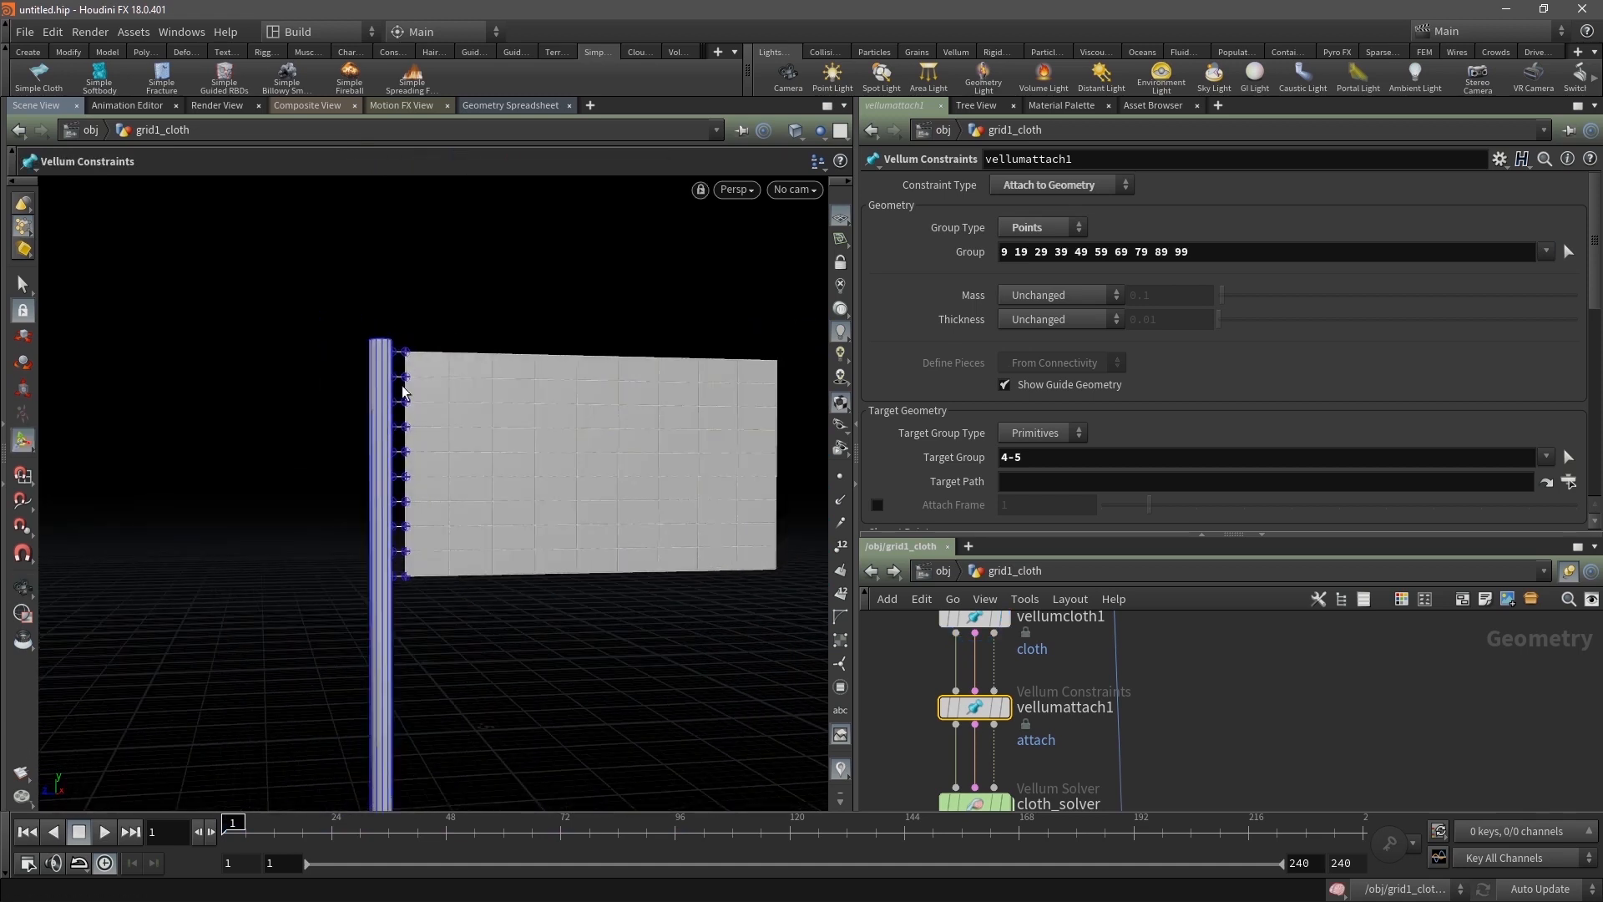
pyautogui.click(104, 831)
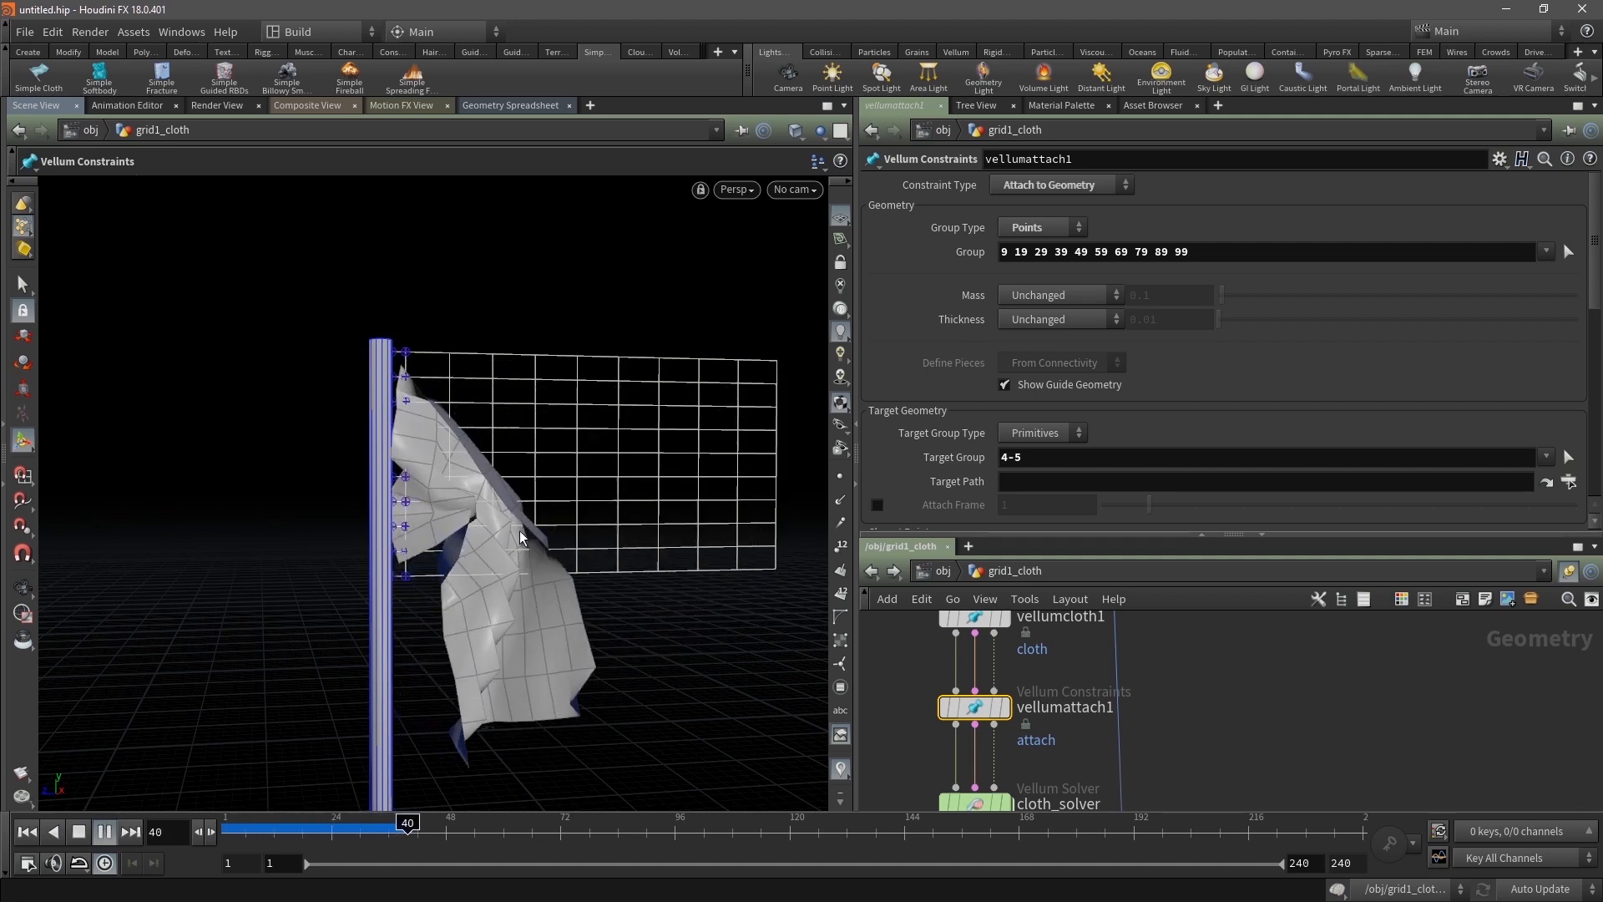
pyautogui.click(102, 832)
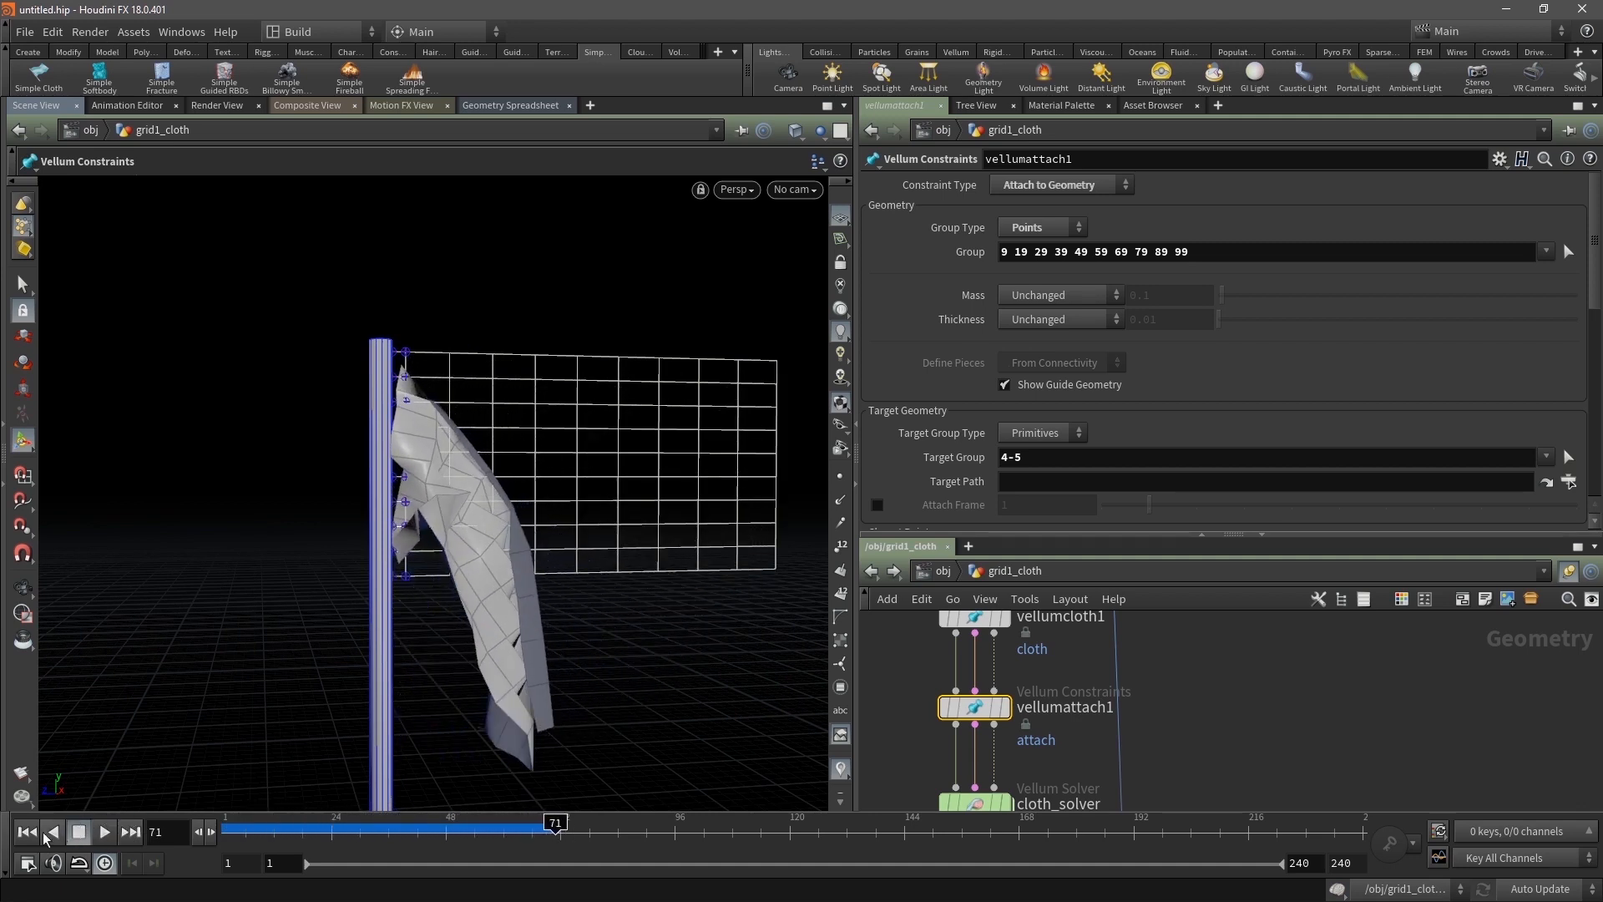
pyautogui.click(24, 835)
# Set cloth_postprocess's Subdivision to Catmull-Clark with a Subdivision Depth of 2
pyautogui.moveTo(1274, 760); pyautogui.dragTo(1262, 574, button='middle')
pyautogui.moveTo(1214, 723); pyautogui.dragTo(1205, 655, button='middle')
pyautogui.click(963, 671)
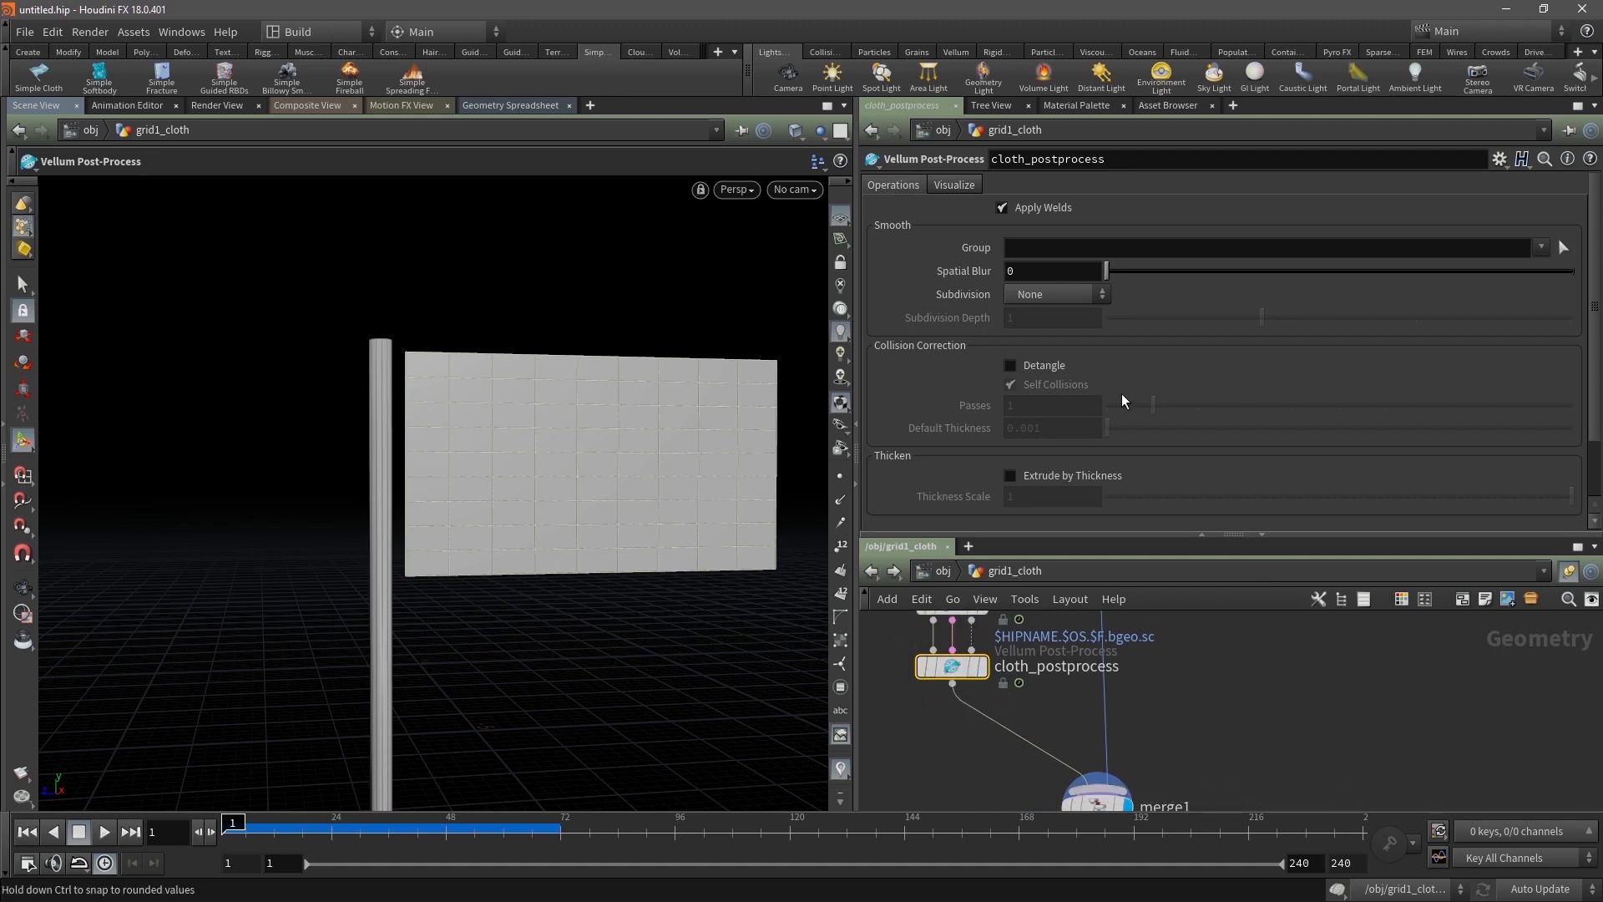
pyautogui.click(1050, 291)
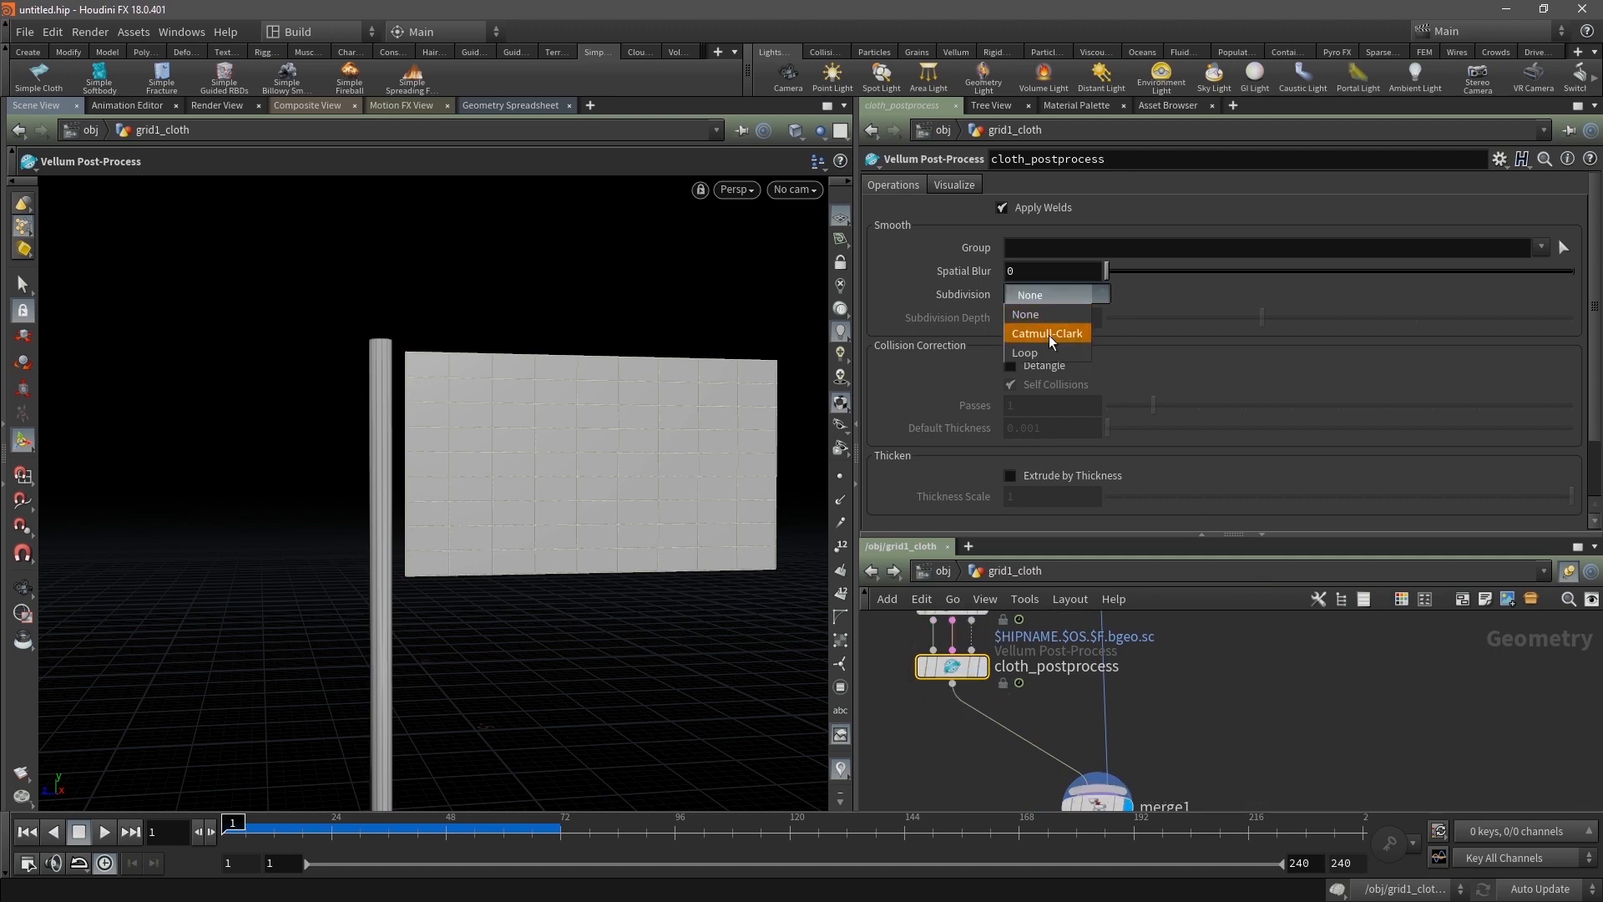
pyautogui.click(1049, 334)
pyautogui.click(1028, 323)
pyautogui.write('2')
pyautogui.press('Return')
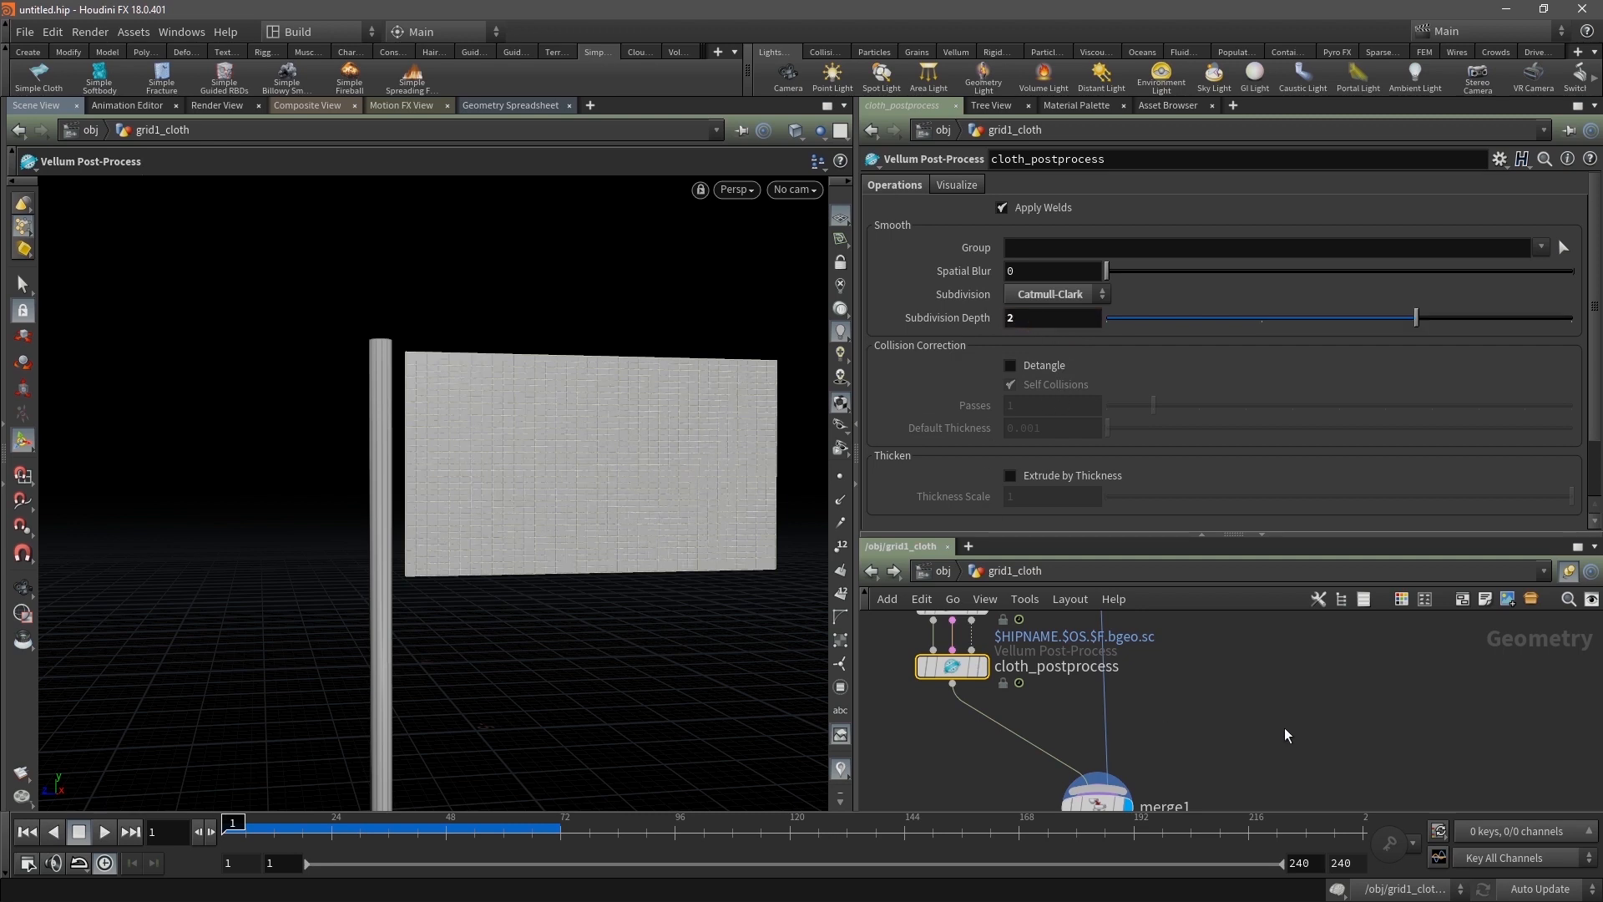
# Play the simulation to check the subdivided cloth, then return to frame 1
pyautogui.click(104, 835)
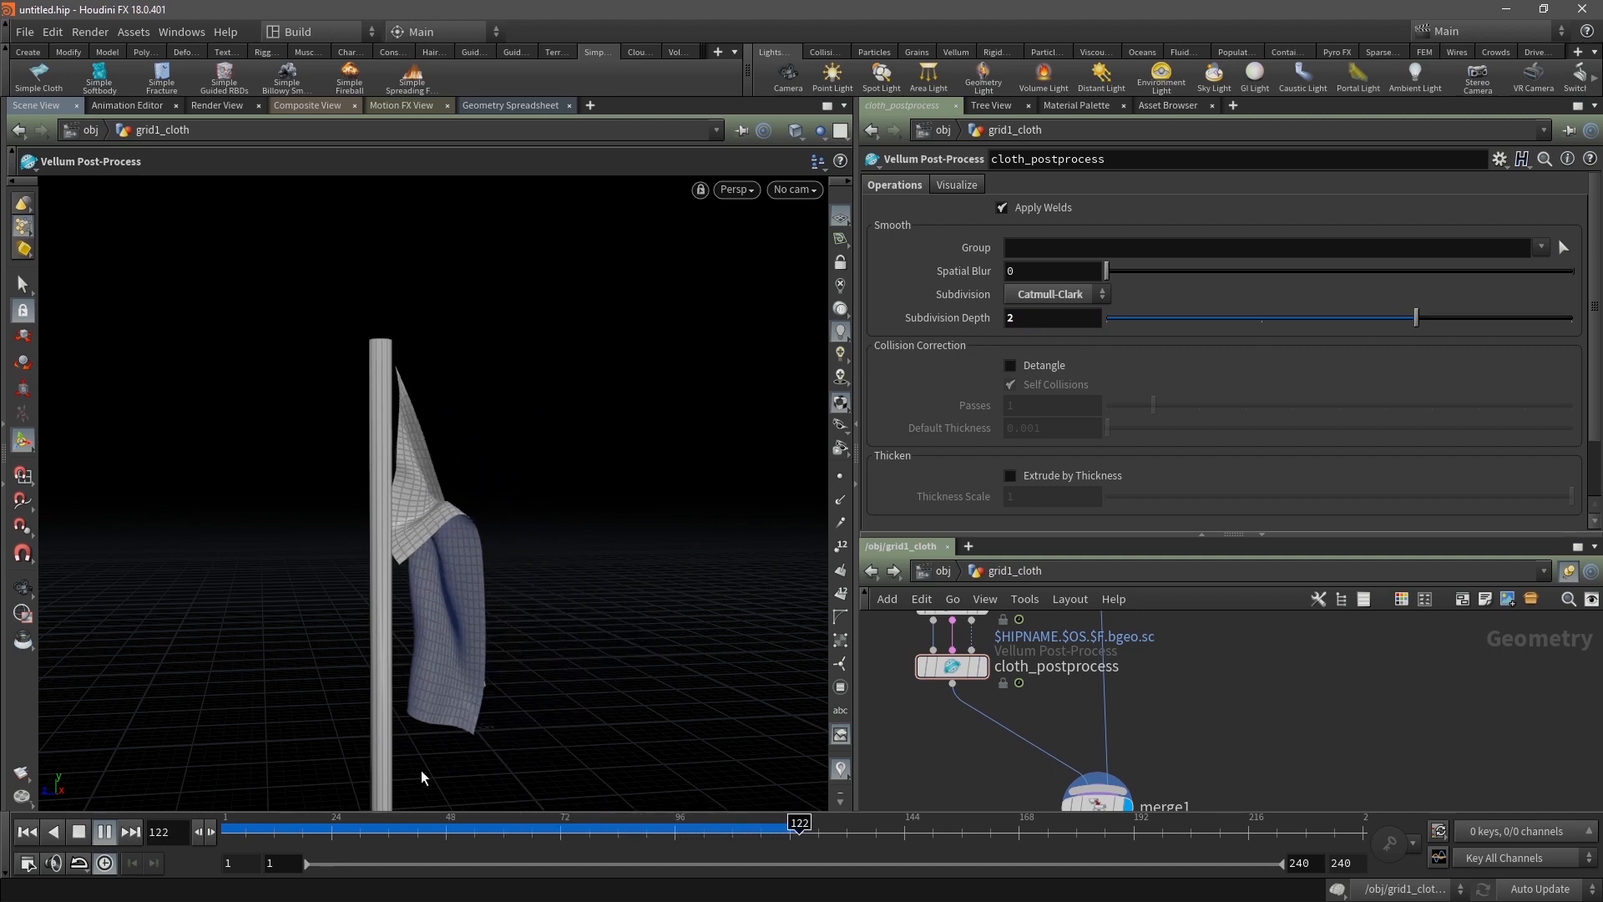
pyautogui.click(77, 832)
pyautogui.click(26, 832)
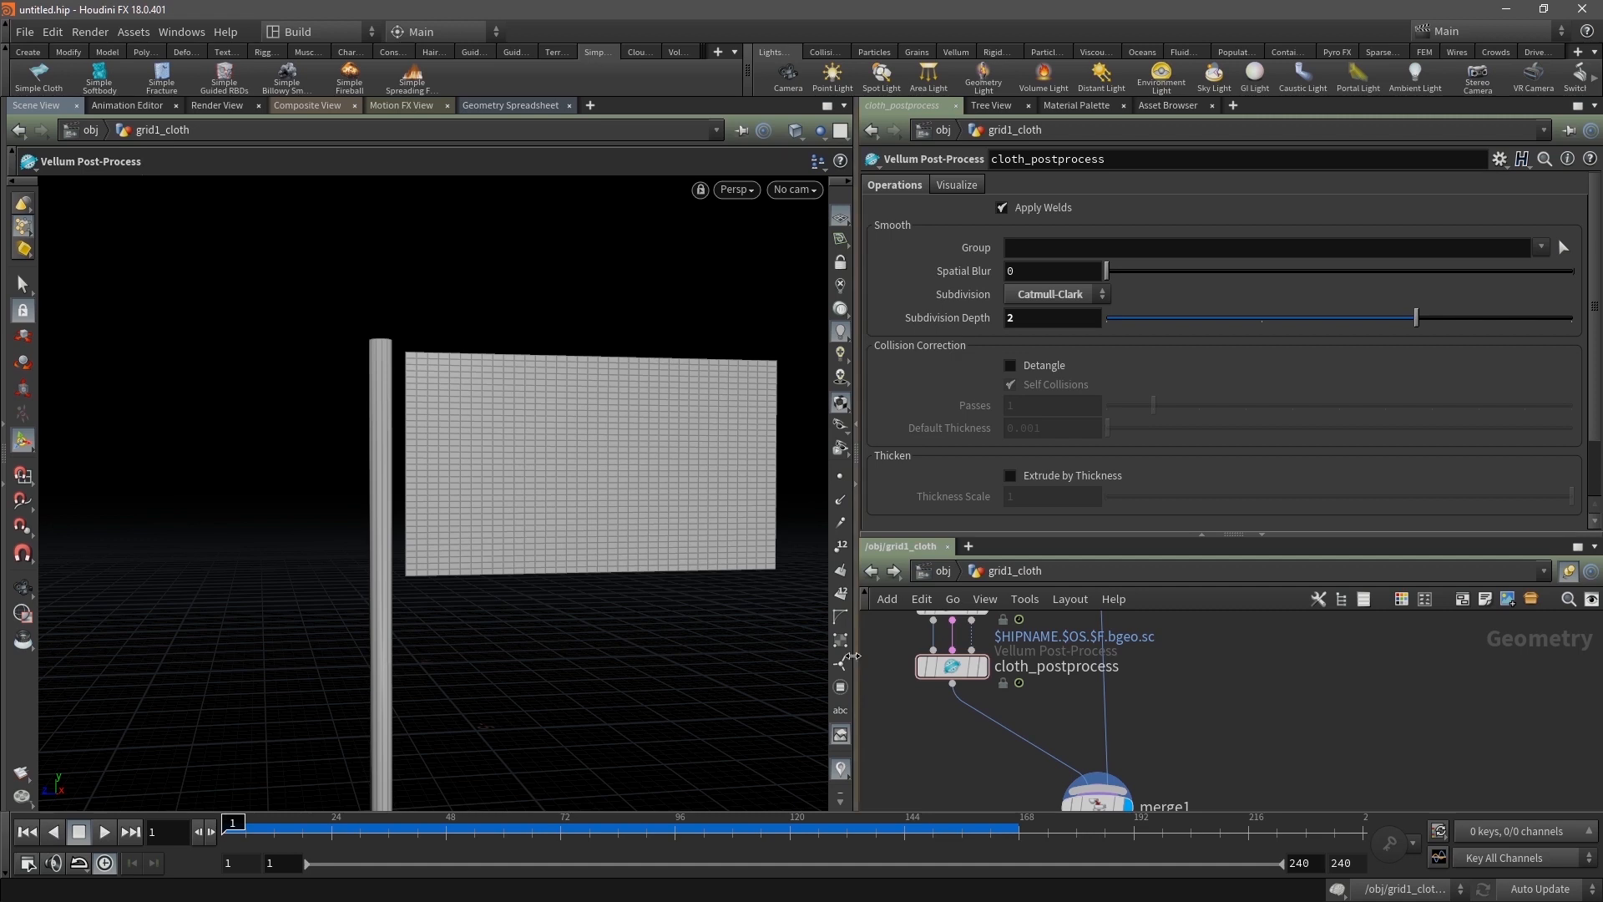
# Set the X component of Wind to 10 in cloth_solver's forces settings
pyautogui.moveTo(1213, 667); pyautogui.dragTo(1261, 845, button='middle')
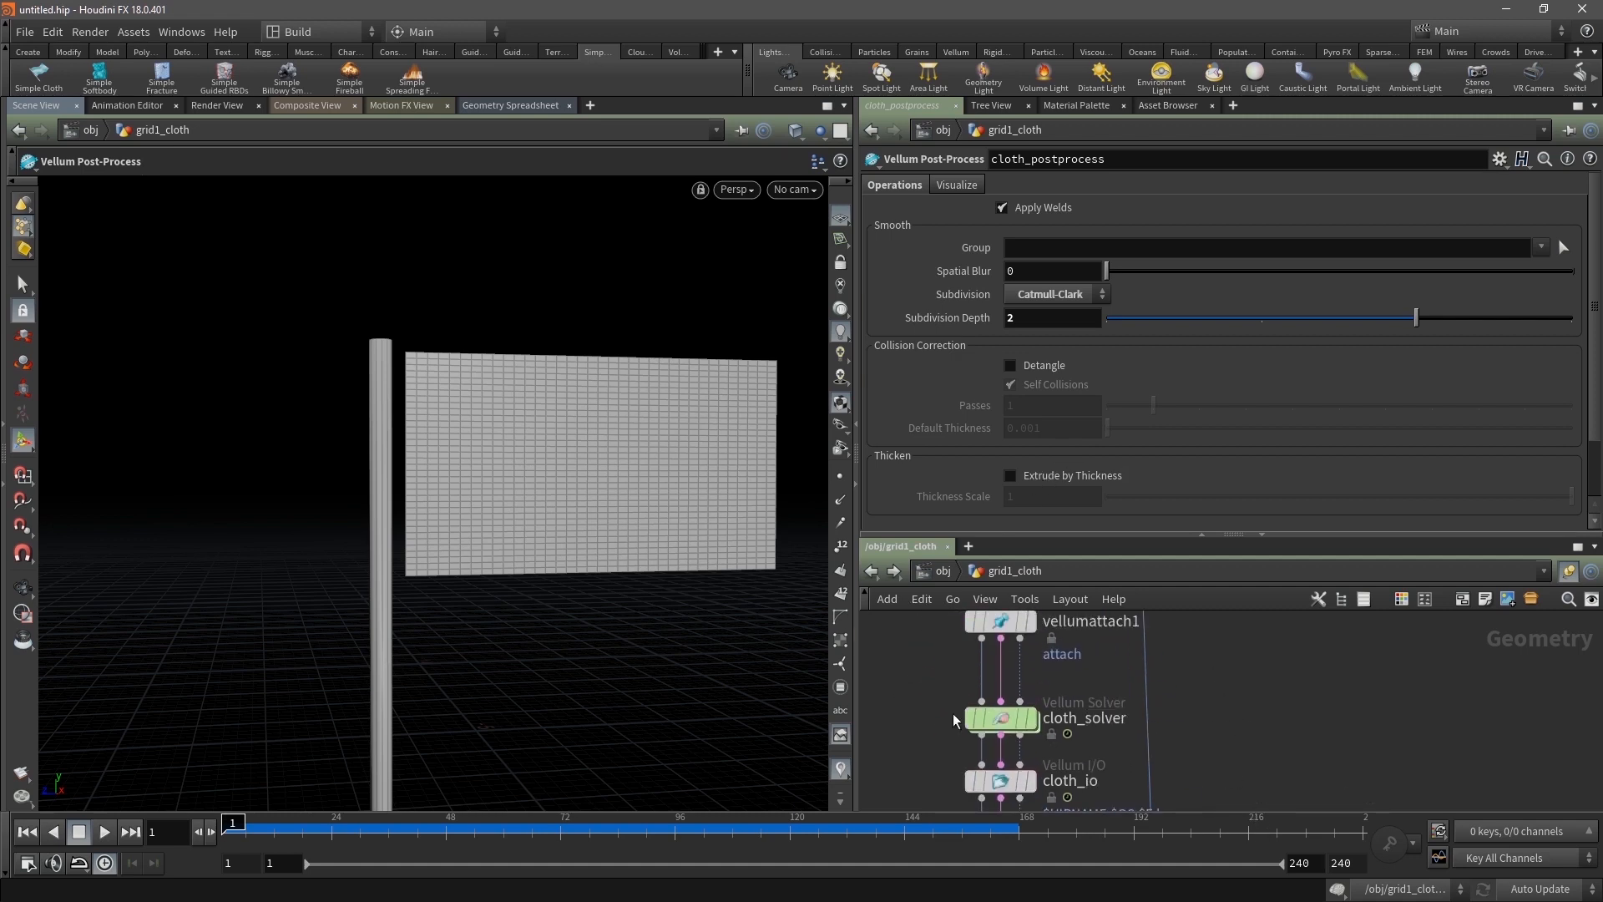
pyautogui.click(991, 719)
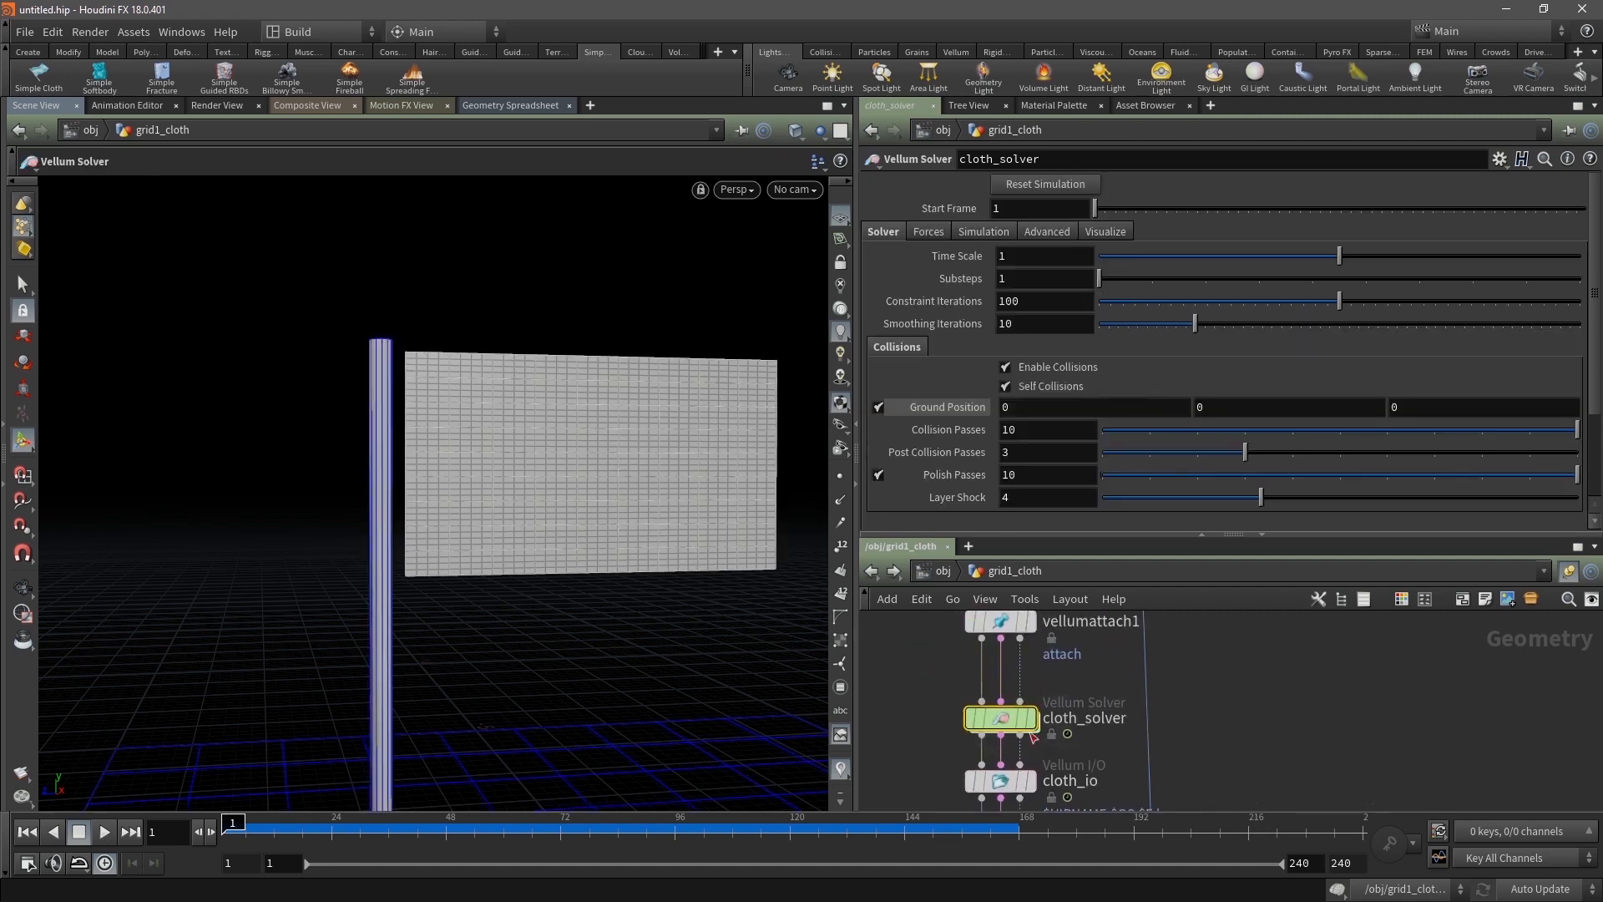
pyautogui.click(925, 231)
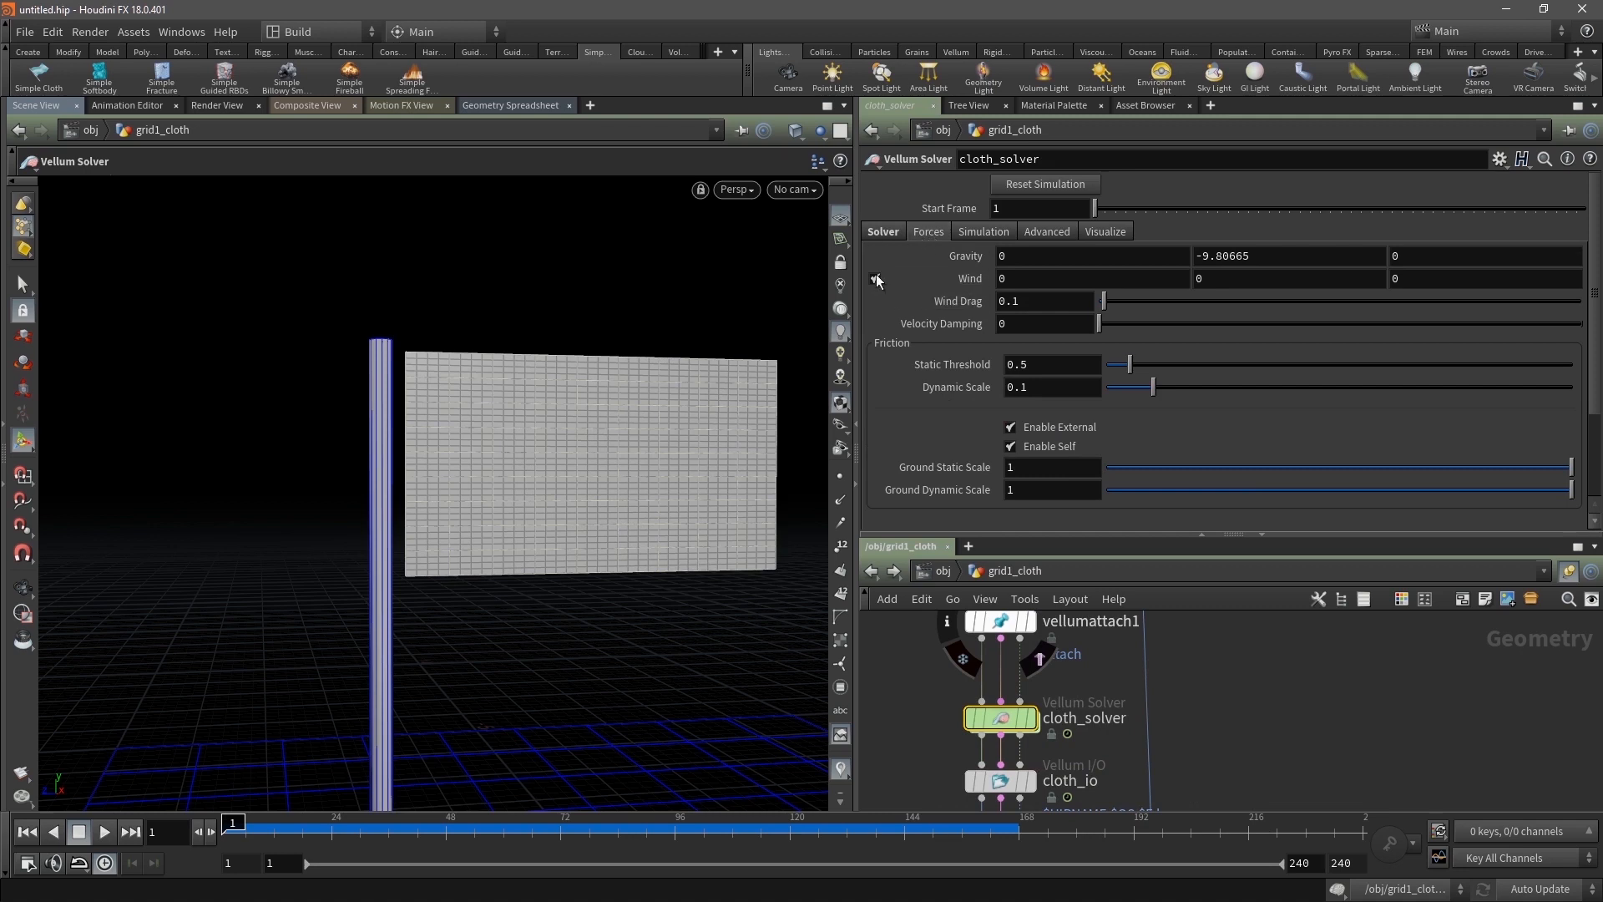
pyautogui.click(1014, 276)
pyautogui.write('10')
pyautogui.press('Return')
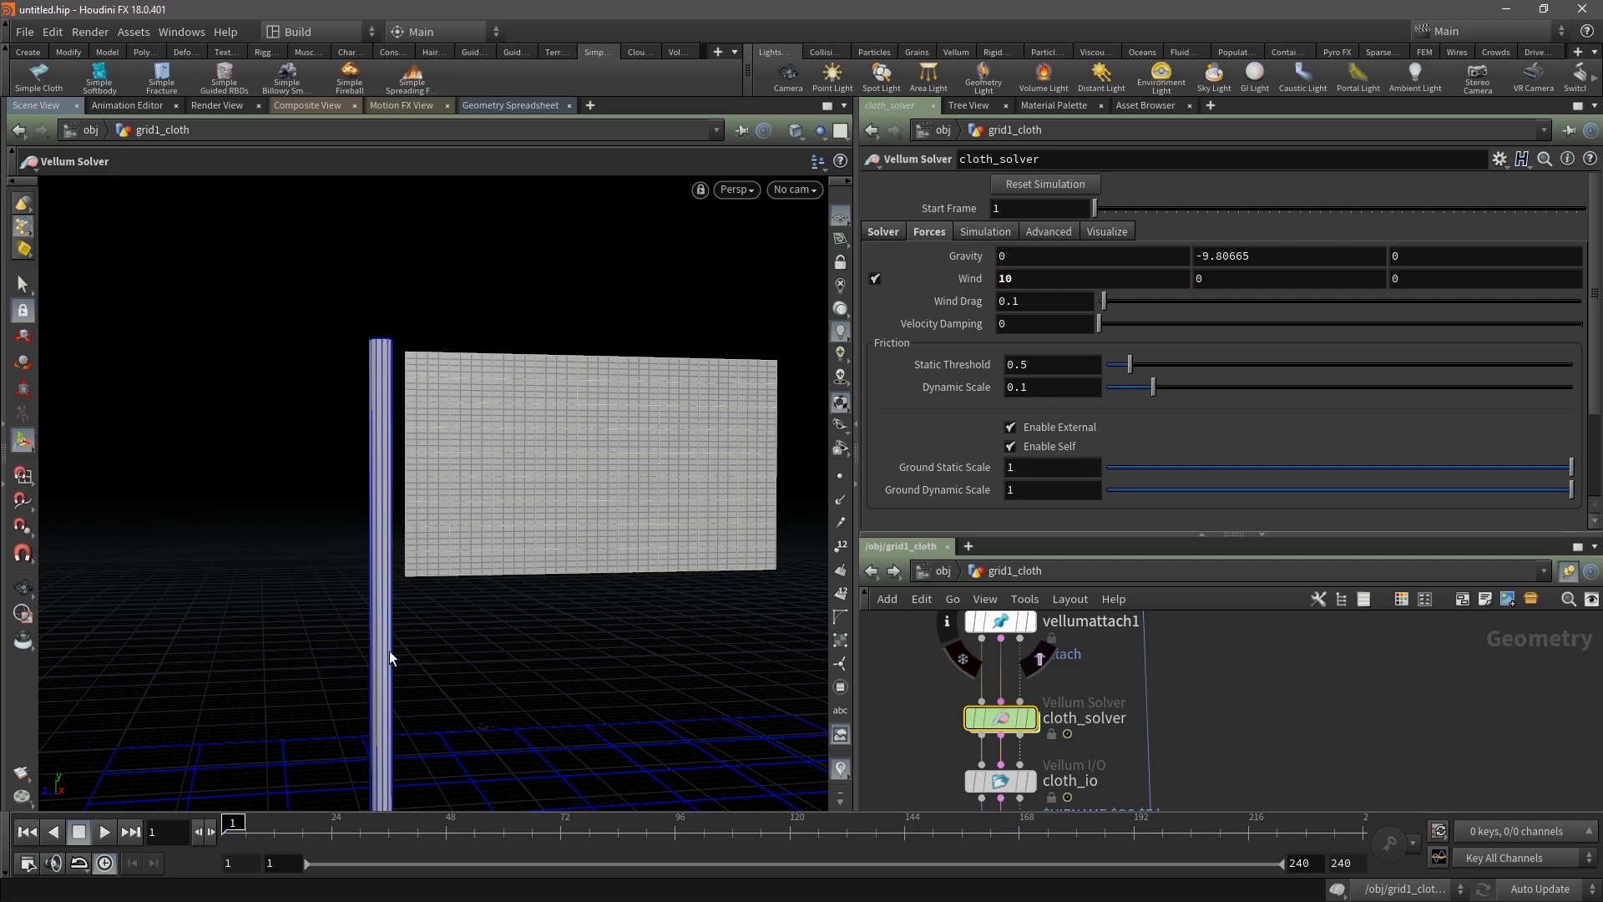
# Play the simulation to check how the solver wind moves the flag, returning to frame 1
pyautogui.click(103, 833)
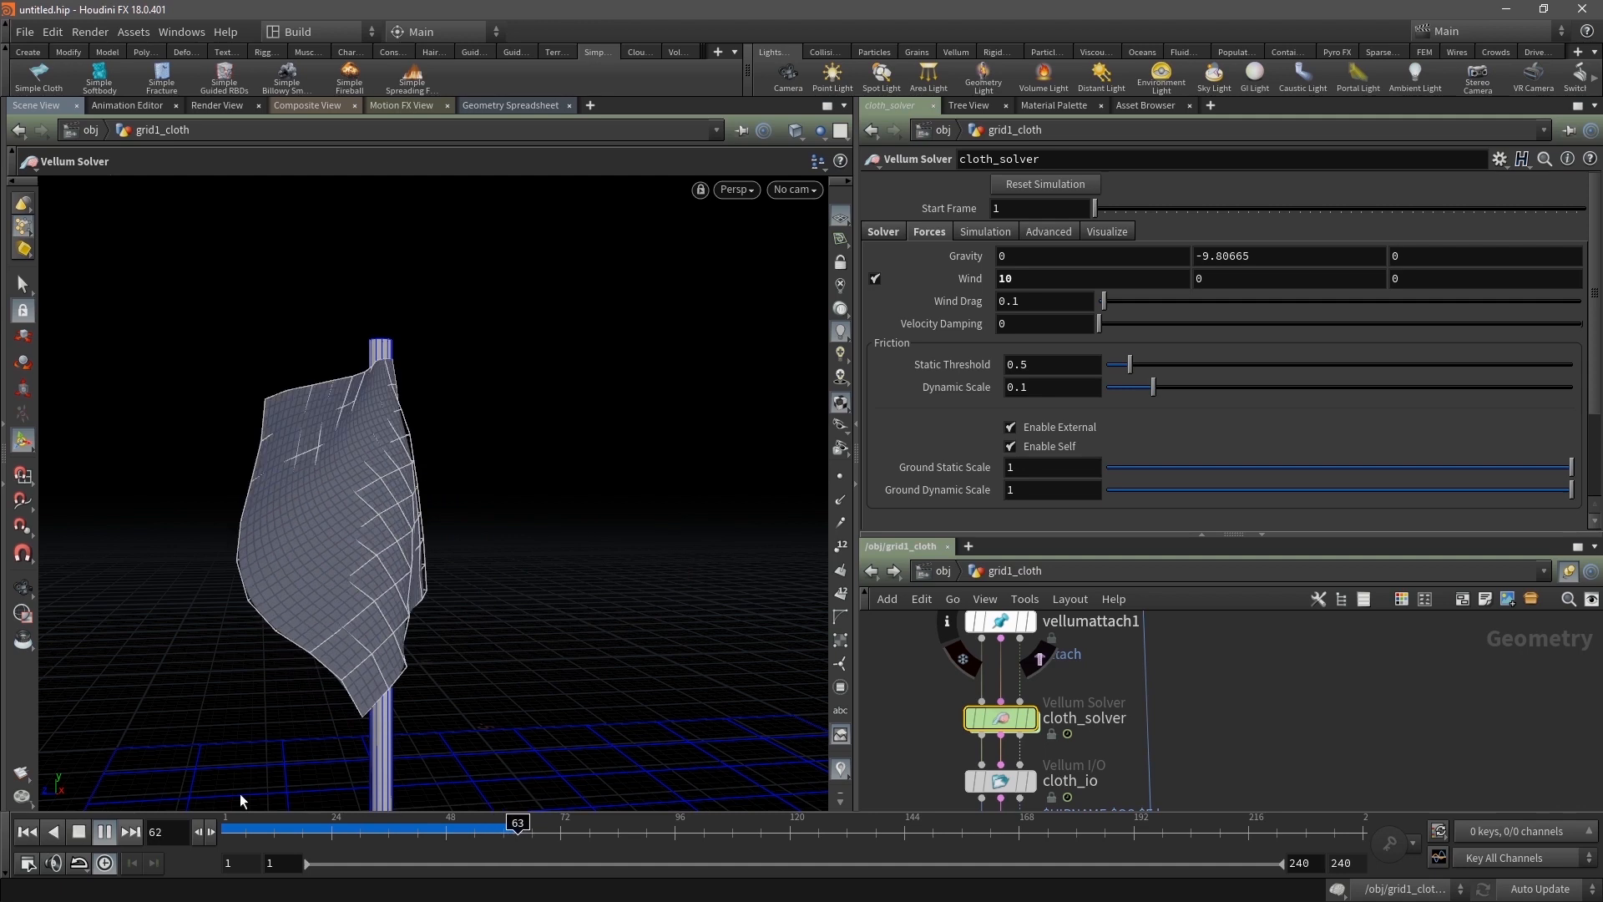
pyautogui.moveTo(1237, 684); pyautogui.dragTo(1191, 469, button='middle')
pyautogui.moveTo(911, 699); pyautogui.dragTo(920, 833, button='middle')
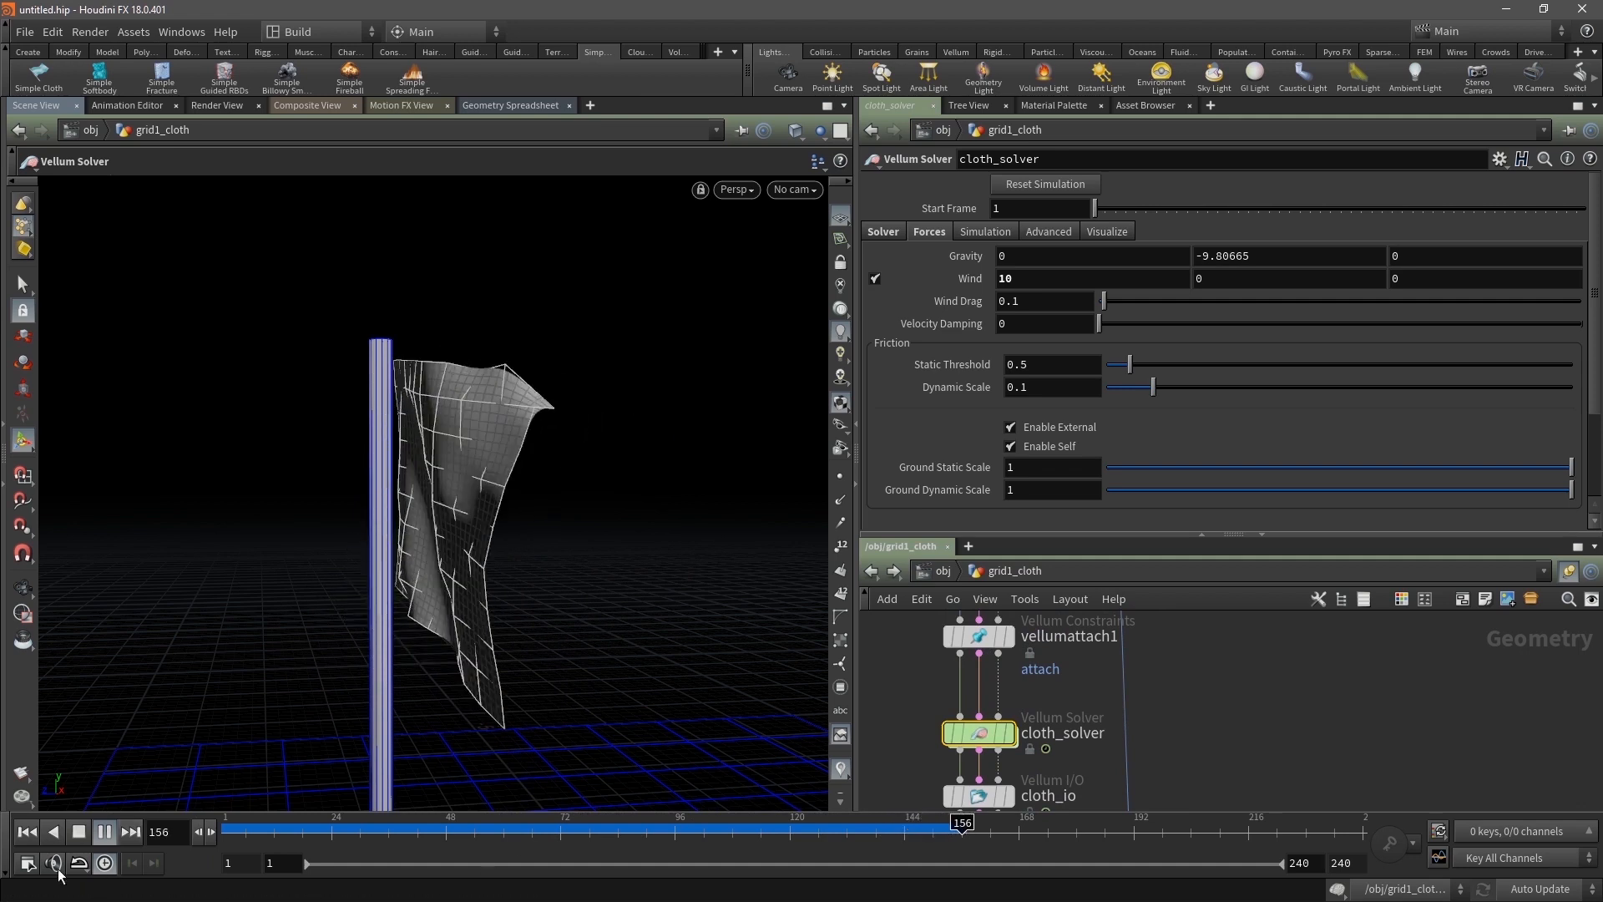
pyautogui.click(77, 832)
pyautogui.click(77, 832)
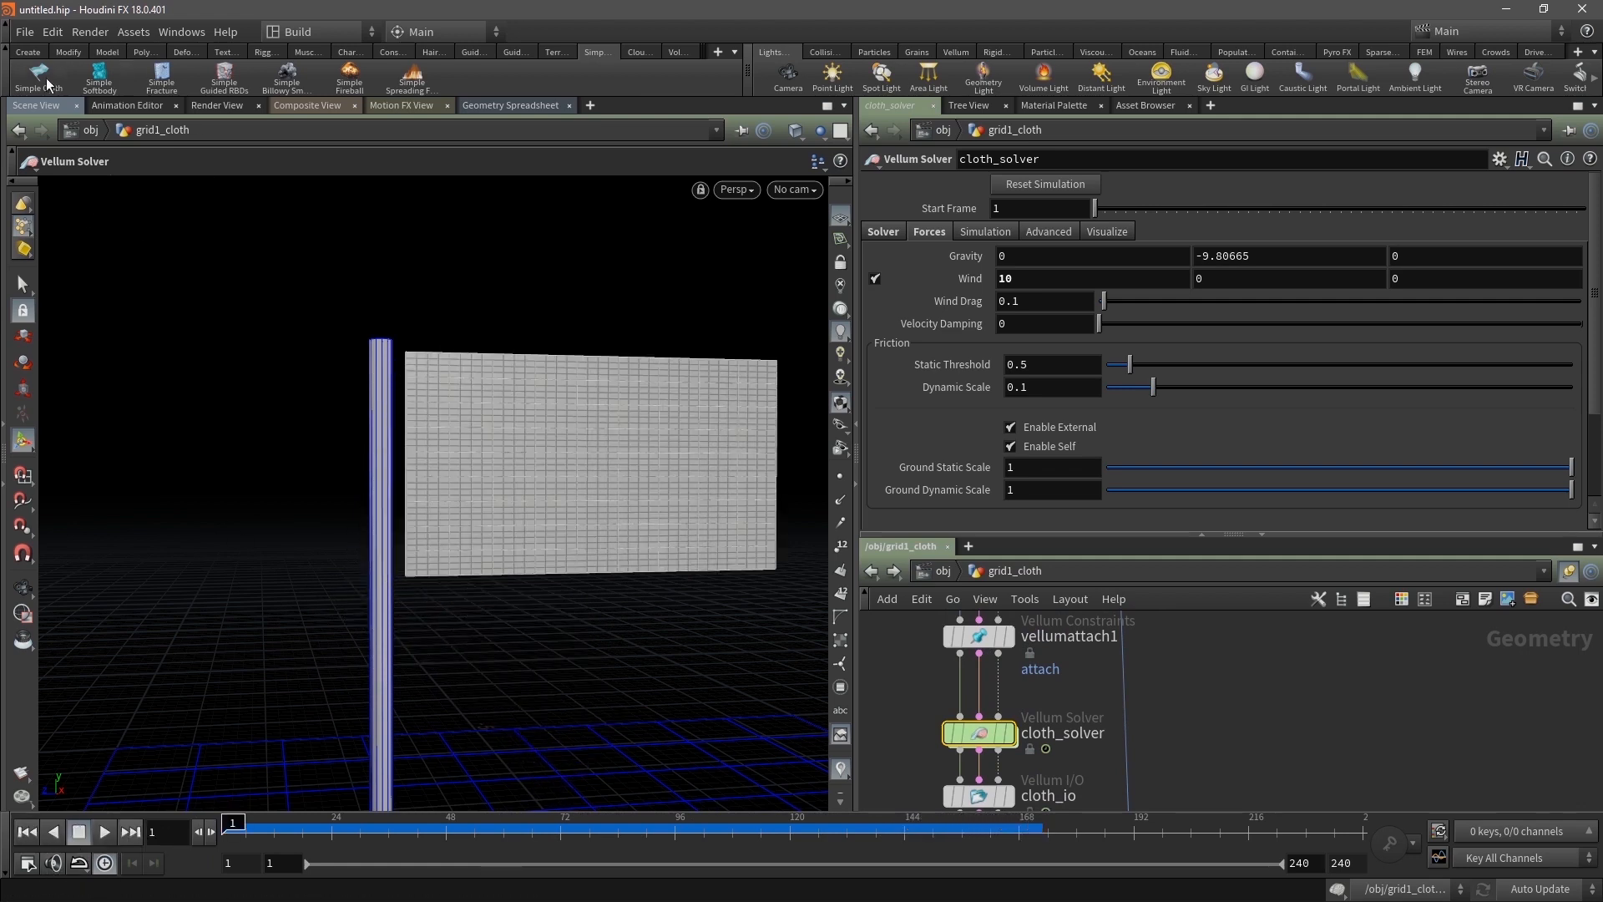
# Enlarge the network view, reframe the flag and pole, and review the vellumcloth1, vellumattach1 and cloth_solver nodes
pyautogui.moveTo(1123, 535); pyautogui.dragTo(1131, 357)
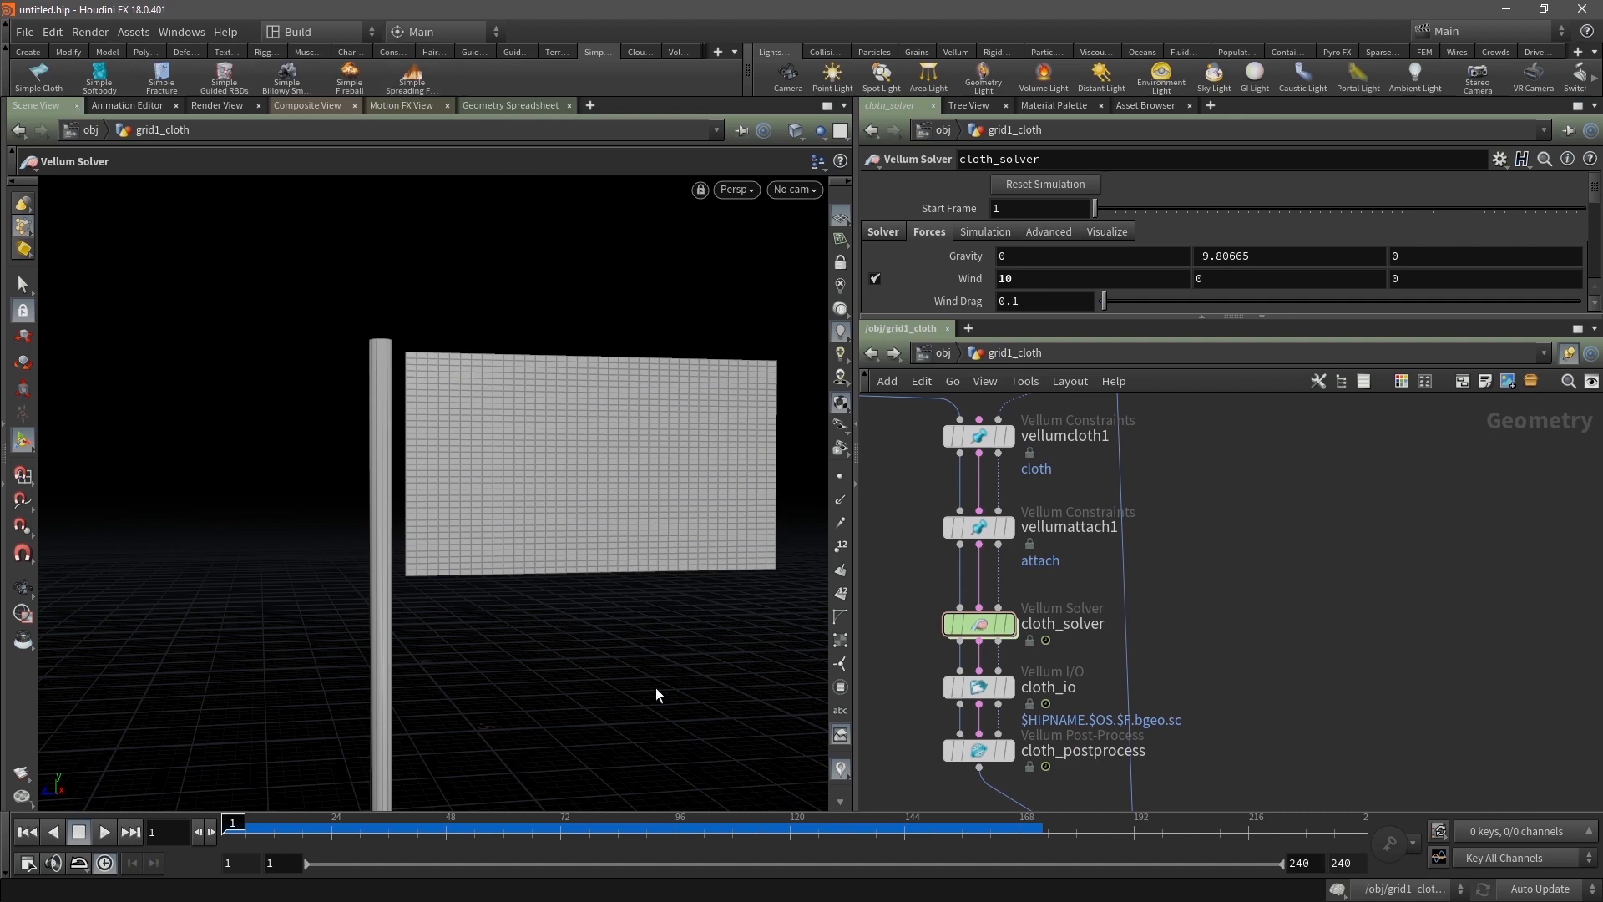
pyautogui.keyDown('alt'); pyautogui.moveTo(632, 673); pyautogui.dragTo(676, 669); pyautogui.keyUp('alt')
pyautogui.keyDown('alt'); pyautogui.moveTo(676, 669); pyautogui.dragTo(514, 572, button='middle'); pyautogui.keyUp('alt')
pyautogui.keyDown('alt'); pyautogui.moveTo(513, 573); pyautogui.dragTo(433, 536, button='right'); pyautogui.keyUp('alt')
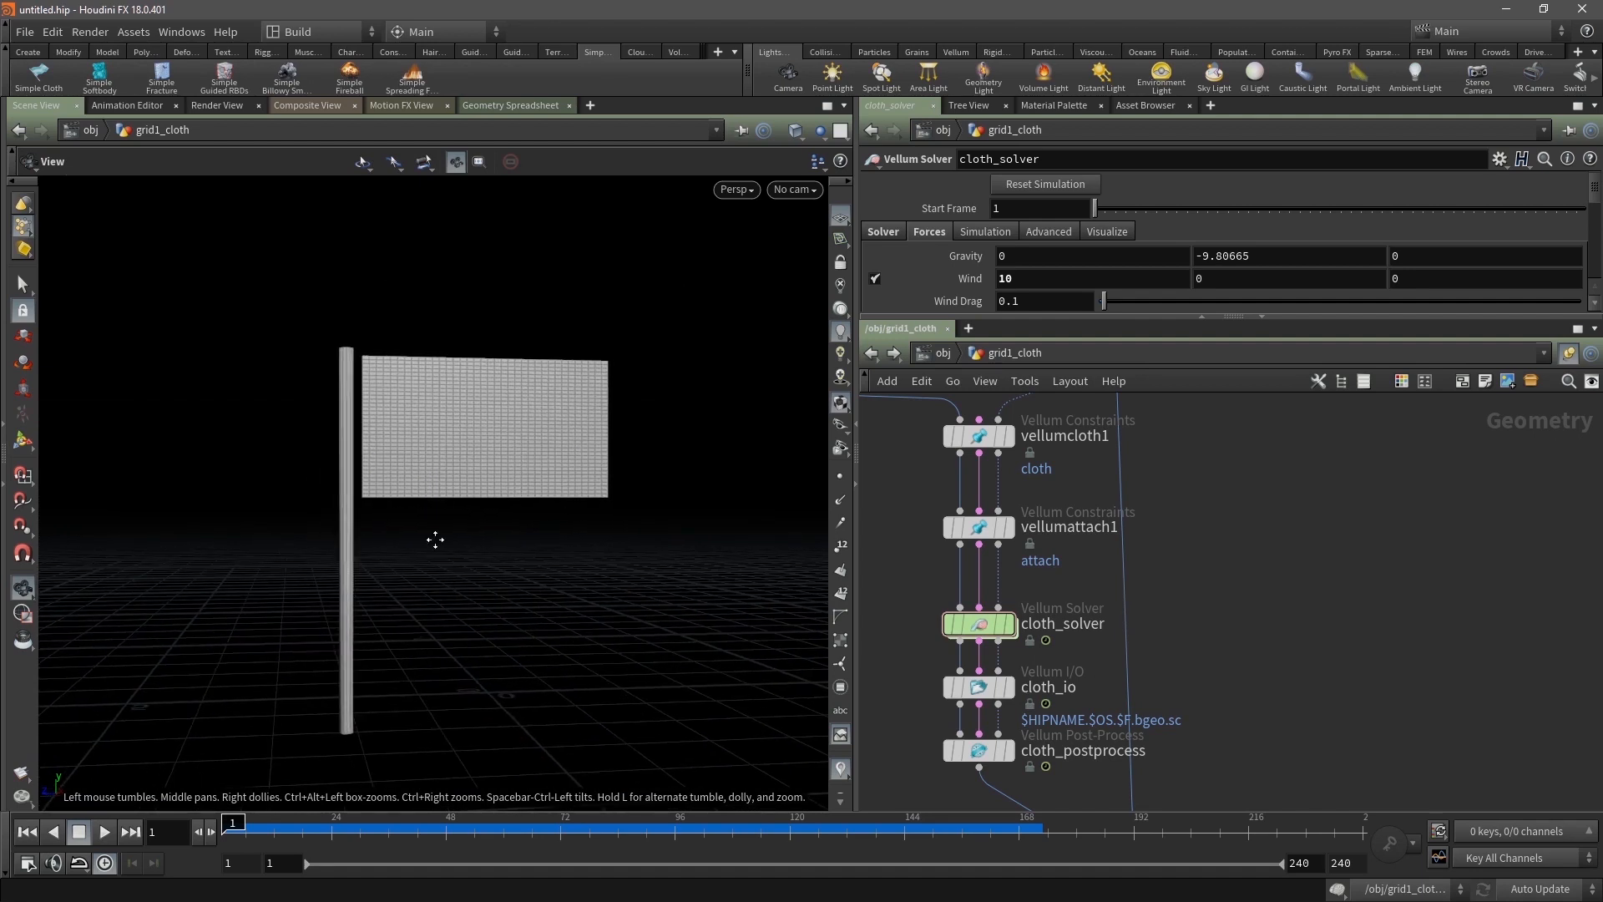
pyautogui.moveTo(434, 537); pyautogui.dragTo(330, 566, button='middle')
pyautogui.keyDown('alt'); pyautogui.moveTo(329, 566); pyautogui.dragTo(316, 569); pyautogui.keyUp('alt')
pyautogui.keyDown('alt'); pyautogui.moveTo(581, 587); pyautogui.dragTo(581, 597, button='middle'); pyautogui.keyUp('alt')
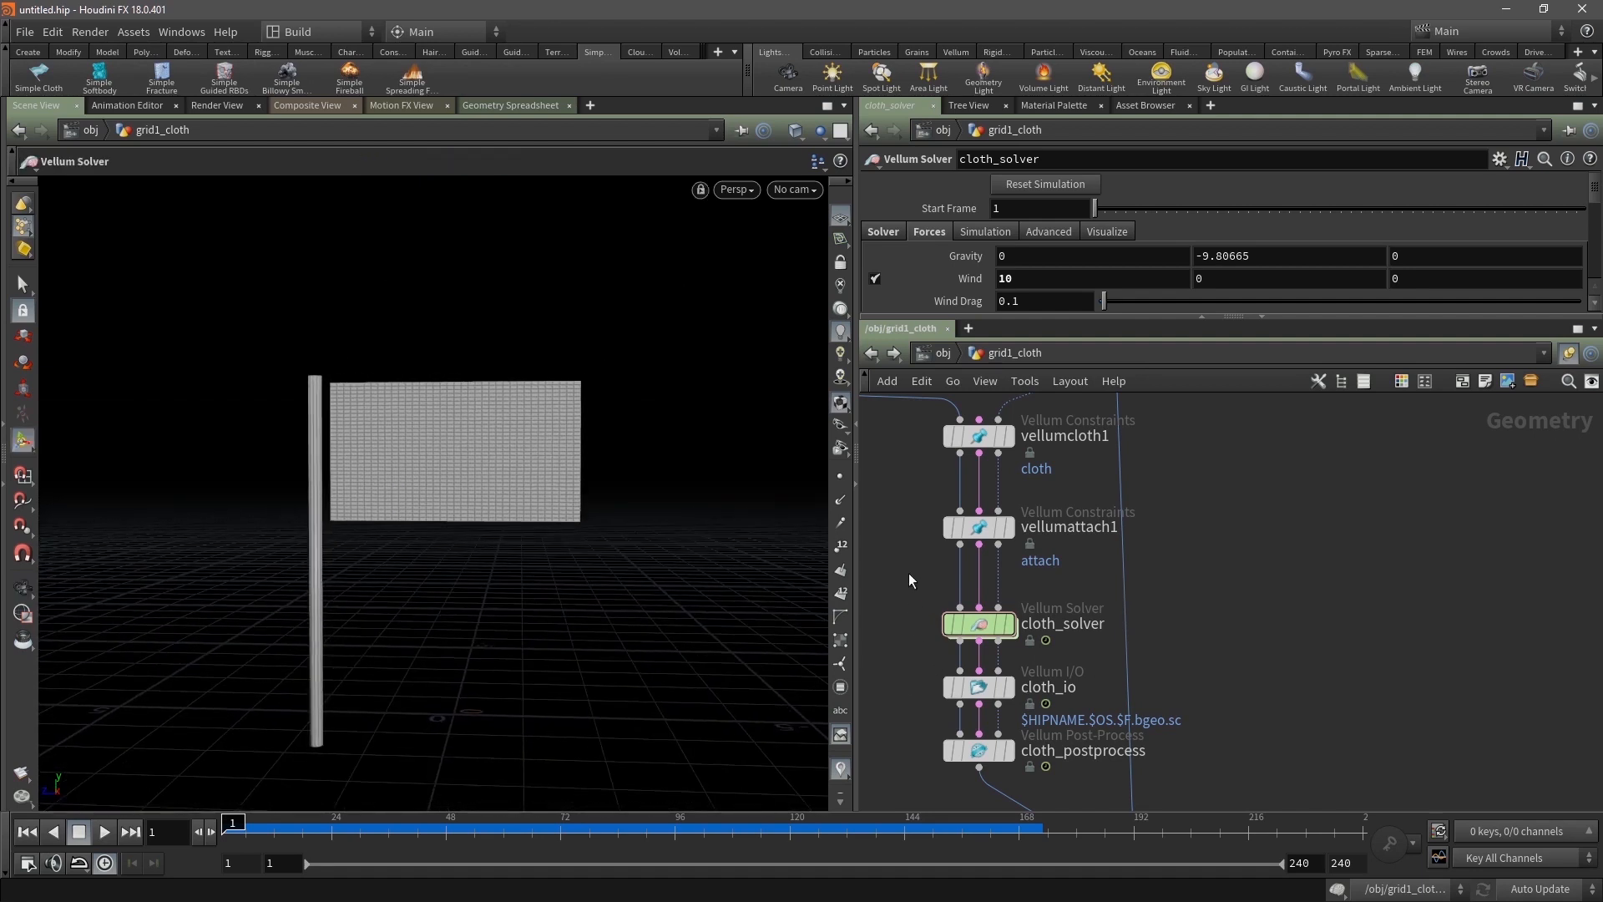
pyautogui.click(978, 526)
pyautogui.click(978, 436)
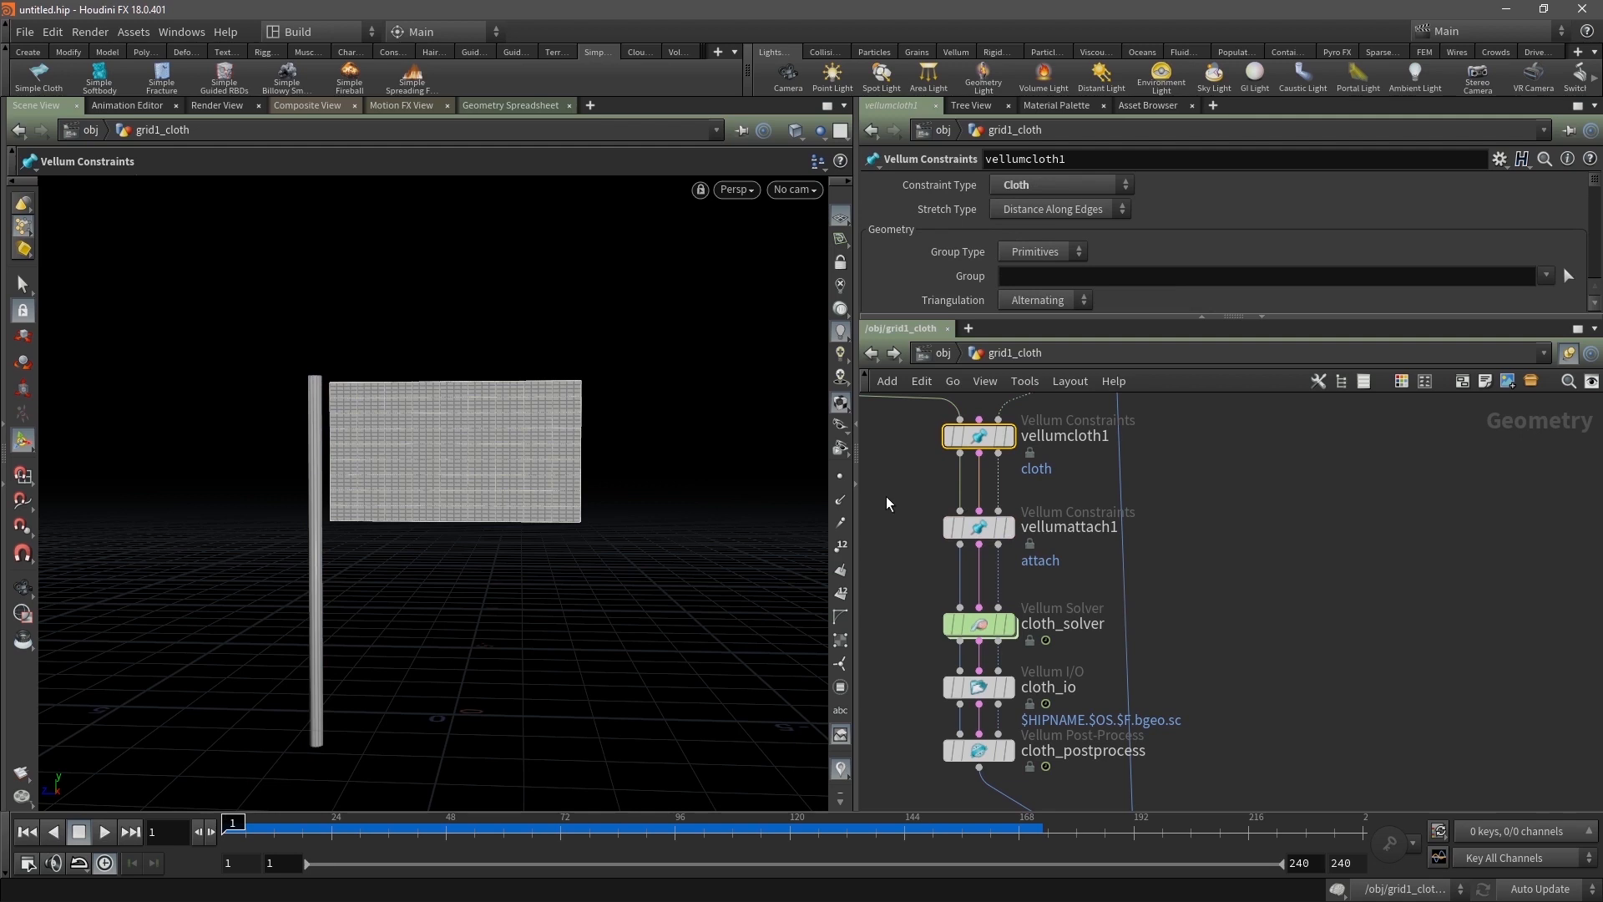
pyautogui.click(987, 529)
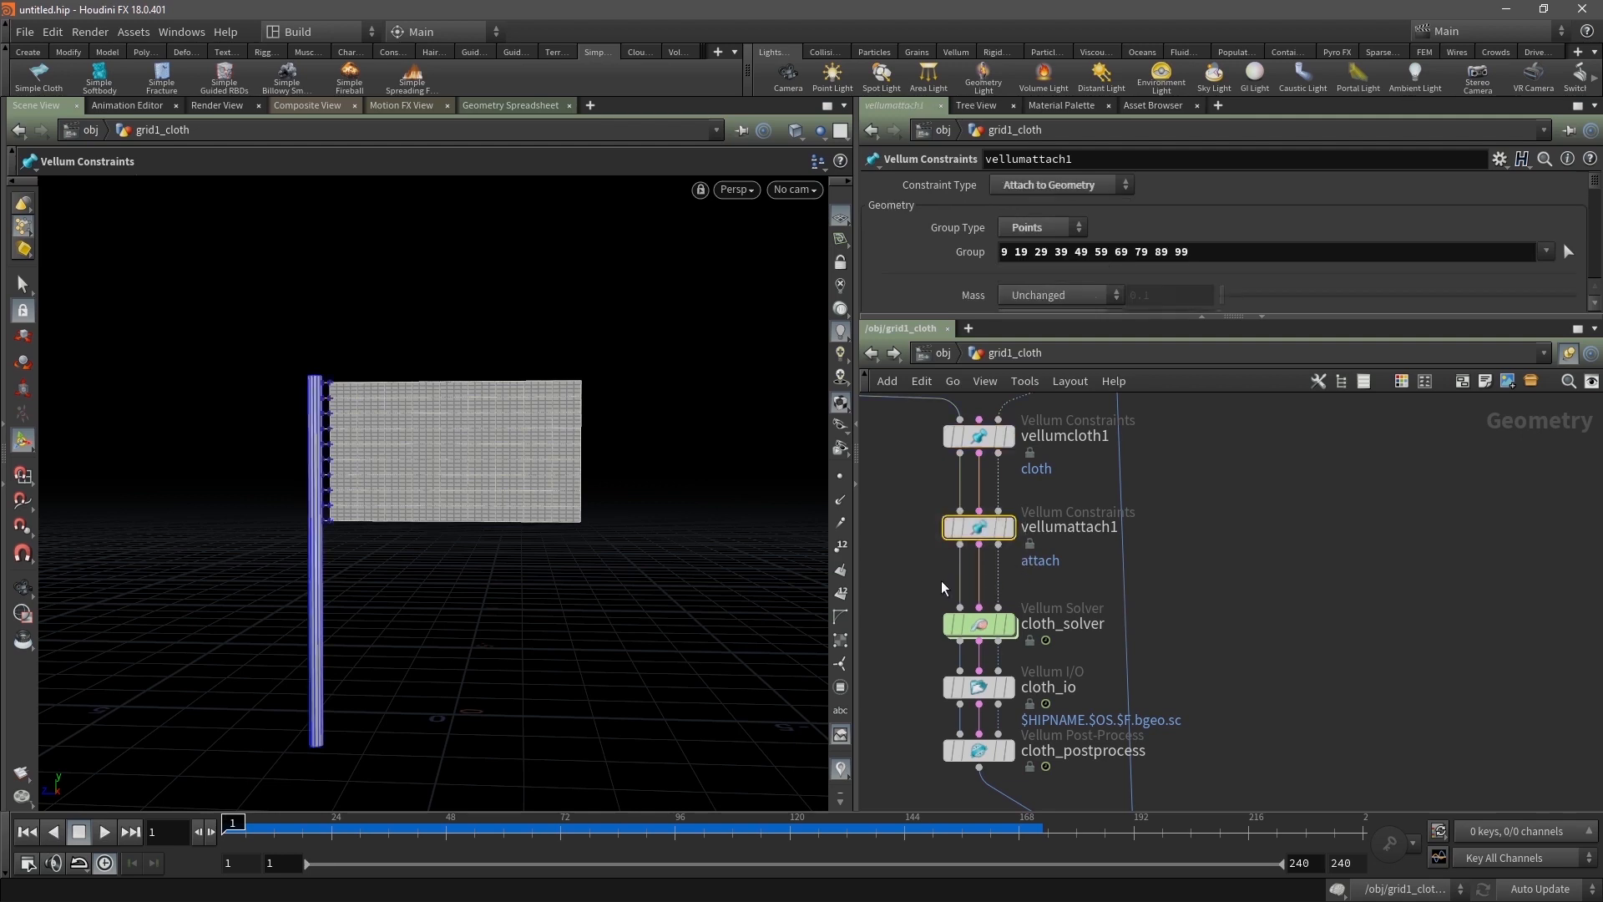
pyautogui.click(1009, 632)
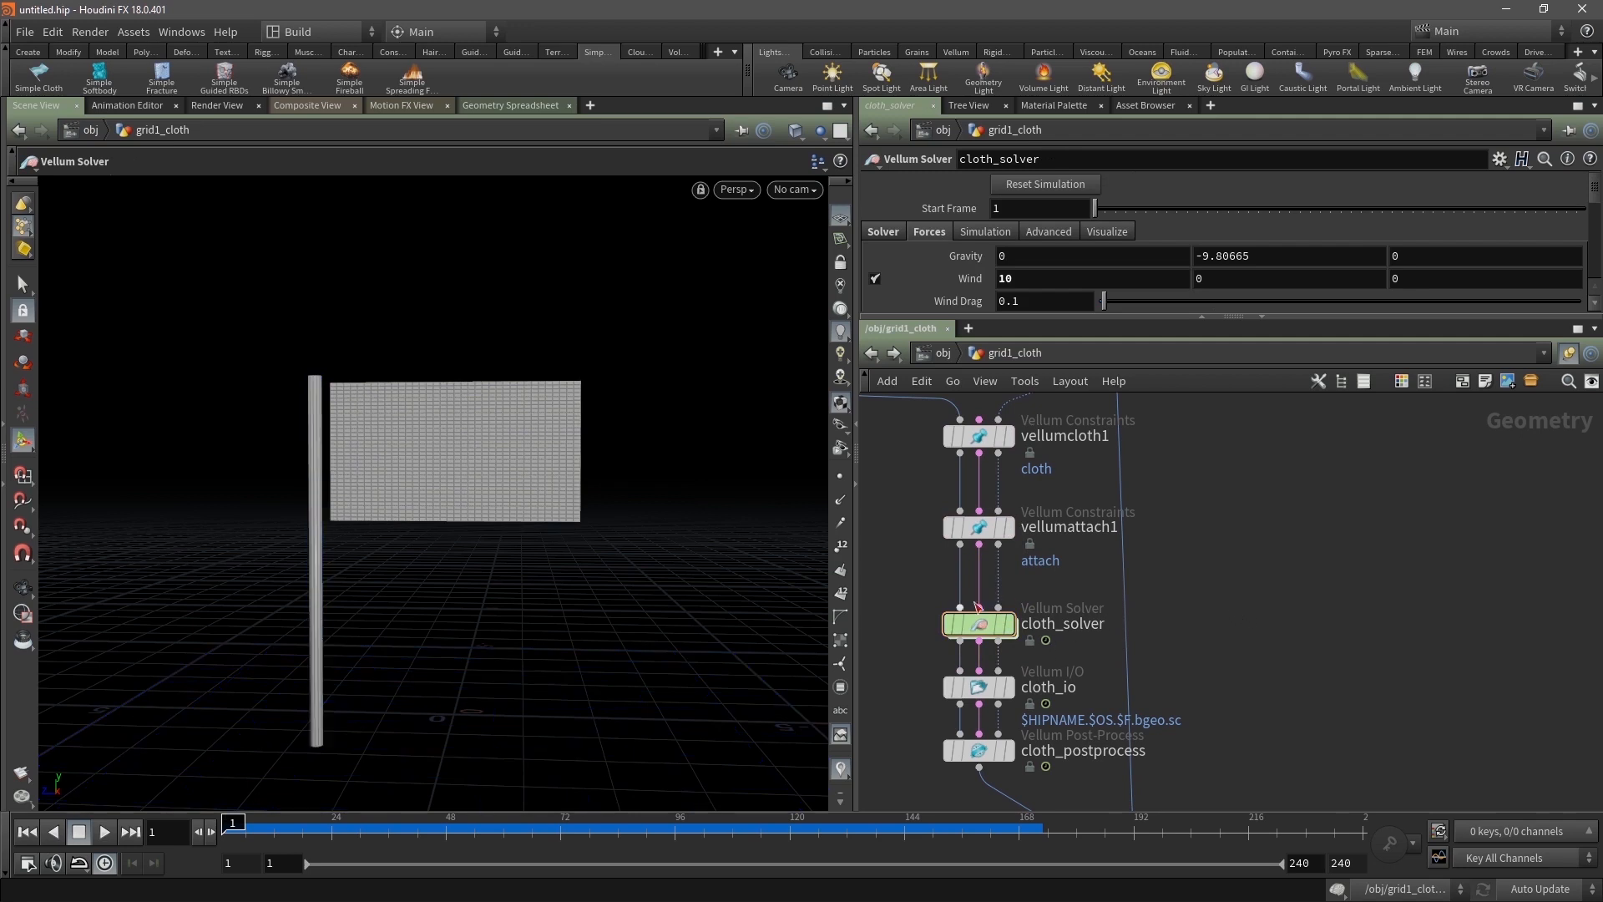
pyautogui.moveTo(1002, 639)
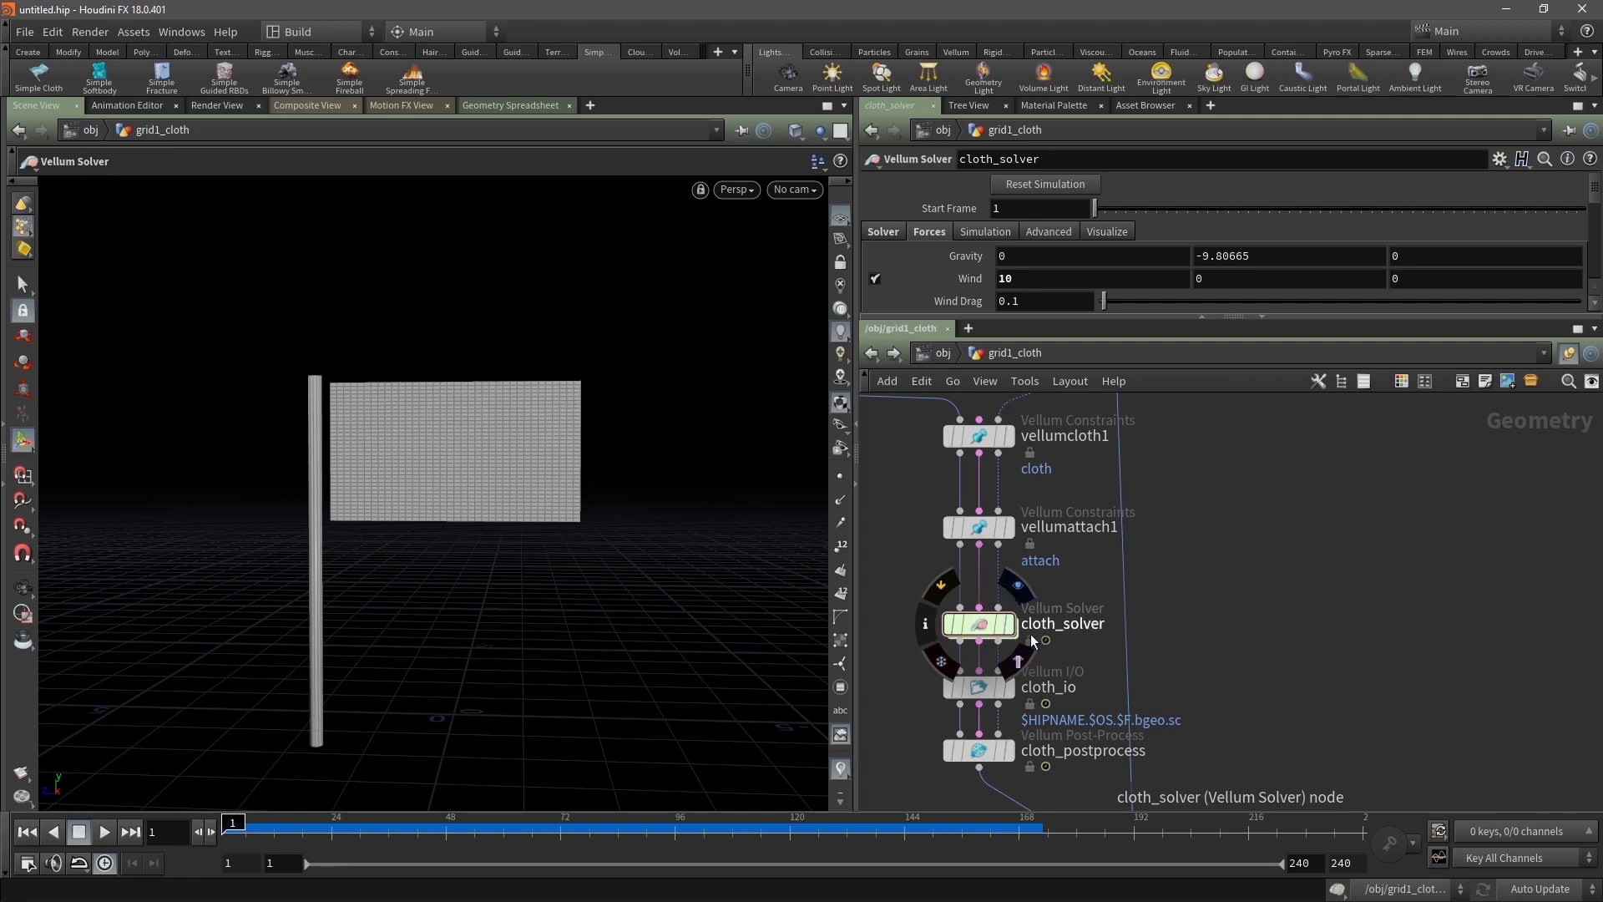
# Look at the forces network inside cloth_solver, then return to the grid1_cloth level
pyautogui.doubleClick(980, 620)
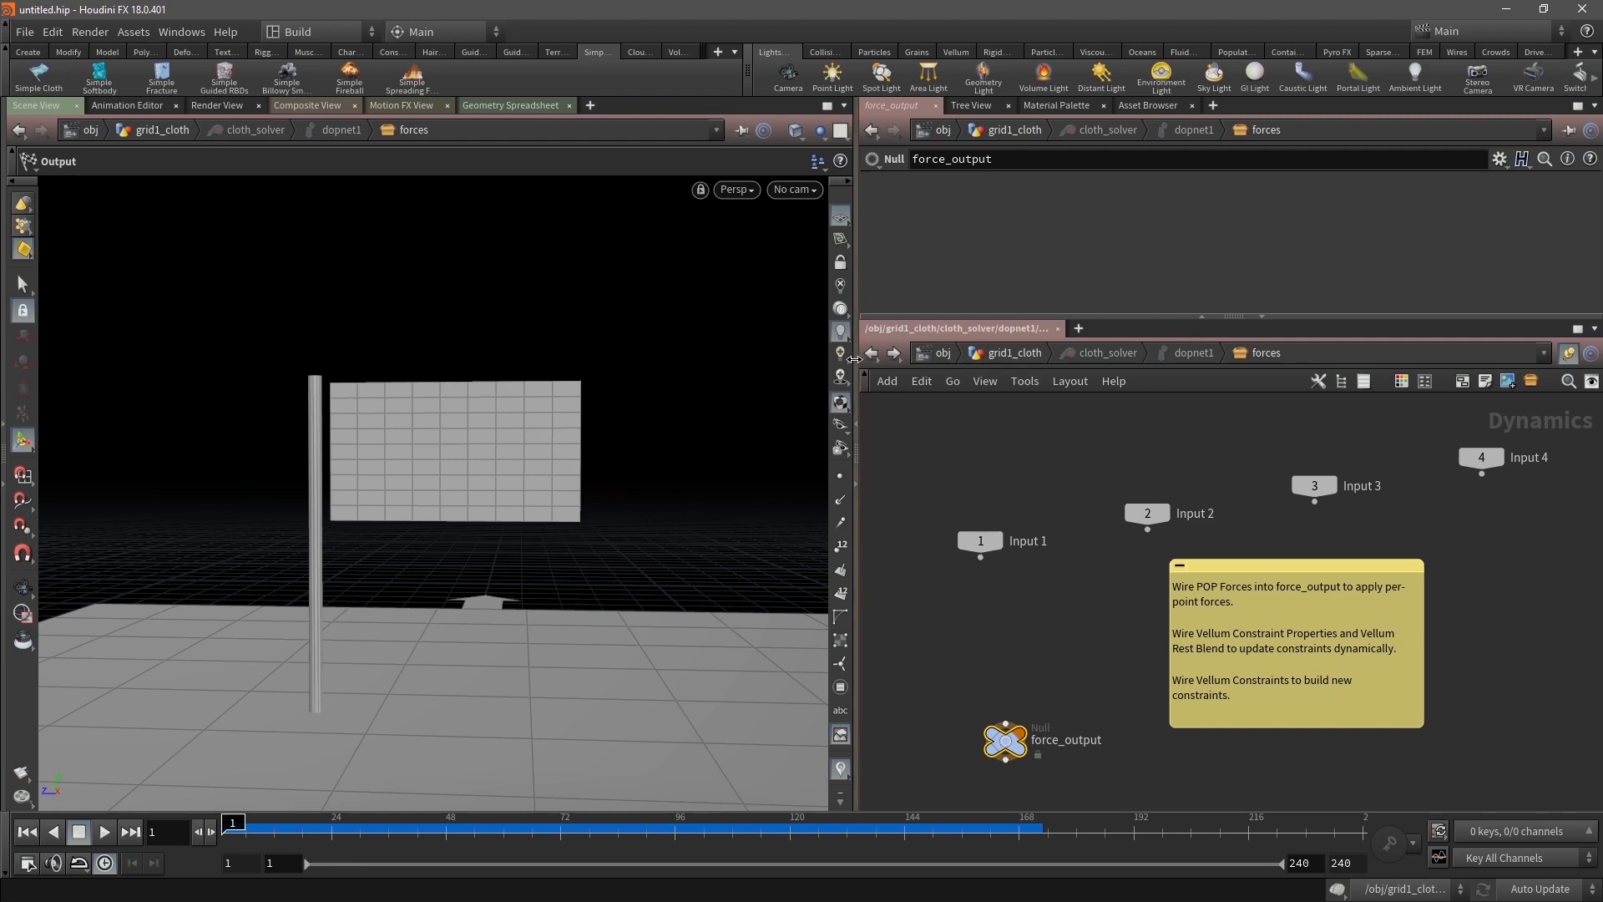
pyautogui.press('u')
pyautogui.press('u')
pyautogui.press('u')
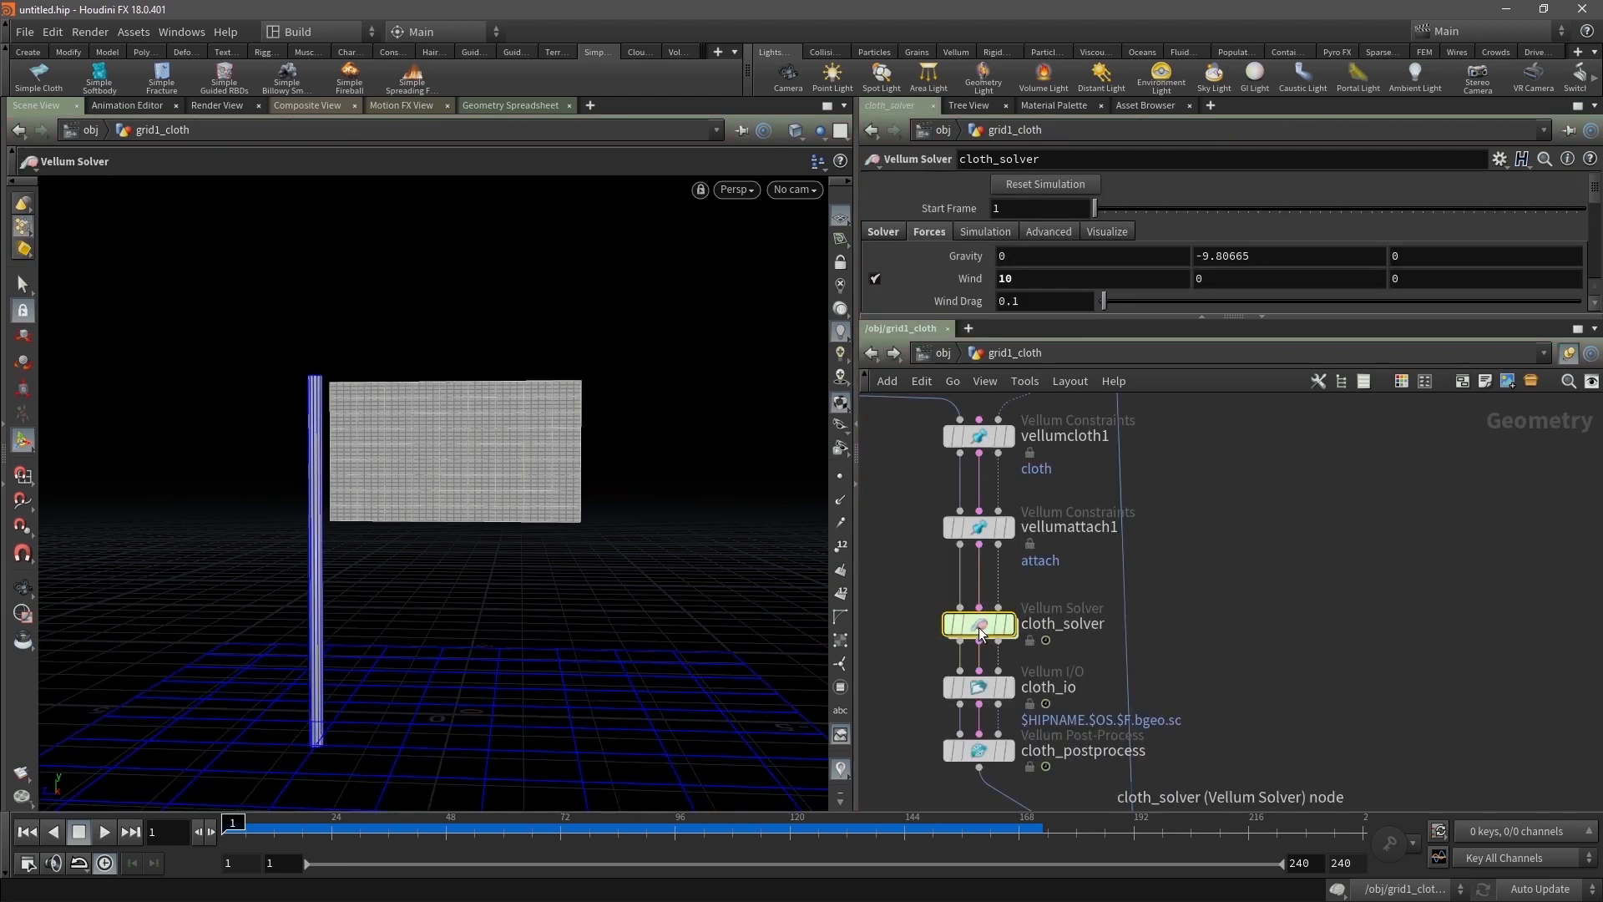
pyautogui.moveTo(980, 630)
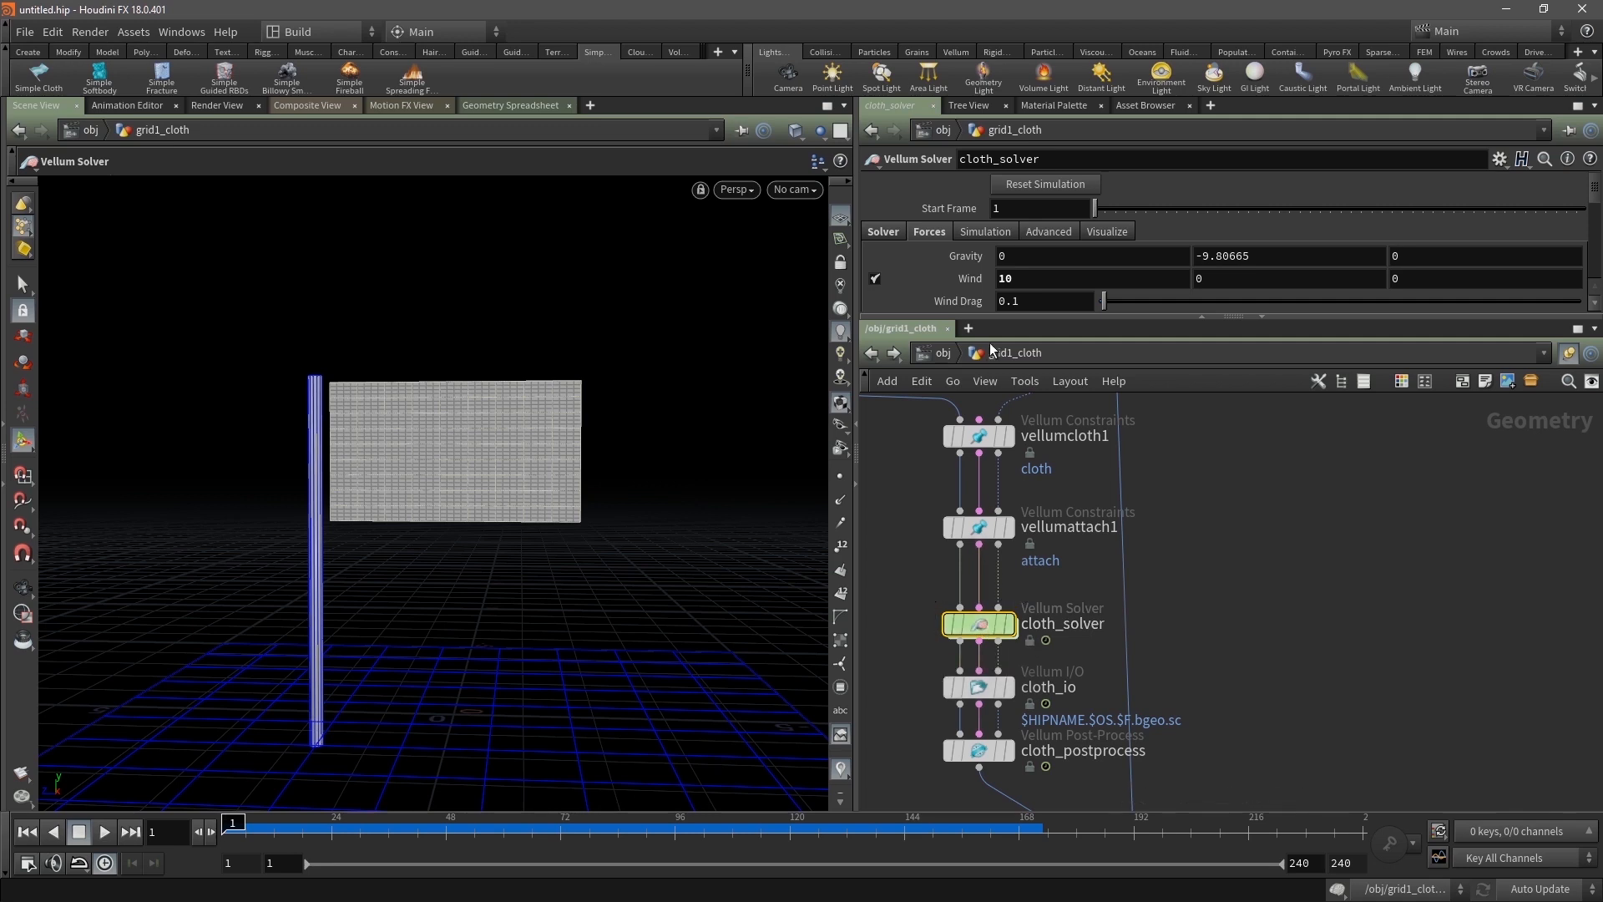
# Enlarge the parameter area and add a POP Wind node wired into force_output inside cloth_solver's forces network
pyautogui.moveTo(1004, 316); pyautogui.dragTo(994, 503)
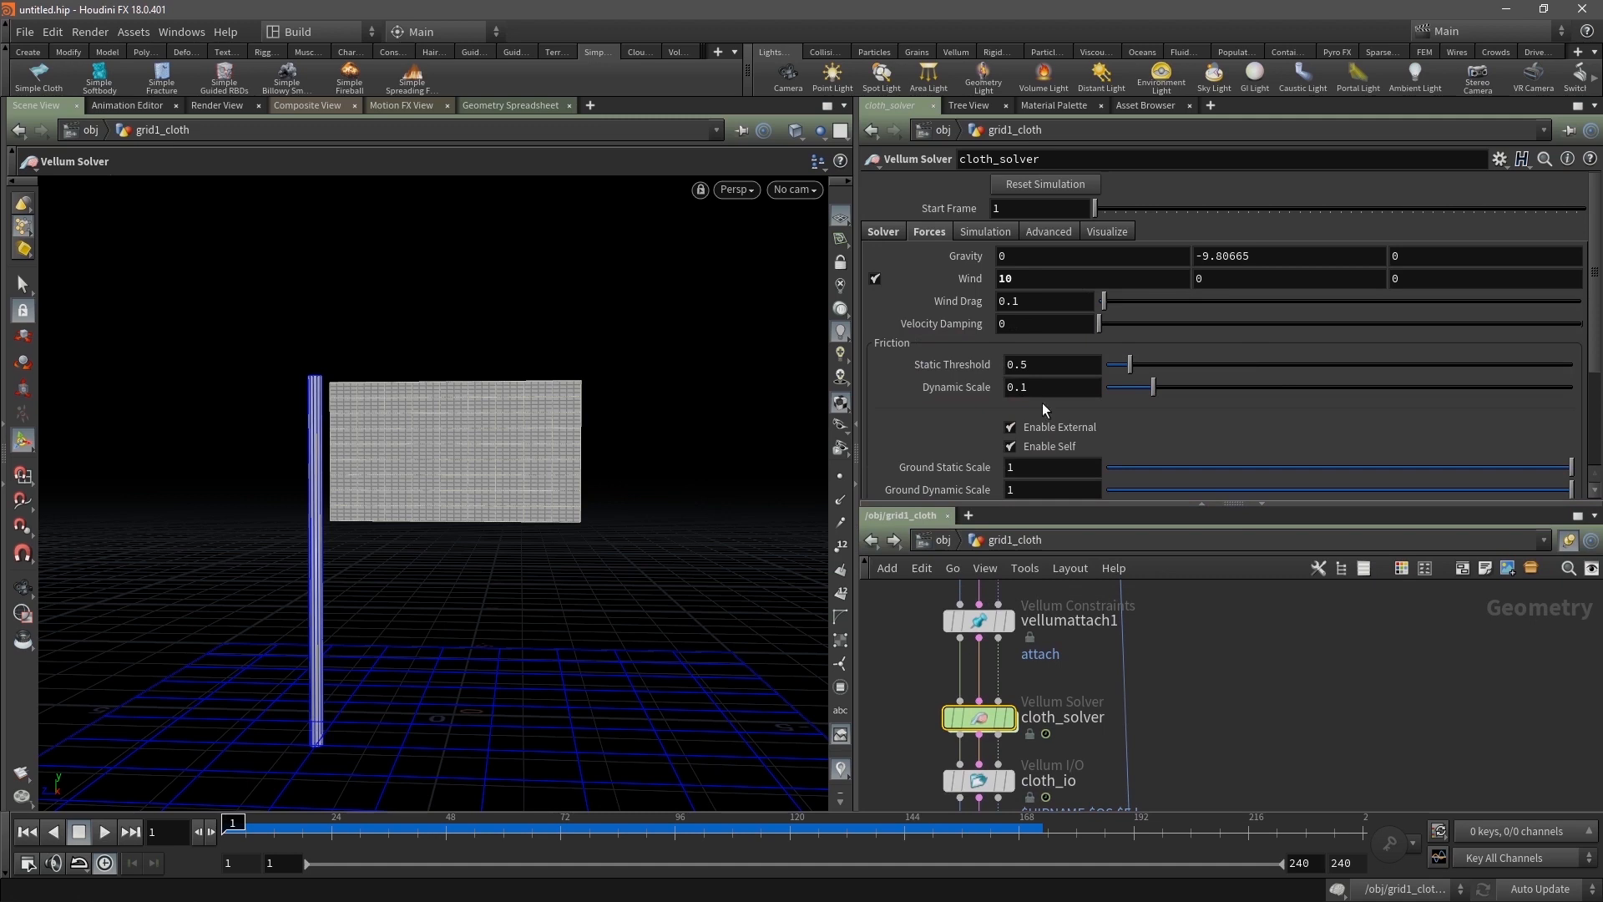
pyautogui.doubleClick(980, 719)
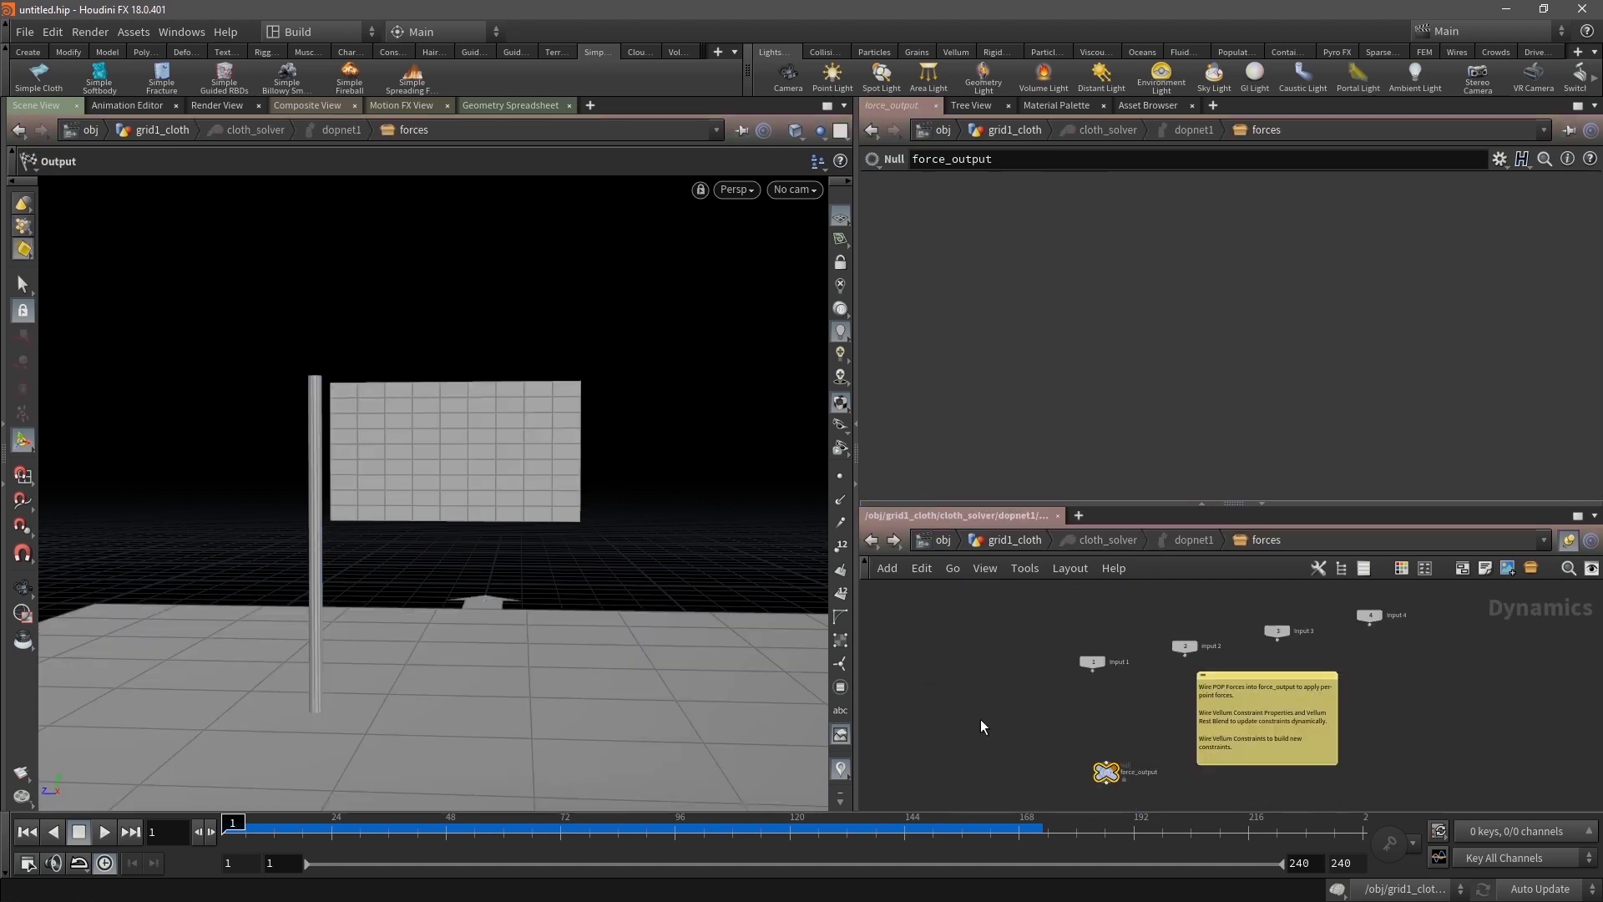
pyautogui.moveTo(1075, 709); pyautogui.dragTo(1028, 671, button='middle')
pyautogui.scroll(2, 965, 697)
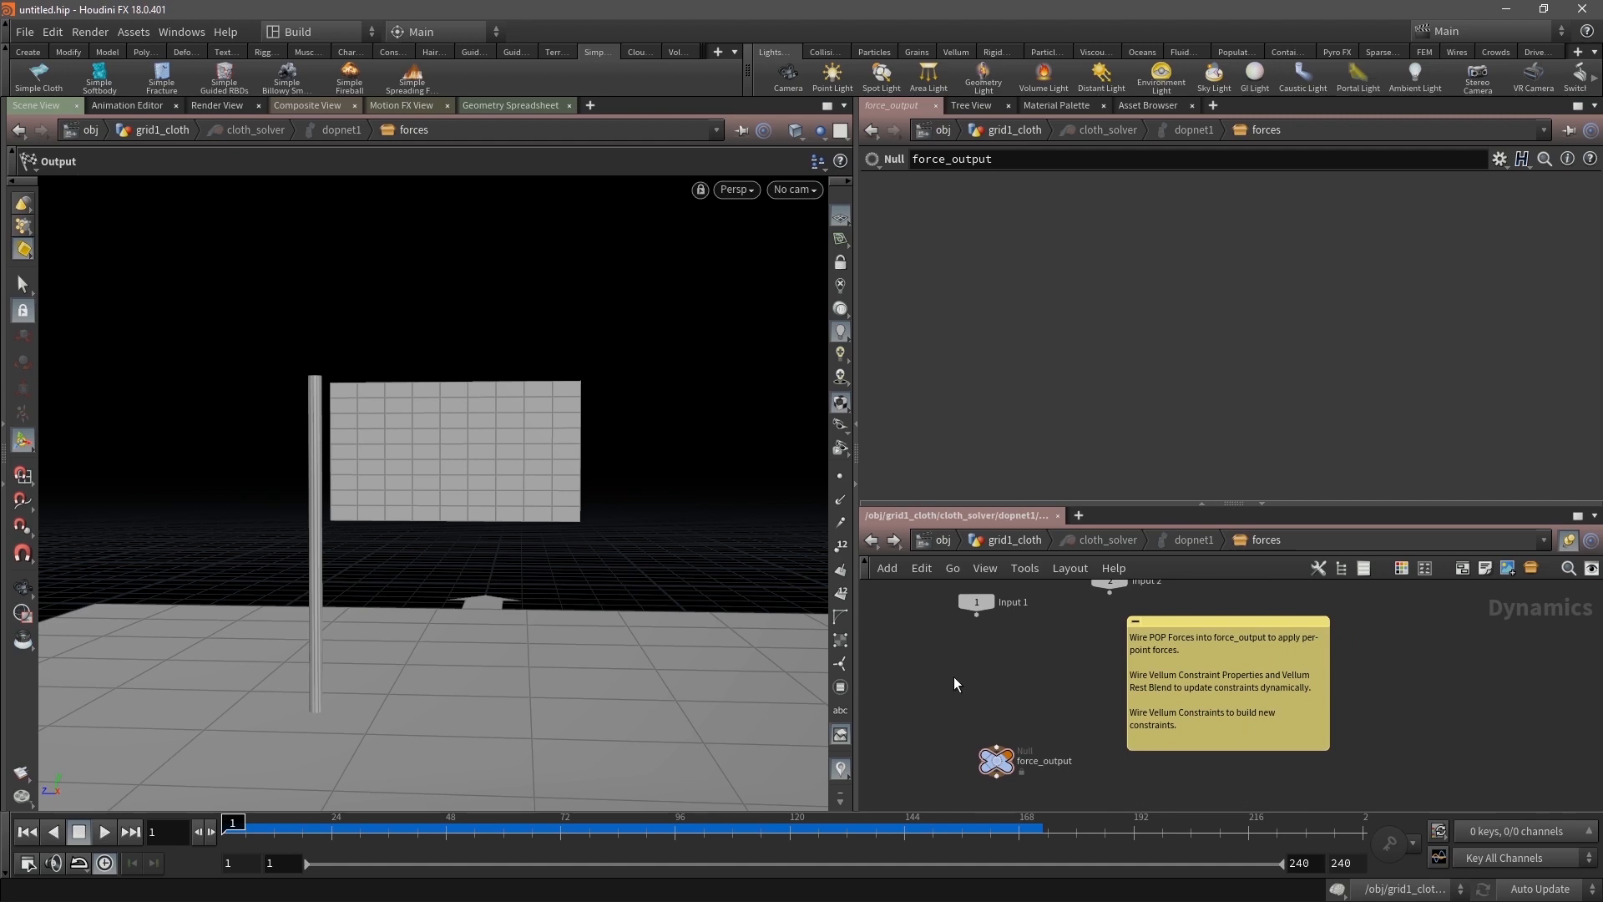
pyautogui.press('Tab')
pyautogui.write('popw')
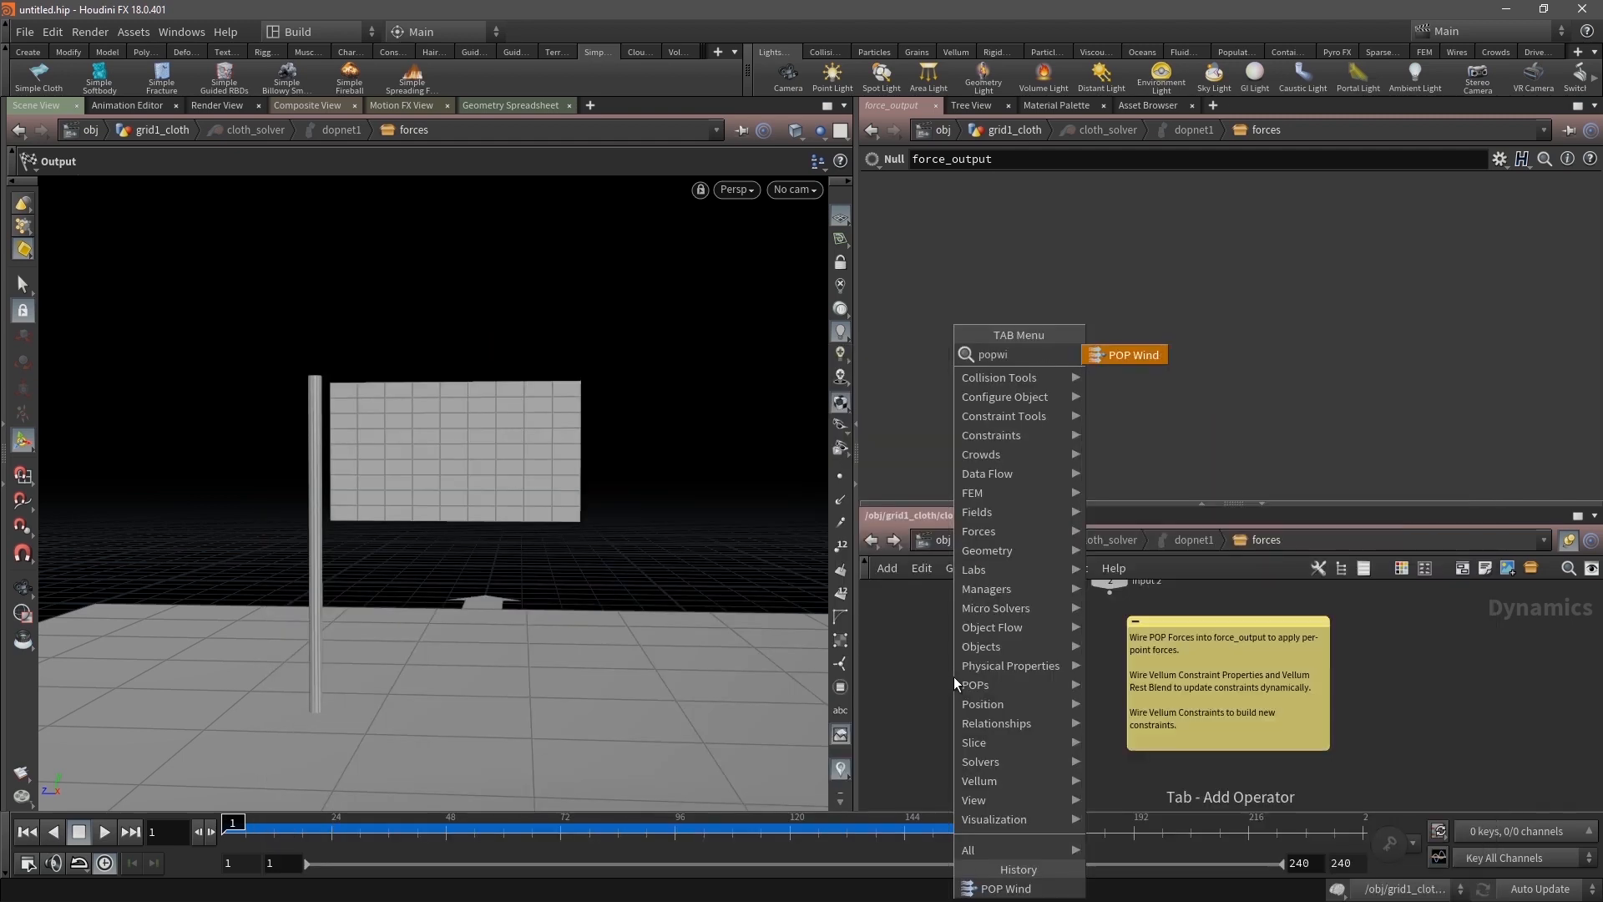
pyautogui.click(1123, 354)
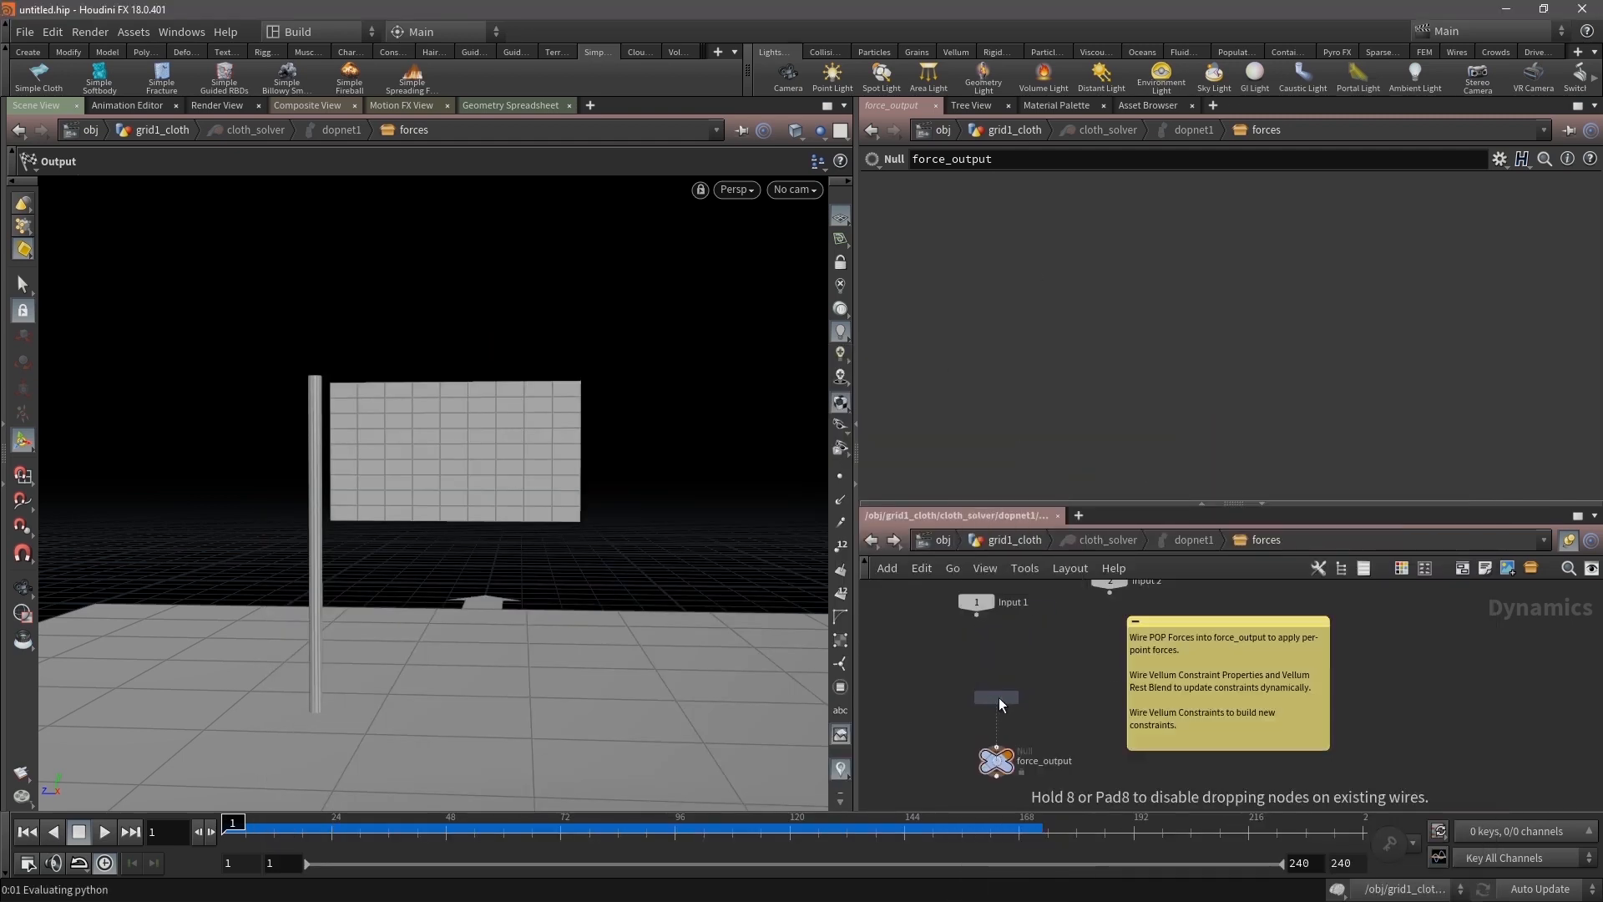
pyautogui.click(999, 698)
pyautogui.scroll(5, 1135, 638)
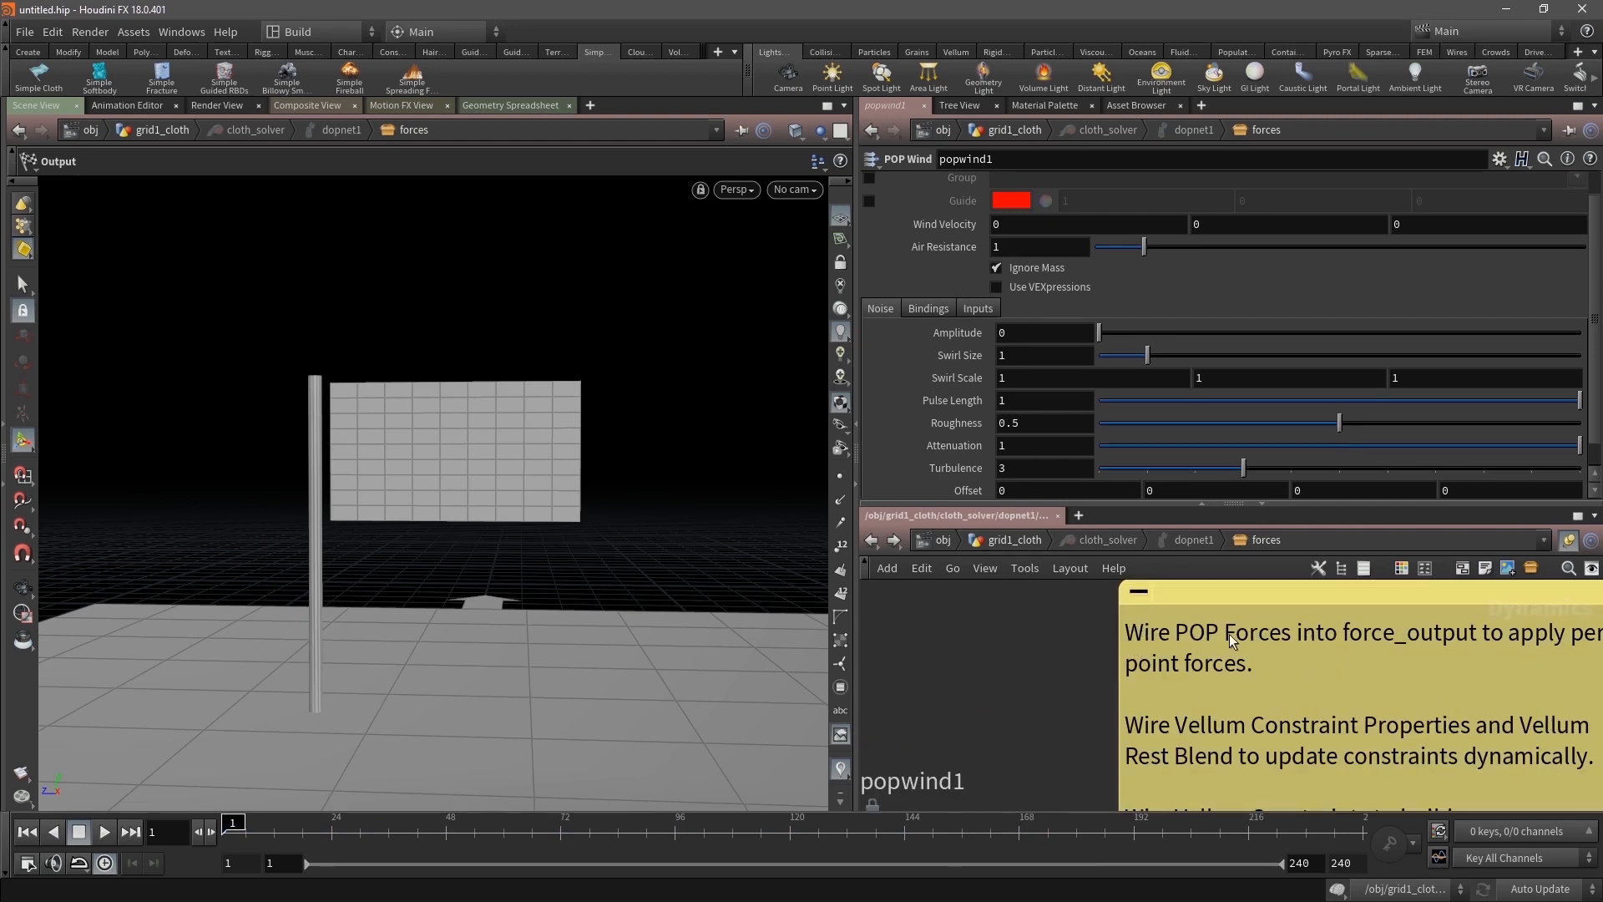
pyautogui.scroll(-5, 1050, 699)
pyautogui.scroll(5, 963, 801)
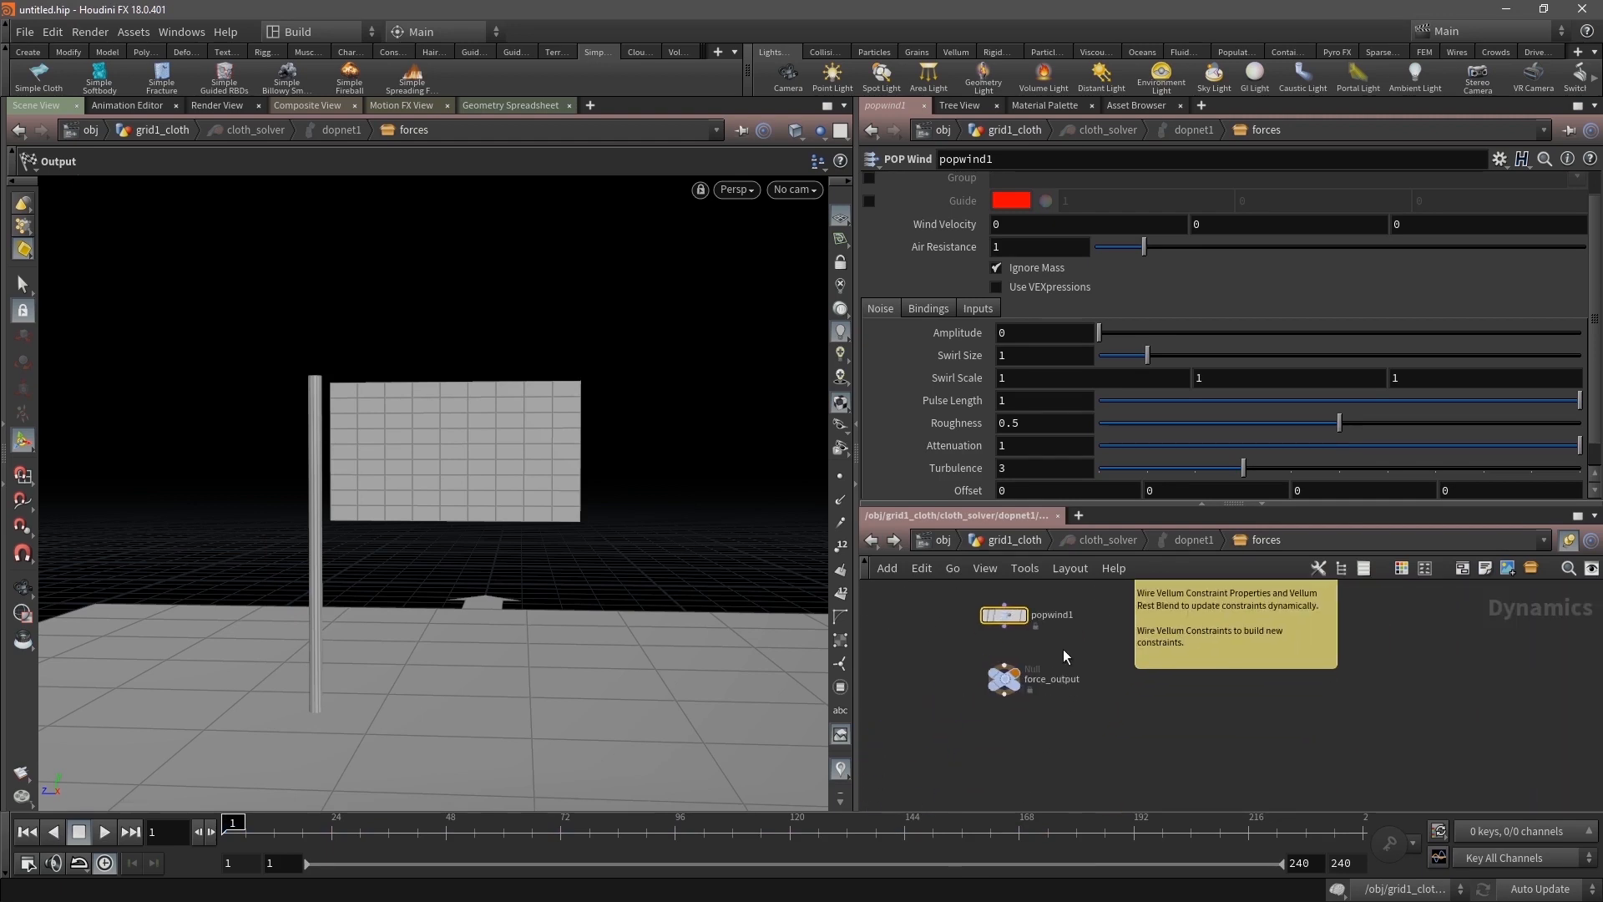
pyautogui.moveTo(942, 615); pyautogui.dragTo(961, 743)
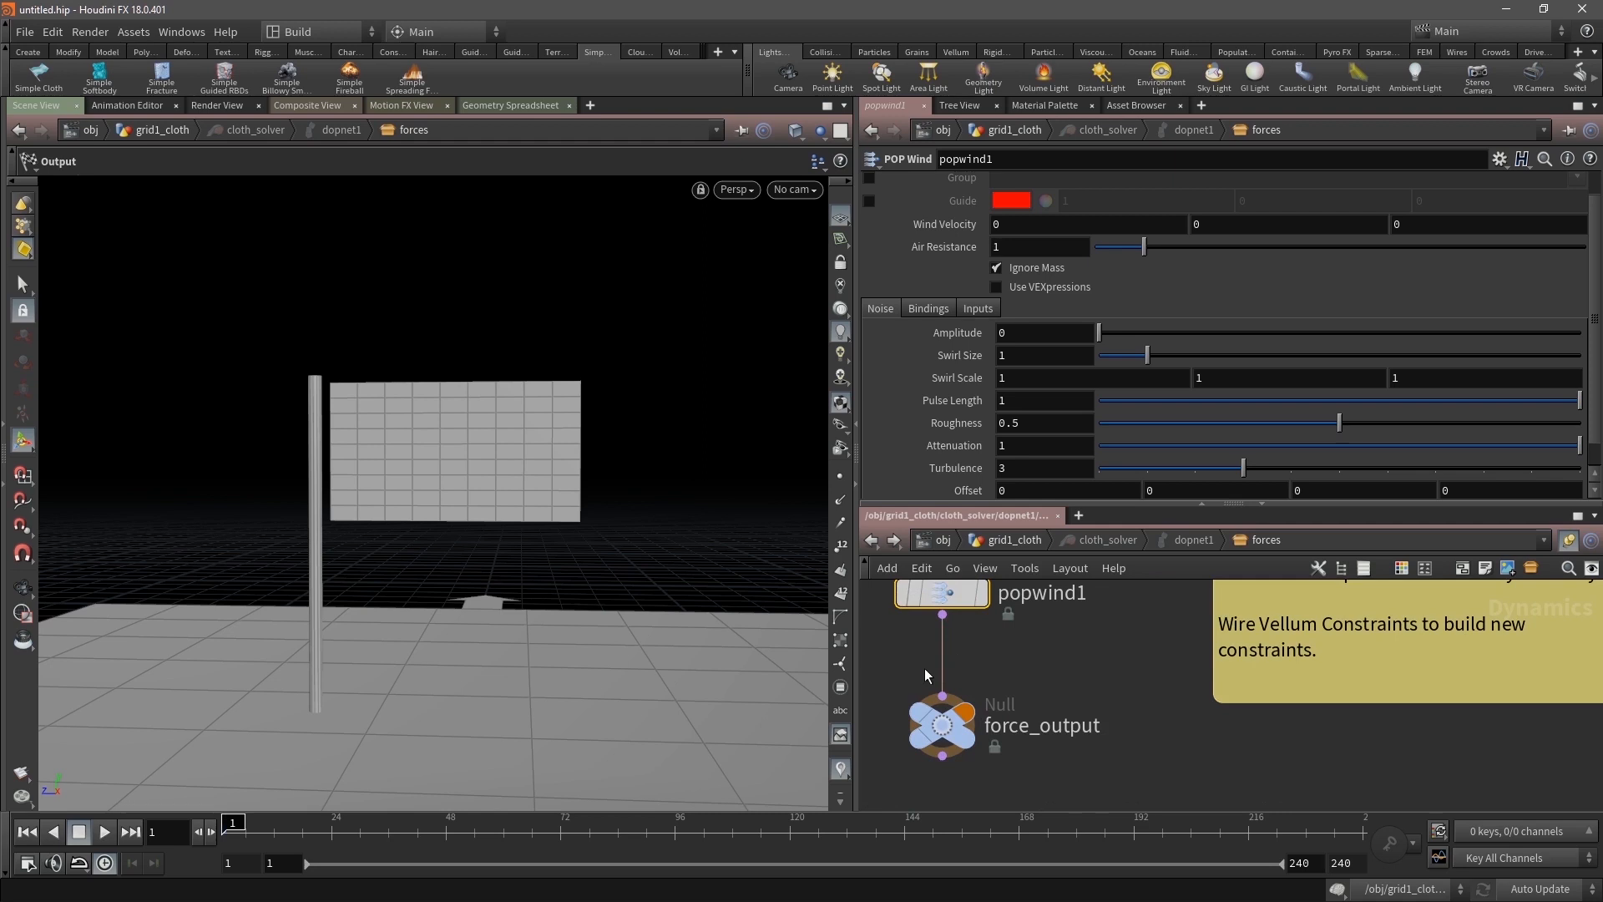
pyautogui.moveTo(1077, 656); pyautogui.dragTo(1106, 722, button='middle')
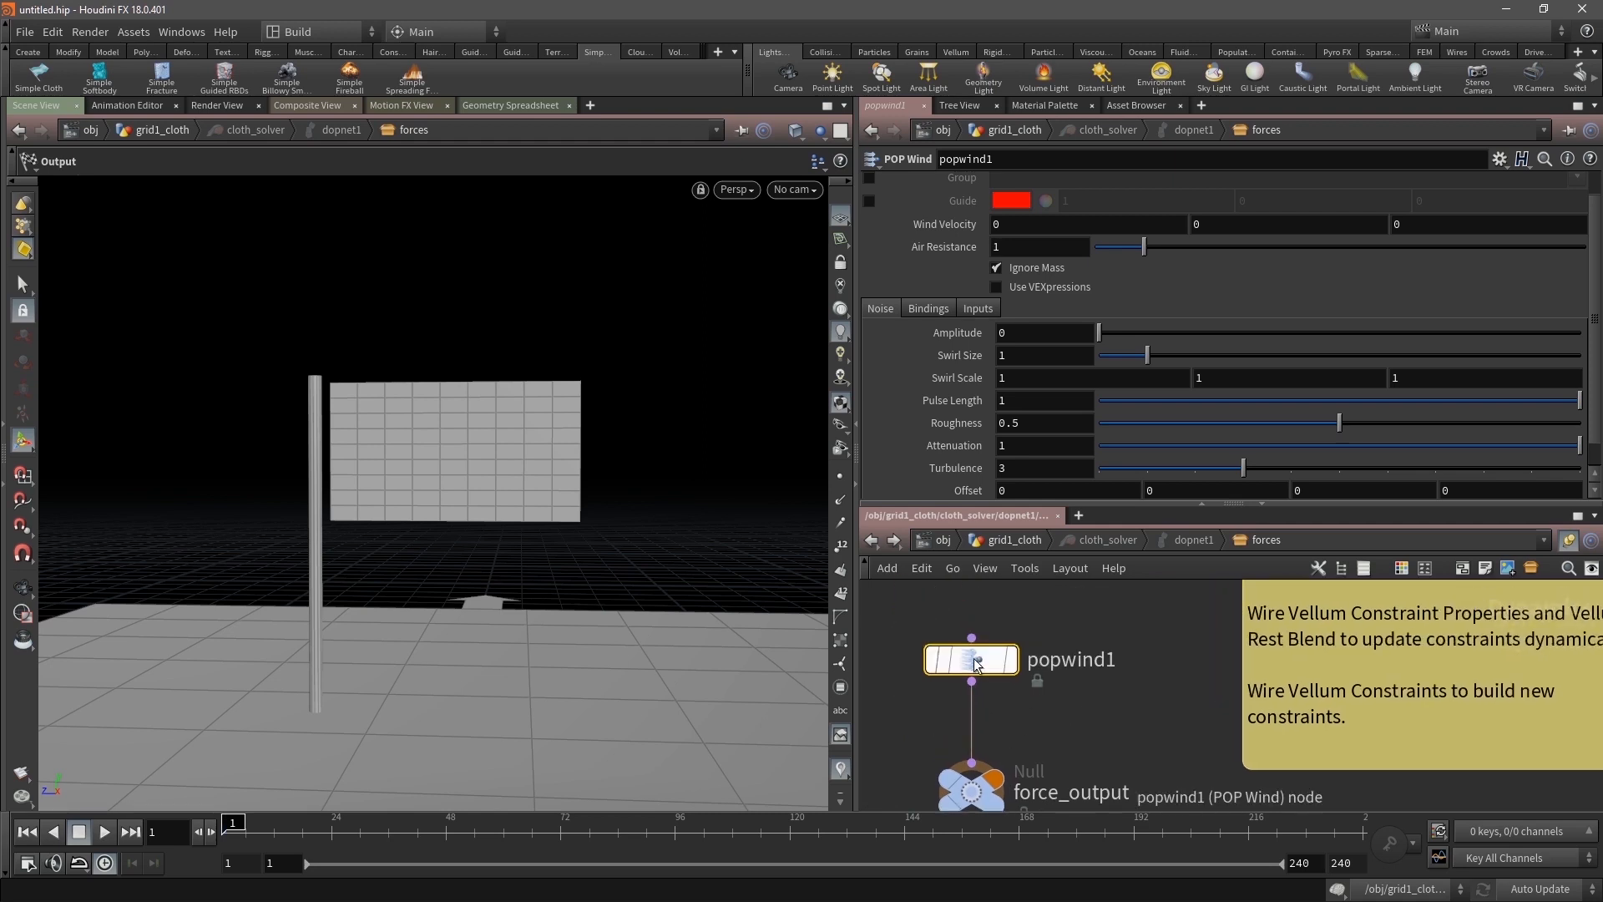
# Set the Y component of popwind1's Wind Velocity to 5
pyautogui.click(1243, 224)
pyautogui.write('5')
pyautogui.press('Return')
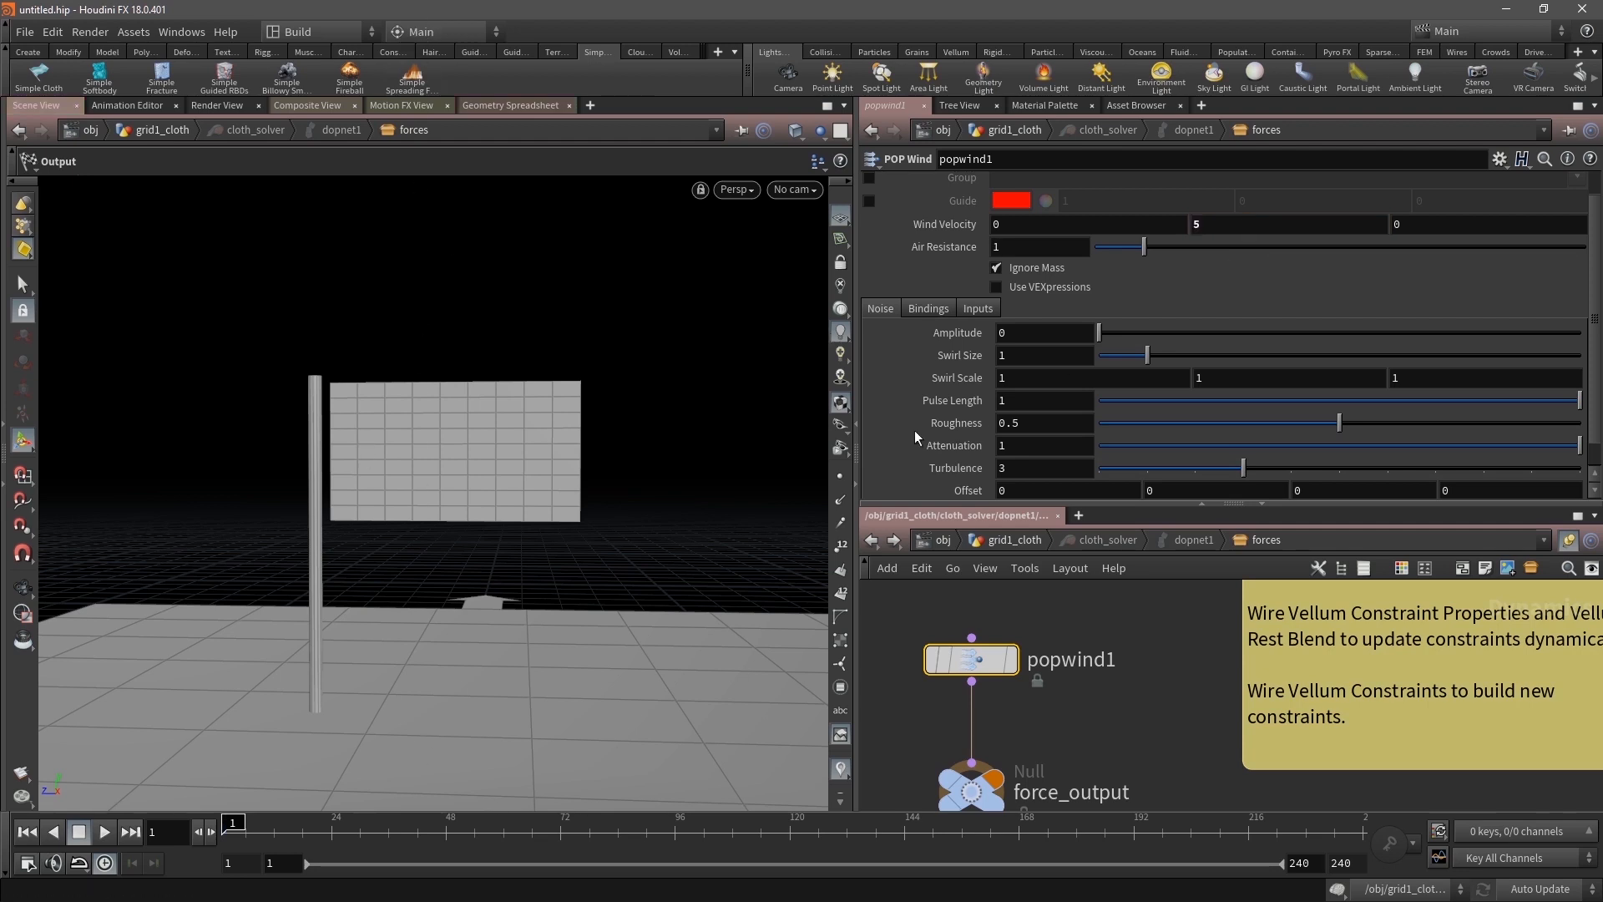
# Set popwind1's noise Amplitude to 2
pyautogui.click(1014, 333)
pyautogui.write('2')
pyautogui.press('Return')
pyautogui.click(1185, 625)
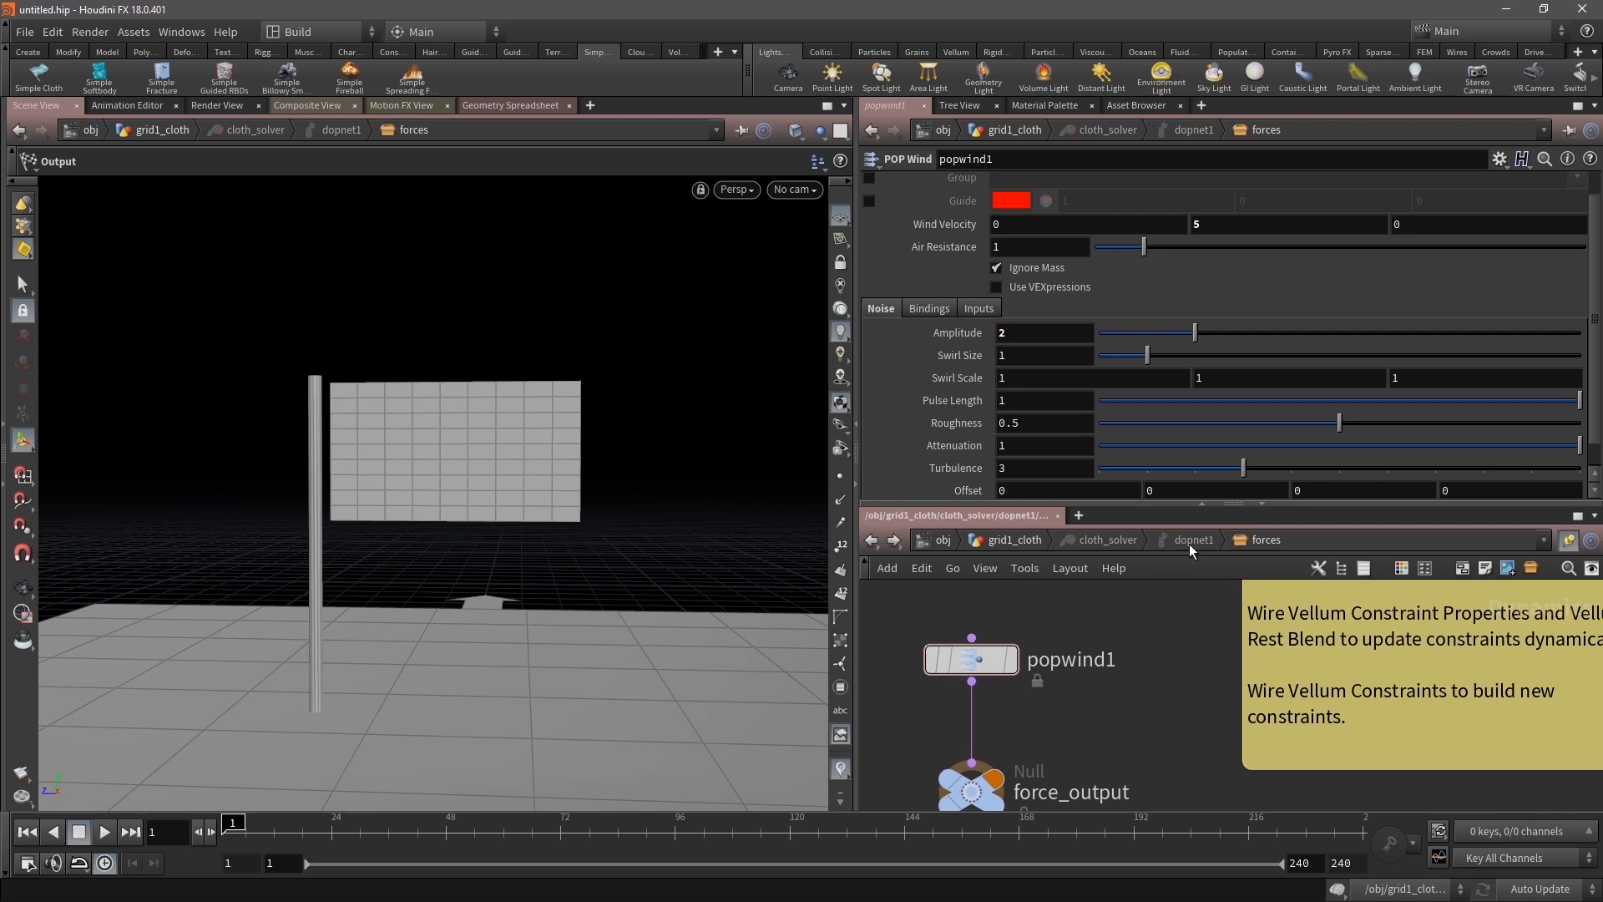
# Return to the grid1_cloth level, select merge1, play the flag simulation, then stop and rewind it to frame 1
pyautogui.click(1034, 545)
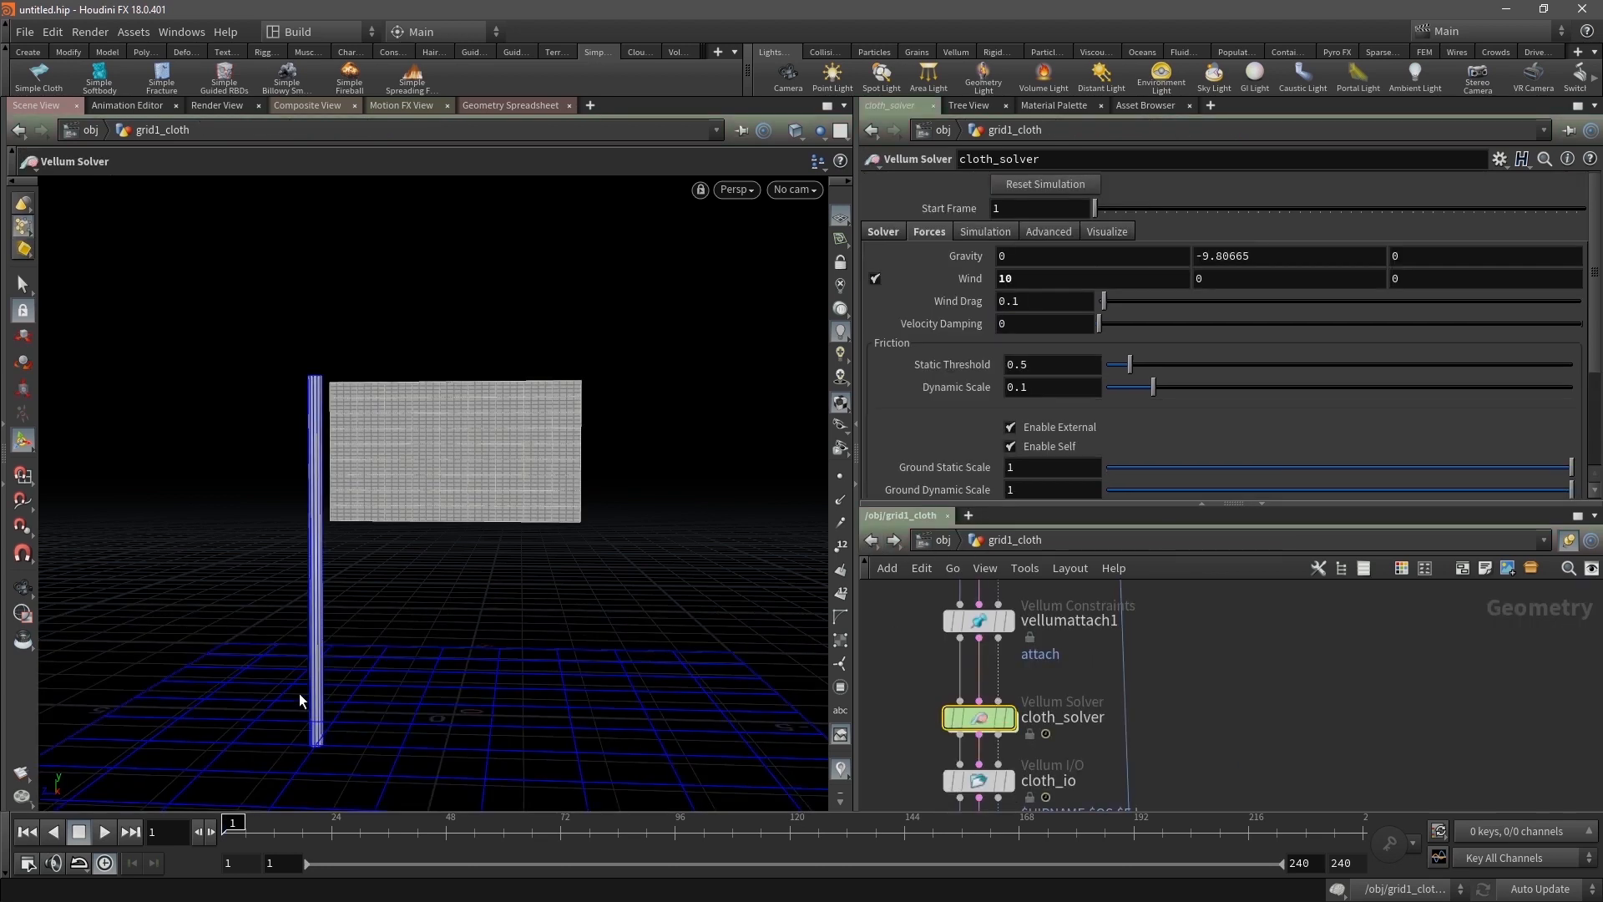
pyautogui.moveTo(1201, 718); pyautogui.dragTo(1161, 468, button='middle')
pyautogui.click(1090, 733)
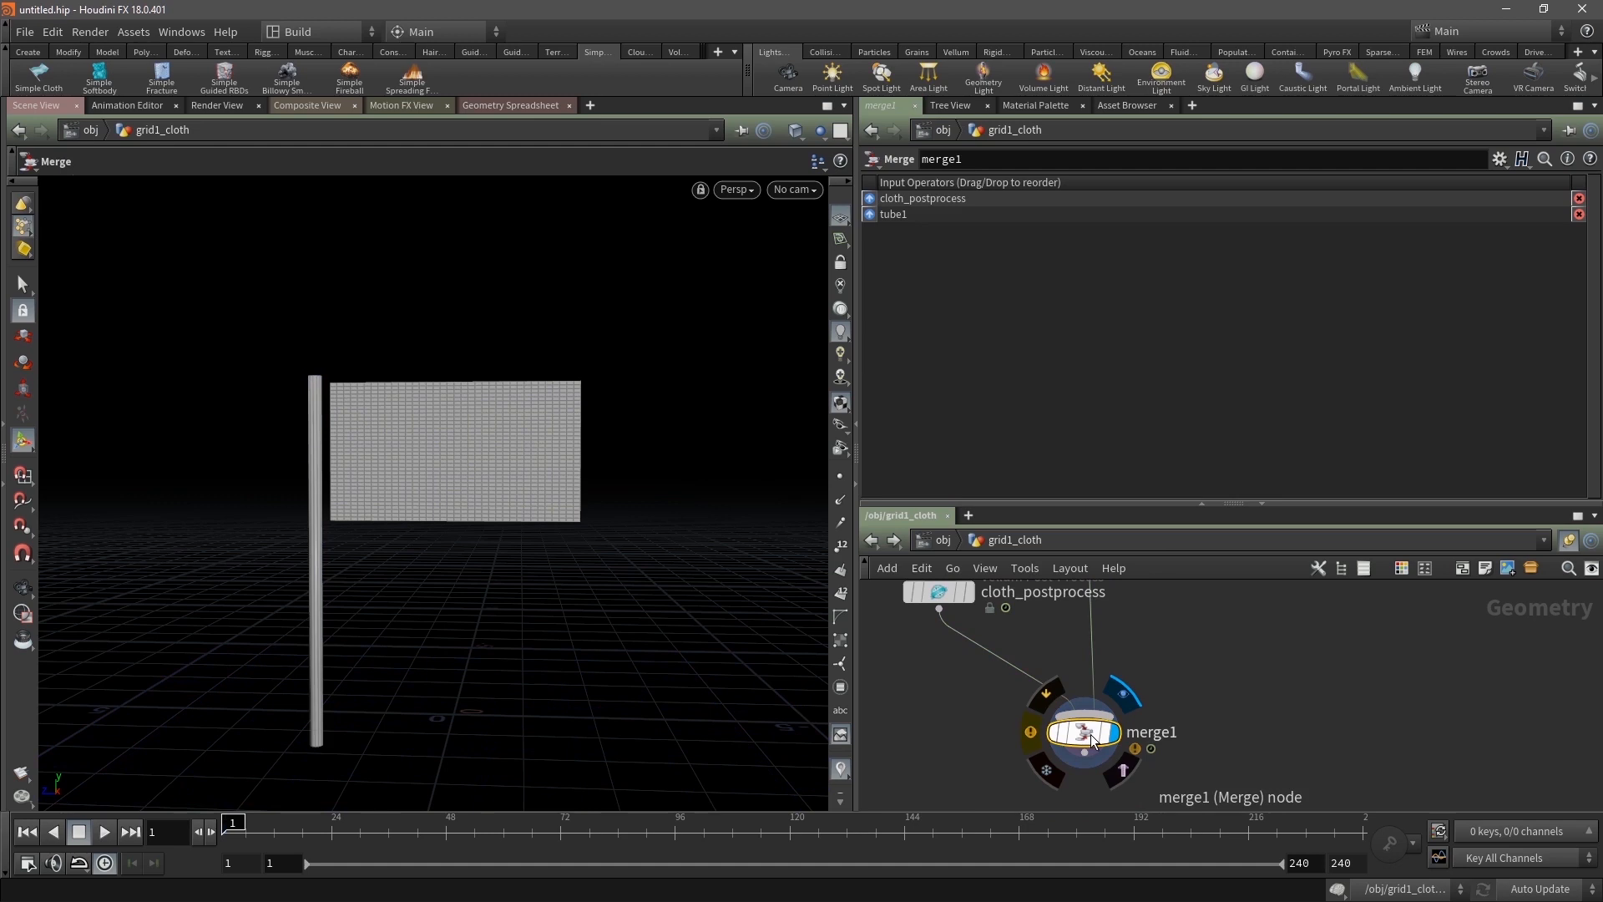
pyautogui.click(110, 833)
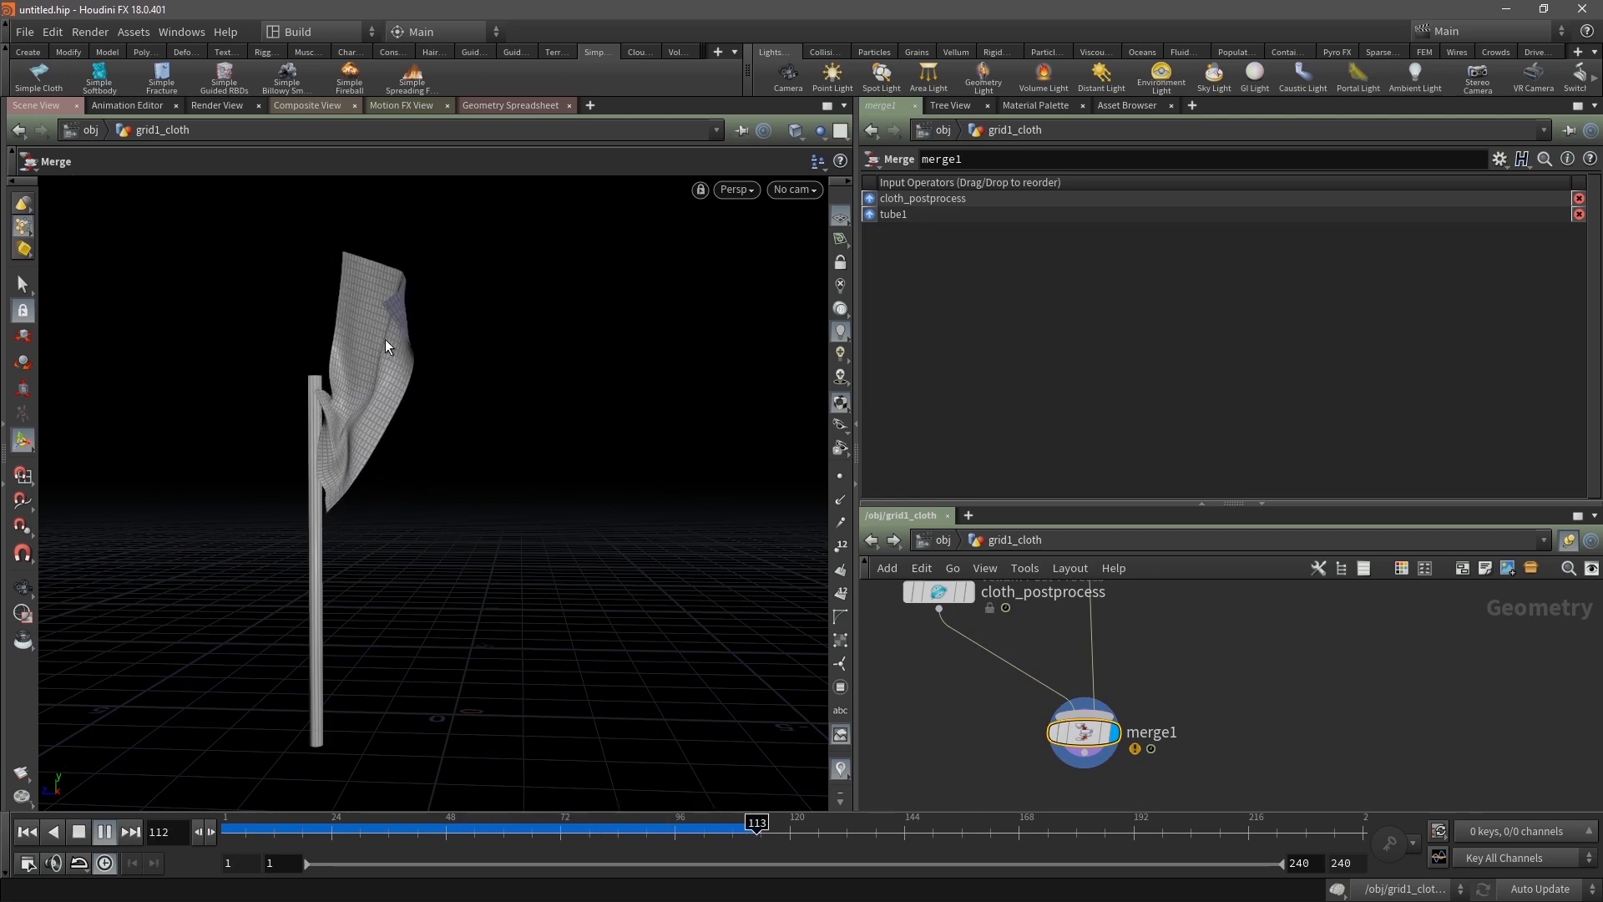
pyautogui.click(77, 834)
pyautogui.click(30, 832)
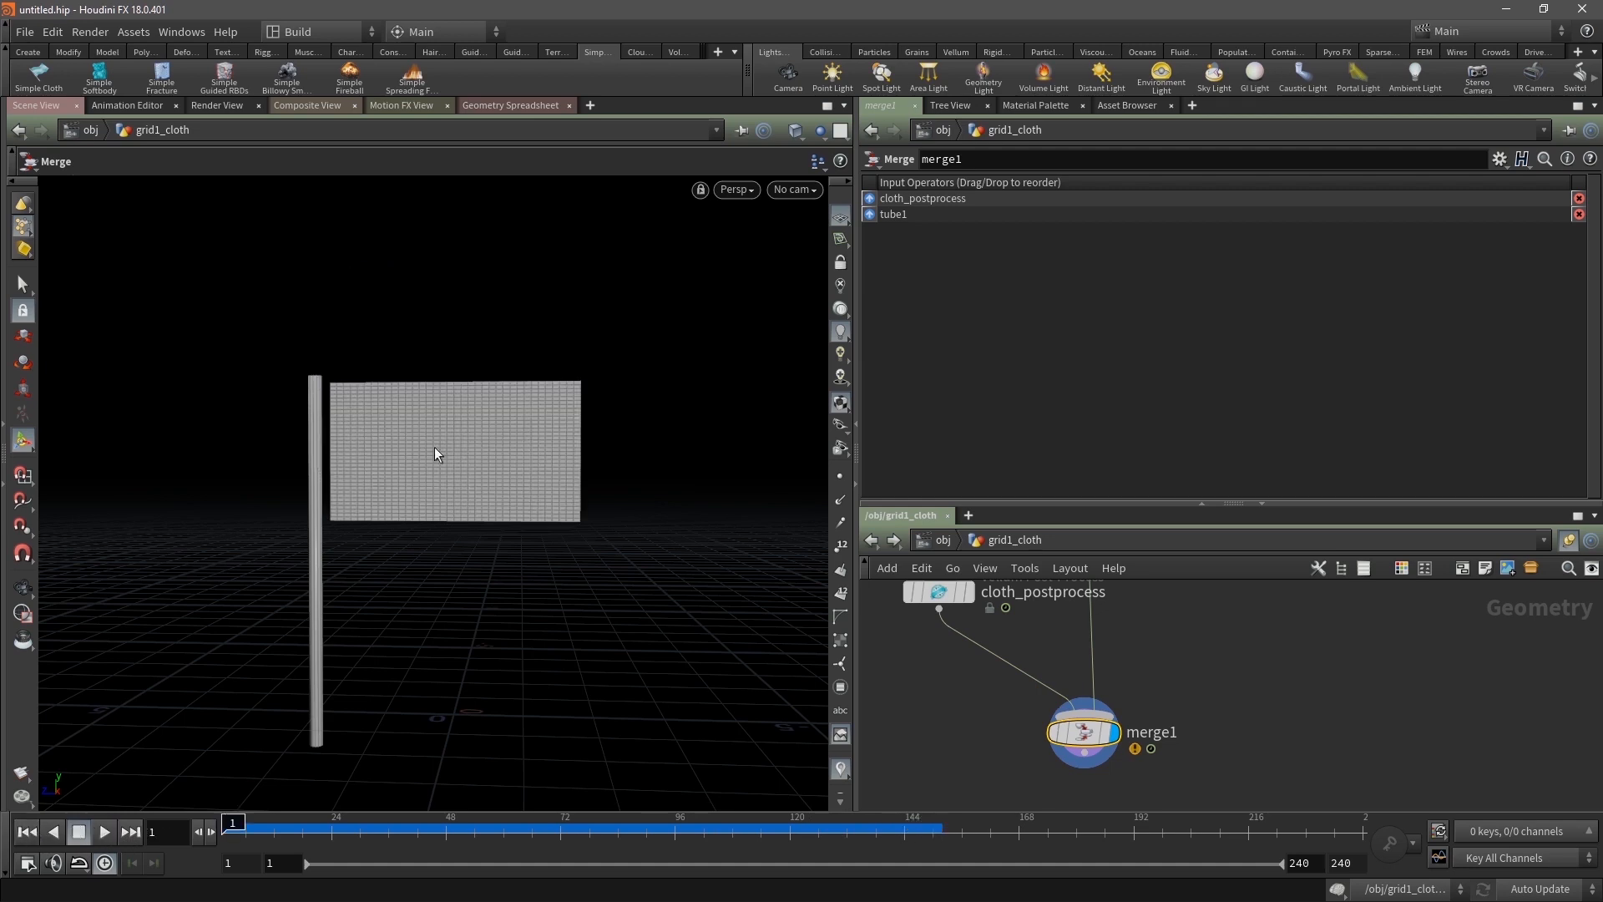
# Look at popwind1 and the sticky note inside cloth_solver's forces network, then return to the grid1_cloth level
pyautogui.moveTo(1204, 643); pyautogui.dragTo(1284, 808, button='middle')
pyautogui.moveTo(912, 633); pyautogui.dragTo(886, 703, button='middle')
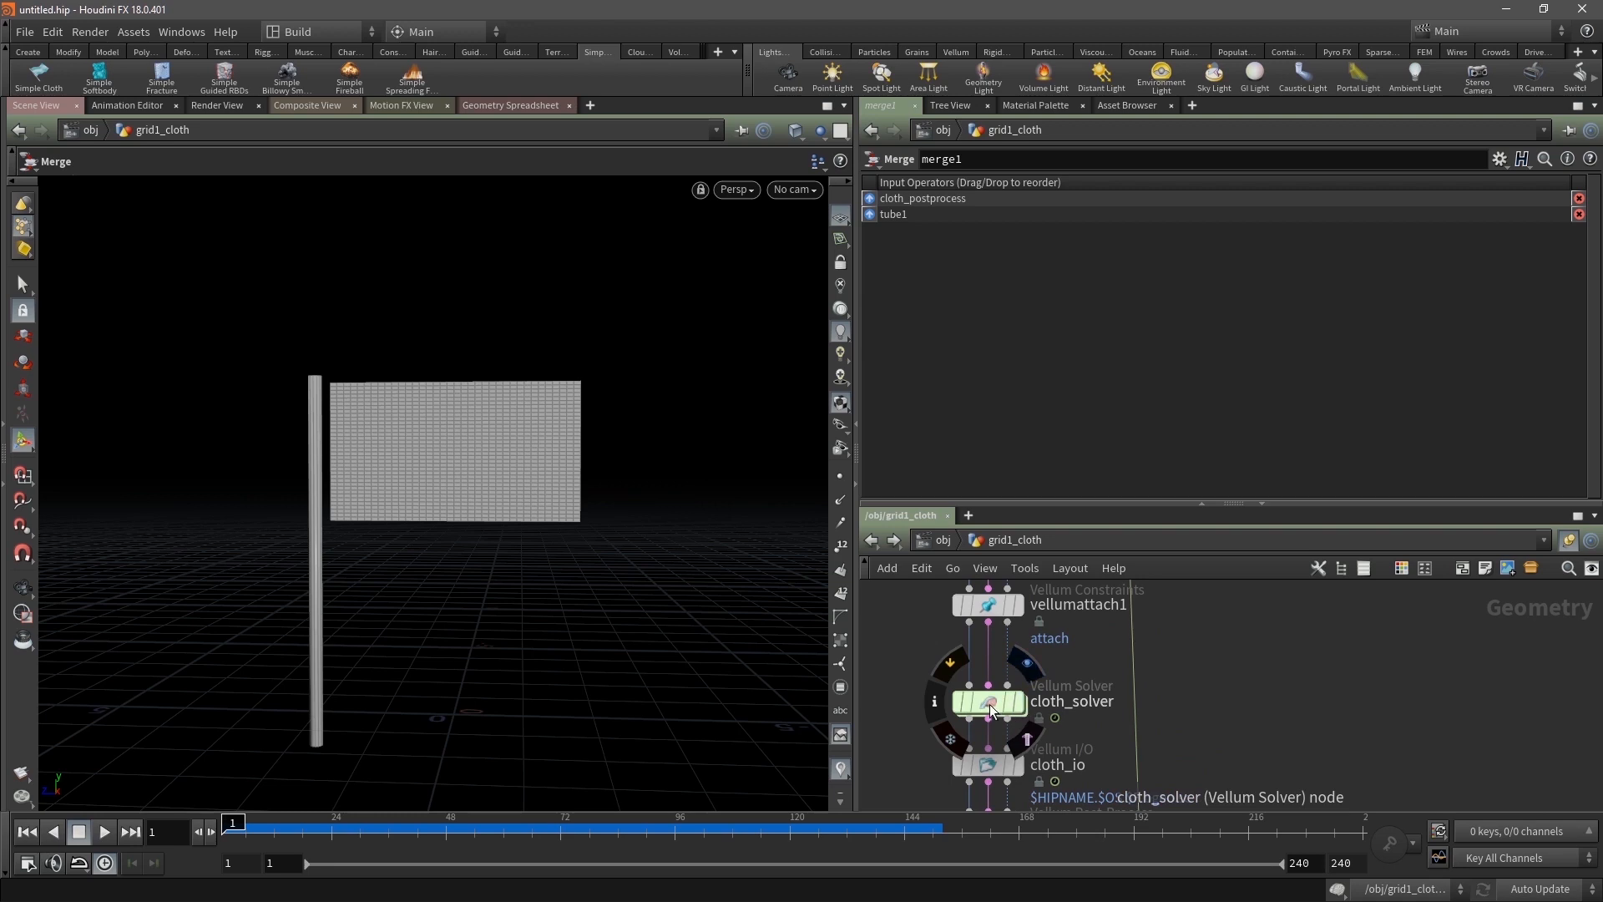
pyautogui.moveTo(991, 701); pyautogui.dragTo(989, 685)
pyautogui.doubleClick(990, 685)
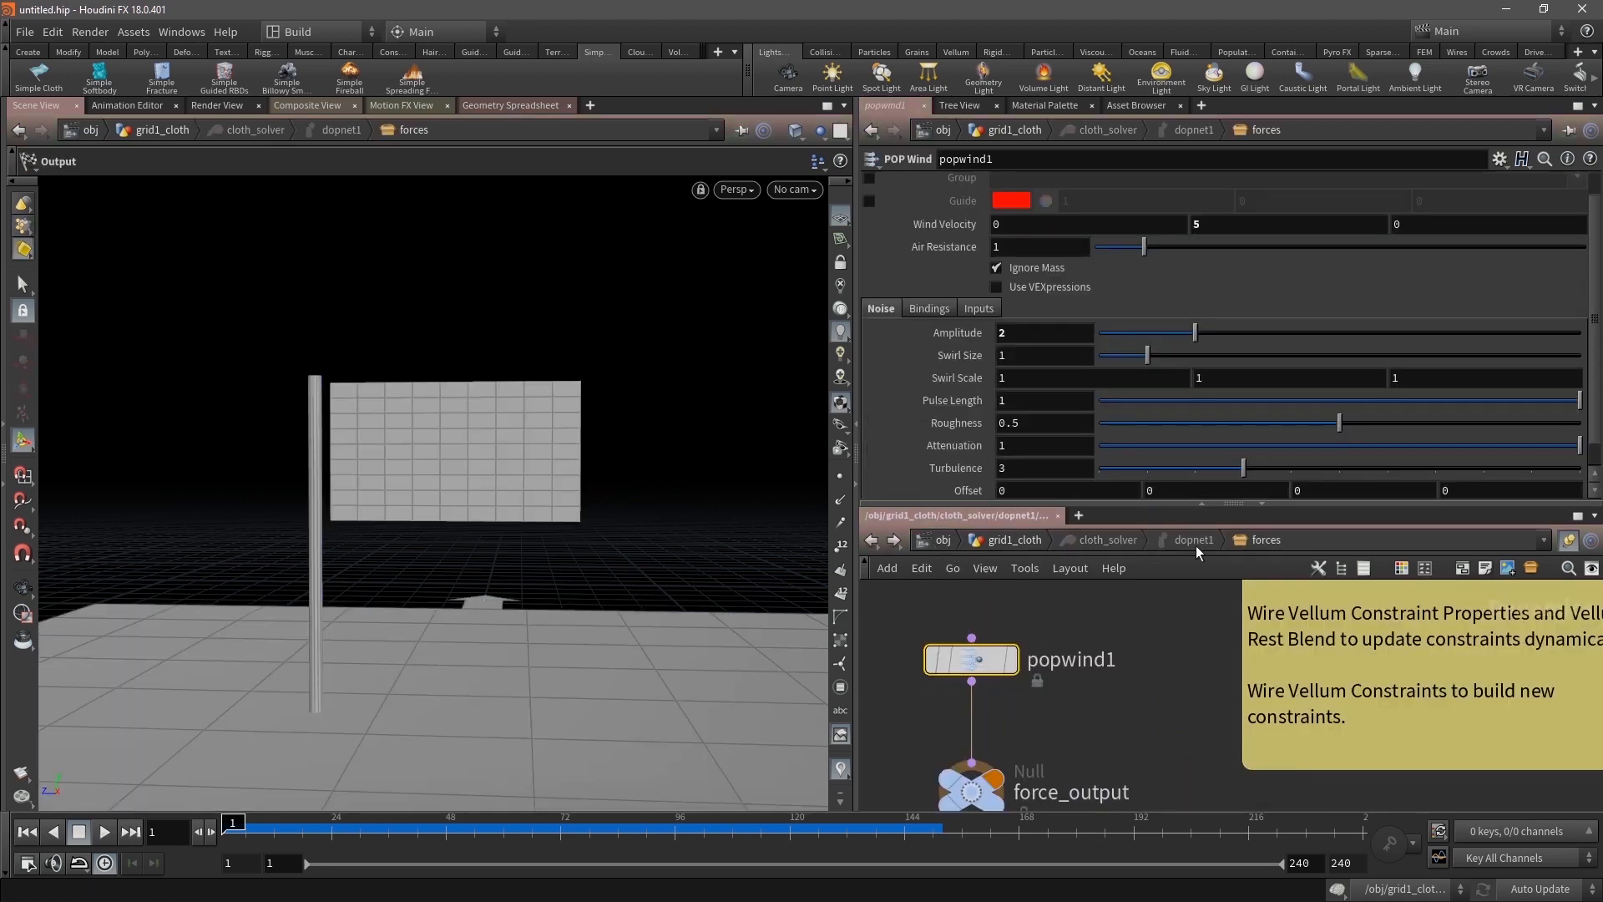
pyautogui.scroll(-5, 1079, 618)
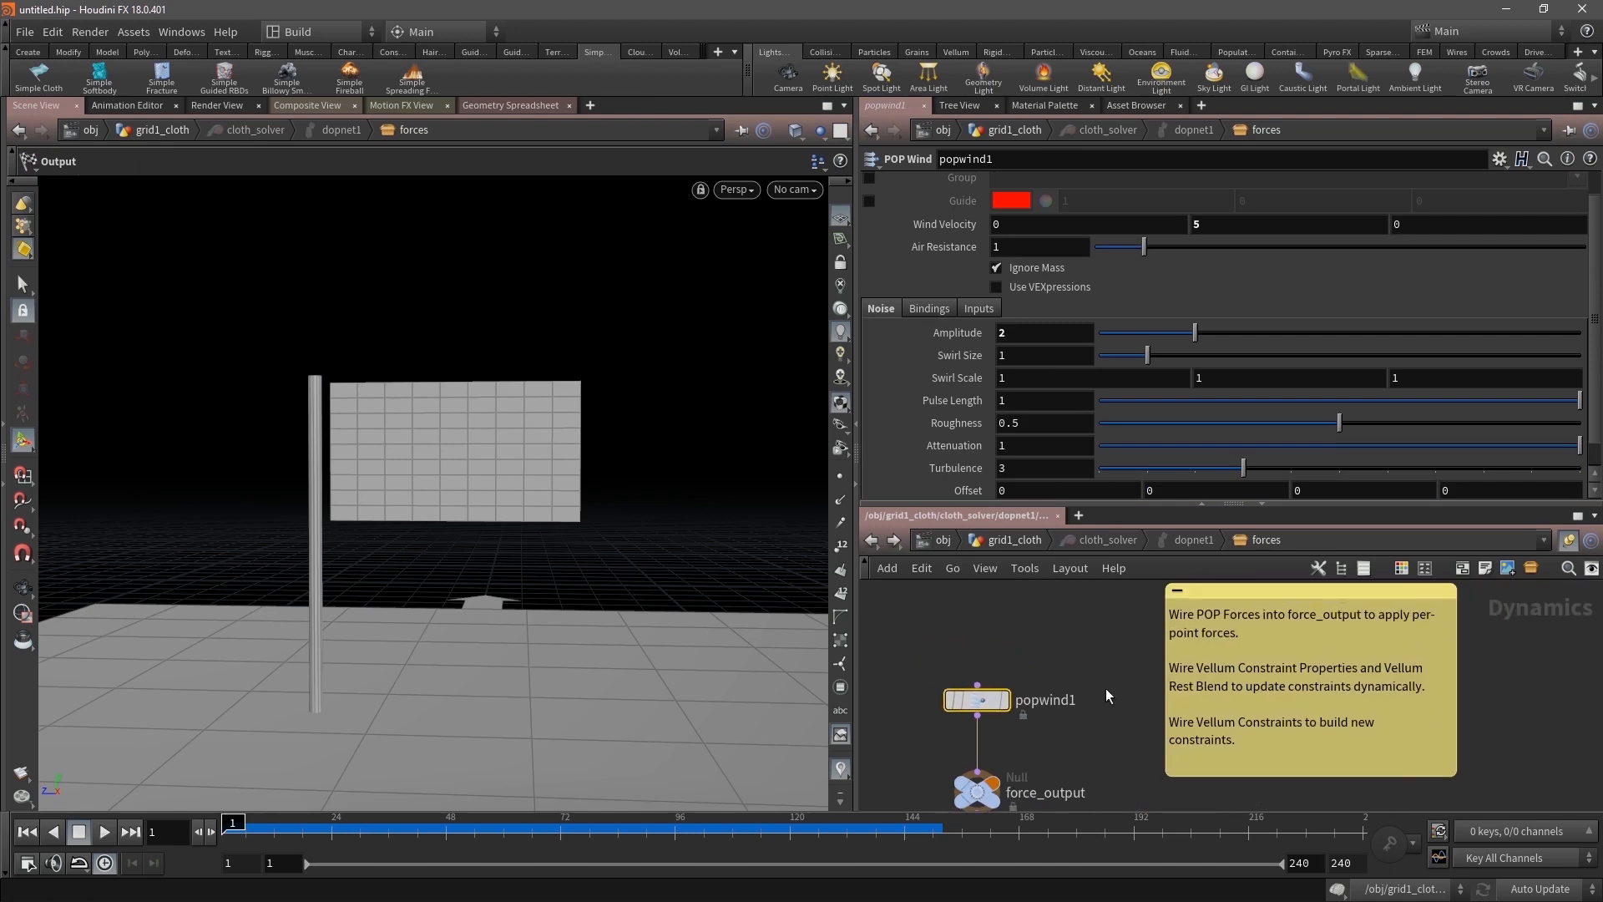
pyautogui.click(1304, 674)
pyautogui.click(1434, 720)
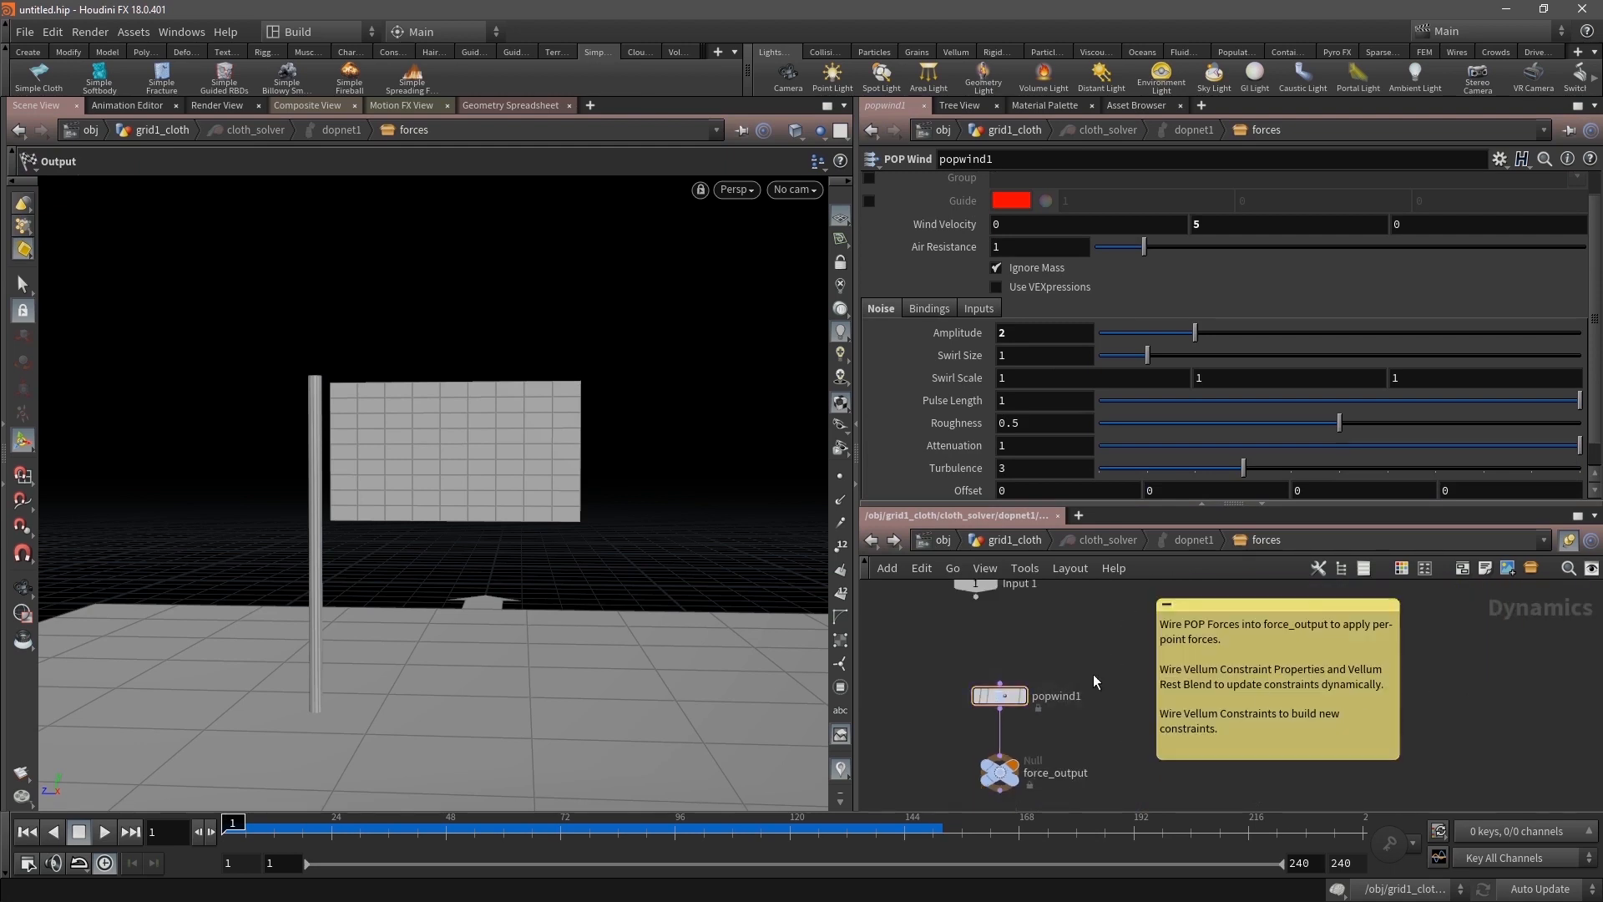
pyautogui.click(1014, 540)
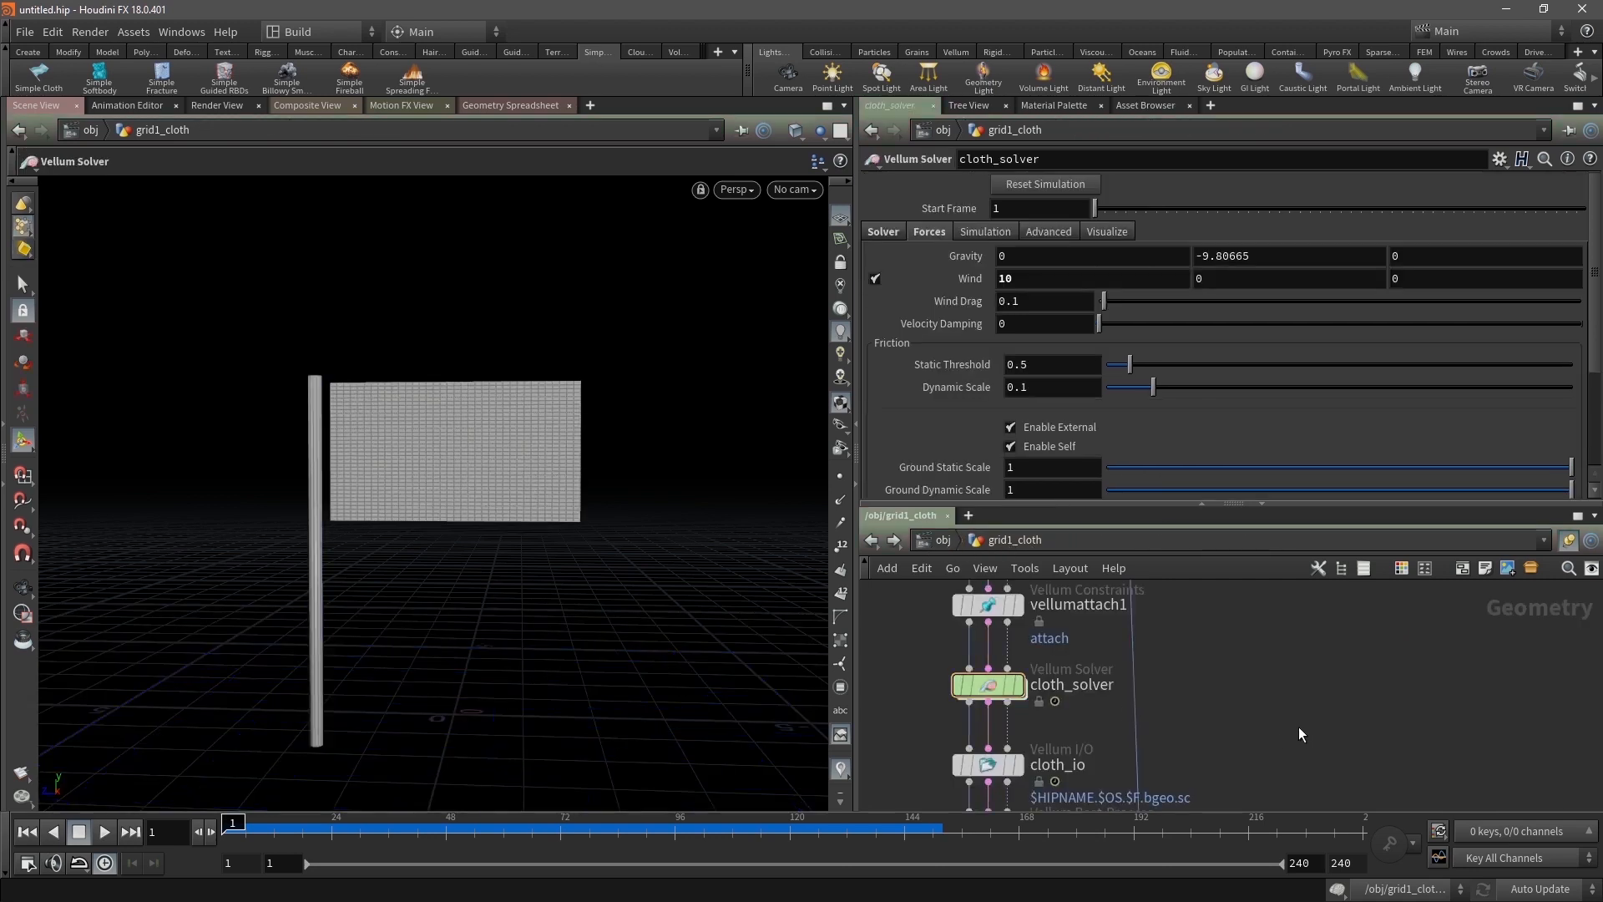
# Unlock the cloth_solver node with Allow Editing of Contents
pyautogui.rightClick(989, 688)
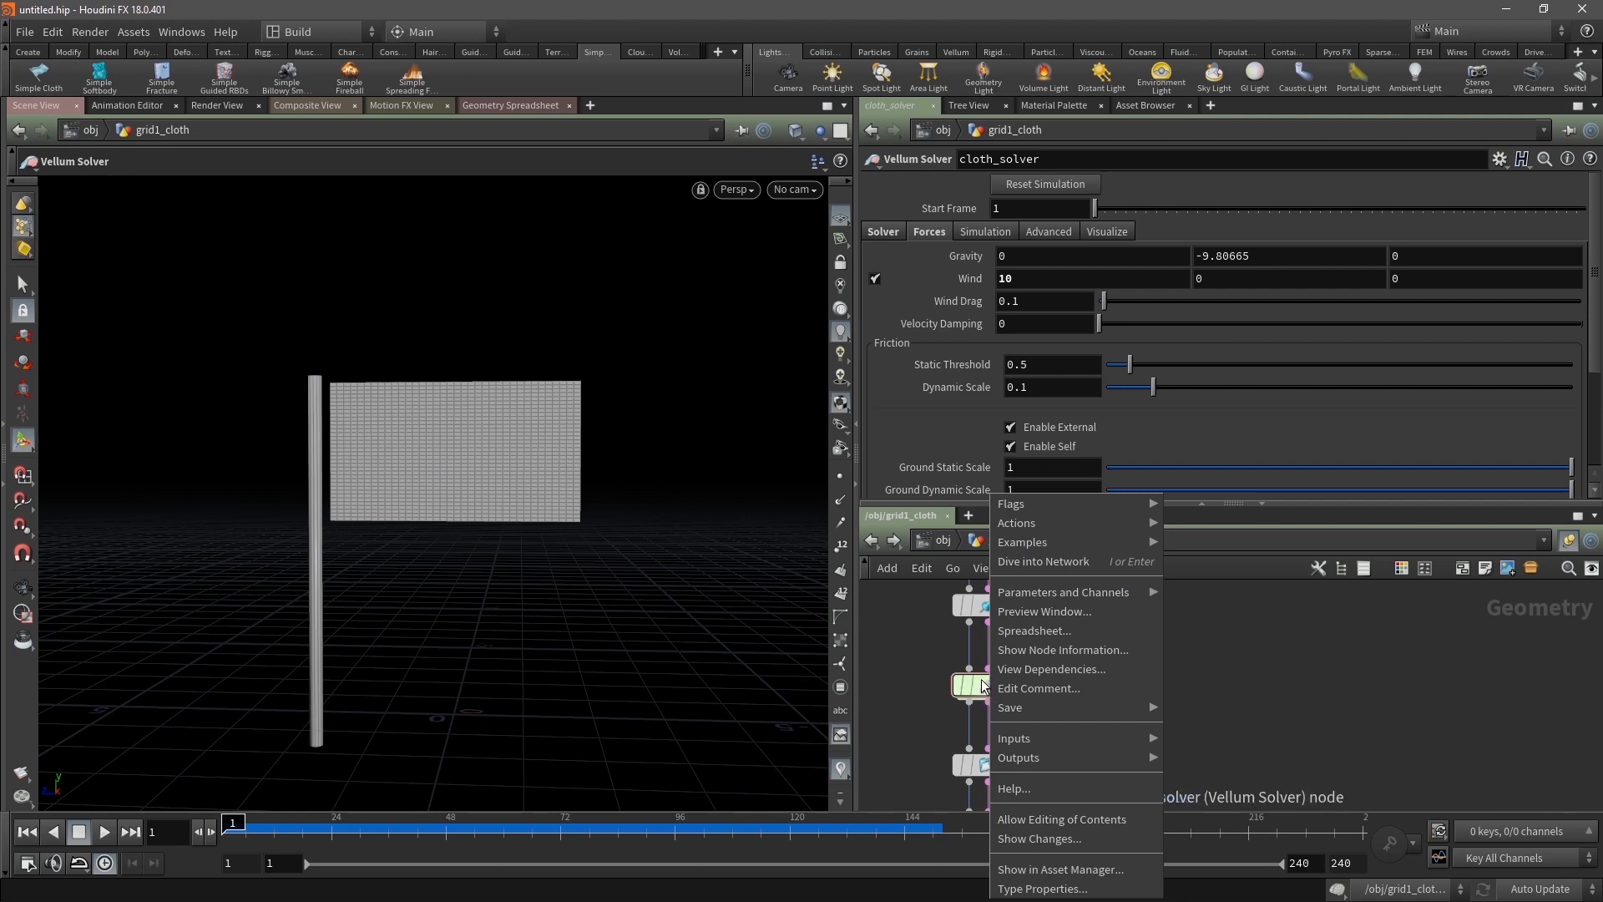
pyautogui.click(982, 679)
pyautogui.moveTo(987, 686)
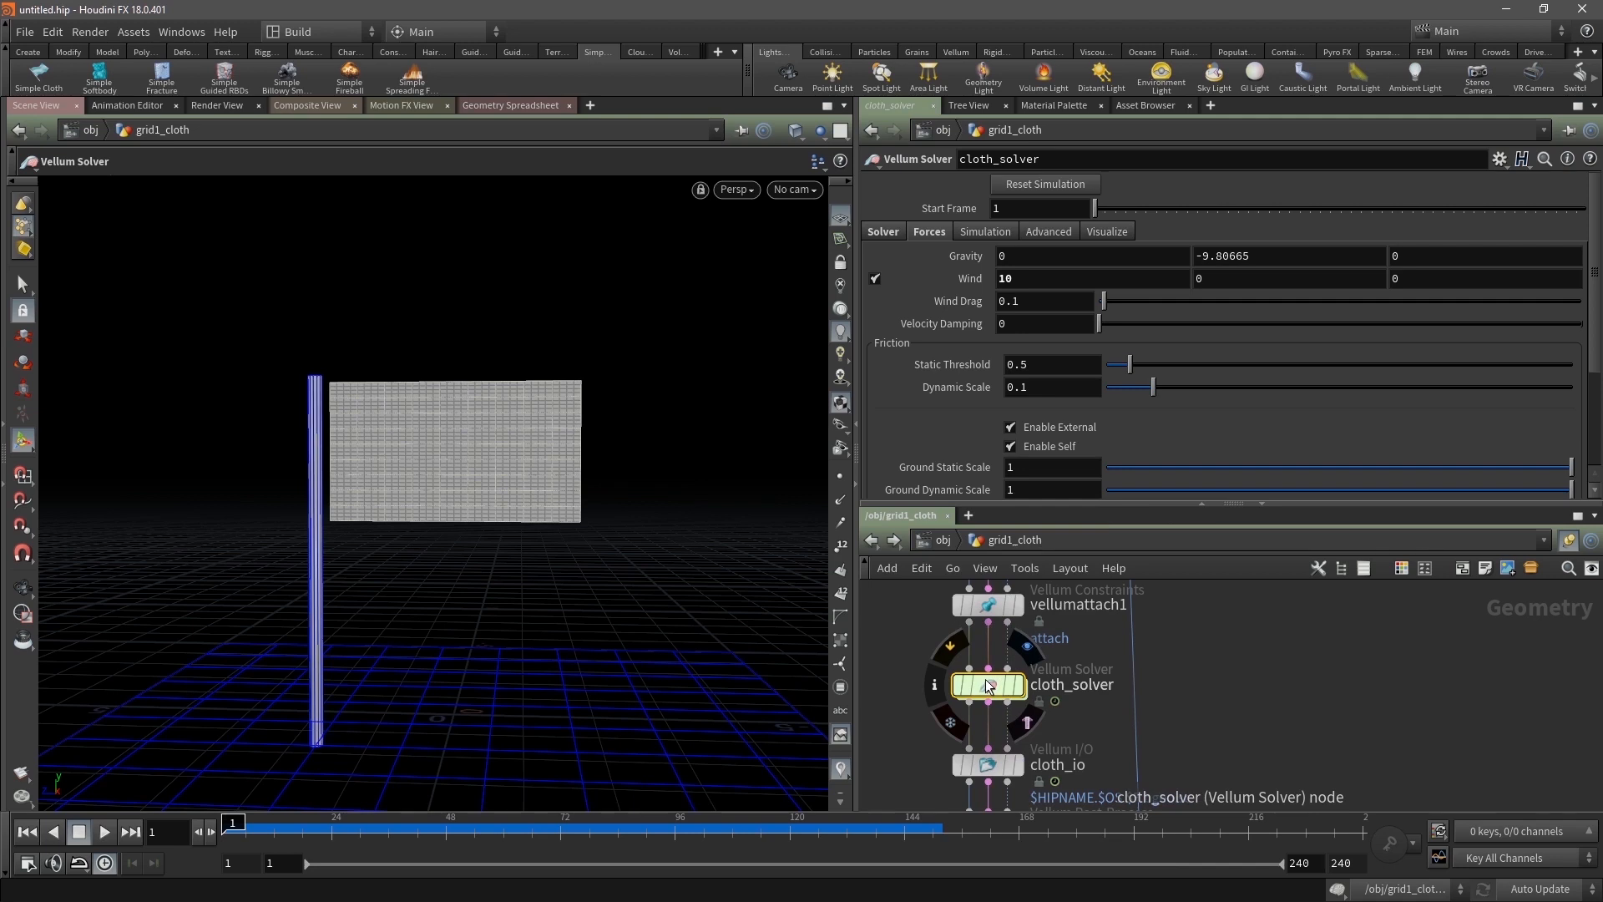
pyautogui.rightClick(988, 686)
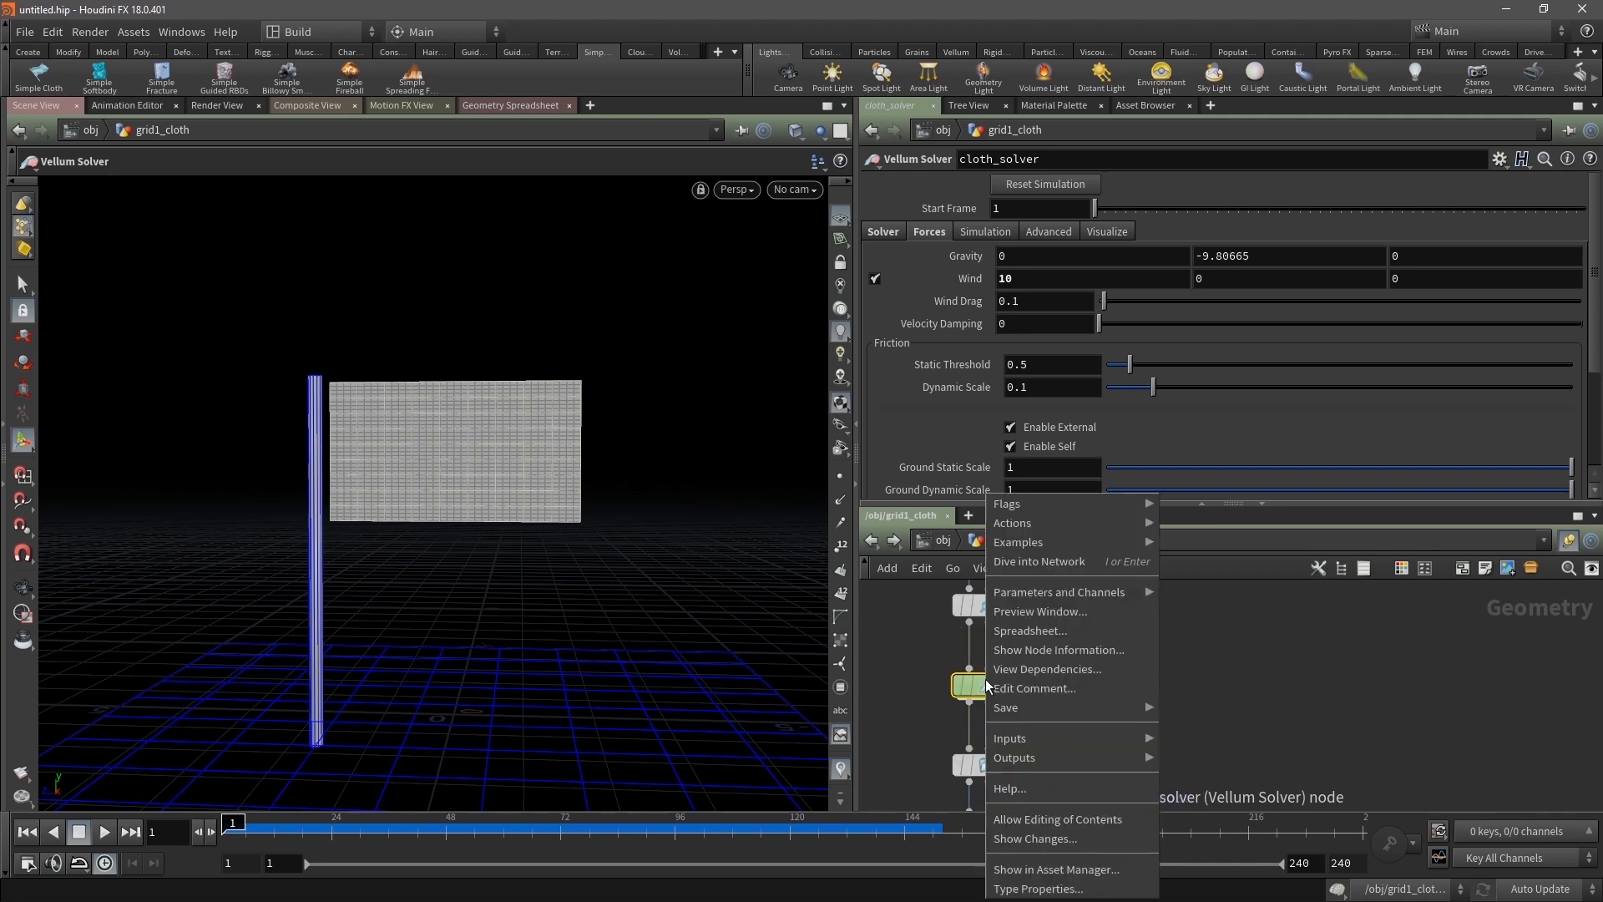
pyautogui.click(1040, 822)
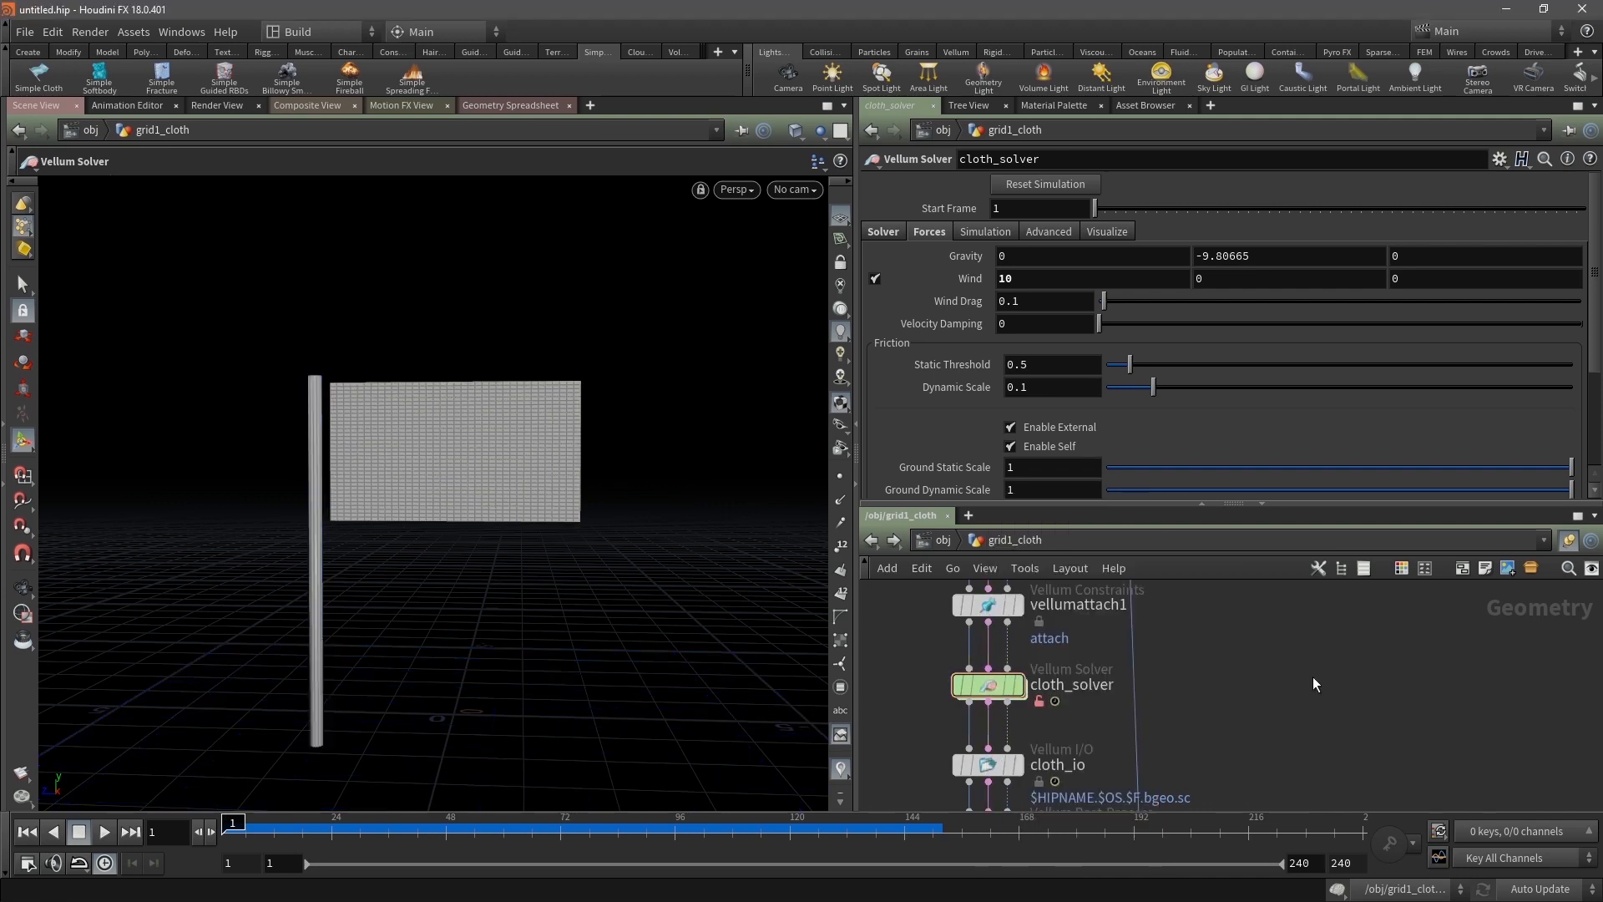
# Go inside cloth_solver and examine its internal node network to locate dopnet1
pyautogui.moveTo(989, 689)
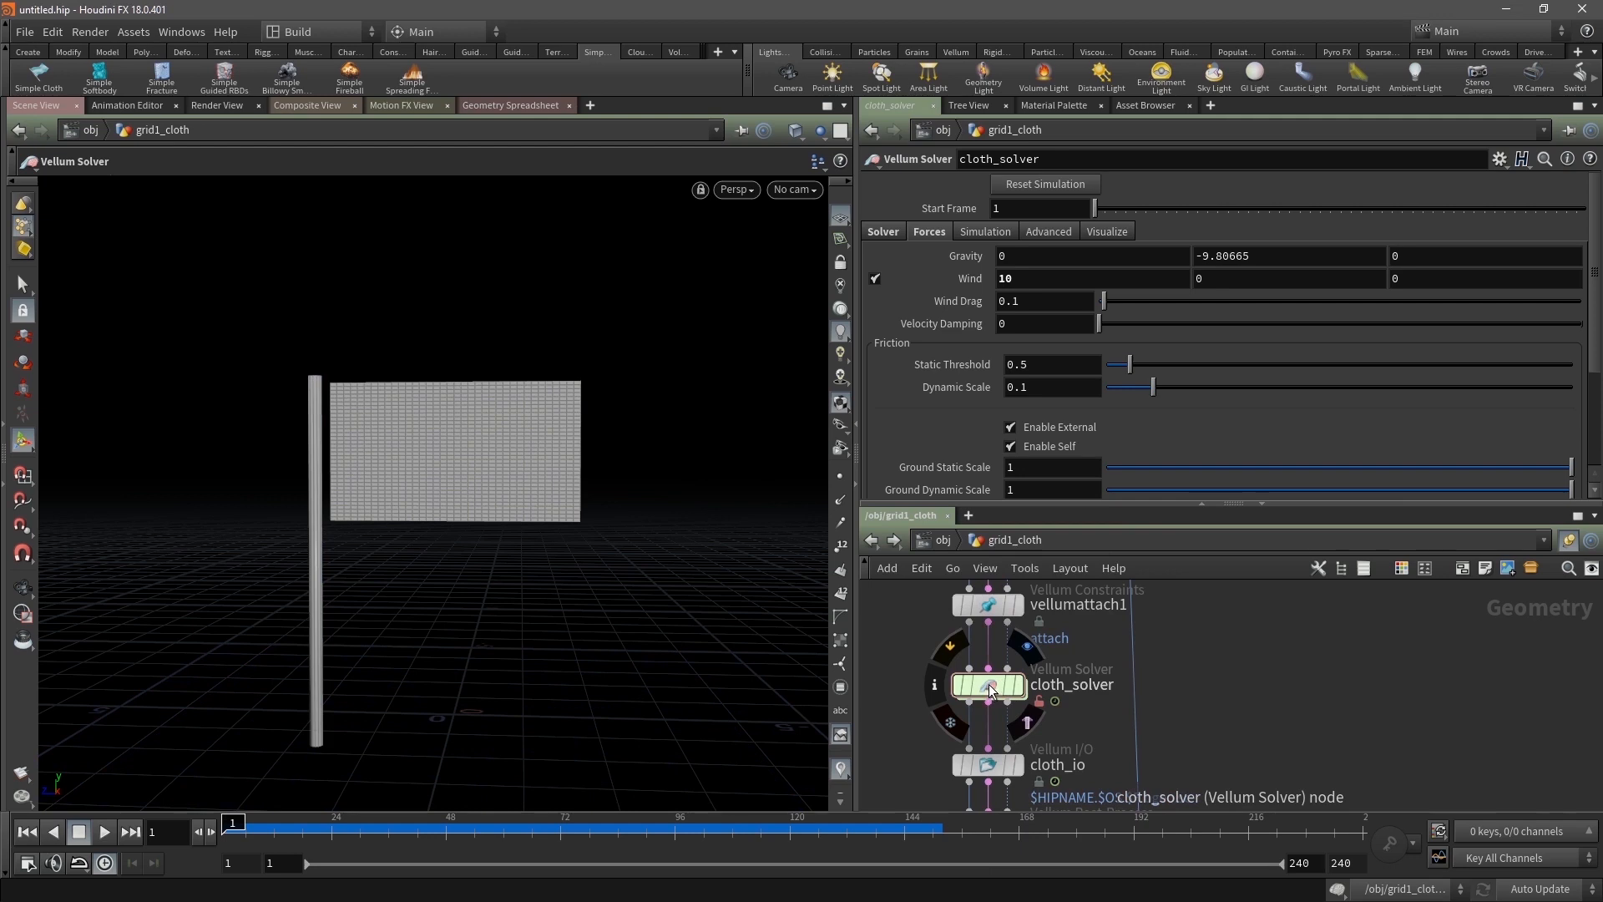
pyautogui.doubleClick(990, 685)
pyautogui.moveTo(1242, 705); pyautogui.dragTo(1060, 808, button='middle')
pyautogui.scroll(6, 1060, 691)
pyautogui.moveTo(931, 673); pyautogui.dragTo(969, 769, button='middle')
pyautogui.moveTo(1163, 664); pyautogui.dragTo(1084, 508, button='middle')
pyautogui.moveTo(1352, 722); pyautogui.dragTo(1364, 633, button='middle')
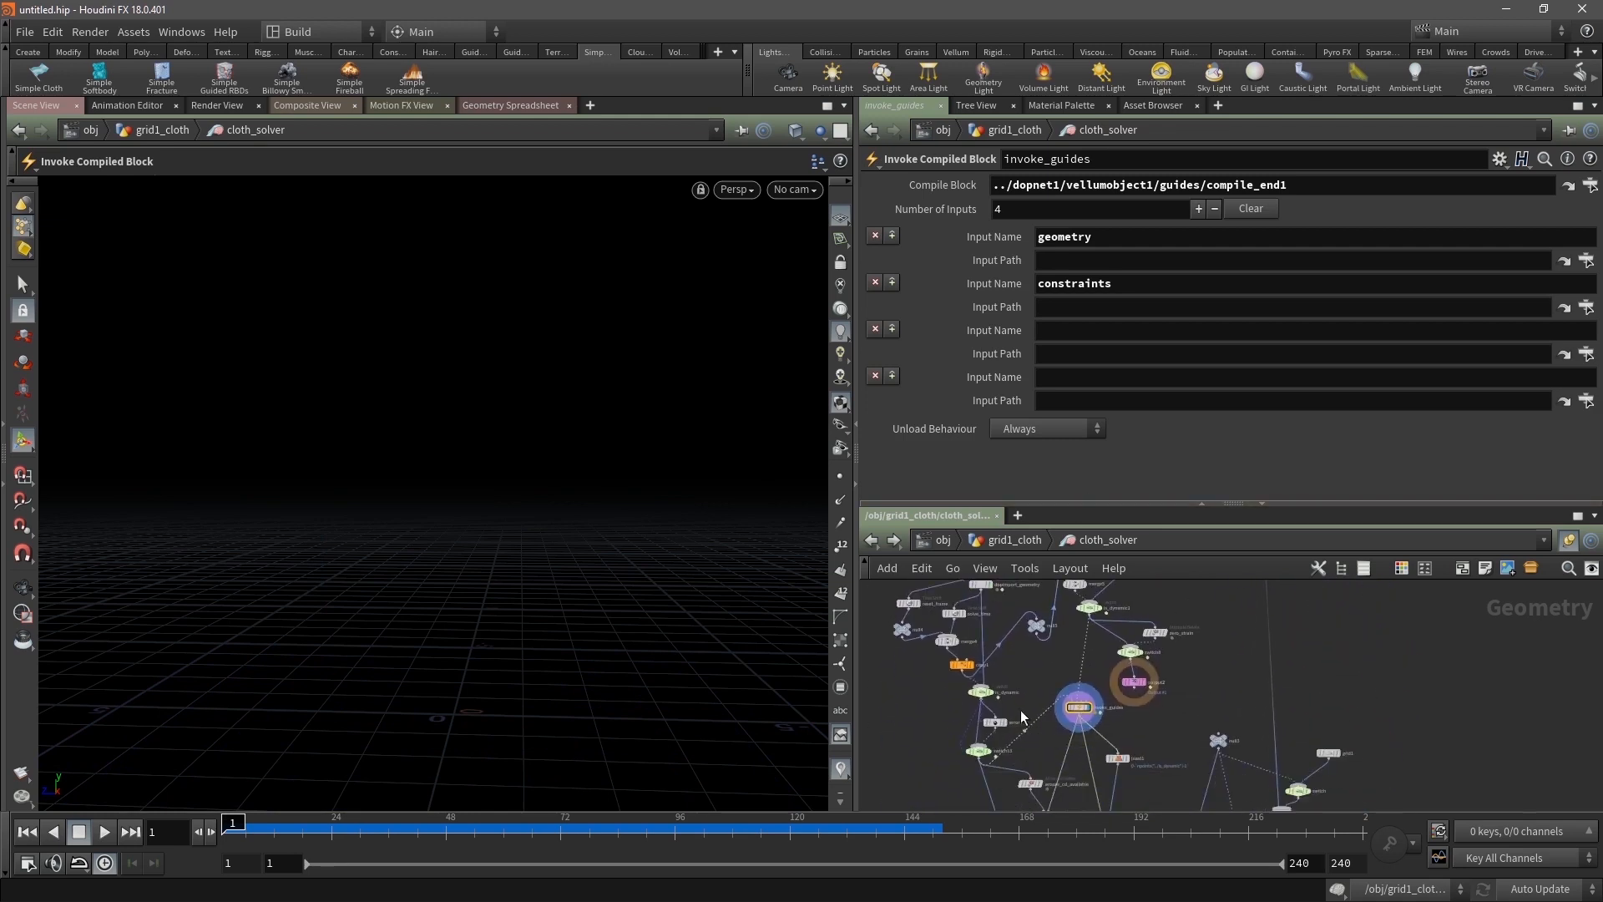
pyautogui.scroll(4, 1012, 701)
pyautogui.moveTo(1259, 772); pyautogui.dragTo(1194, 558, button='middle')
pyautogui.moveTo(1188, 725); pyautogui.dragTo(1030, 607, button='middle')
pyautogui.moveTo(1059, 768); pyautogui.dragTo(1056, 588, button='middle')
pyautogui.moveTo(1027, 693); pyautogui.dragTo(1192, 618, button='middle')
pyautogui.moveTo(877, 739); pyautogui.dragTo(898, 797, button='middle')
pyautogui.moveTo(916, 589); pyautogui.dragTo(924, 780, button='middle')
pyautogui.moveTo(1034, 630); pyautogui.dragTo(1055, 745, button='middle')
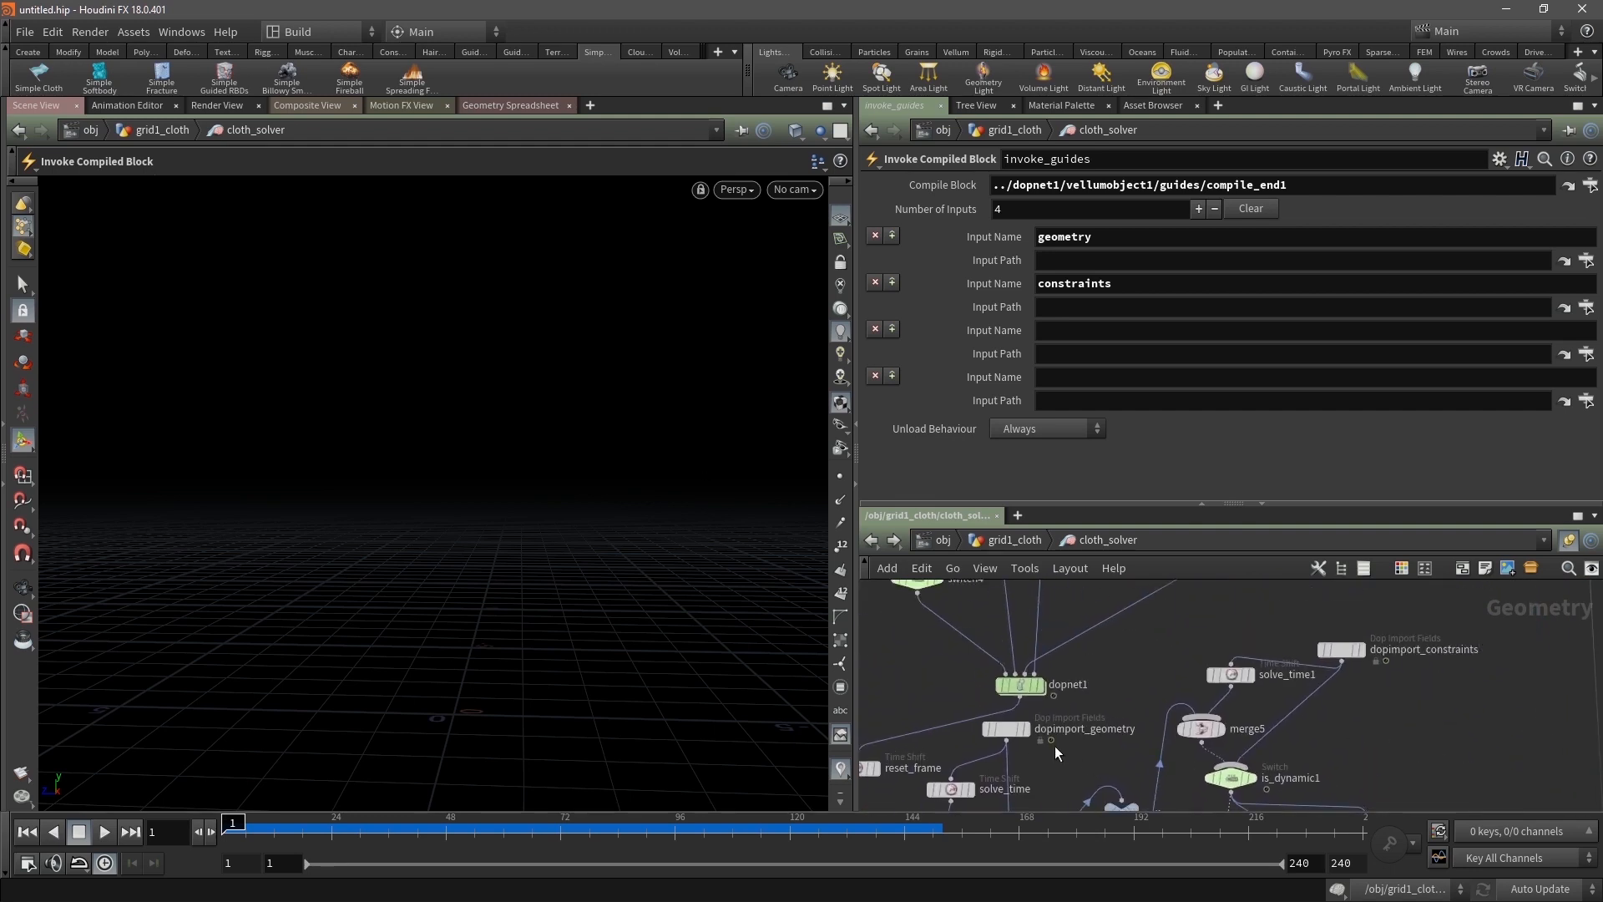
# Open dopnet1, find its forces subnetwork, and look inside at the popwind1 node wired to force_output
pyautogui.doubleClick(1019, 683)
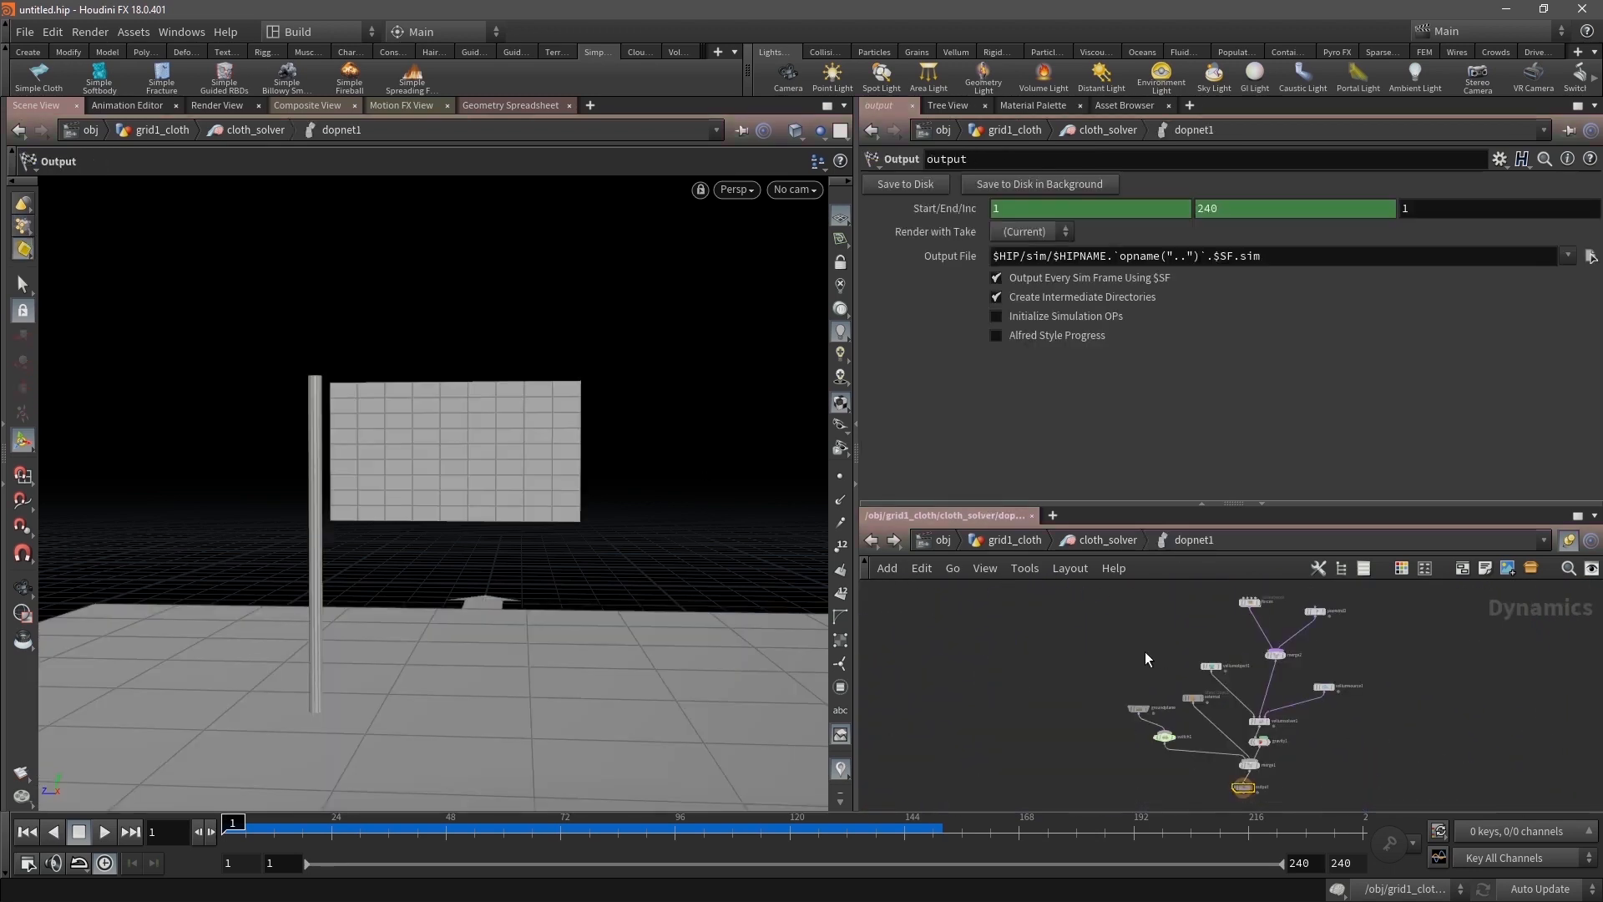
pyautogui.moveTo(1145, 652); pyautogui.dragTo(980, 667, button='middle')
pyautogui.scroll(5, 1137, 704)
pyautogui.moveTo(1184, 649); pyautogui.dragTo(1175, 791, button='middle')
pyautogui.moveTo(1189, 690); pyautogui.dragTo(1178, 855, button='middle')
pyautogui.click(945, 739)
pyautogui.moveTo(895, 789); pyautogui.dragTo(1126, 752, button='middle')
pyautogui.moveTo(1172, 706); pyautogui.dragTo(1079, 733)
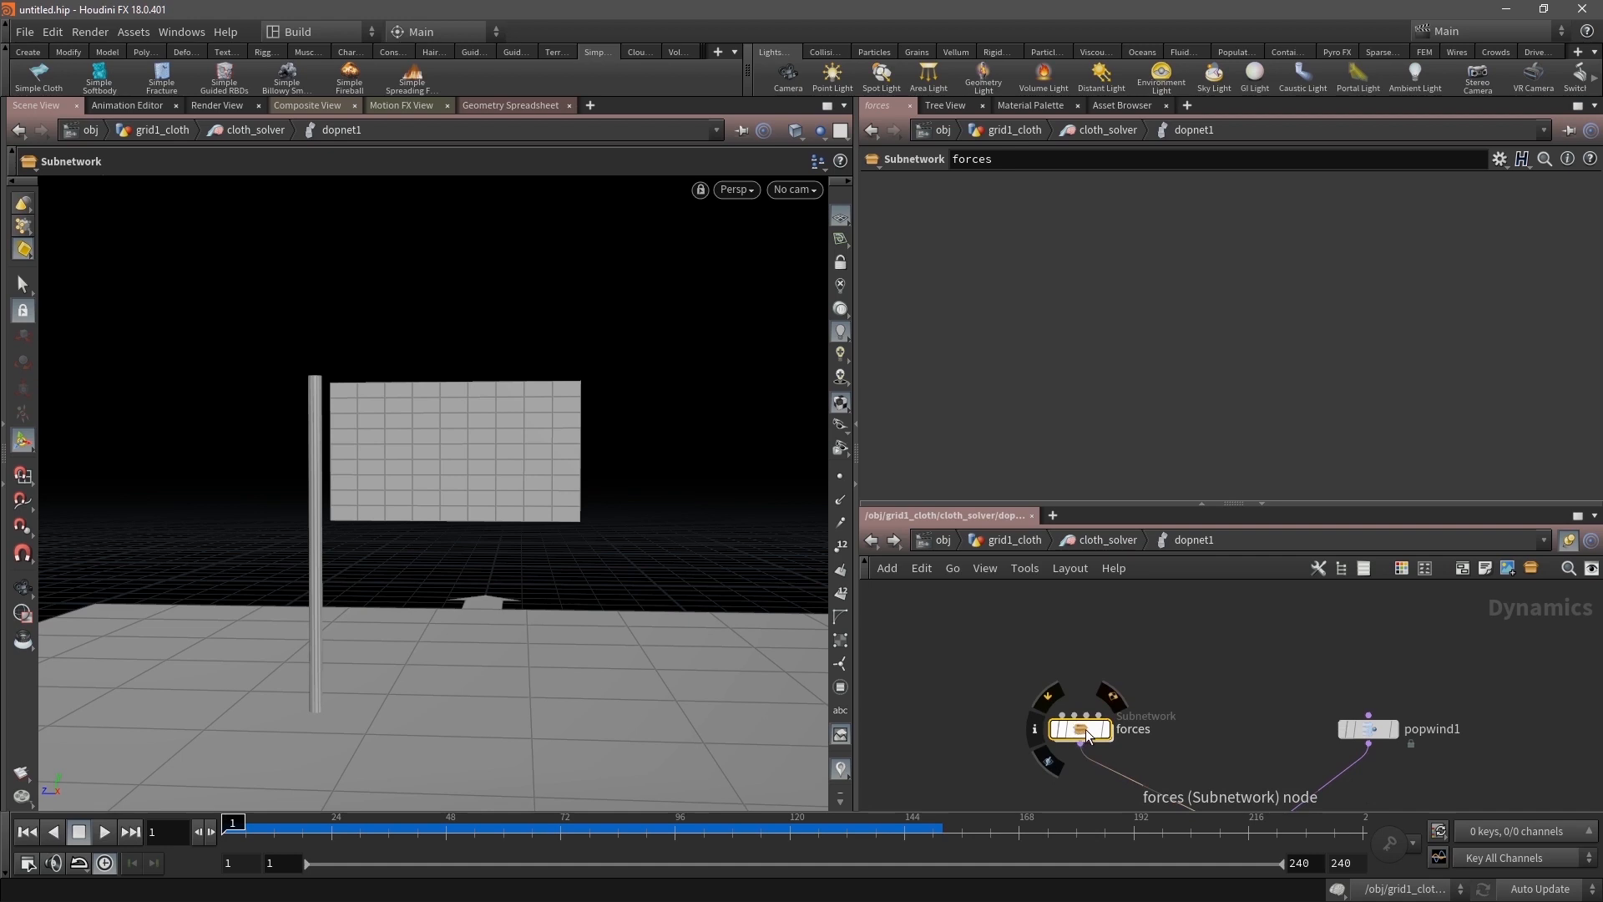
pyautogui.doubleClick(1086, 731)
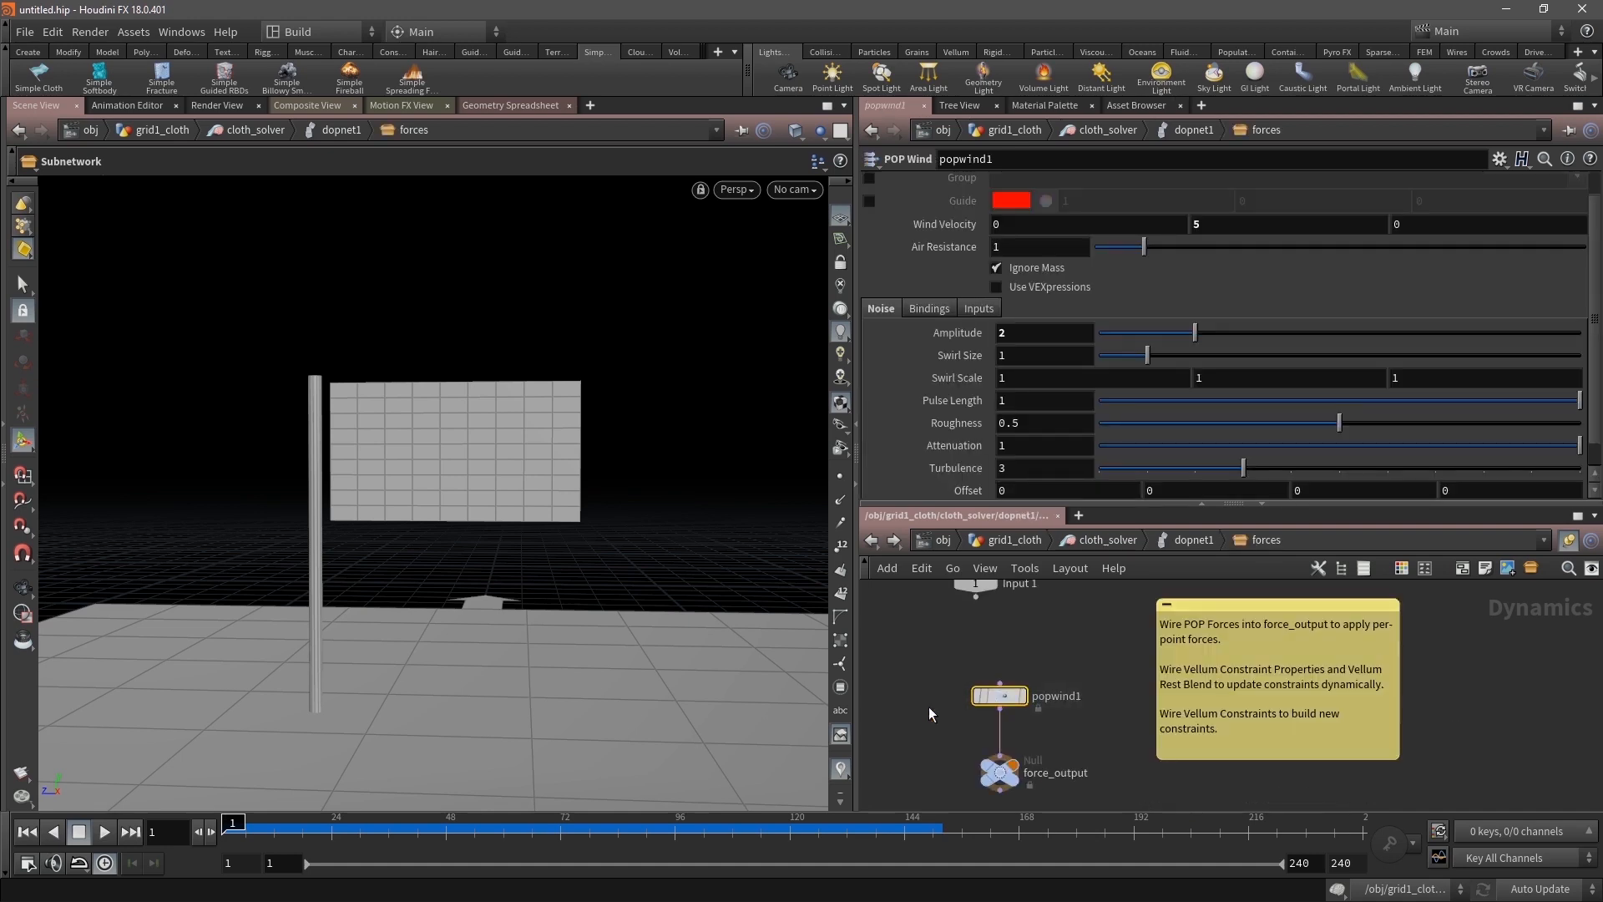
pyautogui.moveTo(968, 684)
pyautogui.mouseDown()
pyautogui.moveTo(971, 651)
pyautogui.moveTo(969, 693)
pyautogui.mouseUp()
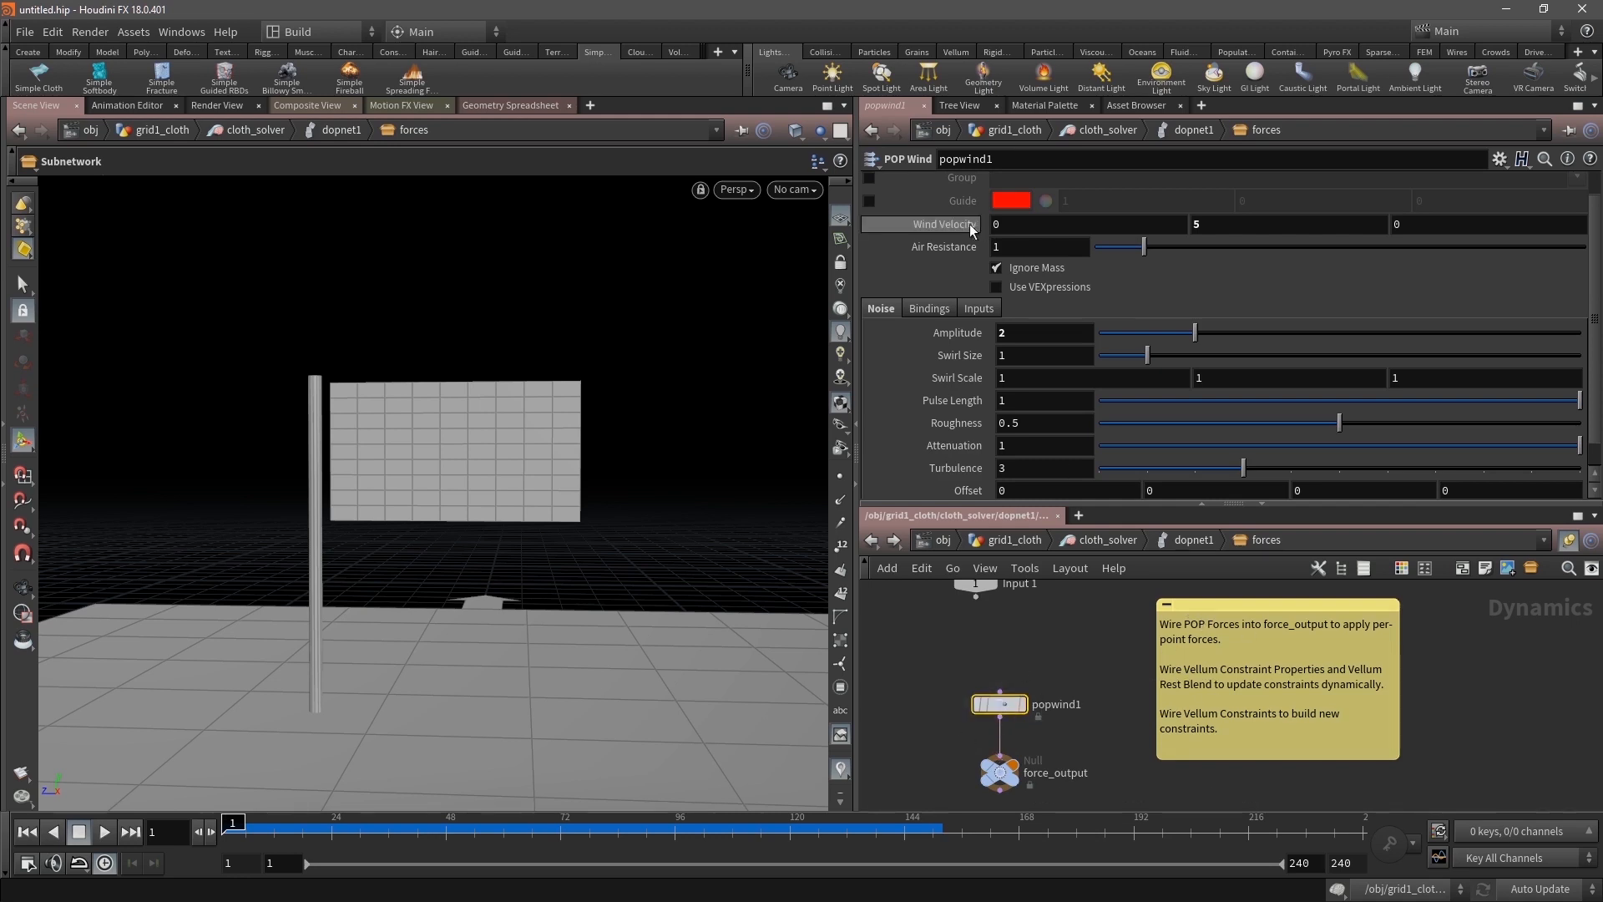
# Go back up to the cloth_solver level and survey its whole node network around dopnet1
pyautogui.click(1192, 541)
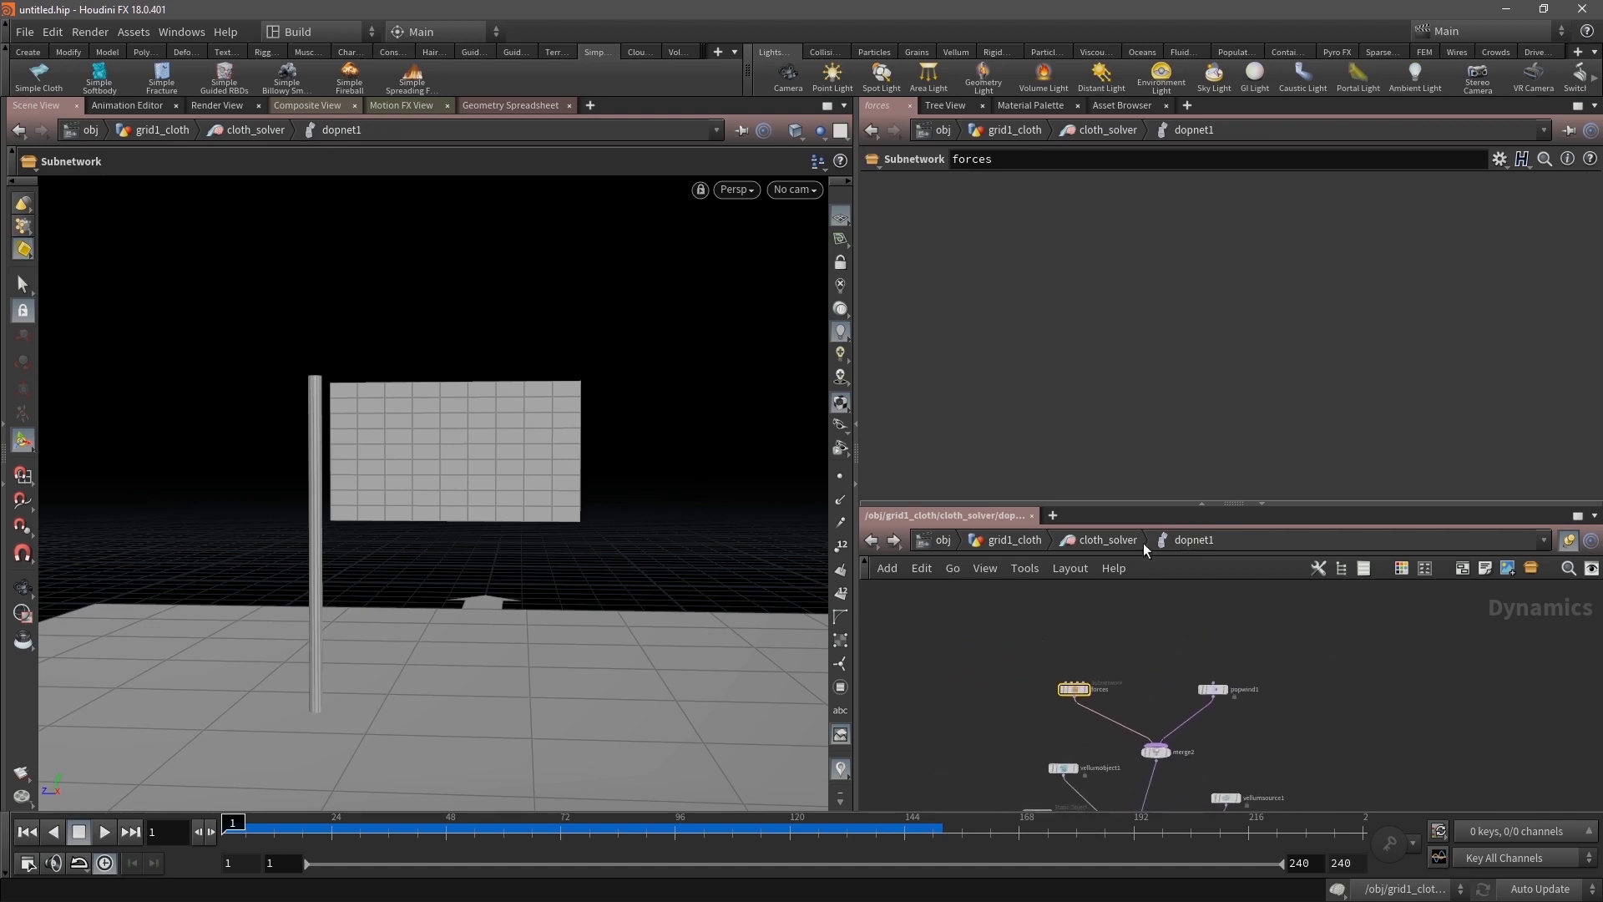
pyautogui.click(1107, 540)
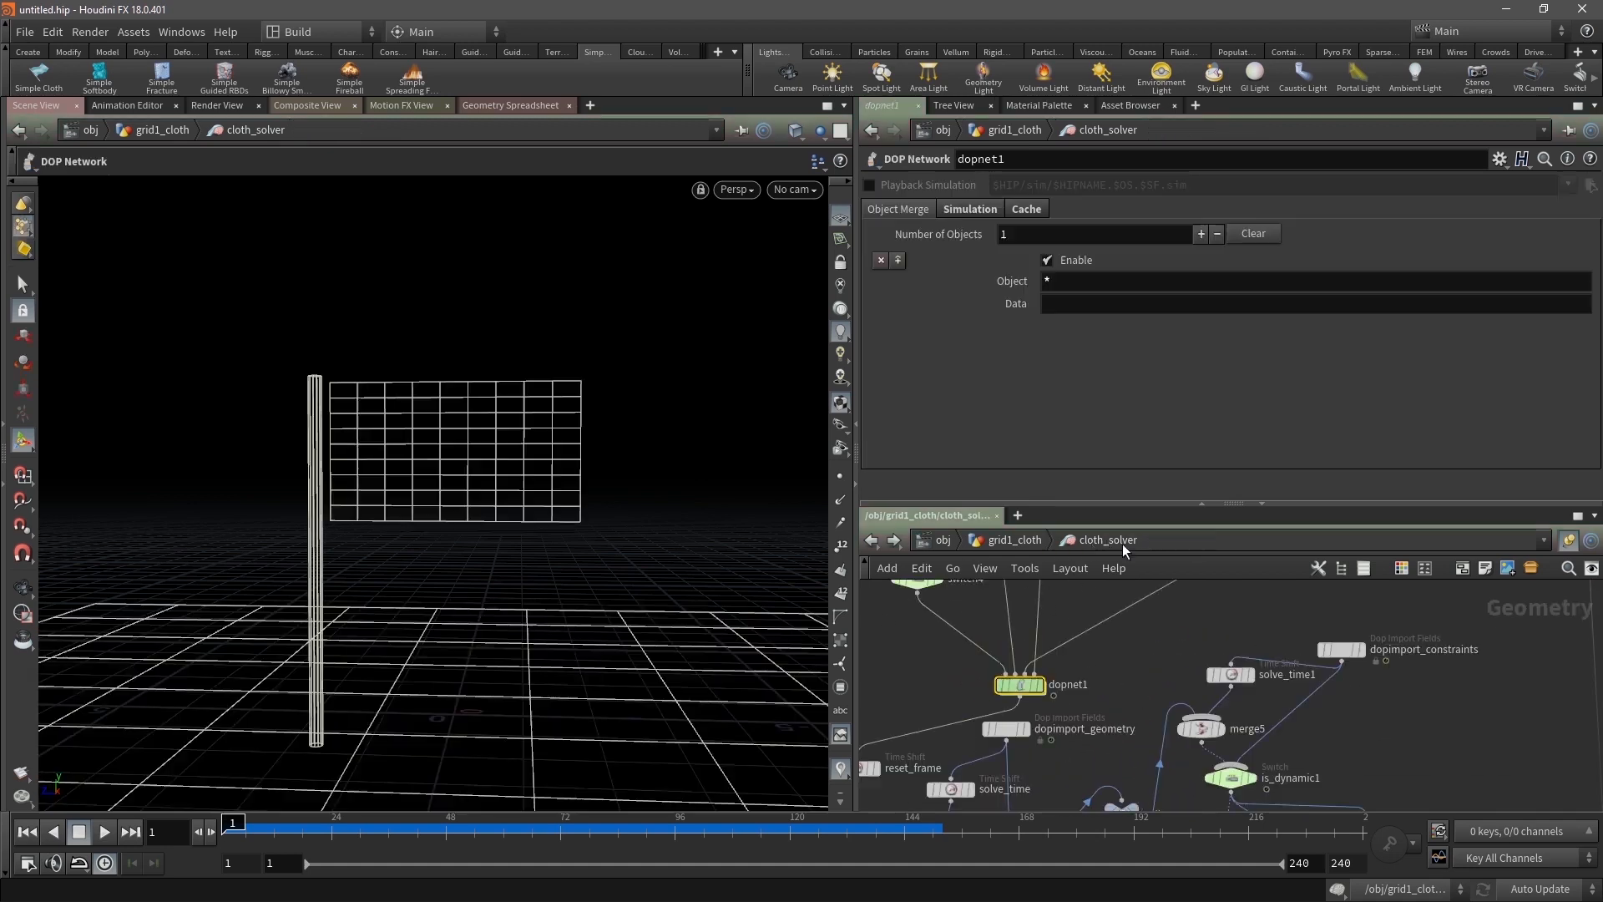
pyautogui.moveTo(1244, 718); pyautogui.dragTo(1244, 673, button='middle')
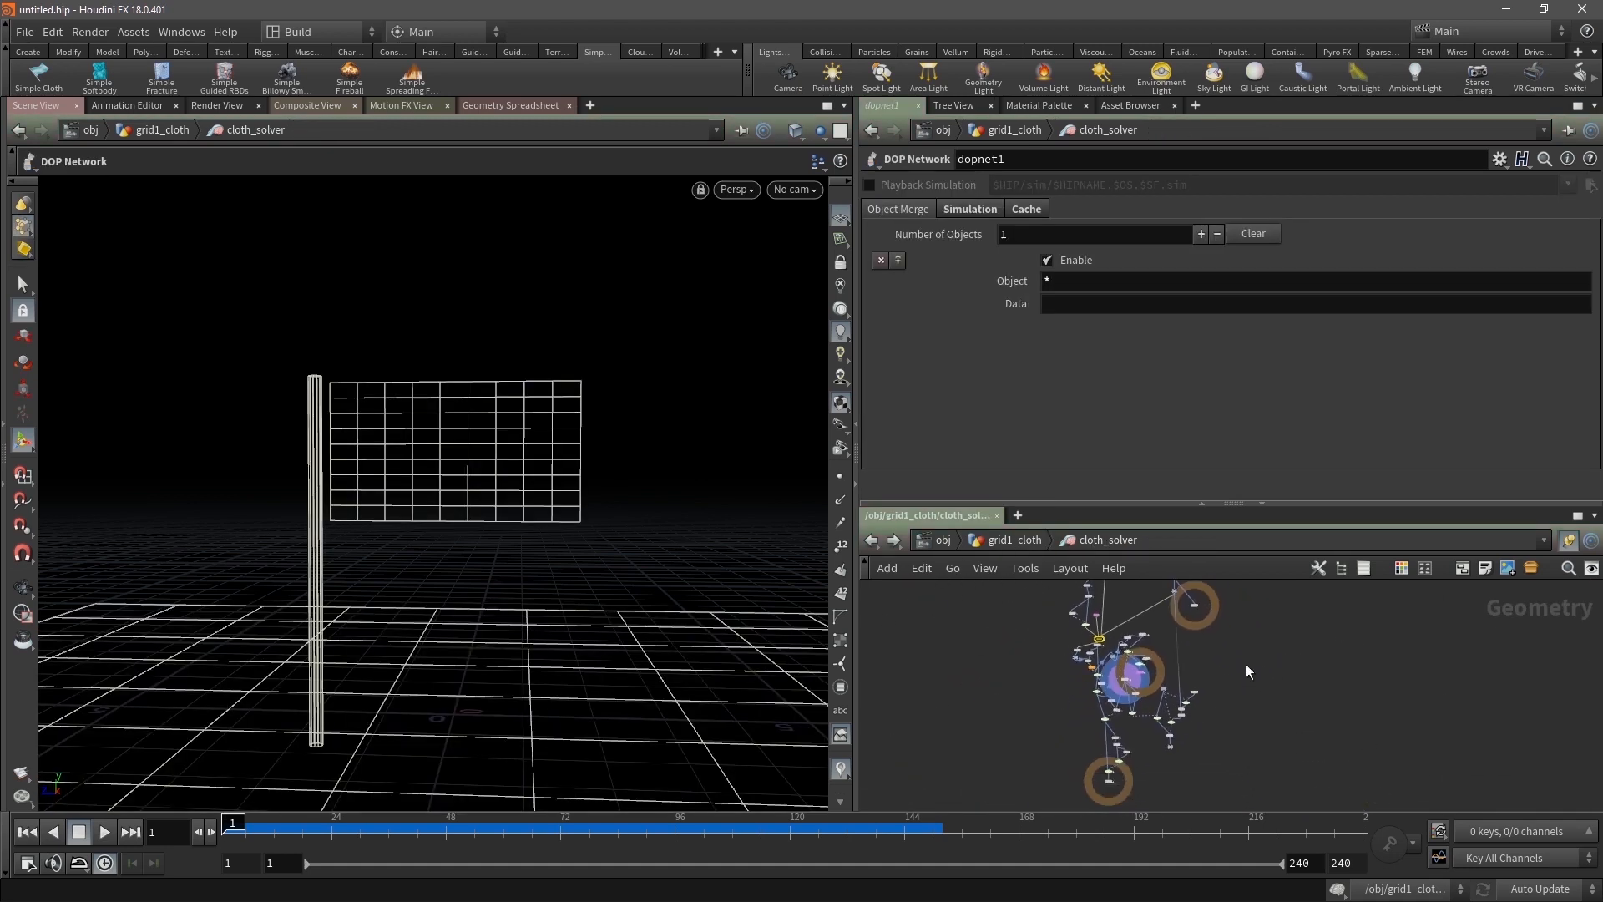
pyautogui.moveTo(1270, 609); pyautogui.dragTo(1246, 673, button='middle')
pyautogui.moveTo(984, 615); pyautogui.dragTo(1203, 808)
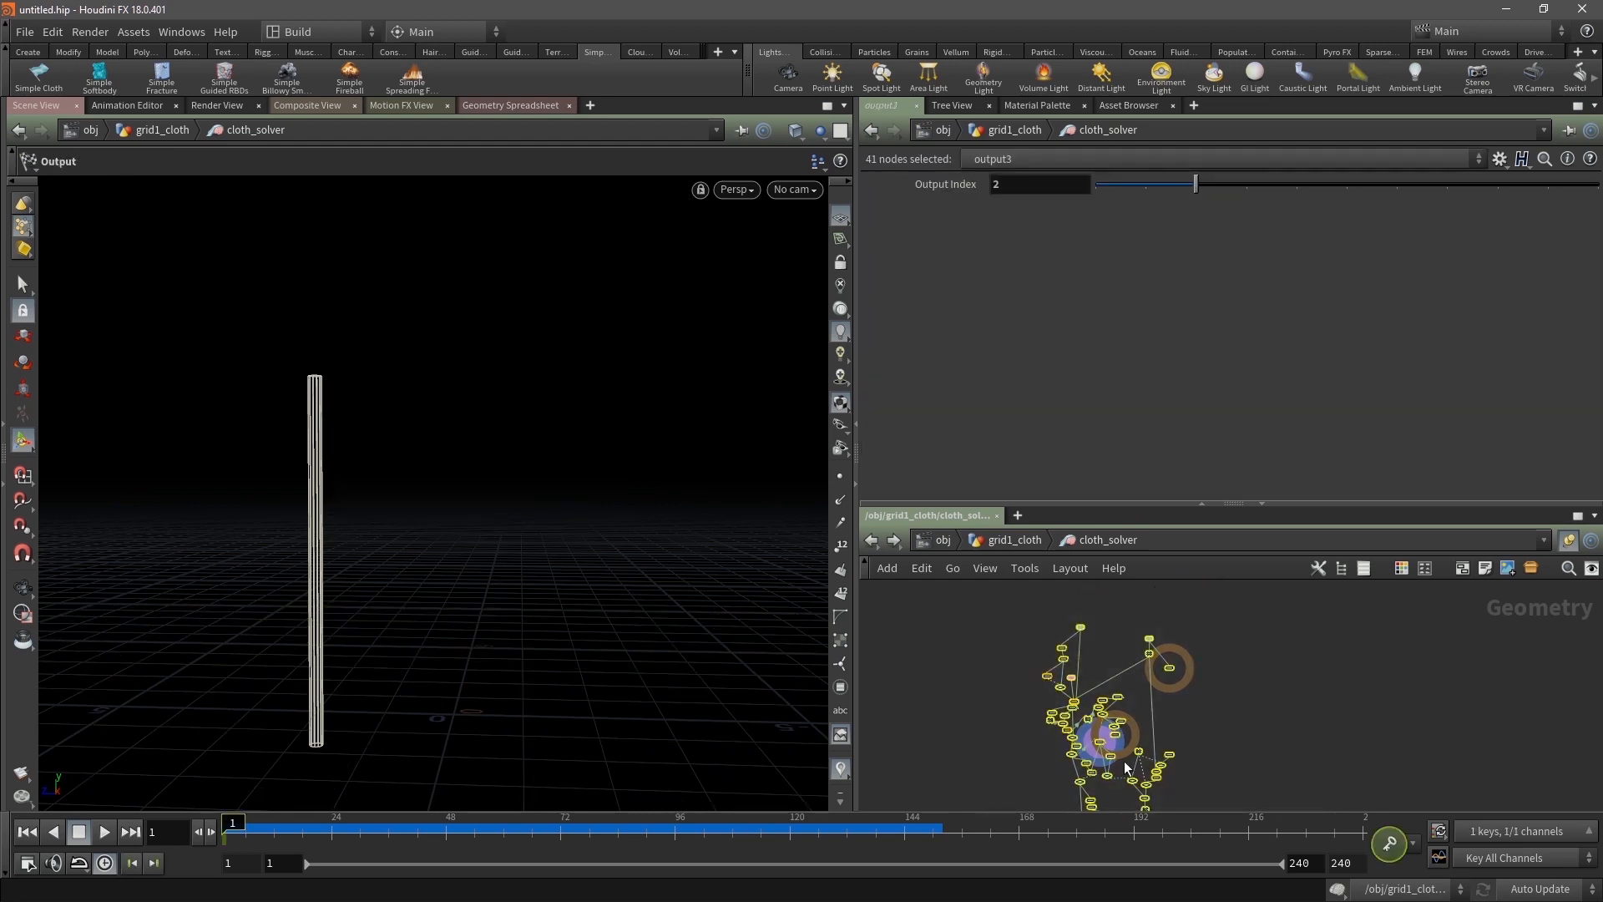
pyautogui.scroll(7, 1082, 728)
pyautogui.moveTo(1092, 728); pyautogui.dragTo(1085, 744, button='middle')
pyautogui.click(1065, 668)
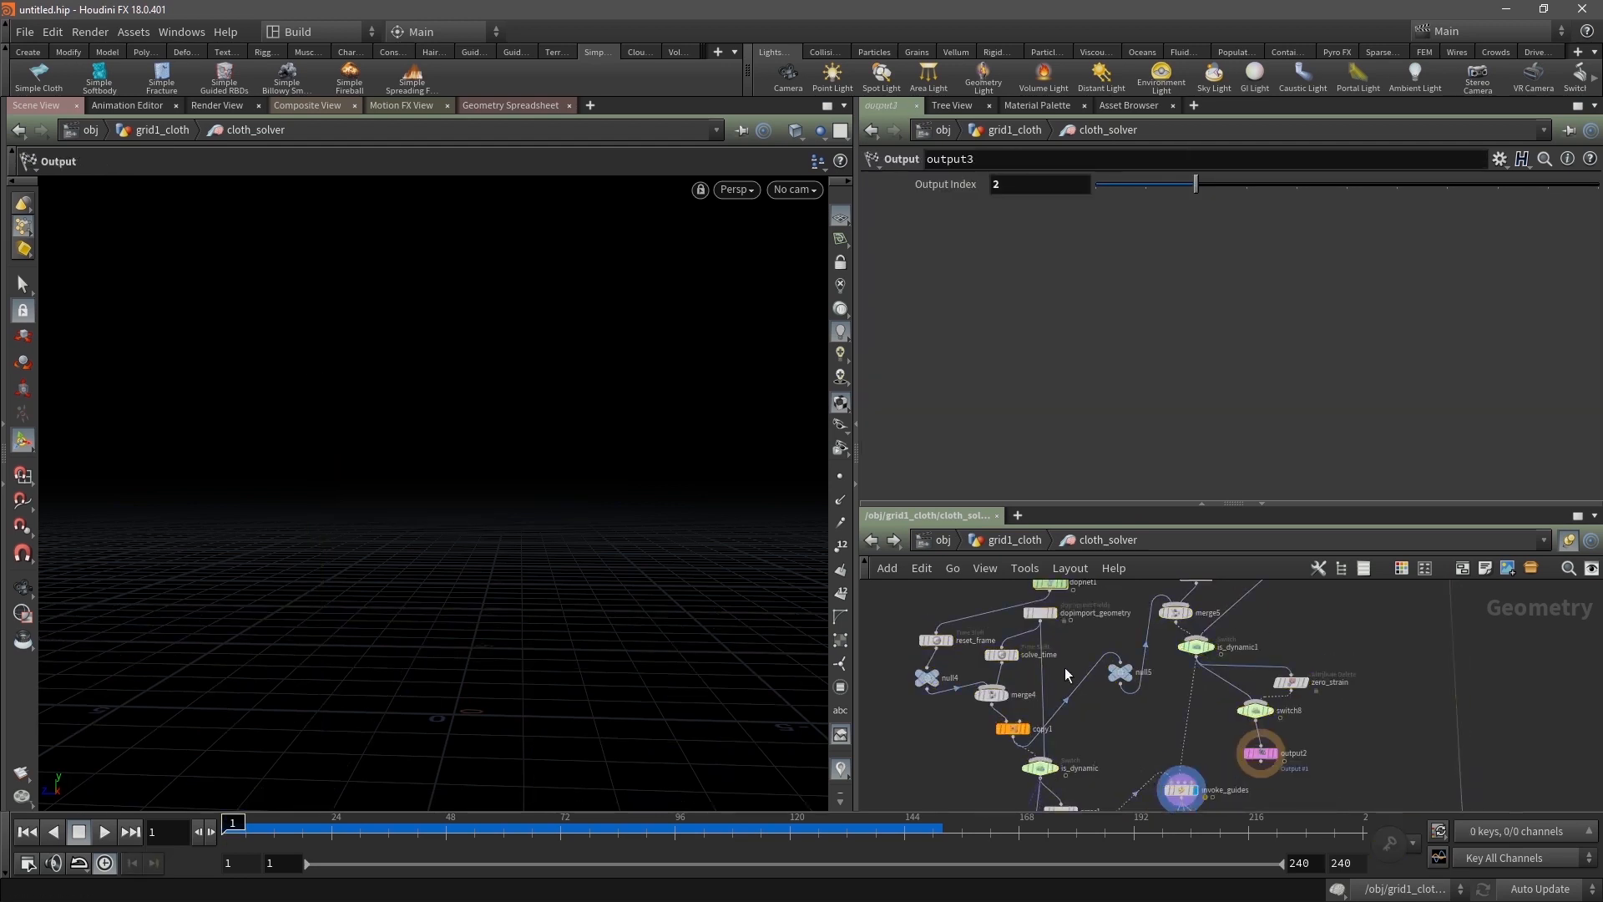
pyautogui.moveTo(1065, 668); pyautogui.dragTo(1056, 724, button='middle')
# Reopen dopnet1 and review its groundplane, external, vellumsolver1, gravity1 and output nodes
pyautogui.doubleClick(1035, 676)
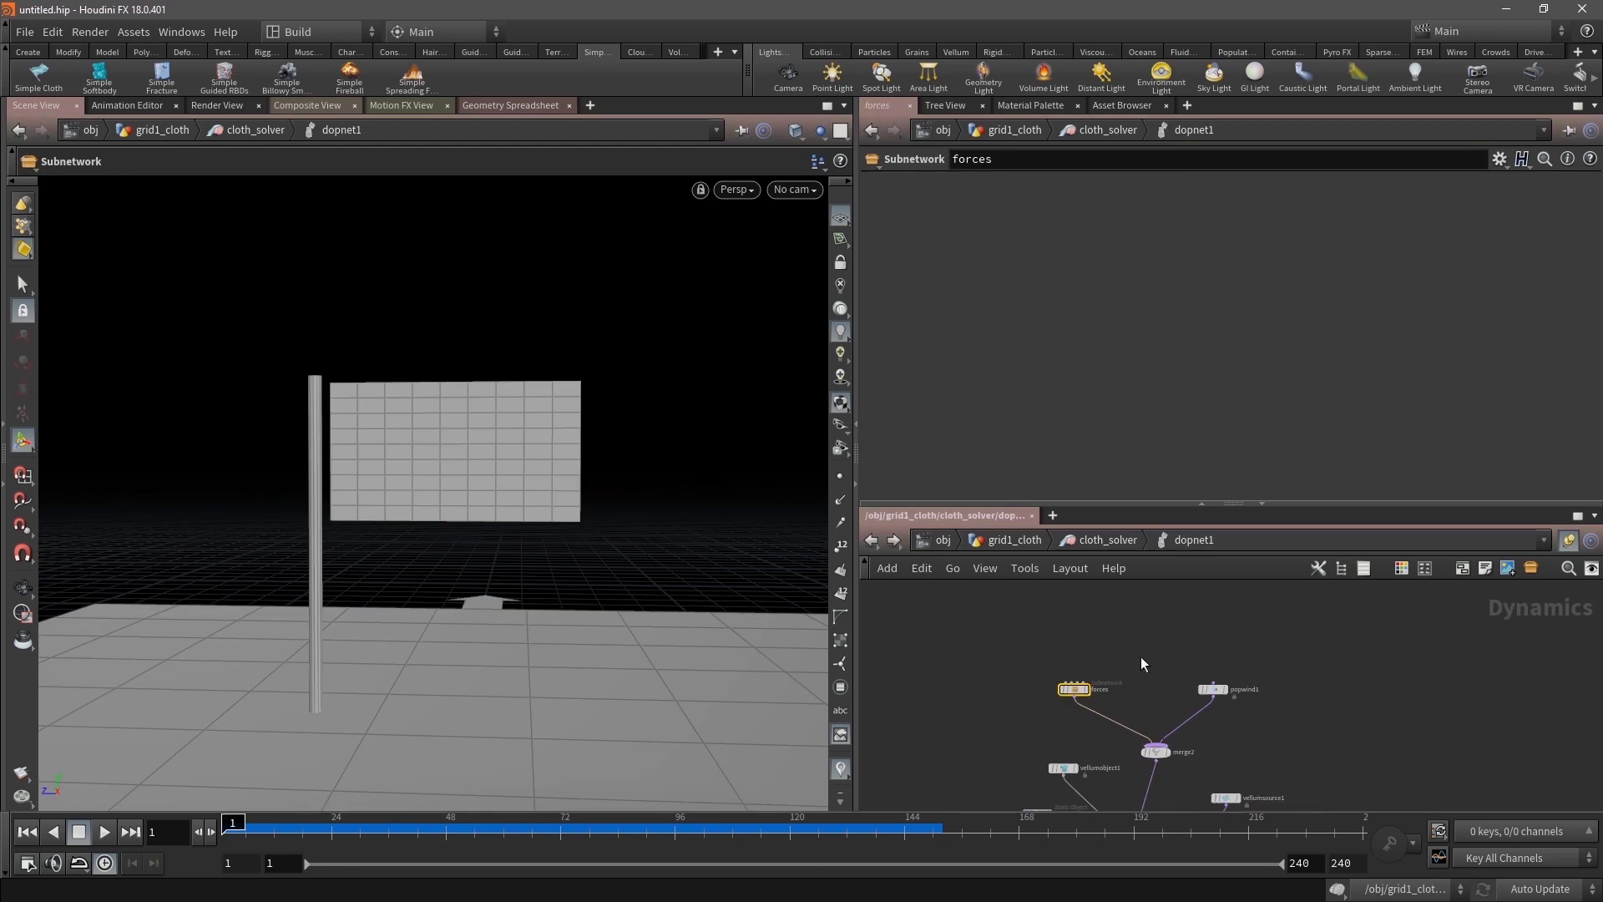
pyautogui.moveTo(1140, 656); pyautogui.dragTo(1058, 611, button='middle')
pyautogui.moveTo(1176, 703); pyautogui.dragTo(1207, 638, button='middle')
pyautogui.moveTo(1200, 731); pyautogui.dragTo(1388, 613, button='middle')
pyautogui.scroll(3, 1106, 720)
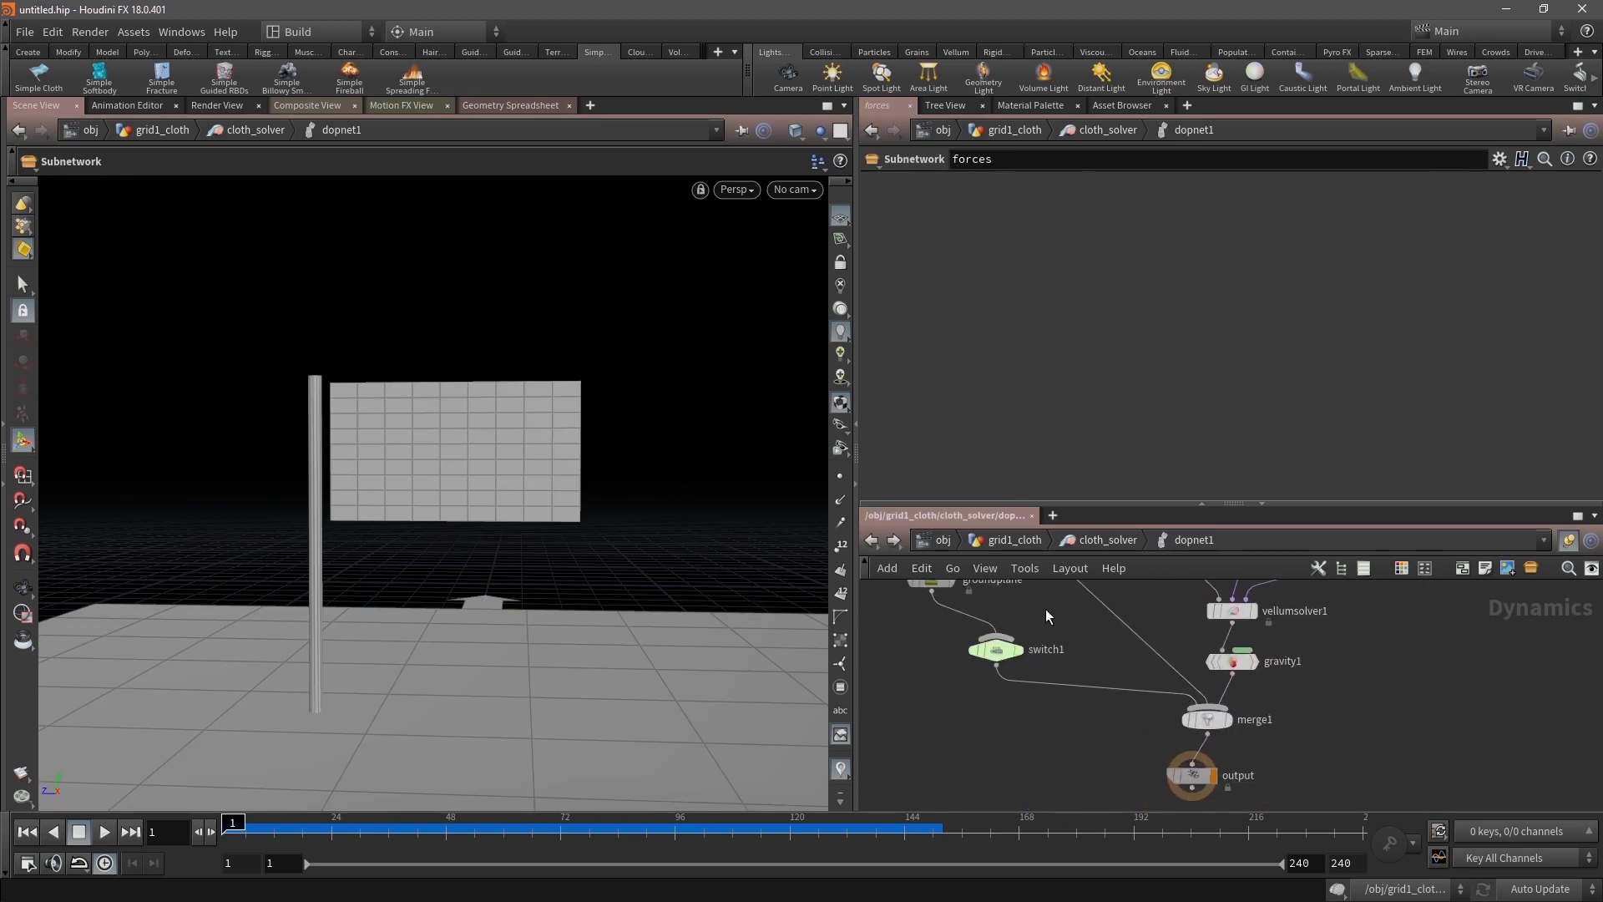
pyautogui.moveTo(1047, 612); pyautogui.dragTo(1072, 723, button='middle')
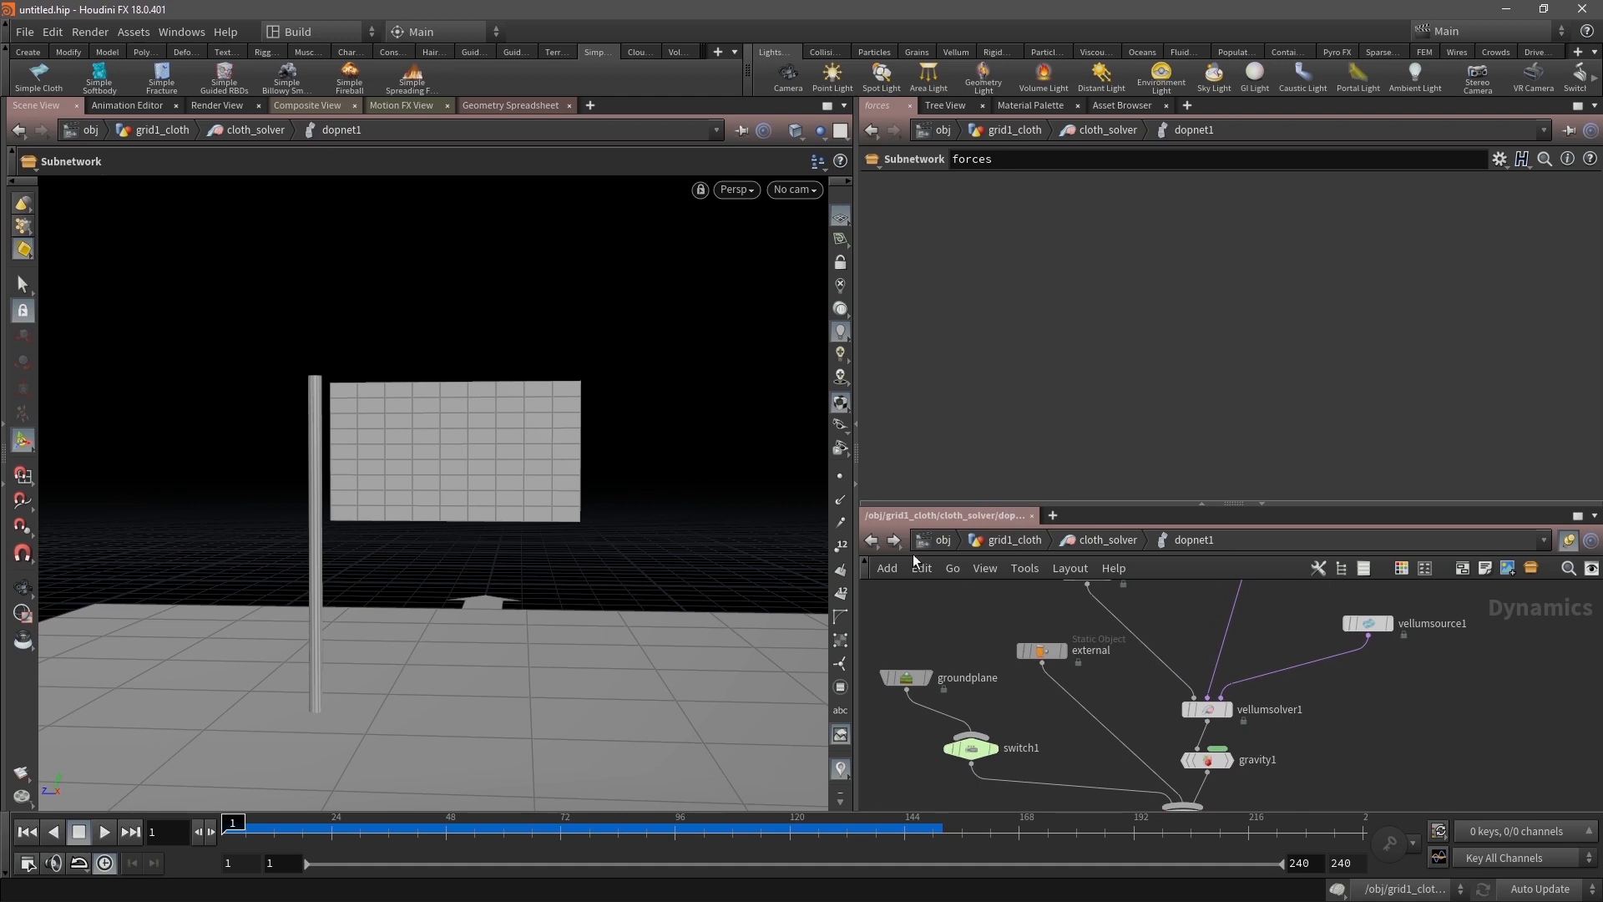
# Return to the grid1_cloth level and relock cloth_solver with Match Current Definition
pyautogui.click(1001, 539)
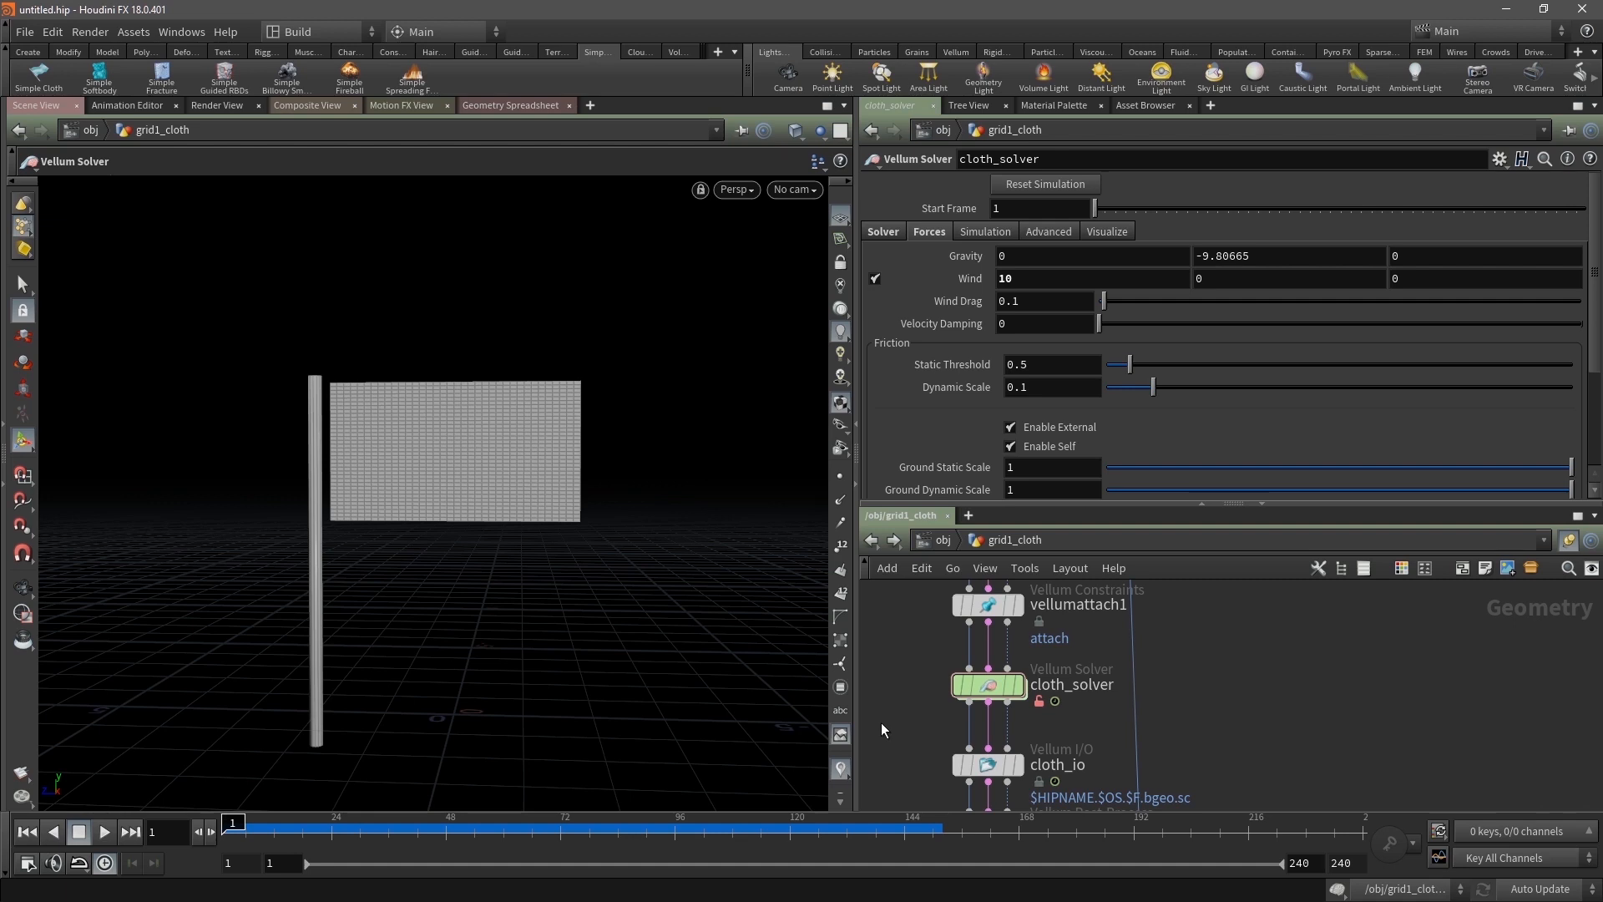
pyautogui.rightClick(989, 689)
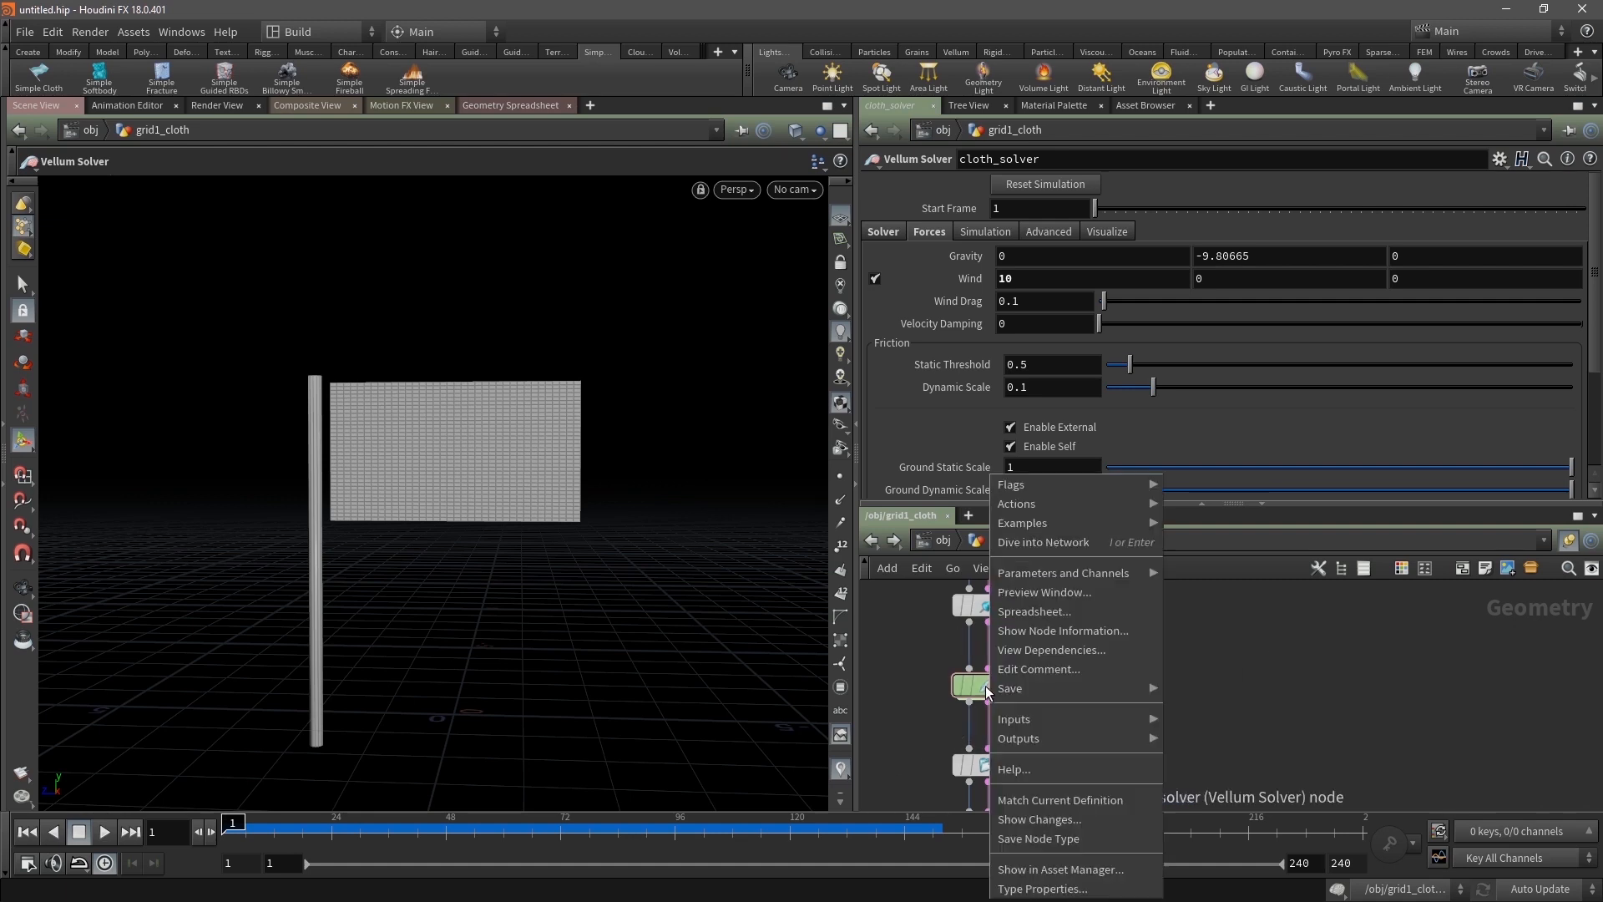
pyautogui.click(1041, 800)
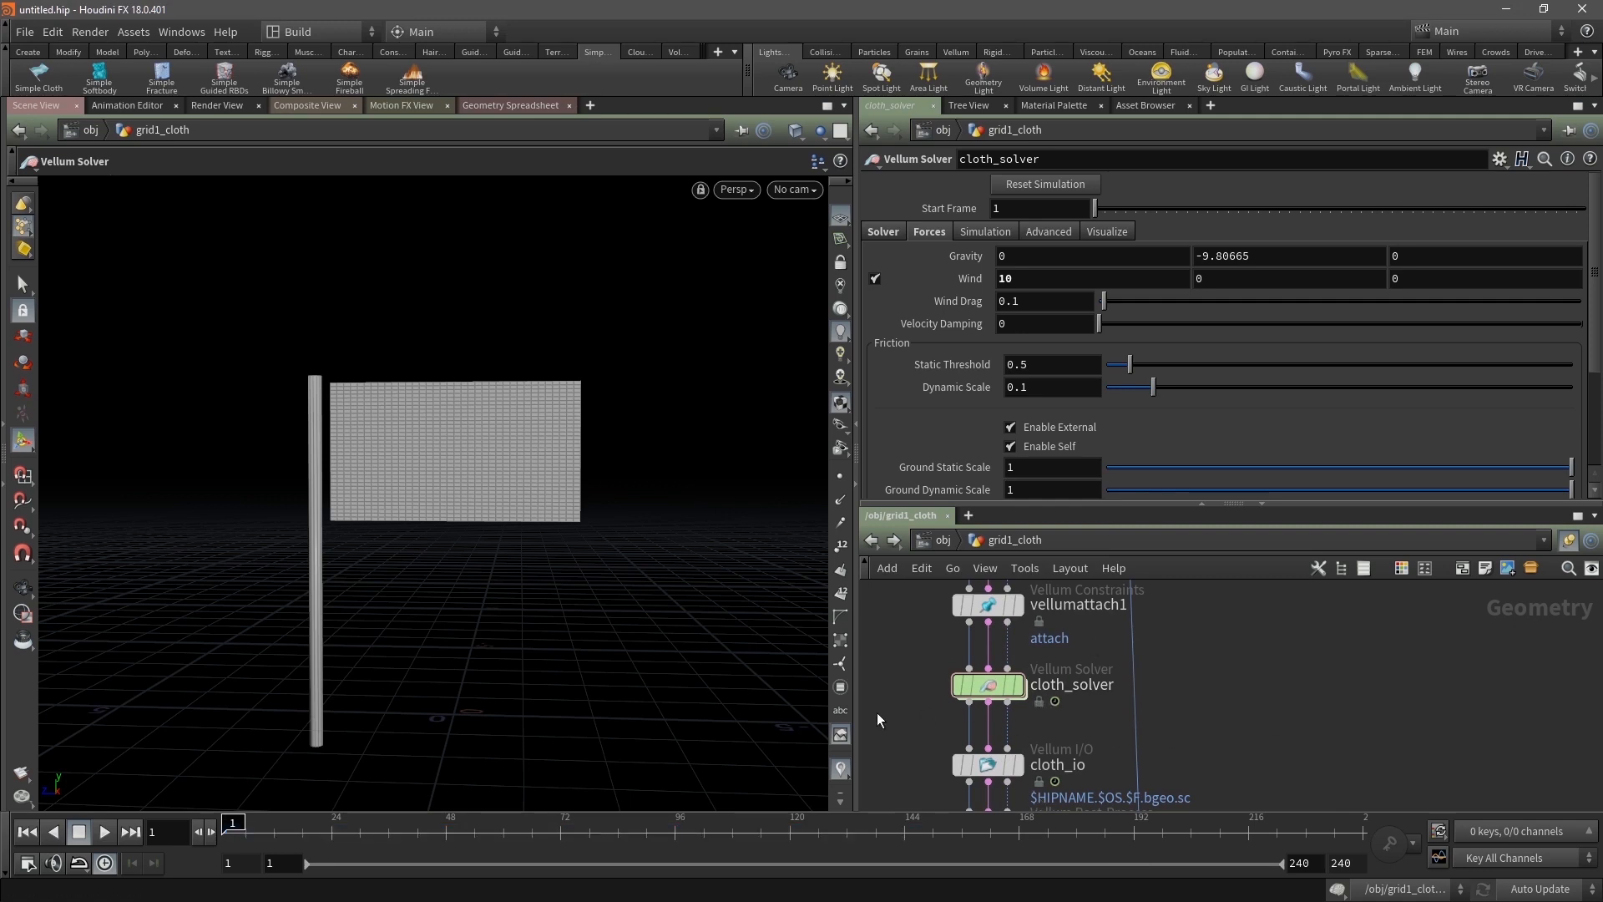
# Reposition popwind1 above and left of force_output in cloth_solver's forces network, then go up to the obj level
pyautogui.doubleClick(988, 685)
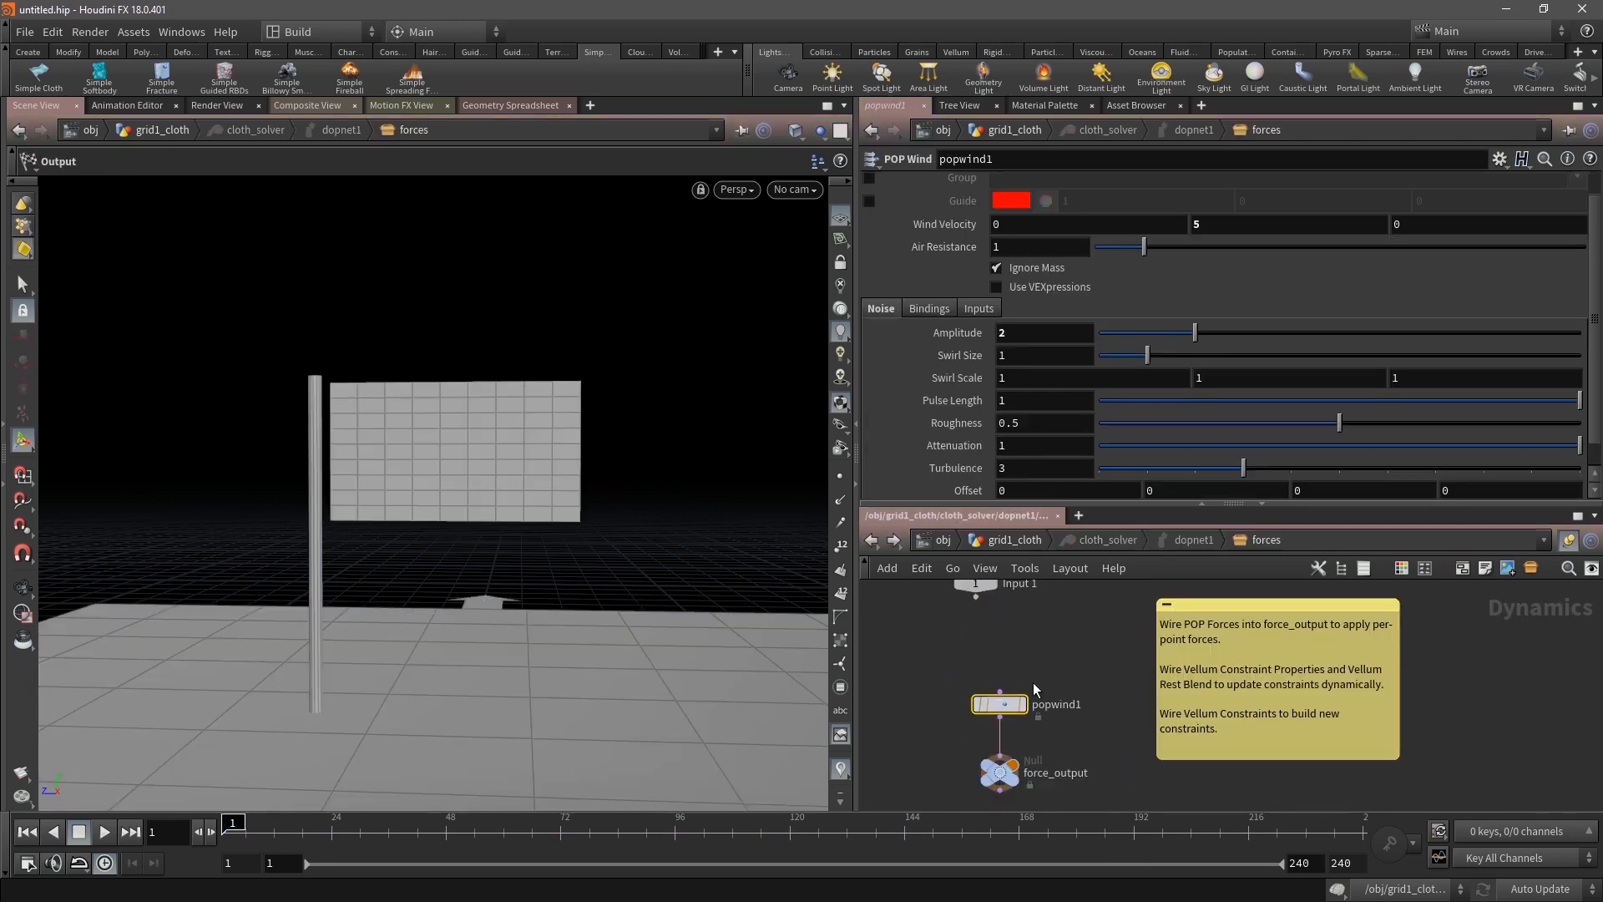
pyautogui.moveTo(1043, 704); pyautogui.dragTo(974, 672)
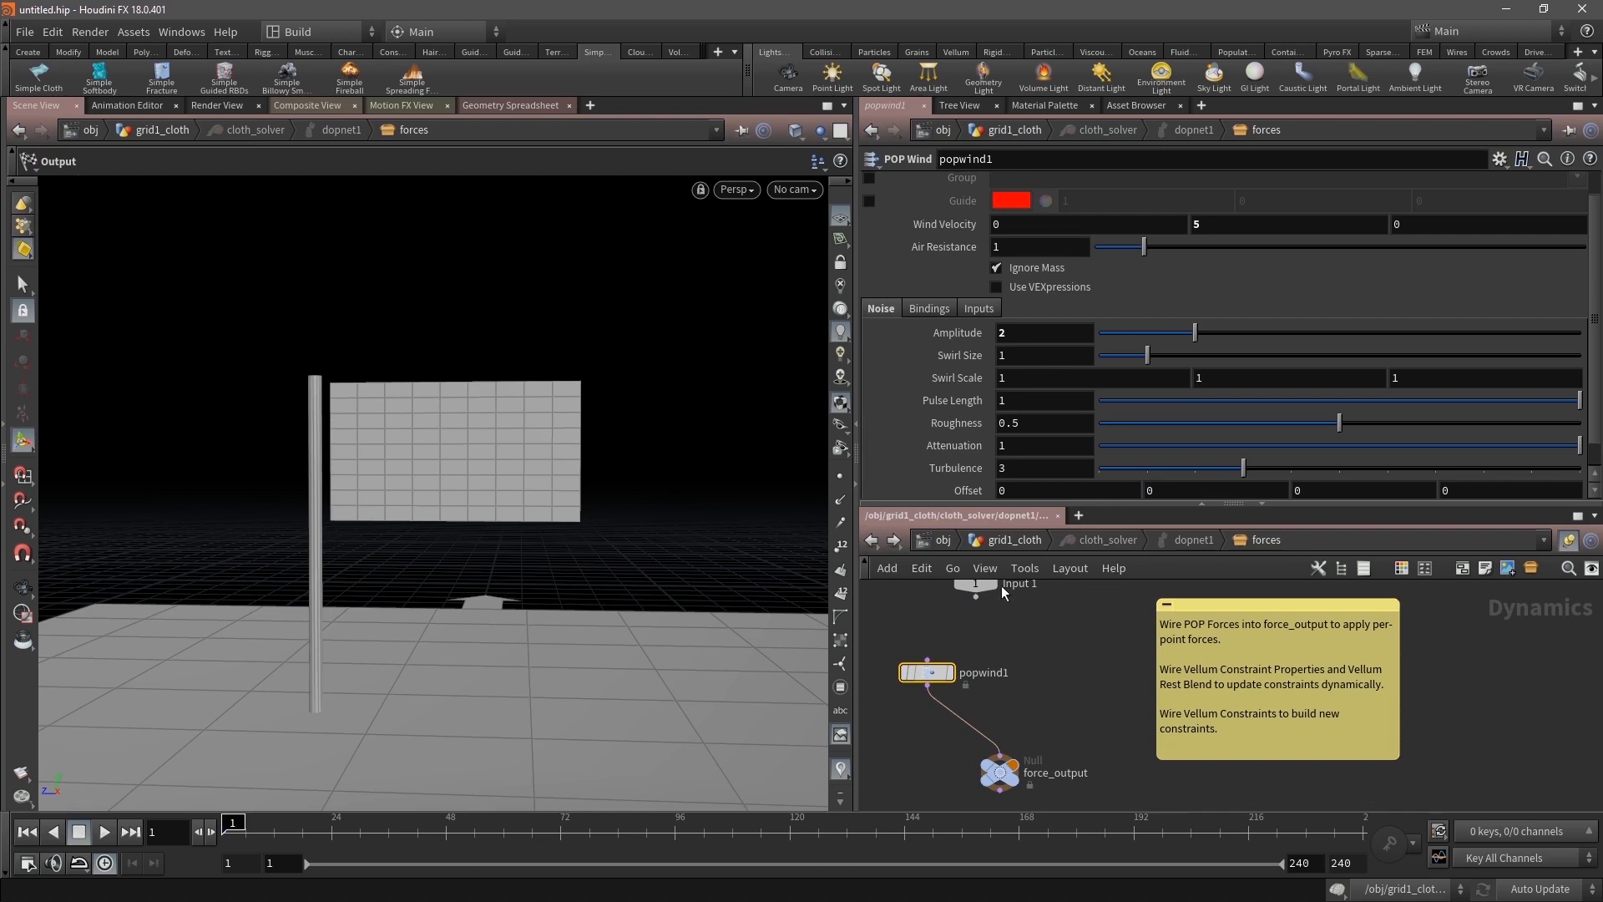
pyautogui.click(935, 541)
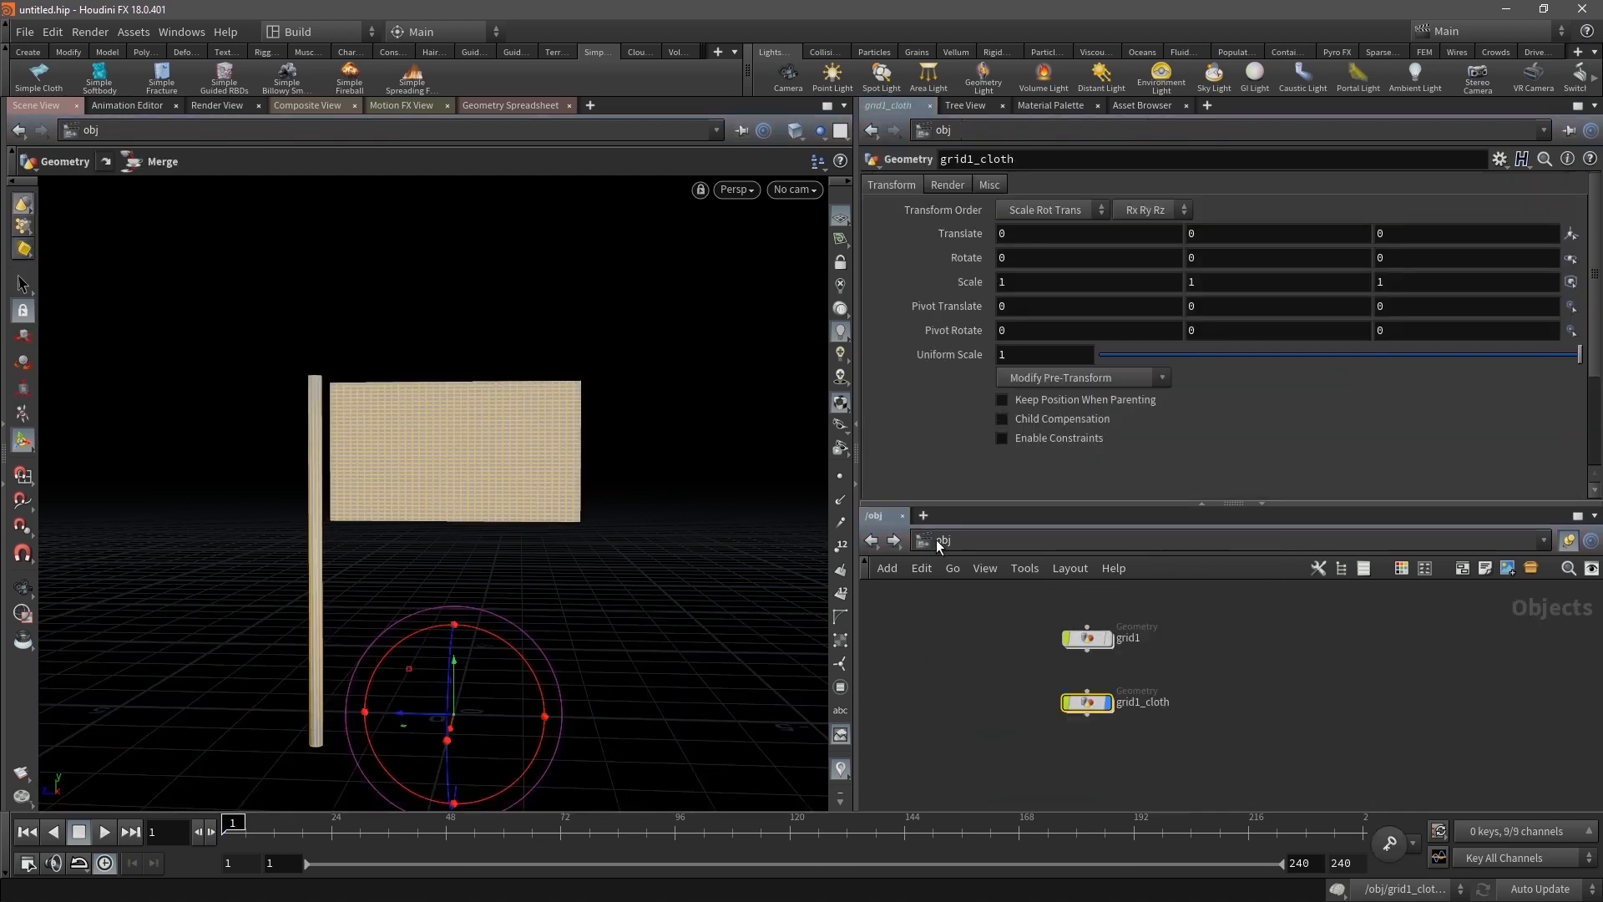
# Open grid1_cloth and review its node chain and cloth_solver's Forces, Simulation and Solver parameters
pyautogui.doubleClick(1094, 704)
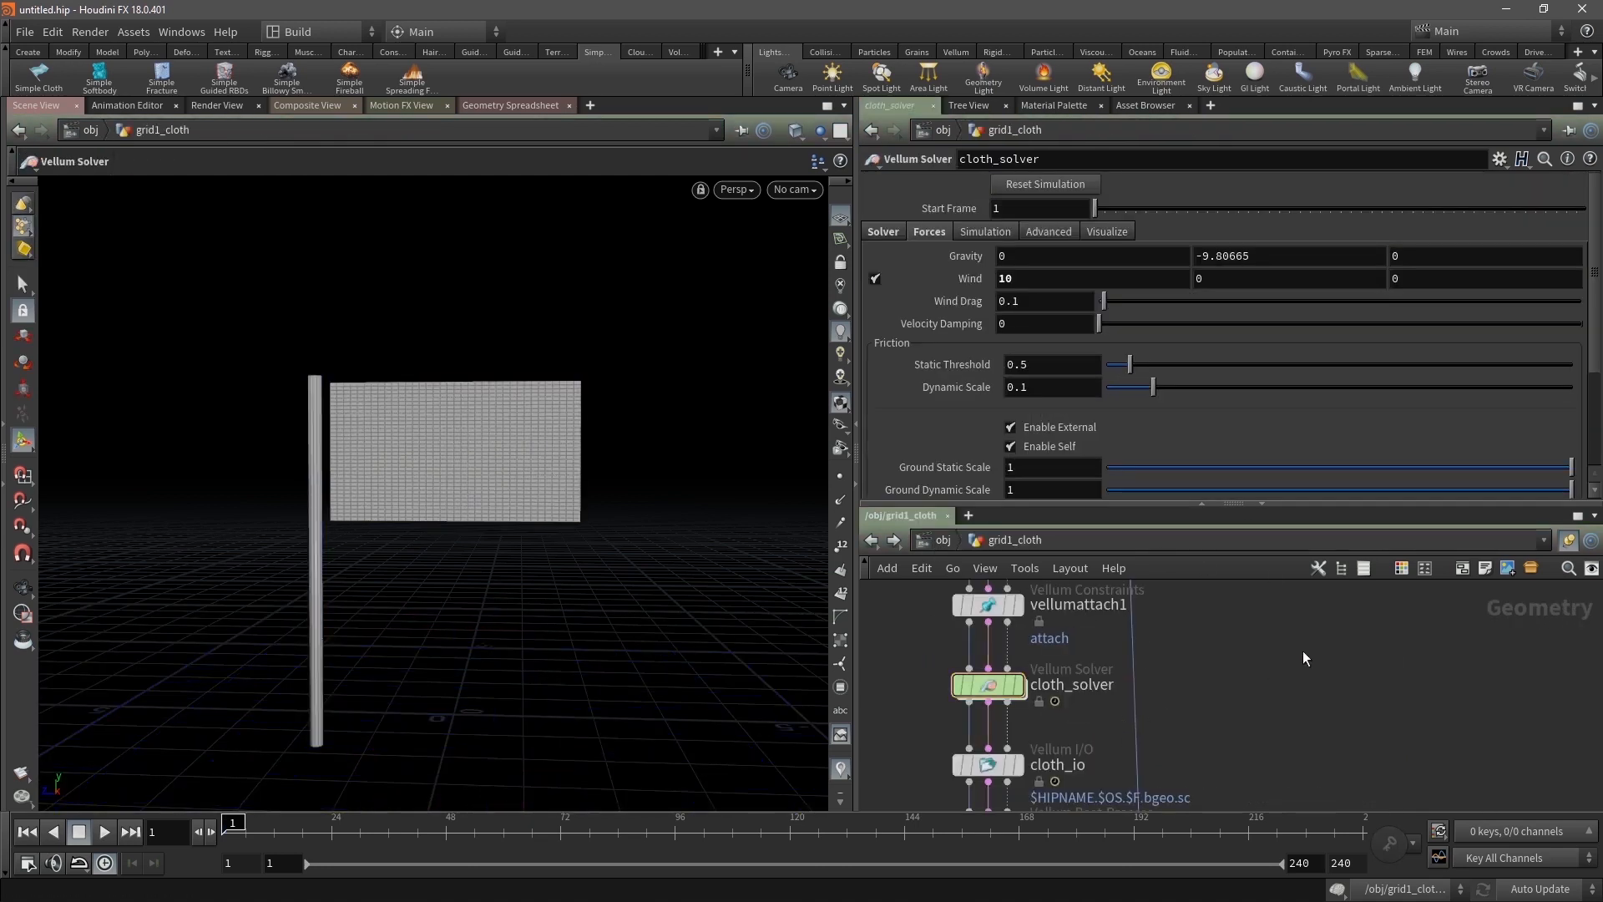
pyautogui.scroll(-4, 1097, 710)
pyautogui.scroll(-2, 962, 713)
pyautogui.moveTo(1039, 630); pyautogui.dragTo(1131, 631)
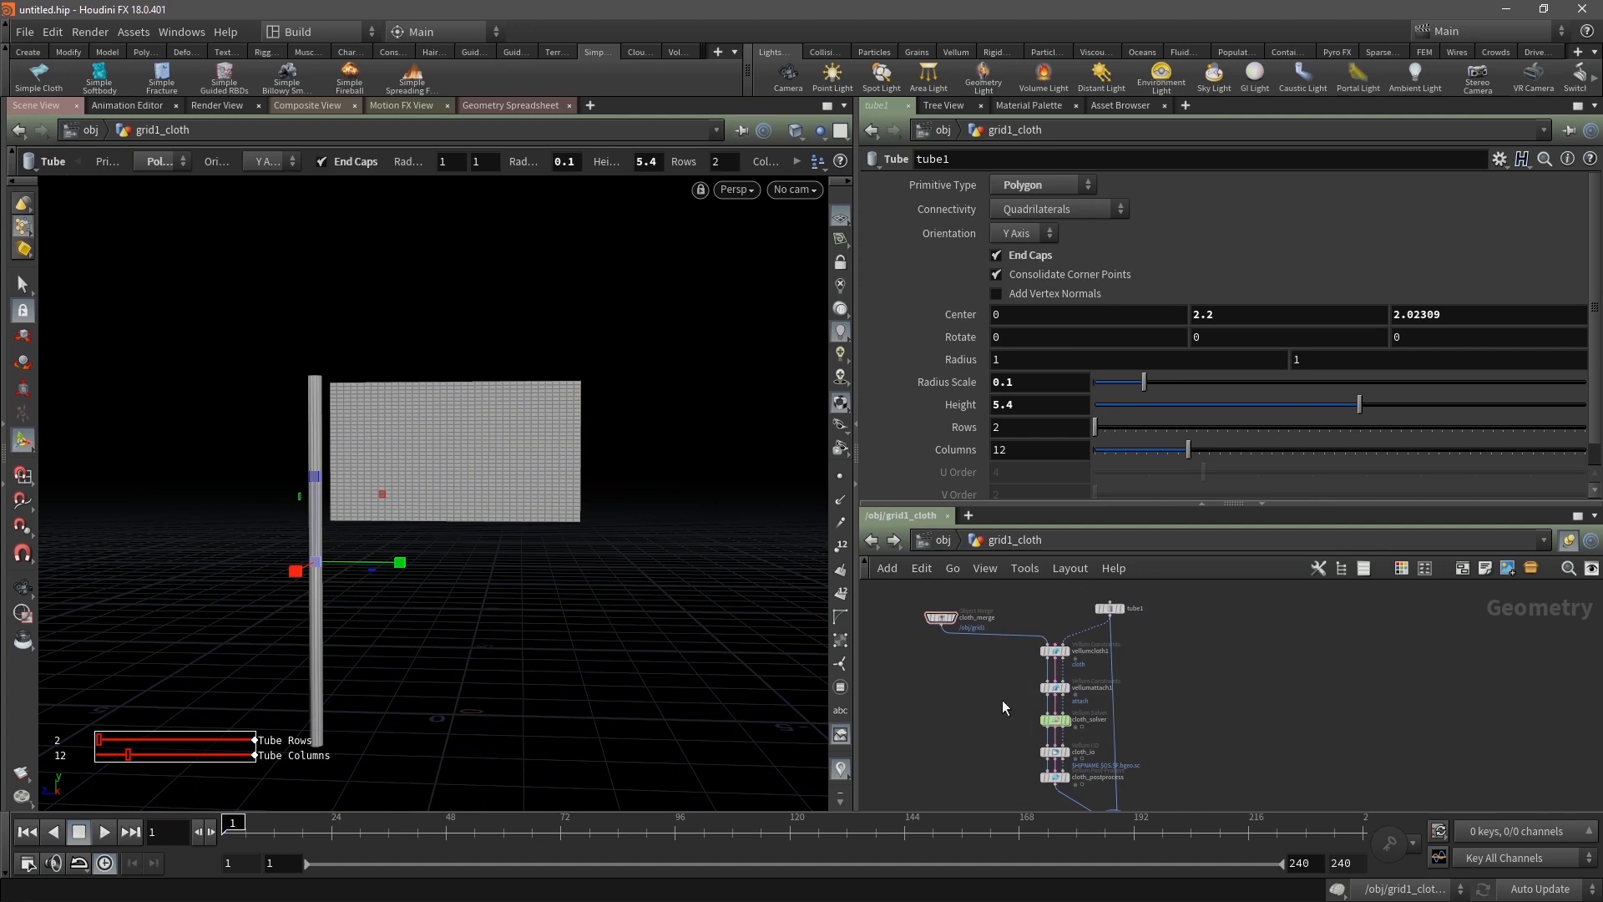
pyautogui.click(1055, 719)
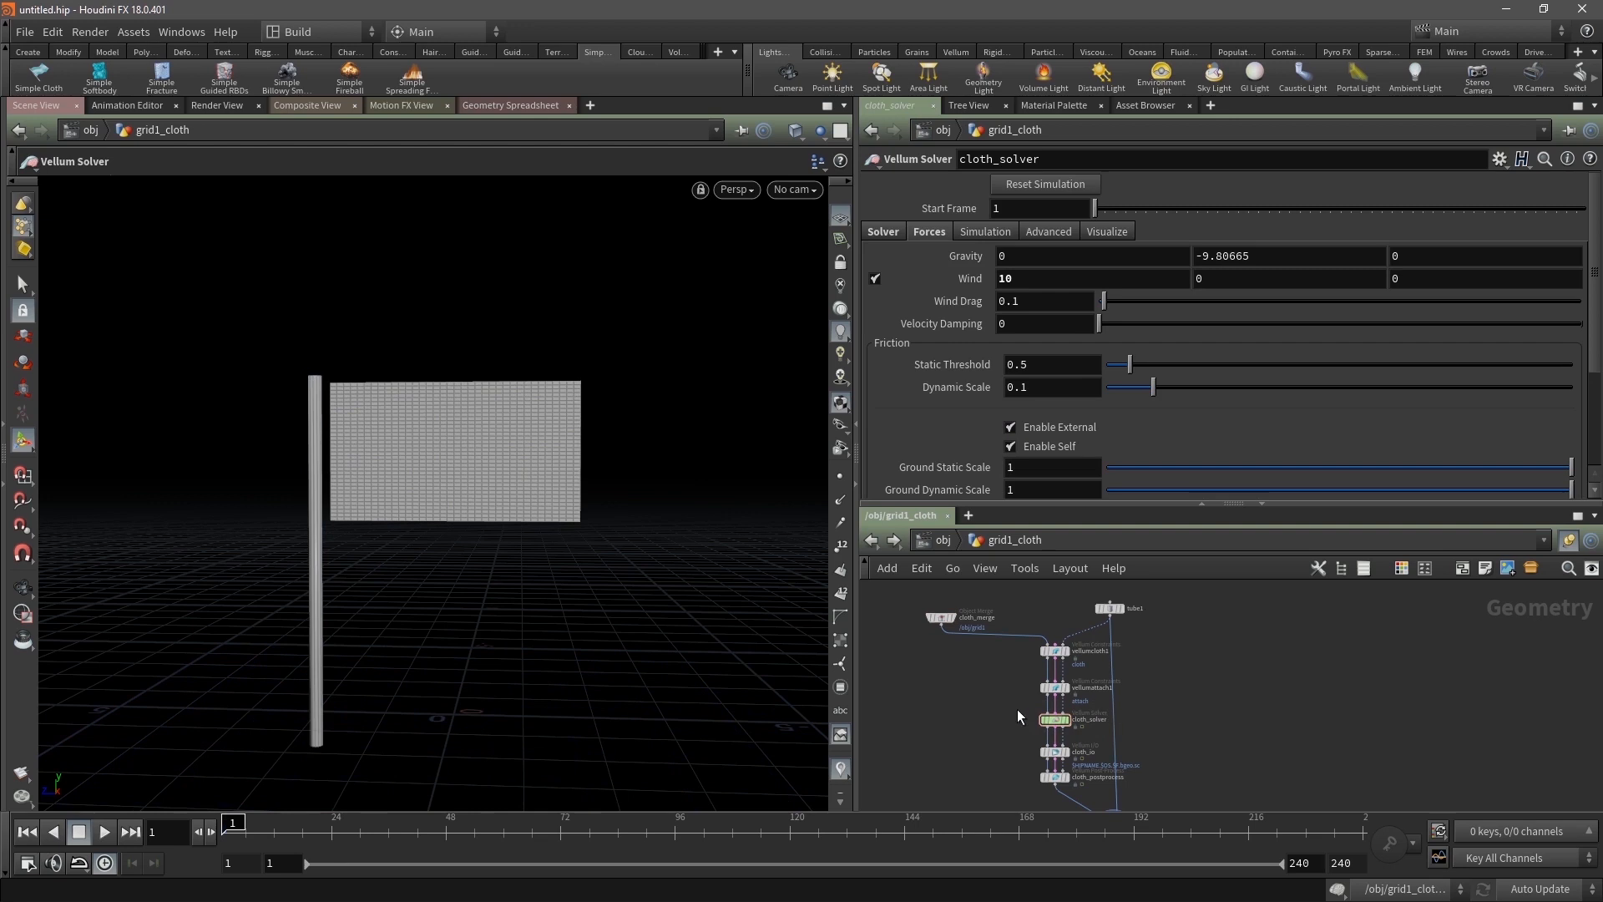
pyautogui.moveTo(1055, 725)
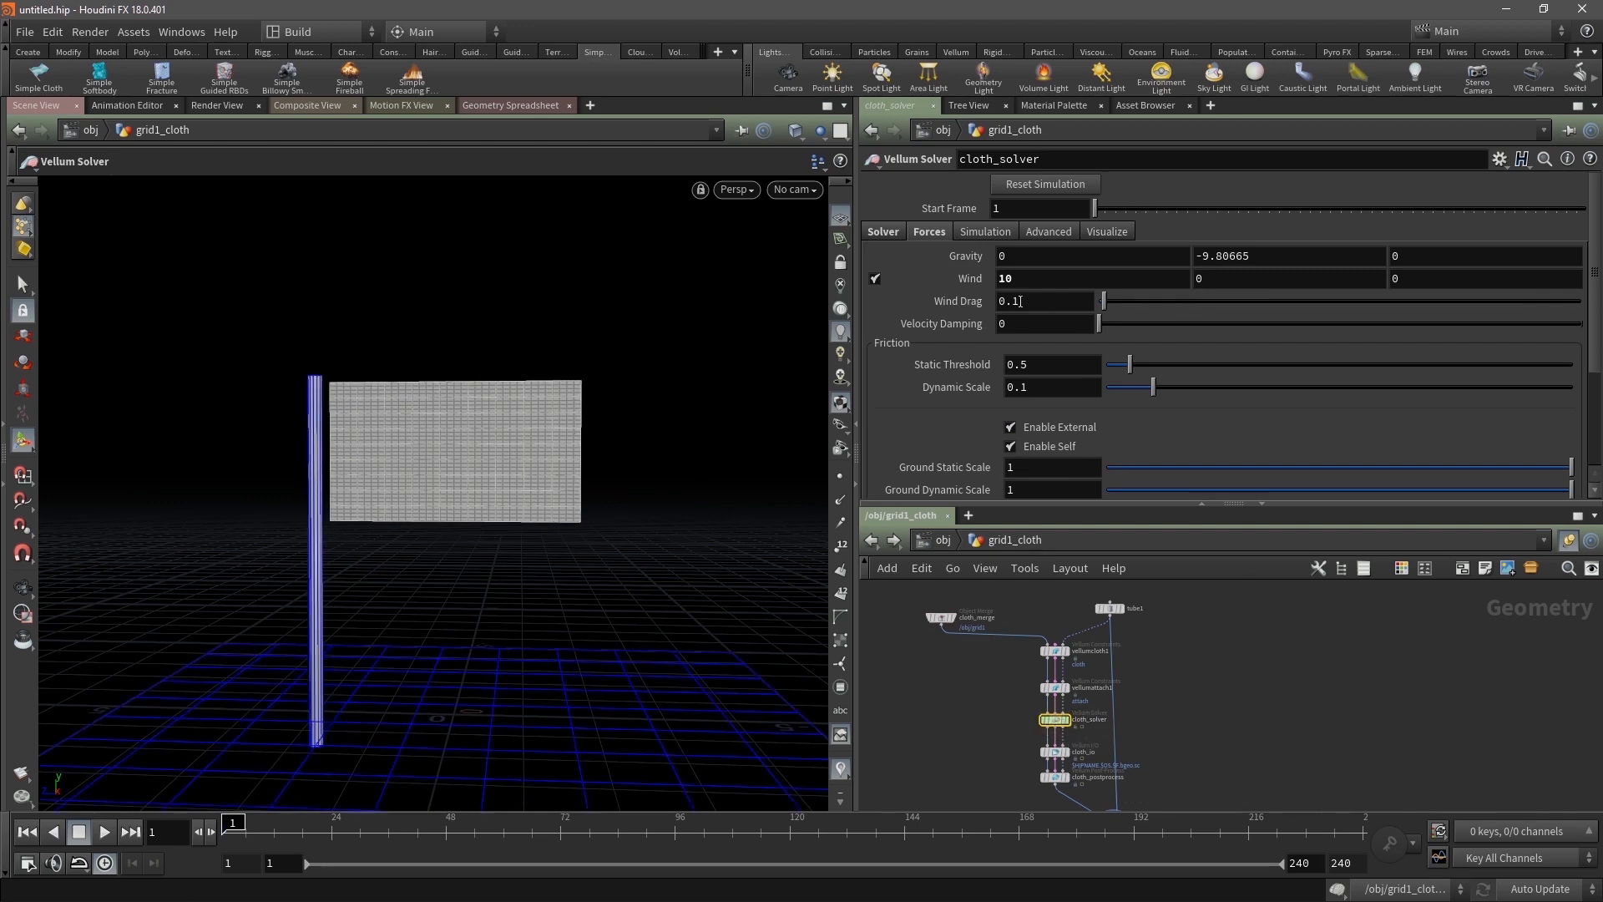
pyautogui.click(987, 232)
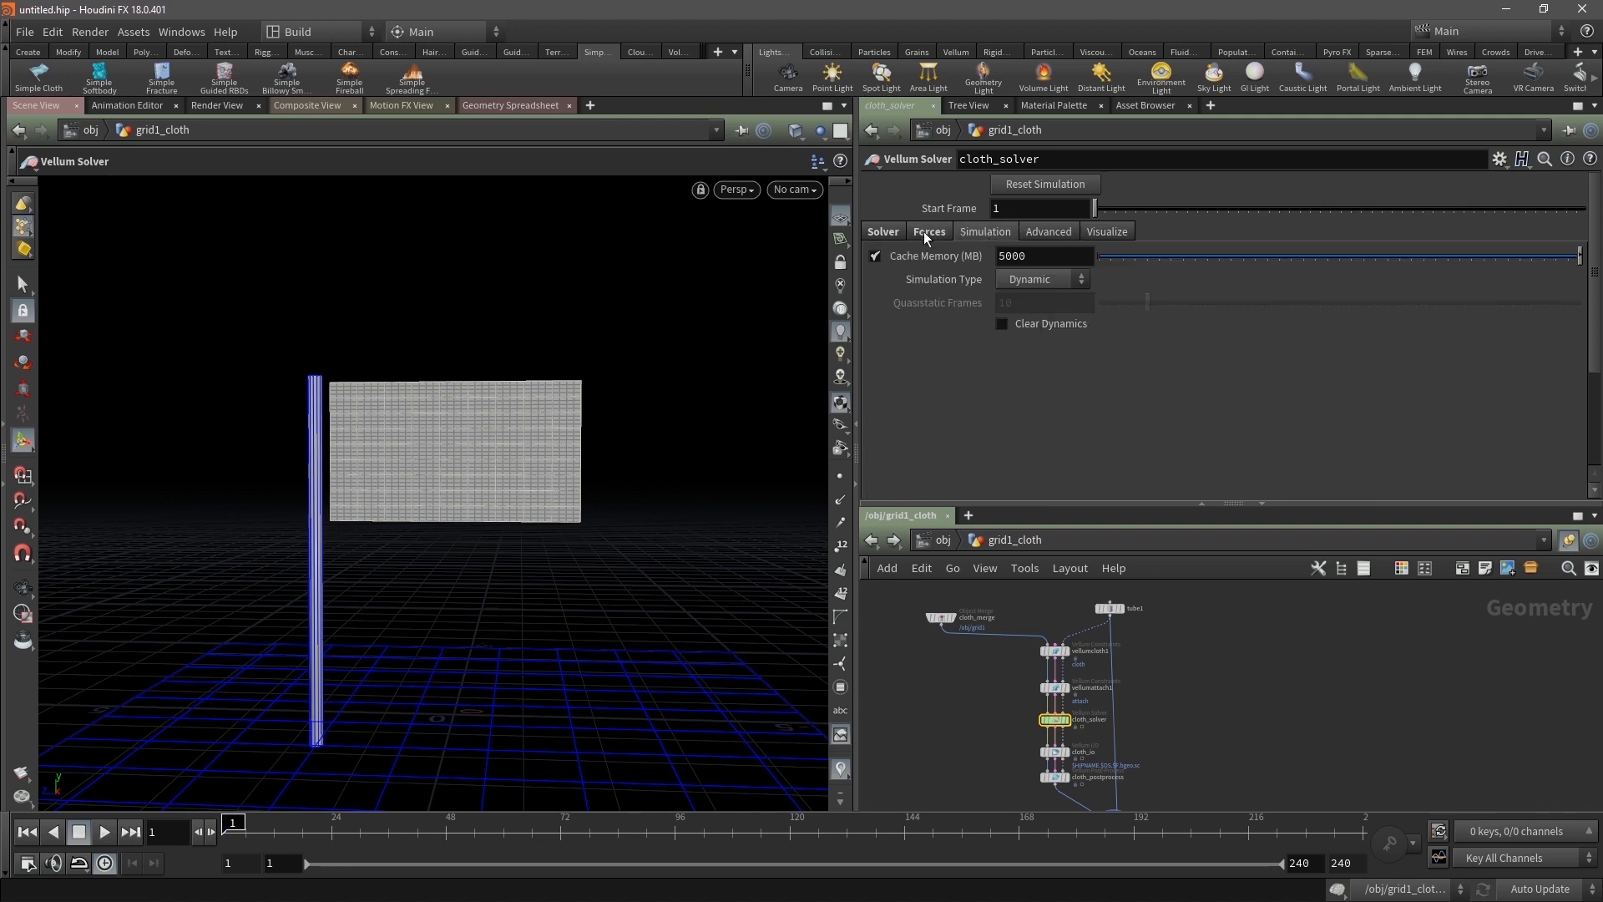
pyautogui.click(884, 231)
pyautogui.scroll(-4, 951, 411)
pyautogui.scroll(4, 965, 412)
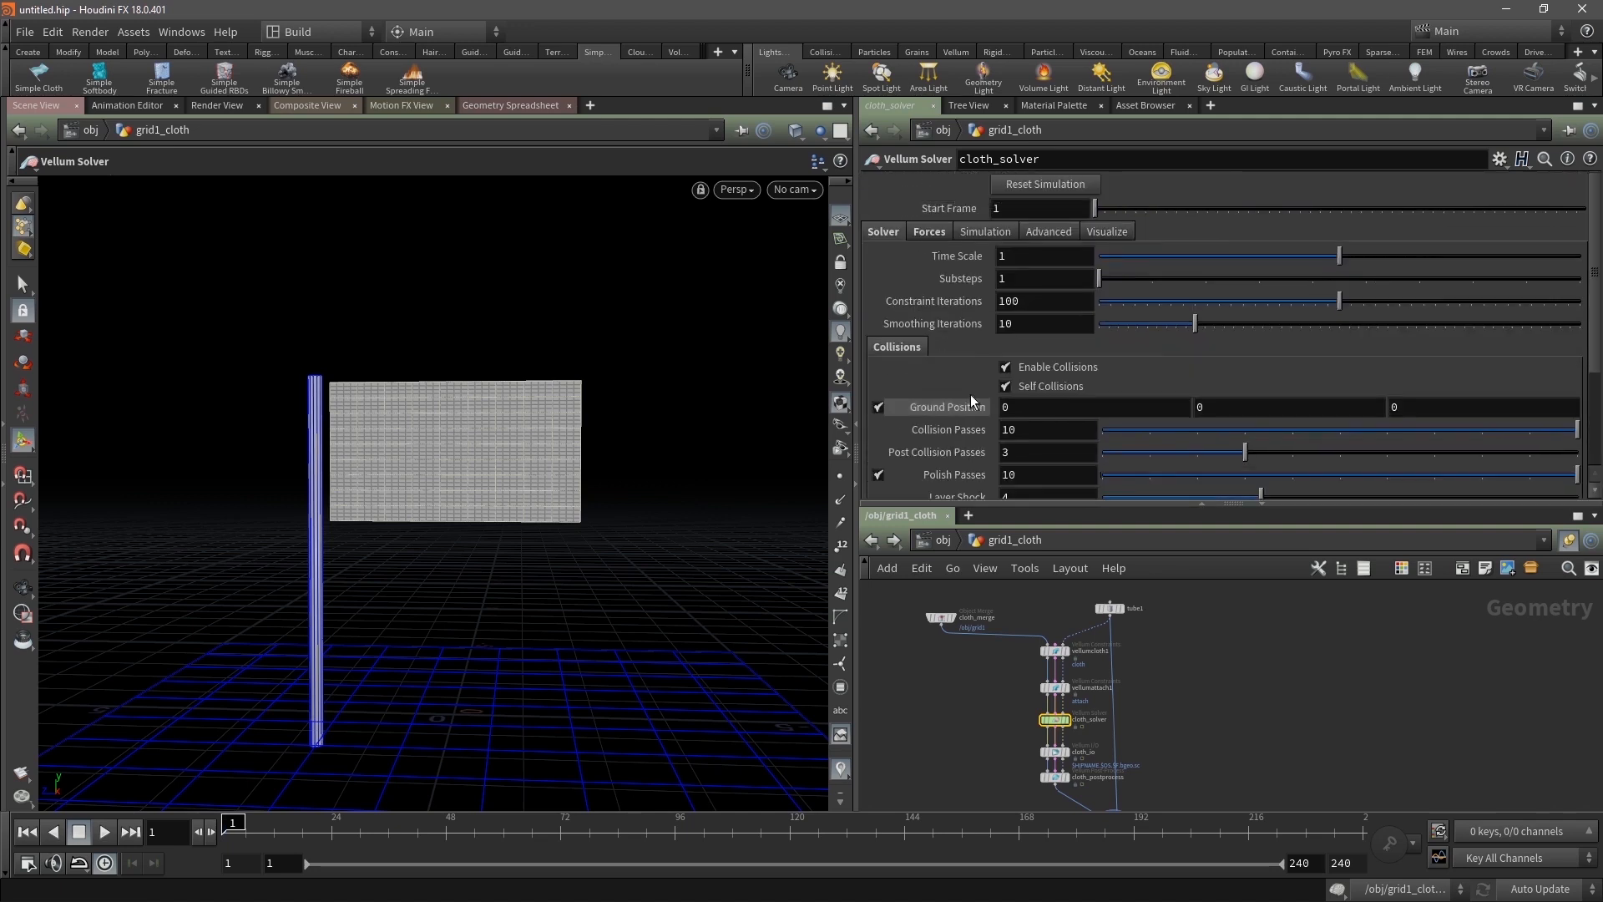
# Go up to the obj level and delete both grid1 and grid1_cloth
pyautogui.click(943, 541)
pyautogui.moveTo(1015, 610); pyautogui.dragTo(1214, 754)
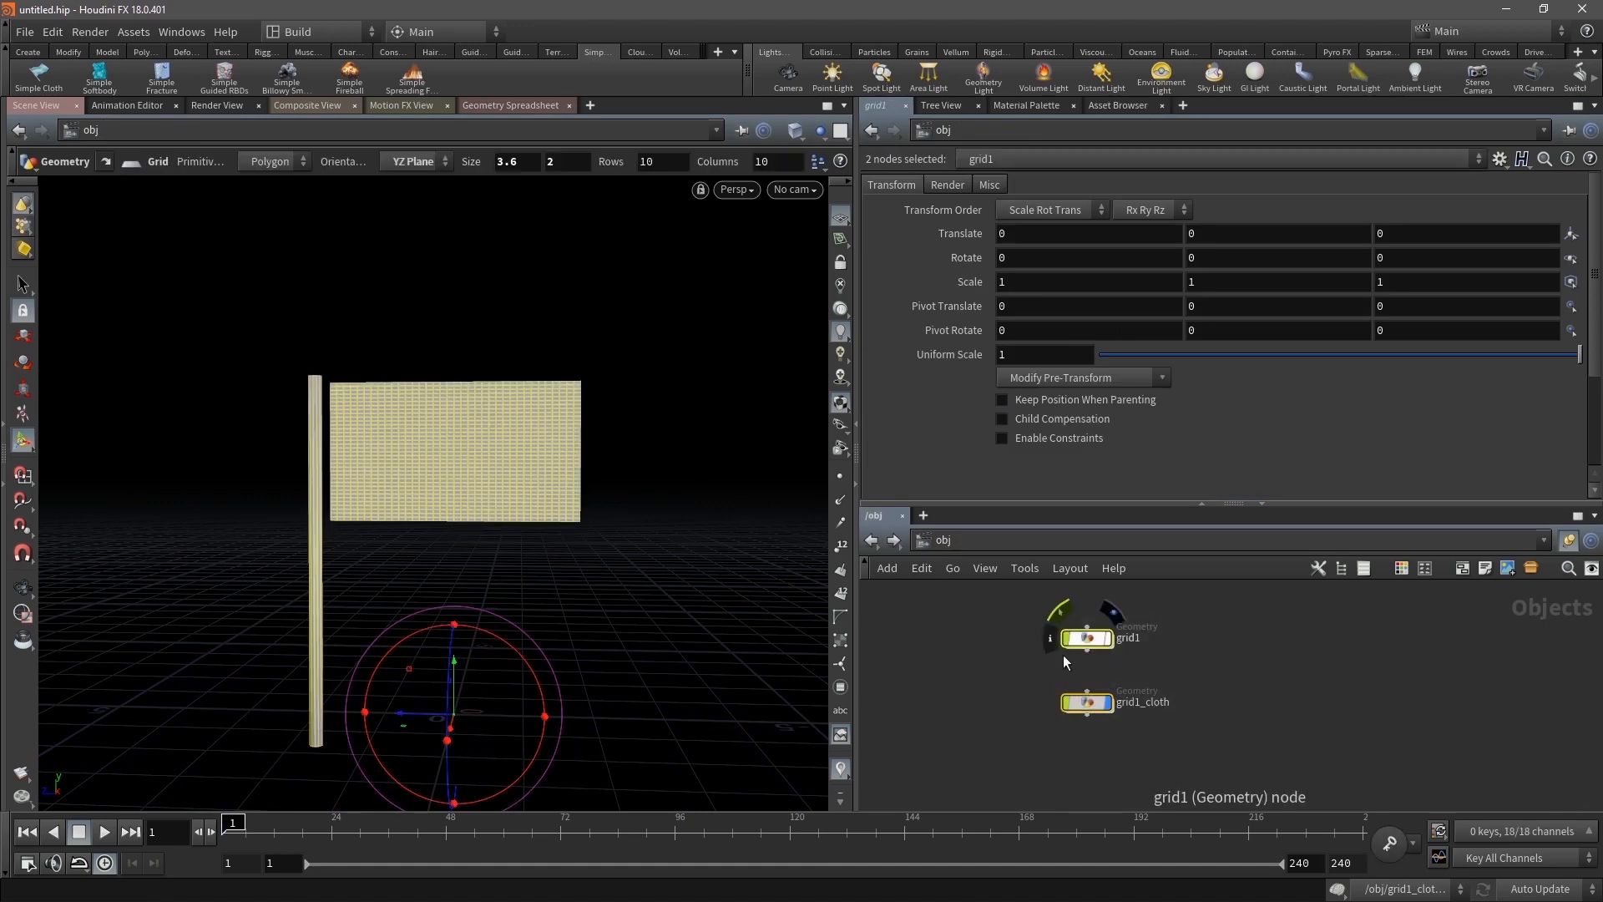
pyautogui.press('Delete')
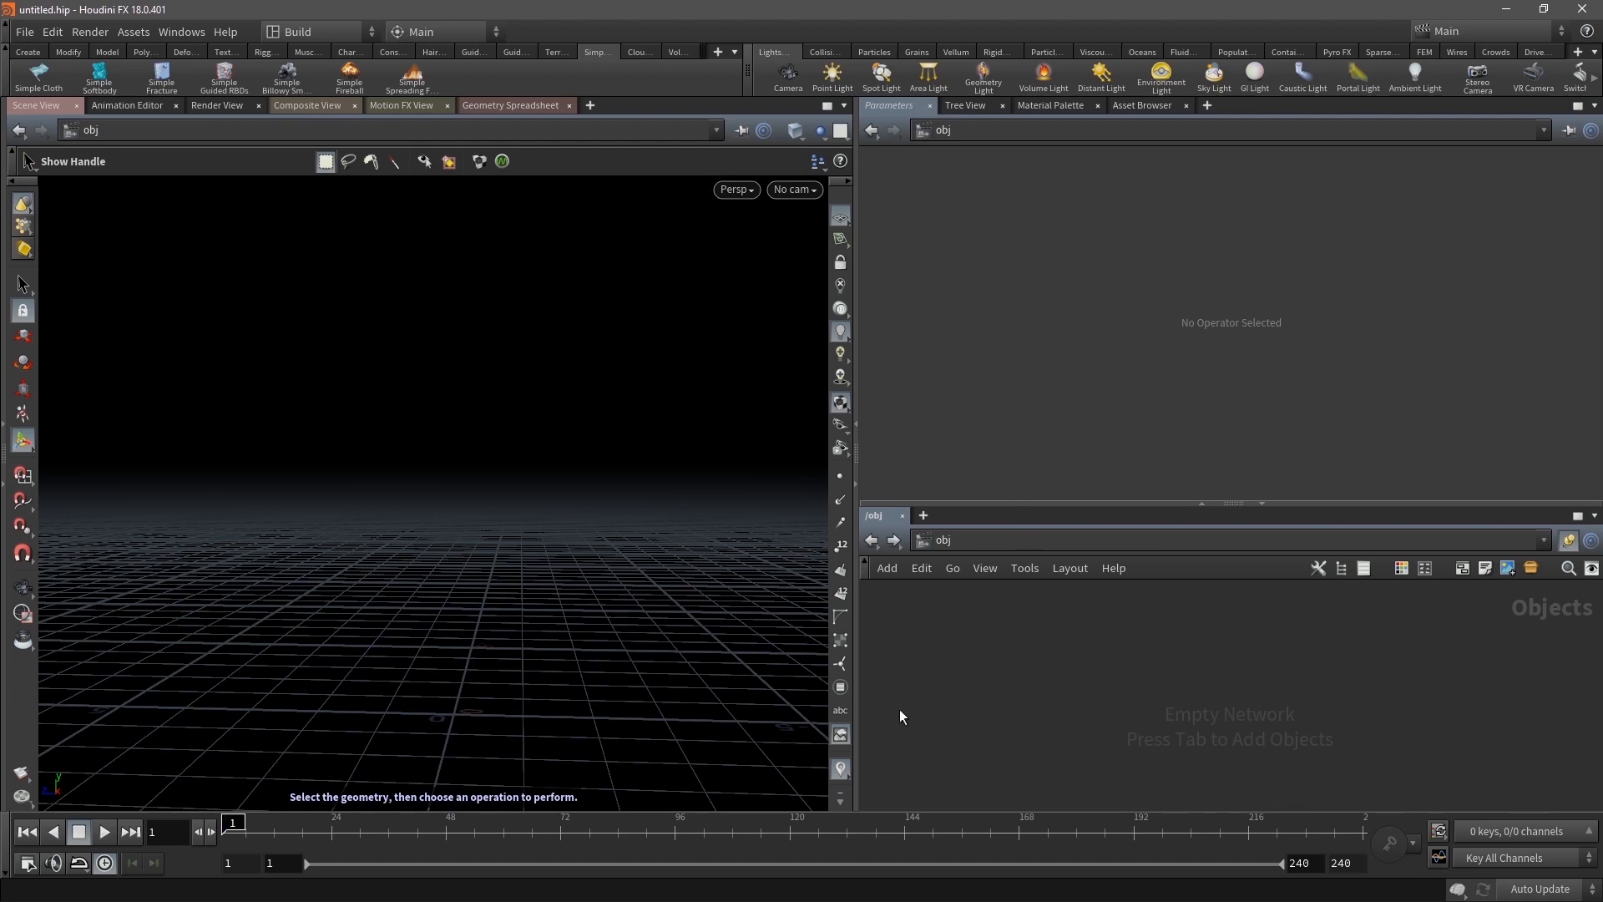
# Create a box object at the obj level, open it and set the box's Y size to 5
pyautogui.press('Tab')
pyautogui.write('box')
pyautogui.press('Return')
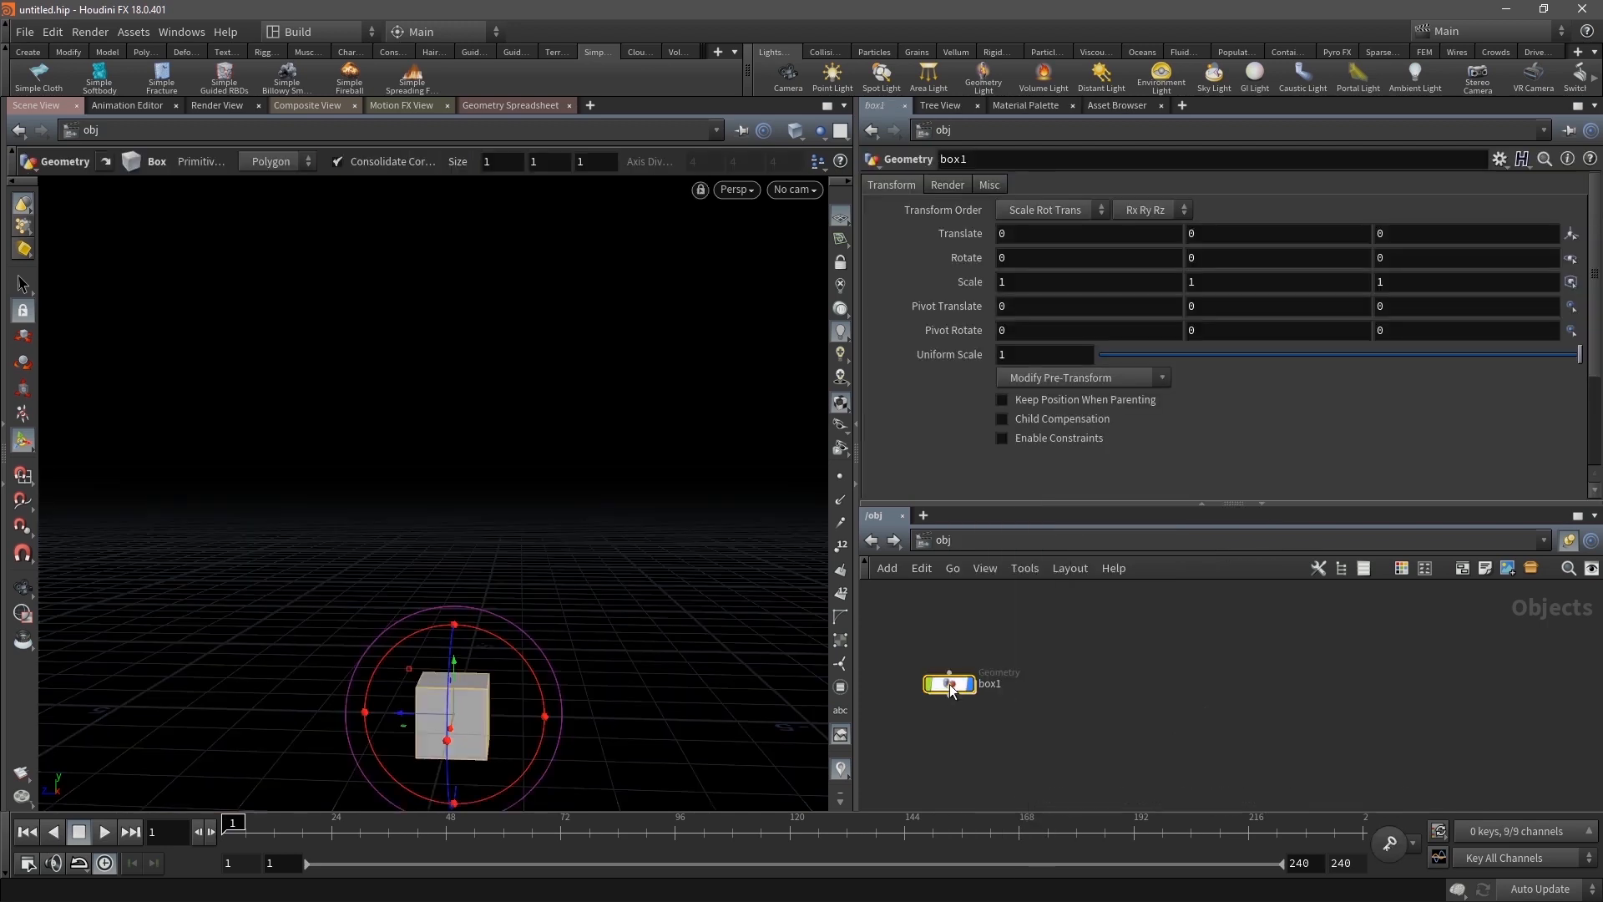
pyautogui.doubleClick(949, 684)
pyautogui.moveTo(1100, 680); pyautogui.dragTo(1084, 678)
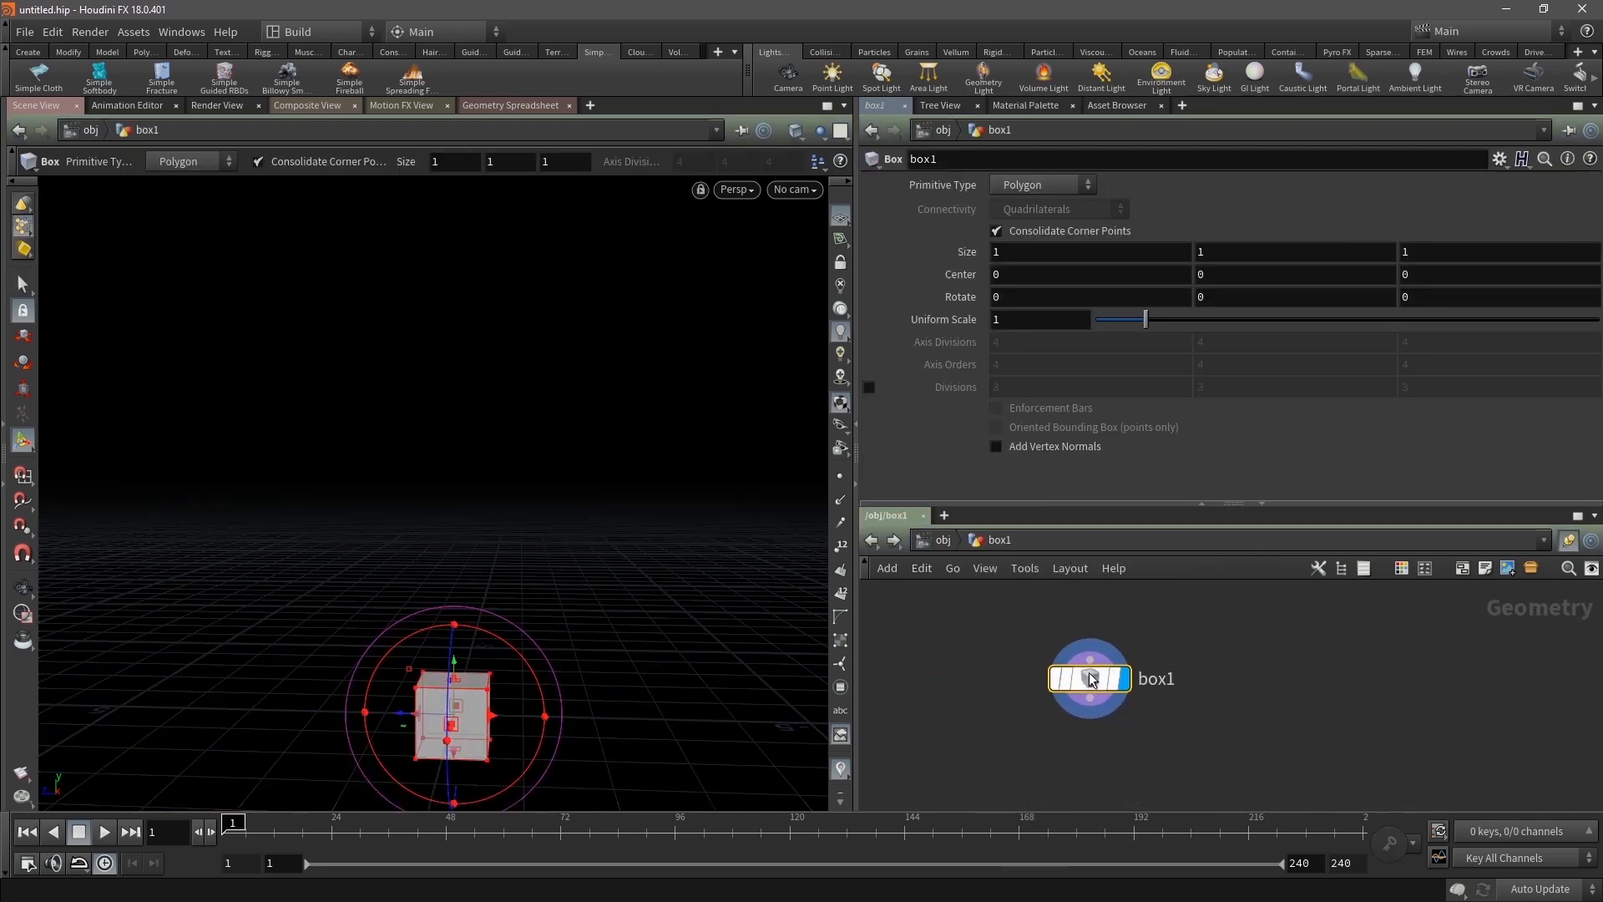
pyautogui.click(1266, 249)
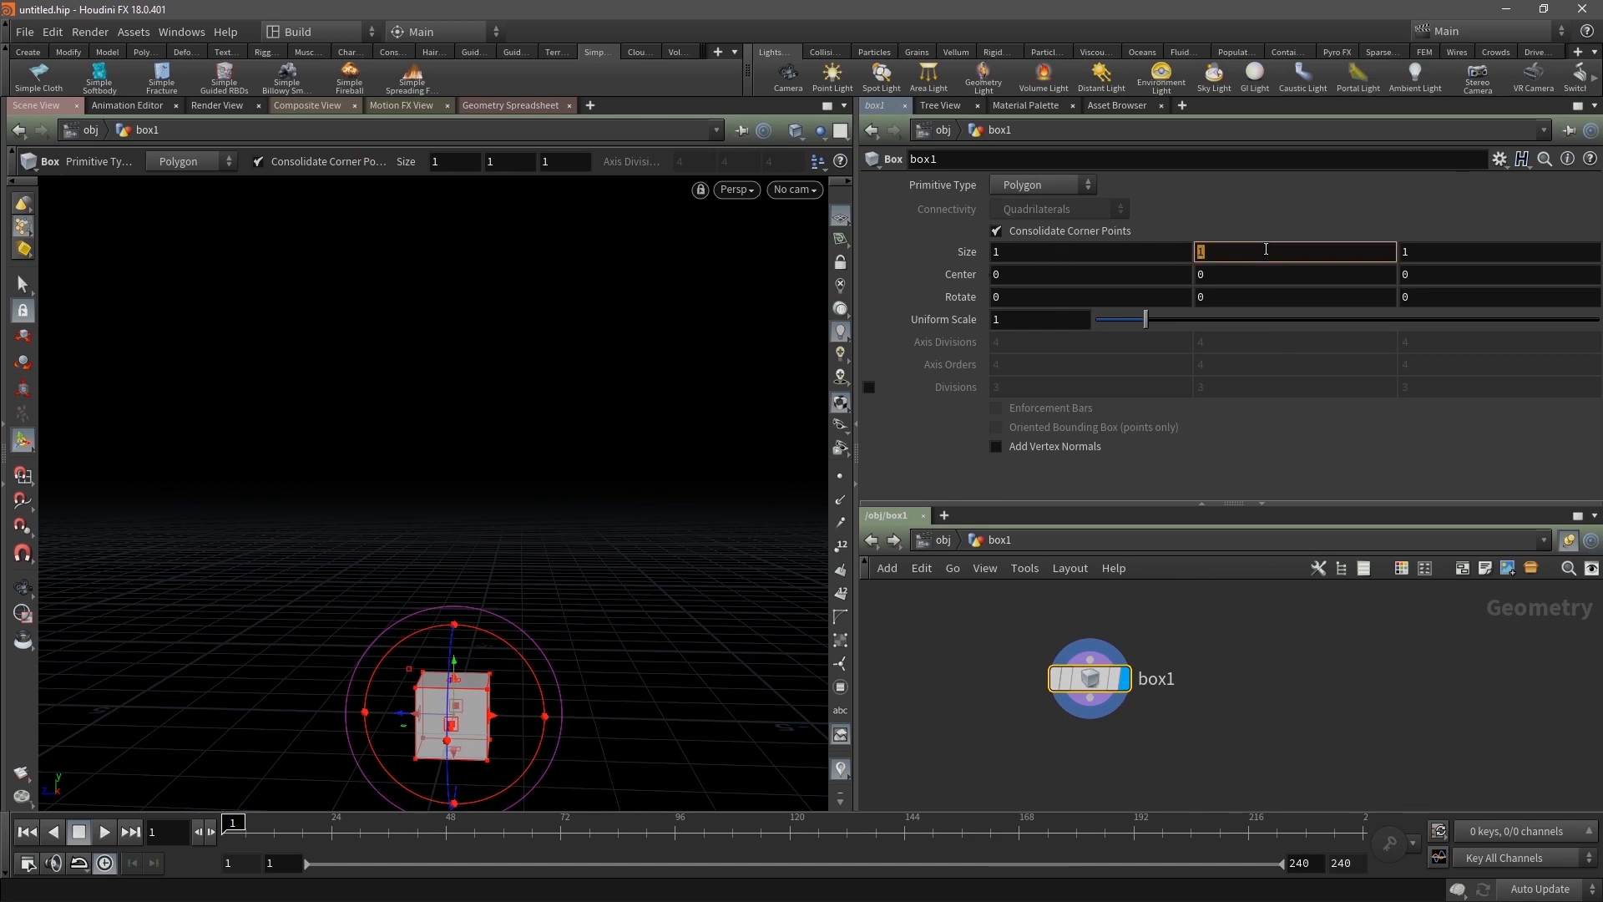
pyautogui.write('5')
pyautogui.press('Return')
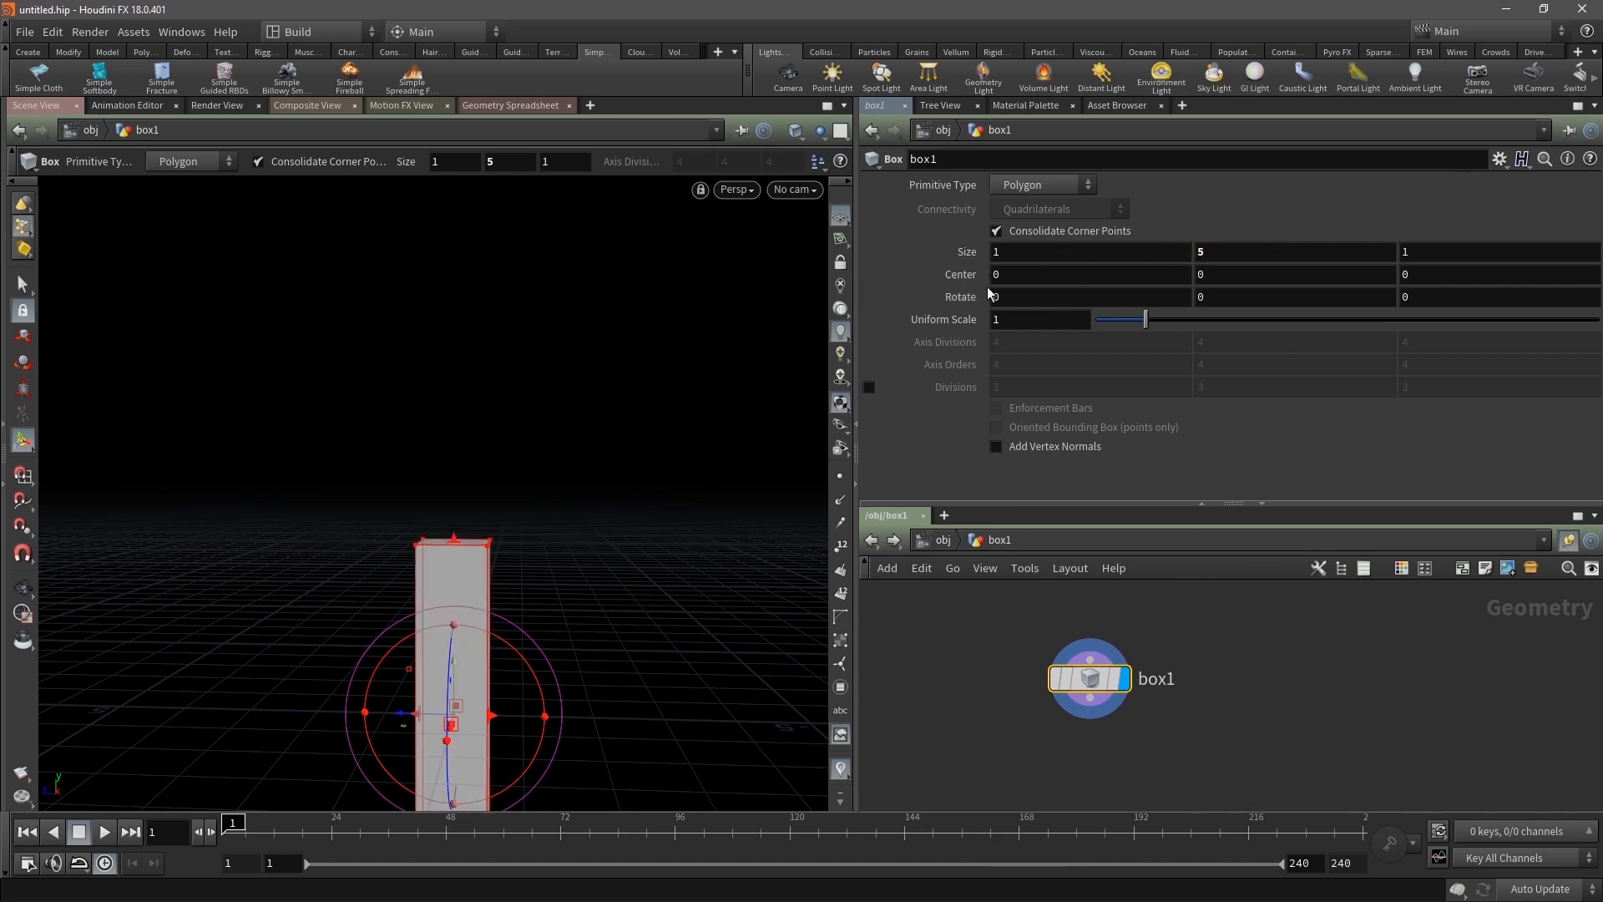
# Try out different Center Y values on the box, then reset Center Y to 0
pyautogui.click(1224, 275)
pyautogui.scroll(20, 1224, 275)
pyautogui.scroll(-5, 1224, 275)
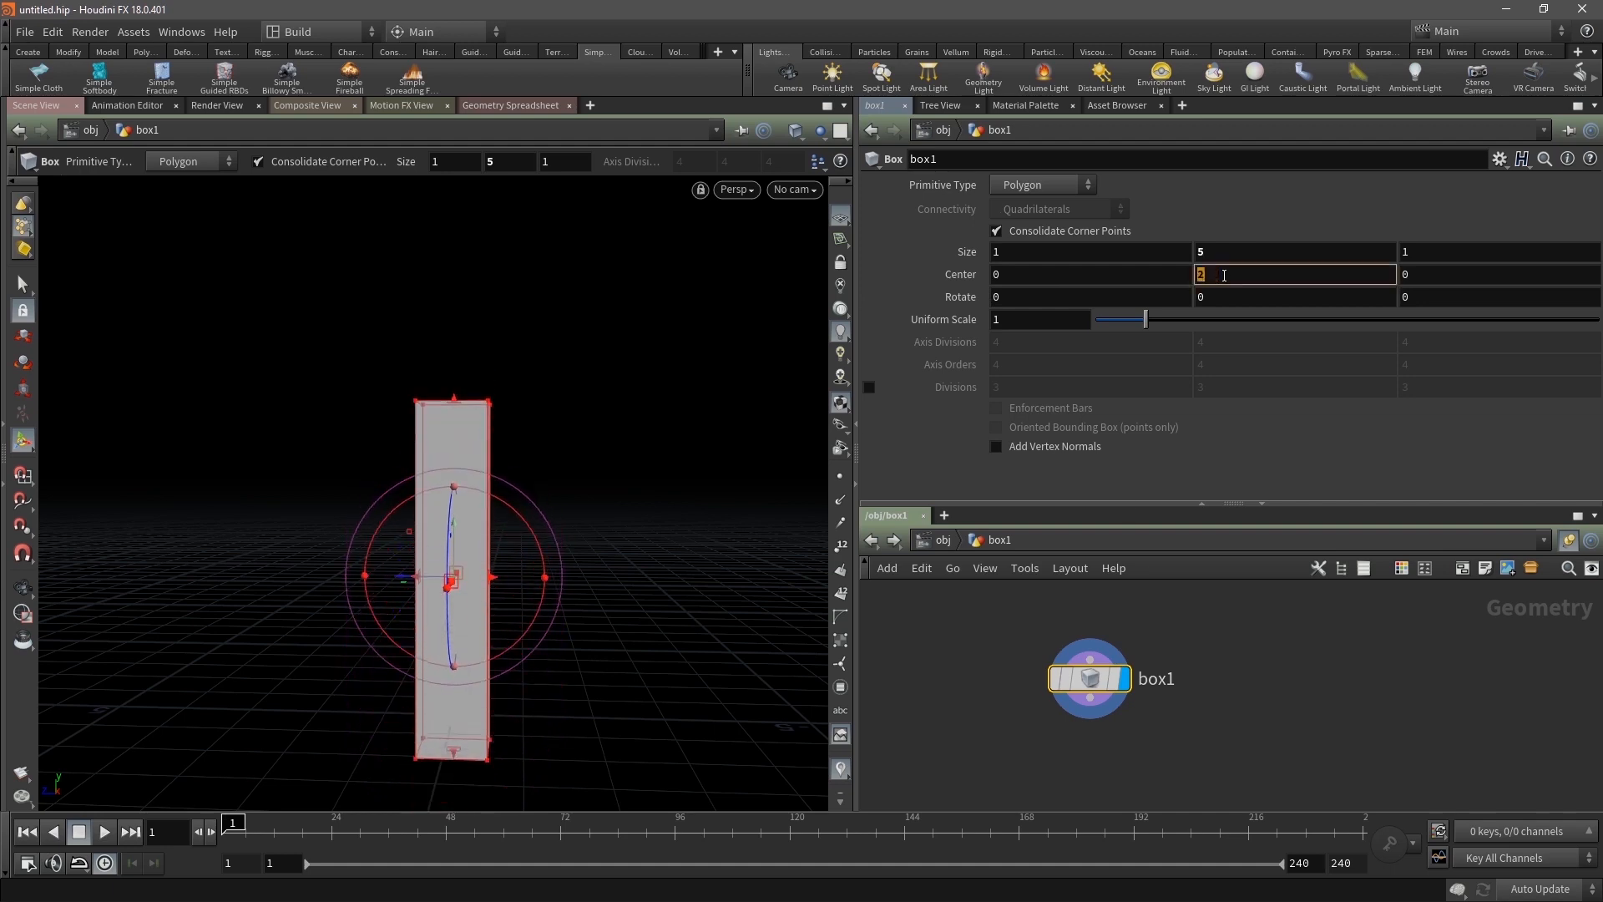
pyautogui.scroll(5, 1224, 275)
pyautogui.scroll(2, 1224, 276)
pyautogui.scroll(-20, 1224, 276)
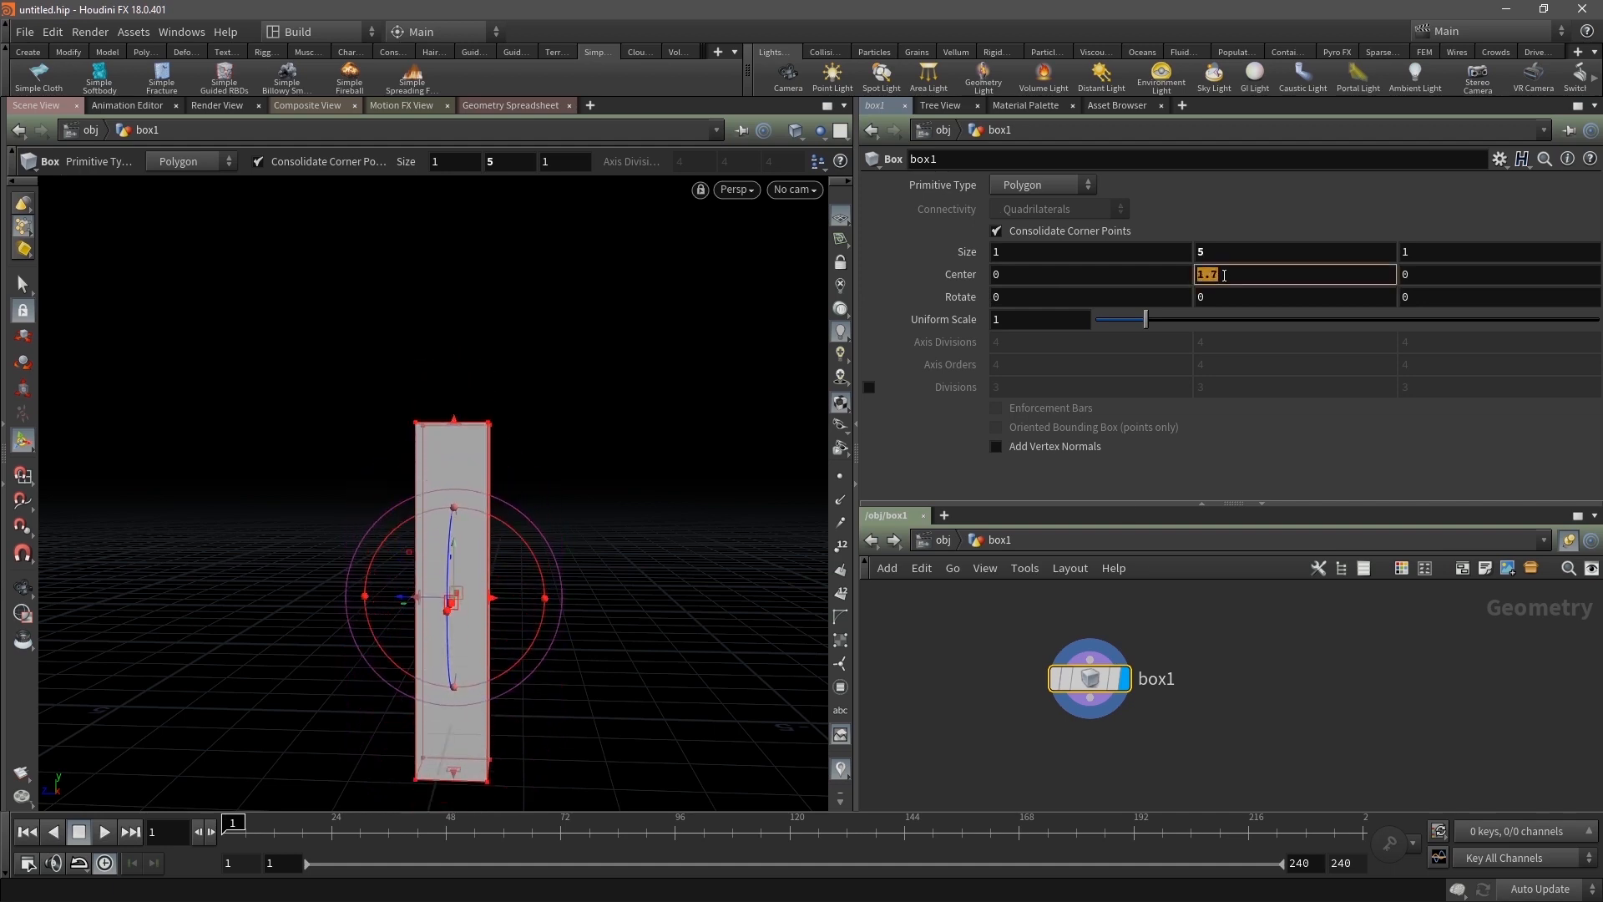
pyautogui.scroll(-1, 1223, 275)
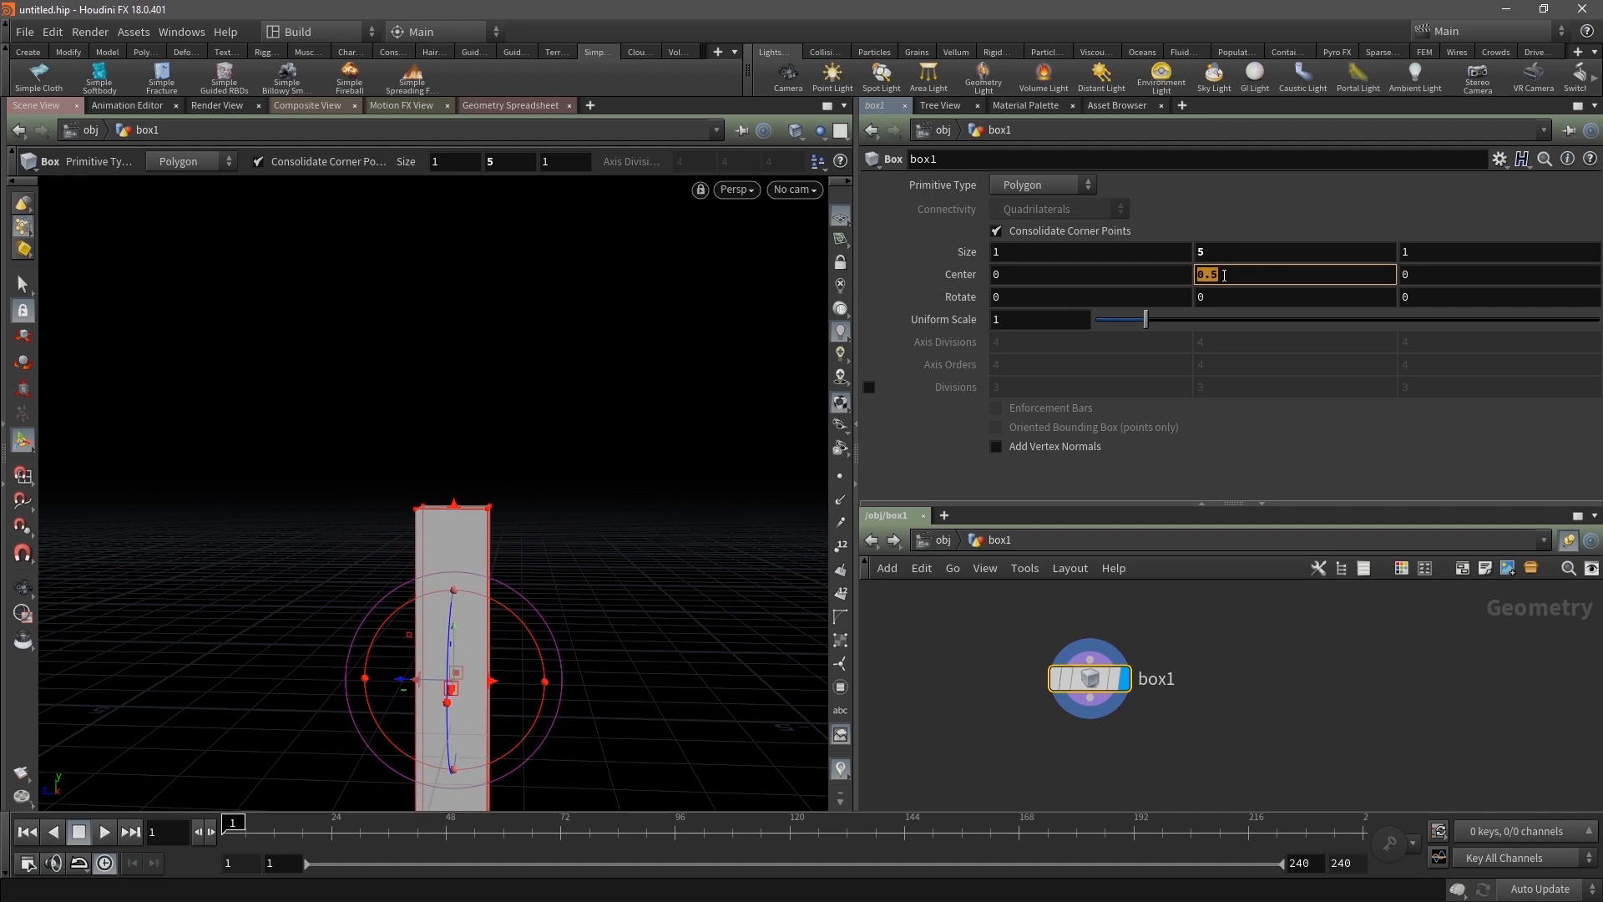
pyautogui.write('0')
pyautogui.press('Return')
# Add a Match Size node below box1 and set its Justify Y to Min
pyautogui.click(1185, 743)
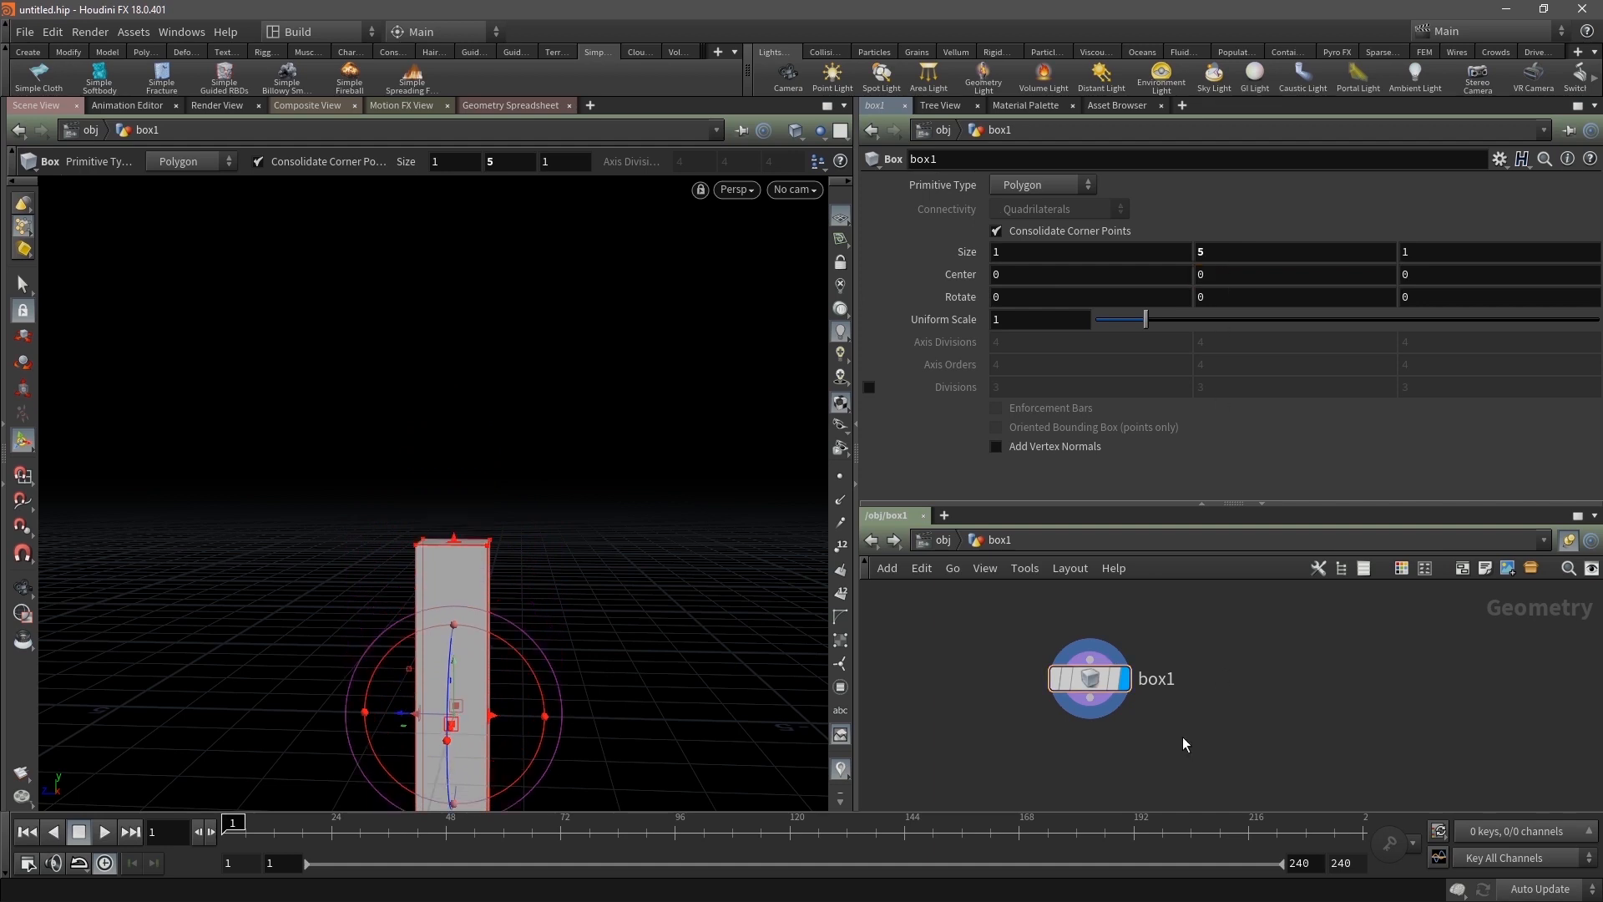
pyautogui.press('Tab')
pyautogui.write('matc')
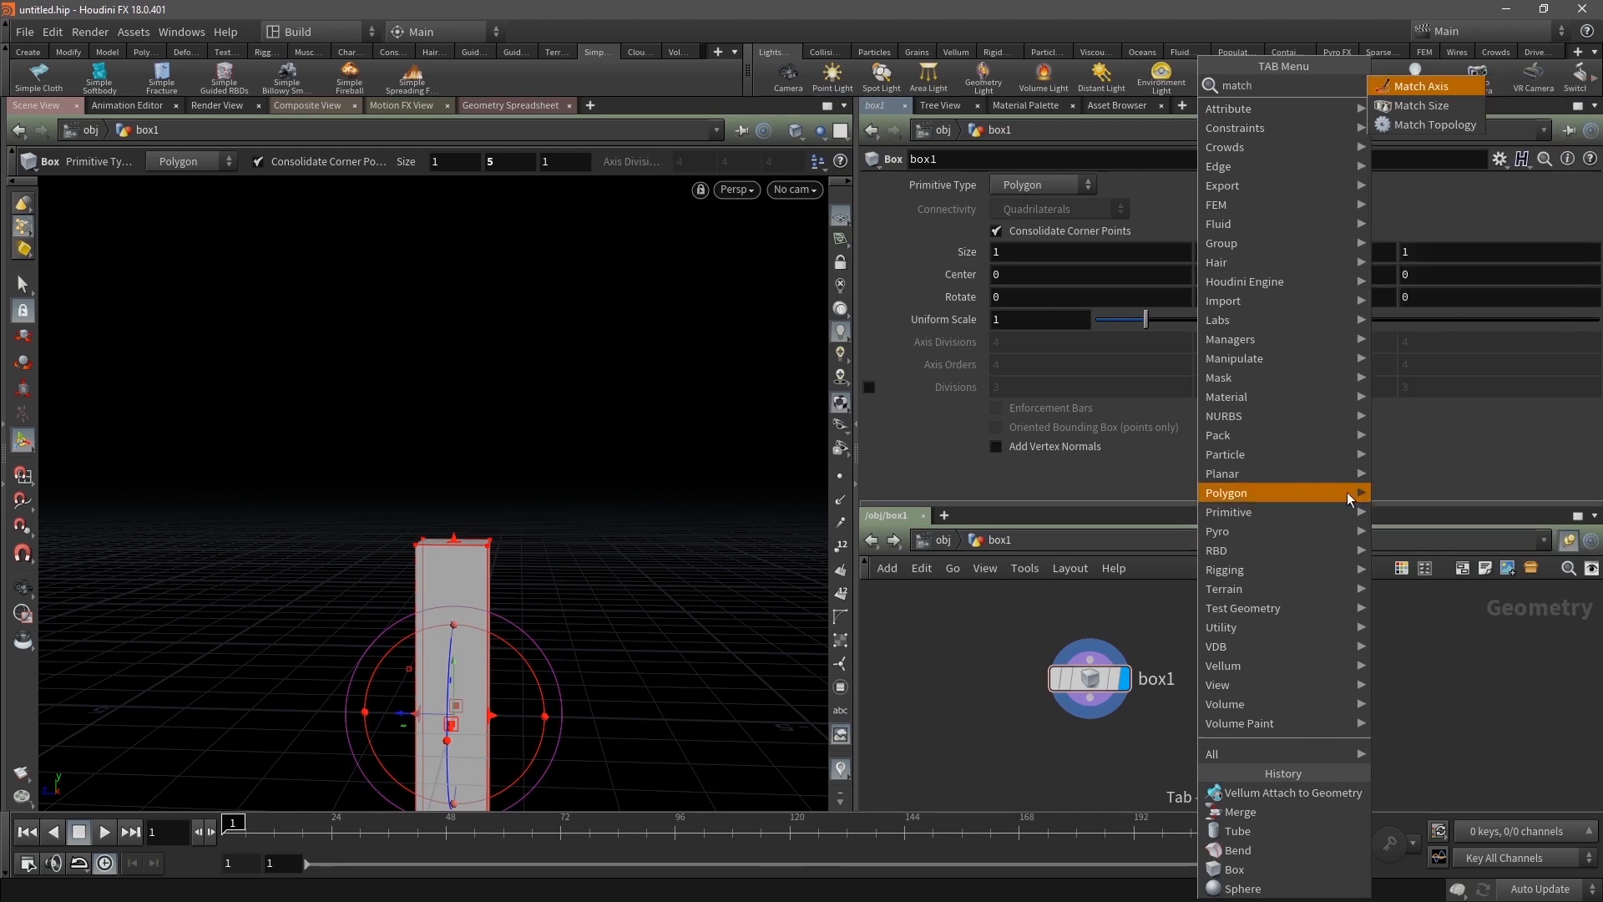
pyautogui.click(1465, 106)
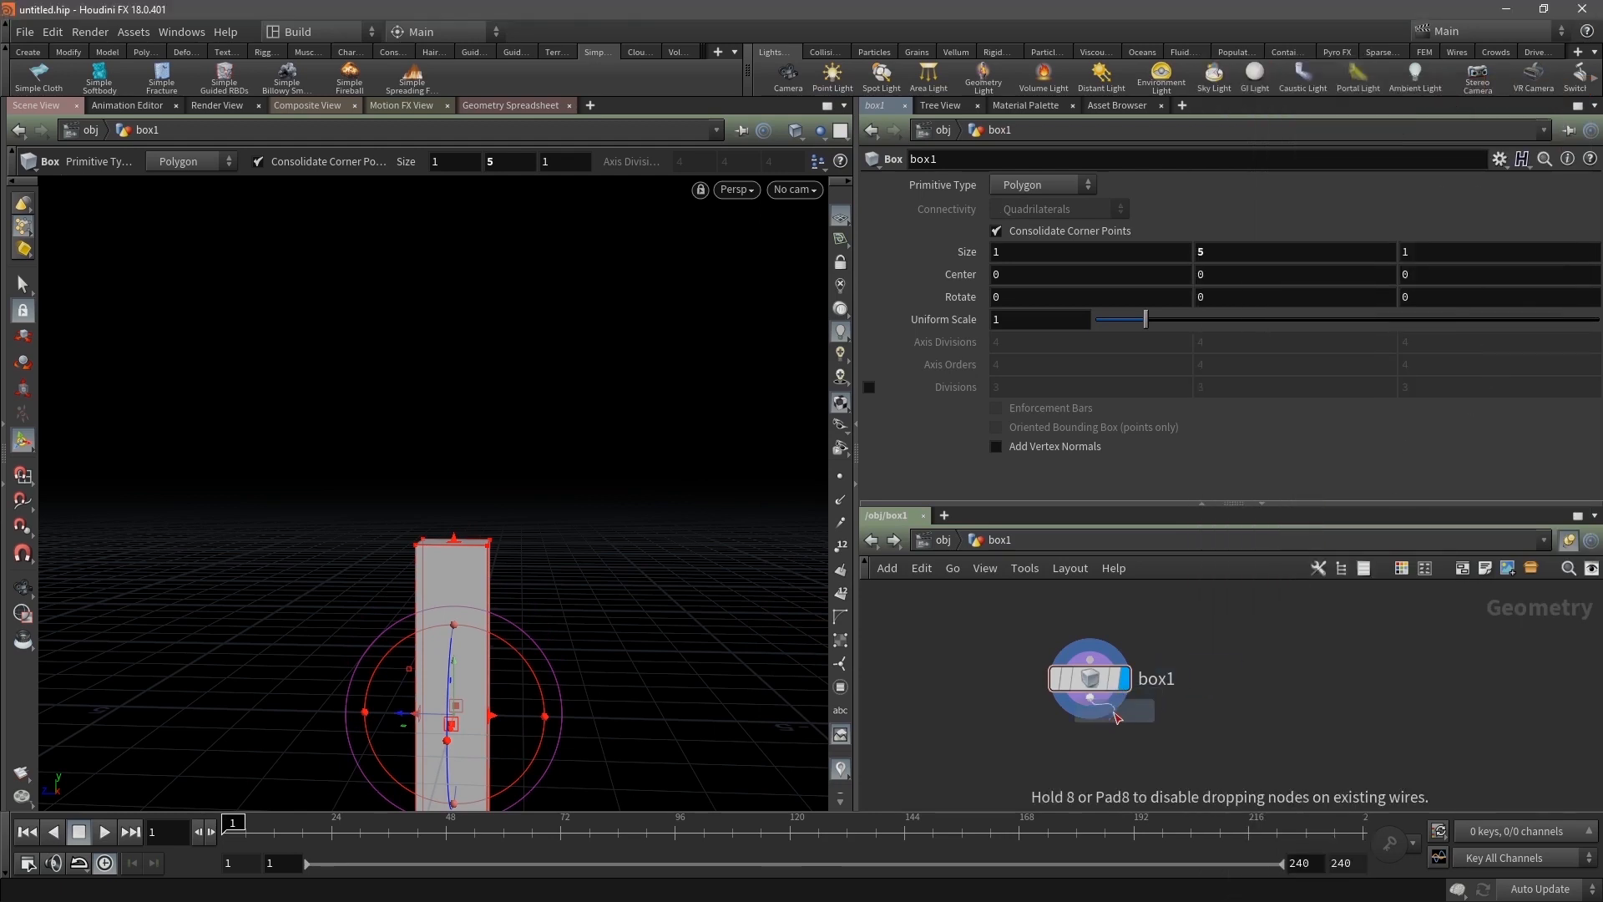
pyautogui.click(1074, 737)
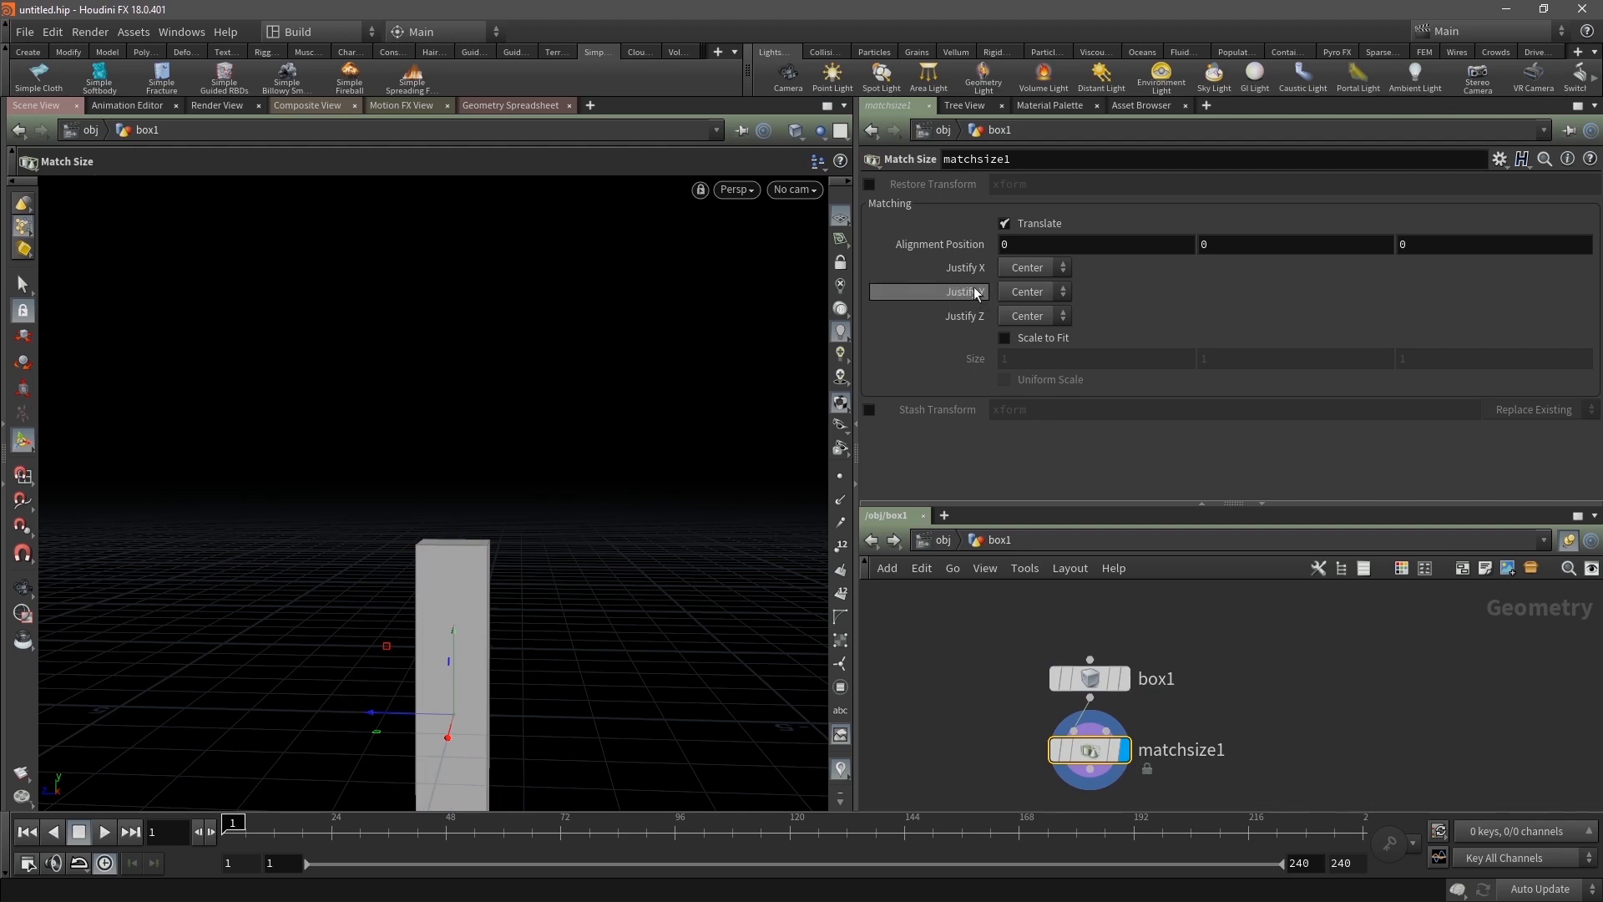
pyautogui.click(1028, 293)
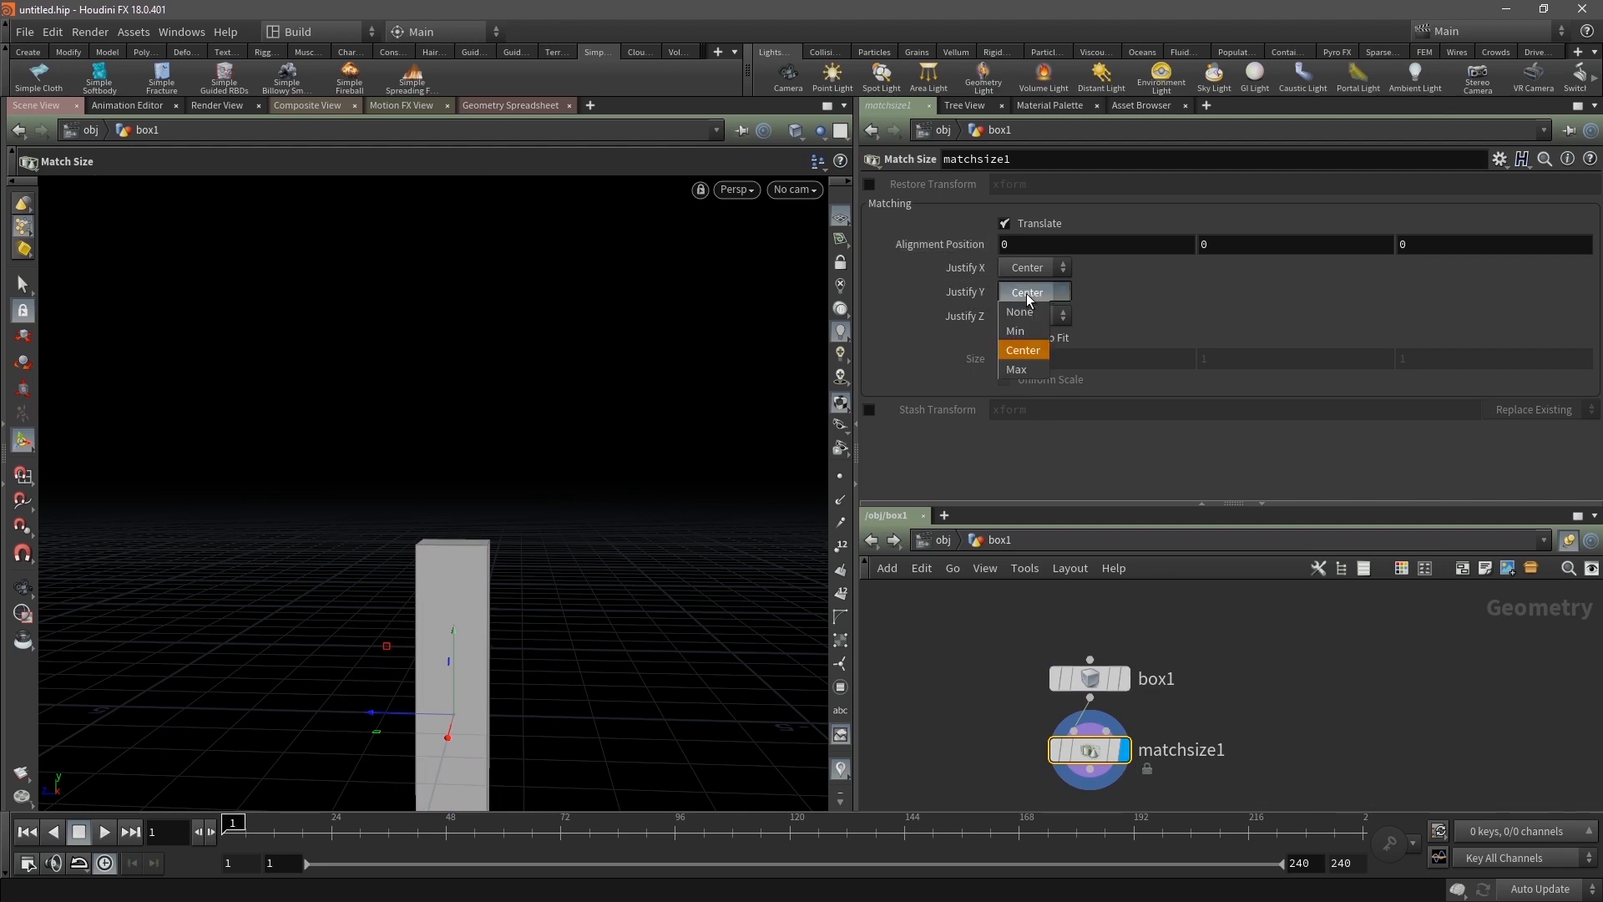
pyautogui.click(1032, 342)
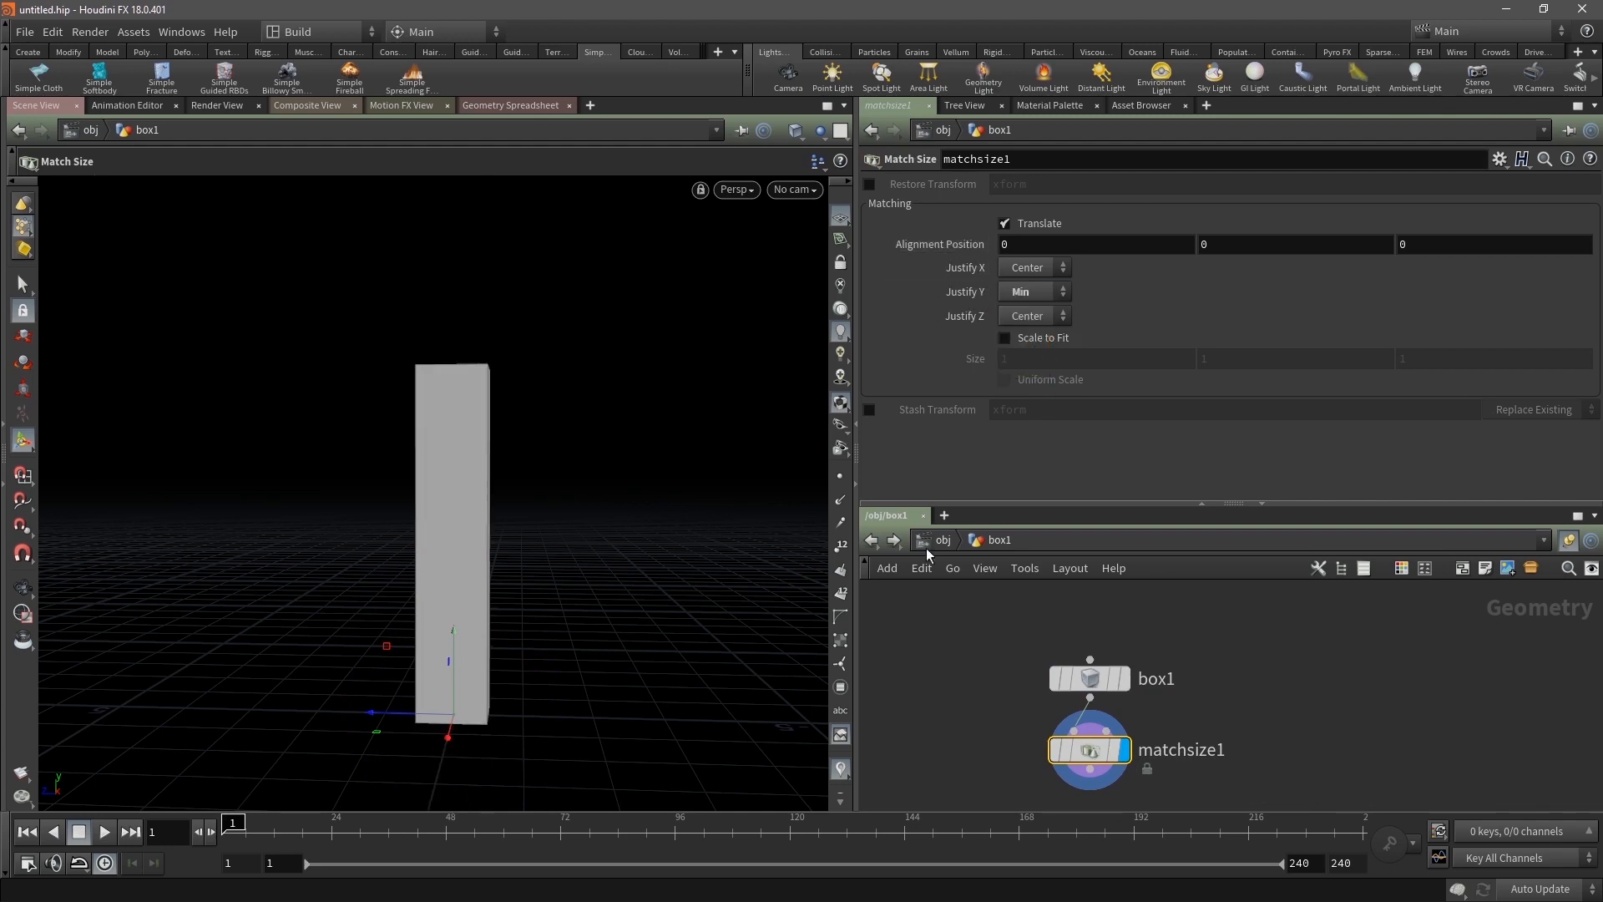
# Return to the obj level and apply Simple Fracture to box1 without a collision object
pyautogui.keyDown('alt'); pyautogui.moveTo(473, 715); pyautogui.dragTo(512, 712); pyautogui.keyUp('alt')
pyautogui.keyDown('alt'); pyautogui.moveTo(481, 407); pyautogui.dragTo(643, 759); pyautogui.keyUp('alt')
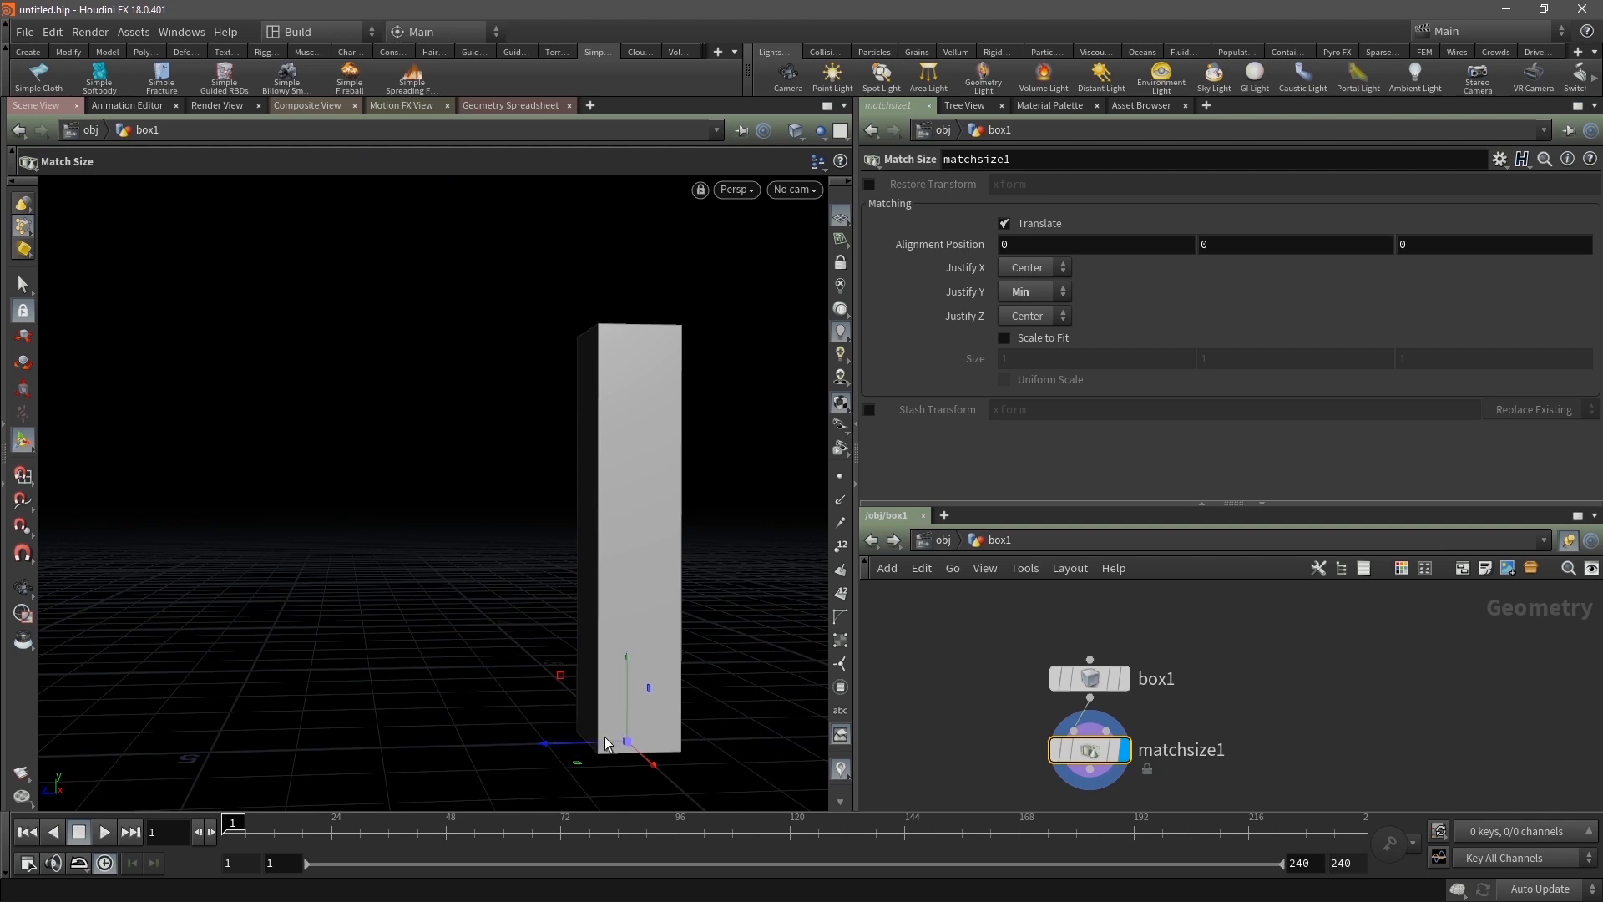
pyautogui.keyDown('alt'); pyautogui.moveTo(673, 701); pyautogui.dragTo(701, 637, button='right'); pyautogui.keyUp('alt')
pyautogui.keyDown('alt'); pyautogui.moveTo(702, 637); pyautogui.dragTo(351, 600, button='middle'); pyautogui.keyUp('alt')
pyautogui.moveTo(351, 600); pyautogui.dragTo(404, 687)
pyautogui.press('Return')
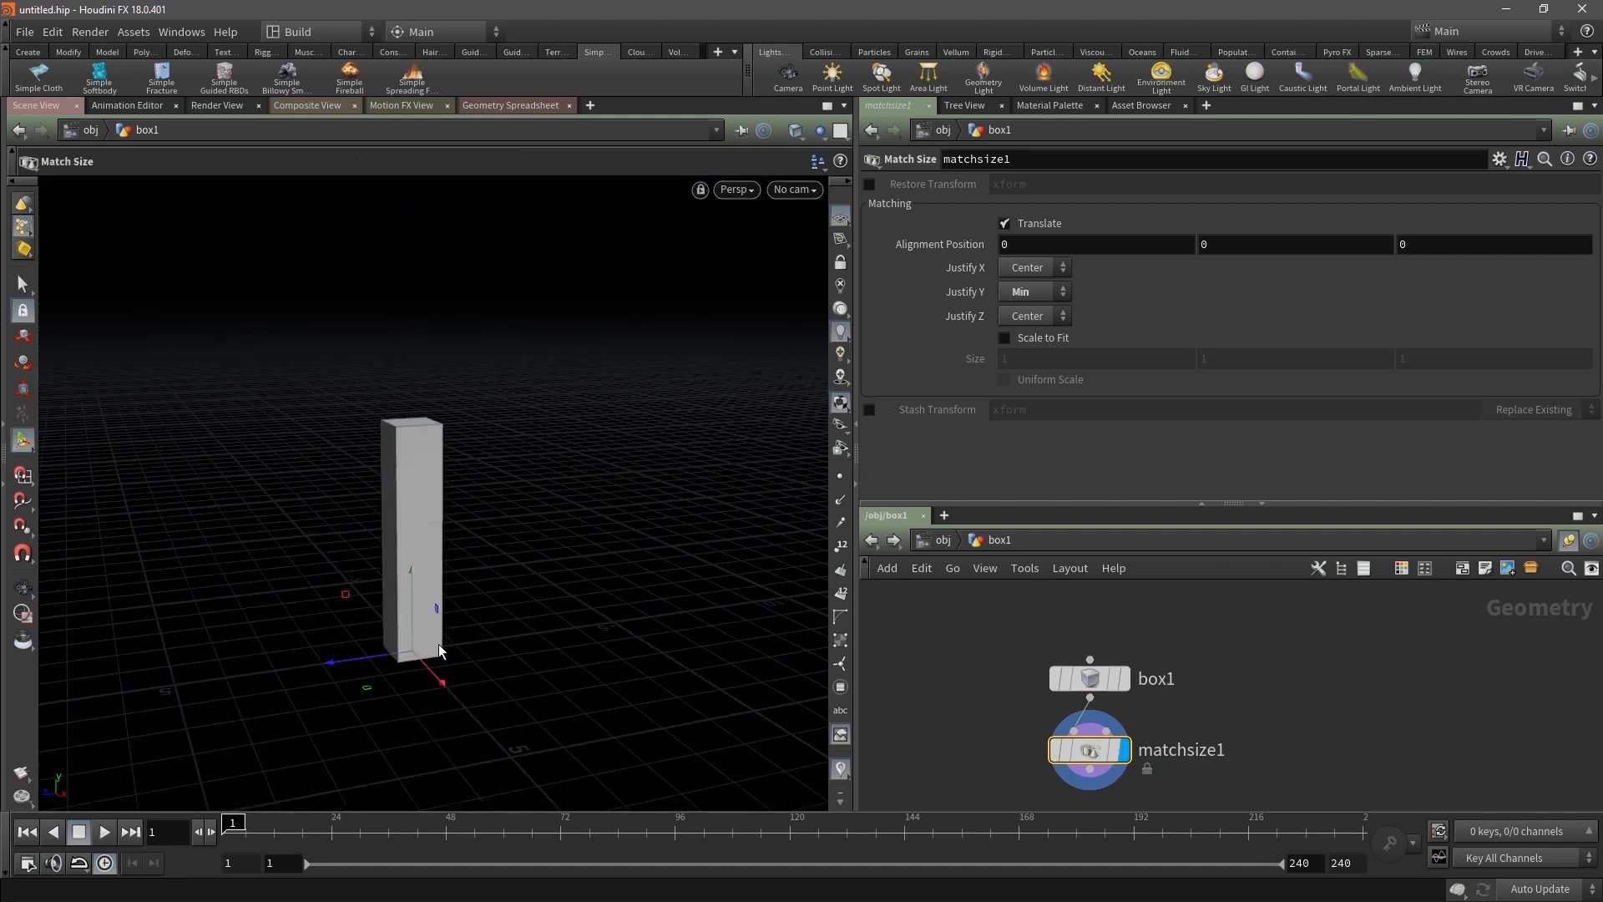
pyautogui.click(940, 541)
pyautogui.moveTo(1064, 636); pyautogui.dragTo(879, 771)
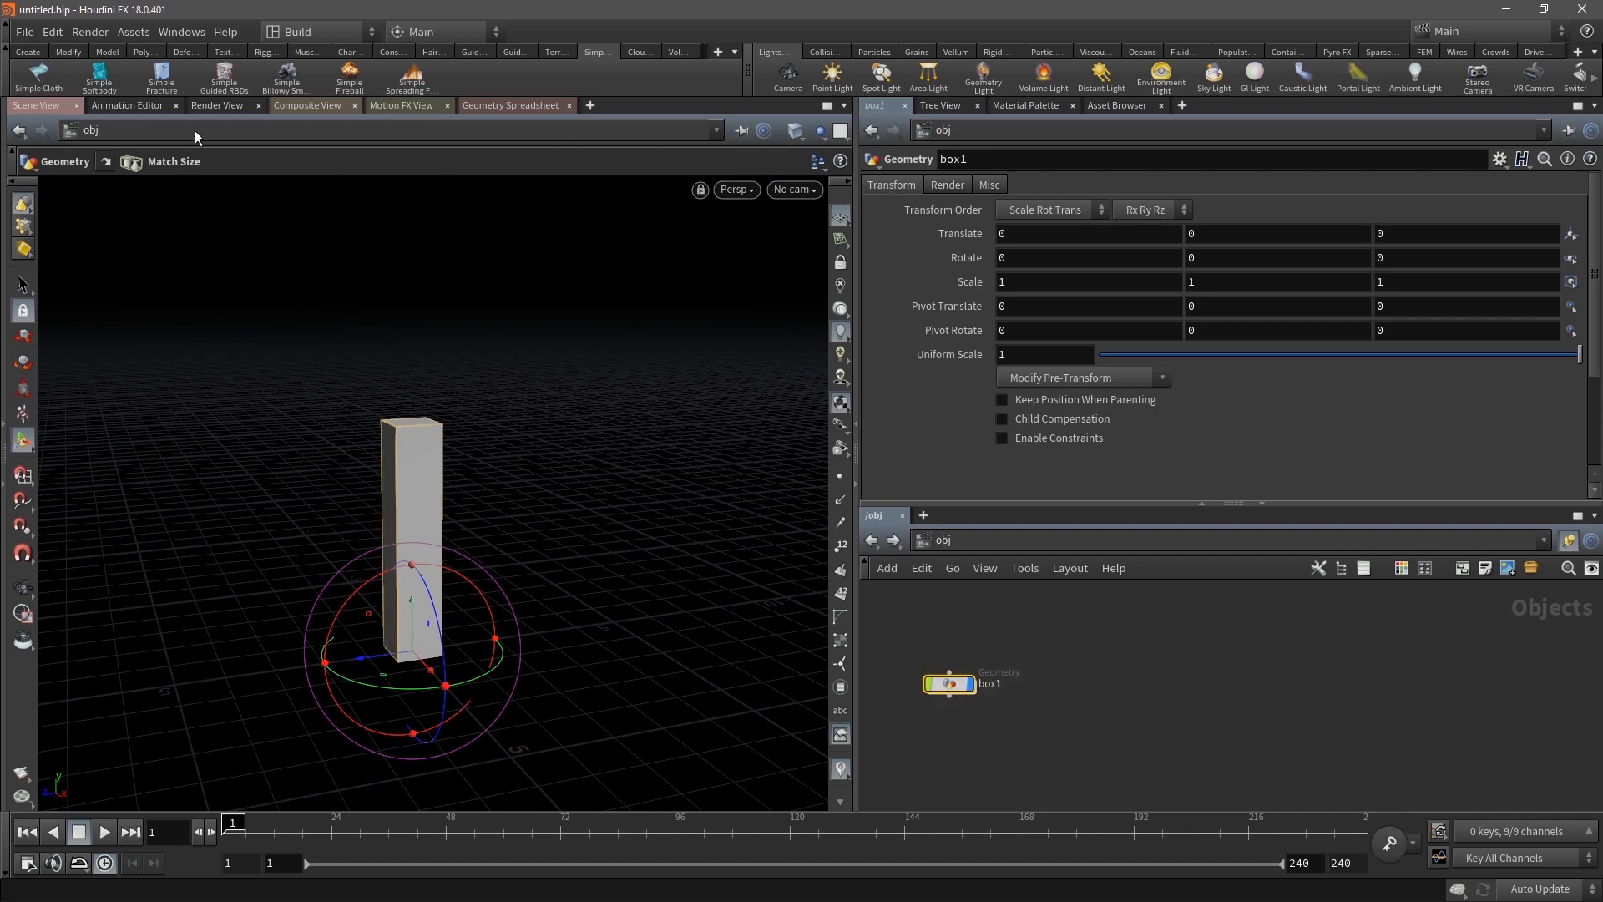
pyautogui.click(161, 83)
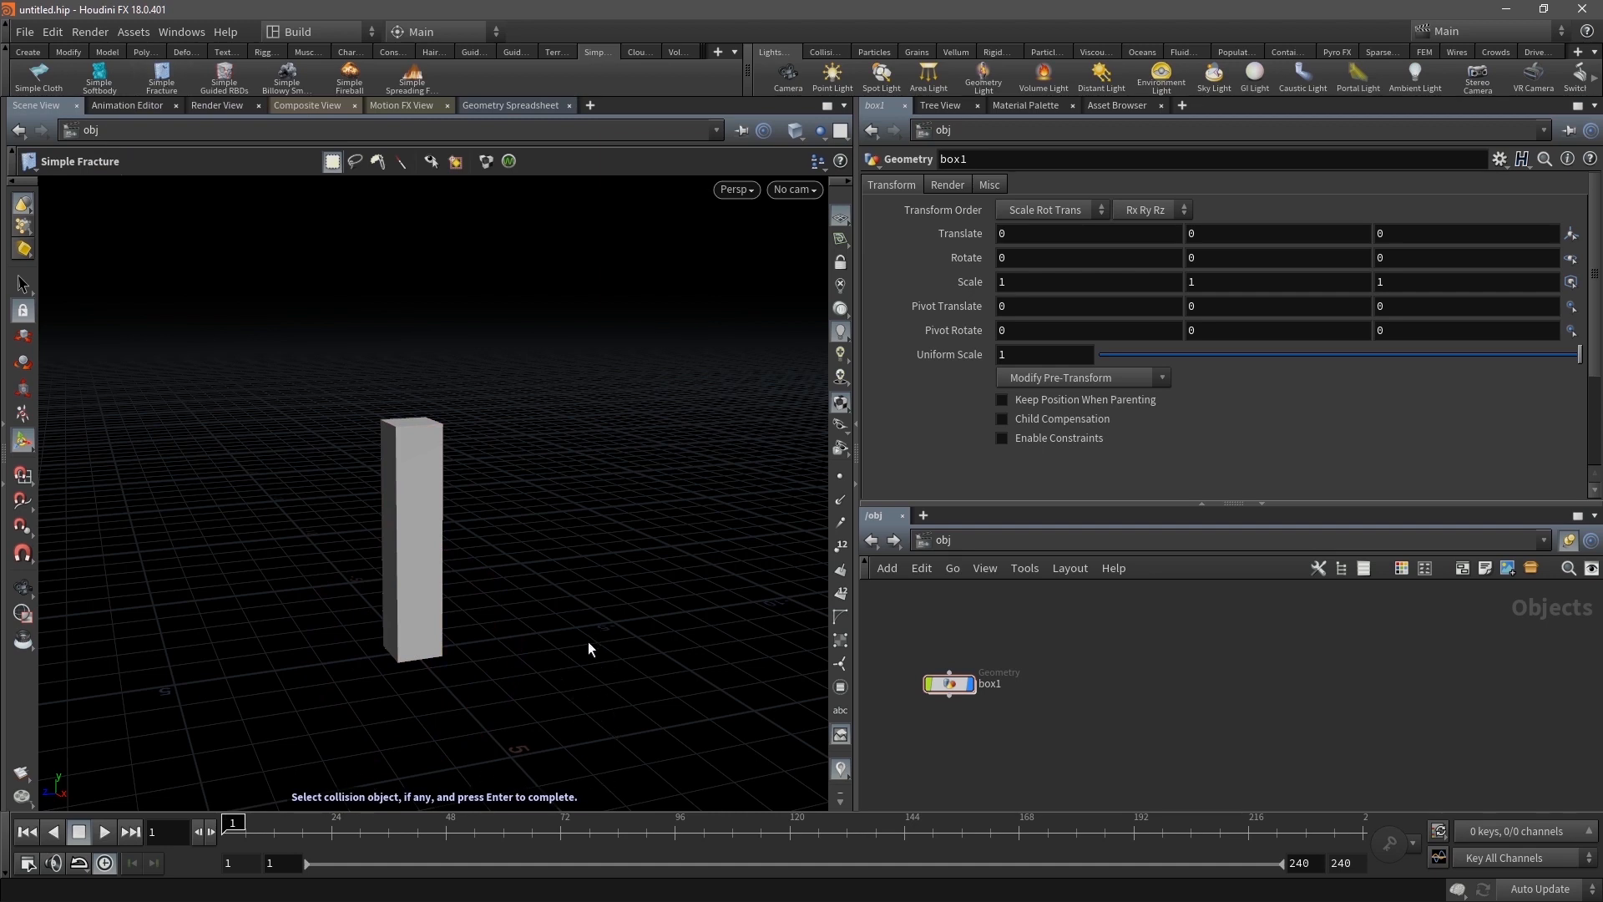
pyautogui.press('Return')
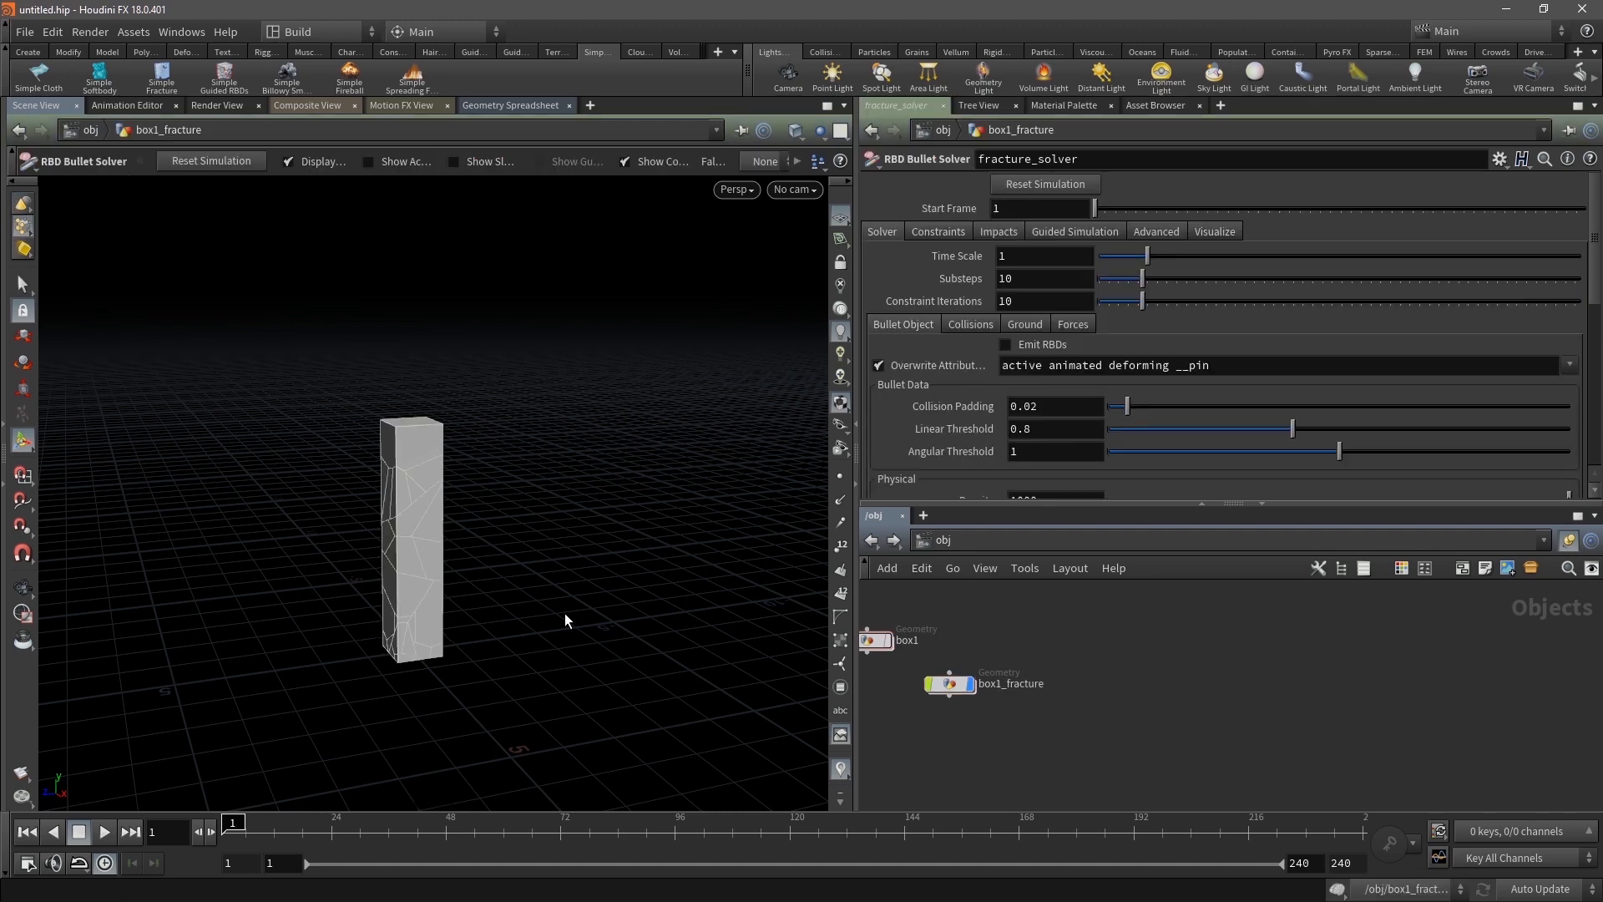
# Inspect the fracture lines on the column and place box1 directly above box1_fracture in the obj network
pyautogui.keyDown('alt'); pyautogui.moveTo(339, 513); pyautogui.dragTo(666, 469, button='right'); pyautogui.keyUp('alt')
pyautogui.keyDown('alt'); pyautogui.moveTo(666, 469); pyautogui.dragTo(668, 455); pyautogui.keyUp('alt')
pyautogui.keyDown('alt'); pyautogui.moveTo(669, 454); pyautogui.dragTo(451, 459, button='middle'); pyautogui.keyUp('alt')
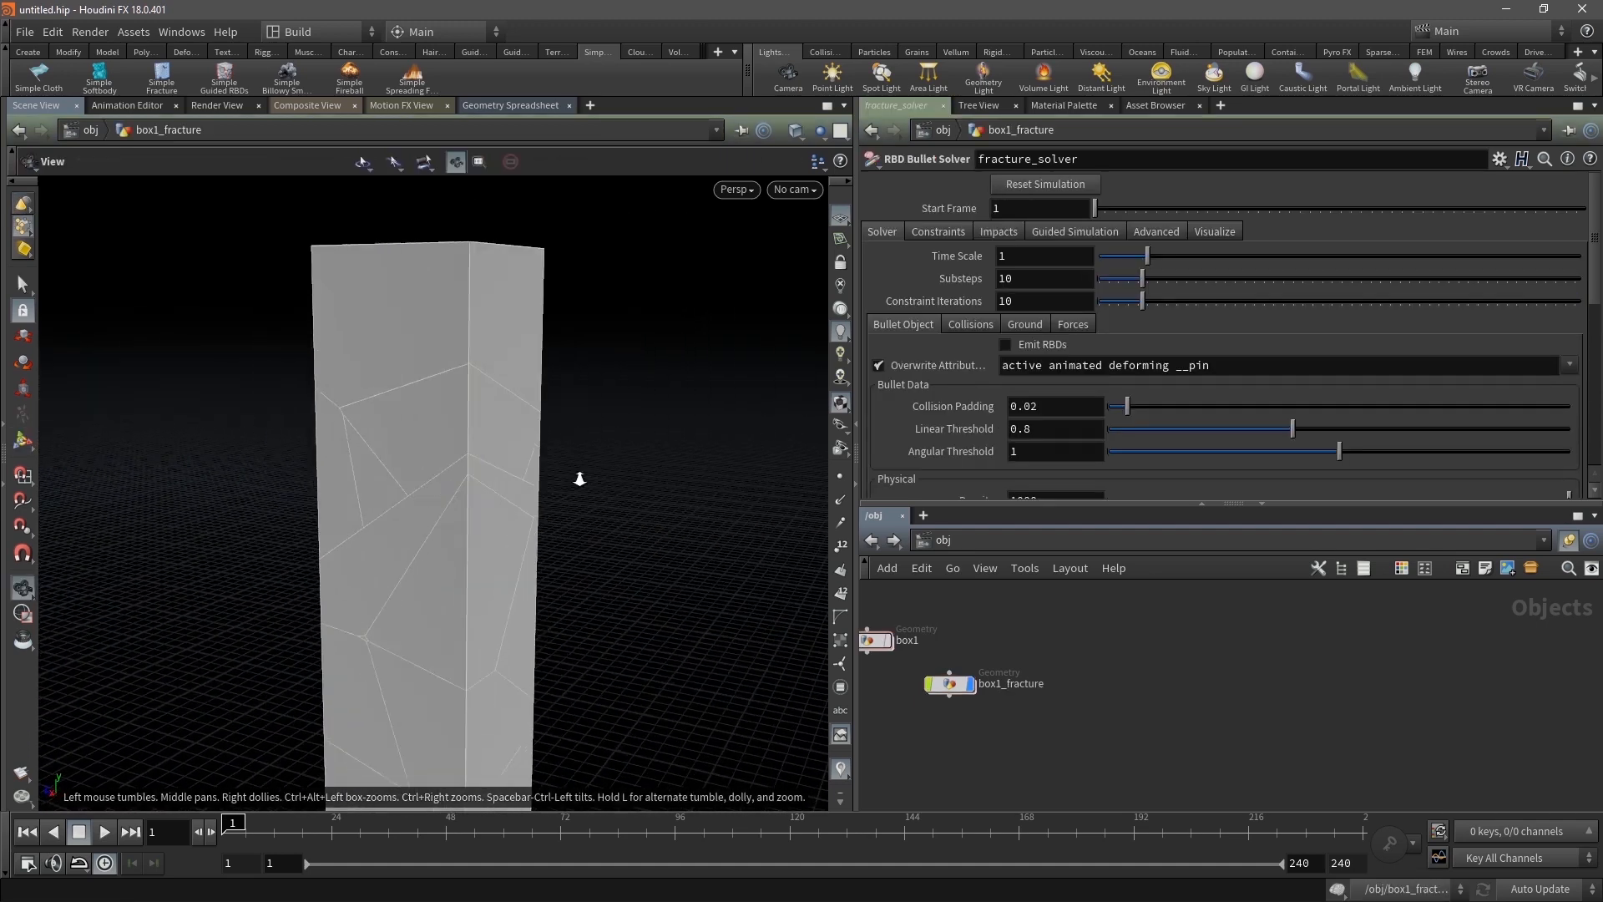
pyautogui.keyDown('alt'); pyautogui.moveTo(662, 473); pyautogui.dragTo(333, 504, button='right'); pyautogui.keyUp('alt')
pyautogui.keyDown('alt'); pyautogui.moveTo(334, 504); pyautogui.dragTo(436, 465); pyautogui.keyUp('alt')
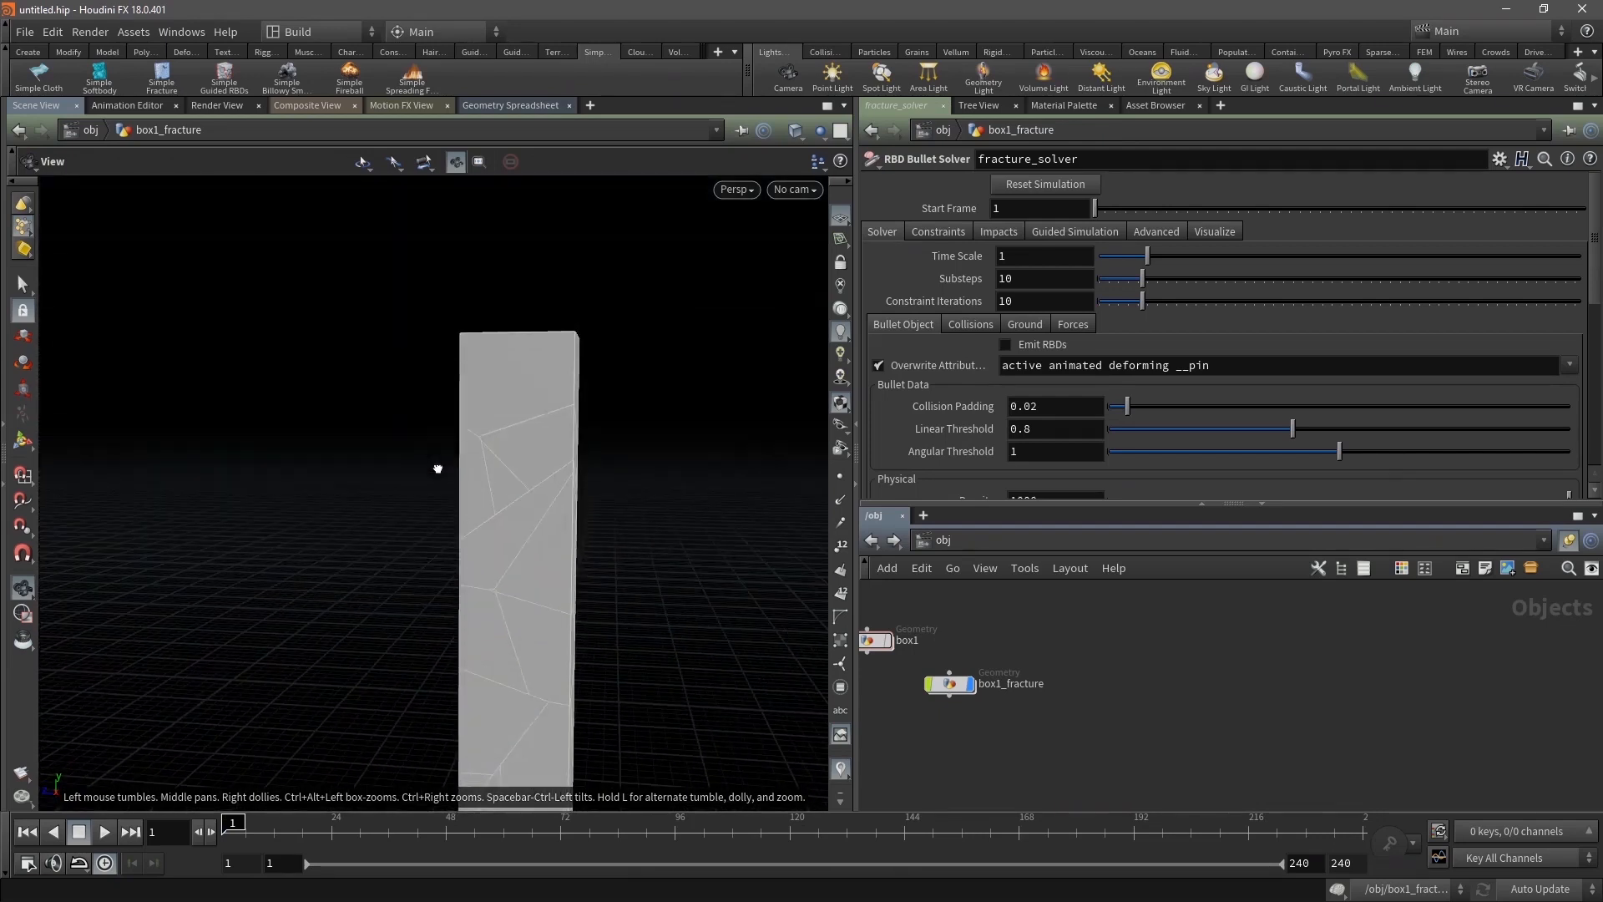
pyautogui.press('Return')
pyautogui.moveTo(1057, 622); pyautogui.dragTo(1096, 665, button='middle')
pyautogui.moveTo(989, 653); pyautogui.dragTo(1081, 647)
pyautogui.click(1082, 642)
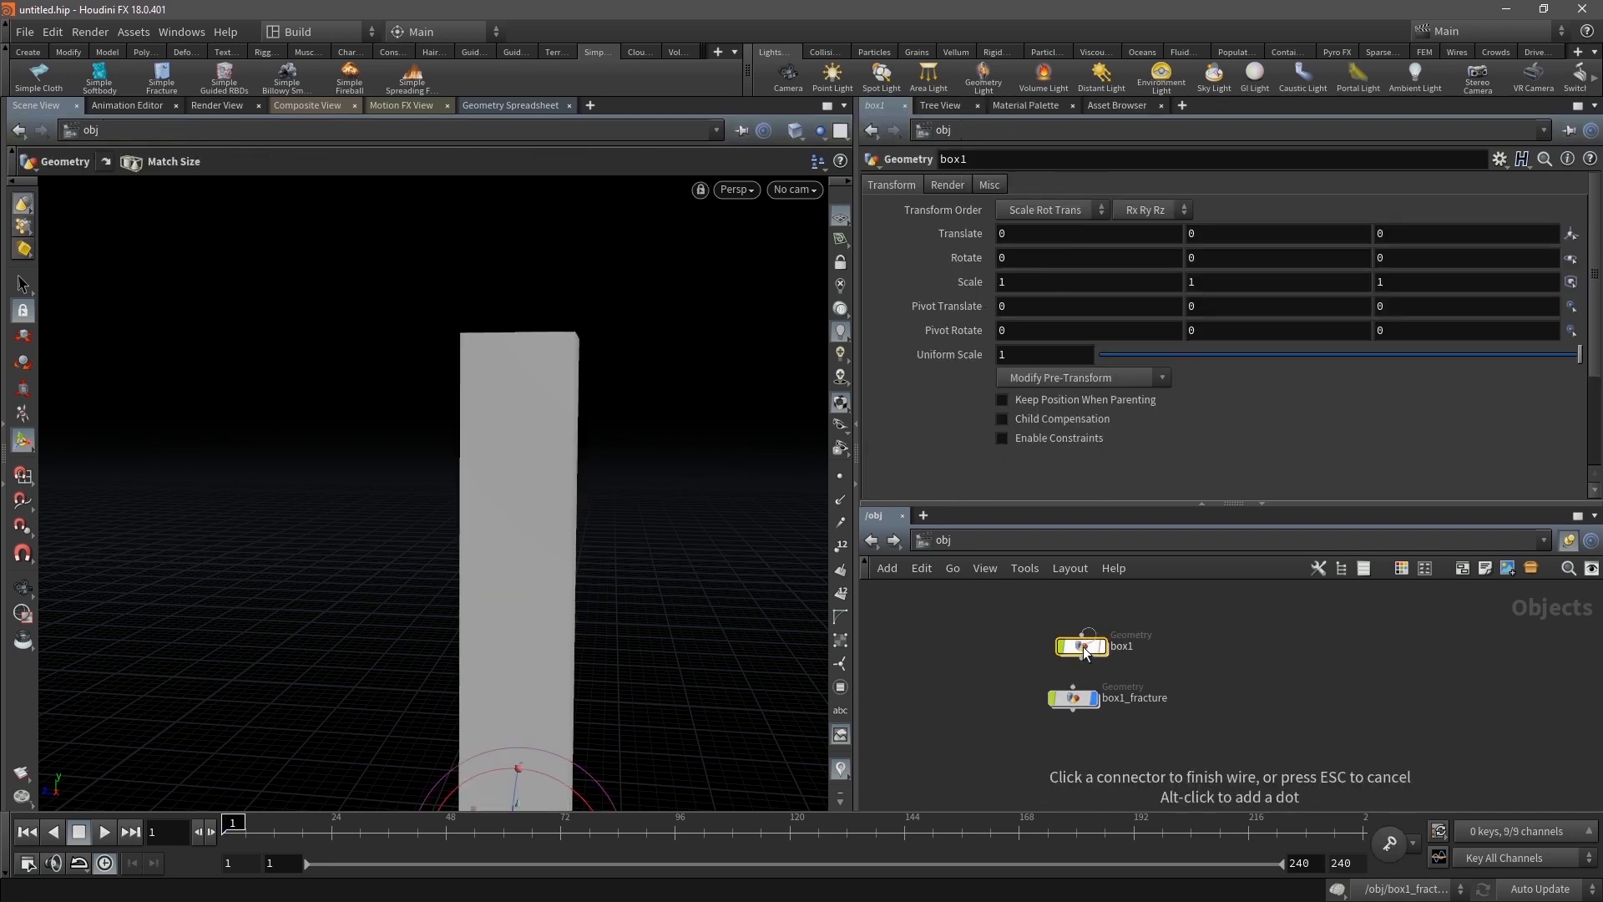
# Review the box1 and matchsize1 nodes inside the box1 object, then return to obj and move box1 further above box1_fracture
pyautogui.doubleClick(1086, 644)
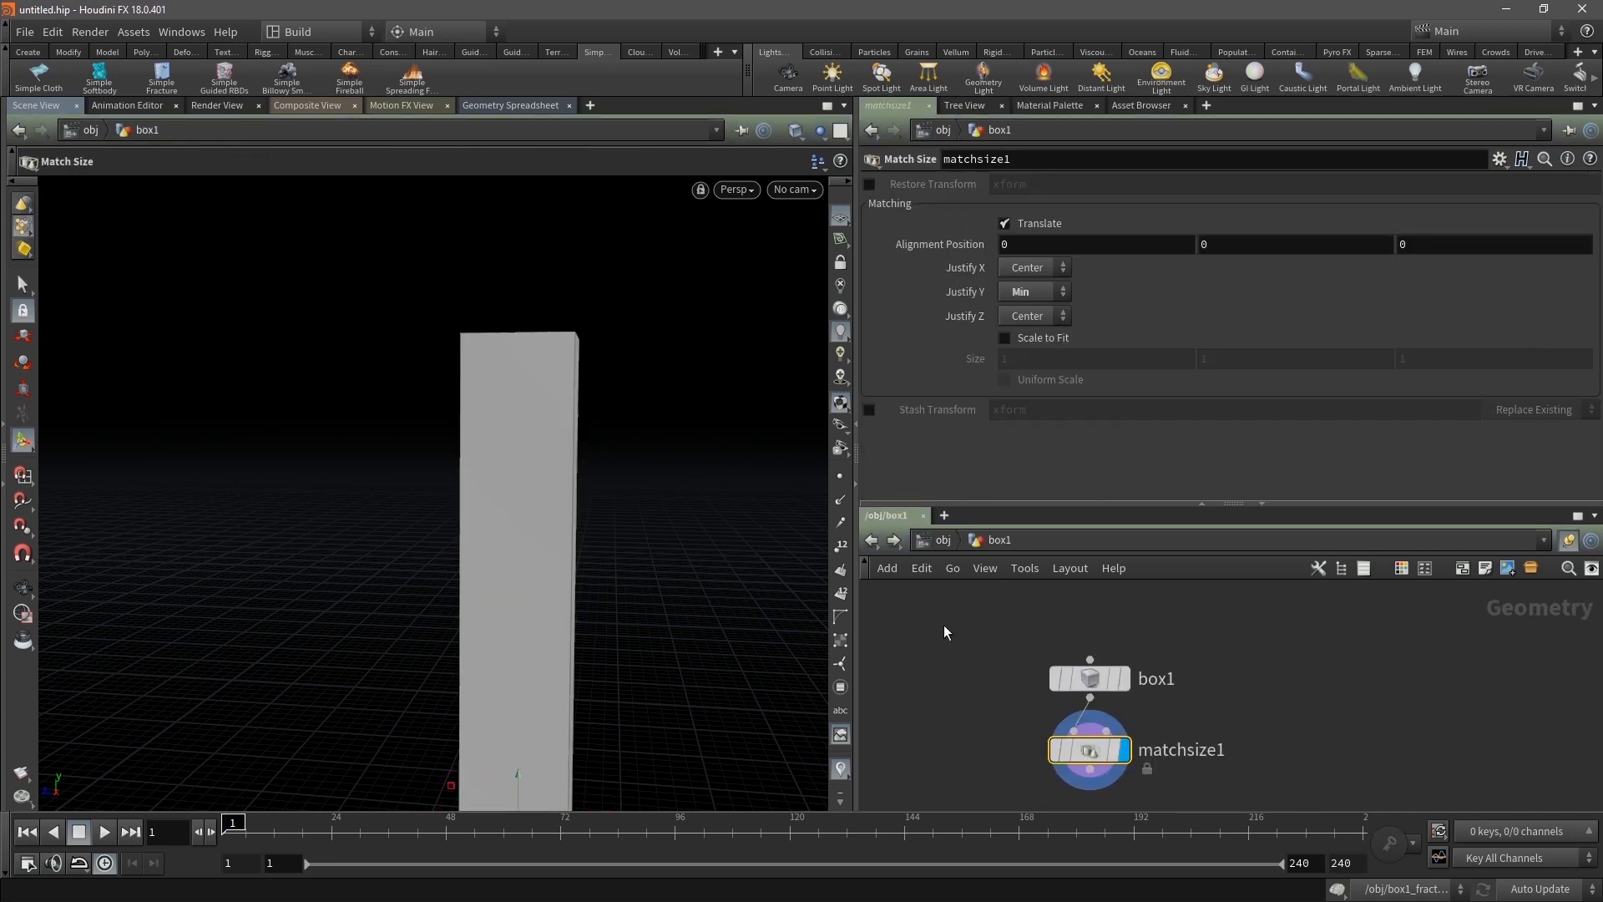
pyautogui.moveTo(955, 629); pyautogui.dragTo(1291, 758)
pyautogui.scroll(-4, 1291, 758)
pyautogui.moveTo(1271, 743); pyautogui.dragTo(1127, 701, button='middle')
pyautogui.moveTo(1039, 654); pyautogui.dragTo(1114, 729)
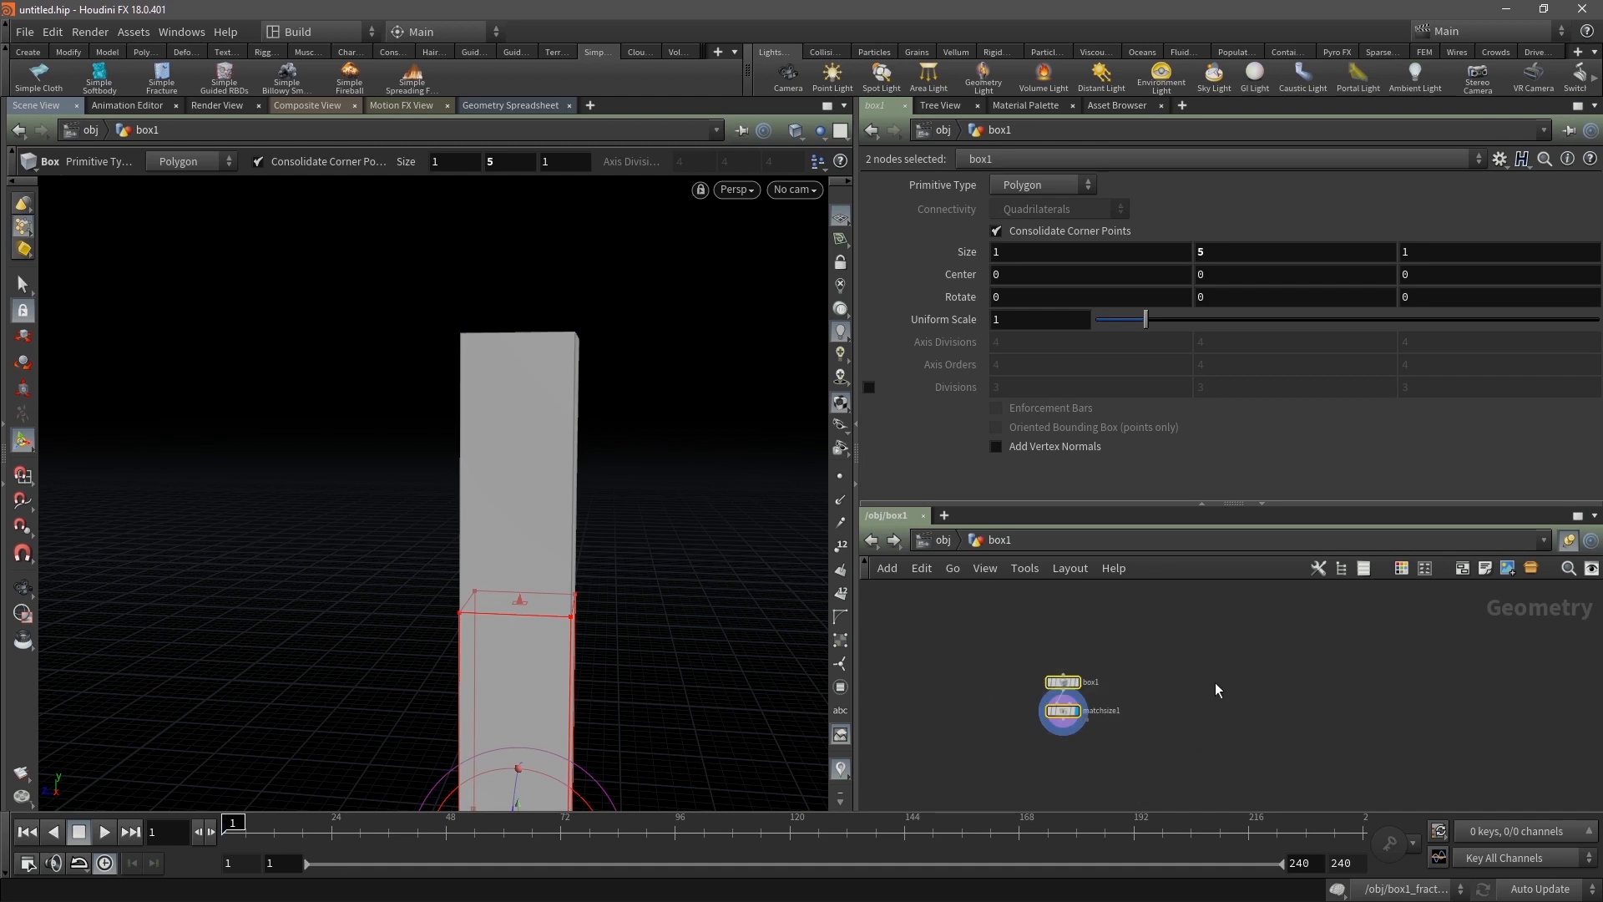
pyautogui.click(935, 545)
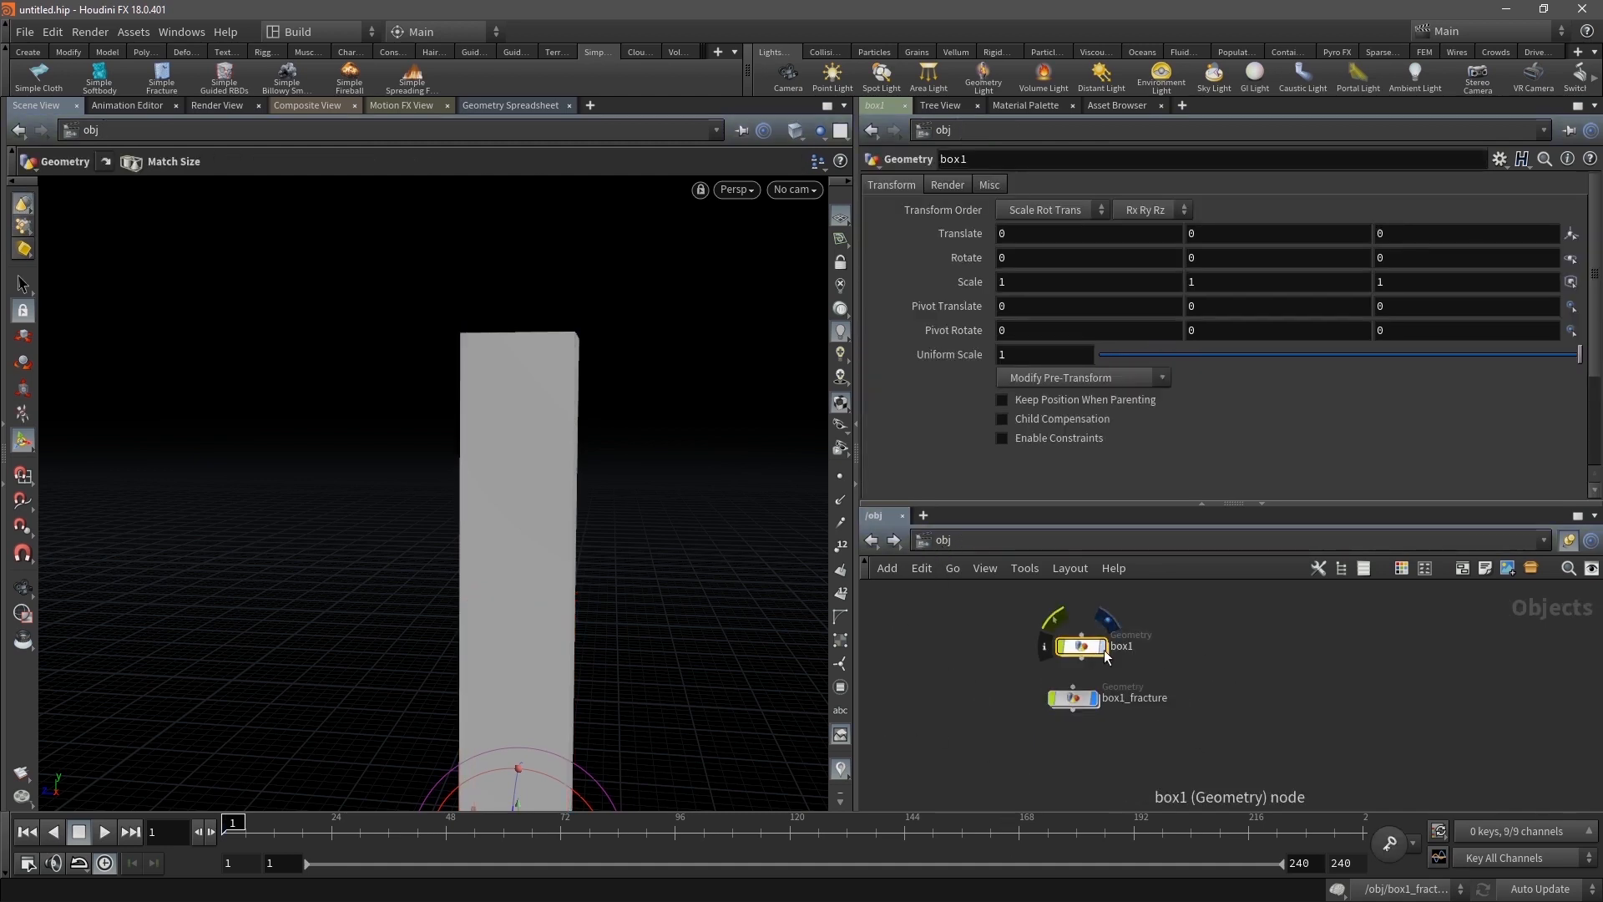
pyautogui.moveTo(1088, 651); pyautogui.dragTo(1069, 628)
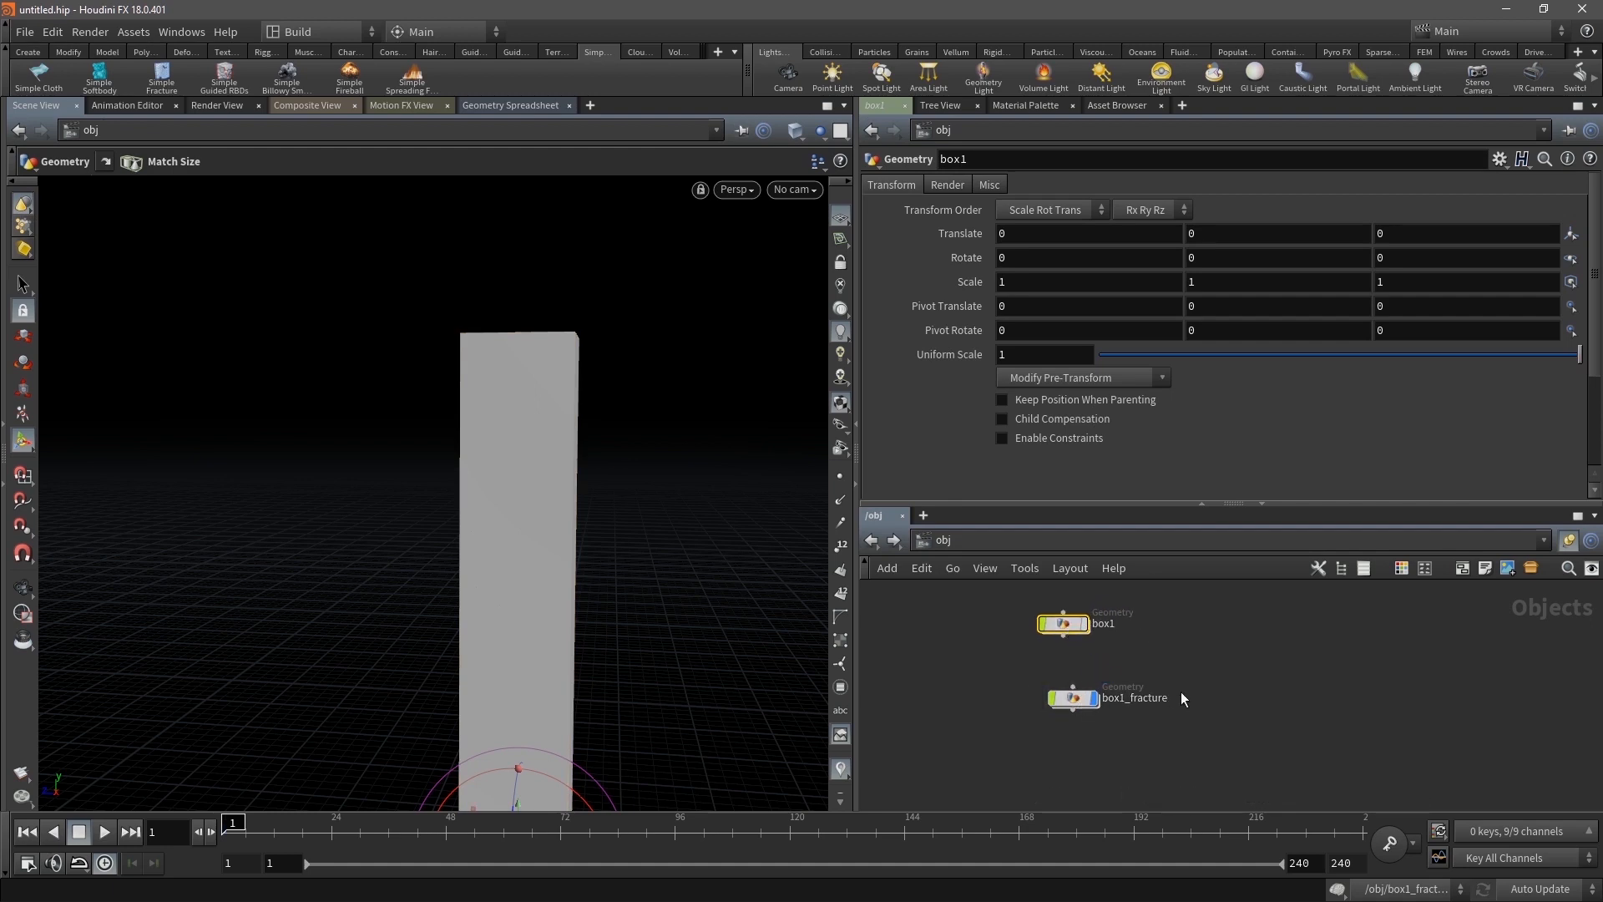
# Open box1_fracture and move fracture_merge to the left of the rbdmaterialfracture chain
pyautogui.doubleClick(1079, 697)
pyautogui.moveTo(1232, 628); pyautogui.dragTo(1095, 629)
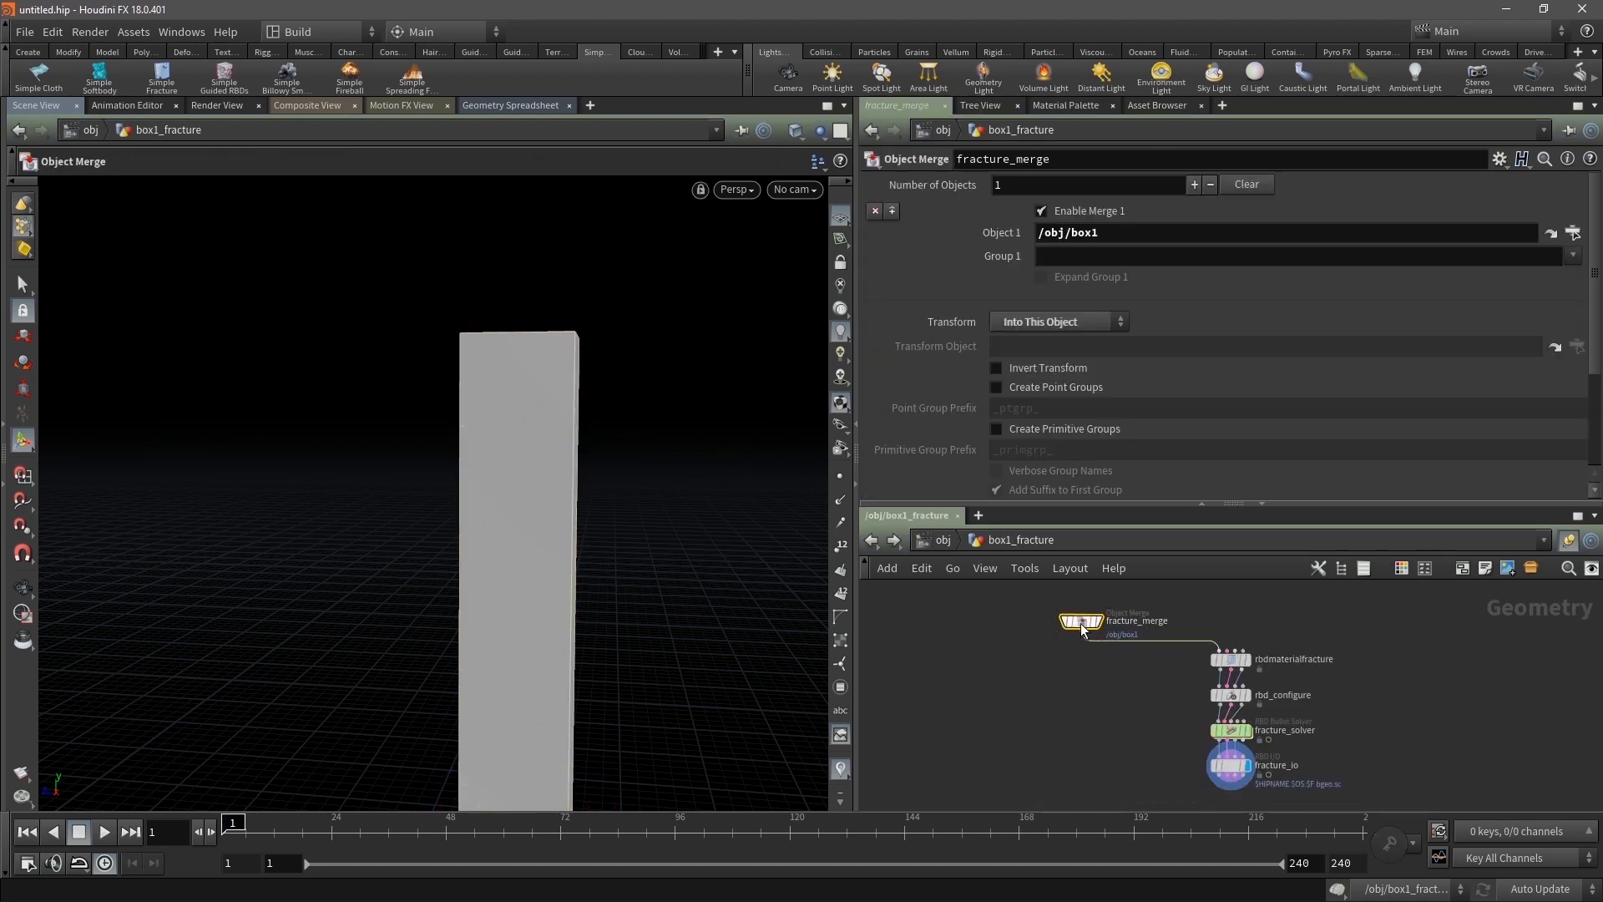
pyautogui.click(1012, 758)
pyautogui.moveTo(1018, 596); pyautogui.dragTo(1162, 648)
pyautogui.click(1034, 678)
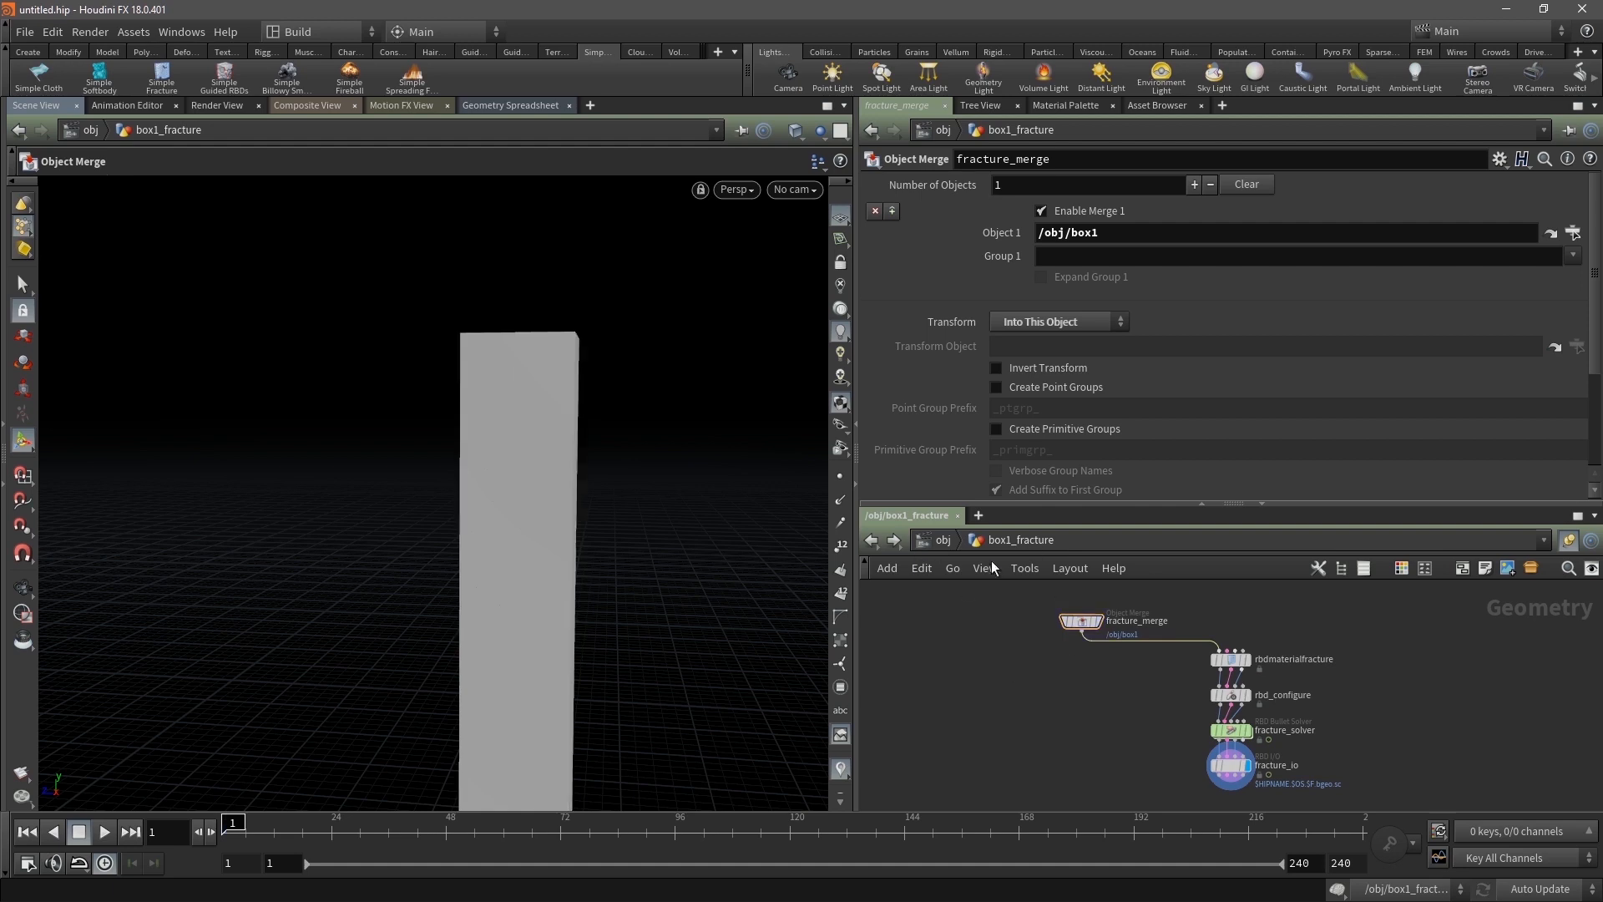
# Review the rbdmaterialfracture, fracture_solver and rbd_configure nodes in the box1_fracture chain
pyautogui.moveTo(1387, 700); pyautogui.dragTo(1240, 674, button='middle')
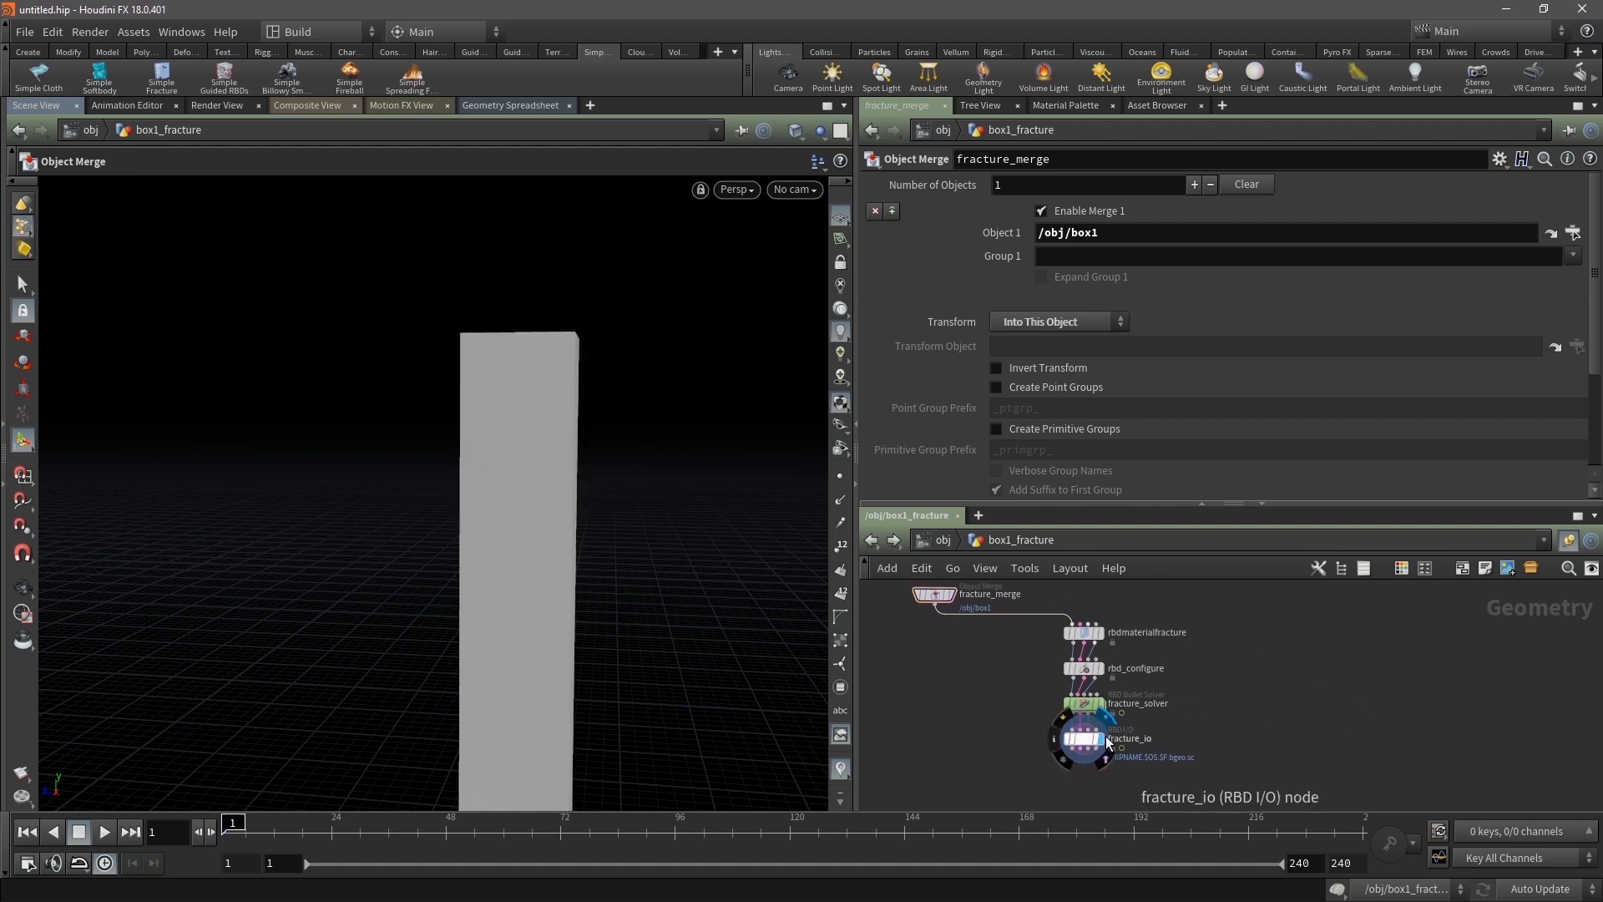
pyautogui.scroll(2, 1231, 699)
pyautogui.moveTo(1135, 618); pyautogui.dragTo(983, 809)
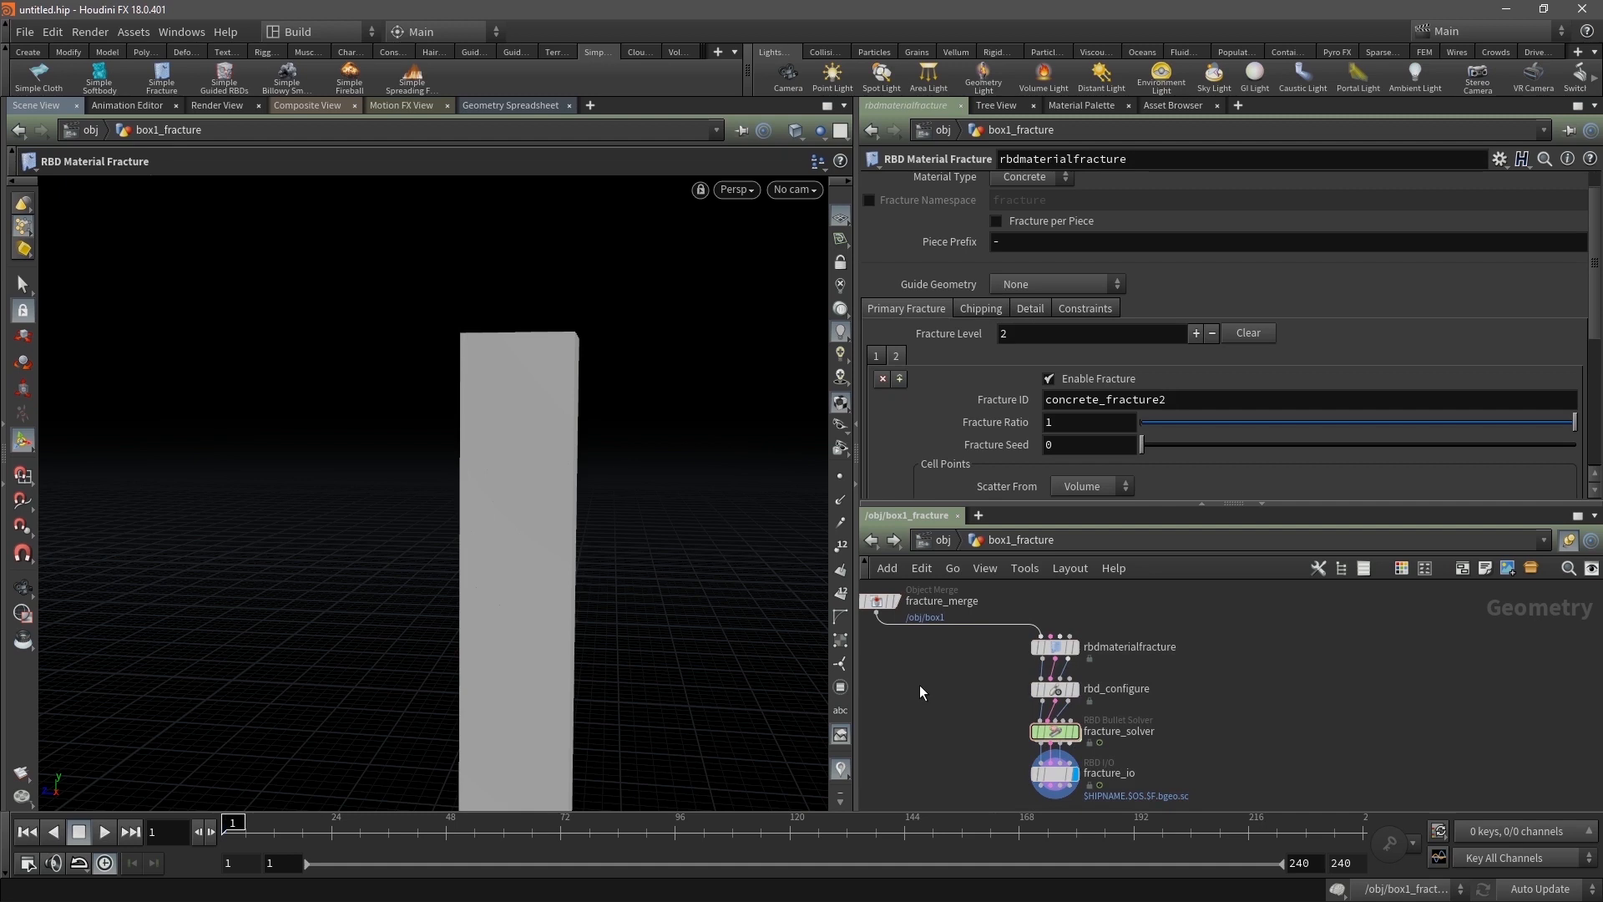
pyautogui.click(1055, 729)
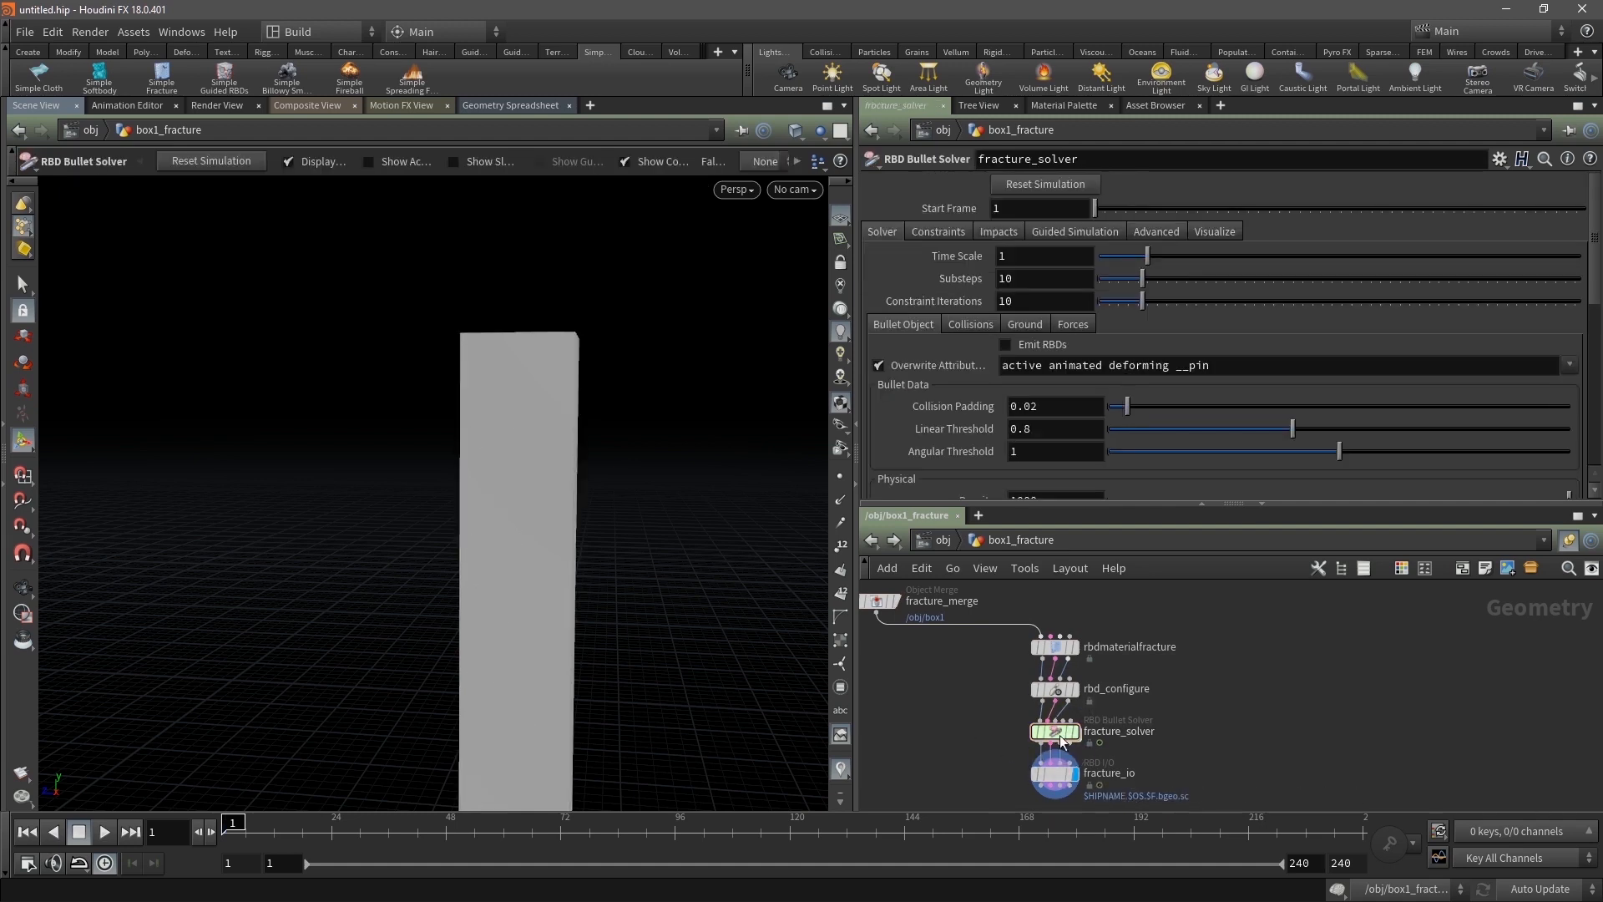
pyautogui.click(1051, 689)
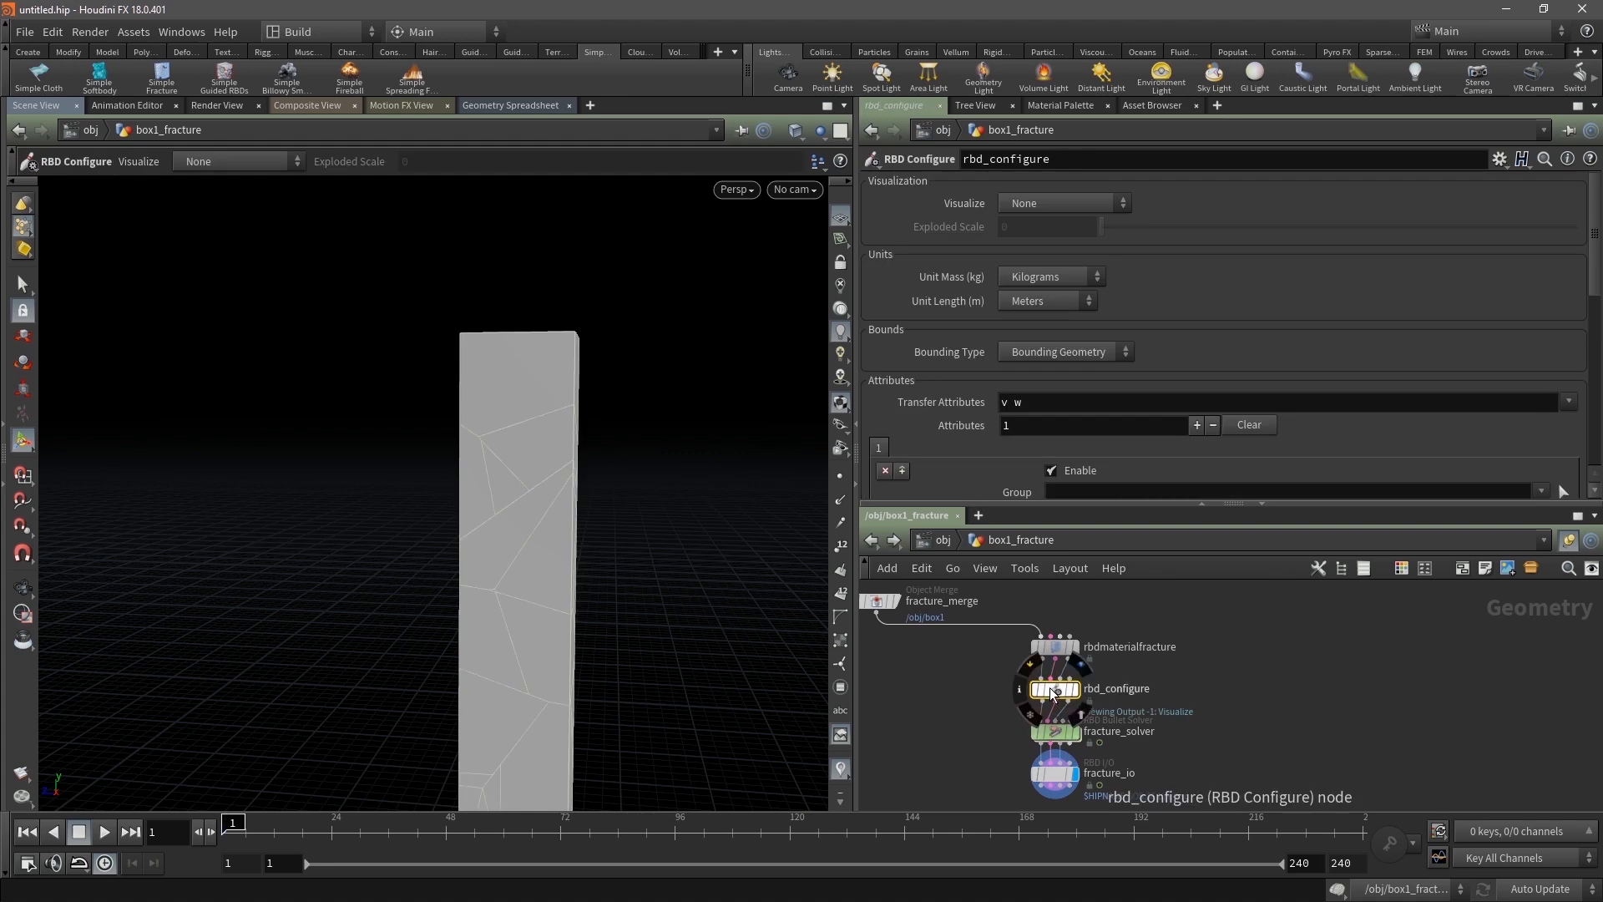
# Set Scatter Points to 10 for the first fracture level, concrete_fracture1, of rbdmaterialfracture
pyautogui.click(1057, 647)
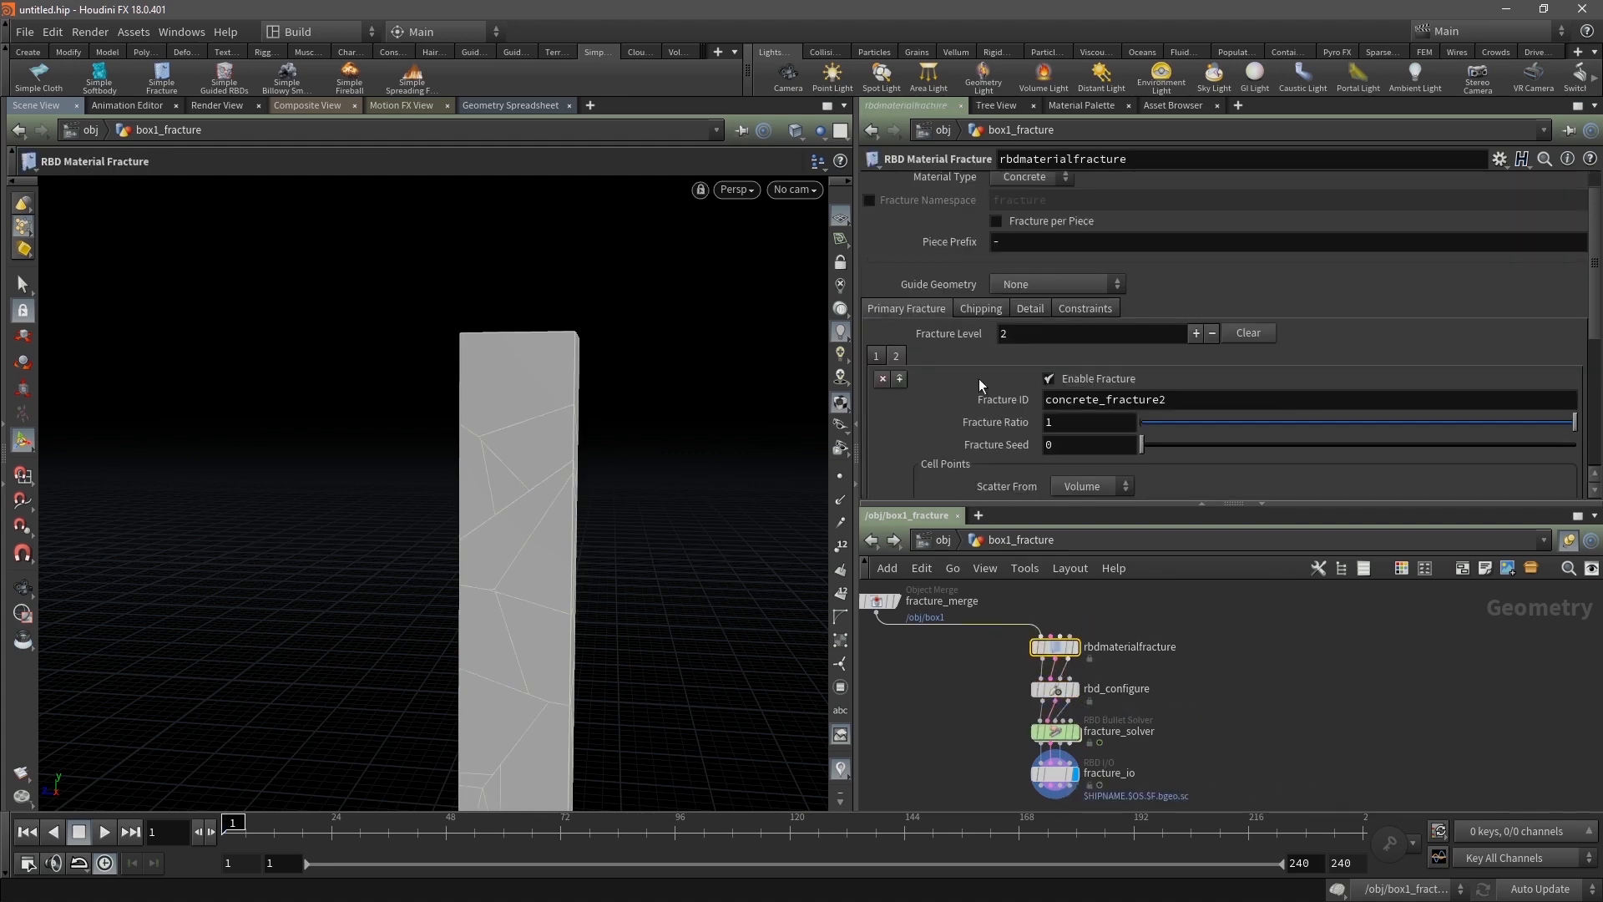
pyautogui.click(884, 355)
pyautogui.scroll(-3, 902, 488)
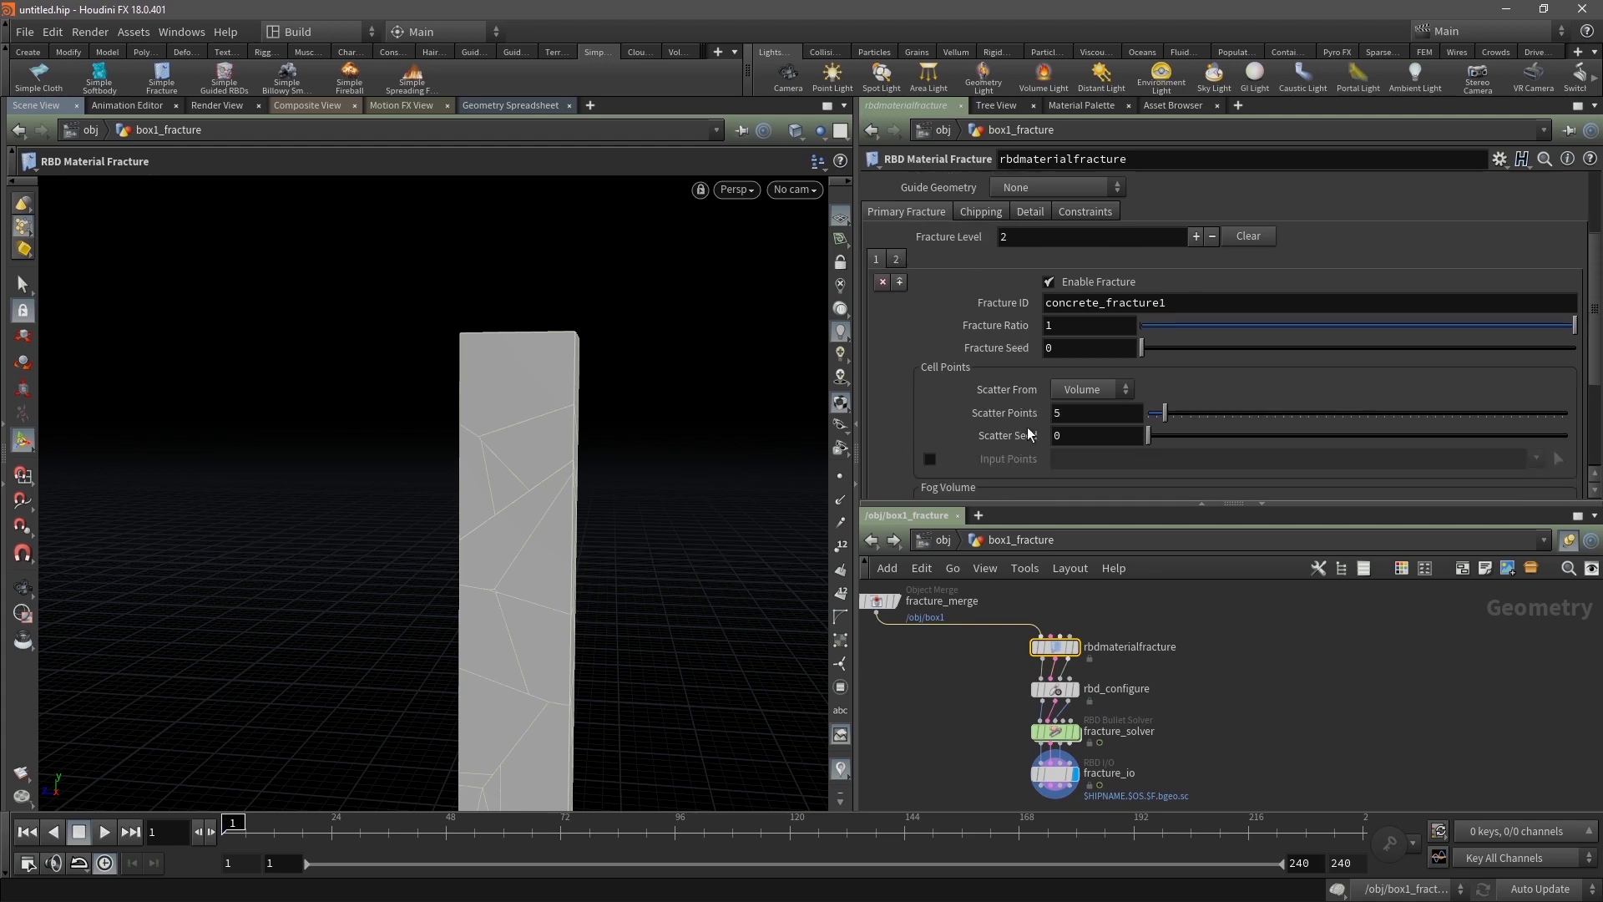
pyautogui.click(1077, 415)
pyautogui.write('15')
pyautogui.press('Return')
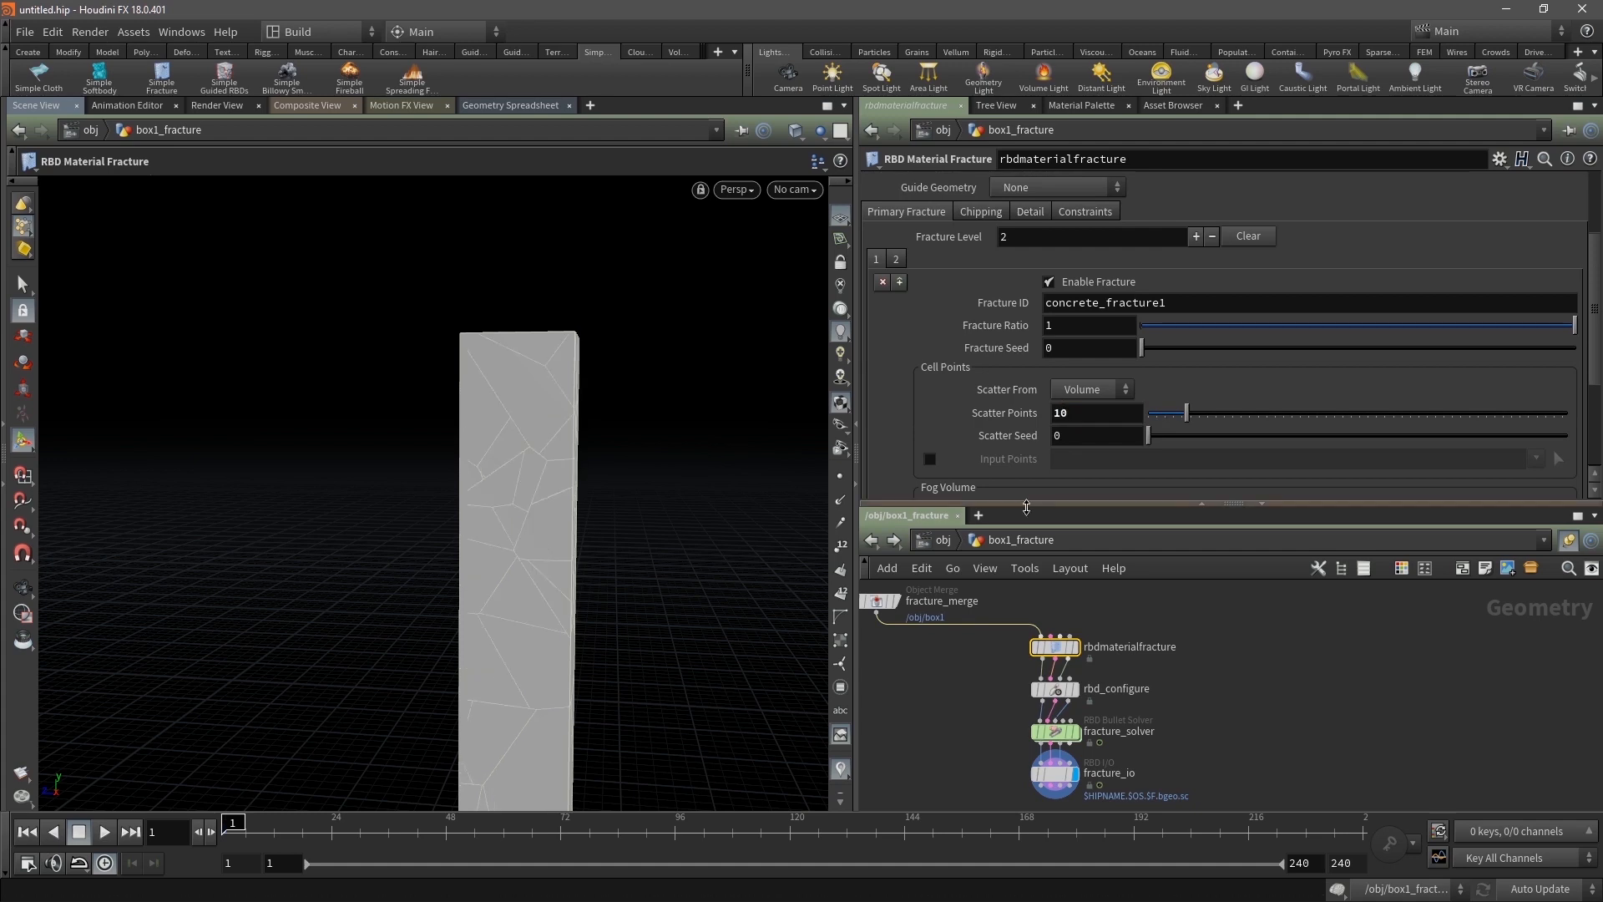
# Set Scatter Points to 10 for the second fracture level, concrete_fracture2, and inspect the crack pattern over the whole column
pyautogui.click(896, 259)
pyautogui.doubleClick(1090, 417)
pyautogui.write('10')
pyautogui.press('Return')
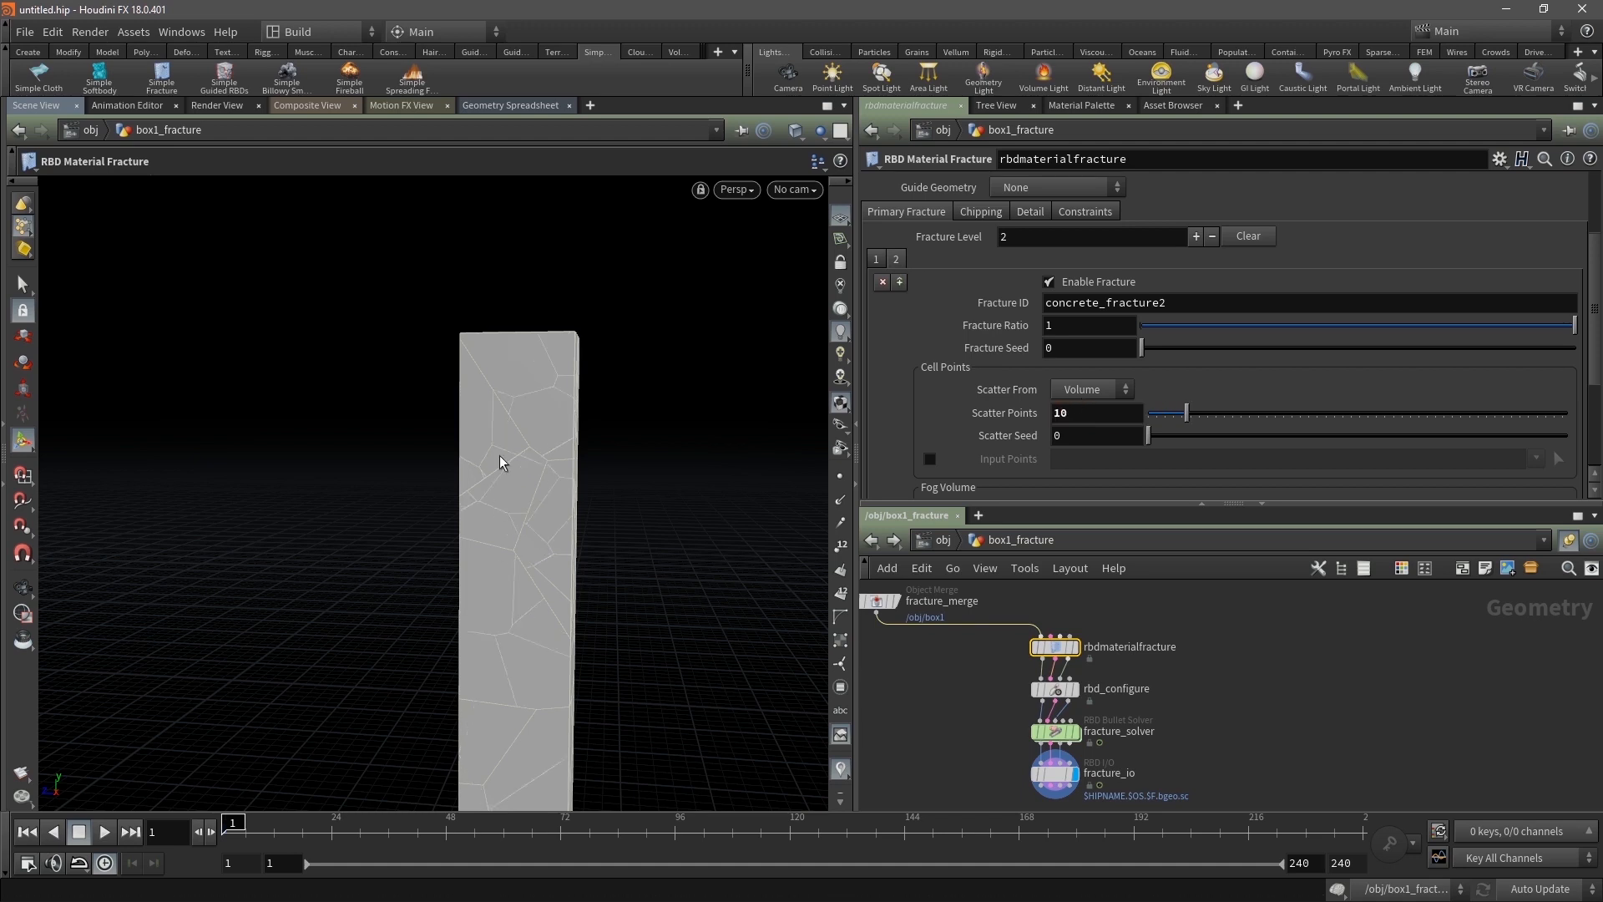
pyautogui.press('Escape')
pyautogui.keyDown('alt'); pyautogui.moveTo(536, 548); pyautogui.dragTo(762, 522, button='right'); pyautogui.keyUp('alt')
pyautogui.keyDown('alt'); pyautogui.moveTo(585, 370); pyautogui.dragTo(480, 389, button='right'); pyautogui.keyUp('alt')
pyautogui.keyDown('alt'); pyautogui.moveTo(635, 384); pyautogui.dragTo(492, 384); pyautogui.keyUp('alt')
pyautogui.keyDown('alt'); pyautogui.moveTo(692, 421); pyautogui.dragTo(555, 423, button='middle'); pyautogui.keyUp('alt')
pyautogui.keyDown('alt'); pyautogui.moveTo(555, 422); pyautogui.dragTo(379, 434, button='right'); pyautogui.keyUp('alt')
pyautogui.keyDown('alt'); pyautogui.moveTo(379, 433); pyautogui.dragTo(443, 431); pyautogui.keyUp('alt')
pyautogui.keyDown('alt'); pyautogui.moveTo(498, 496); pyautogui.dragTo(501, 459, button='middle'); pyautogui.keyUp('alt')
pyautogui.keyDown('alt'); pyautogui.moveTo(487, 458); pyautogui.dragTo(460, 456, button='right'); pyautogui.keyUp('alt')
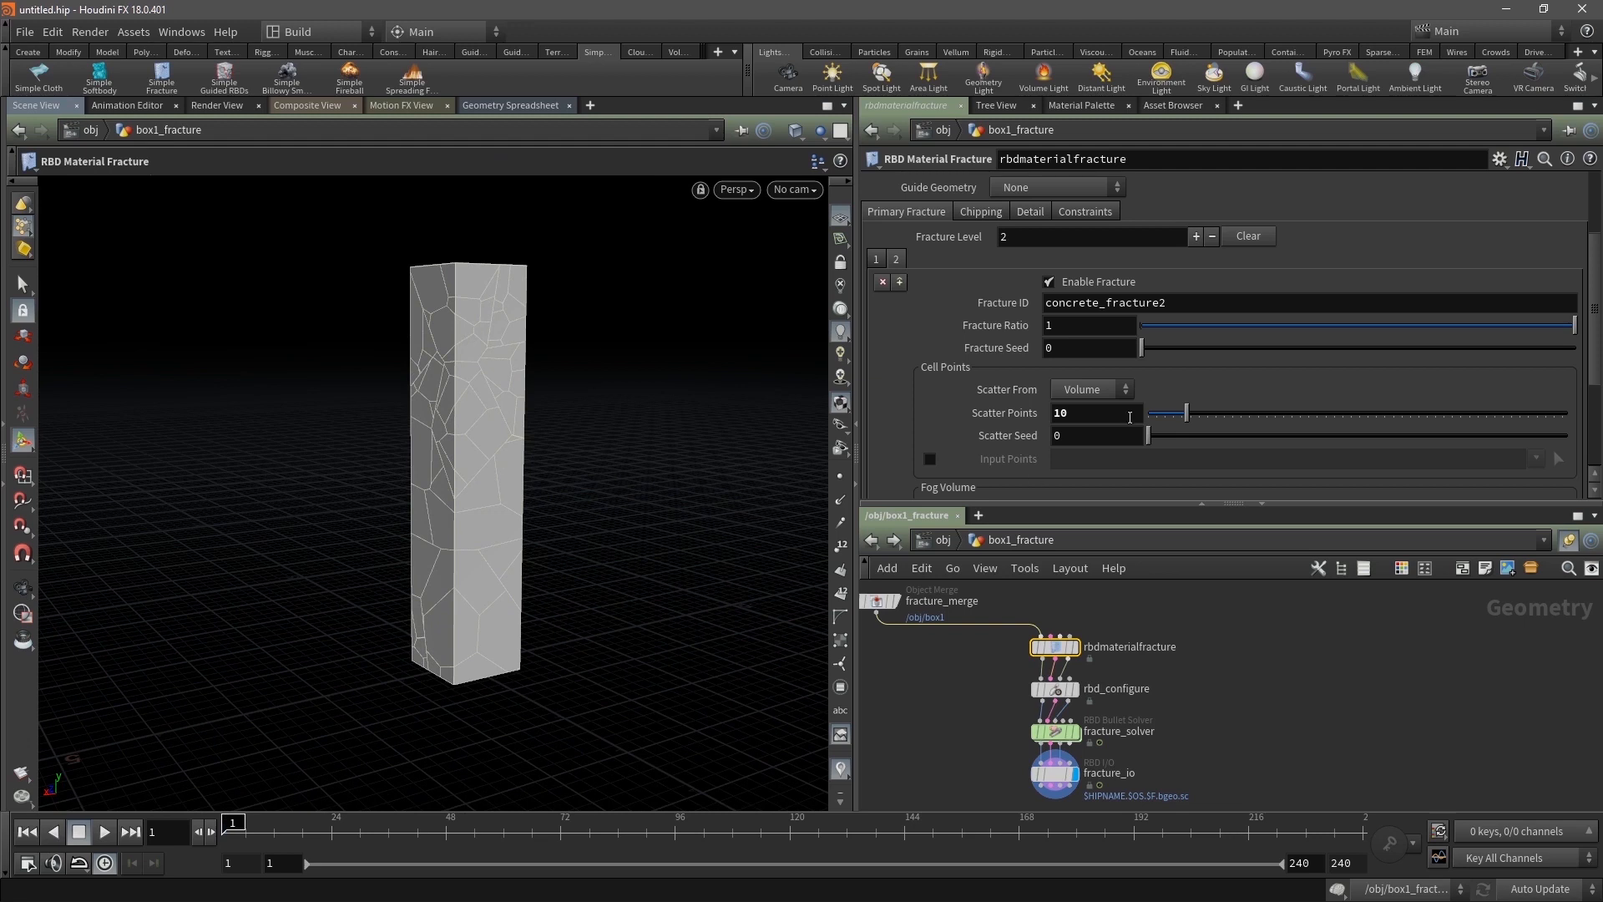
# Set Scatter Points to 15 for the second fracture level, concrete_fracture2
pyautogui.click(1096, 414)
pyautogui.write('15')
pyautogui.press('Return')
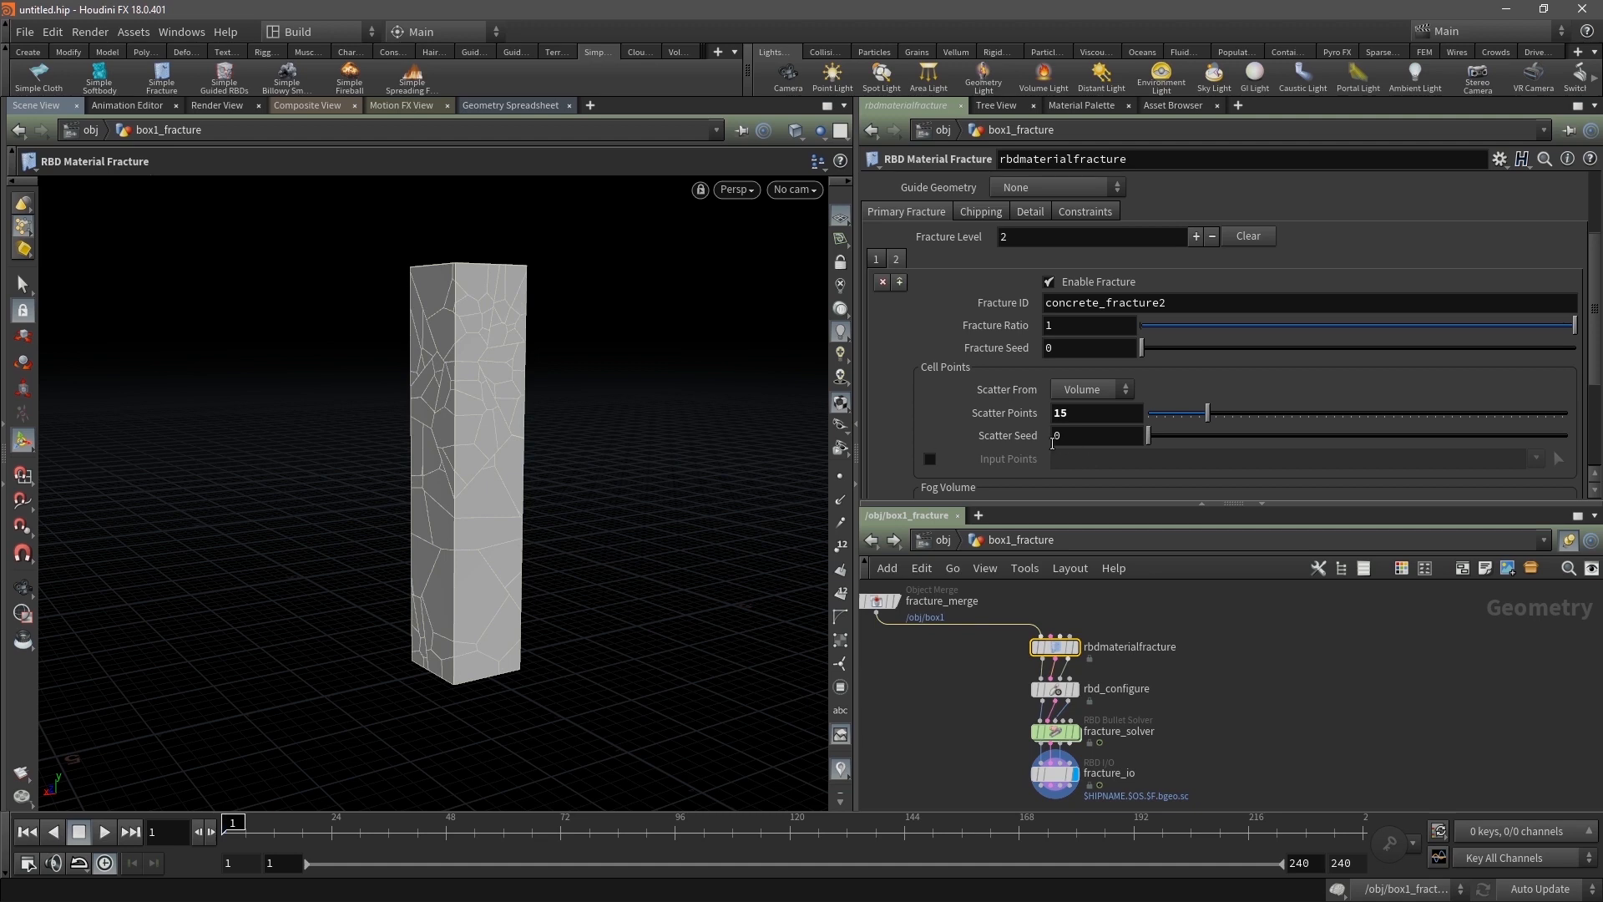
# Enable chipping on rbdmaterialfracture and inspect the column's cracks up close
pyautogui.scroll(-3, 904, 419)
pyautogui.scroll(5, 900, 401)
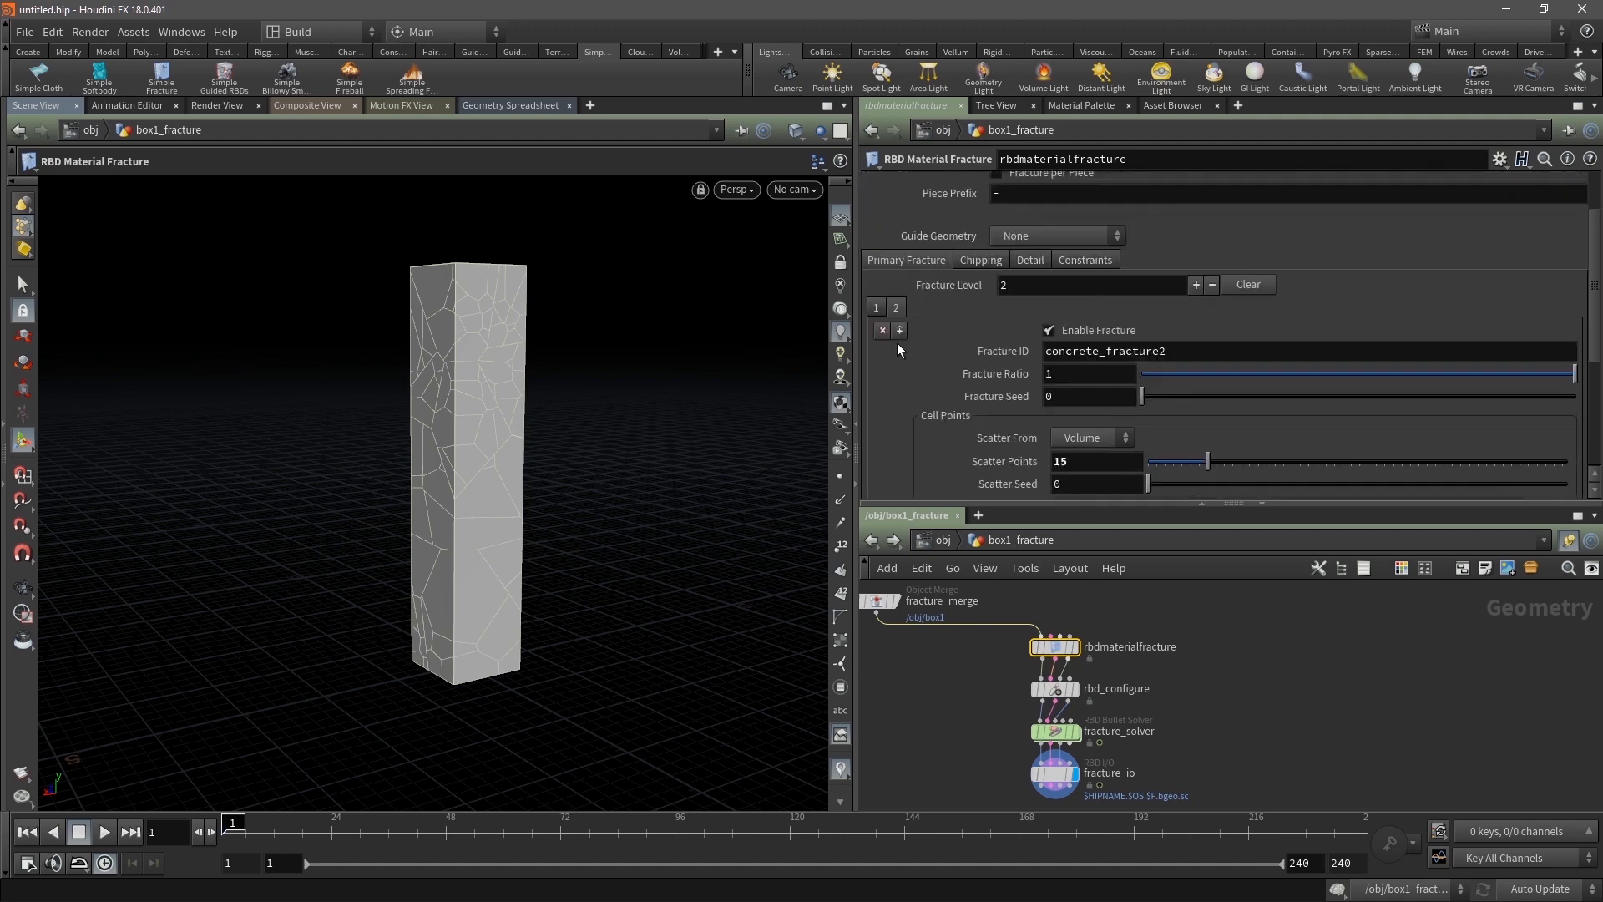
pyautogui.scroll(2, 898, 262)
pyautogui.click(974, 342)
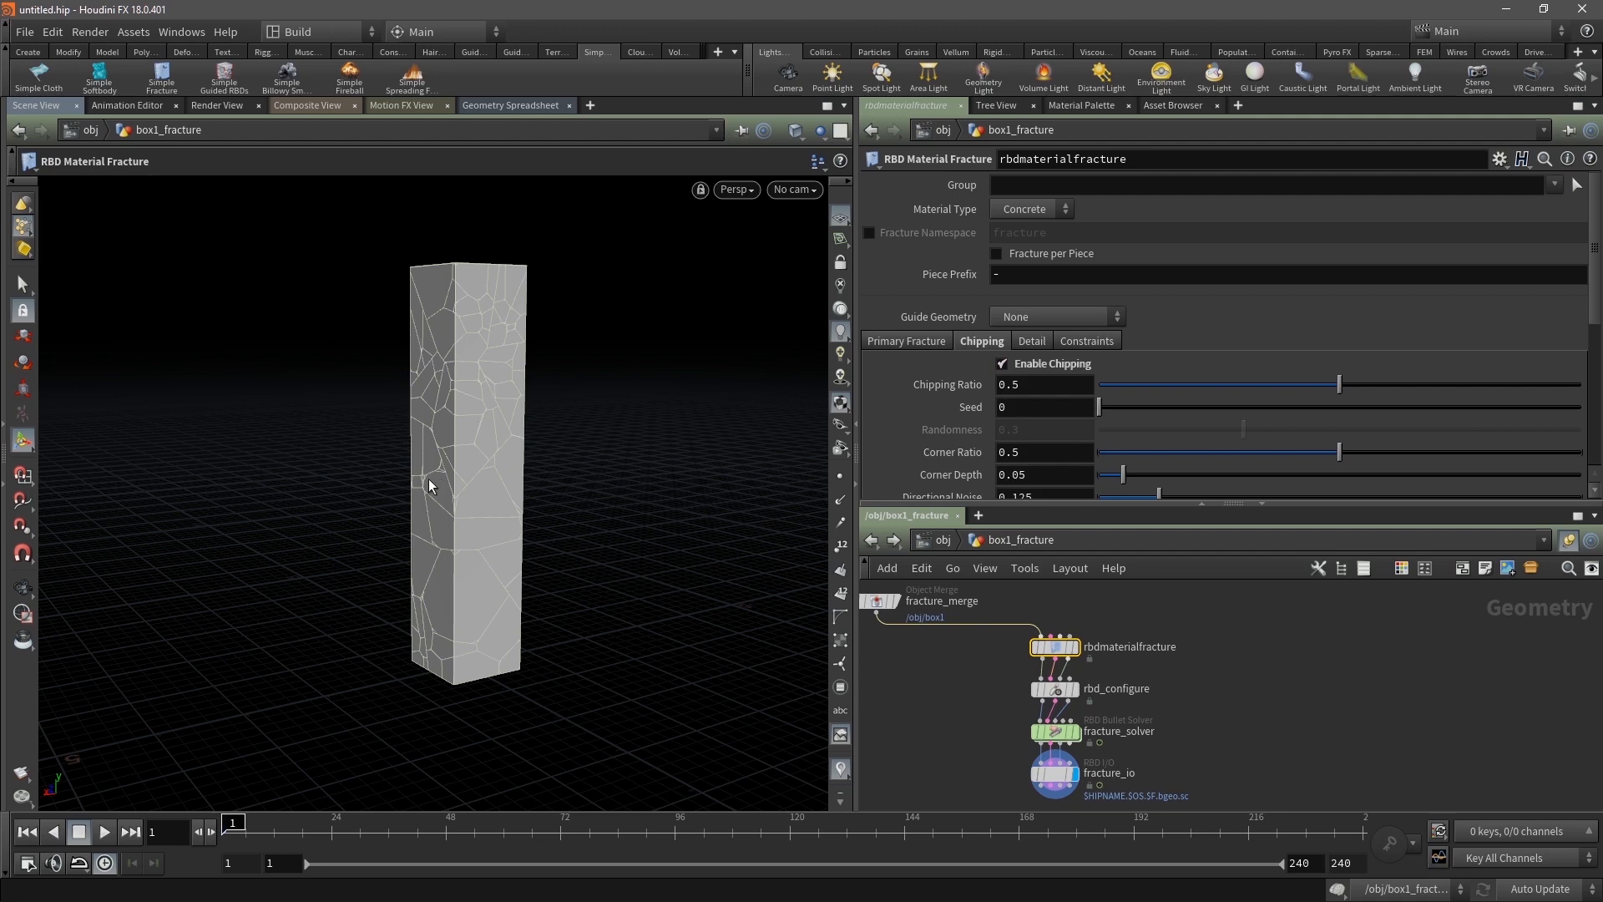
pyautogui.press('Escape')
pyautogui.scroll(10, 673, 433)
pyautogui.scroll(4, 637, 475)
pyautogui.press('Return')
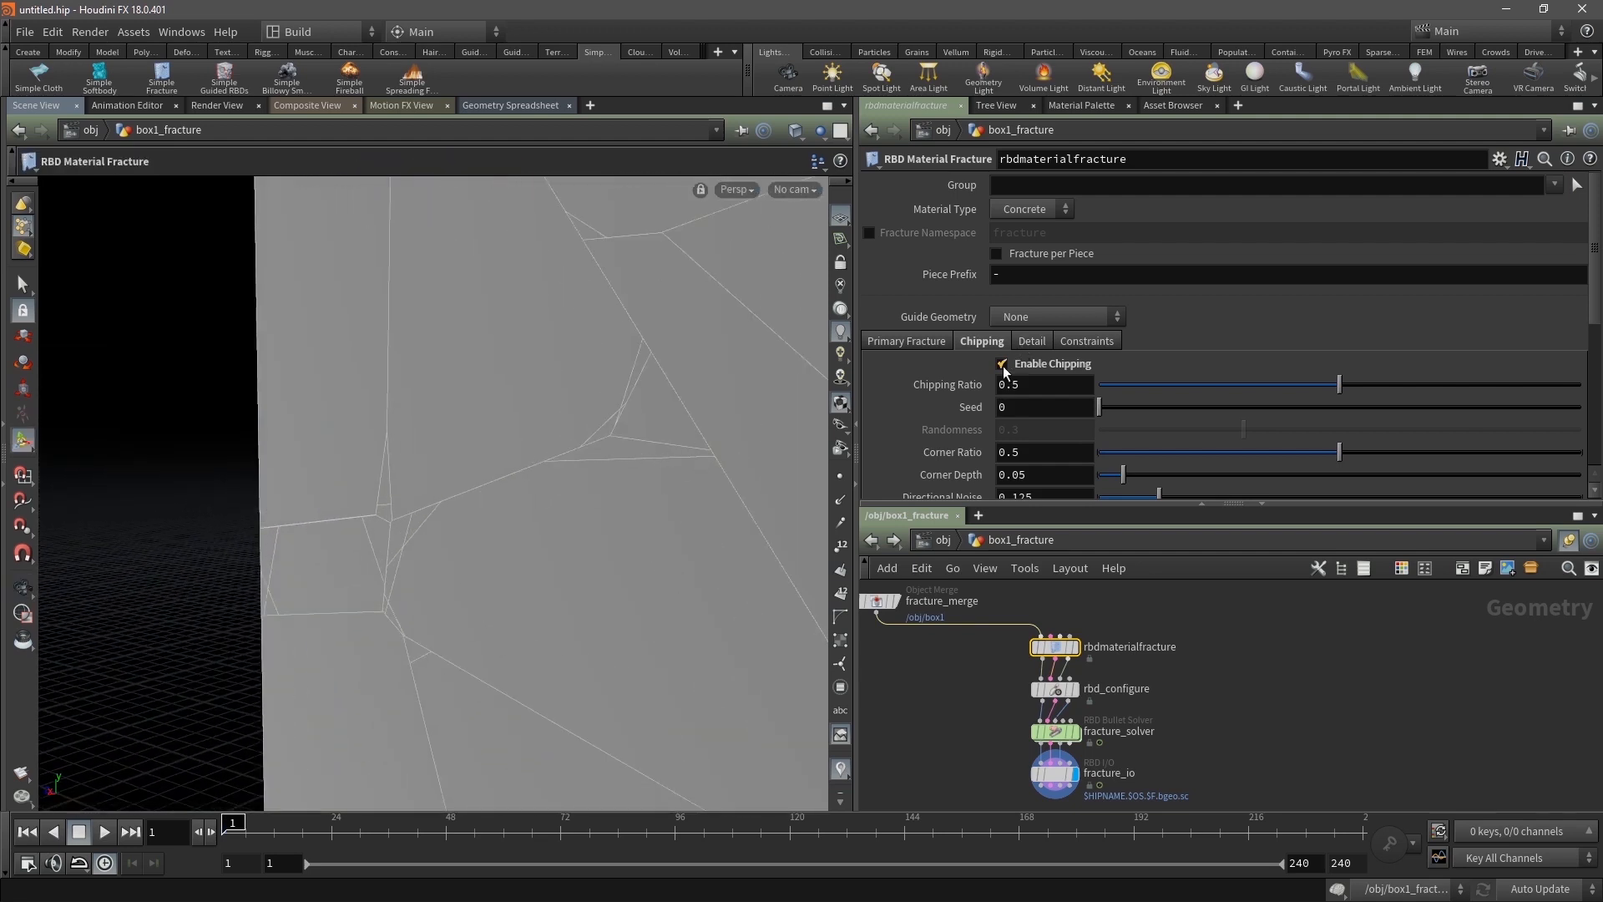
# Switch chipping off and back on to compare its effect on the cracks, and view the whole column
pyautogui.hotkey('ctrl', 'z')
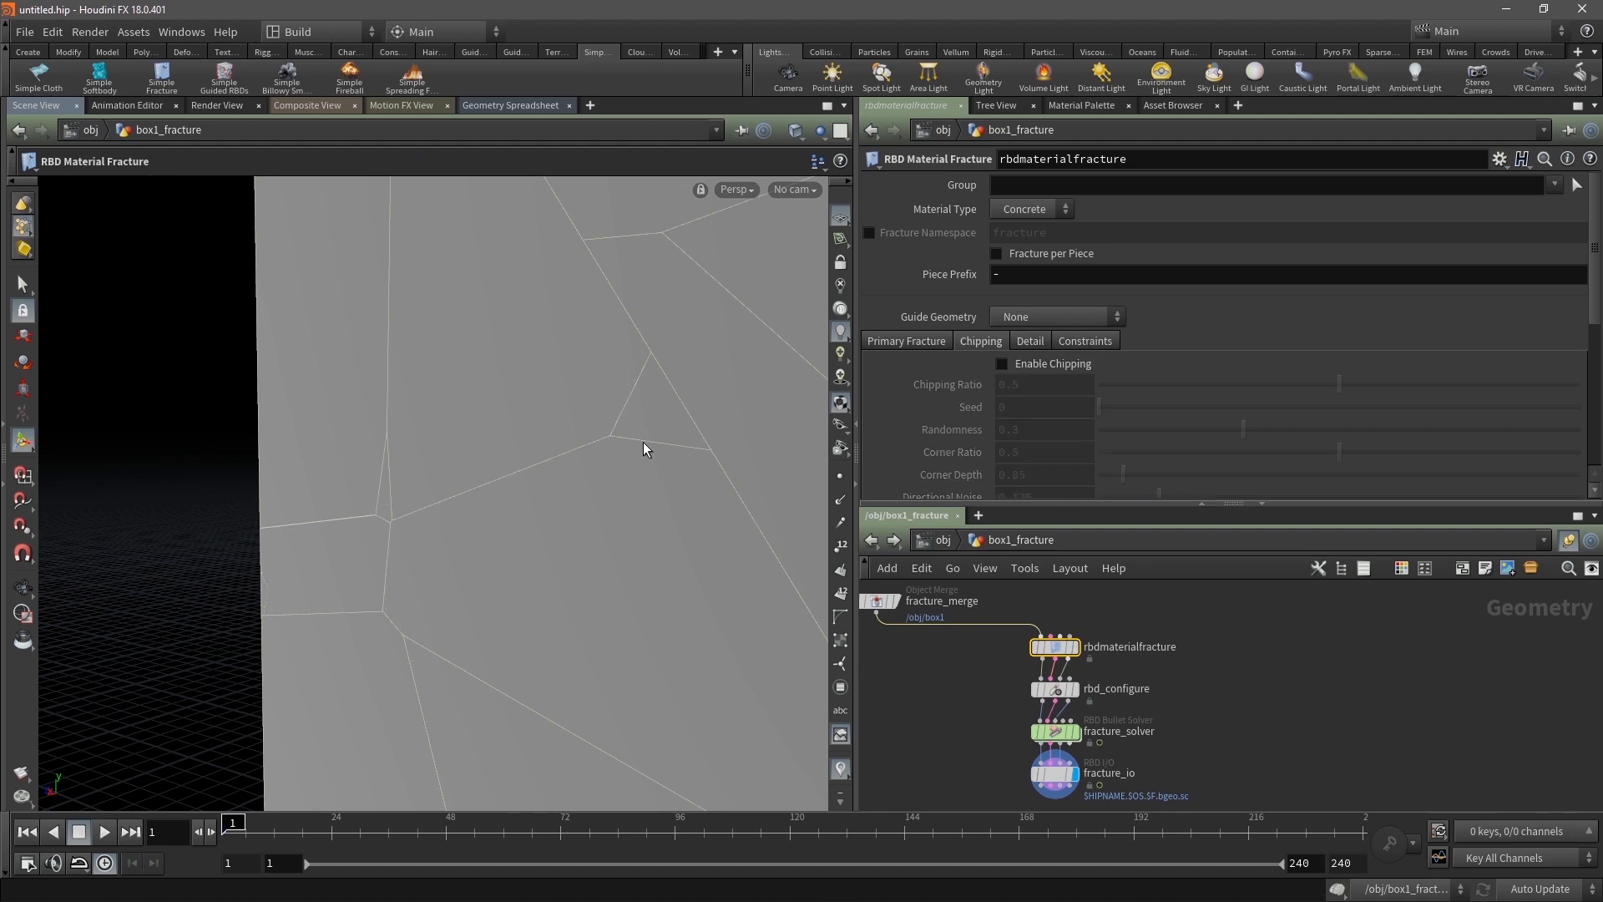
pyautogui.click(1002, 364)
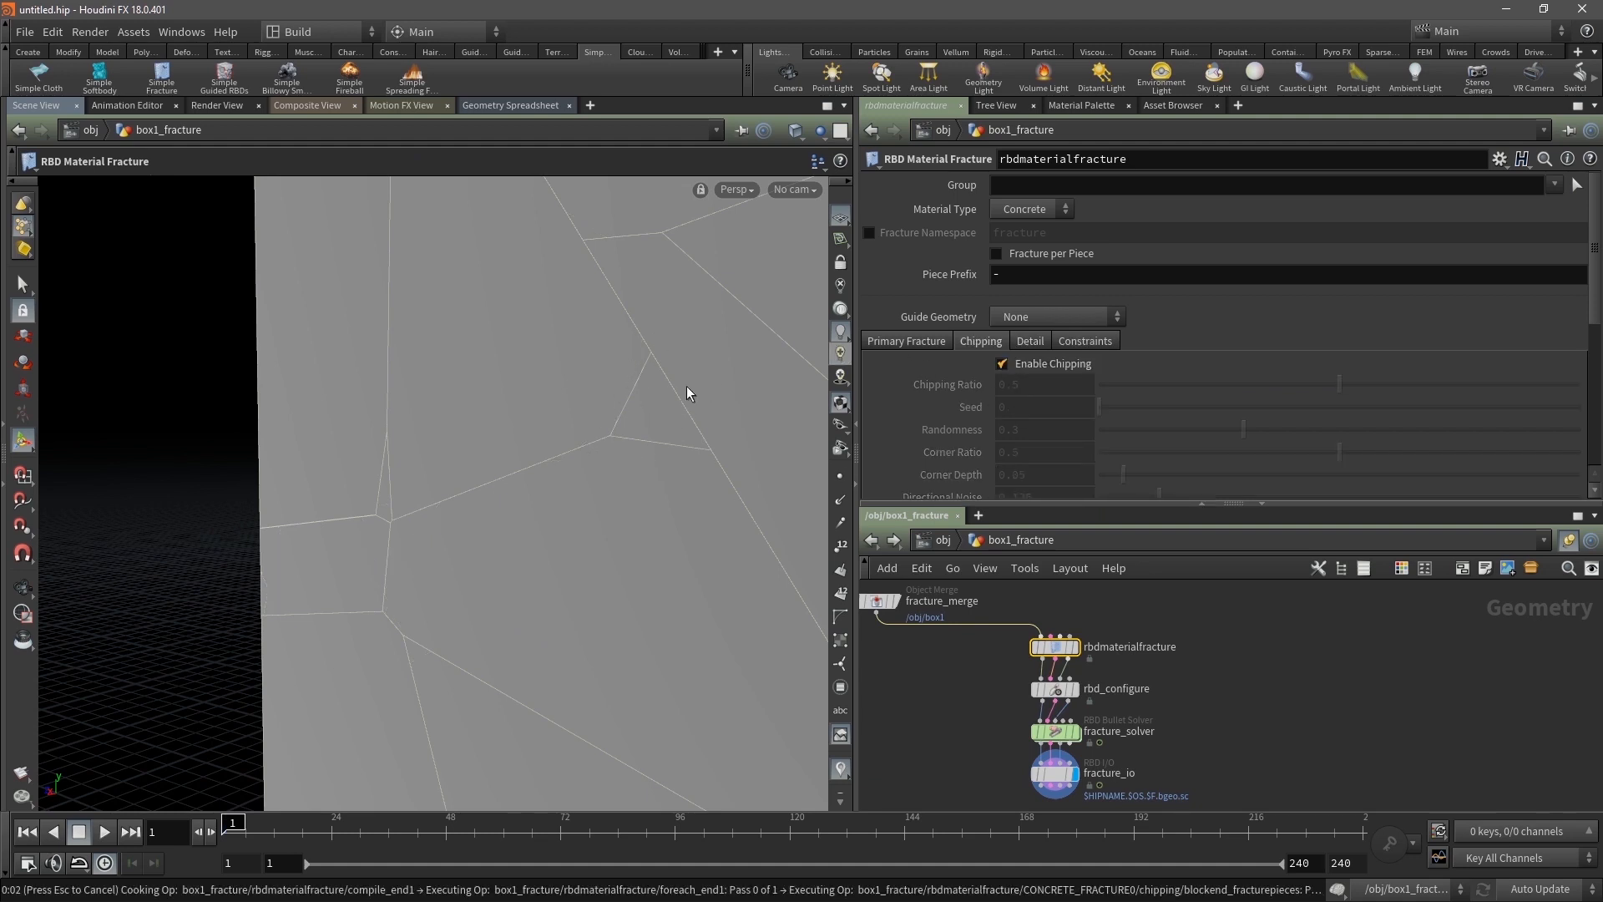
pyautogui.keyDown('alt'); pyautogui.moveTo(596, 421); pyautogui.dragTo(397, 429, button='right'); pyautogui.keyUp('alt')
pyautogui.keyDown('alt'); pyautogui.moveTo(685, 384); pyautogui.dragTo(541, 404, button='right'); pyautogui.keyUp('alt')
pyautogui.keyDown('alt'); pyautogui.moveTo(585, 384); pyautogui.dragTo(664, 347); pyautogui.keyUp('alt')
pyautogui.keyDown('alt'); pyautogui.moveTo(664, 346); pyautogui.dragTo(522, 415, button='middle'); pyautogui.keyUp('alt')
pyautogui.keyDown('alt'); pyautogui.moveTo(626, 383); pyautogui.dragTo(529, 383, button='right'); pyautogui.keyUp('alt')
pyautogui.keyDown('alt'); pyautogui.moveTo(529, 384); pyautogui.dragTo(519, 379); pyautogui.keyUp('alt')
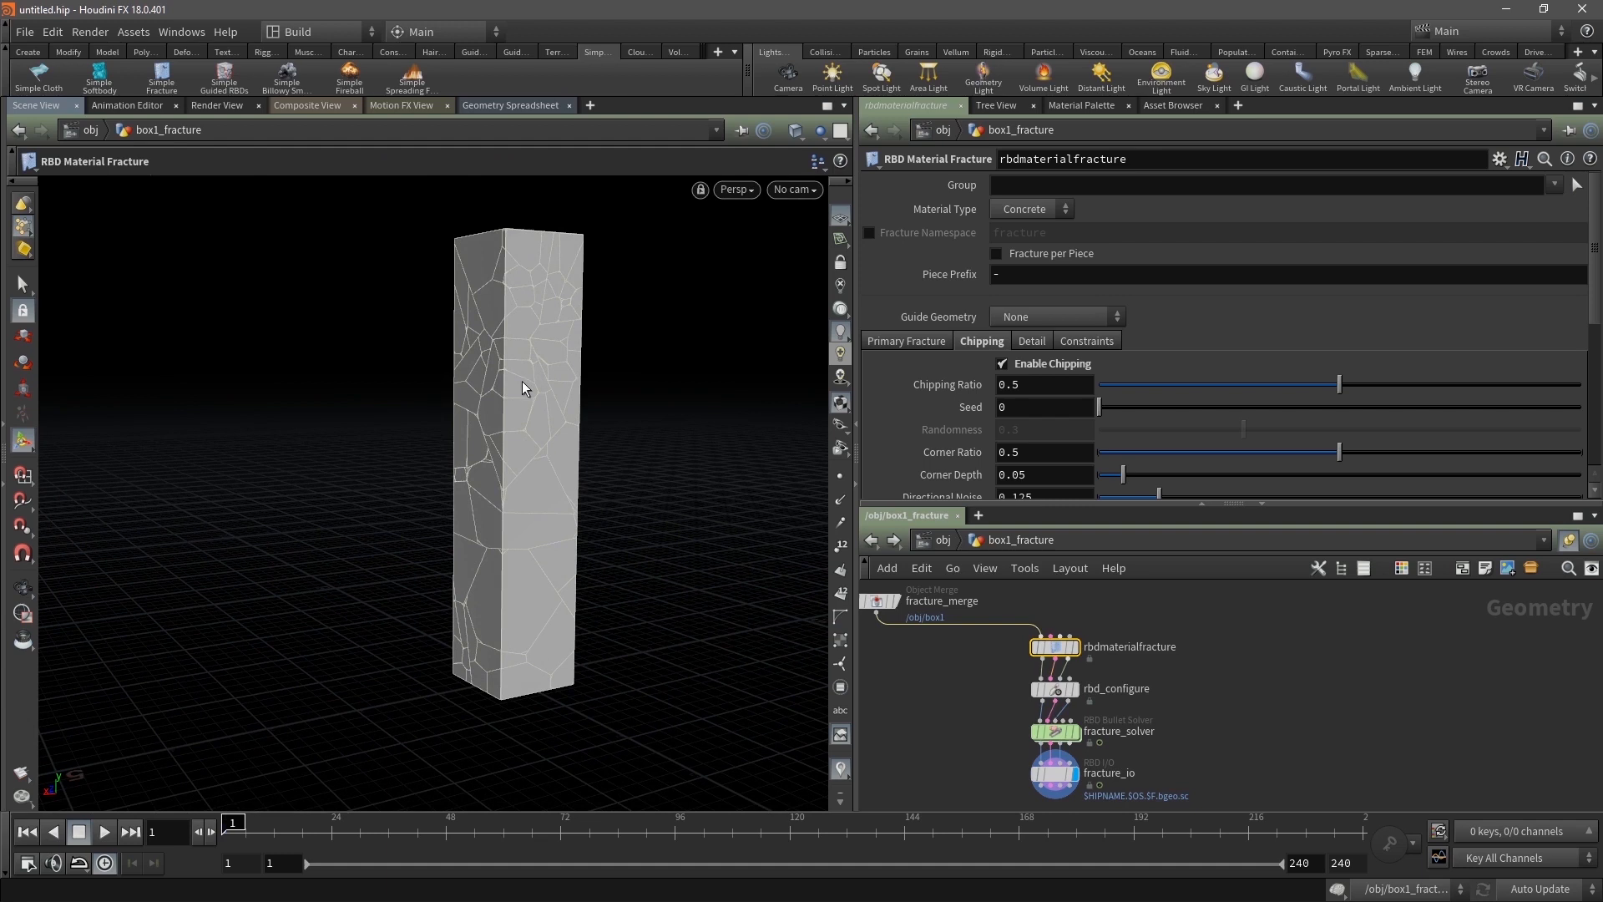
# Enable Edge Detail on rbdmaterialfracture and inspect the crack edges up close and over the whole column
pyautogui.click(1032, 341)
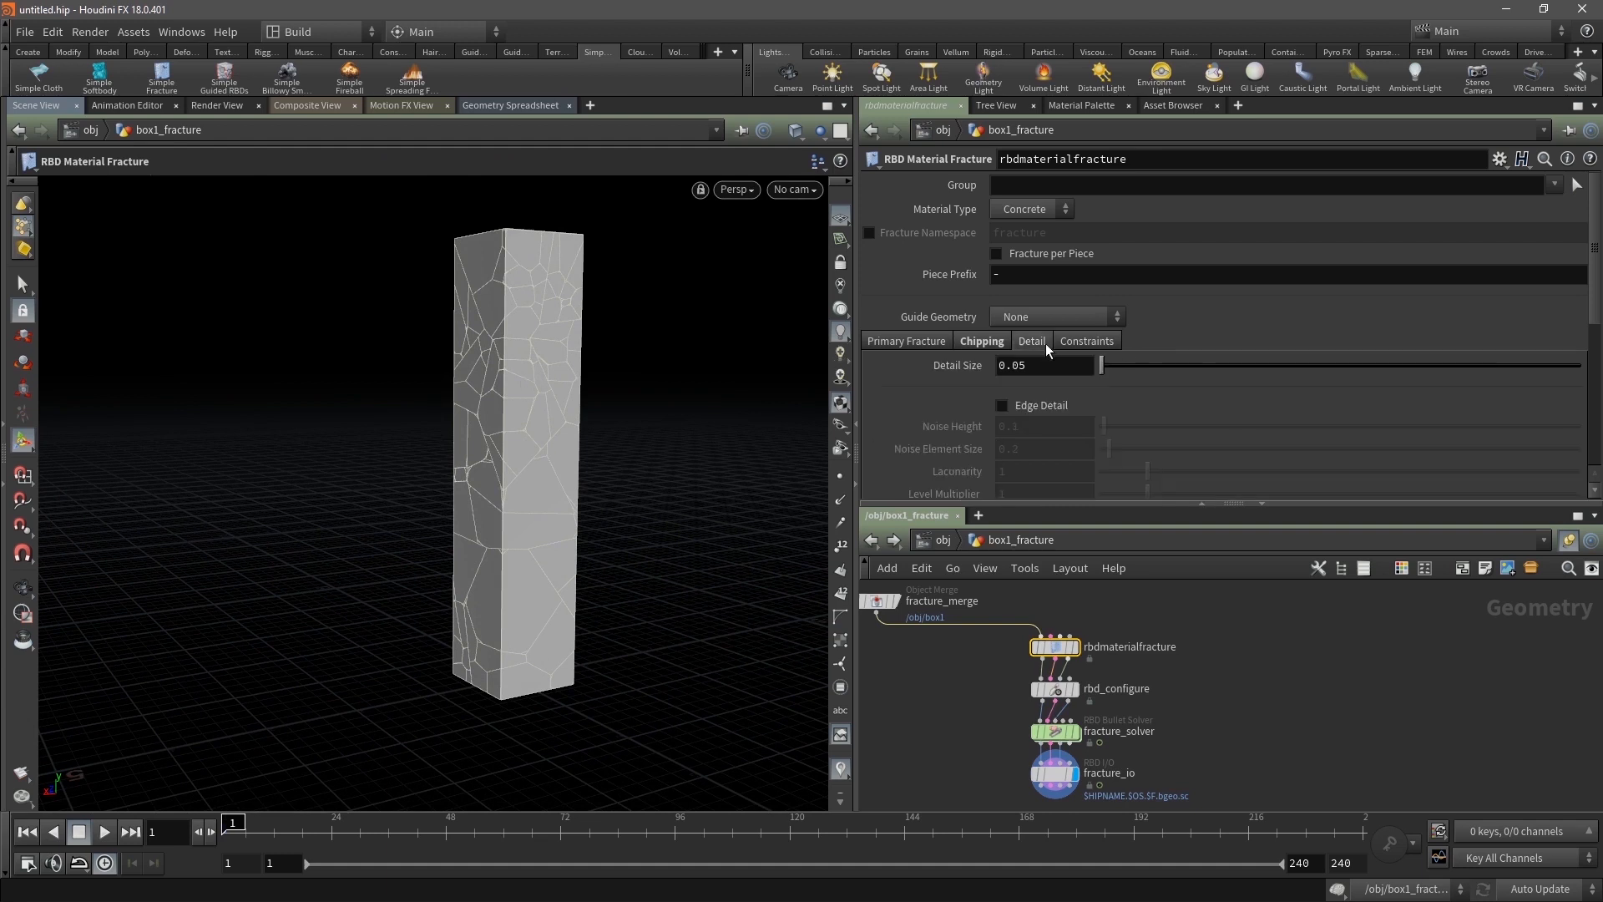
pyautogui.scroll(-3, 1035, 399)
pyautogui.scroll(1, 1020, 350)
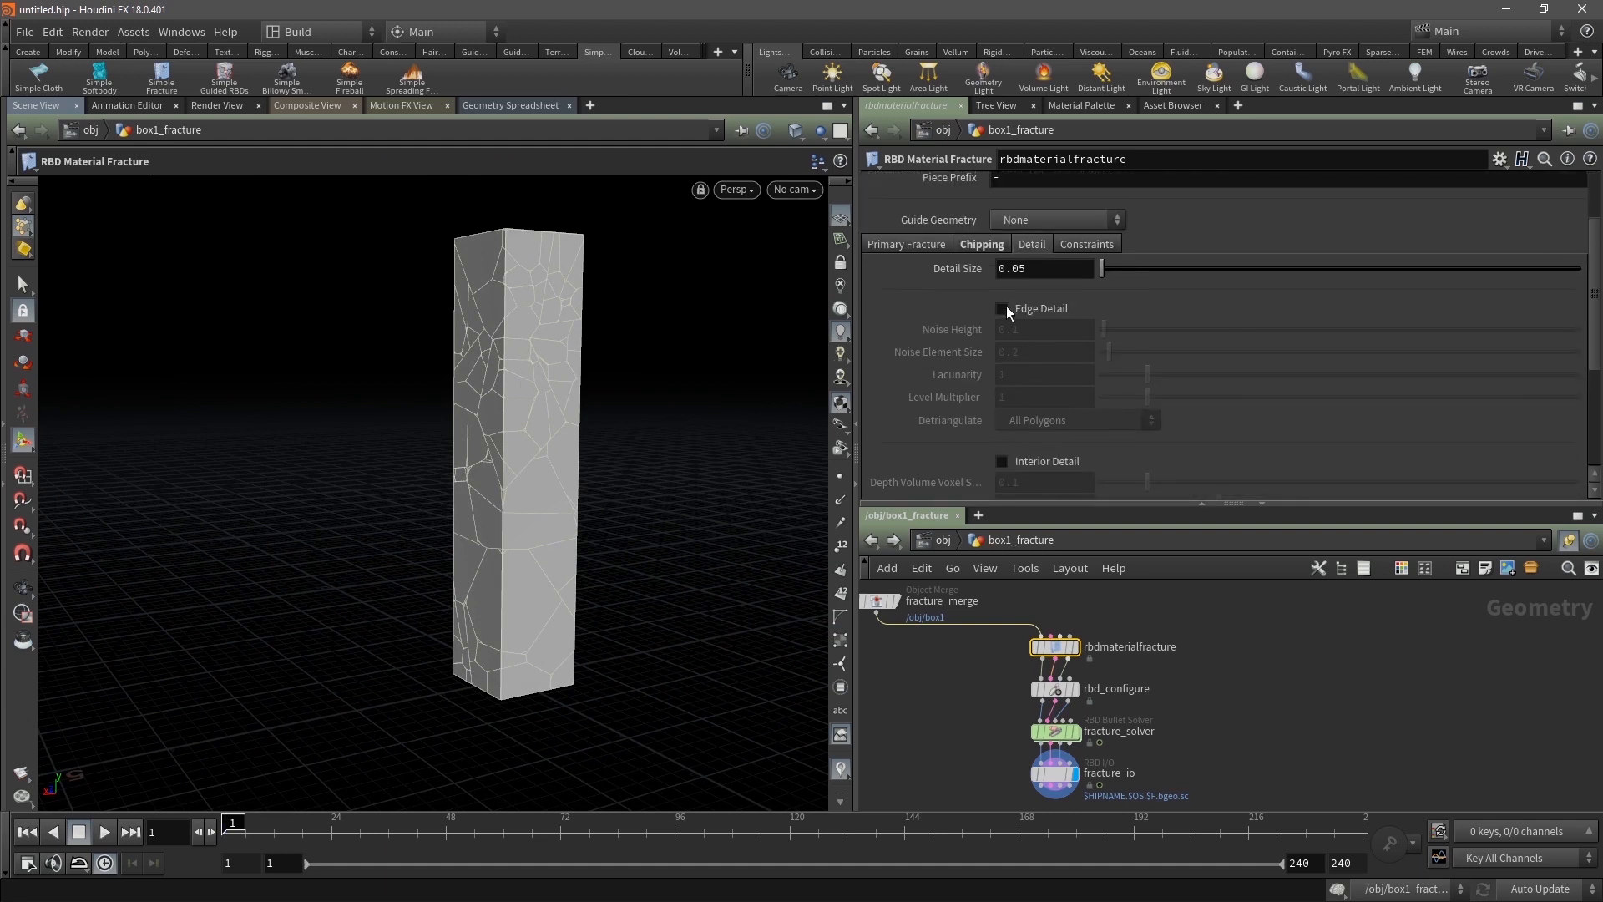
pyautogui.keyDown('alt'); pyautogui.moveTo(623, 408); pyautogui.dragTo(692, 376, button='right'); pyautogui.keyUp('alt')
pyautogui.keyDown('alt'); pyautogui.moveTo(692, 376); pyautogui.dragTo(551, 394); pyautogui.keyUp('alt')
pyautogui.keyDown('alt'); pyautogui.moveTo(551, 394); pyautogui.dragTo(628, 388, button='middle'); pyautogui.keyUp('alt')
pyautogui.keyDown('alt'); pyautogui.moveTo(628, 389); pyautogui.dragTo(684, 398, button='right'); pyautogui.keyUp('alt')
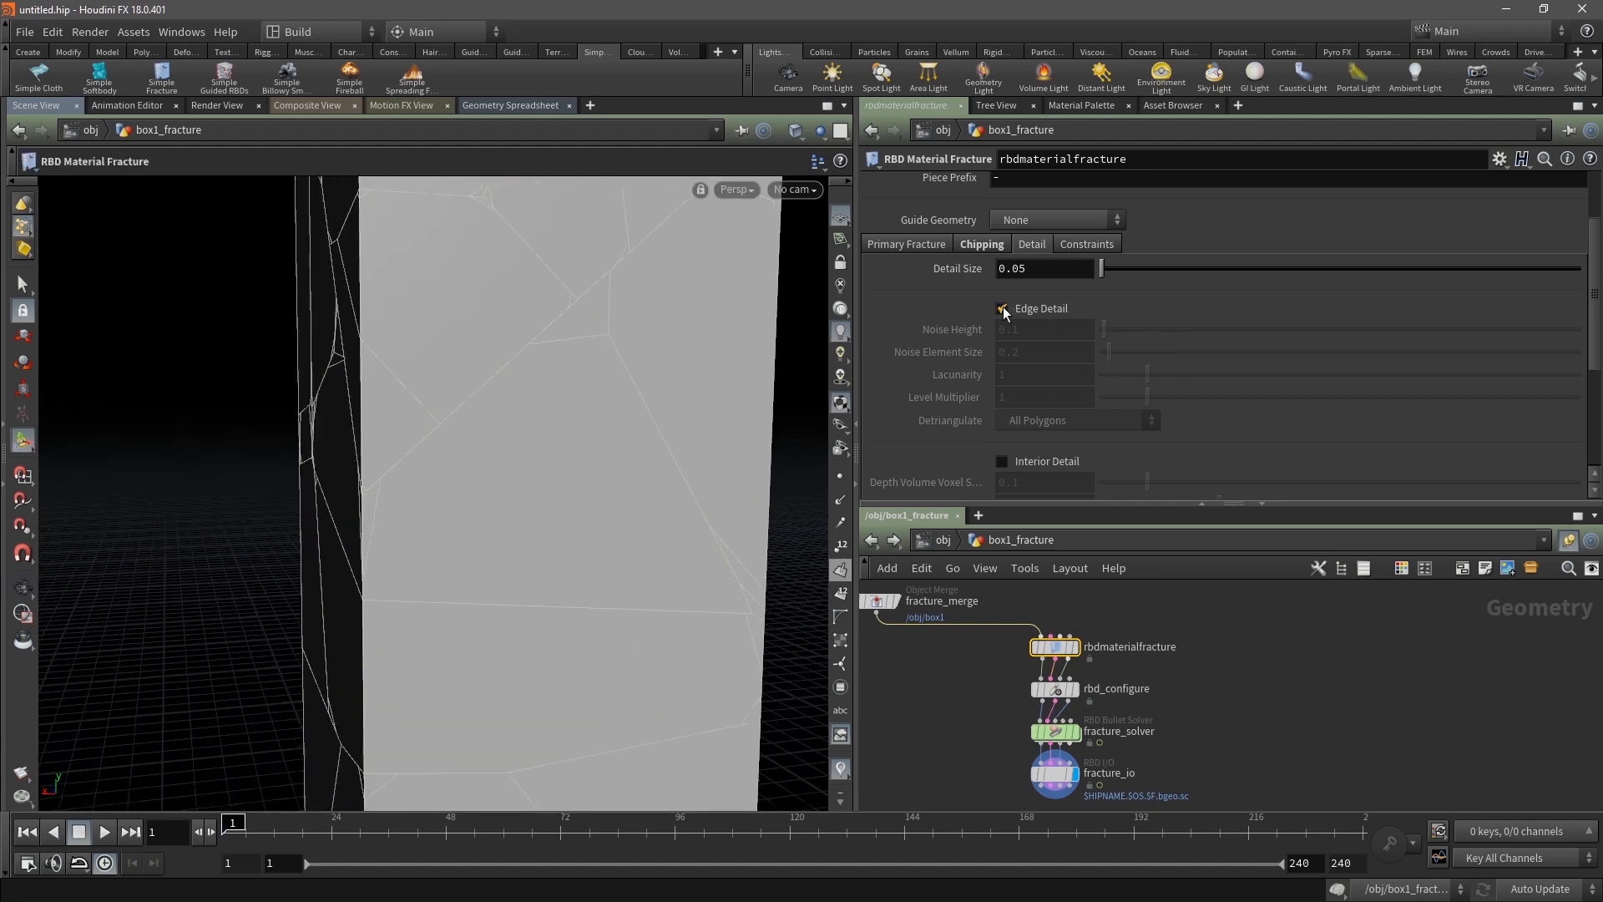
pyautogui.click(1002, 308)
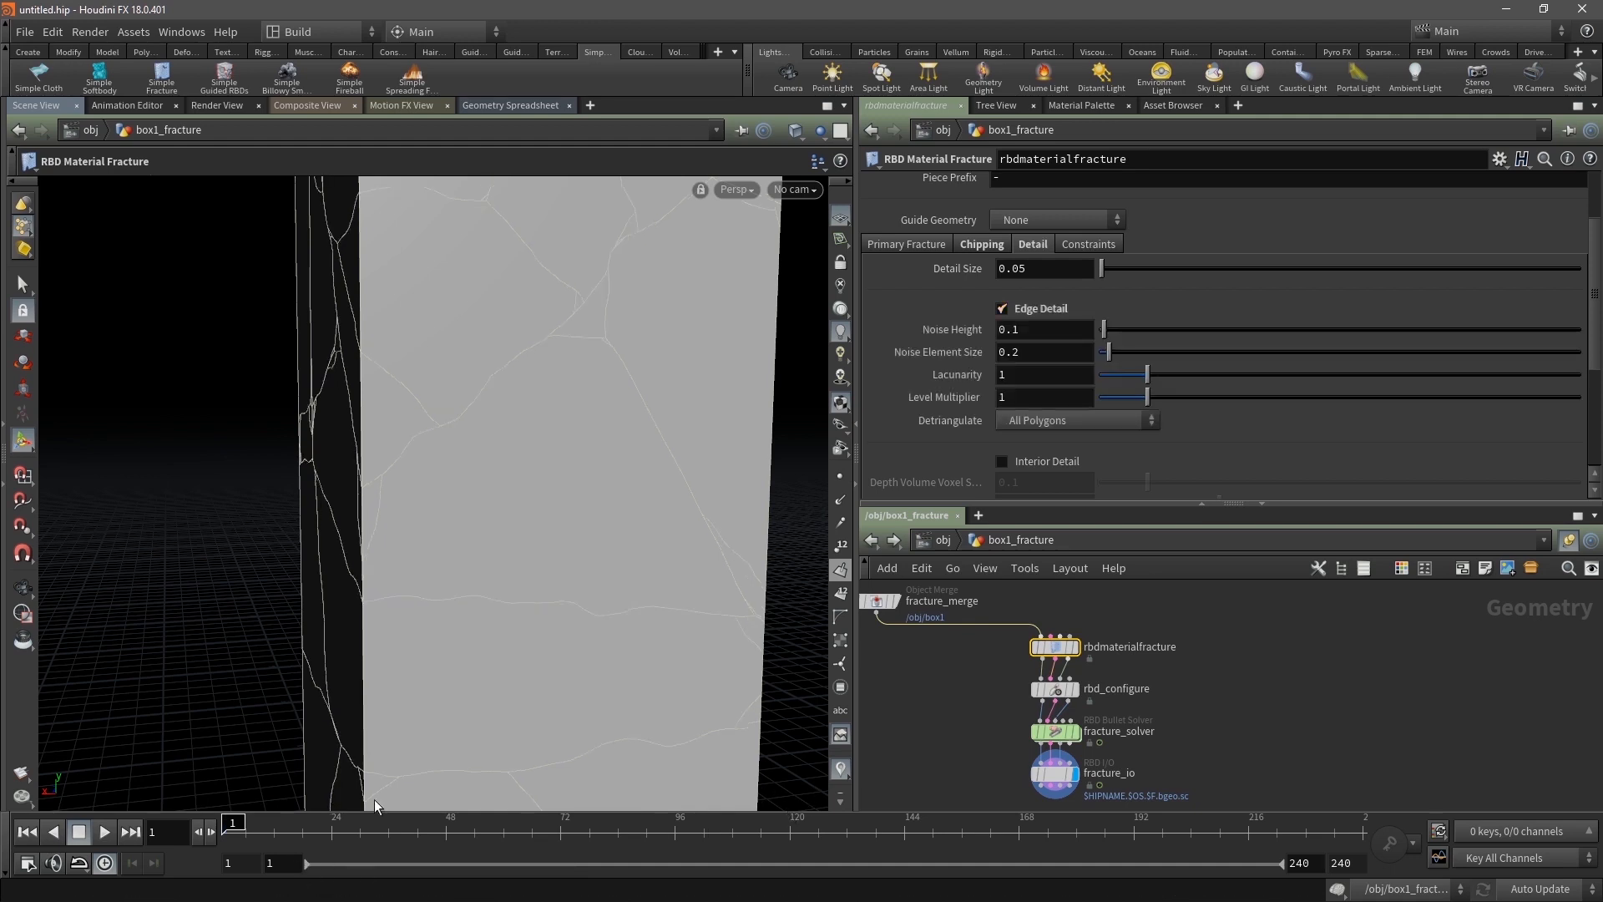
pyautogui.keyDown('alt'); pyautogui.moveTo(492, 578); pyautogui.dragTo(423, 597); pyautogui.keyUp('alt')
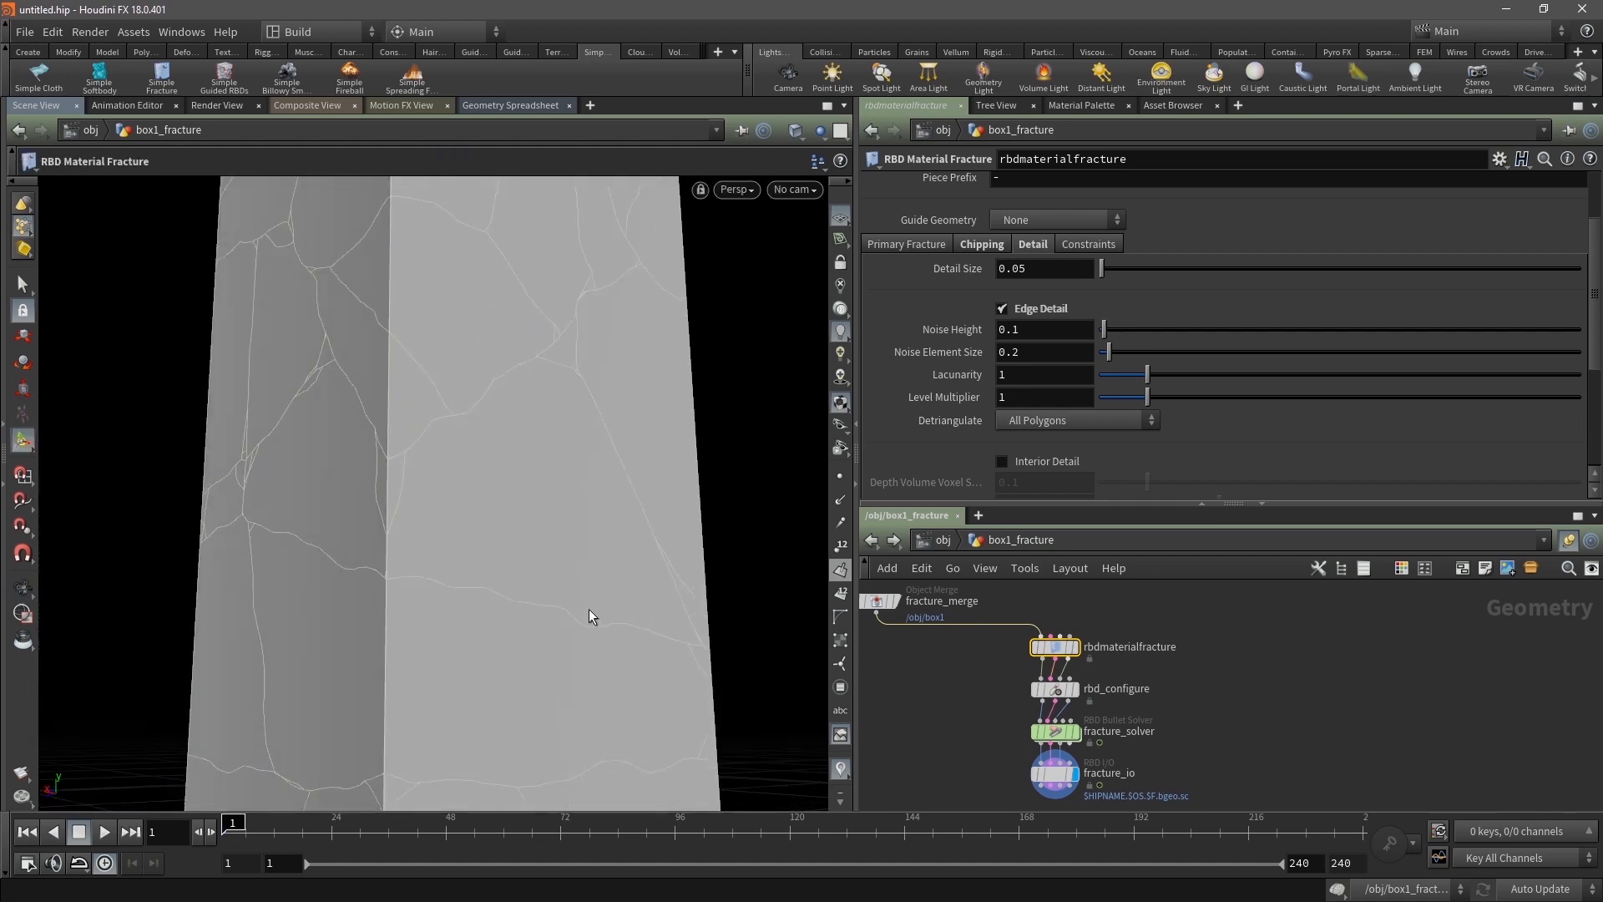
pyautogui.keyDown('alt'); pyautogui.moveTo(431, 604); pyautogui.dragTo(548, 590, button='right'); pyautogui.keyUp('alt')
pyautogui.keyDown('alt'); pyautogui.moveTo(548, 590); pyautogui.dragTo(605, 589); pyautogui.keyUp('alt')
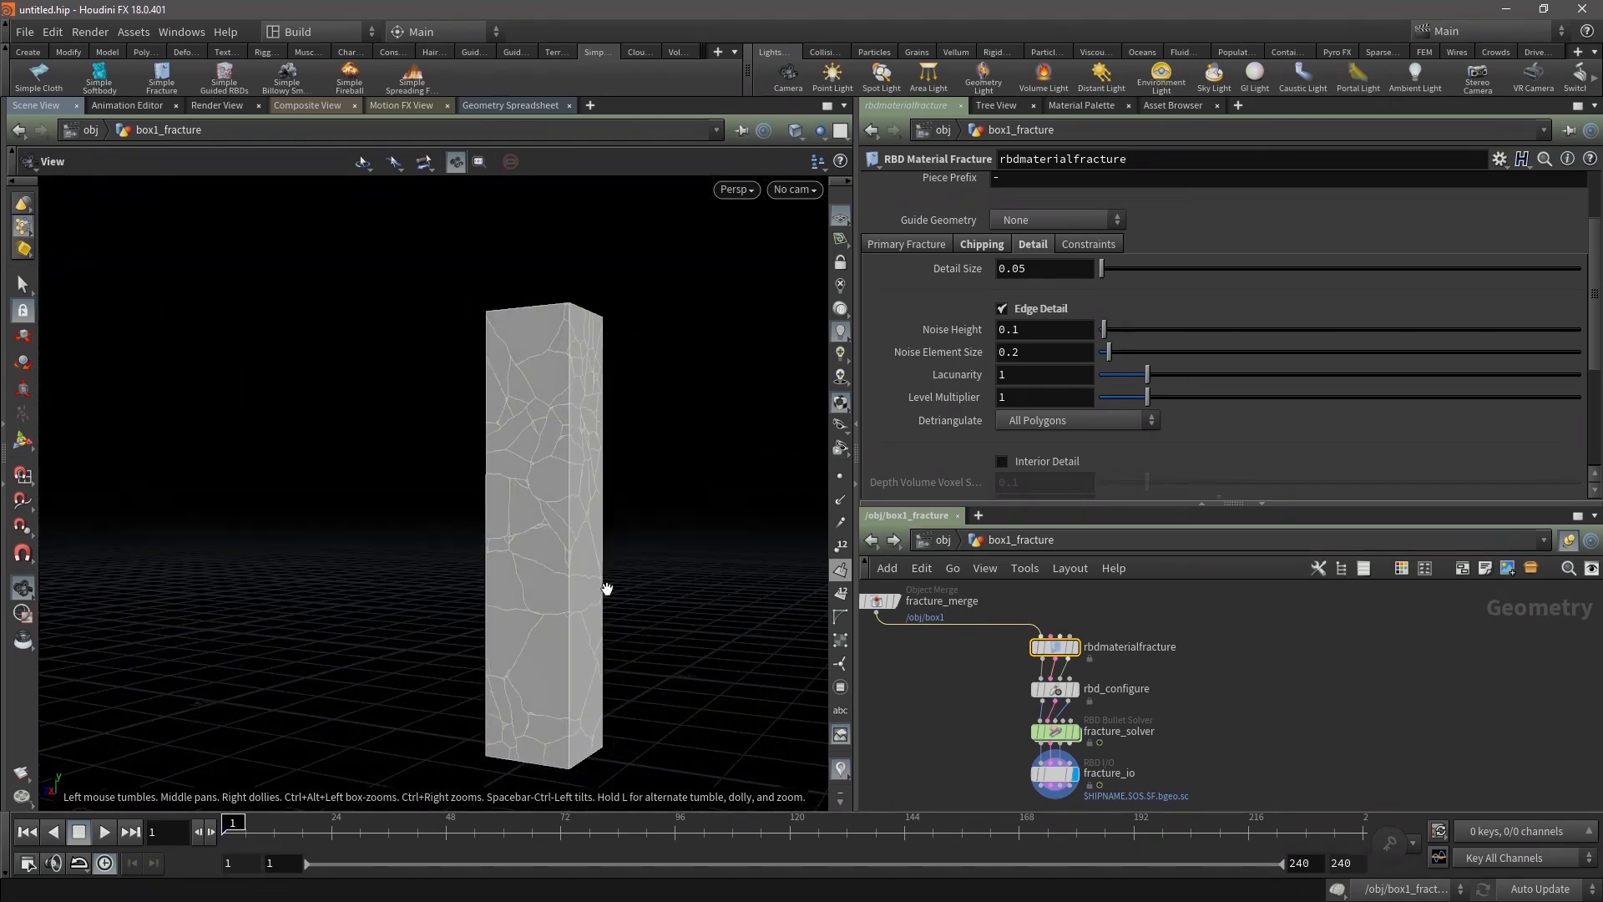
# Review the material types available for rbdmaterialfracture while keeping Concrete
pyautogui.scroll(2, 1211, 242)
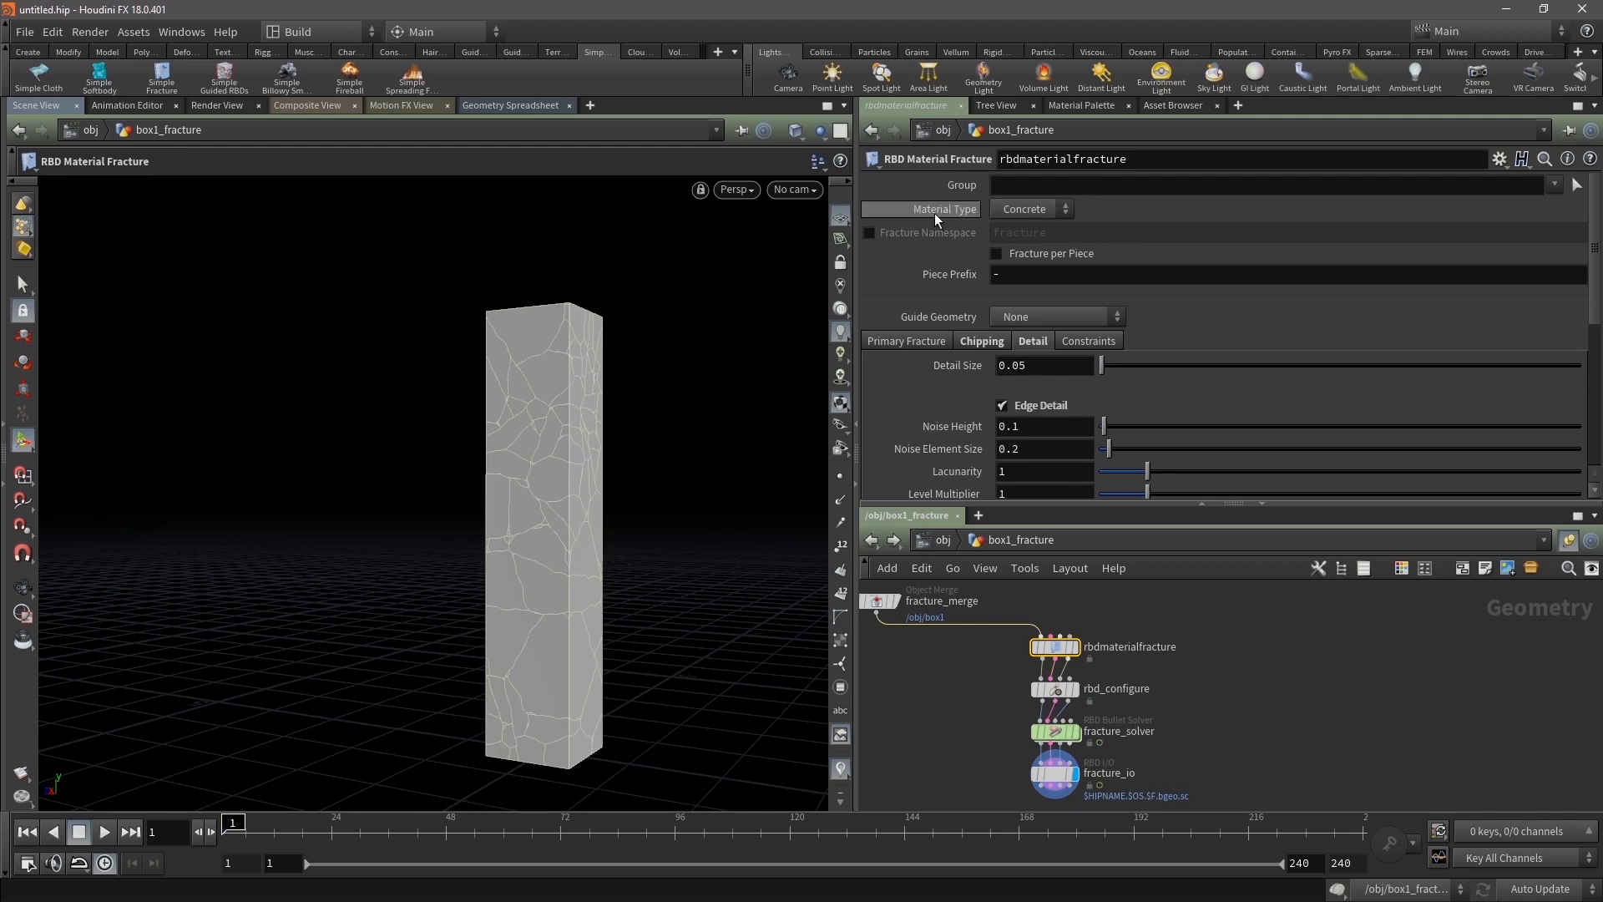
pyautogui.click(1035, 212)
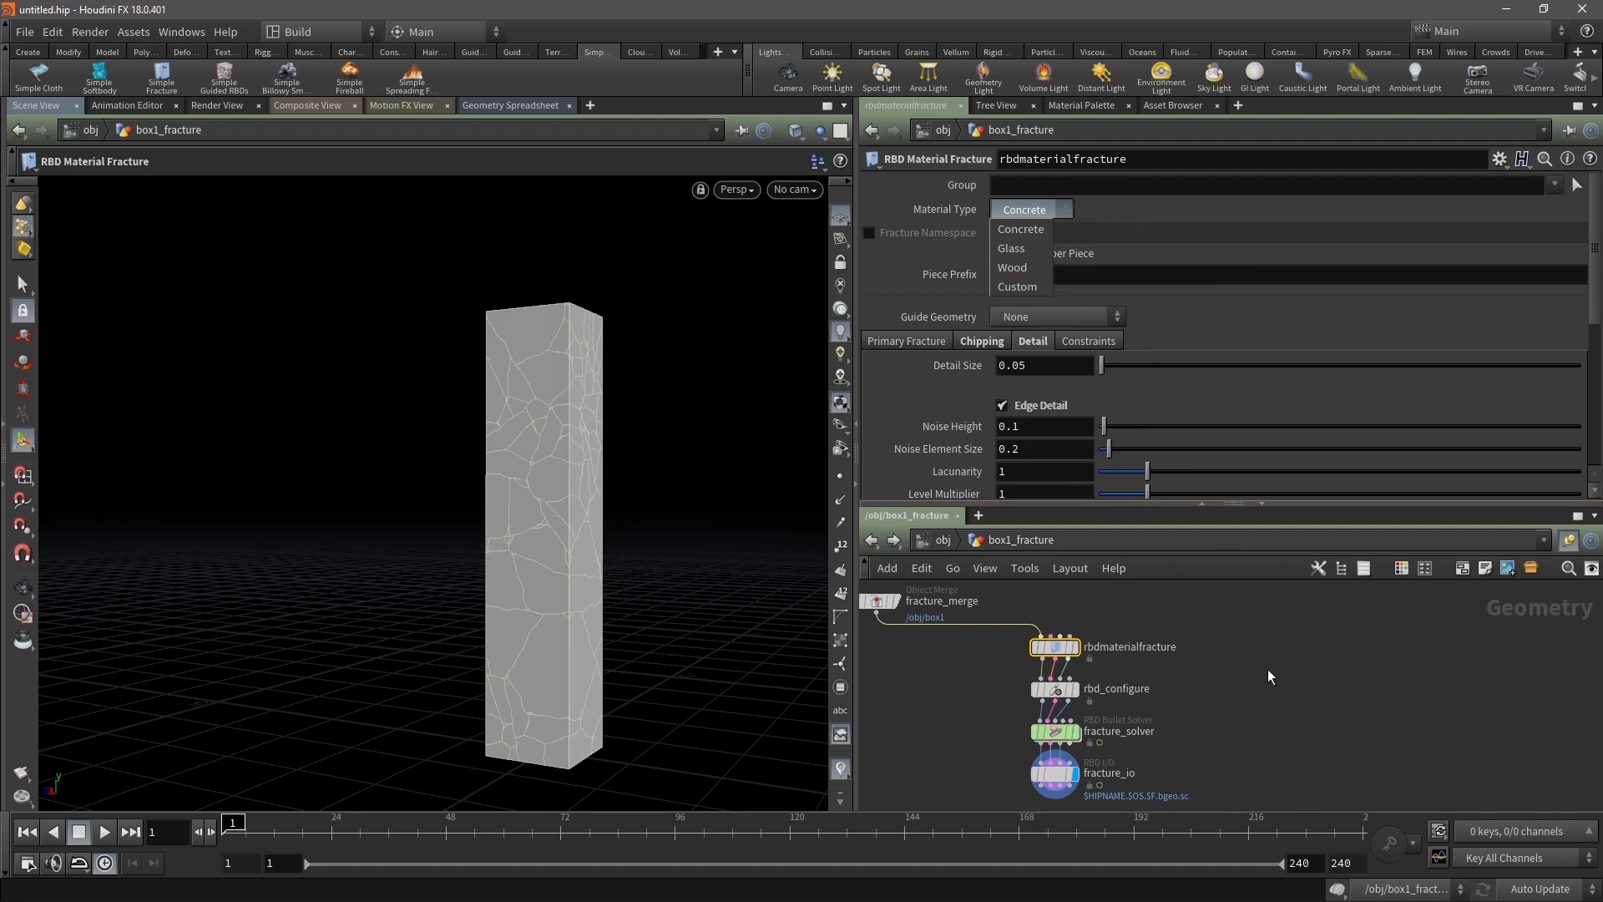
pyautogui.press('Escape')
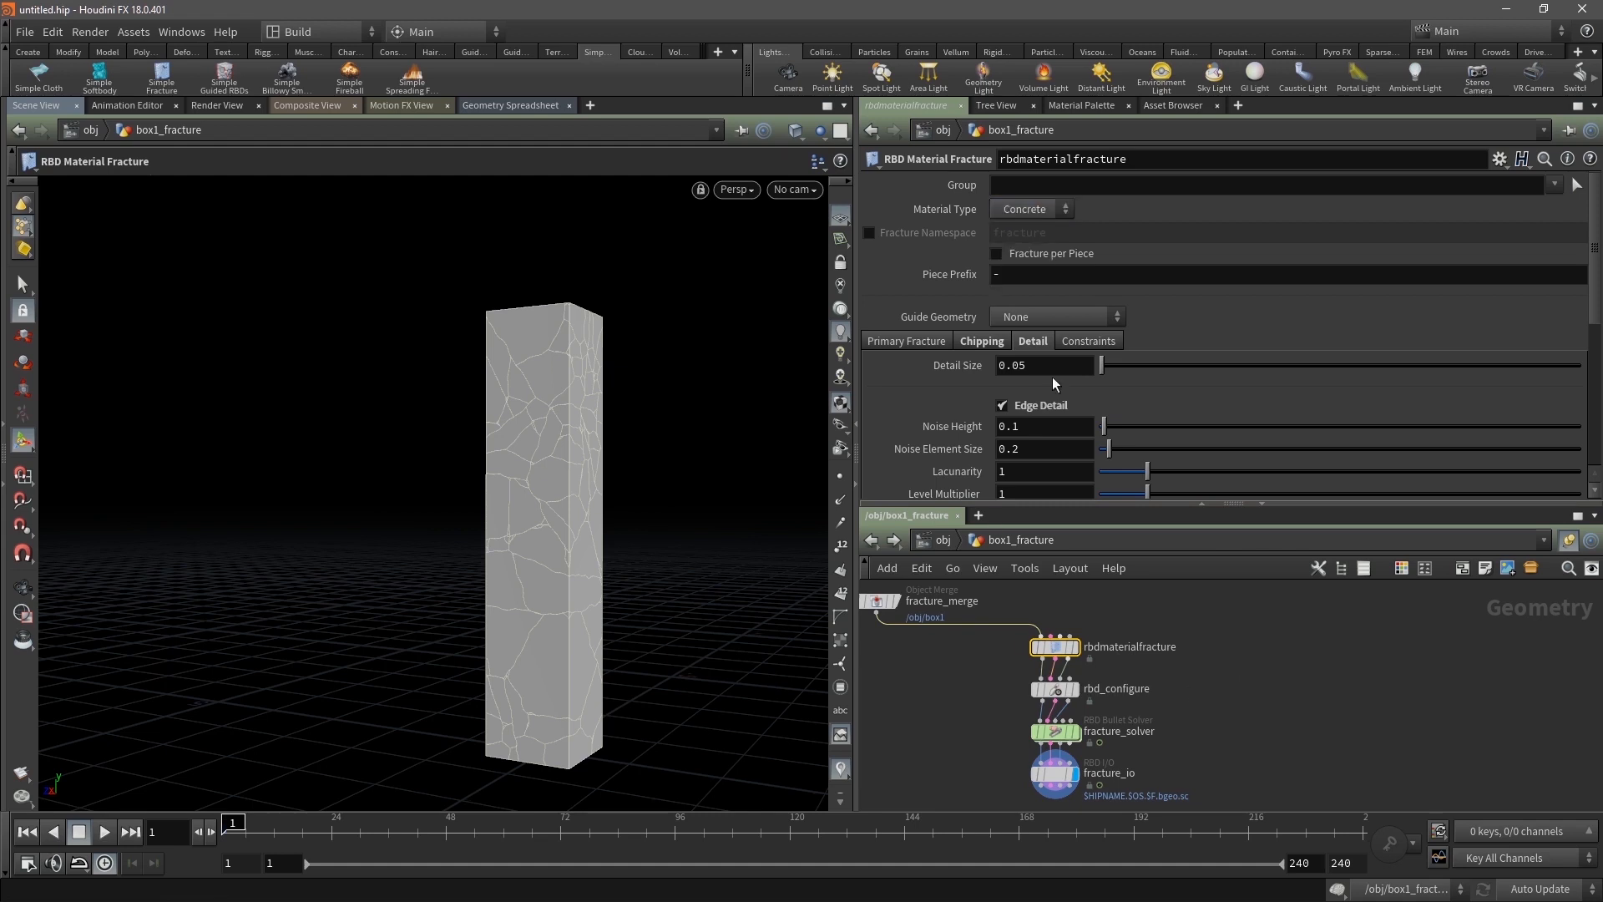
# Frame the fractured column, play the simulation briefly and return to frame 1
pyautogui.press('Escape')
pyautogui.moveTo(662, 504); pyautogui.dragTo(487, 534)
pyautogui.moveTo(486, 533); pyautogui.dragTo(482, 494, button='middle')
pyautogui.click(106, 831)
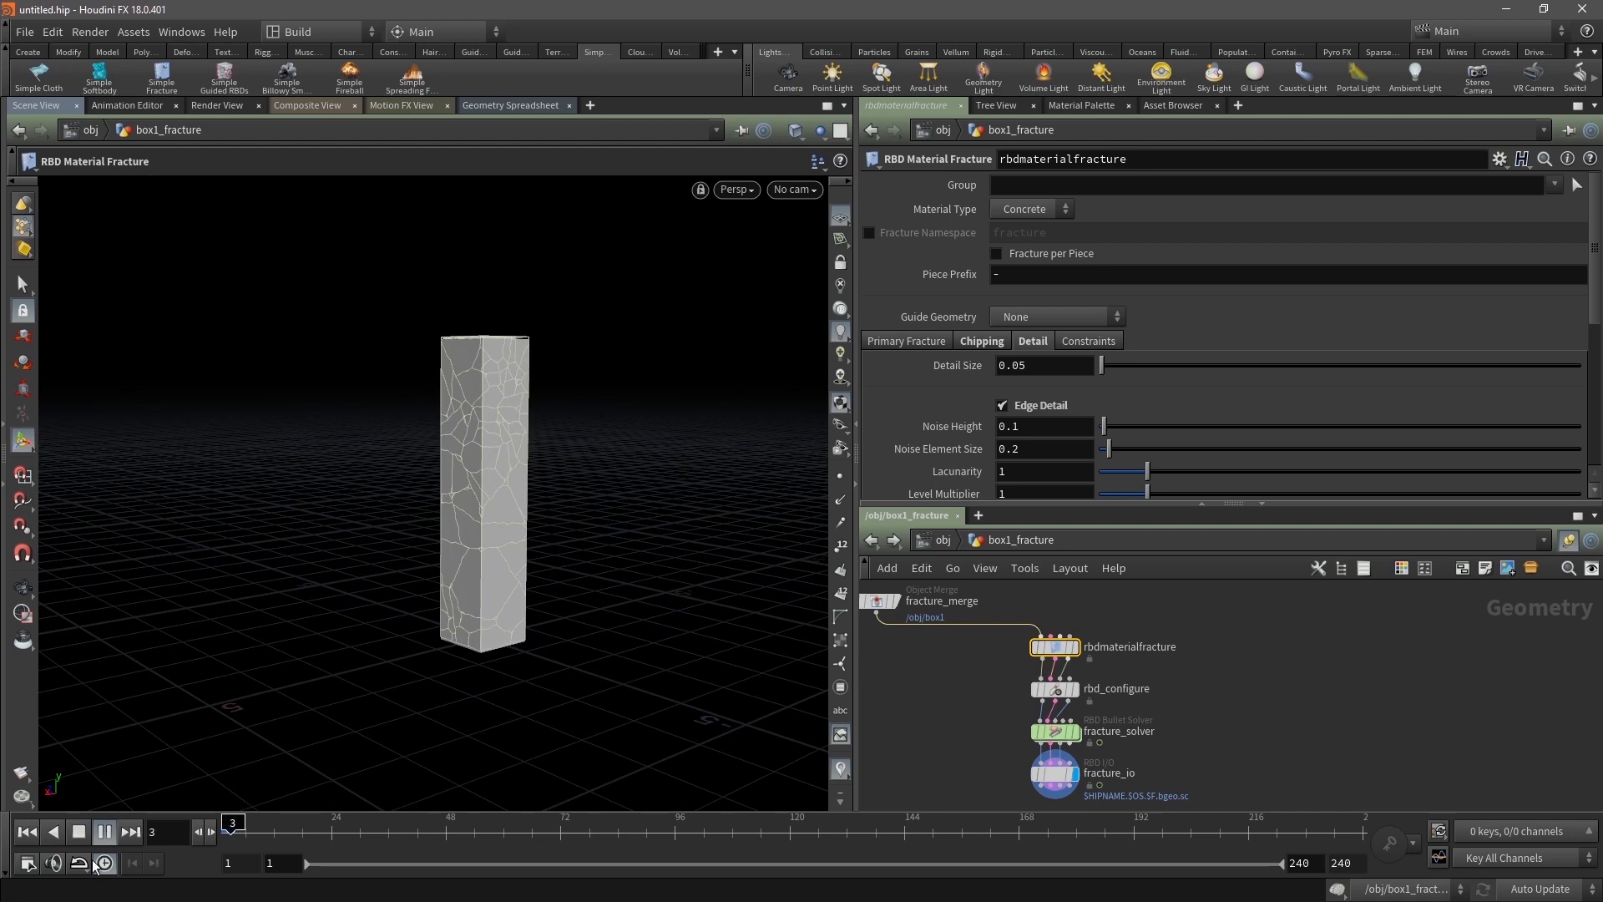
pyautogui.click(28, 831)
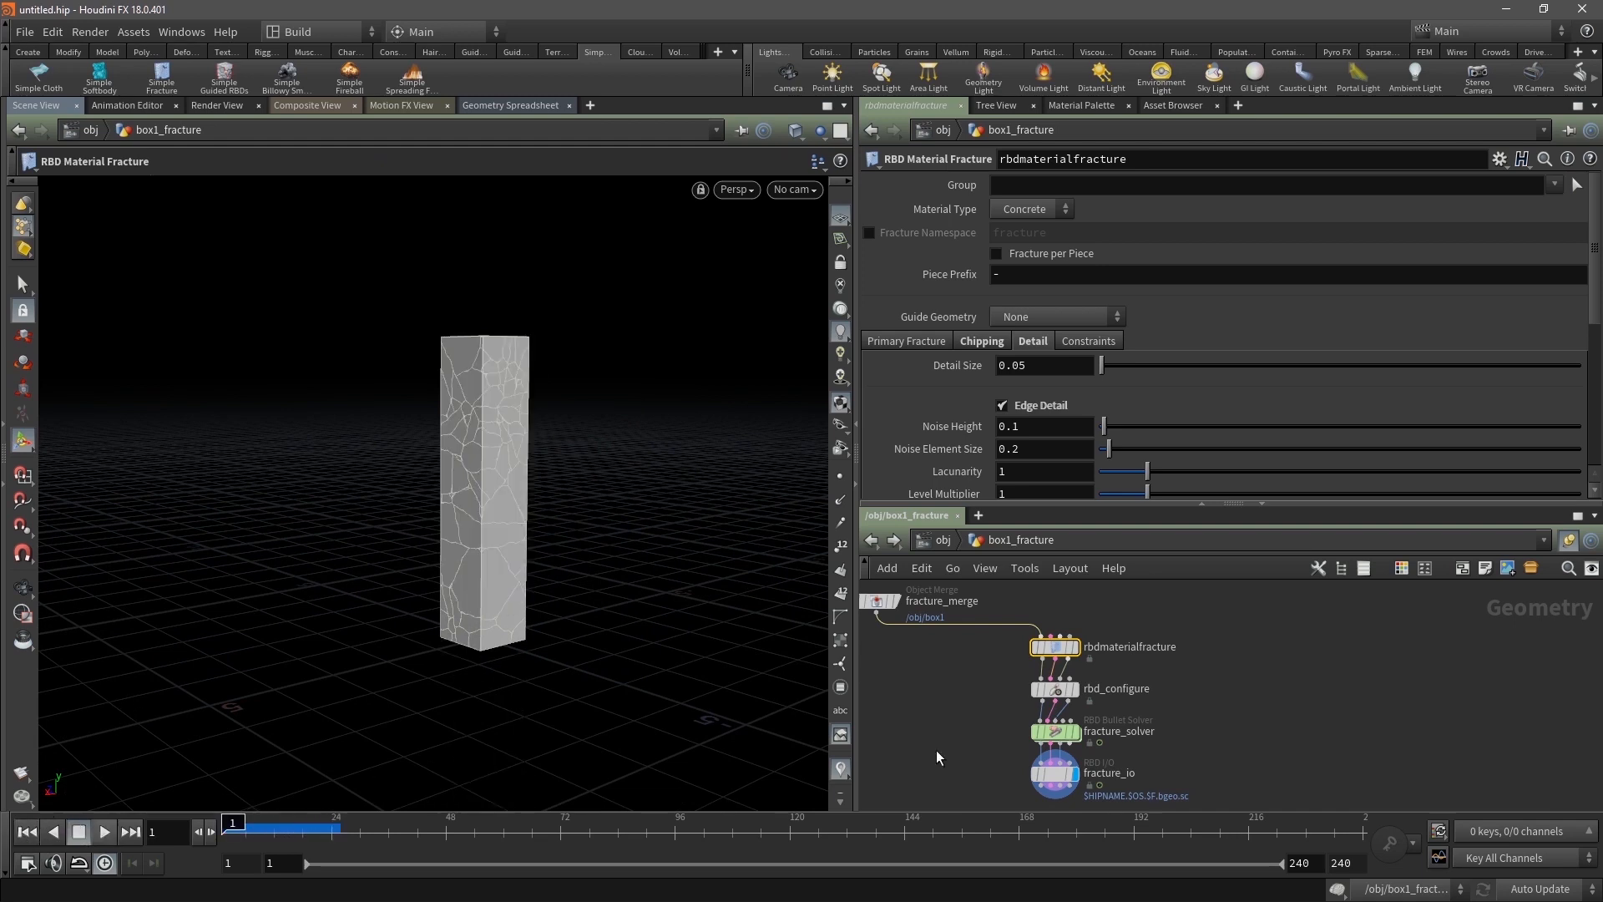
# Select fracture_io, replay the simulation to watch the column fall, and return to frame 1
pyautogui.click(1060, 774)
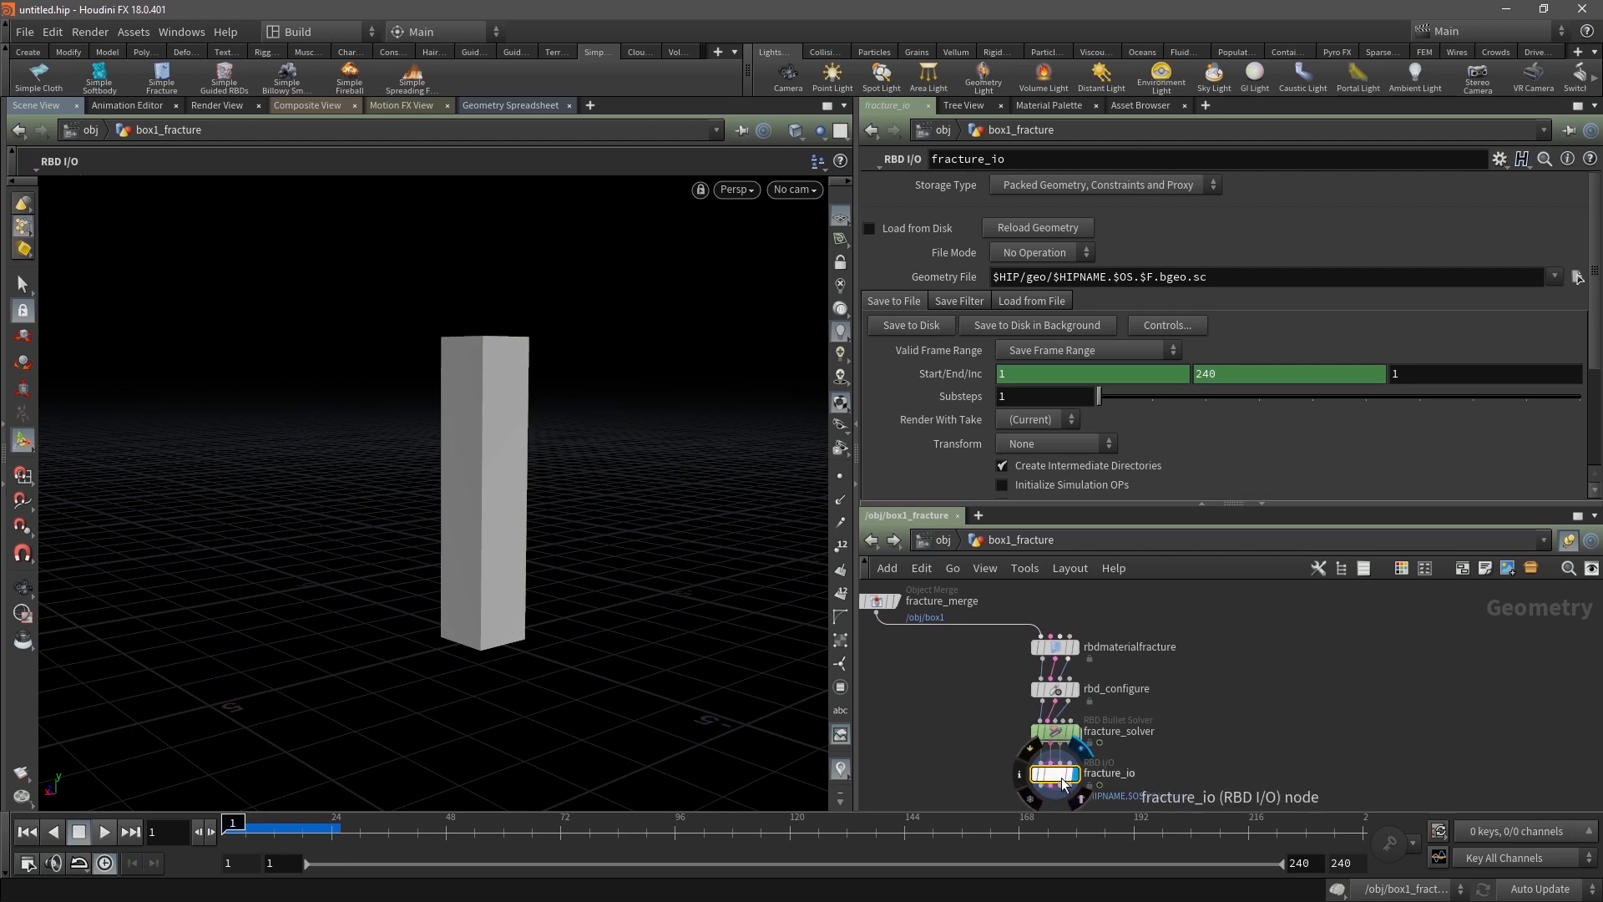
pyautogui.click(104, 832)
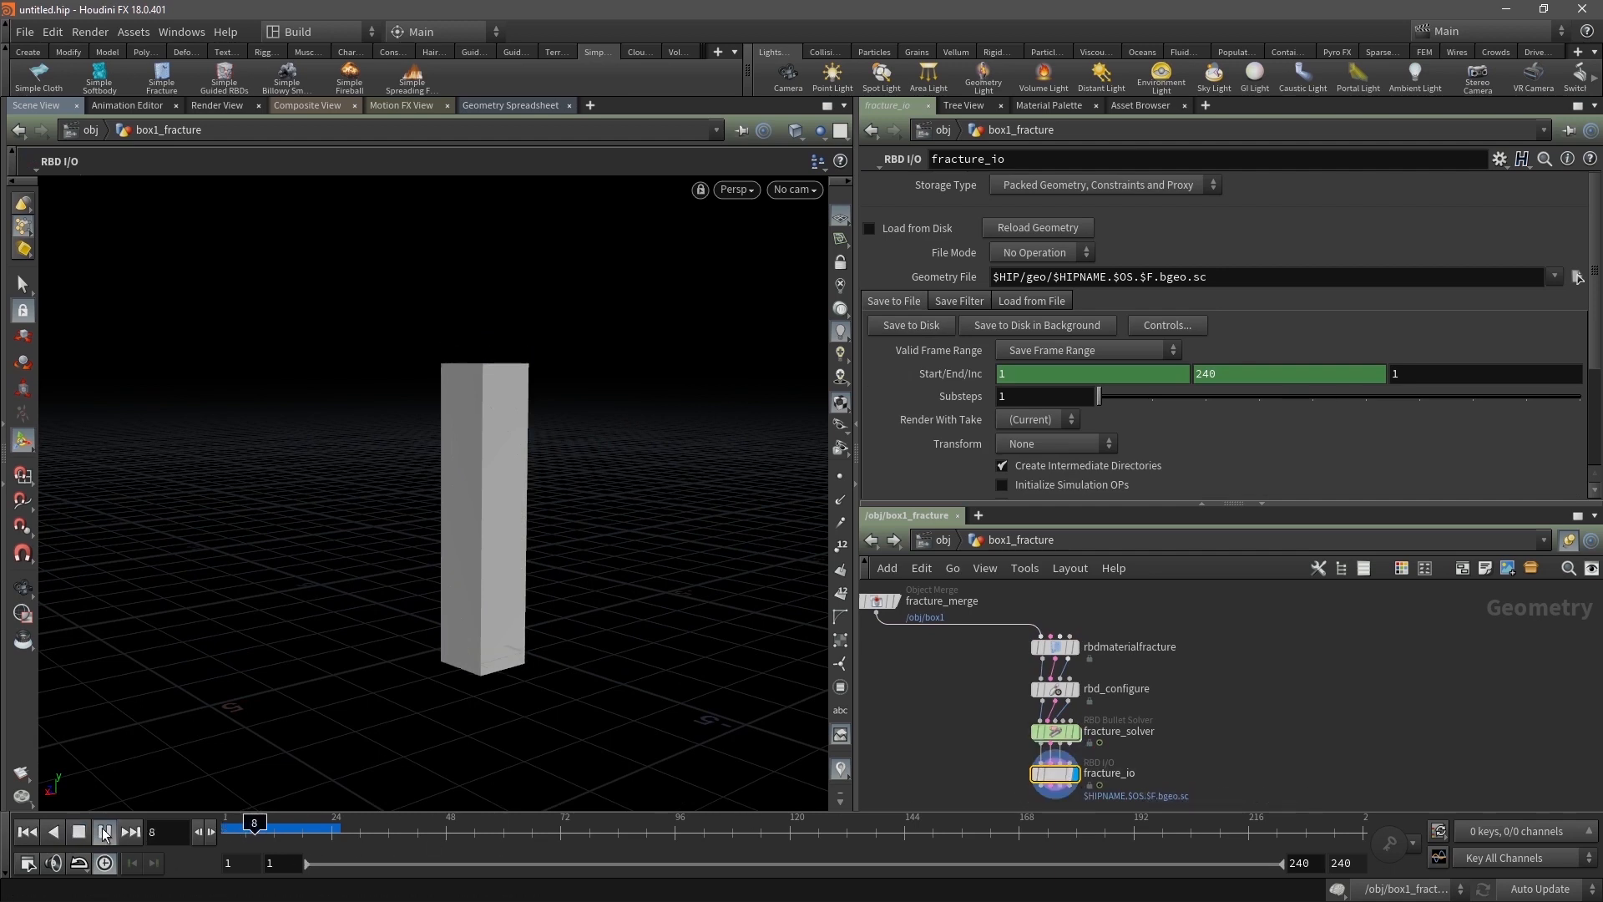
pyautogui.click(28, 831)
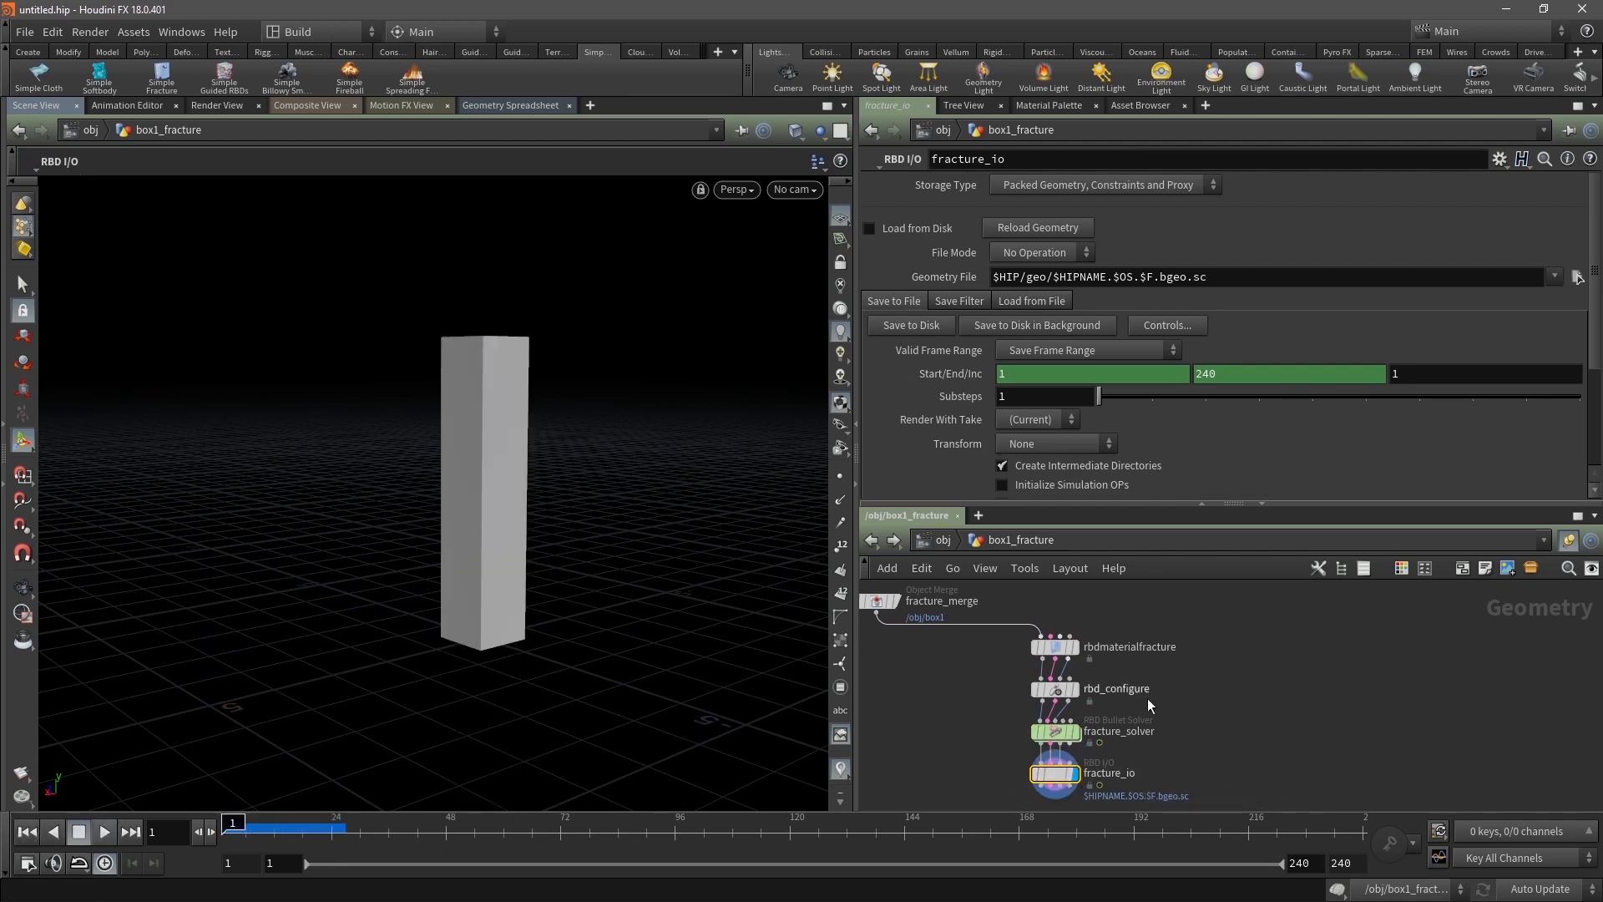
# Review fracture_solver's collision settings and set its ground option to Ground Plane
pyautogui.click(1238, 692)
pyautogui.click(1053, 731)
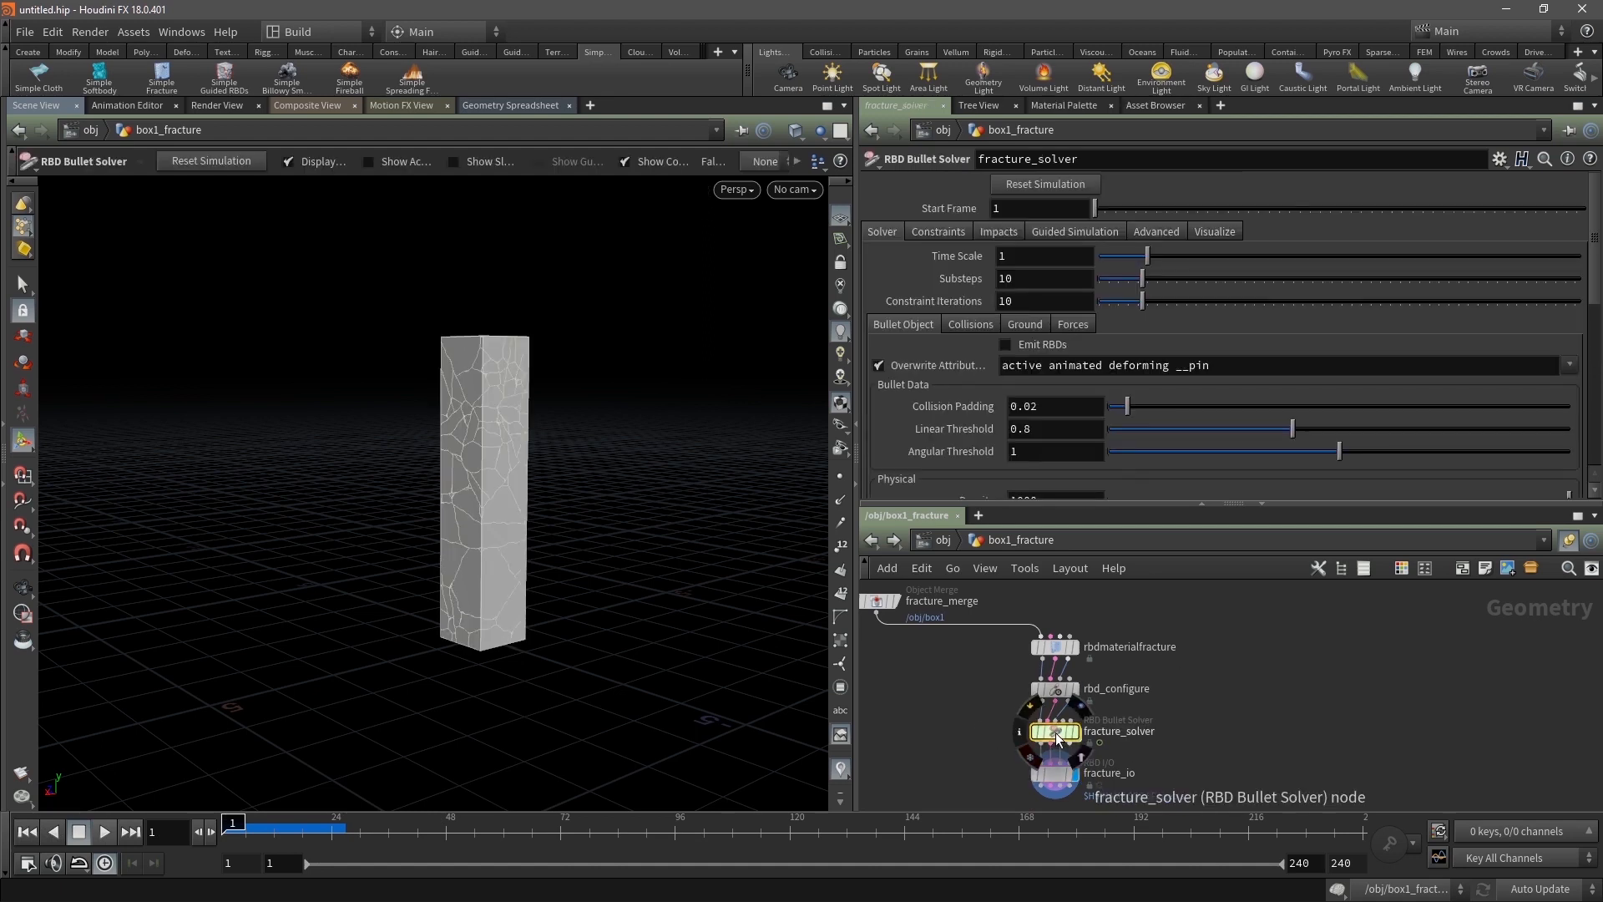
pyautogui.click(971, 324)
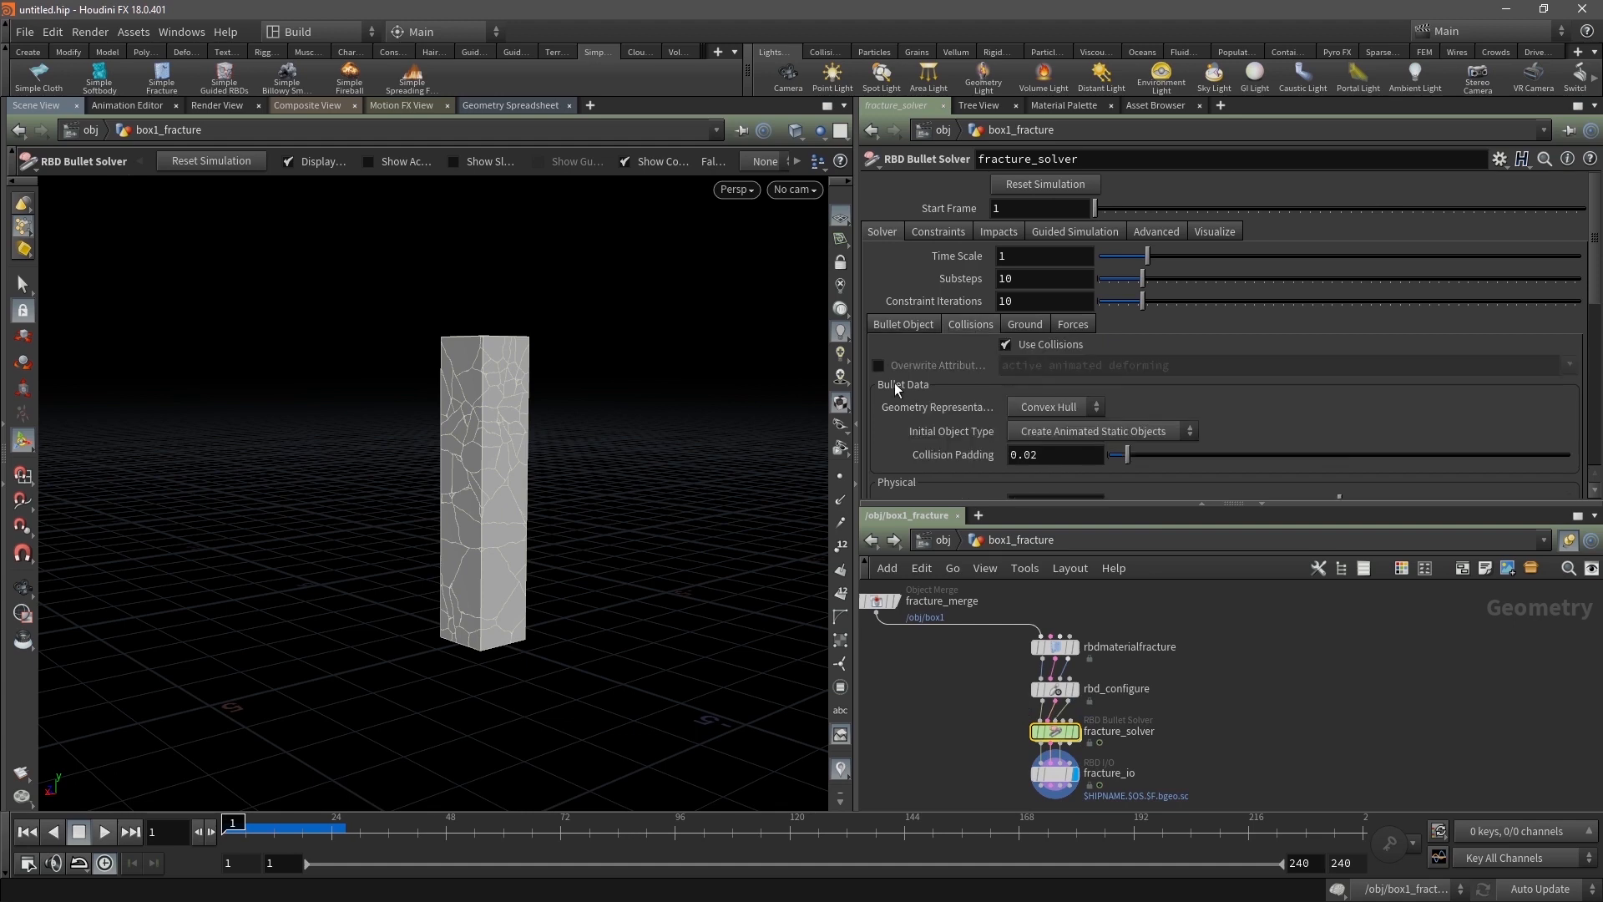
pyautogui.scroll(-3, 894, 382)
pyautogui.scroll(3, 894, 382)
pyautogui.click(1016, 324)
pyautogui.click(1031, 345)
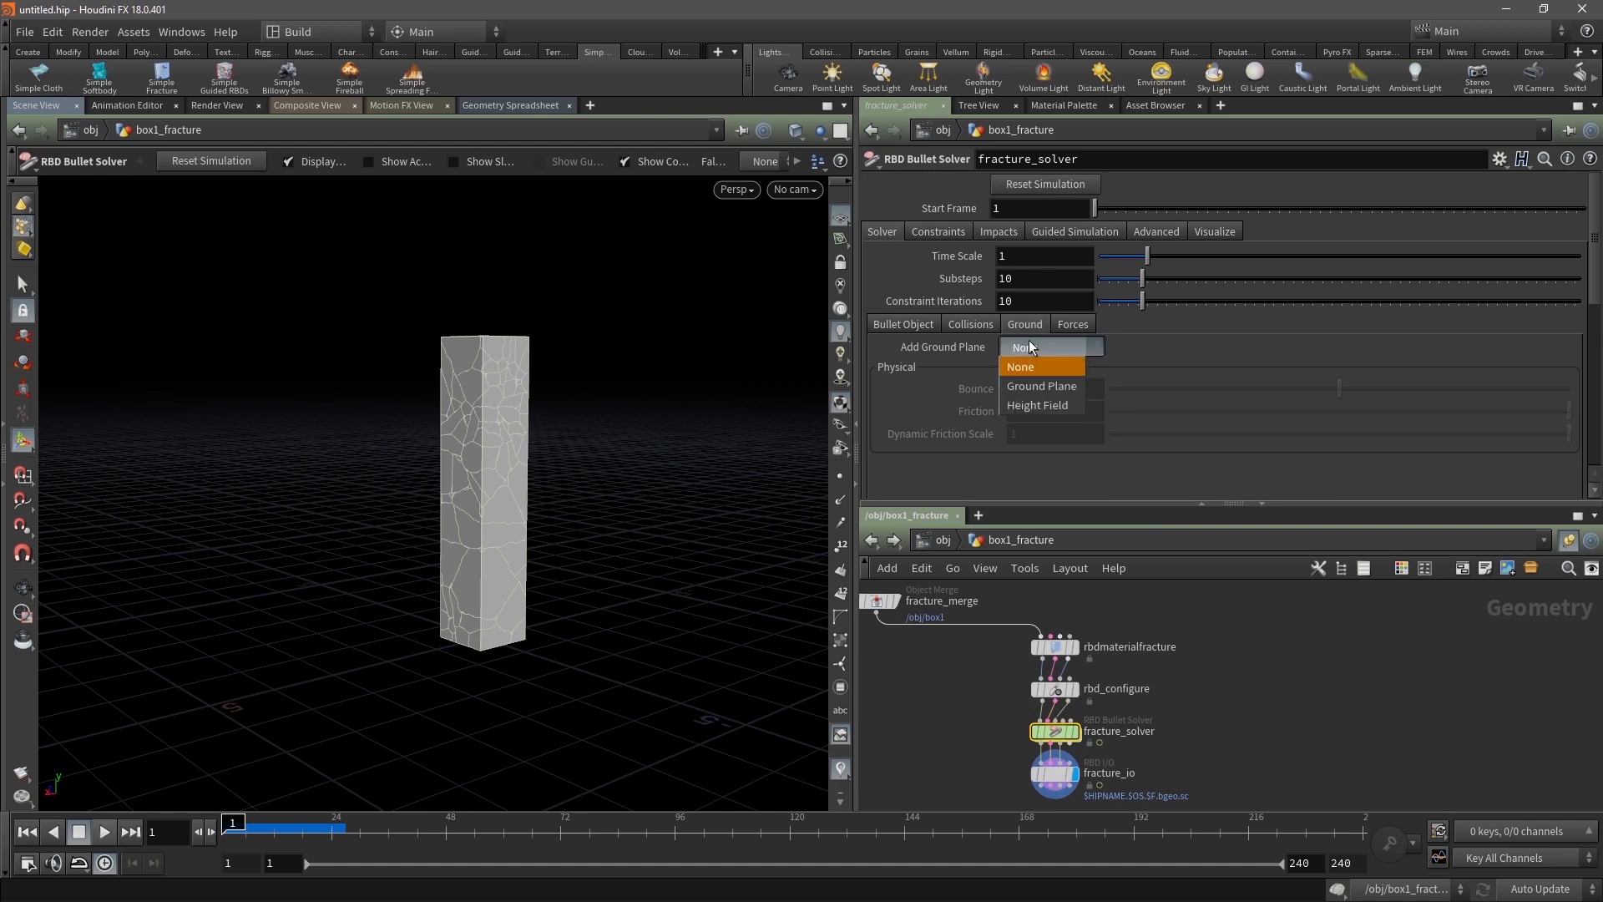
pyautogui.click(1032, 388)
# Play the simulation briefly with the ground plane enabled and return to frame 1
pyautogui.keyDown('alt'); pyautogui.moveTo(486, 675); pyautogui.dragTo(458, 631); pyautogui.keyUp('alt')
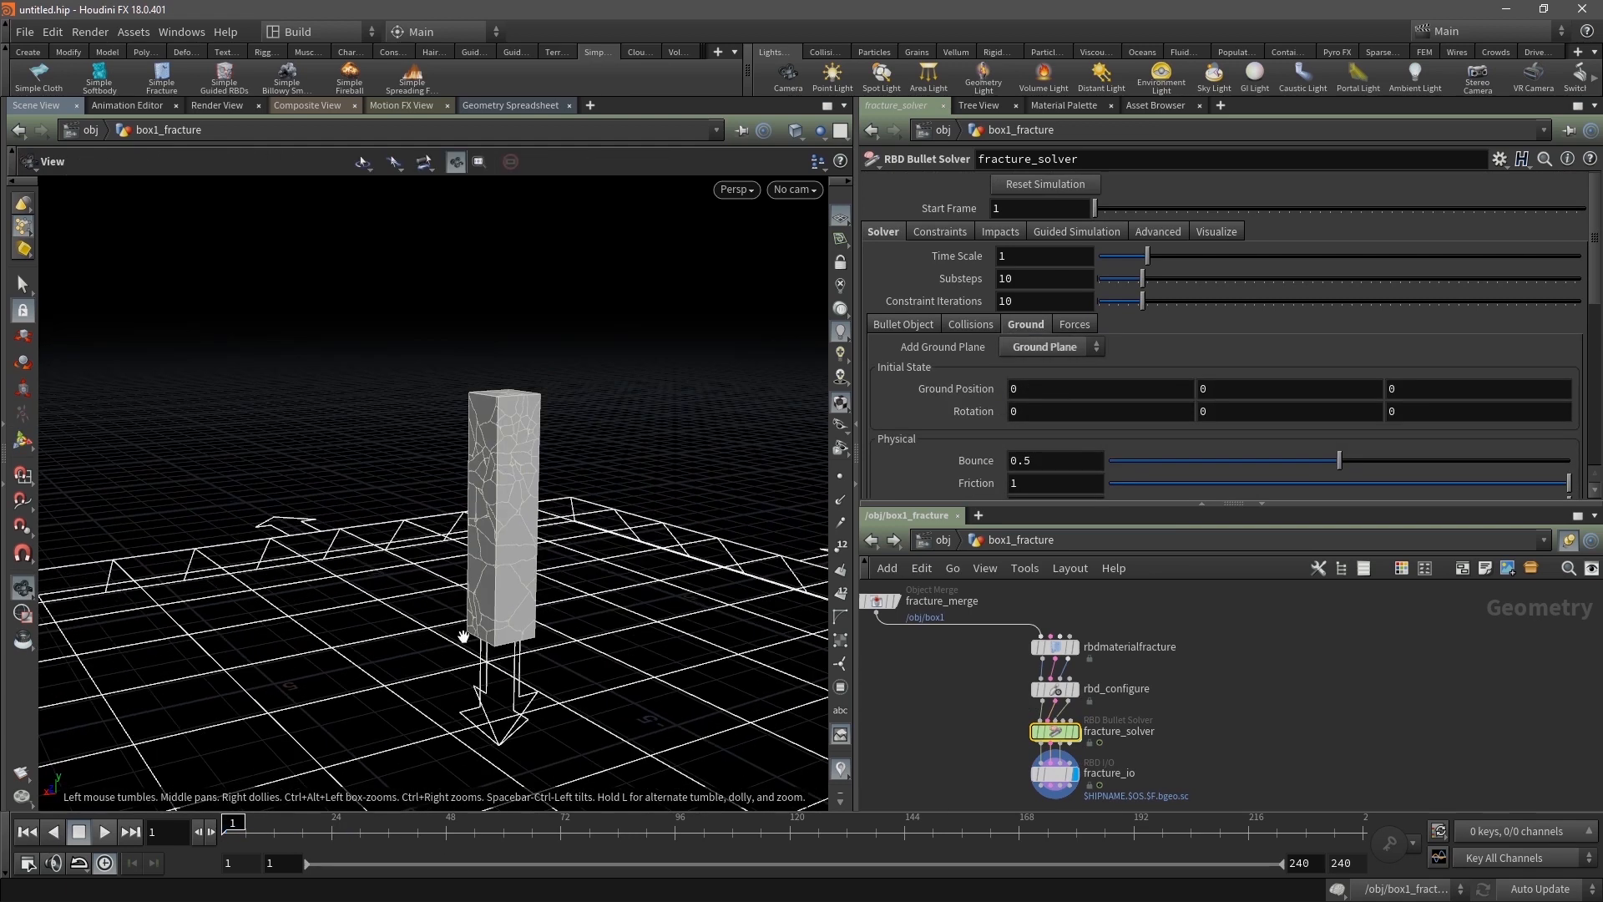
pyautogui.click(98, 835)
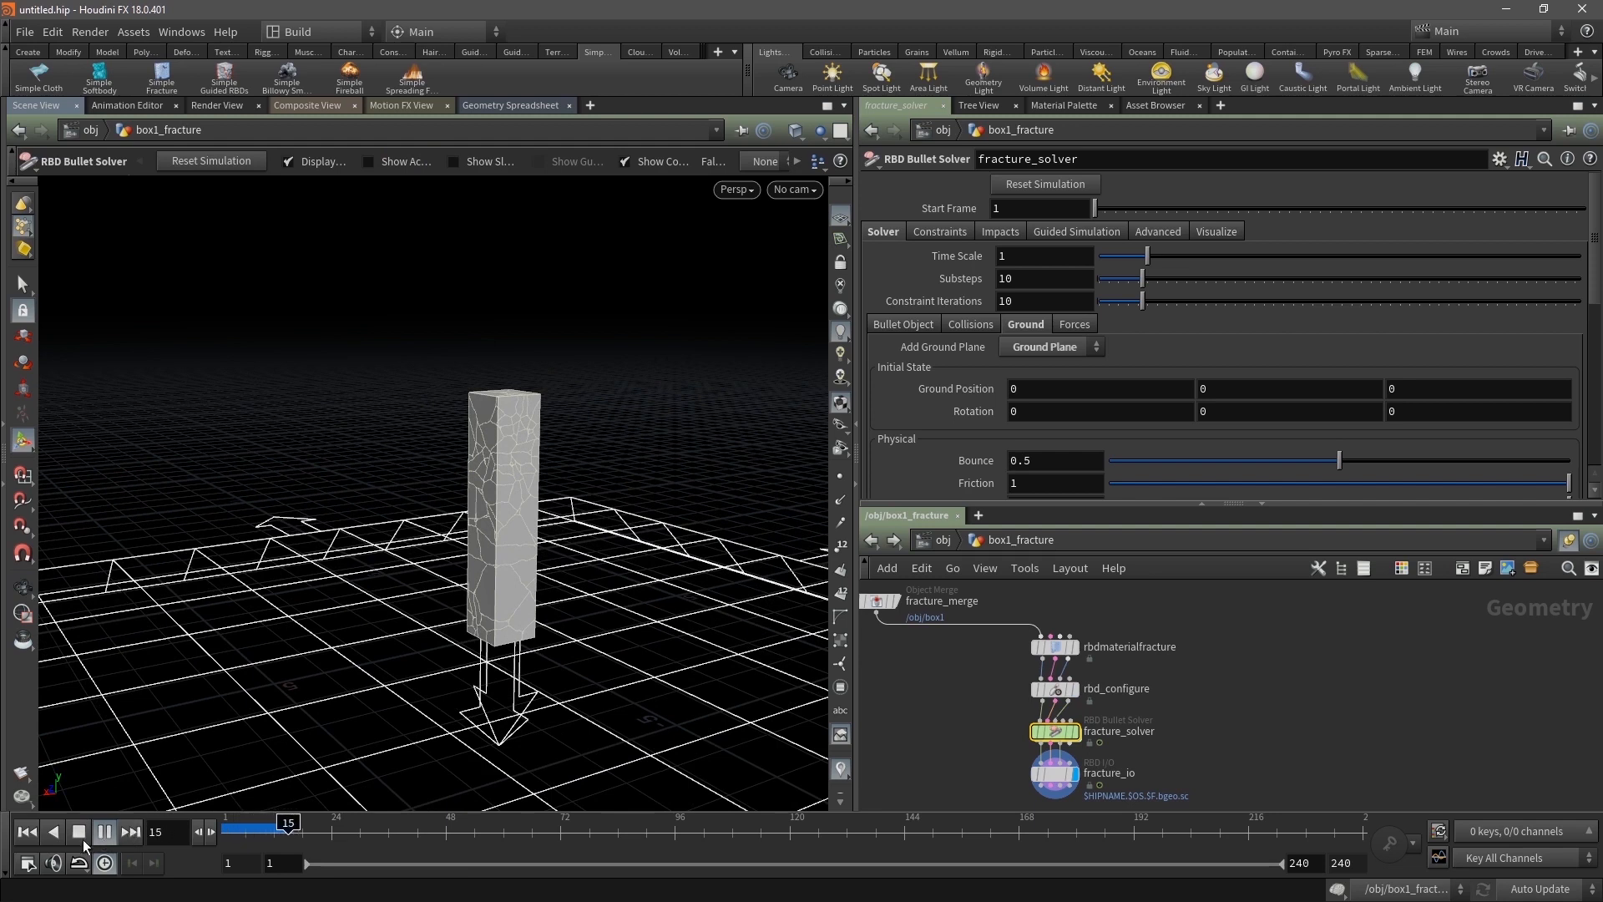
pyautogui.click(77, 832)
pyautogui.click(27, 832)
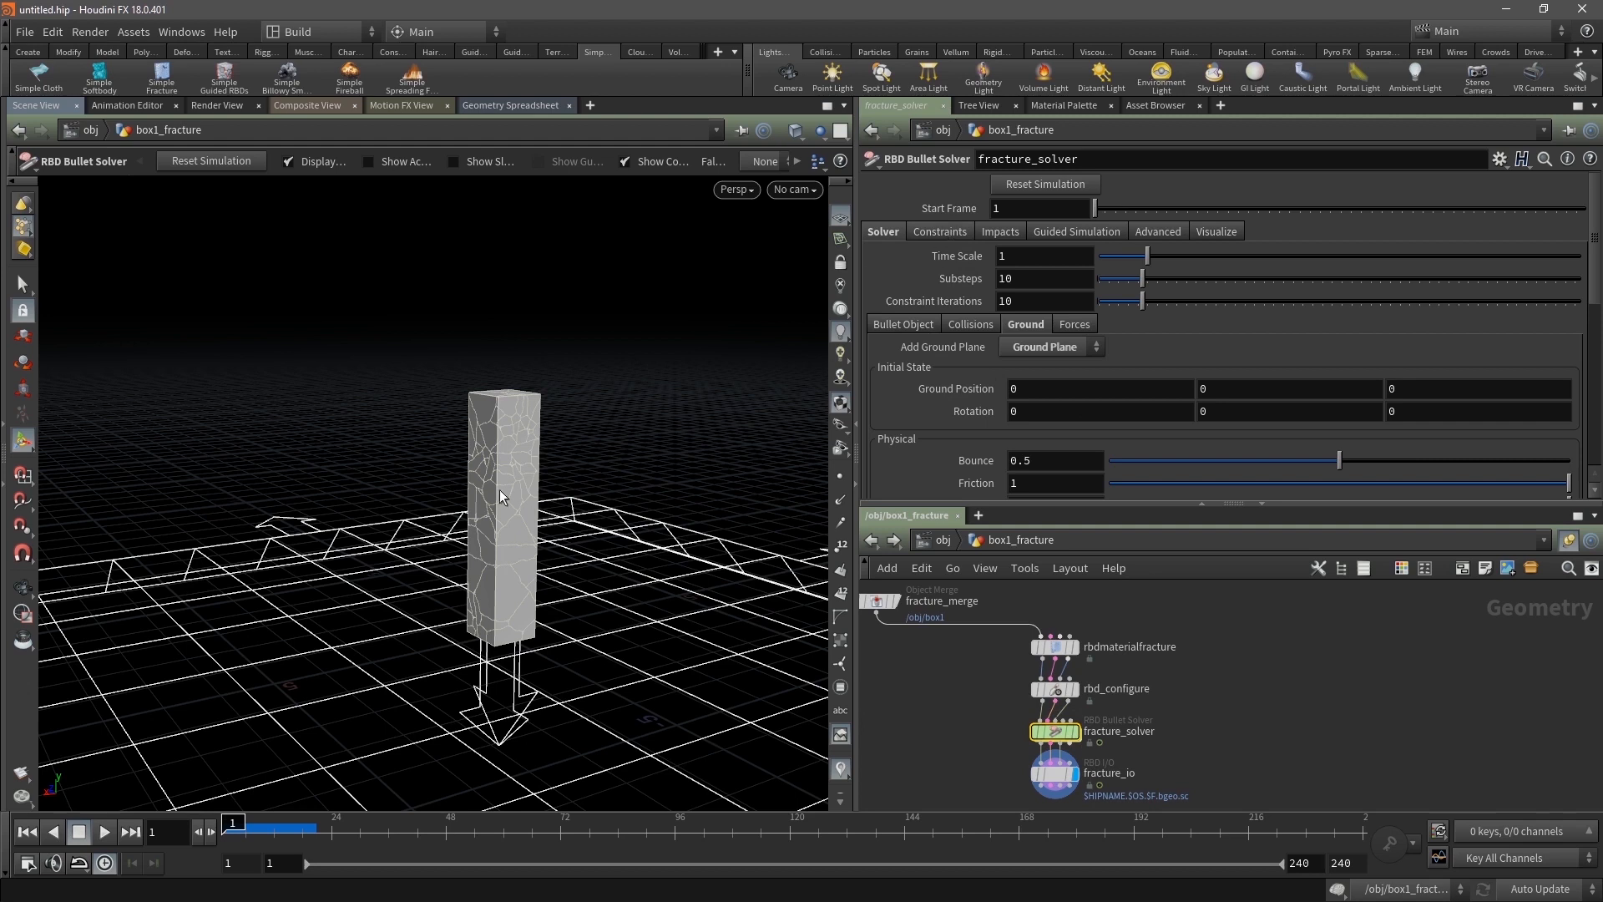
# Set fracture_solver's Glue constraint strength to .01, play the simulation and return to frame 1
pyautogui.click(951, 231)
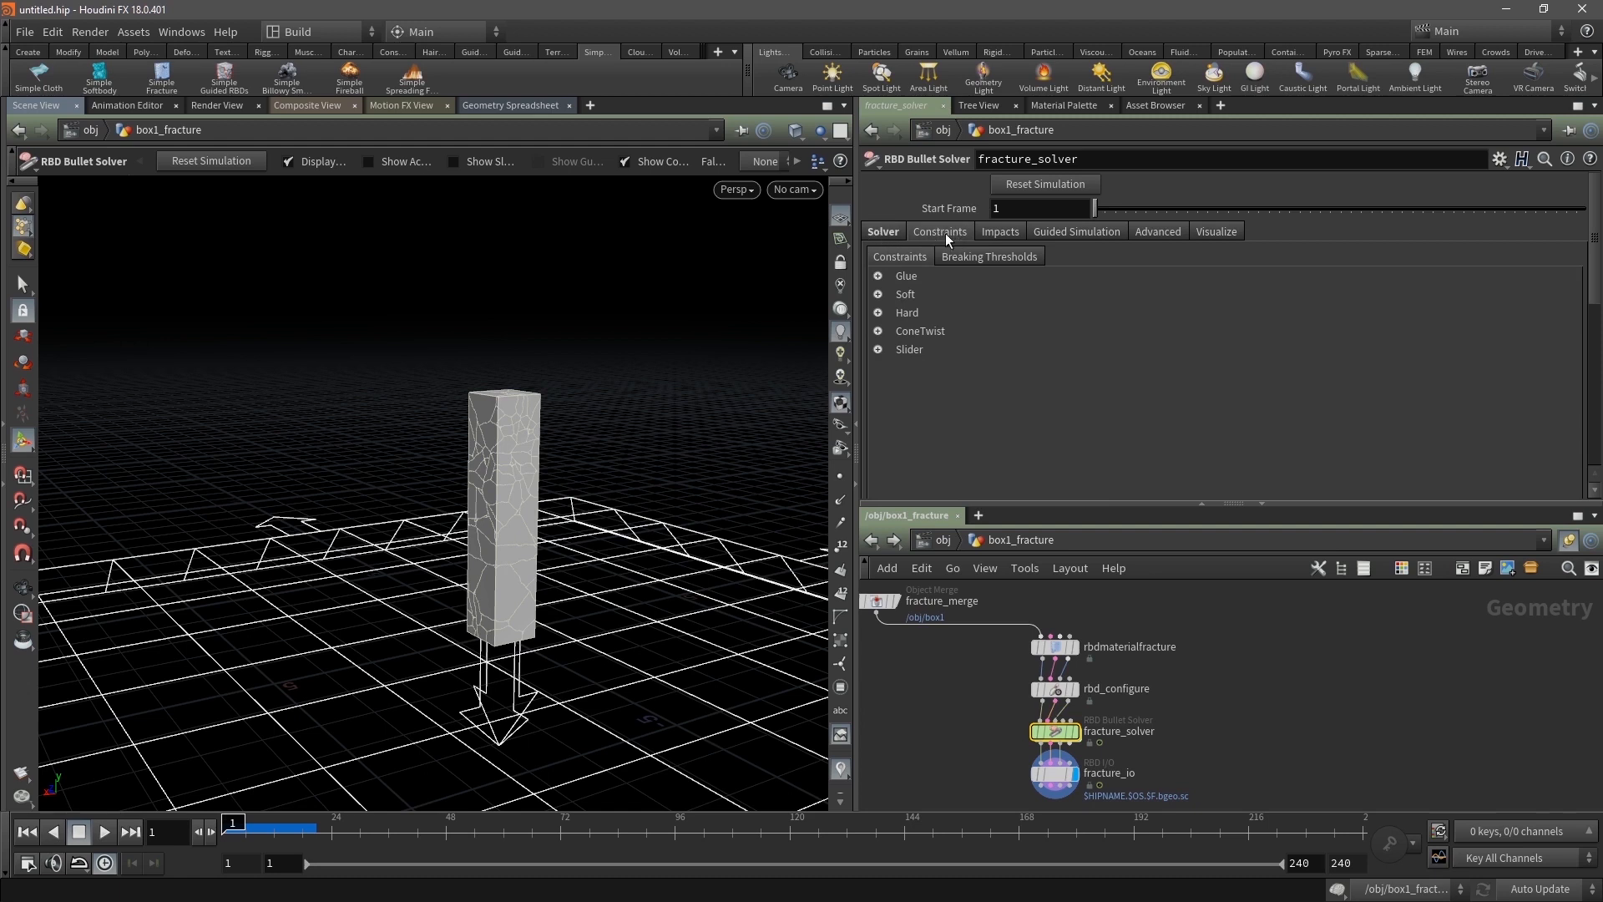
pyautogui.click(878, 276)
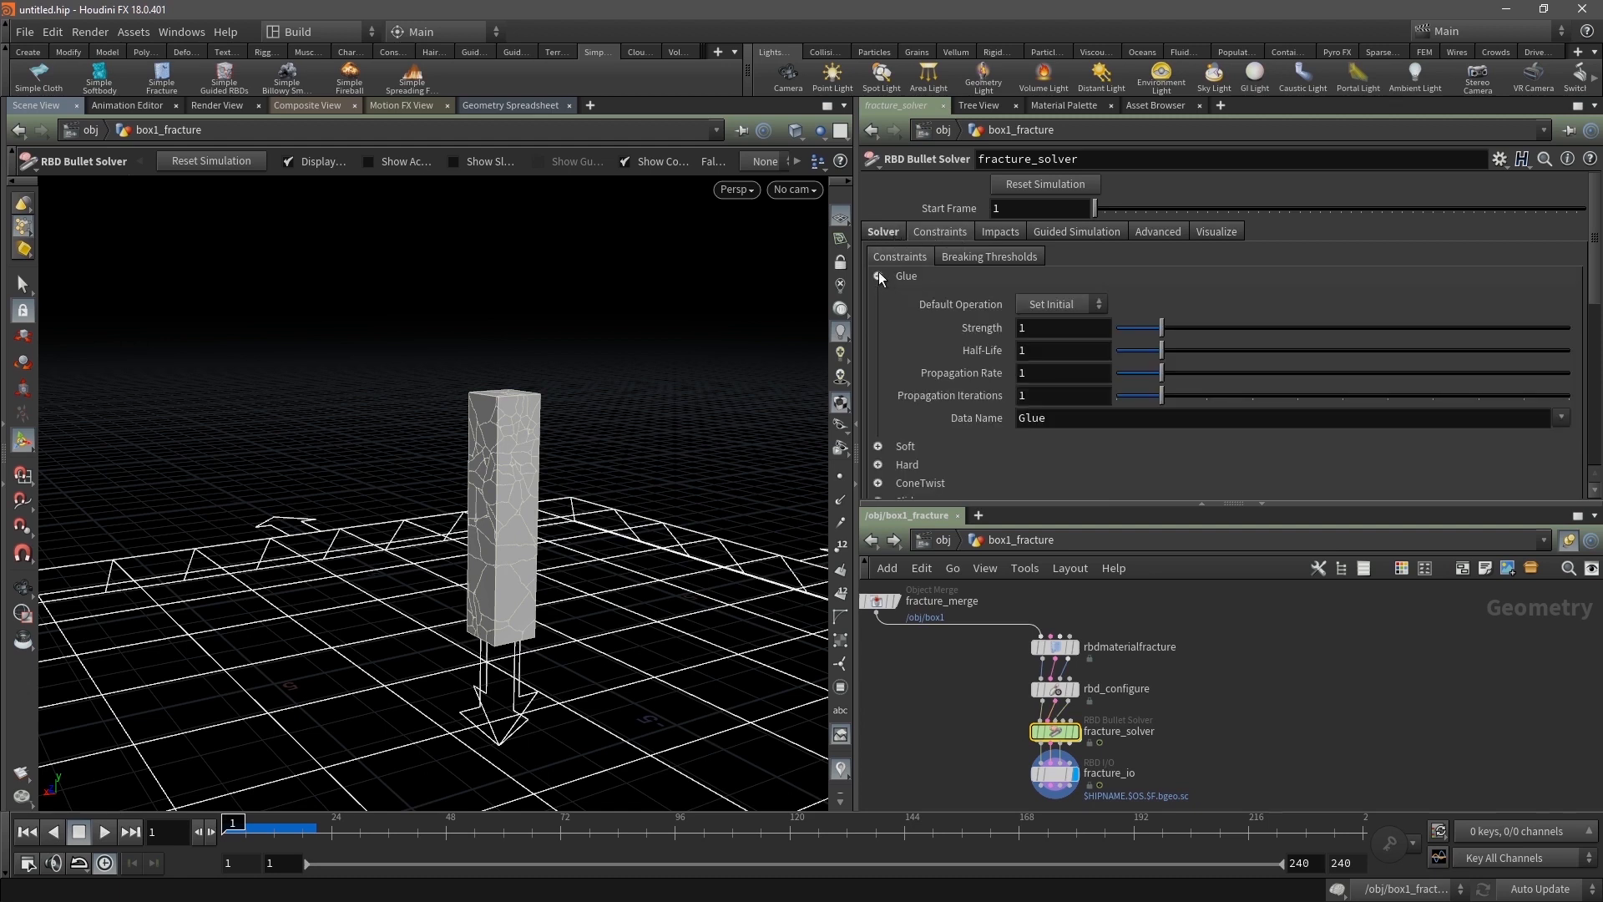
pyautogui.click(1071, 329)
pyautogui.write('.01')
pyautogui.press('Return')
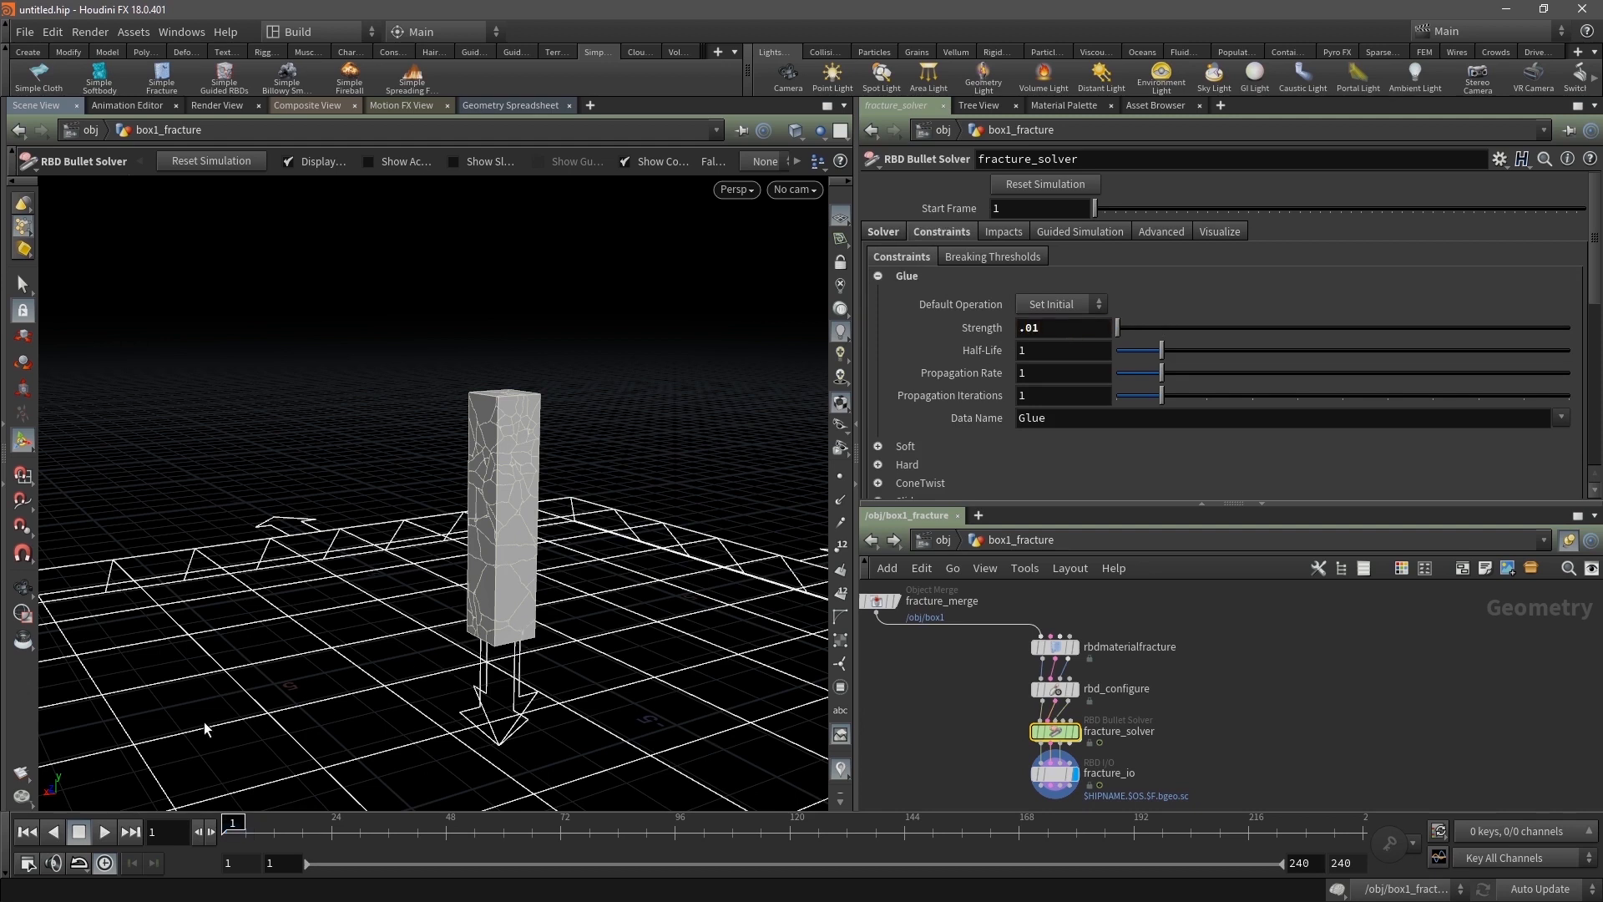
pyautogui.click(103, 834)
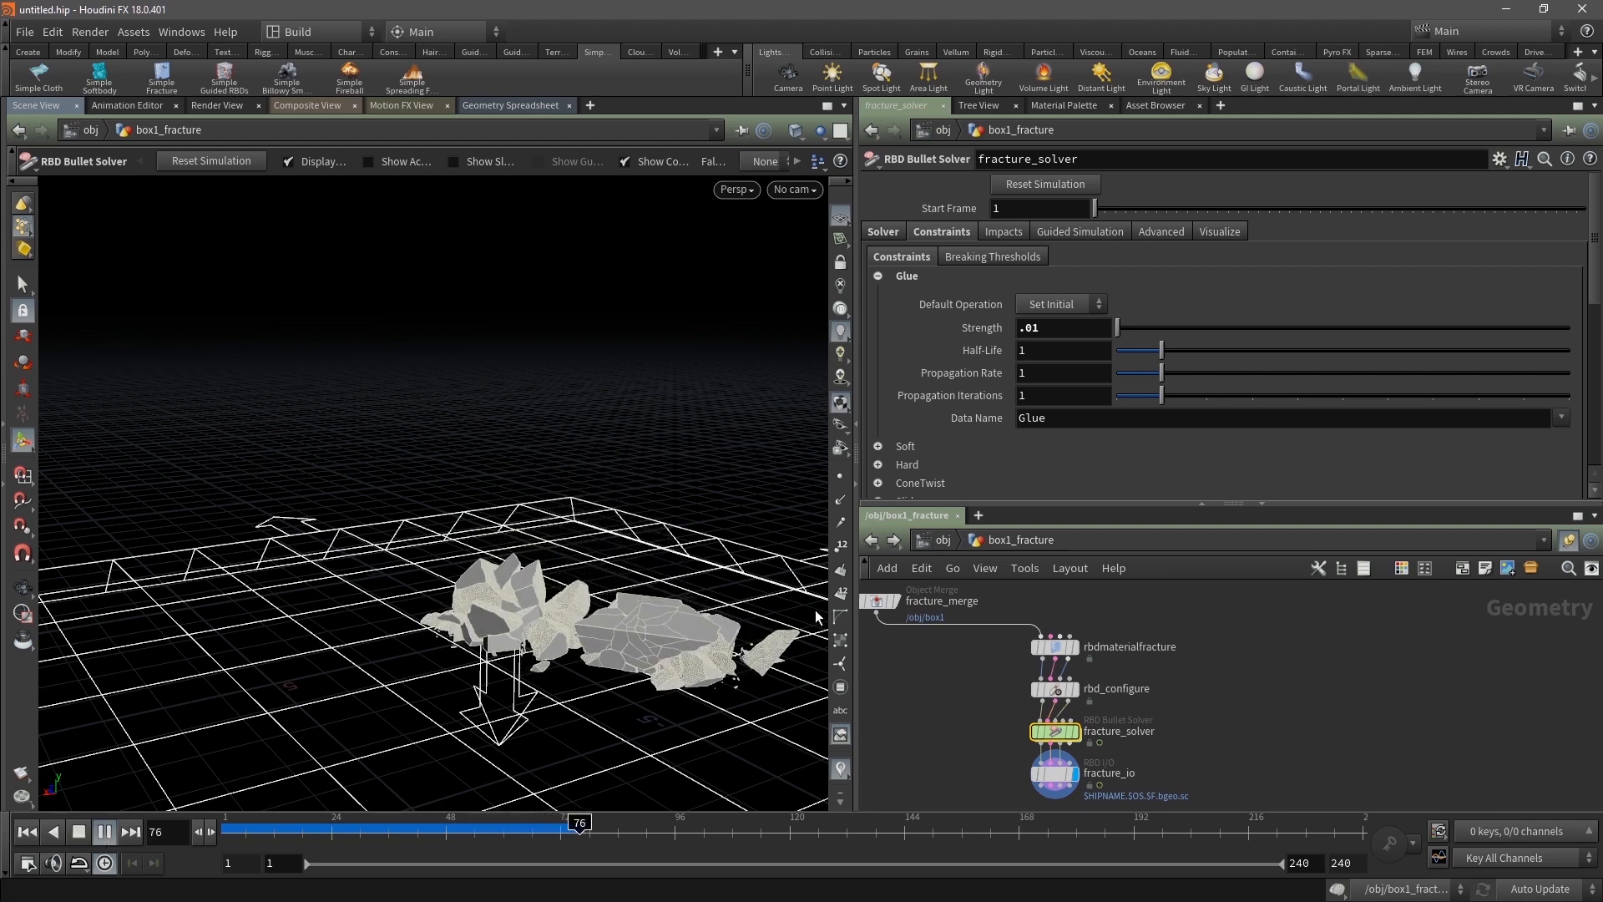
pyautogui.click(23, 832)
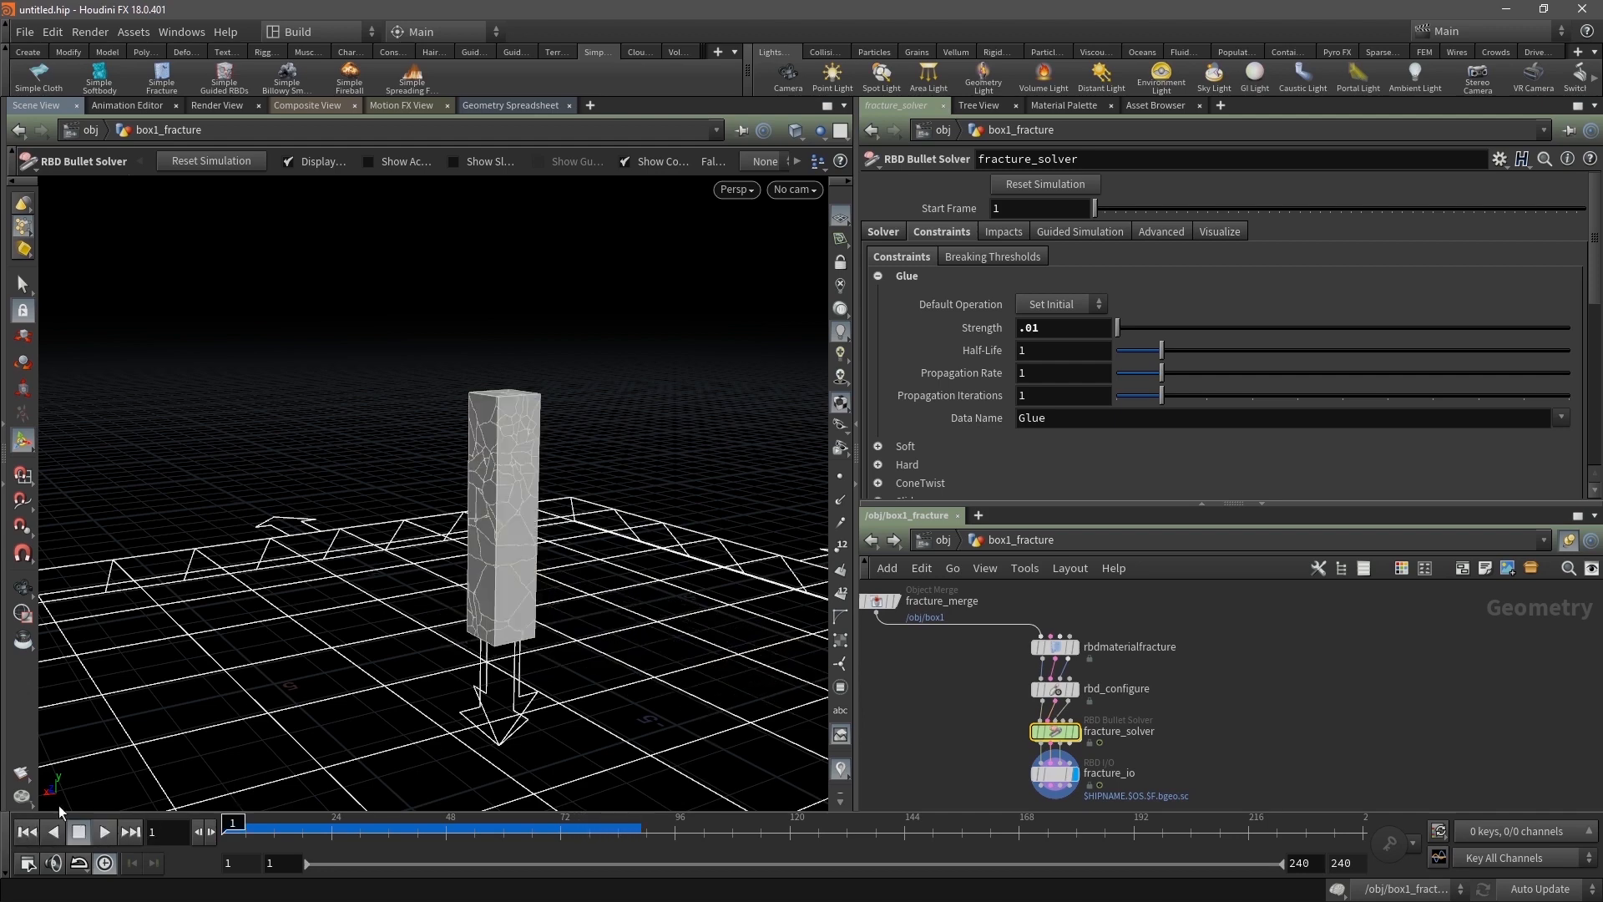
# Check fracture_solver's input connectors and move fracture_io and fracture_solver further below rbd_configure in the network
pyautogui.keyDown('alt'); pyautogui.moveTo(668, 541); pyautogui.dragTo(516, 538); pyautogui.keyUp('alt')
pyautogui.keyDown('alt'); pyautogui.moveTo(516, 538); pyautogui.dragTo(576, 537, button='right'); pyautogui.keyUp('alt')
pyautogui.moveTo(1223, 693); pyautogui.dragTo(1216, 665, button='middle')
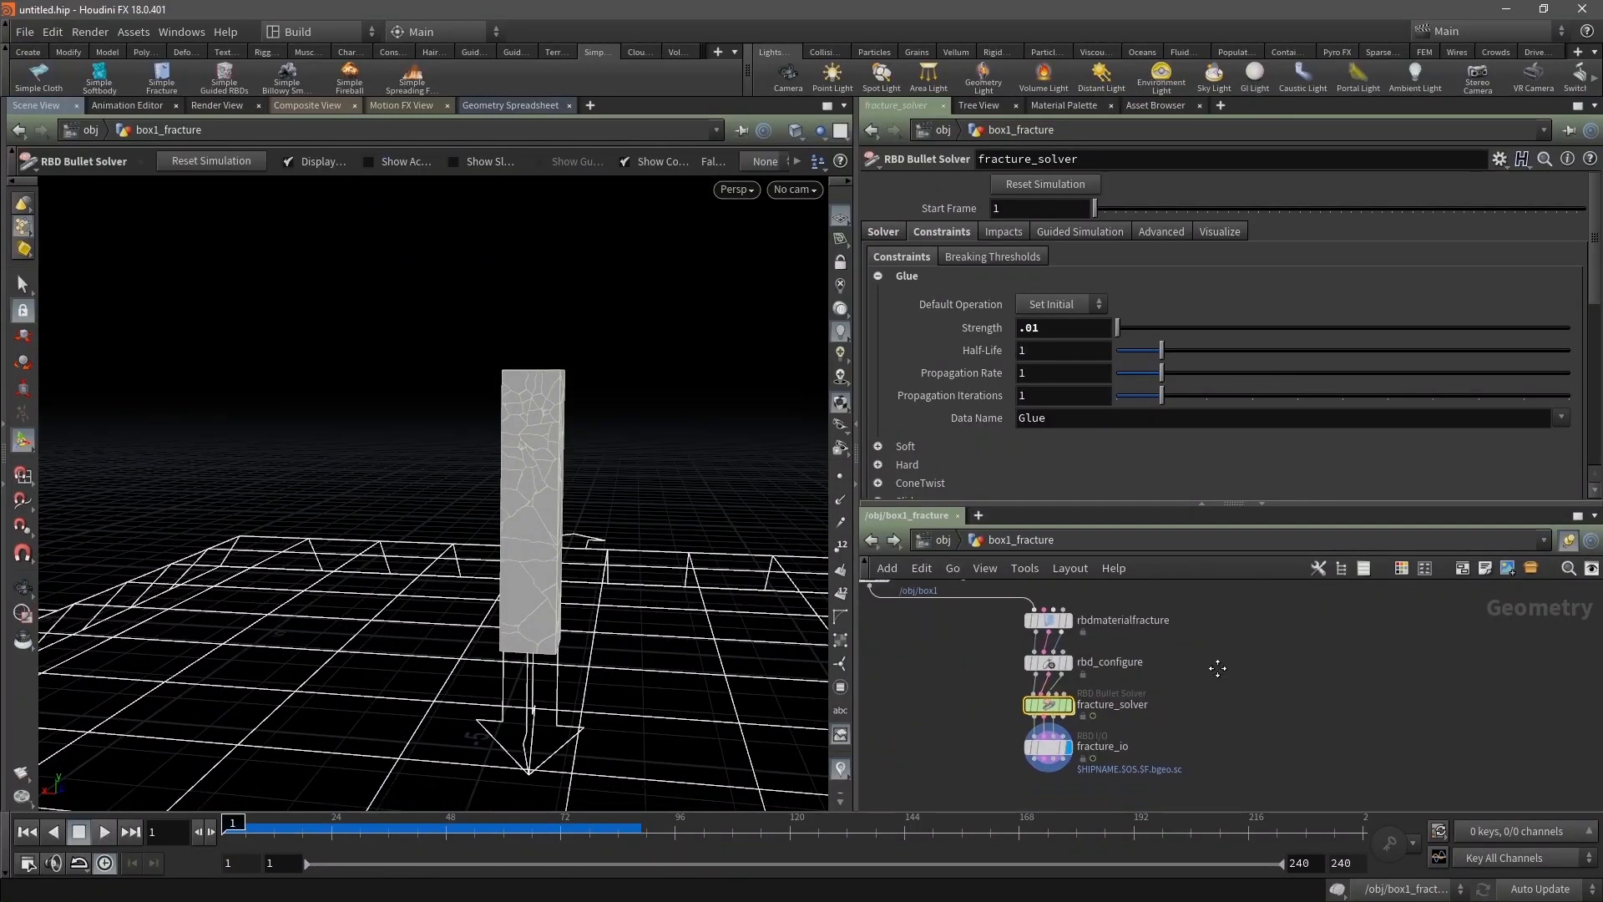
pyautogui.scroll(3, 1167, 691)
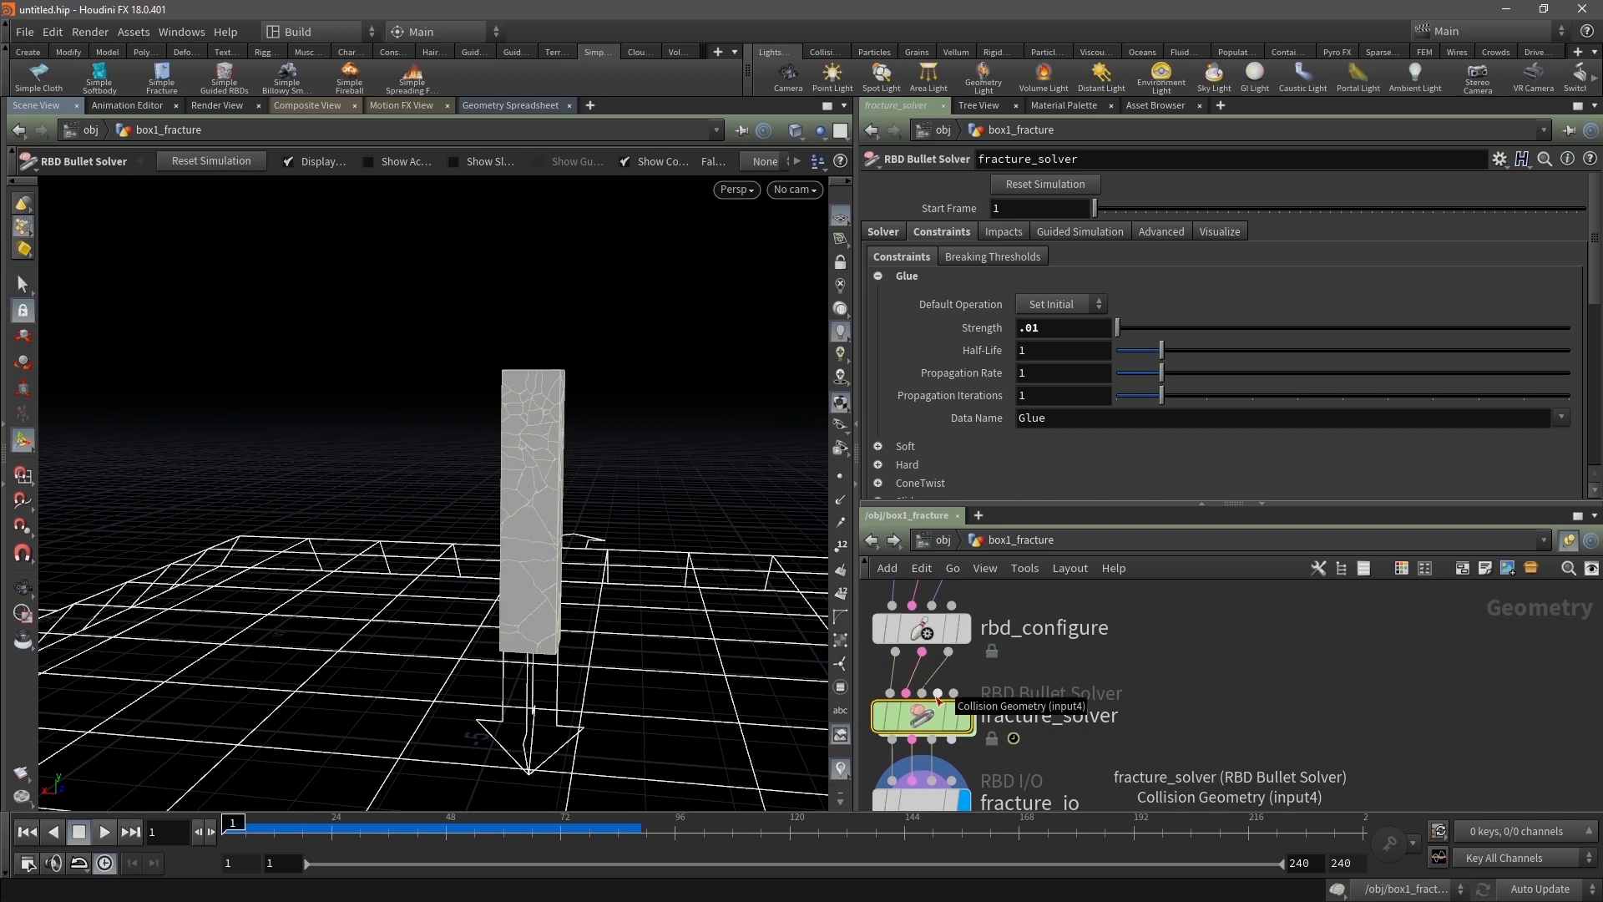
pyautogui.moveTo(1187, 751); pyautogui.dragTo(1210, 629, button='middle')
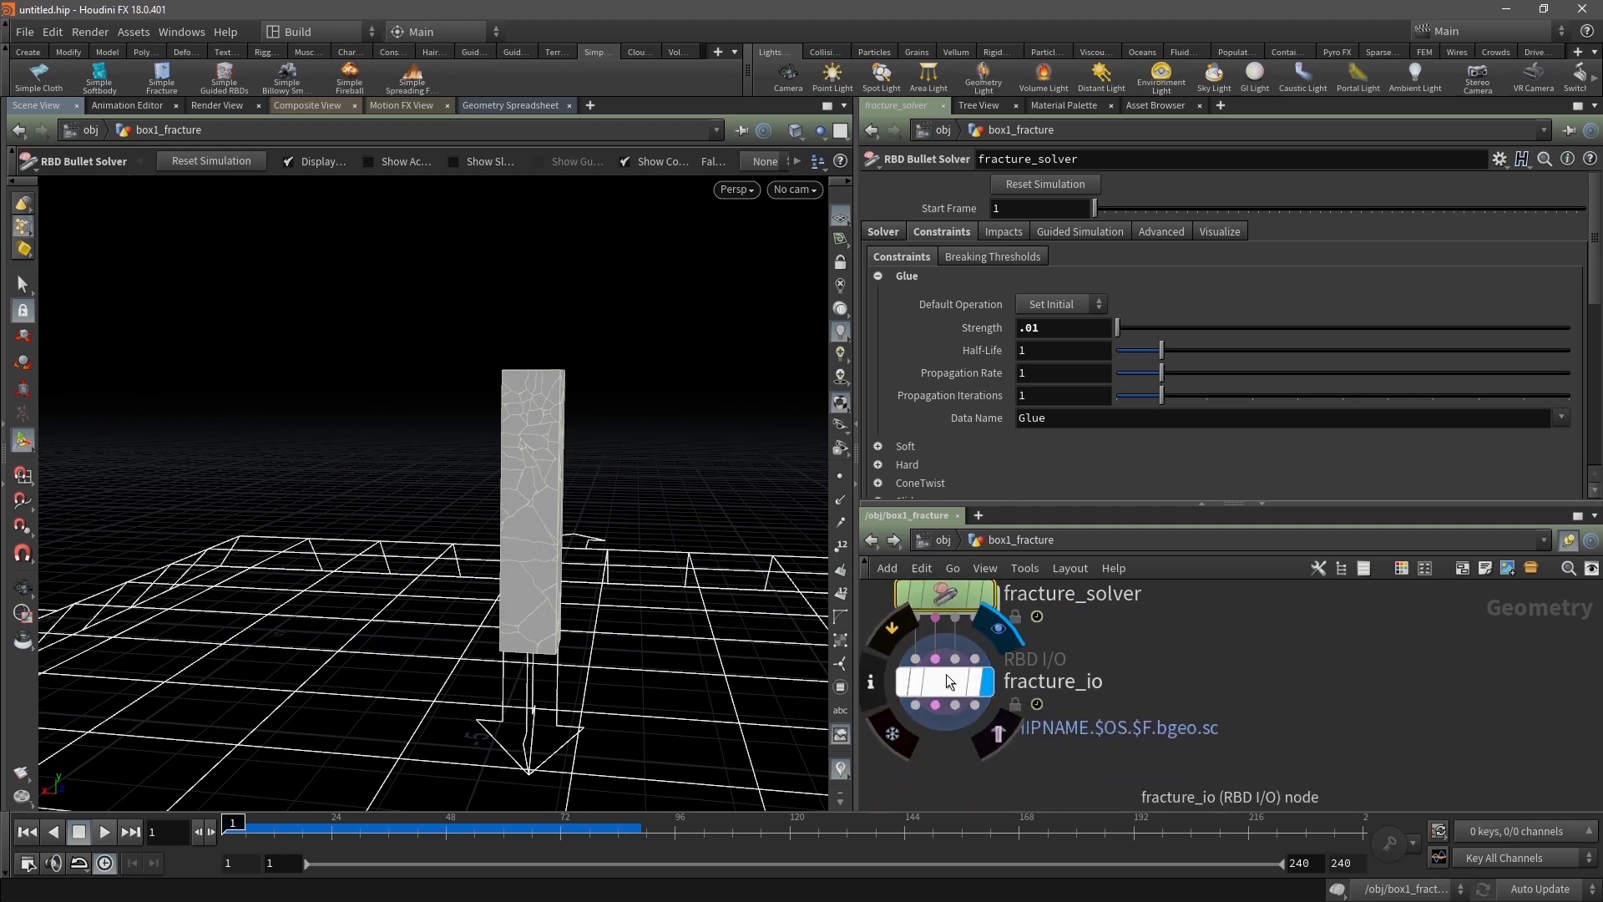
pyautogui.moveTo(942, 677); pyautogui.dragTo(943, 741)
pyautogui.moveTo(943, 597); pyautogui.dragTo(945, 674)
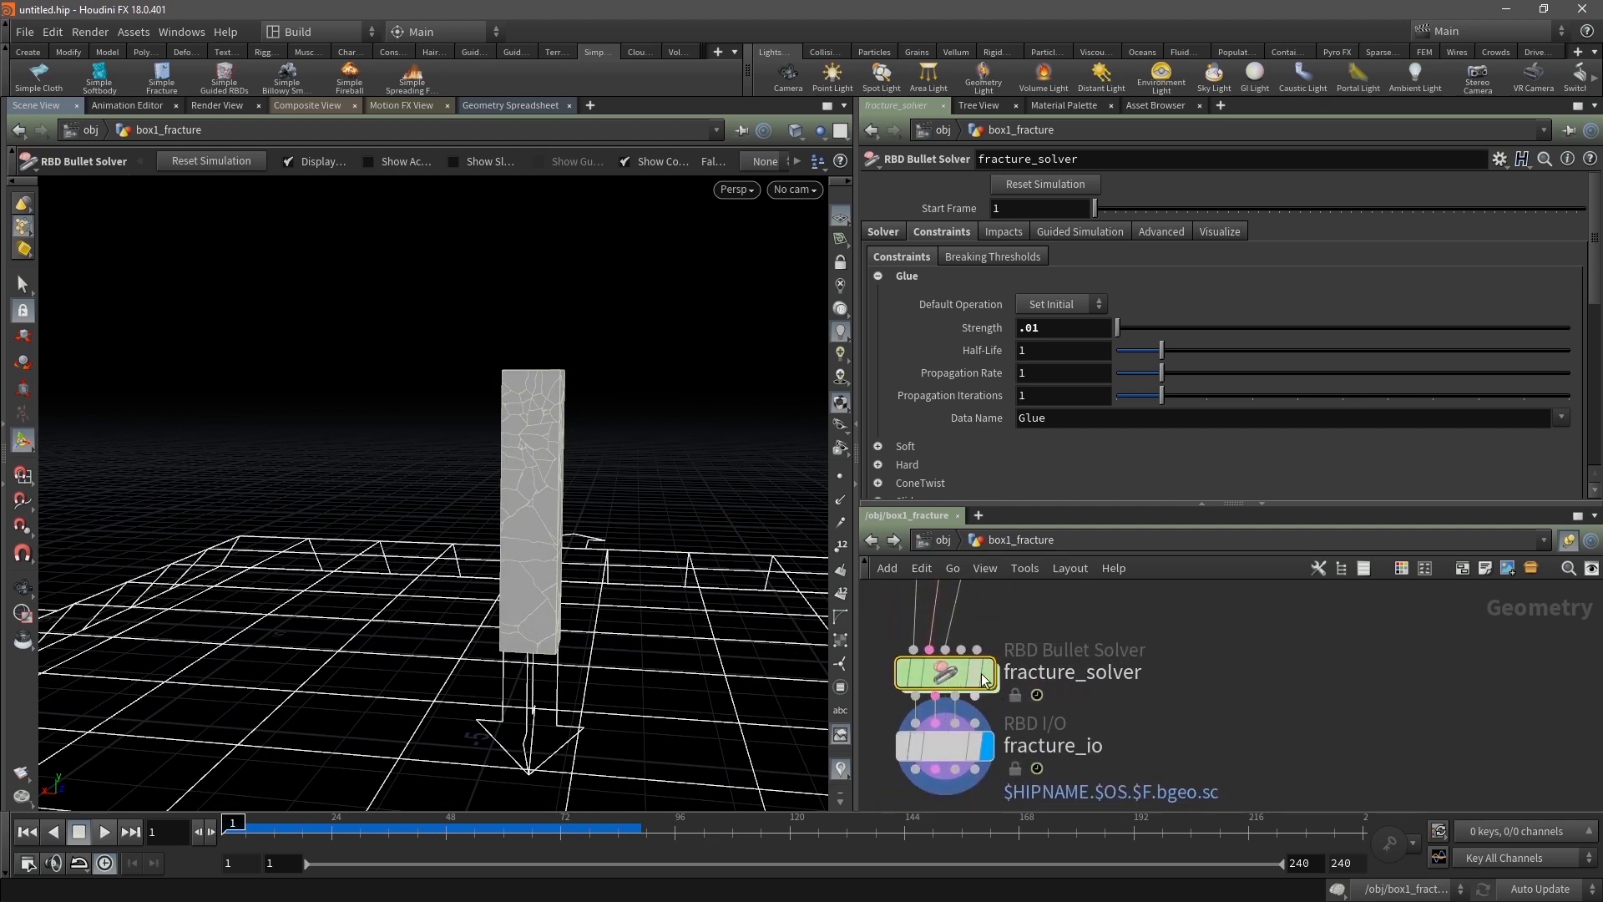
pyautogui.click(1134, 649)
pyautogui.moveTo(1134, 649); pyautogui.dragTo(1189, 690, button='middle')
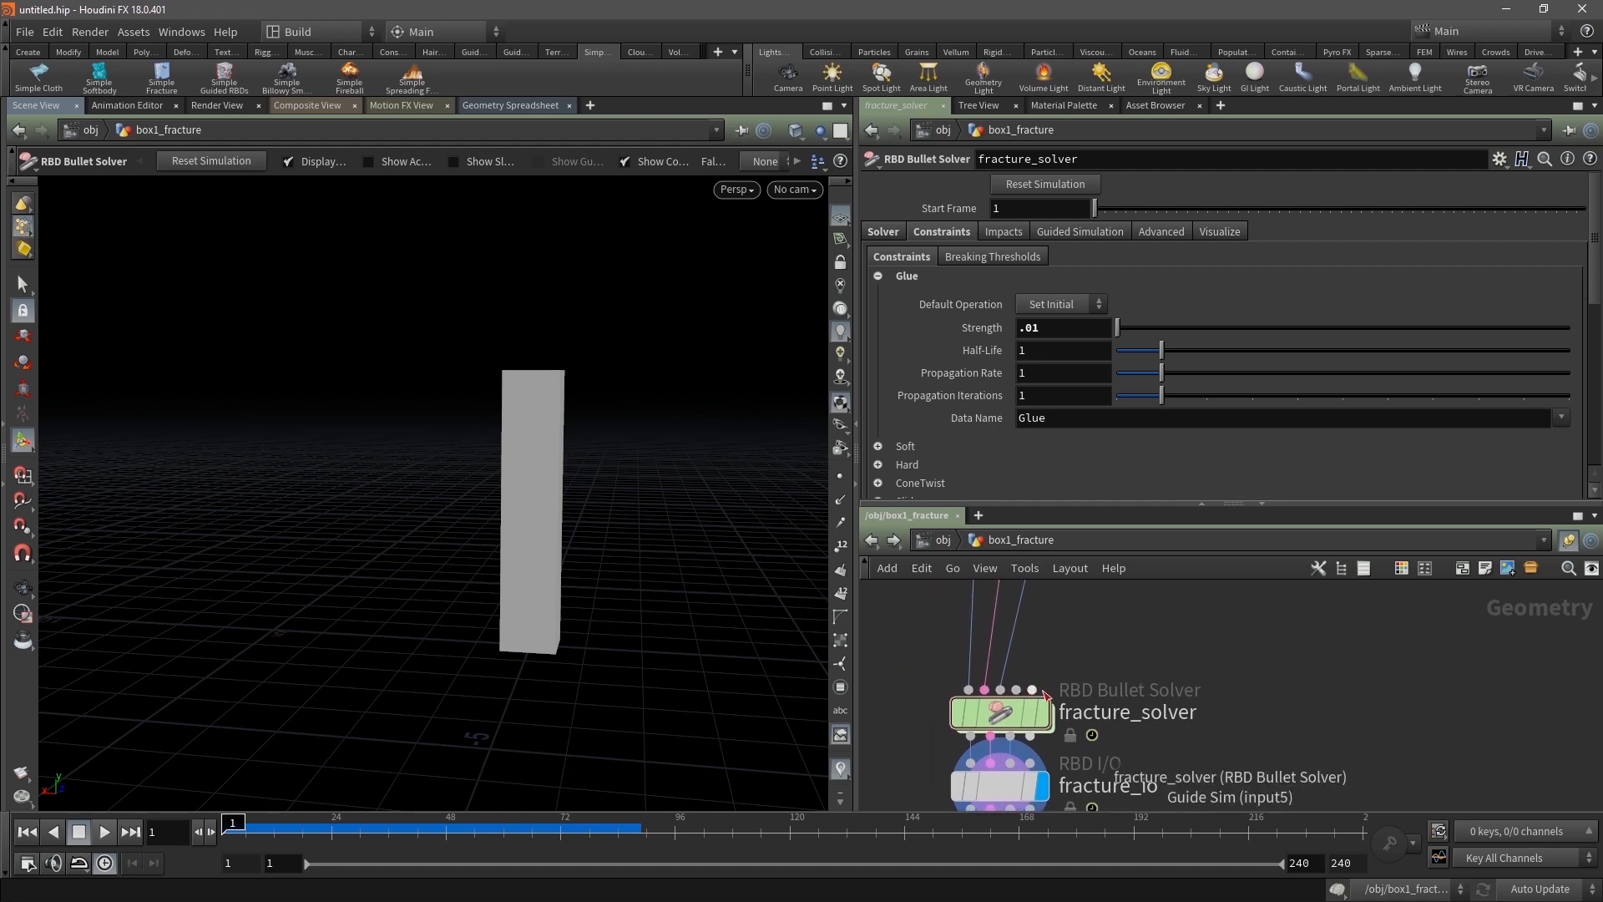
# Add a Box node beside rbd_configure and stretch it upward around the column to a height of about 5.58
pyautogui.scroll(-3, 1290, 659)
pyautogui.moveTo(1221, 669); pyautogui.dragTo(1157, 681, button='middle')
pyautogui.scroll(2, 1157, 673)
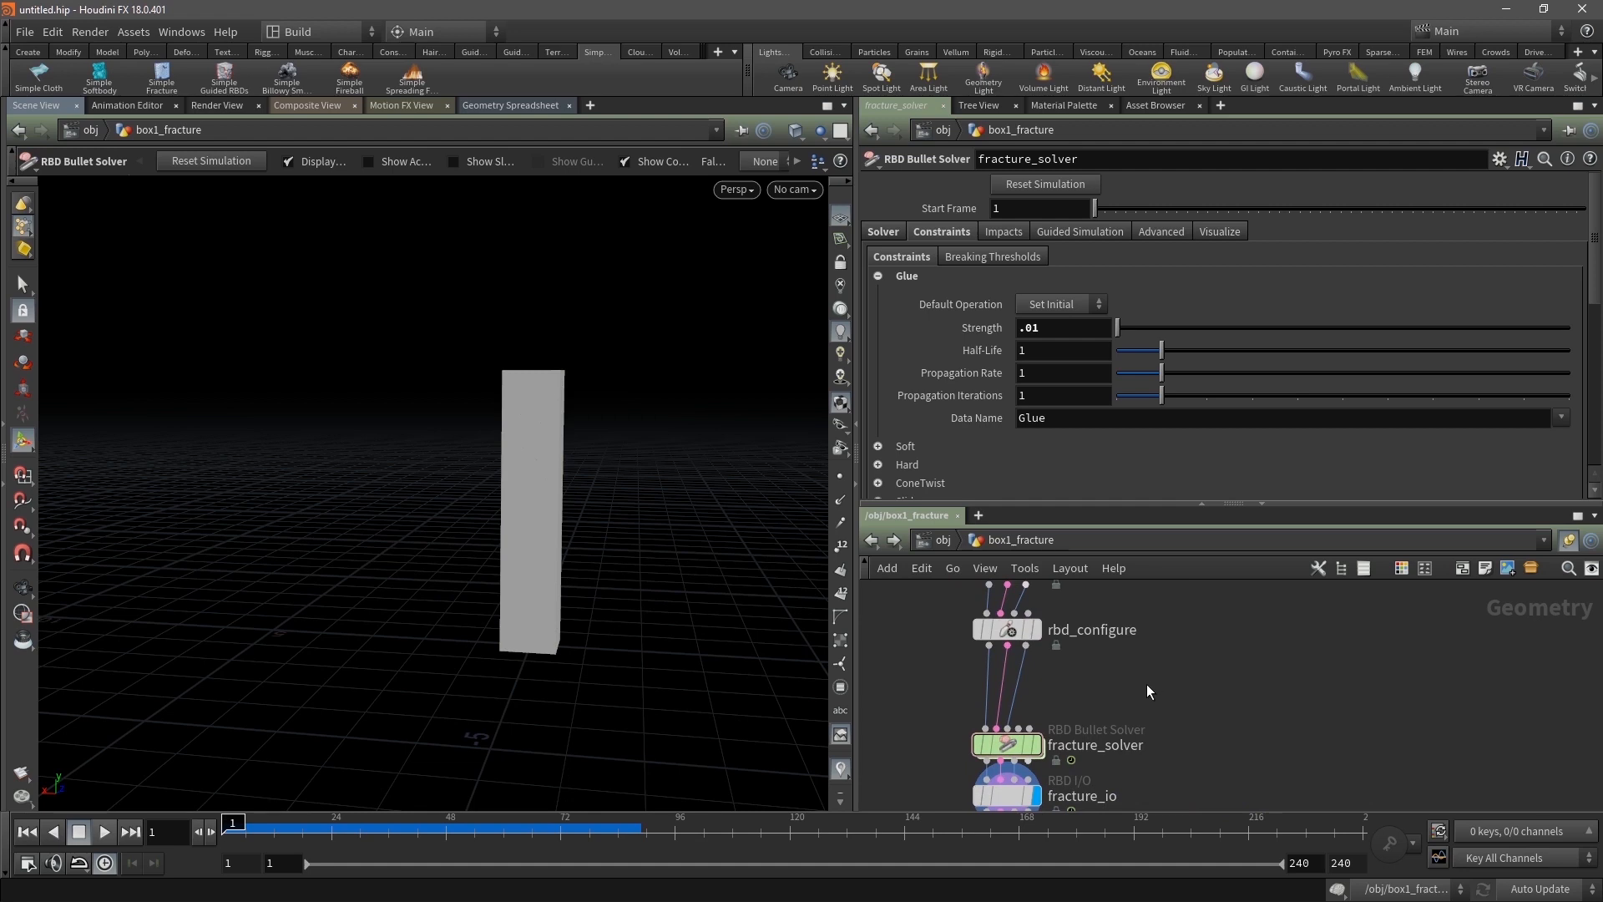
pyautogui.scroll(-3, 1185, 679)
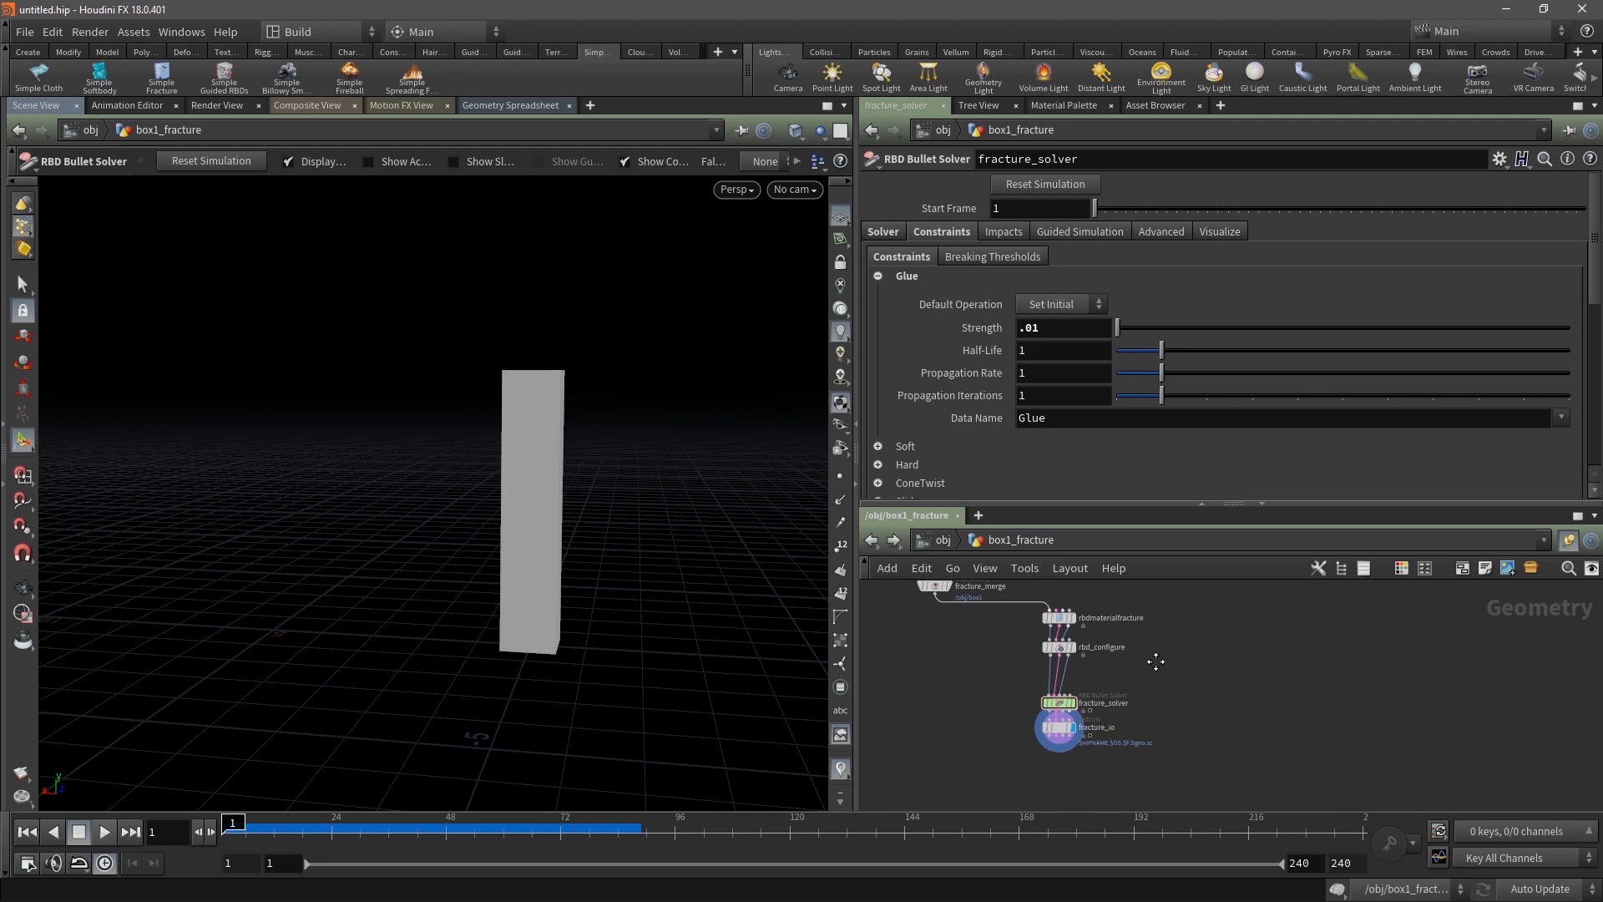
pyautogui.scroll(3, 1165, 662)
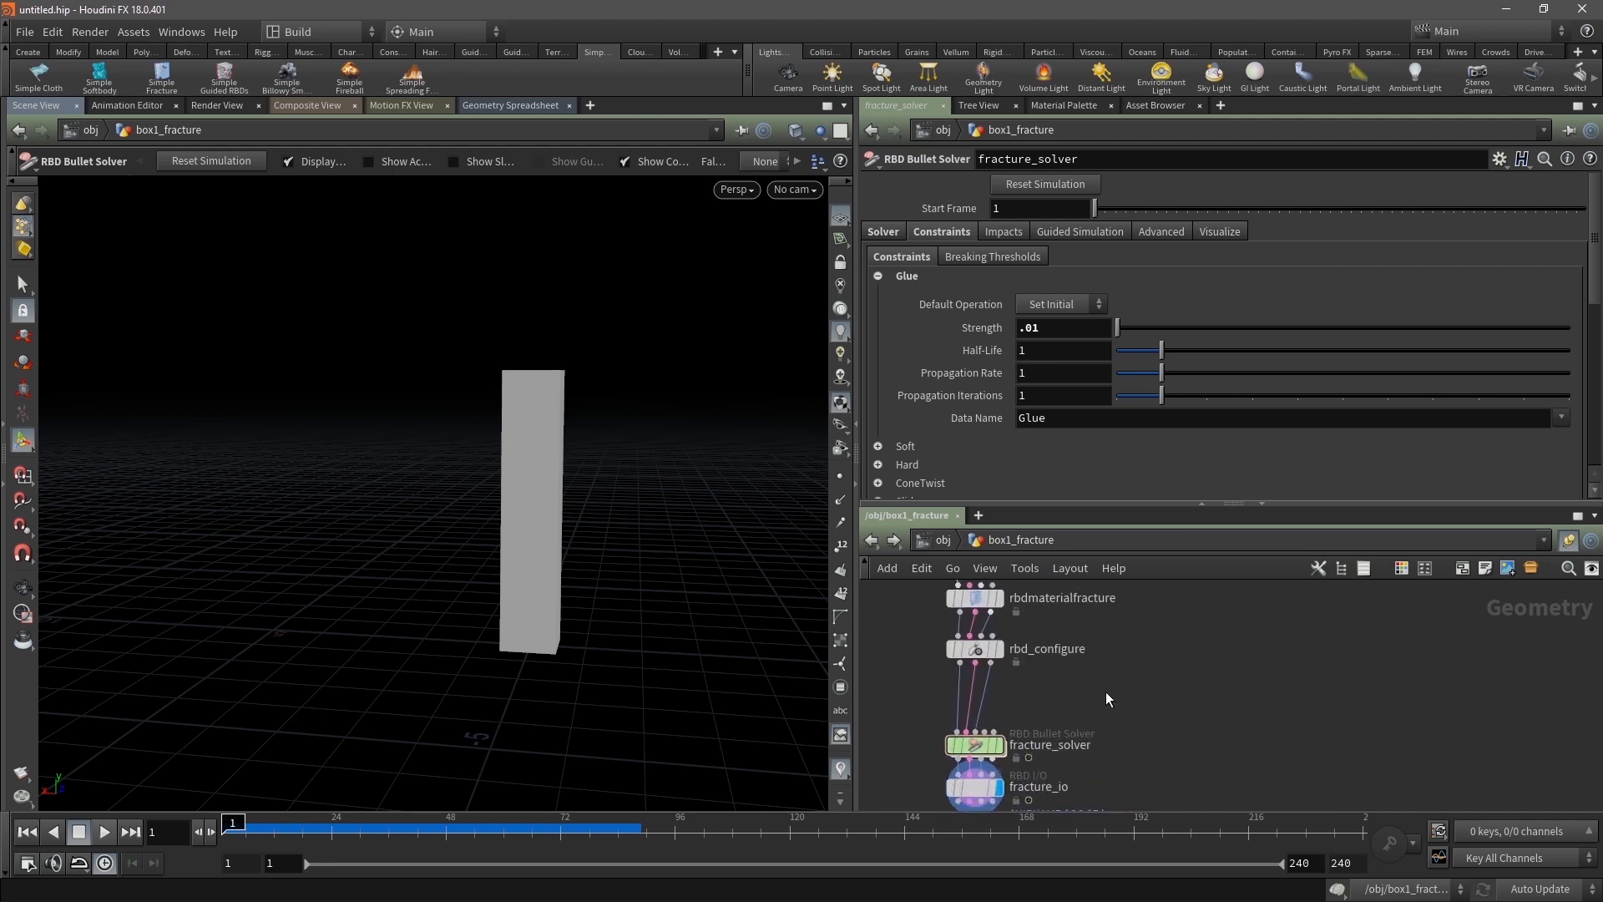
pyautogui.press('Tab')
pyautogui.write('box')
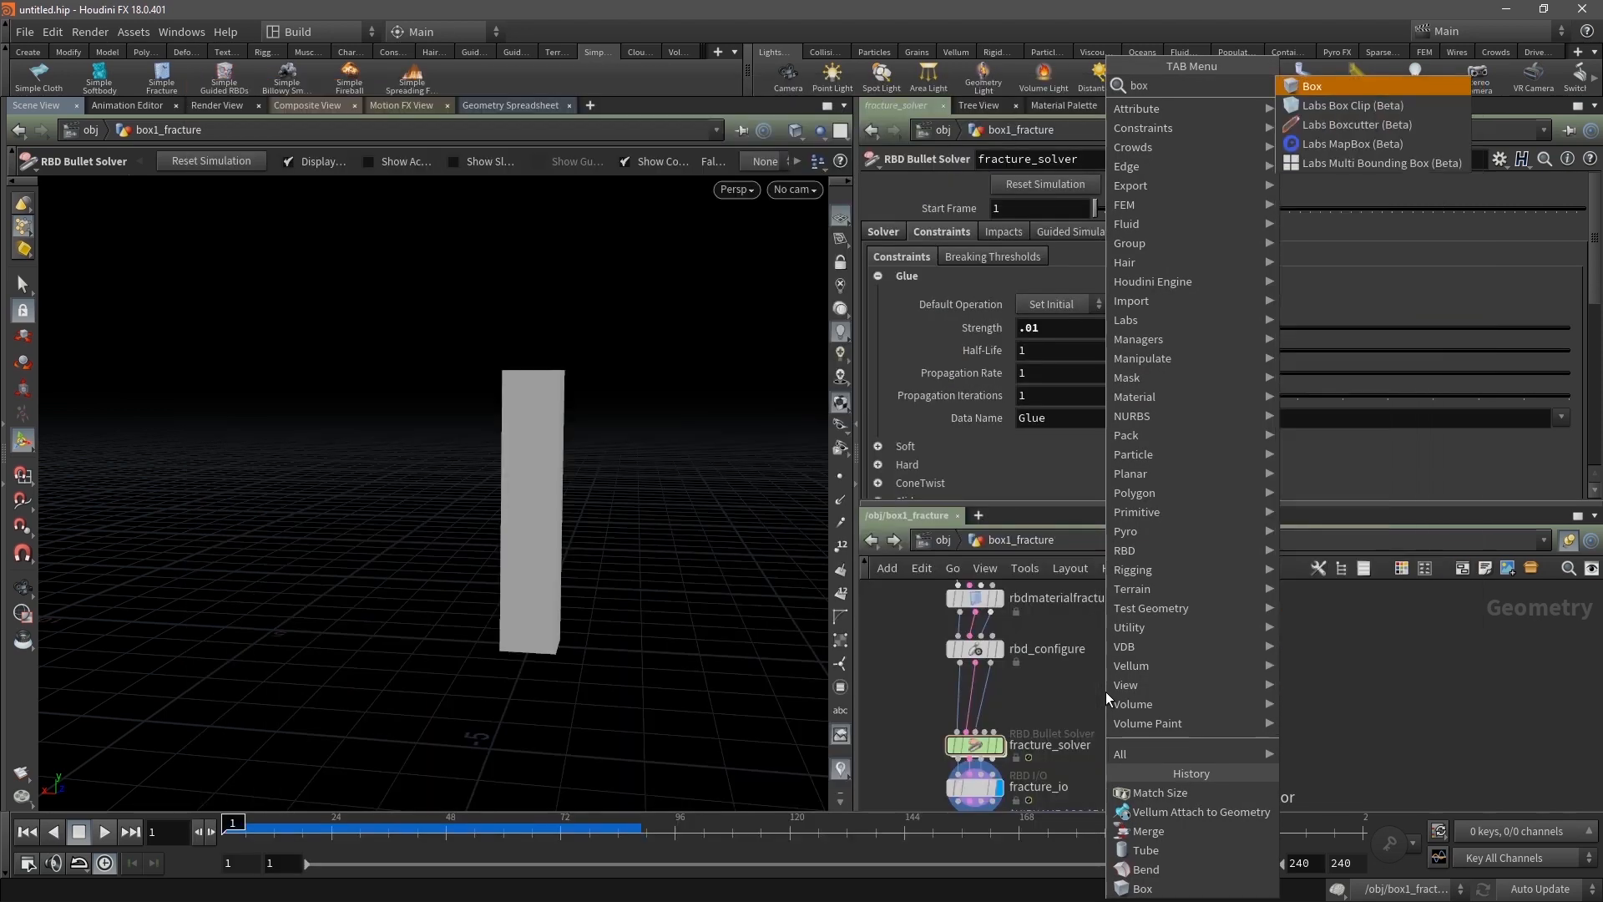
pyautogui.press('Return')
pyautogui.click(1105, 691)
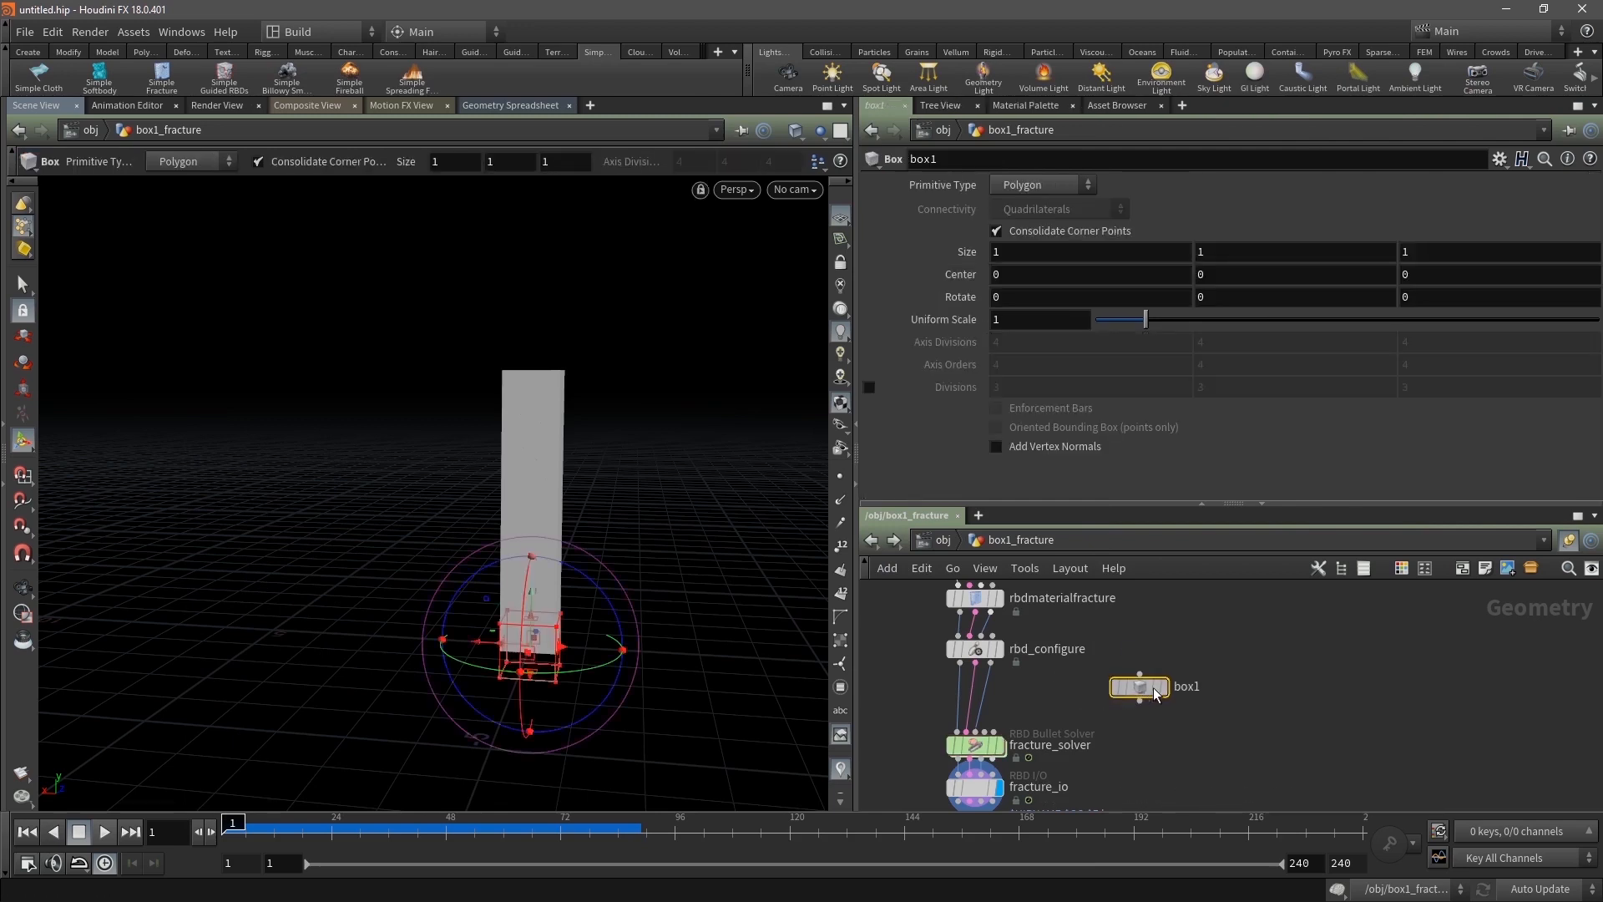
pyautogui.moveTo(1105, 692); pyautogui.dragTo(1237, 688)
pyautogui.moveTo(555, 632); pyautogui.dragTo(555, 300)
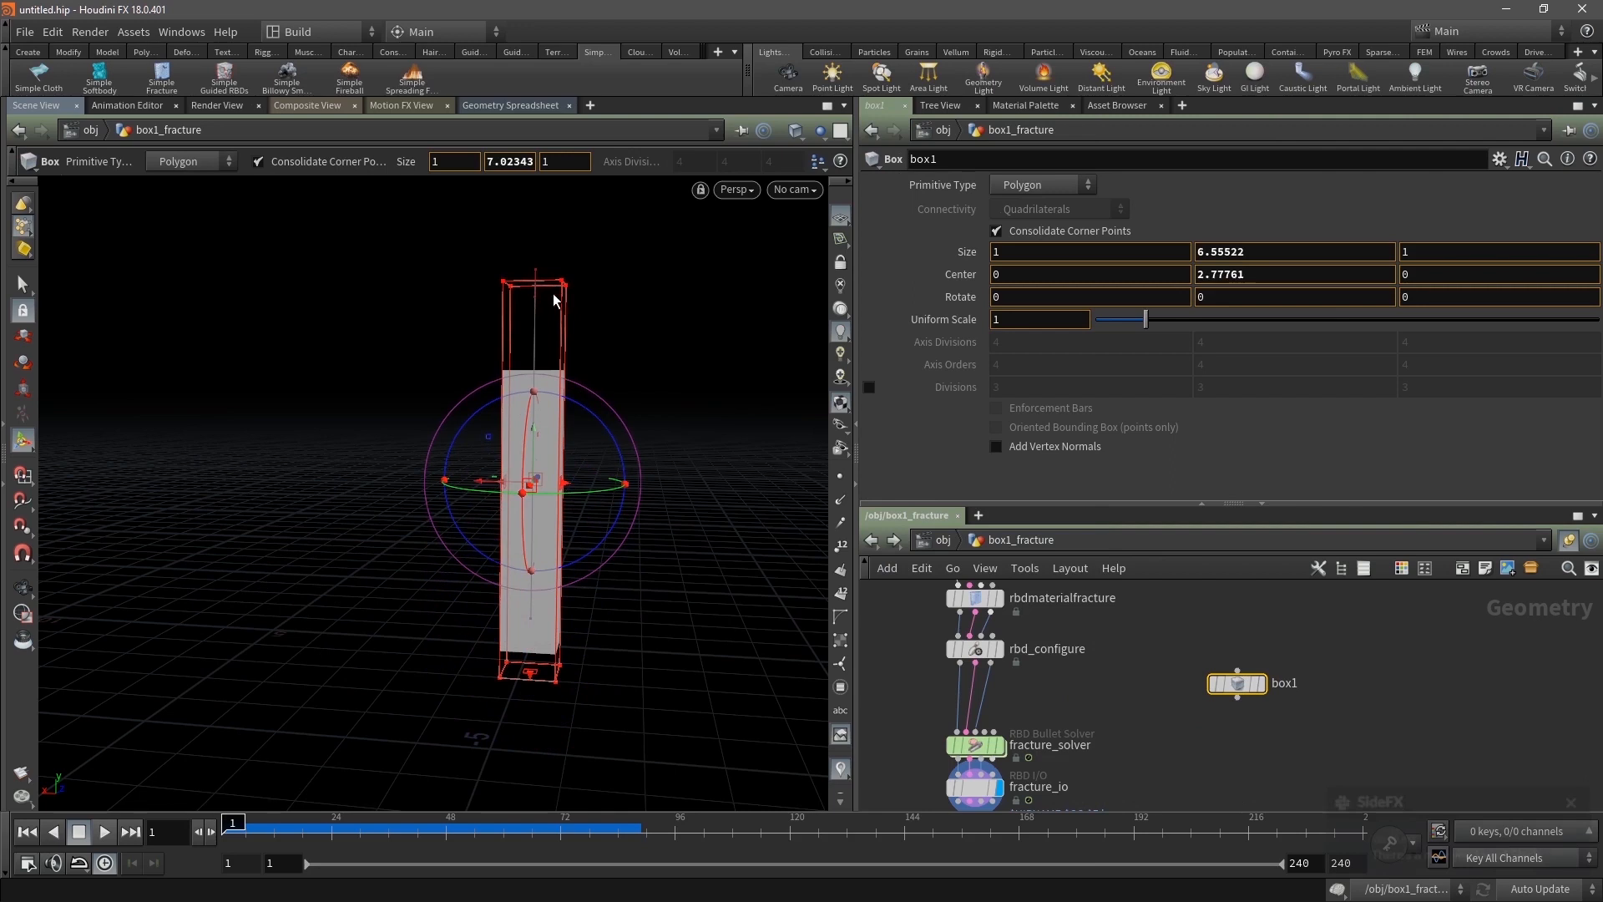
pyautogui.moveTo(555, 301); pyautogui.dragTo(555, 355)
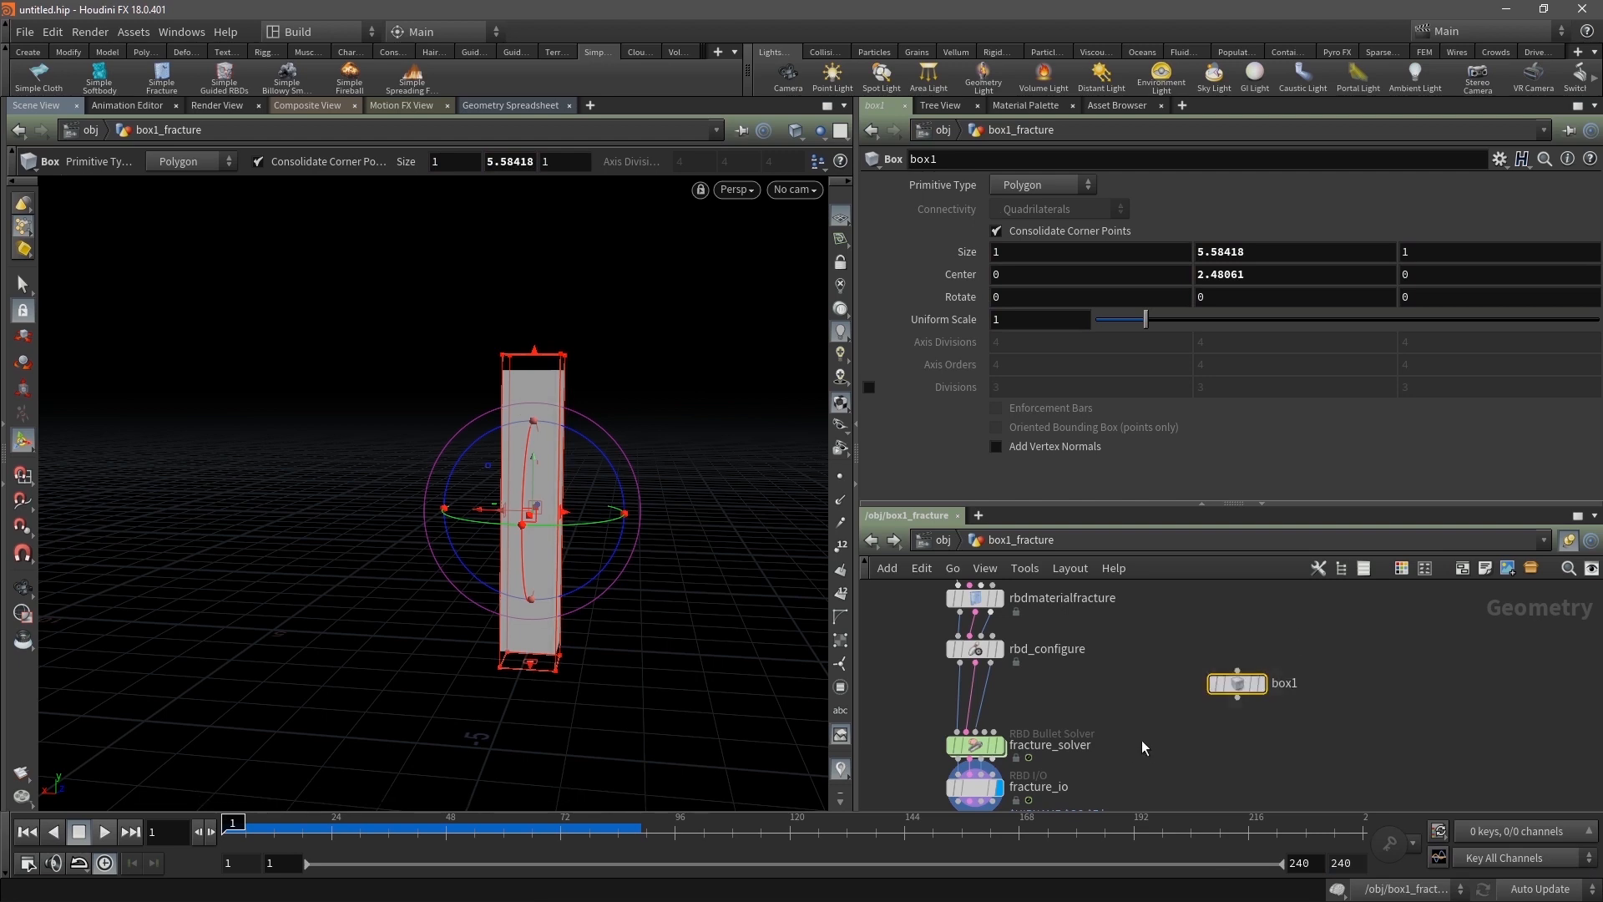
# Change the new box's primitive type to Polygon Mesh with axis divisions of 8, 32 and 8
pyautogui.click(1039, 185)
pyautogui.click(1025, 227)
pyautogui.click(1013, 345)
pyautogui.write('8')
pyautogui.press('Tab')
pyautogui.write('16')
pyautogui.press('Tab')
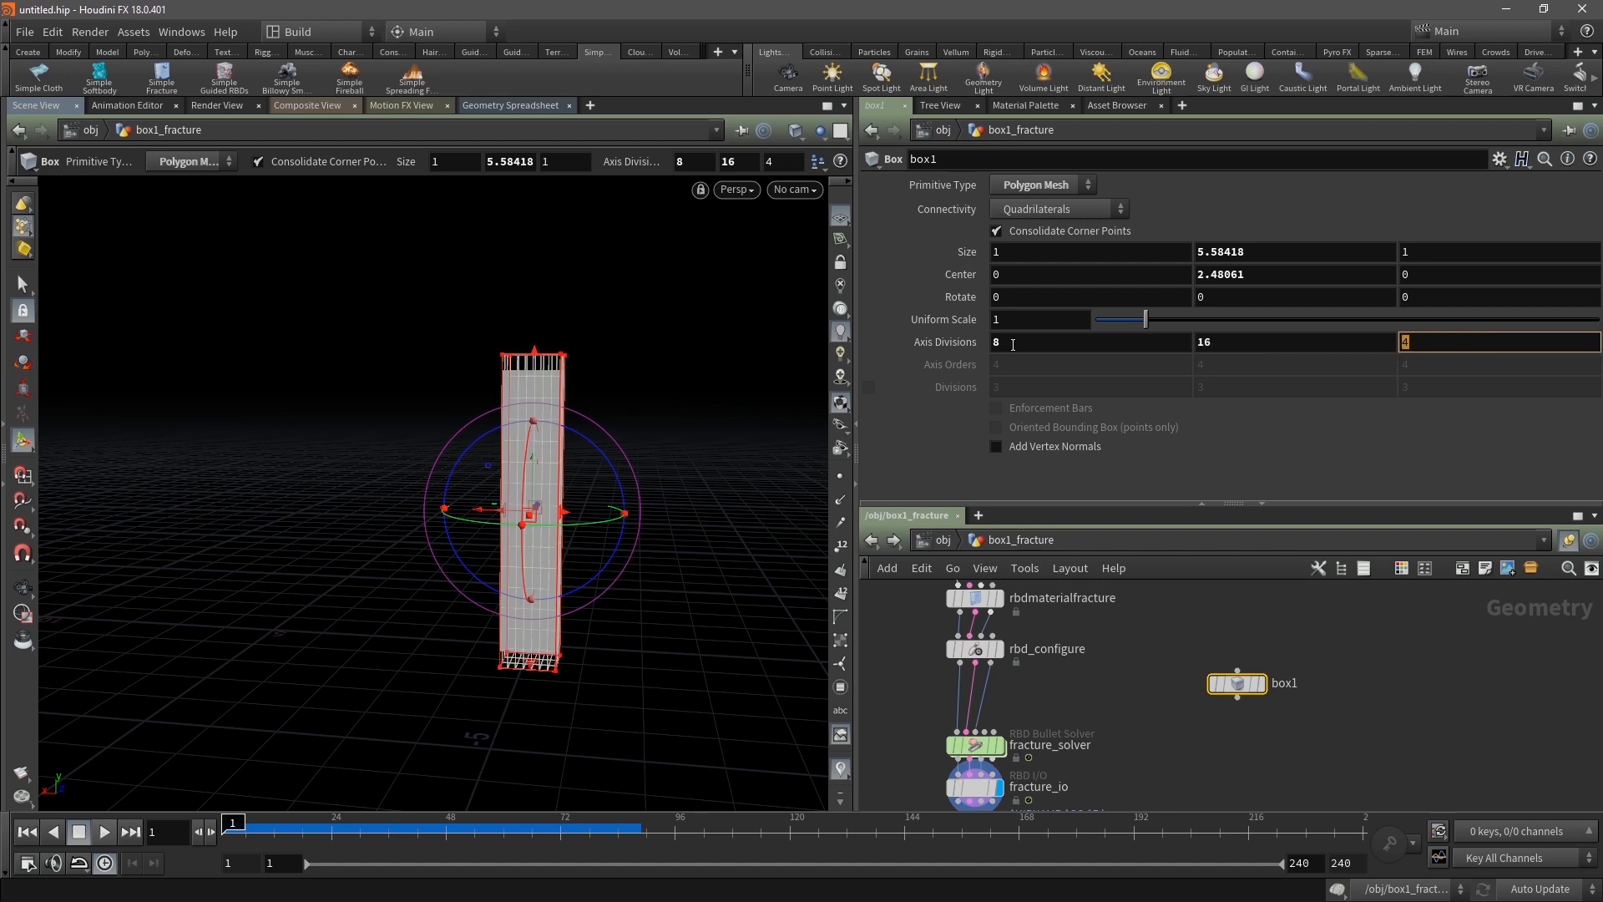
pyautogui.press('Tab')
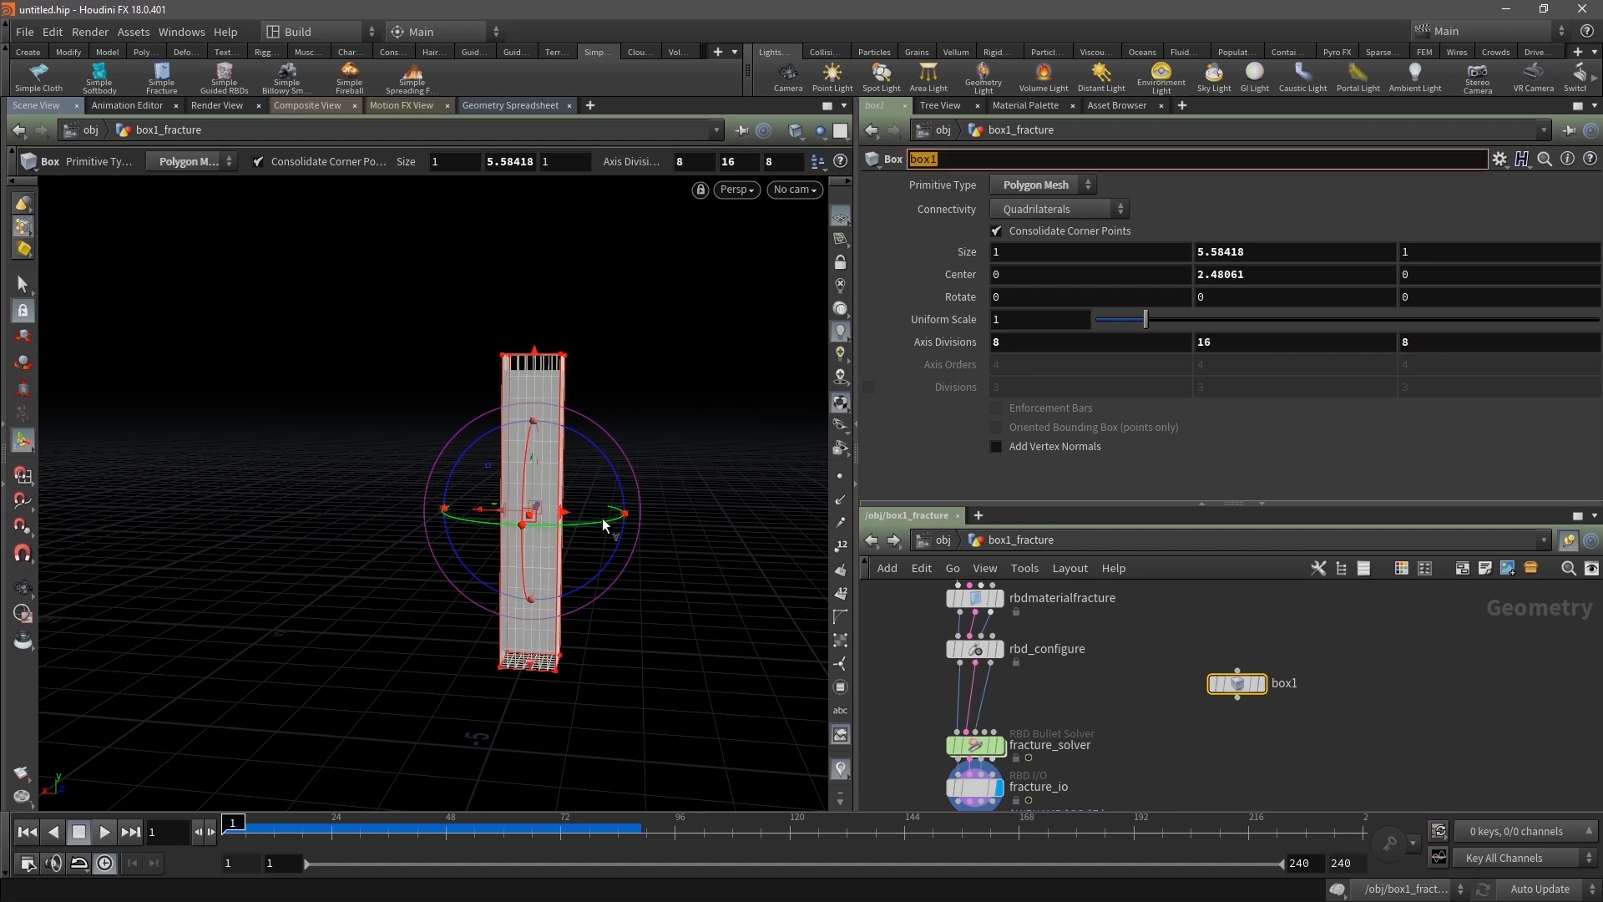
pyautogui.click(1228, 339)
pyautogui.write('32')
pyautogui.press('Return')
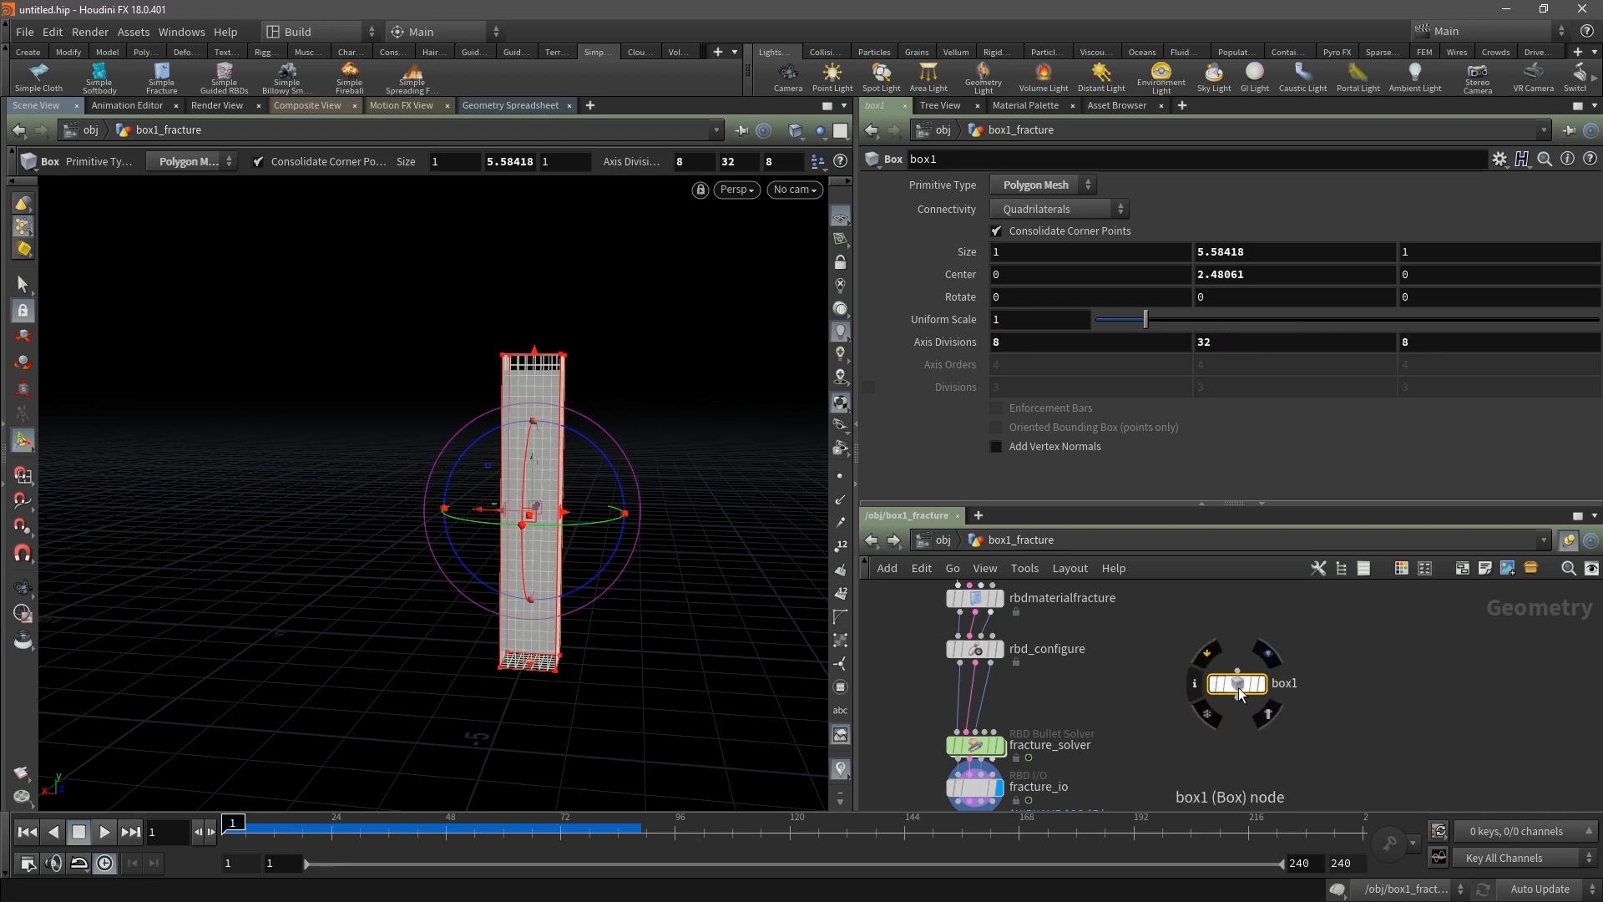
# Add a Bend node connected directly below box1 and display its output
pyautogui.moveTo(1243, 691)
pyautogui.moveTo(1241, 686); pyautogui.dragTo(1227, 652)
pyautogui.press('Tab')
pyautogui.write('bend')
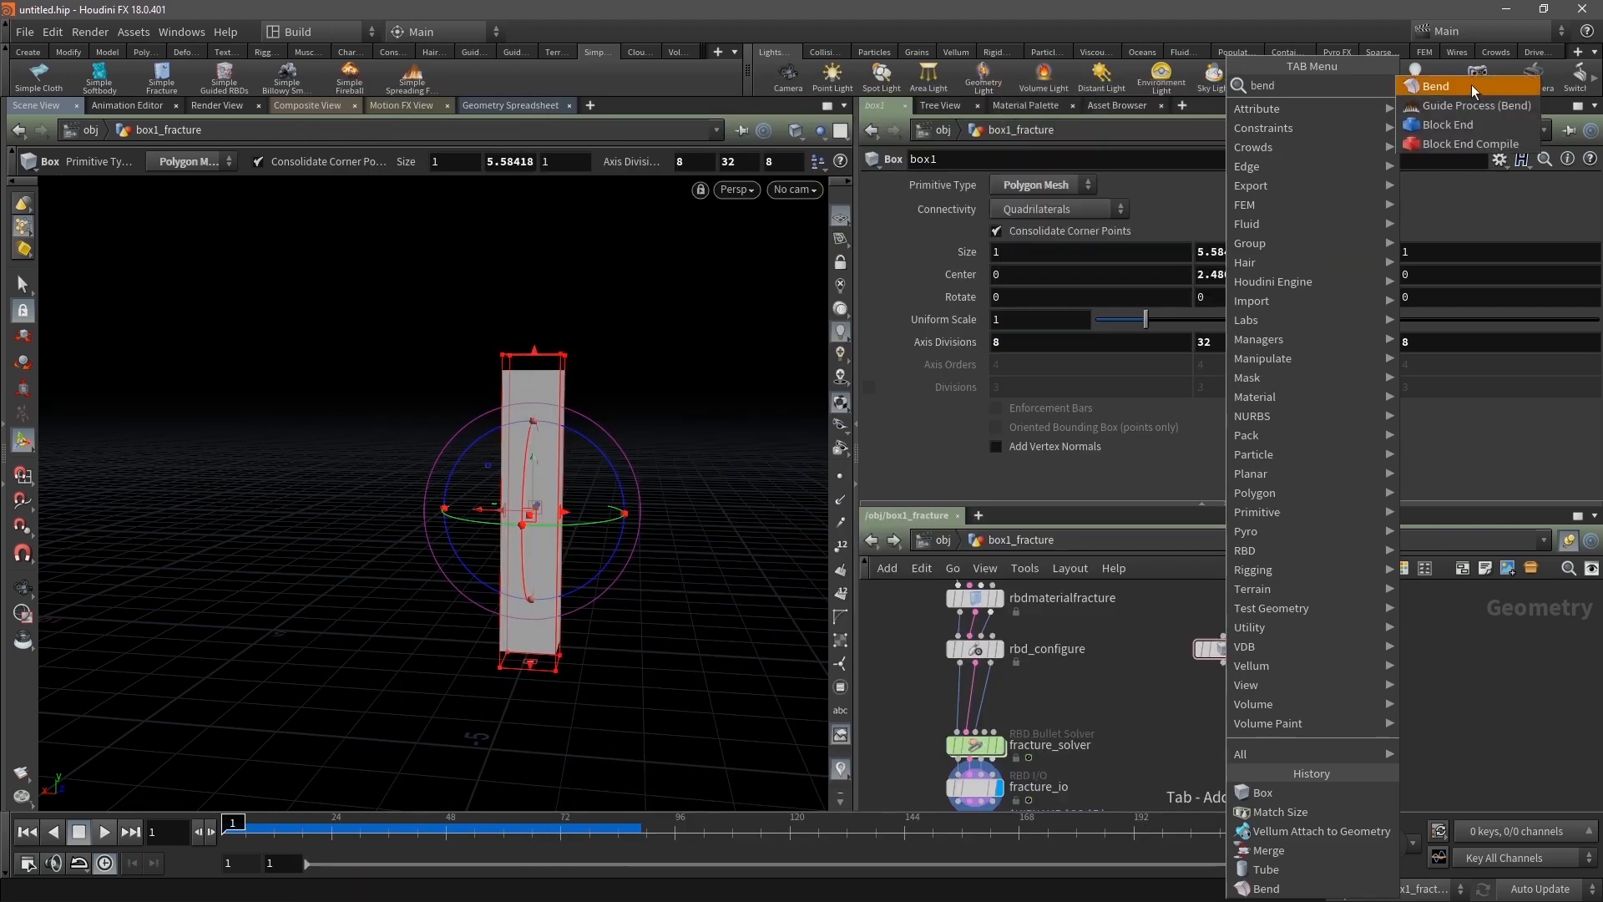
pyautogui.click(1473, 87)
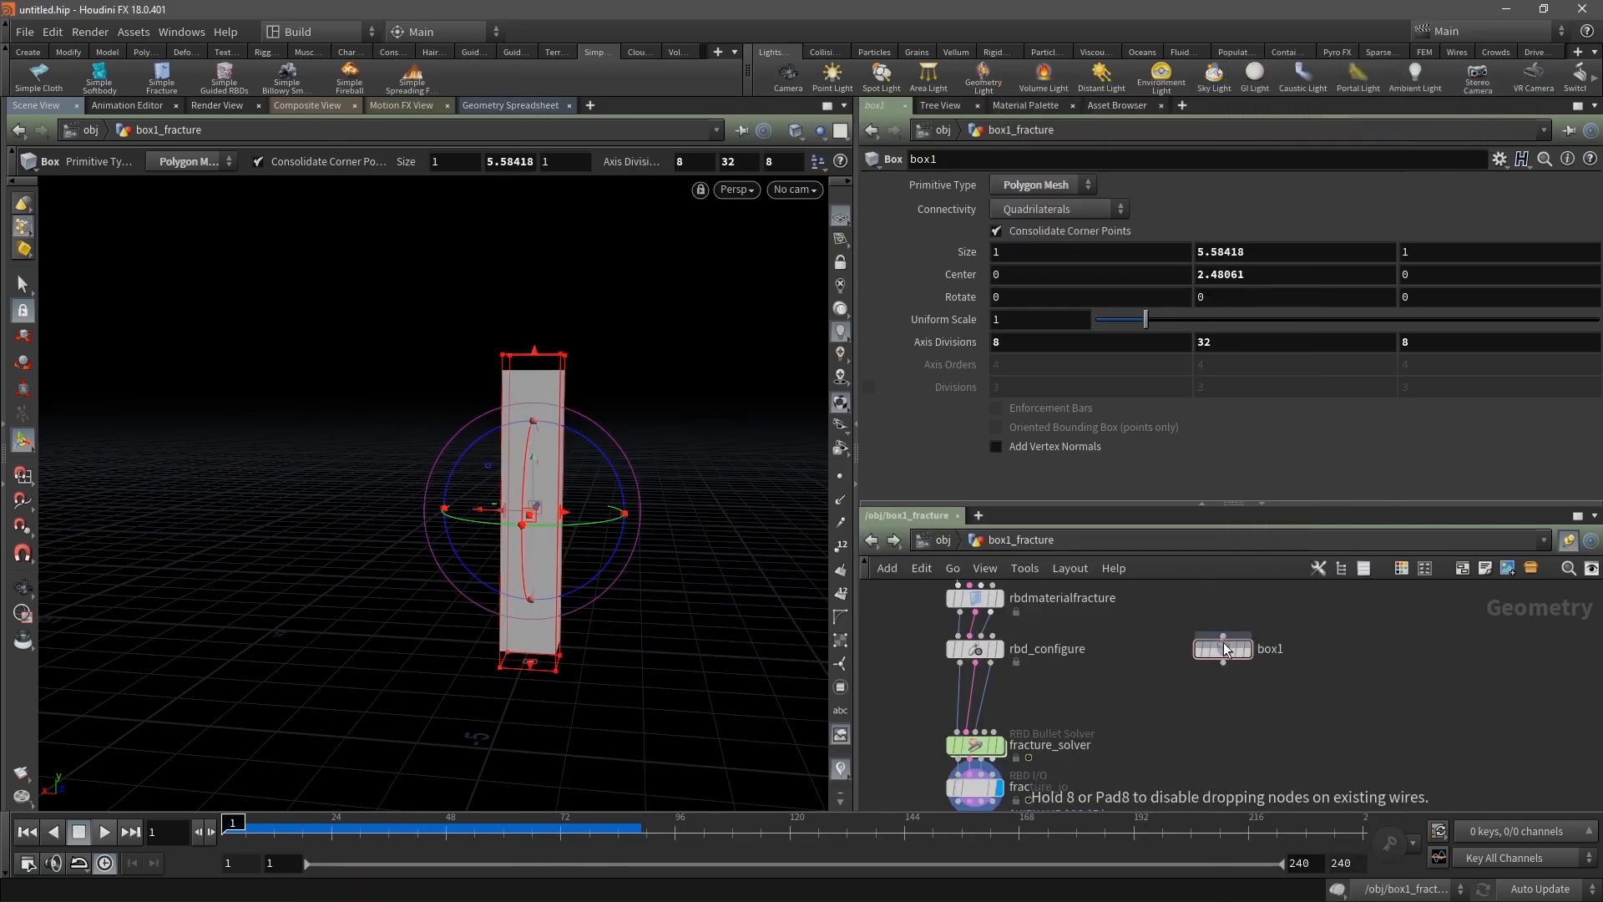
pyautogui.click(1222, 699)
pyautogui.click(1208, 694)
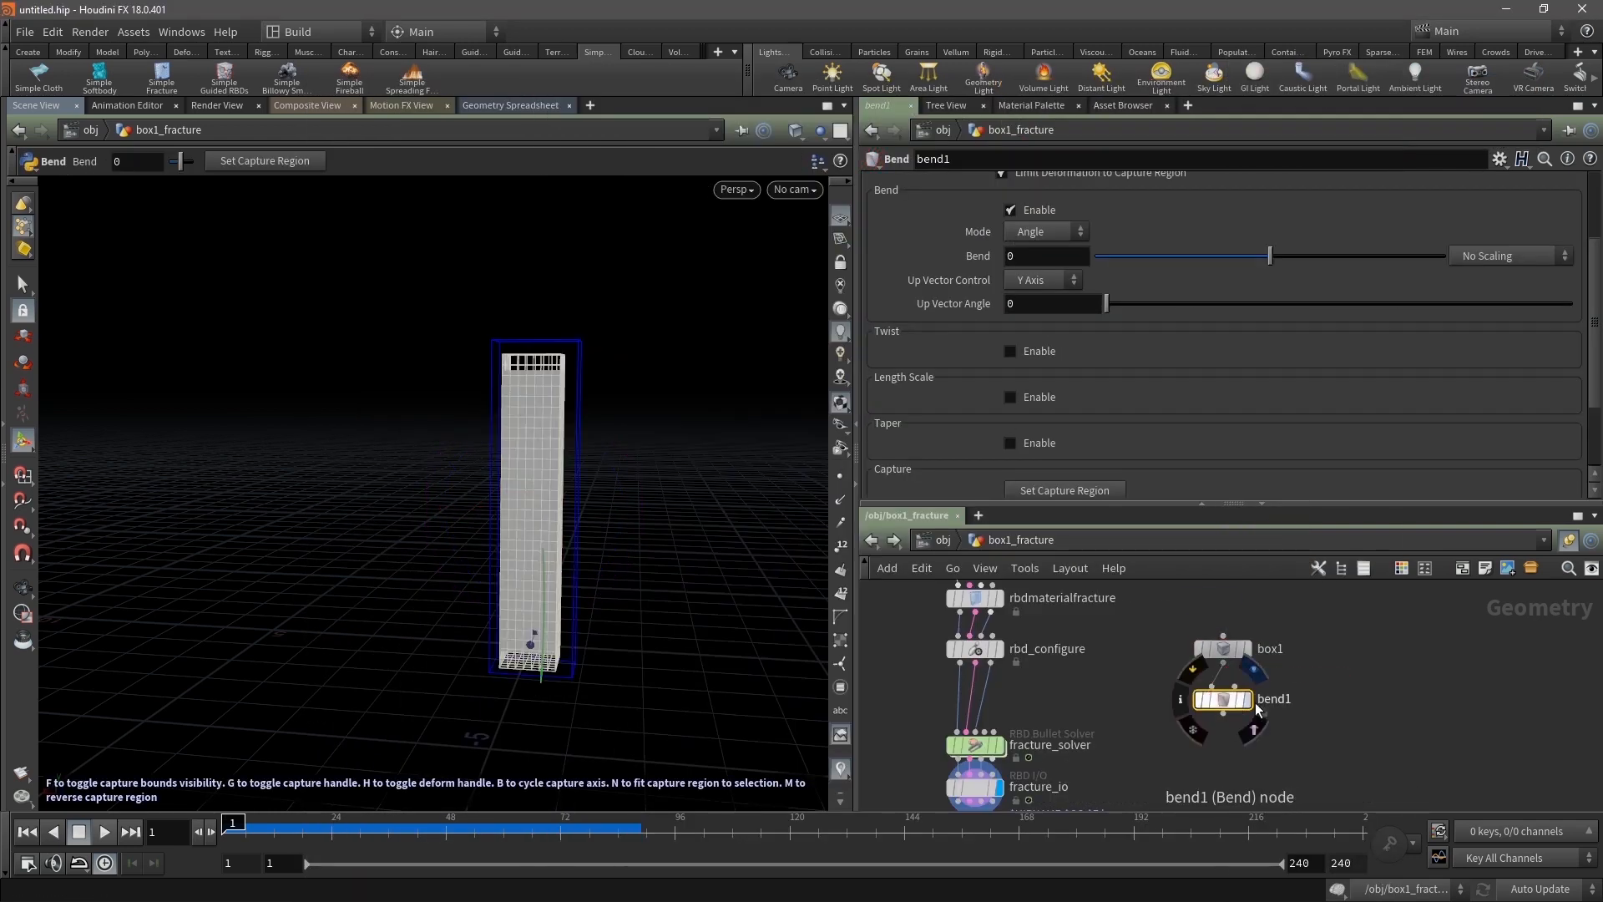
# Undo the trial handle change and set bend1's capture region along the full height of the box
pyautogui.moveTo(543, 617); pyautogui.dragTo(656, 461)
pyautogui.hotkey('ctrl', 'z')
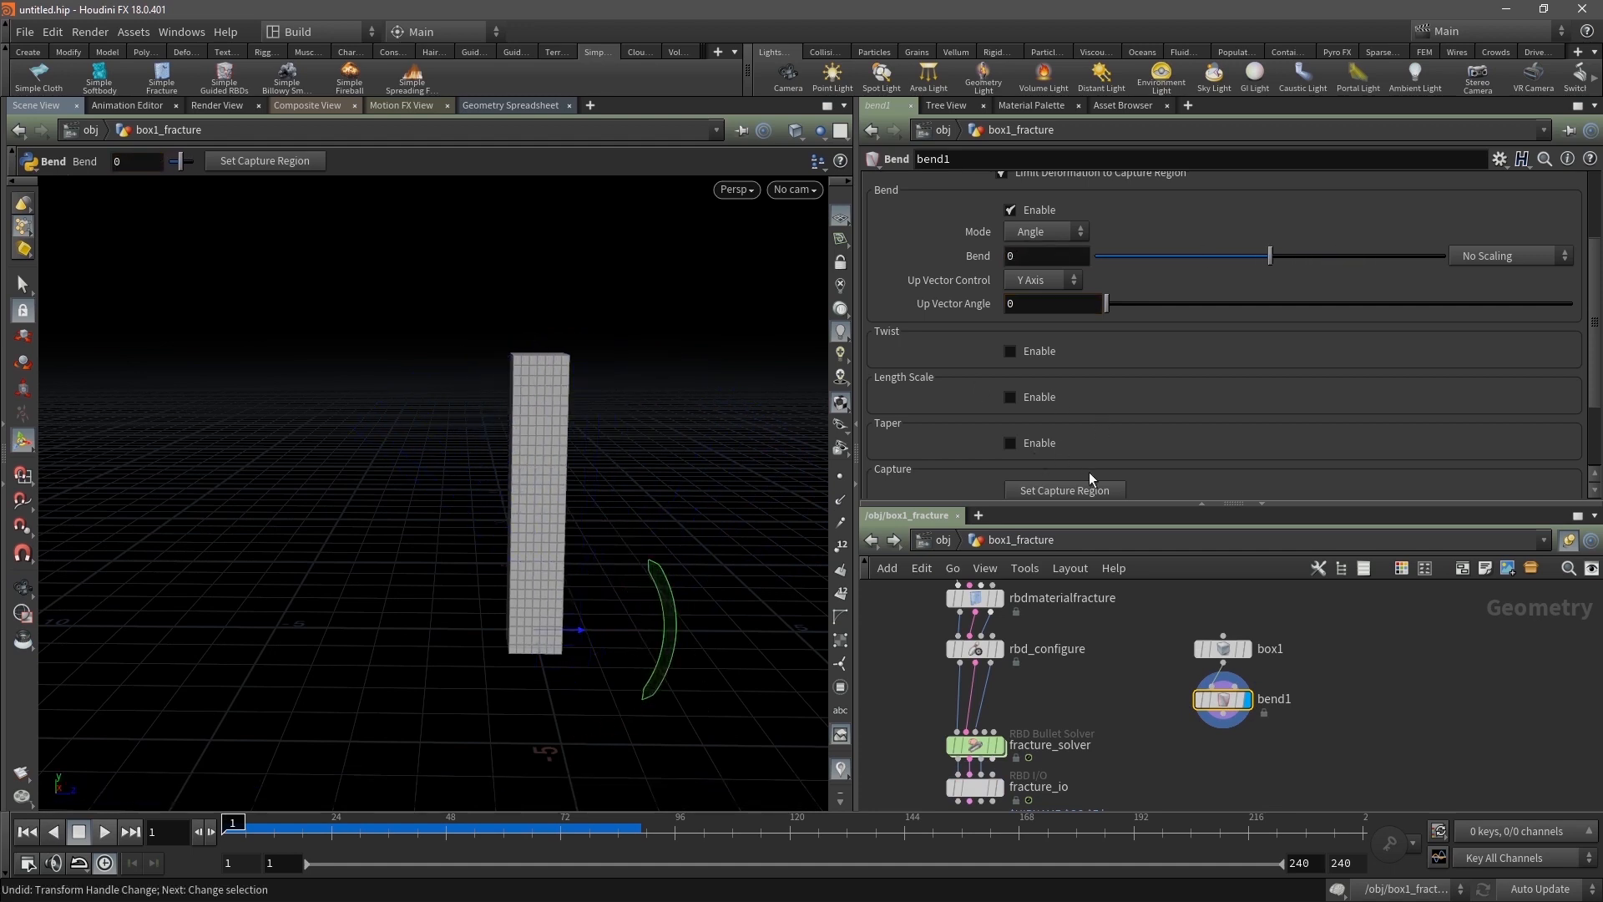
pyautogui.scroll(-1, 1077, 476)
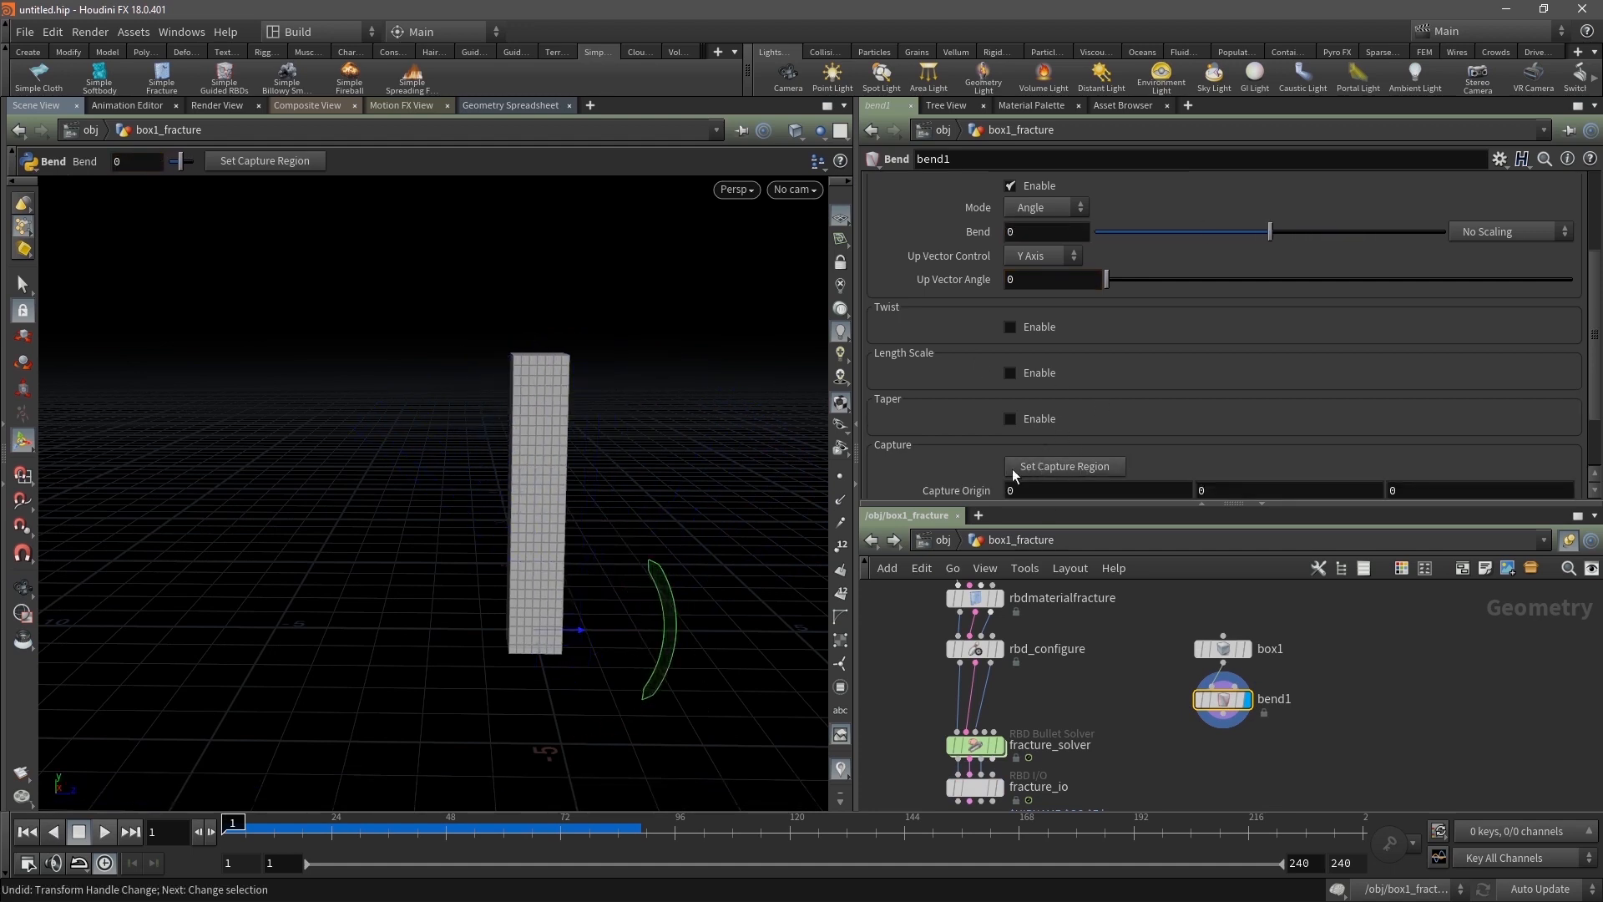
pyautogui.click(1065, 466)
pyautogui.click(566, 356)
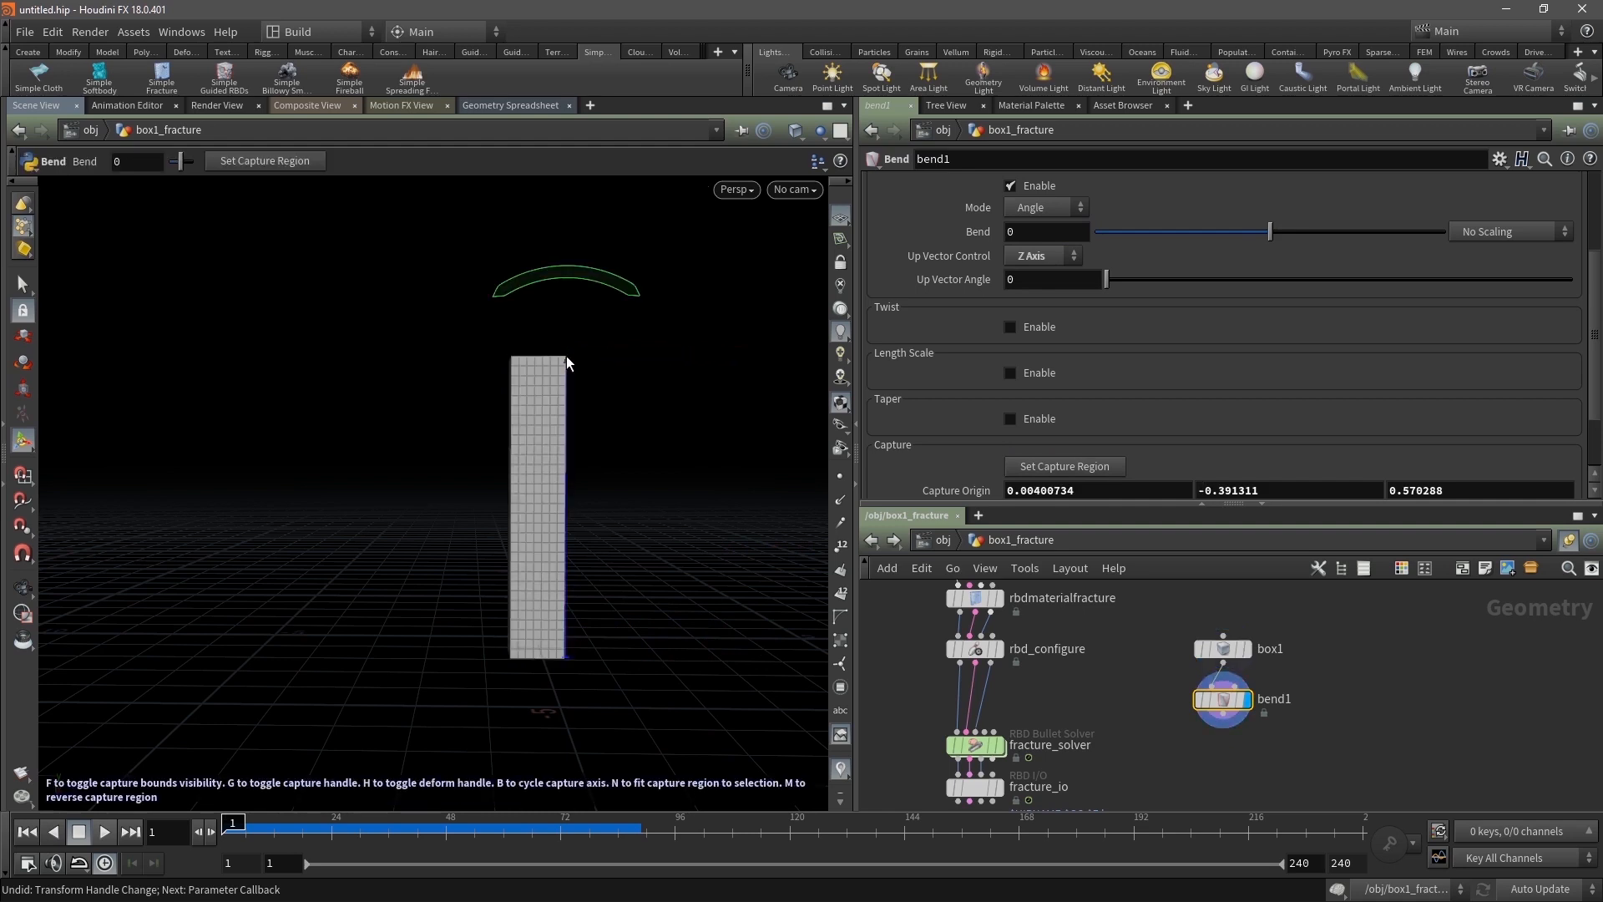
# Test bending the box sideways by about 42 degrees and reset Bend to 0
pyautogui.moveTo(573, 280); pyautogui.dragTo(749, 487)
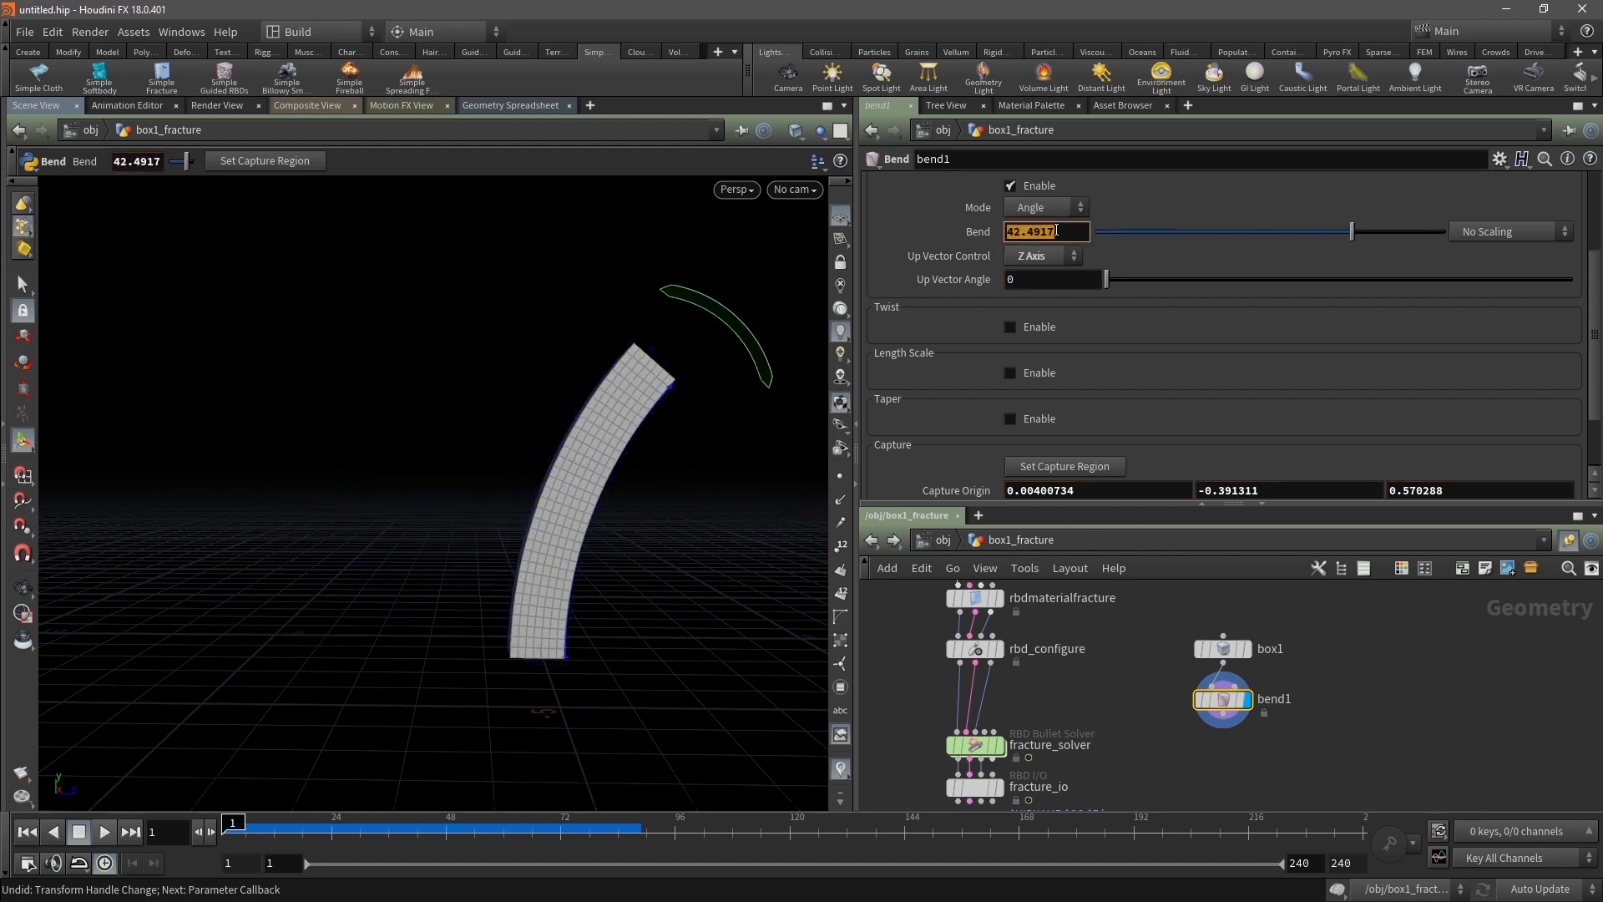
pyautogui.write('0')
pyautogui.press('Return')
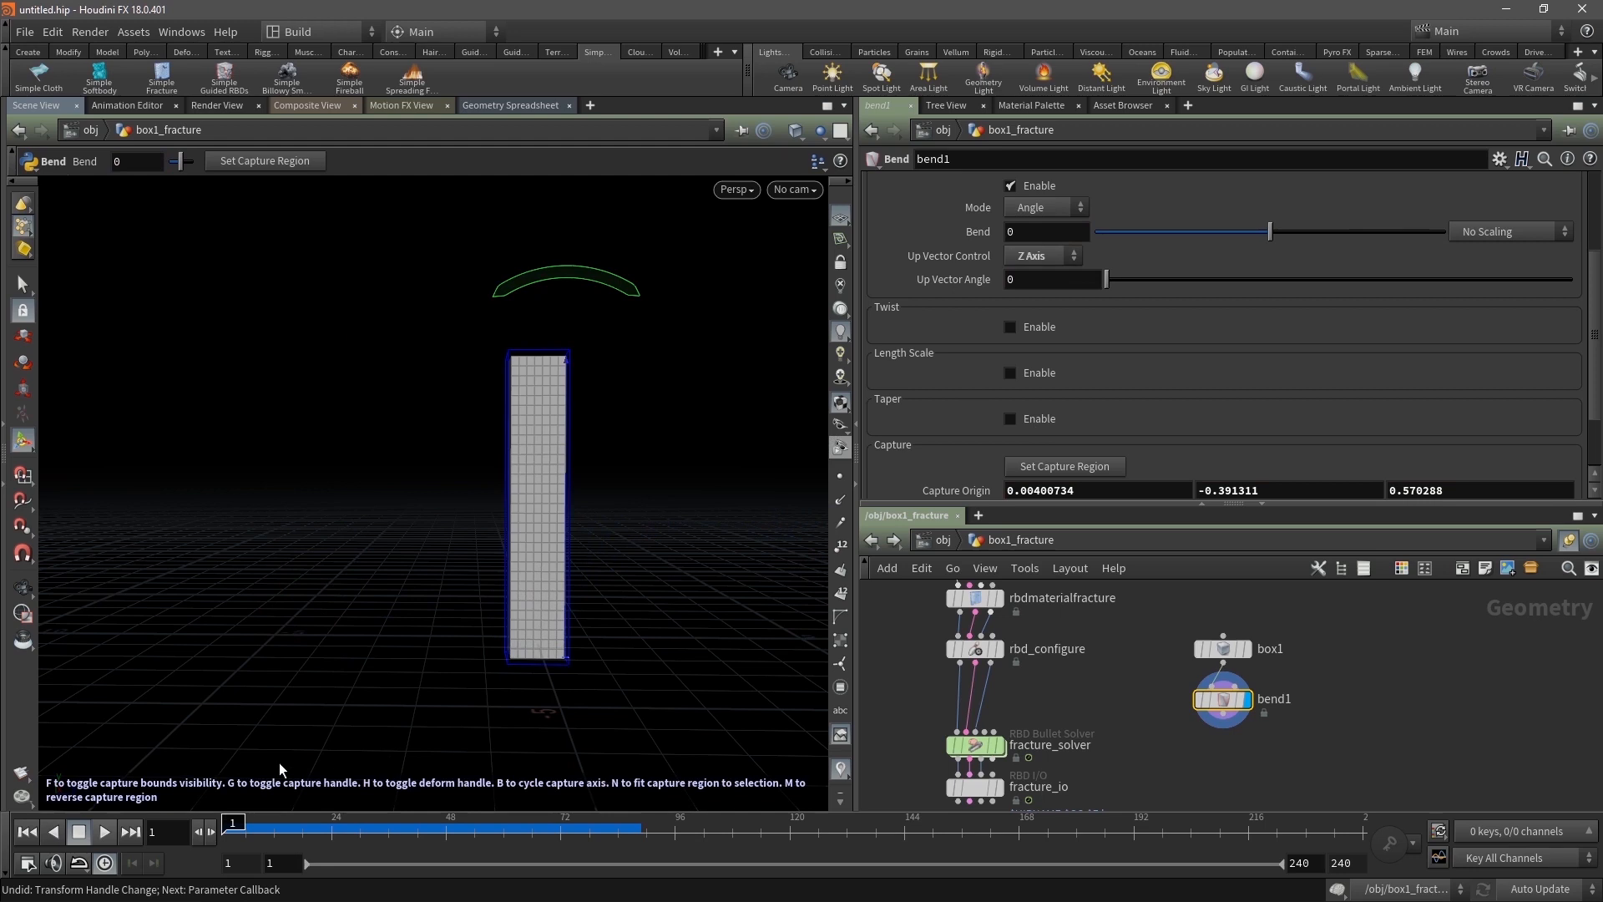
# Keyframe bend1's Bend at 0 on frame 1 and at about -158 degrees on frame 48
pyautogui.keyDown('alt'); pyautogui.click(988, 232); pyautogui.keyUp('alt')
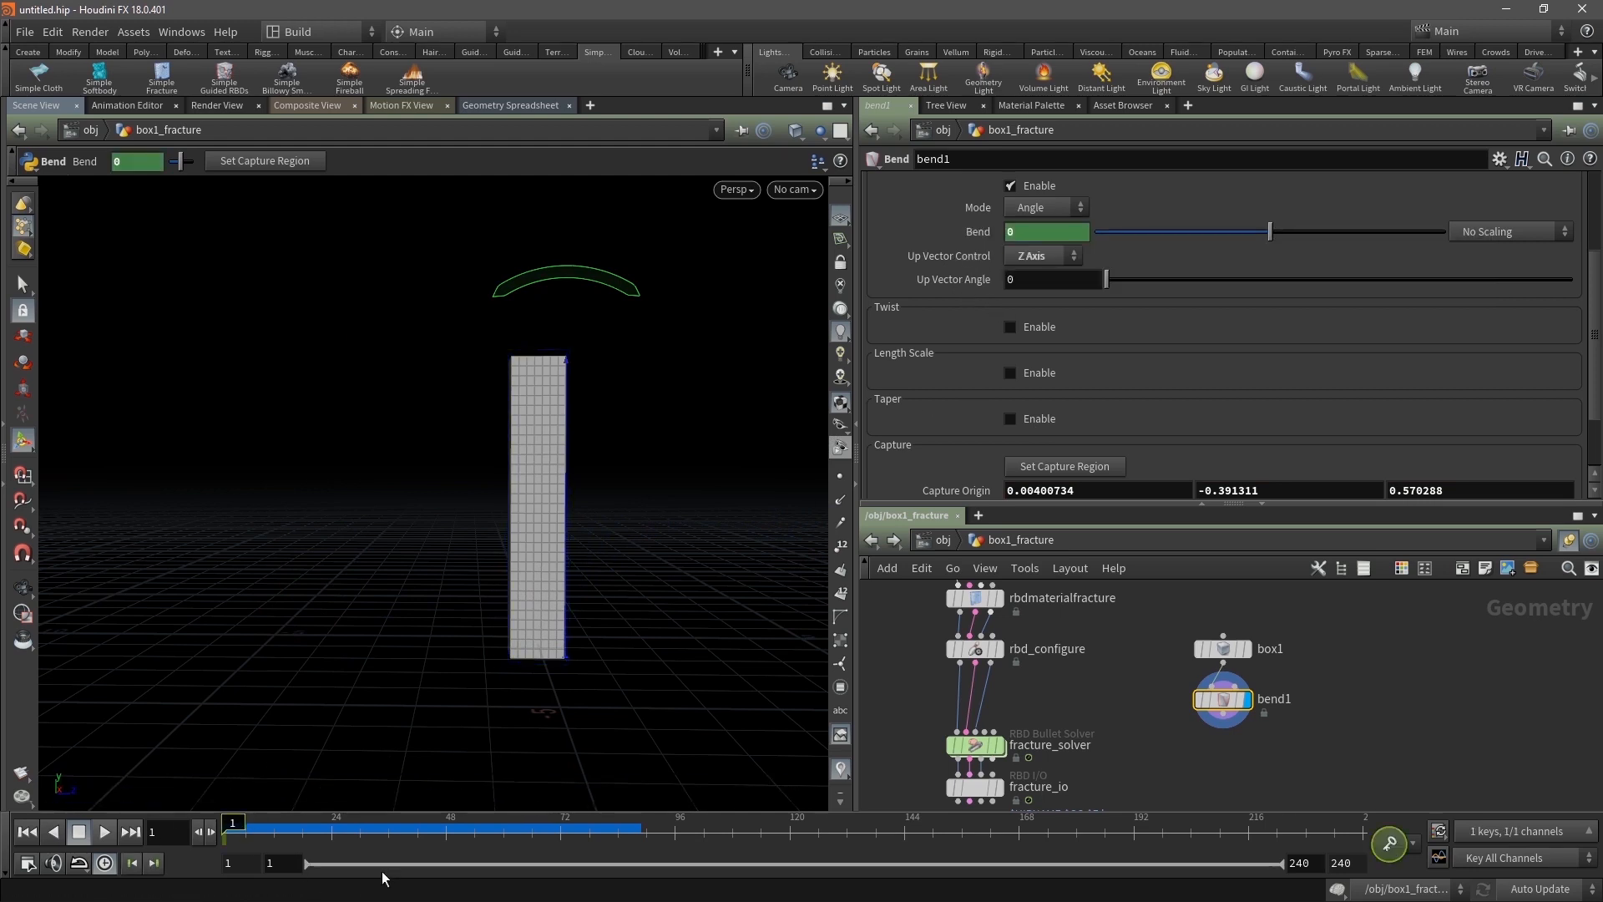
pyautogui.click(158, 832)
pyautogui.write('48')
pyautogui.press('Return')
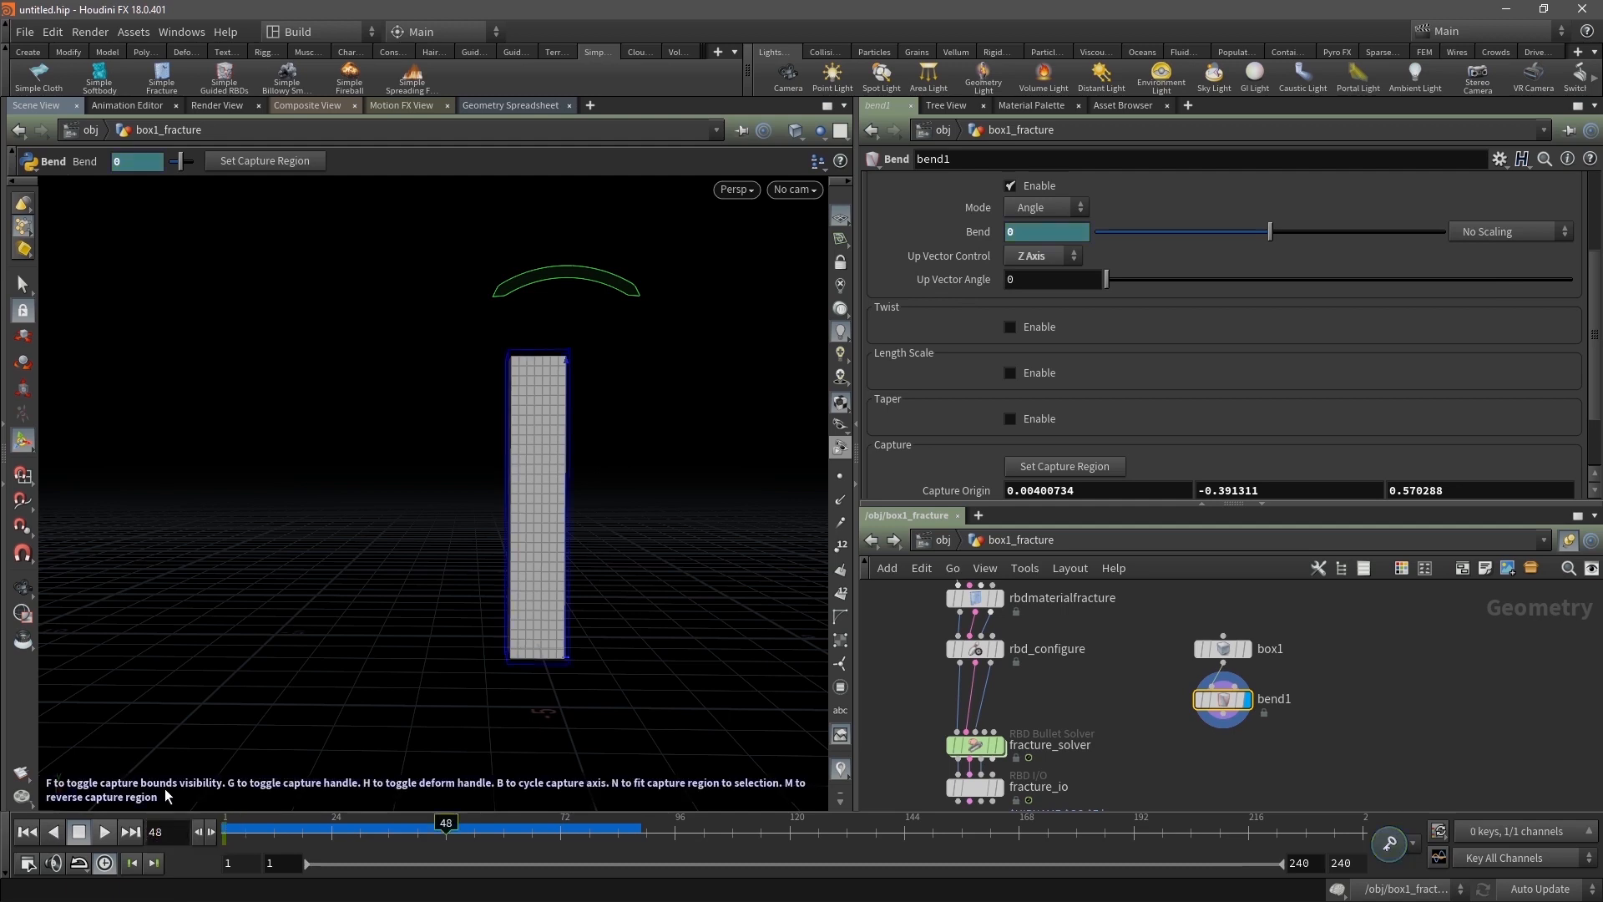
pyautogui.moveTo(586, 274); pyautogui.dragTo(267, 576)
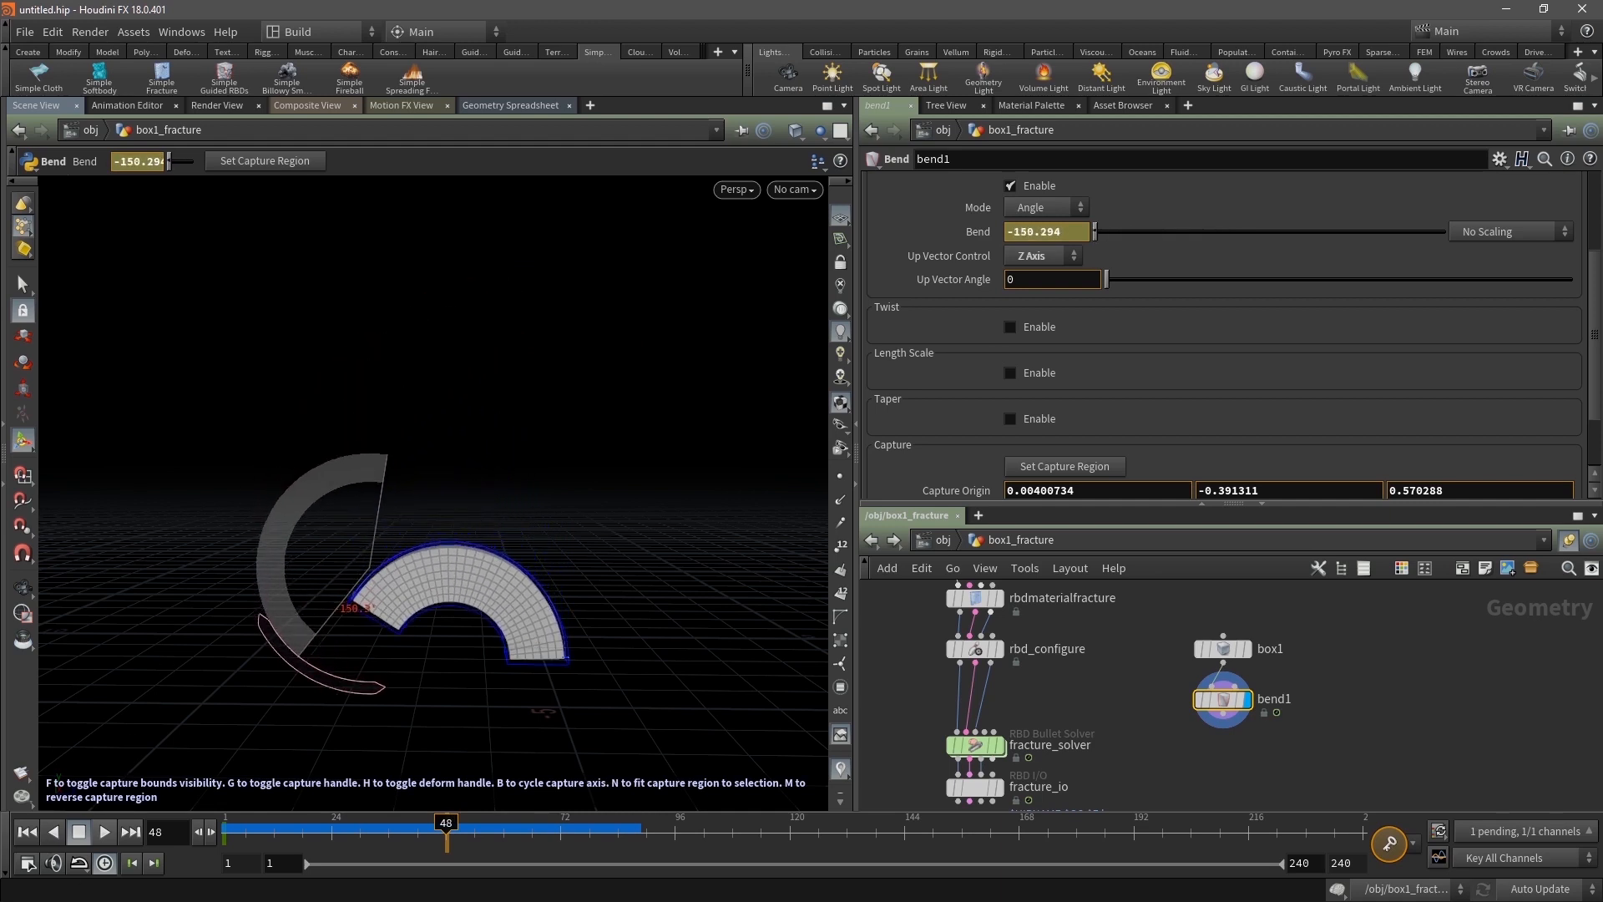
pyautogui.moveTo(303, 664); pyautogui.dragTo(319, 683)
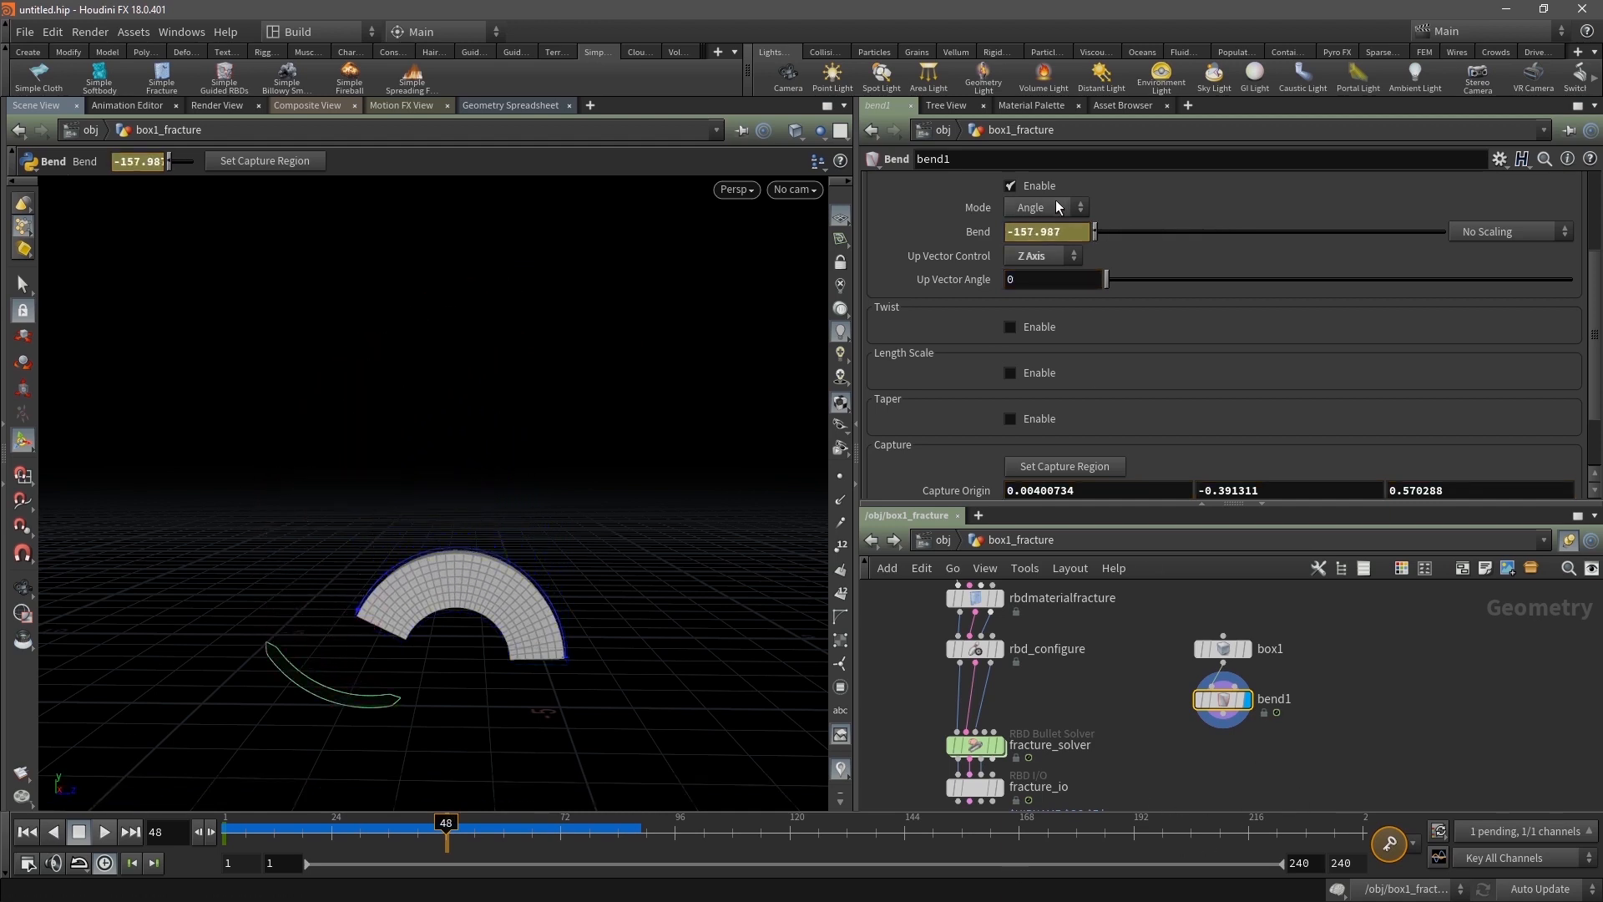
pyautogui.keyDown('alt'); pyautogui.click(965, 228); pyautogui.keyUp('alt')
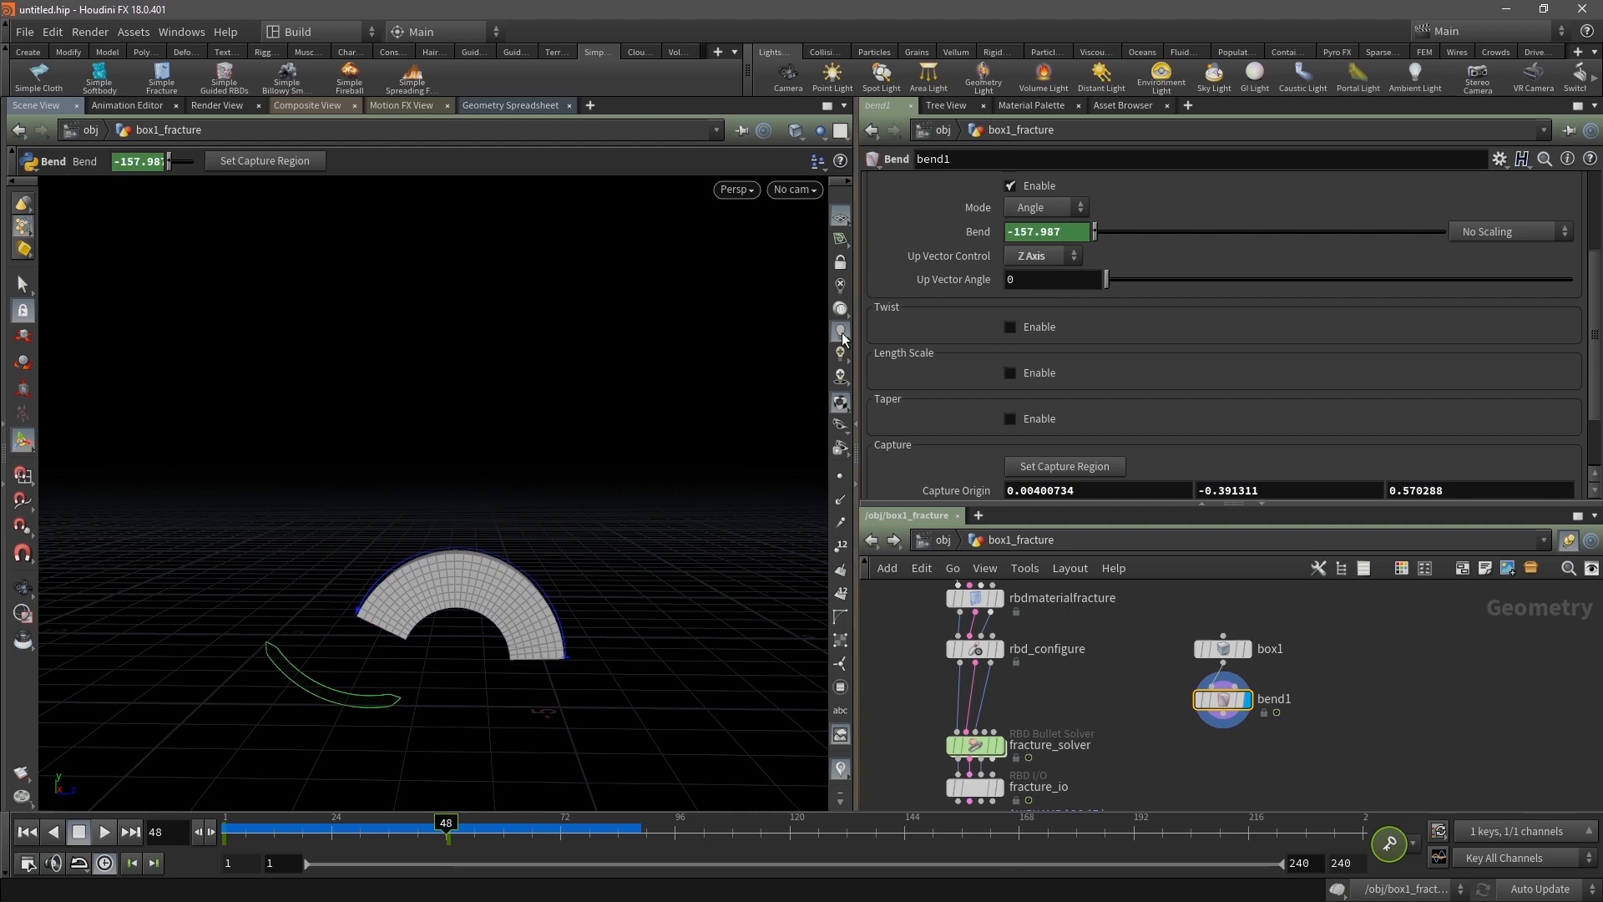
# Play the bend animation from the first frame and return to frame 1
pyautogui.click(26, 832)
pyautogui.click(104, 831)
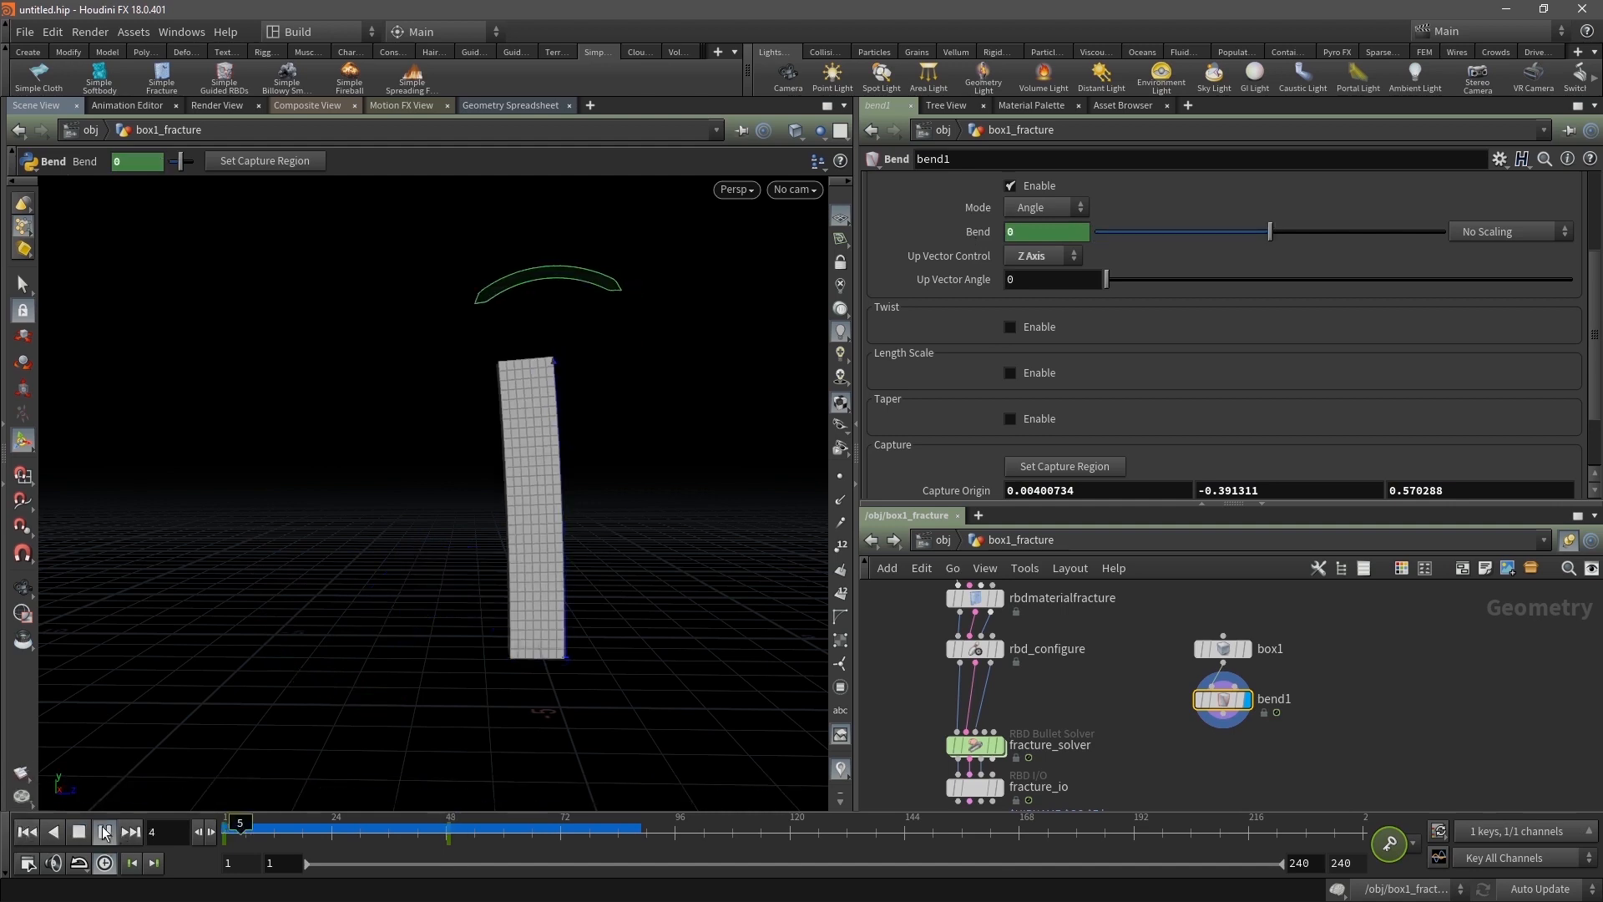
pyautogui.click(27, 831)
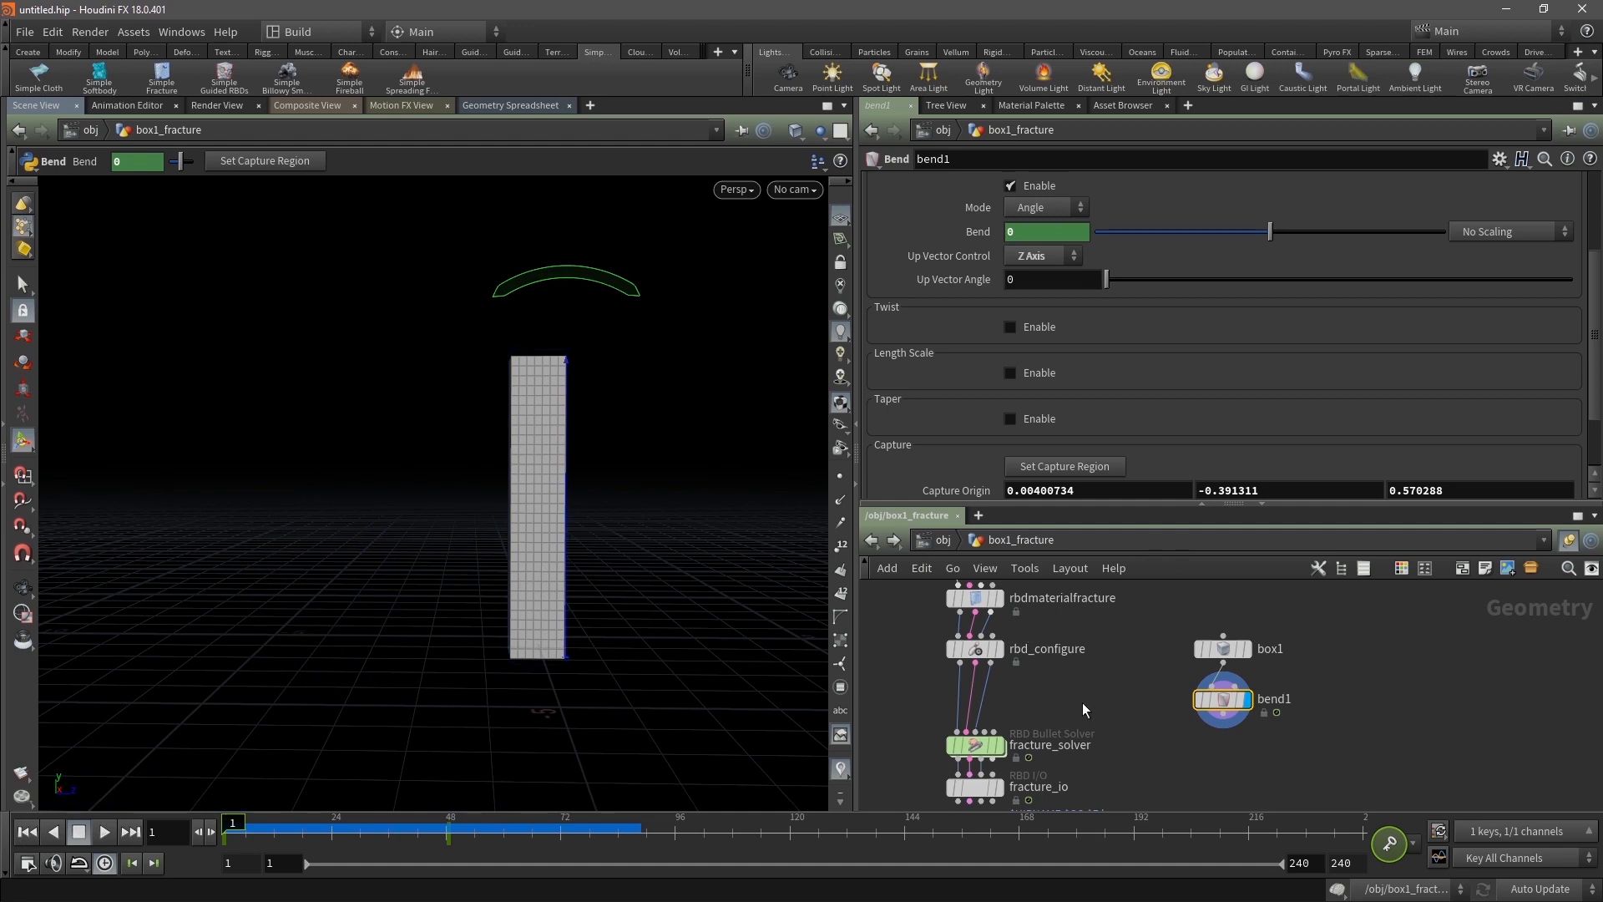
# Display fracture_io, play the column simulation while viewing the debris from several angles, and return to frame 1
pyautogui.click(1000, 785)
pyautogui.click(969, 787)
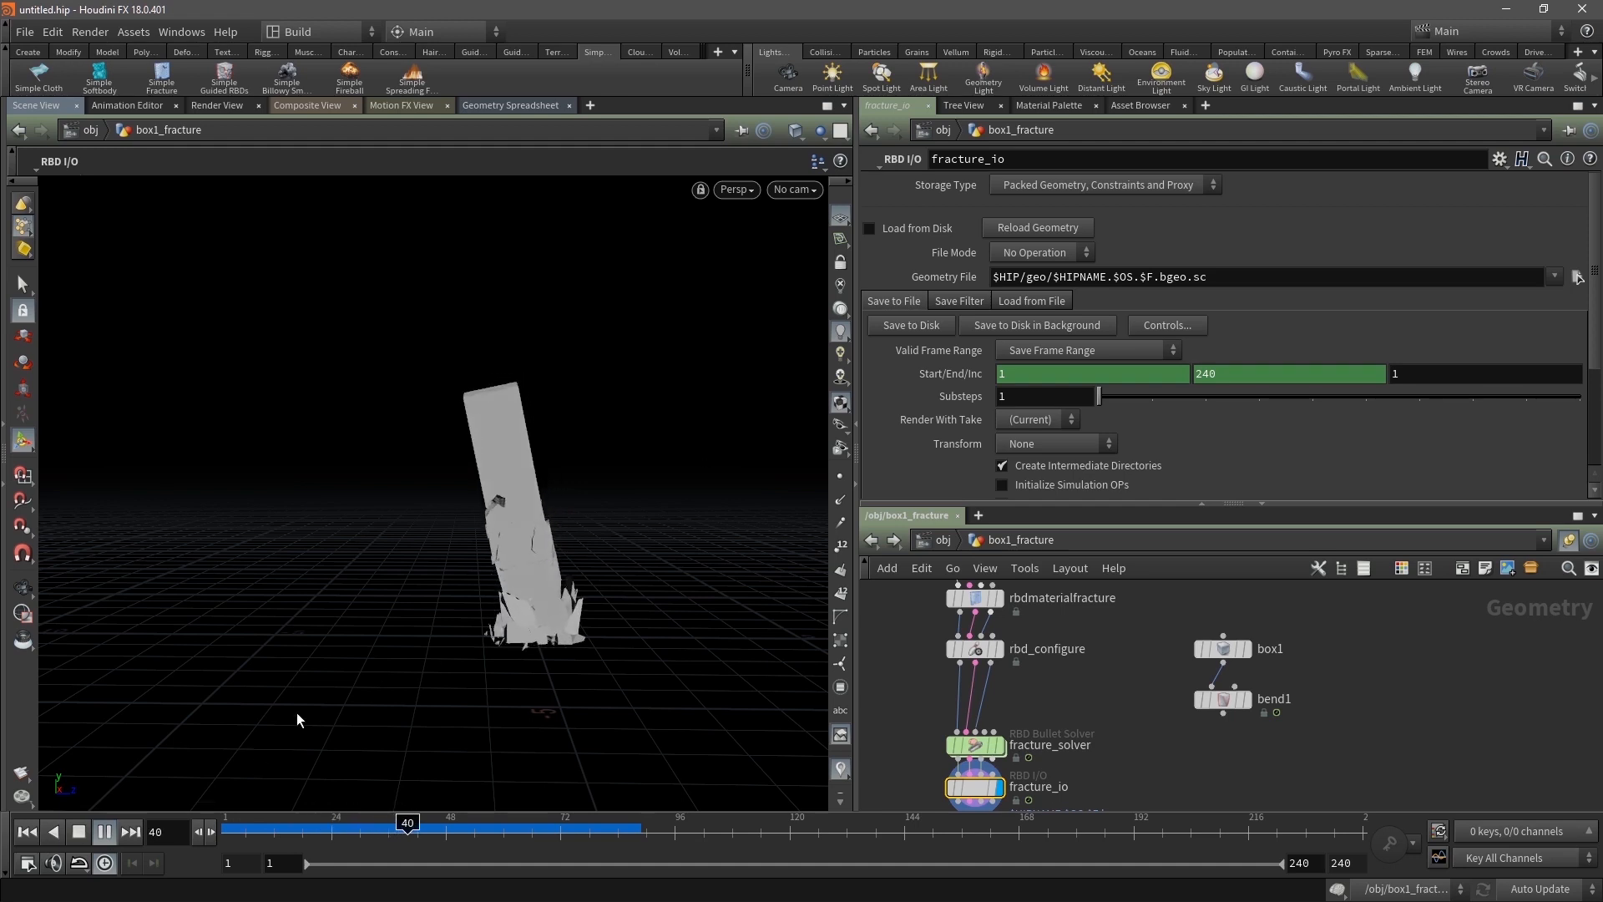
pyautogui.keyDown('alt'); pyautogui.moveTo(415, 493); pyautogui.dragTo(463, 717); pyautogui.keyUp('alt')
pyautogui.keyDown('alt'); pyautogui.moveTo(662, 648); pyautogui.dragTo(514, 629); pyautogui.keyUp('alt')
pyautogui.keyDown('alt'); pyautogui.moveTo(475, 597); pyautogui.dragTo(473, 576, button='right'); pyautogui.keyUp('alt')
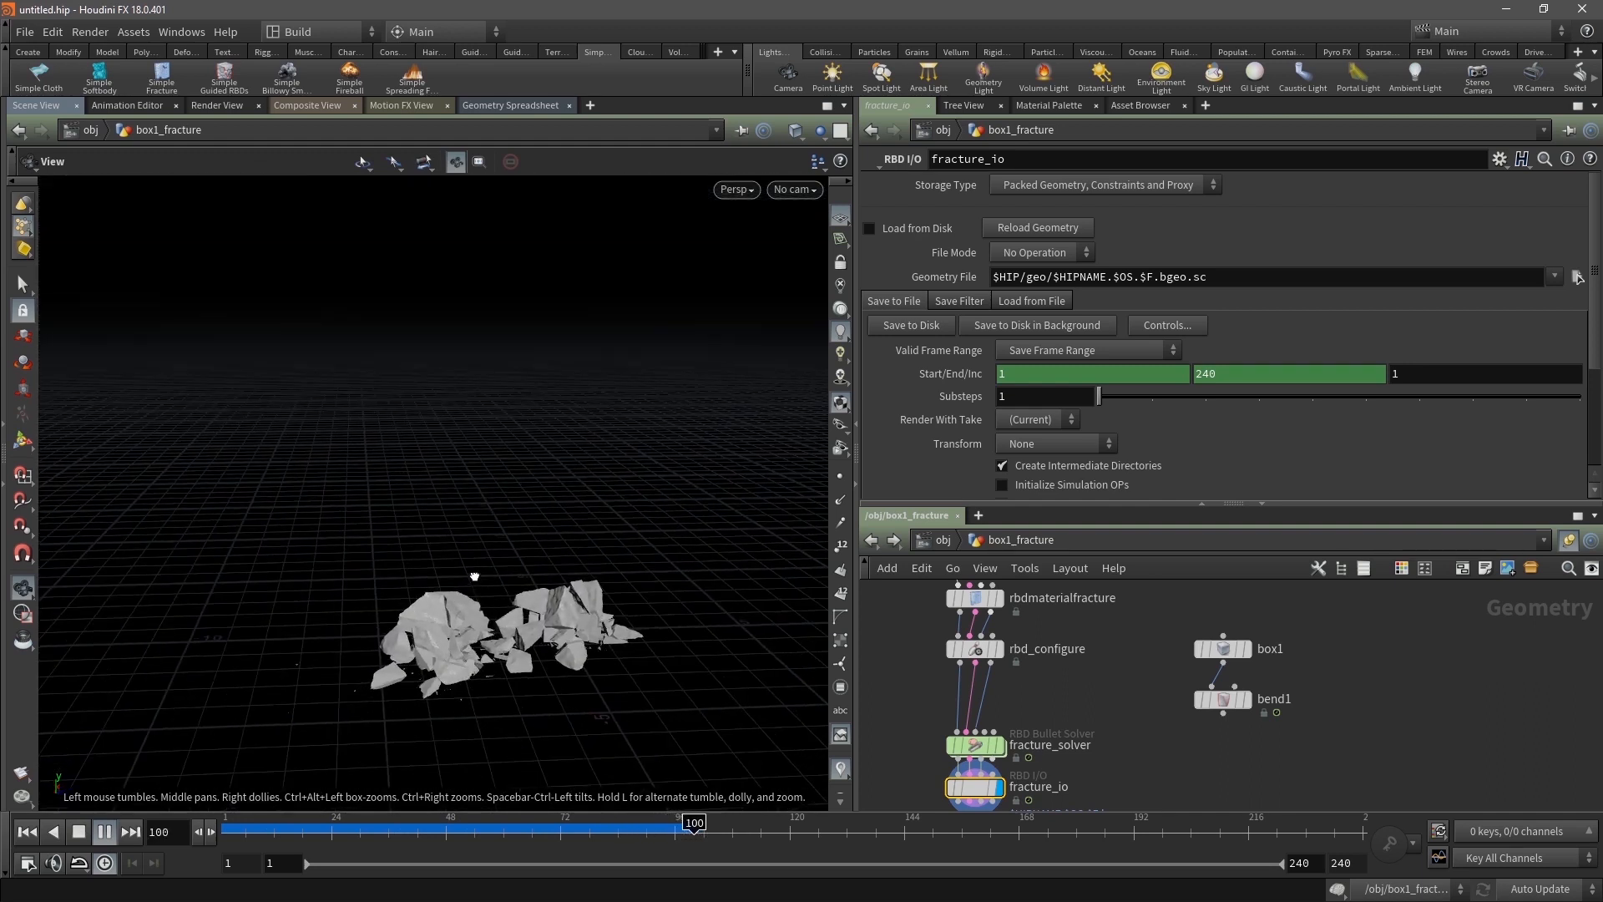
pyautogui.keyDown('alt'); pyautogui.moveTo(473, 576); pyautogui.dragTo(465, 576); pyautogui.keyUp('alt')
pyautogui.keyDown('alt'); pyautogui.moveTo(465, 576); pyautogui.dragTo(351, 623, button='middle'); pyautogui.keyUp('alt')
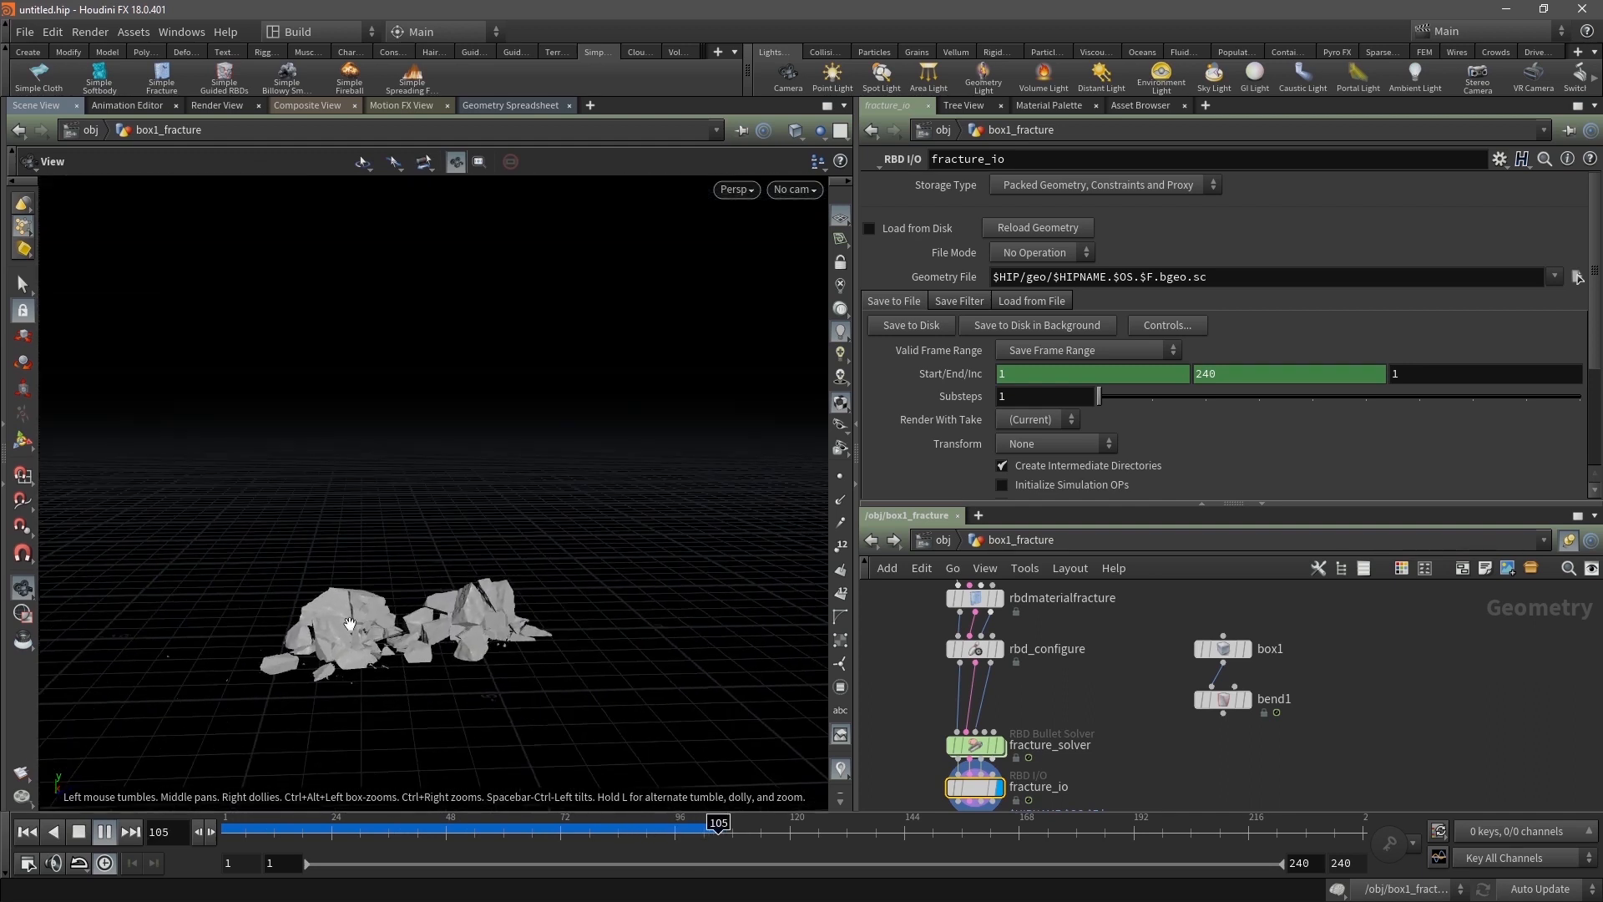
pyautogui.click(26, 832)
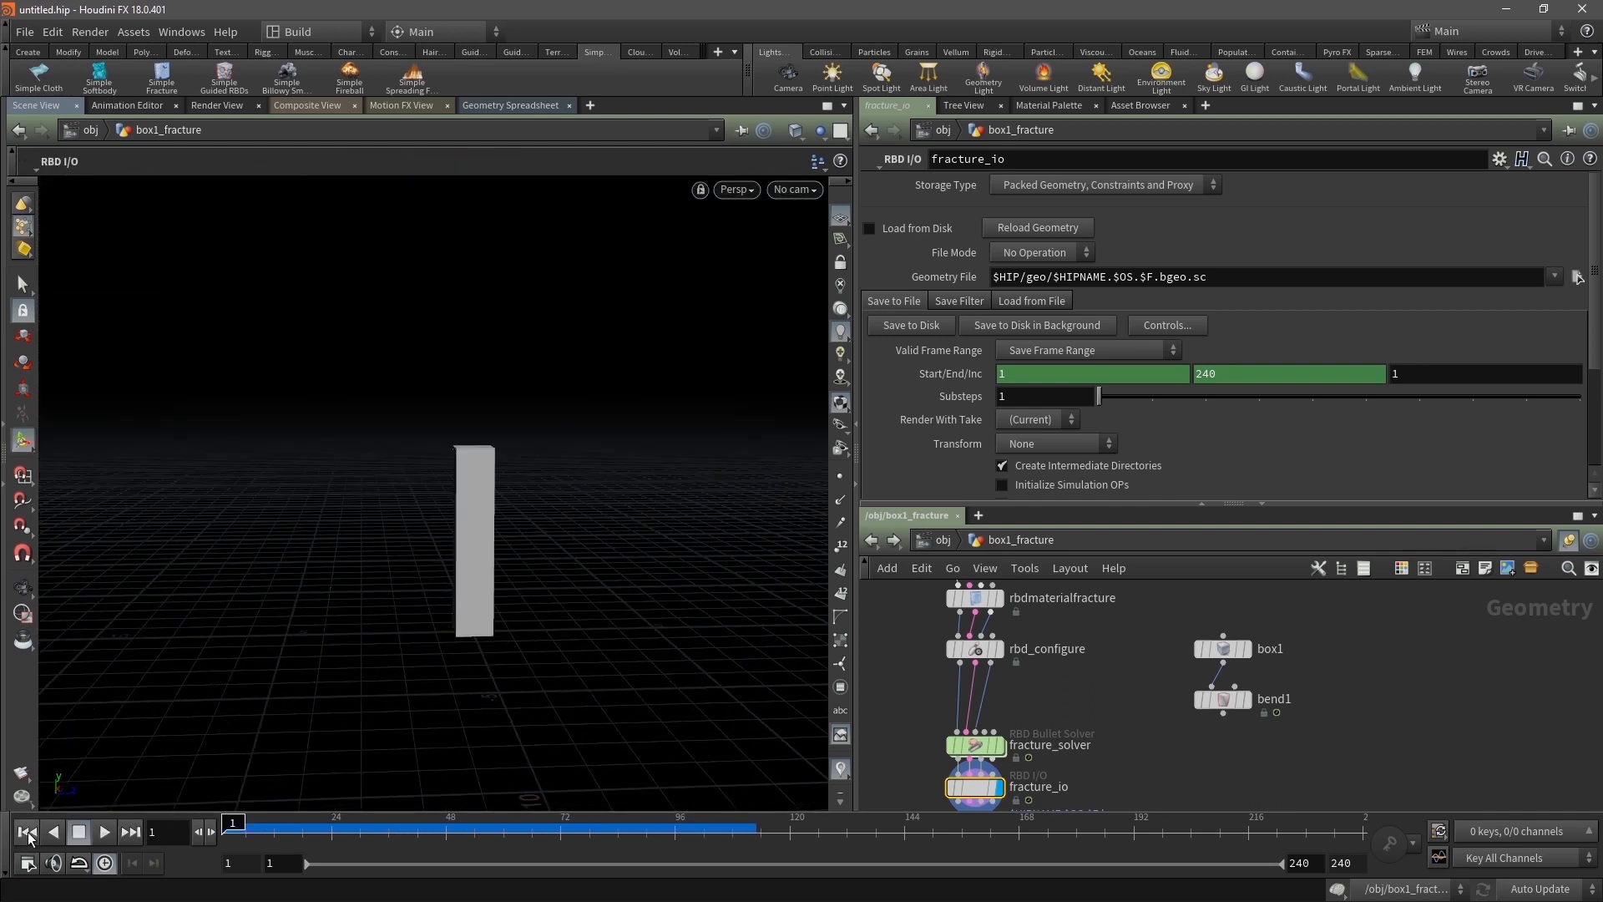
# Connect bend1's output to fracture_solver's last input and test the simulation, returning to frame 1
pyautogui.click(1222, 716)
pyautogui.moveTo(1226, 705)
pyautogui.click(102, 836)
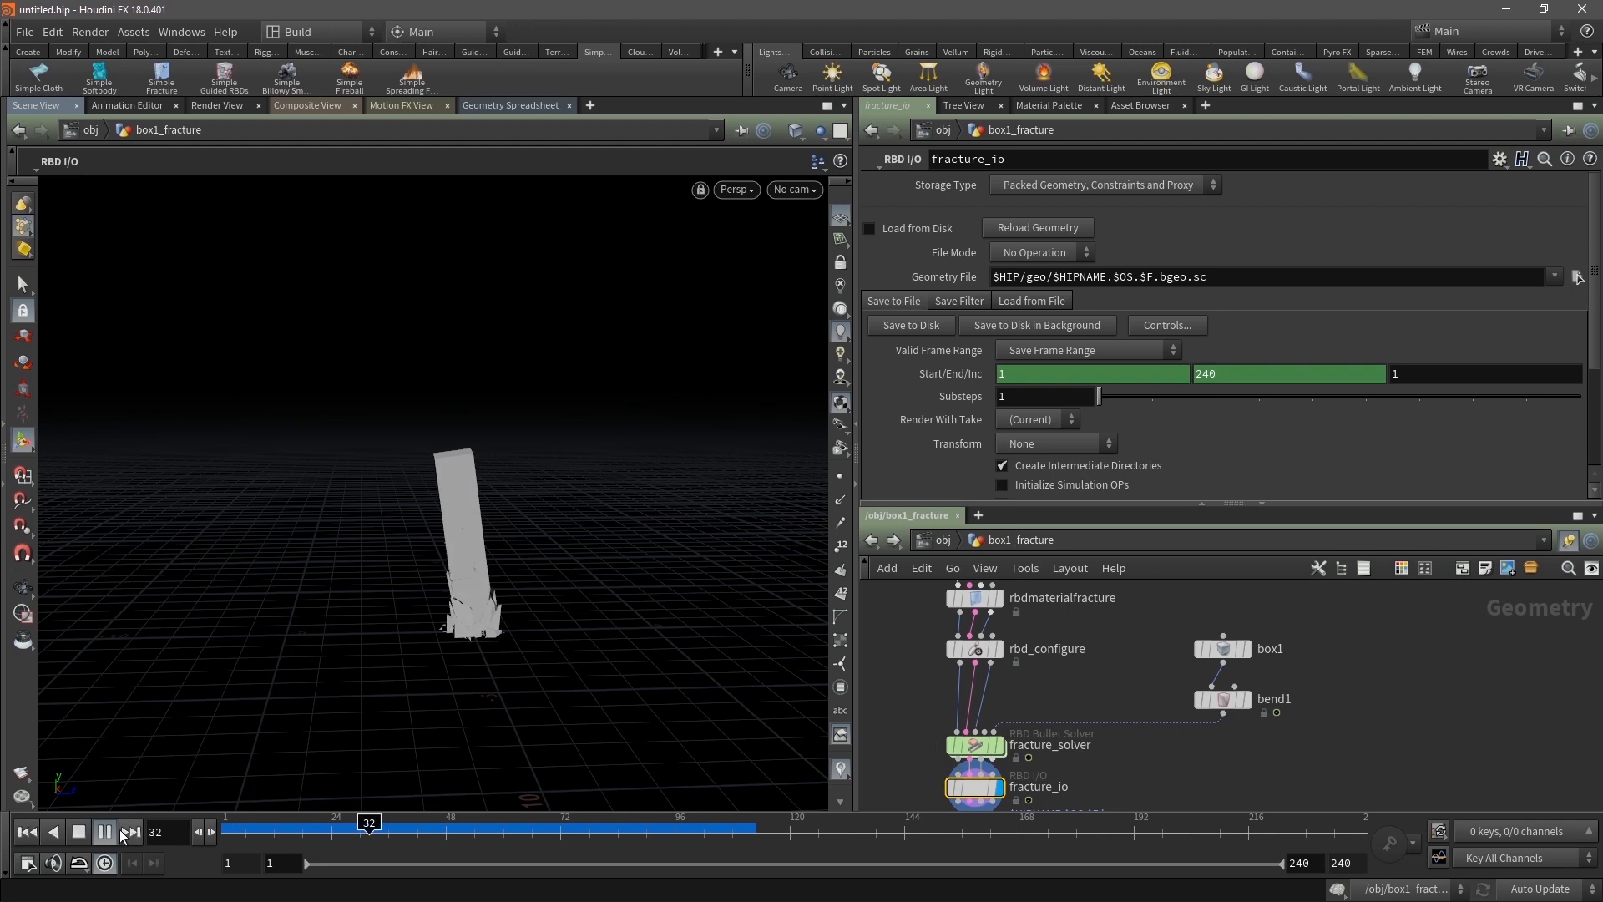
pyautogui.click(79, 833)
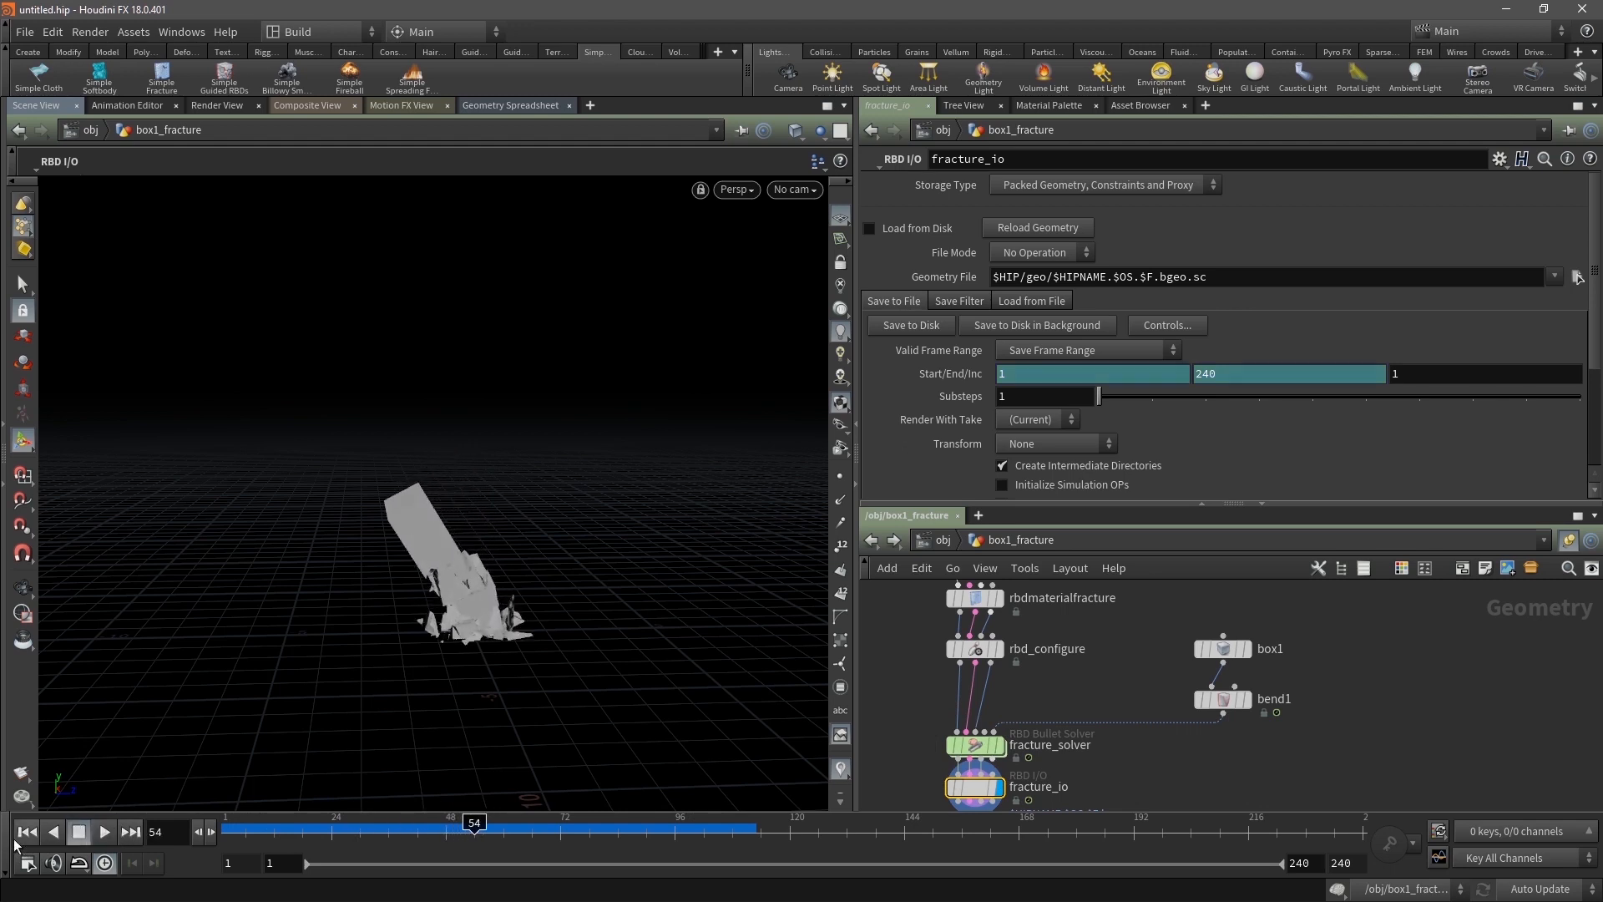
pyautogui.click(26, 832)
# Enable Use Guides in fracture_solver's guided simulation settings
pyautogui.click(970, 744)
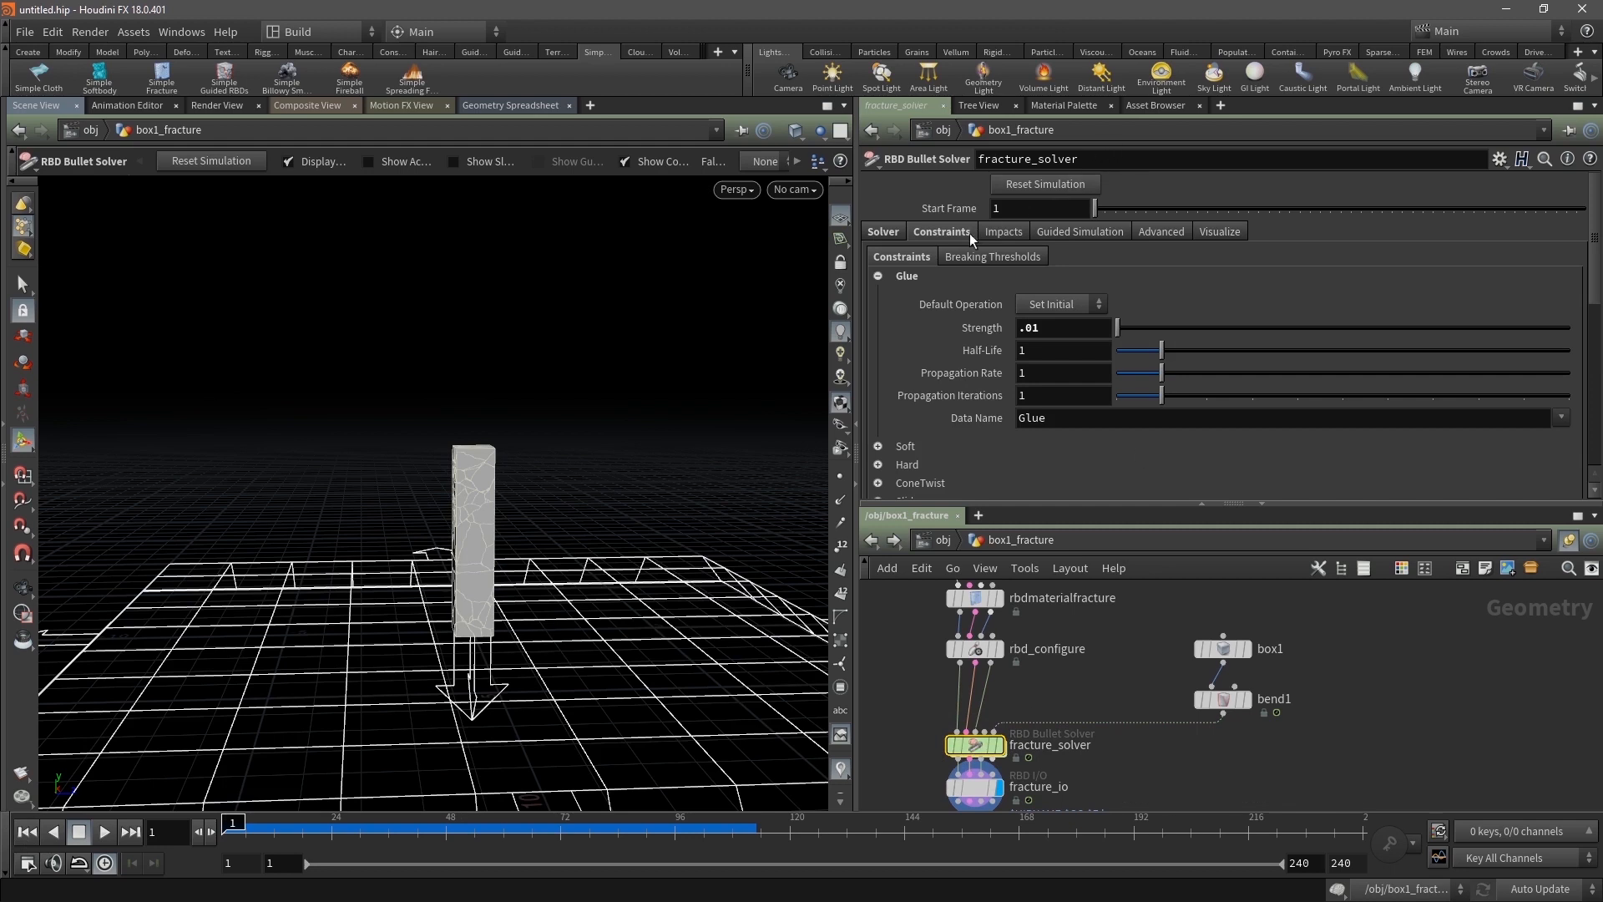
pyautogui.click(1094, 233)
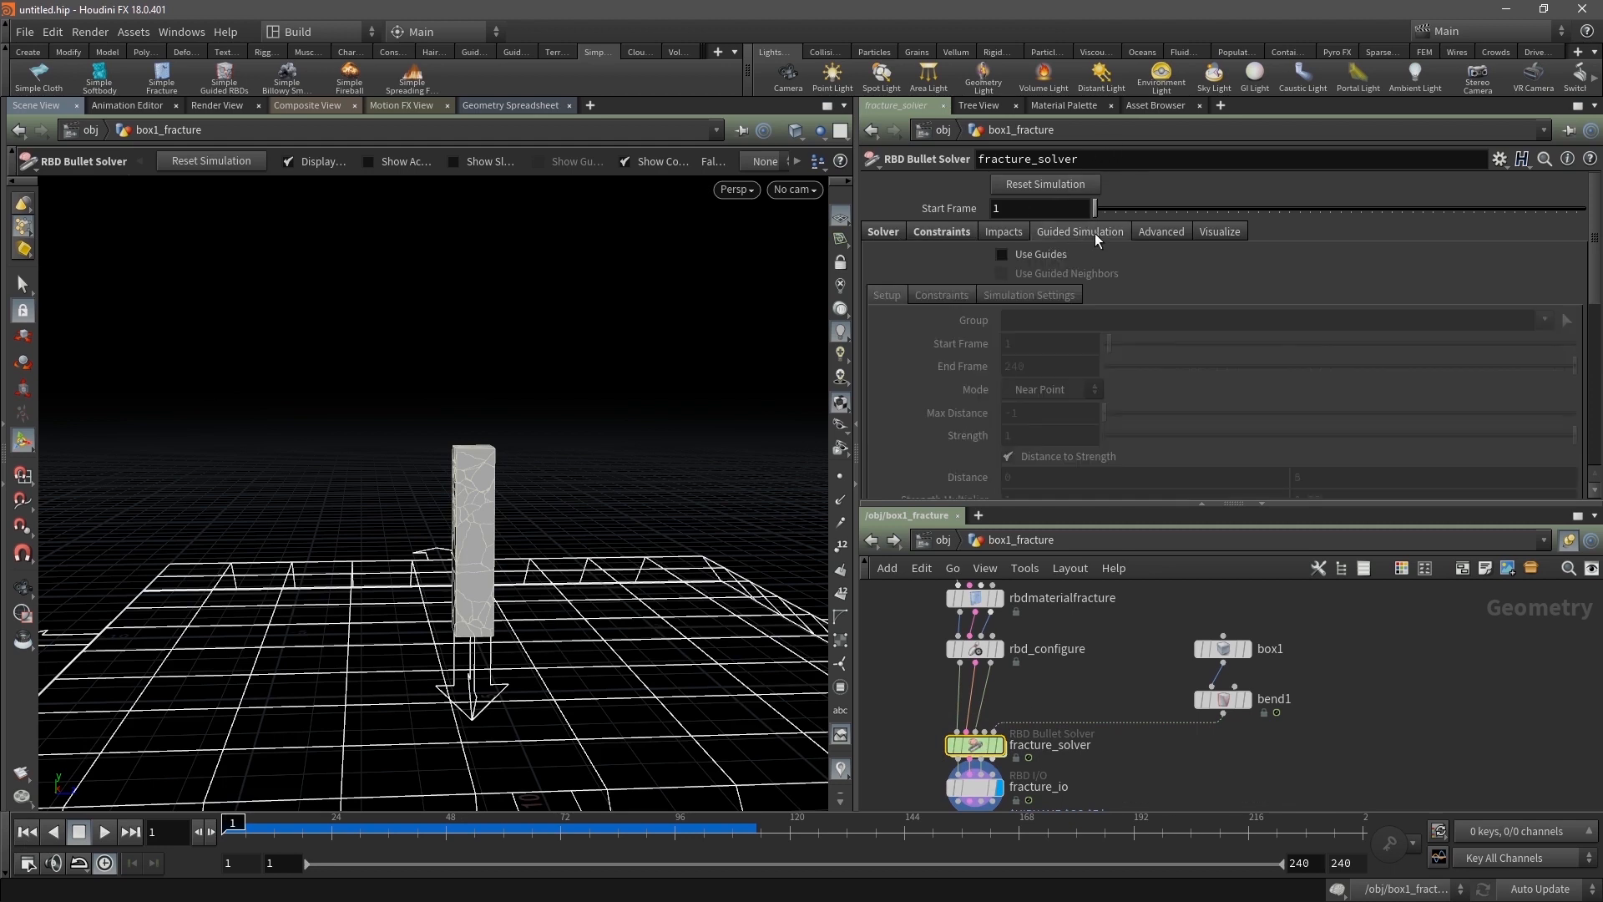
pyautogui.click(1002, 253)
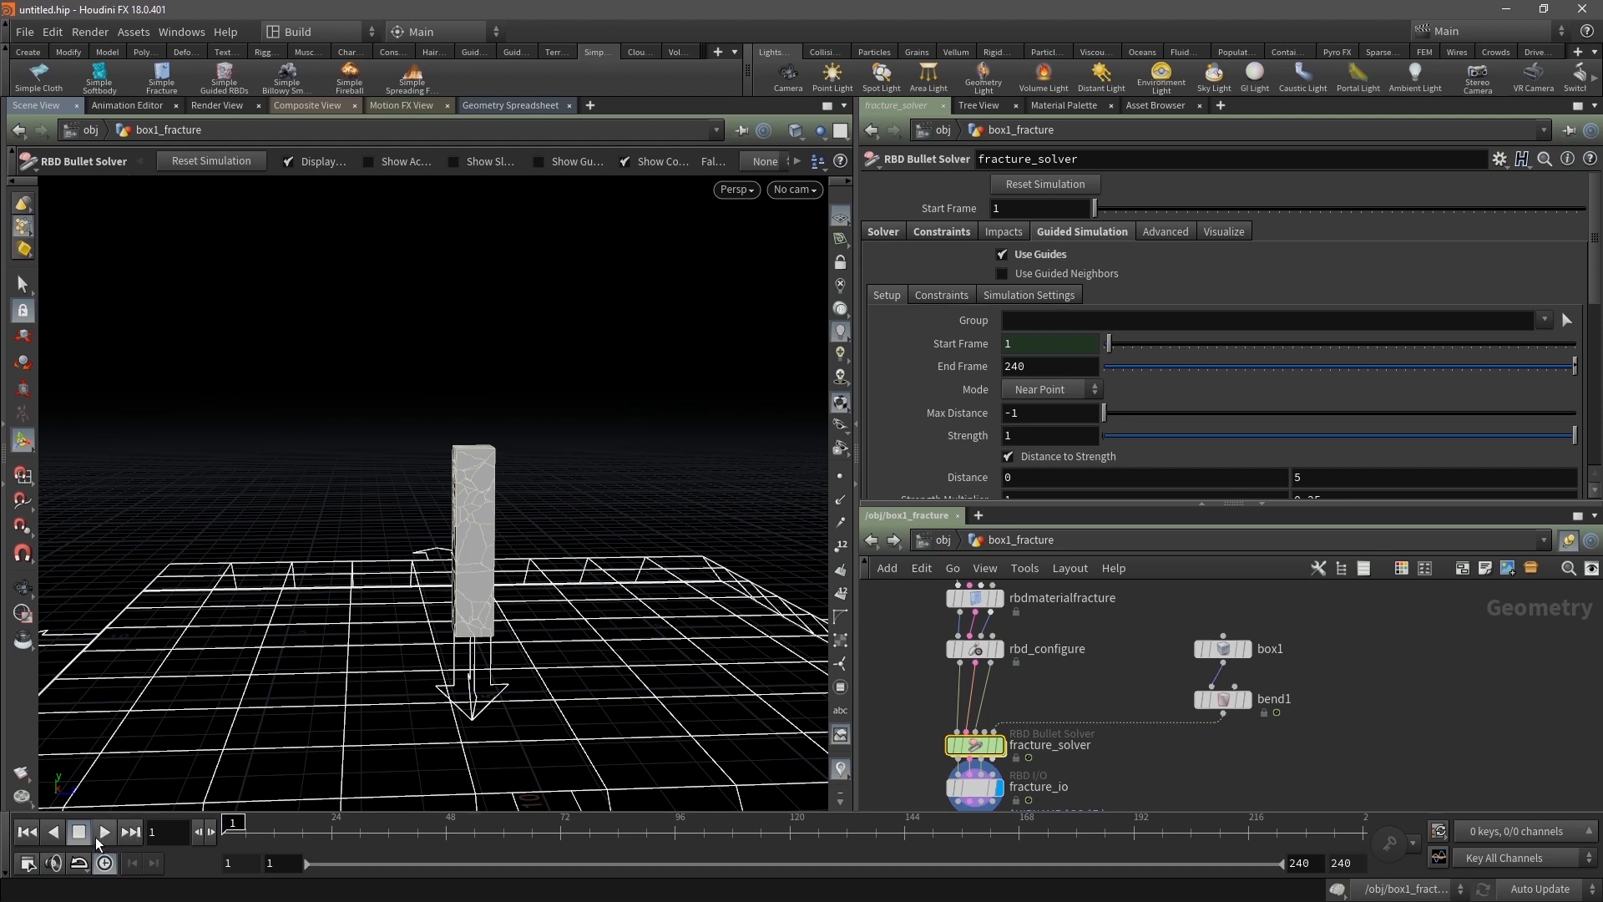
# Play the guided simulation through fracture_io, examine the falling column from different angles, and return to frame 1
pyautogui.click(950, 795)
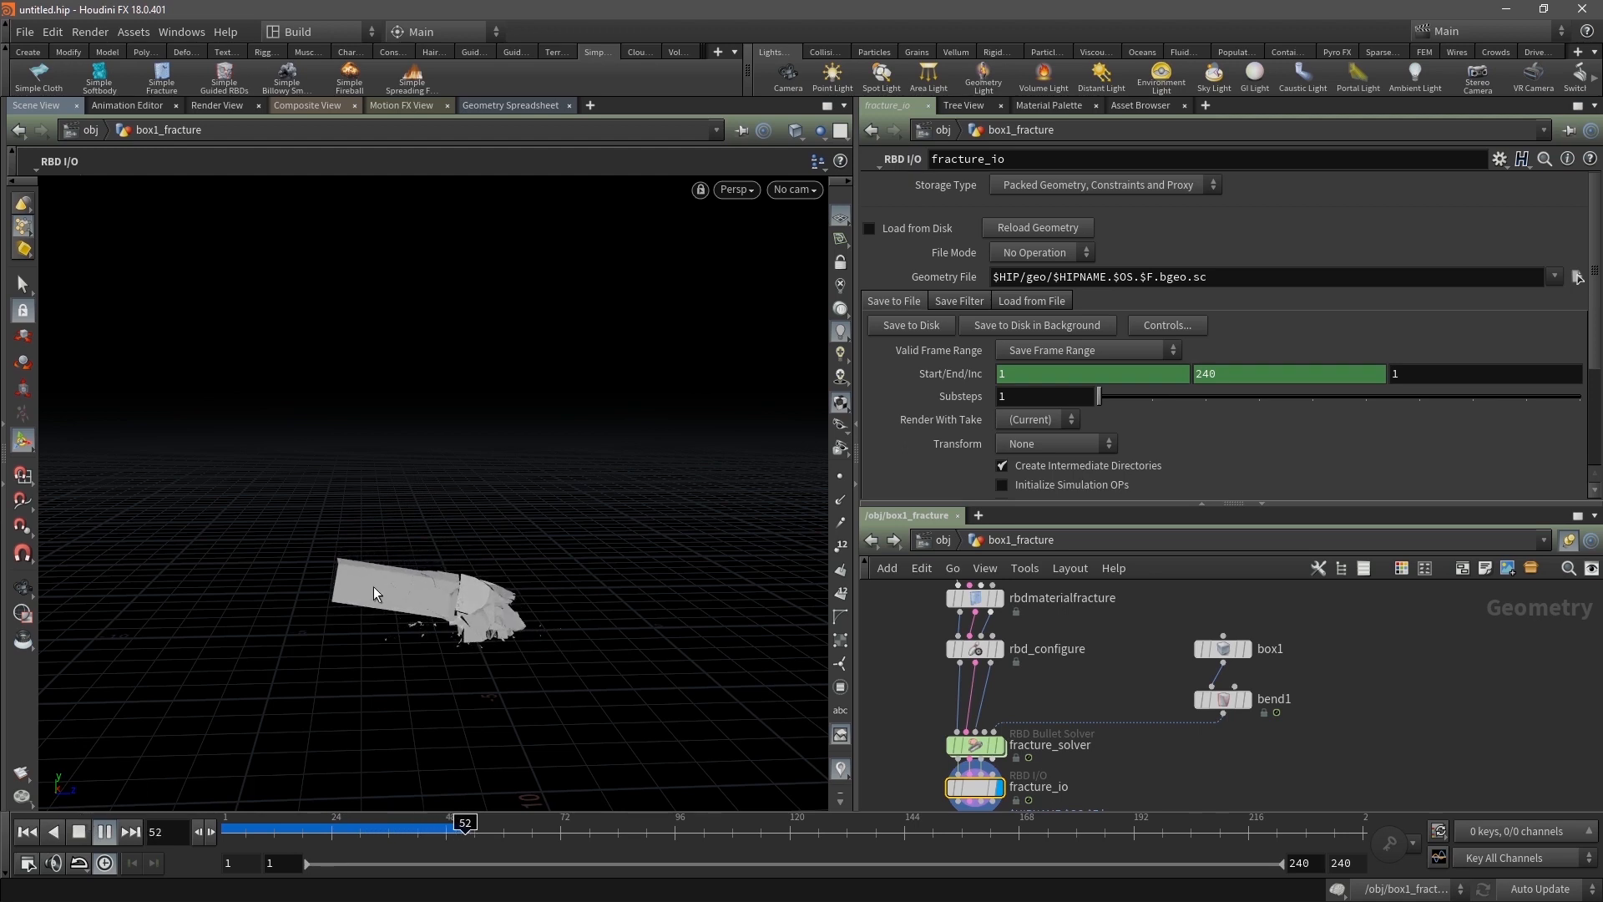
pyautogui.press('Escape')
pyautogui.moveTo(429, 564); pyautogui.dragTo(558, 569, button='right')
pyautogui.moveTo(558, 569); pyautogui.dragTo(379, 641)
pyautogui.moveTo(329, 624); pyautogui.dragTo(415, 605, button='middle')
pyautogui.moveTo(415, 604)
pyautogui.mouseDown()
pyautogui.moveTo(398, 665)
pyautogui.moveTo(410, 622)
pyautogui.mouseUp()
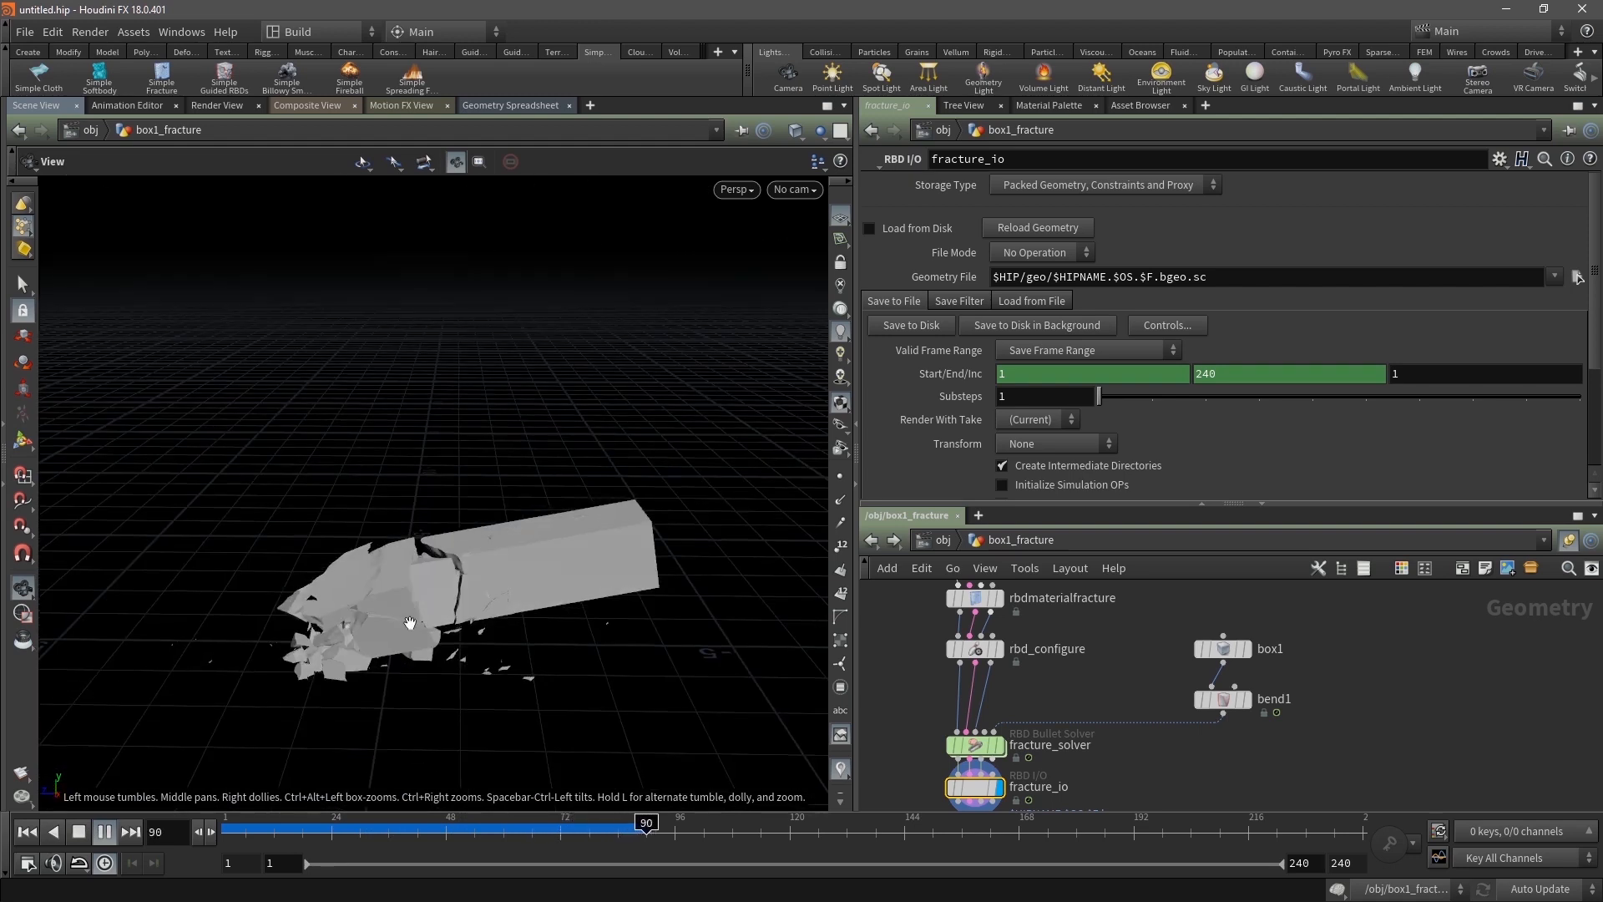
pyautogui.click(28, 833)
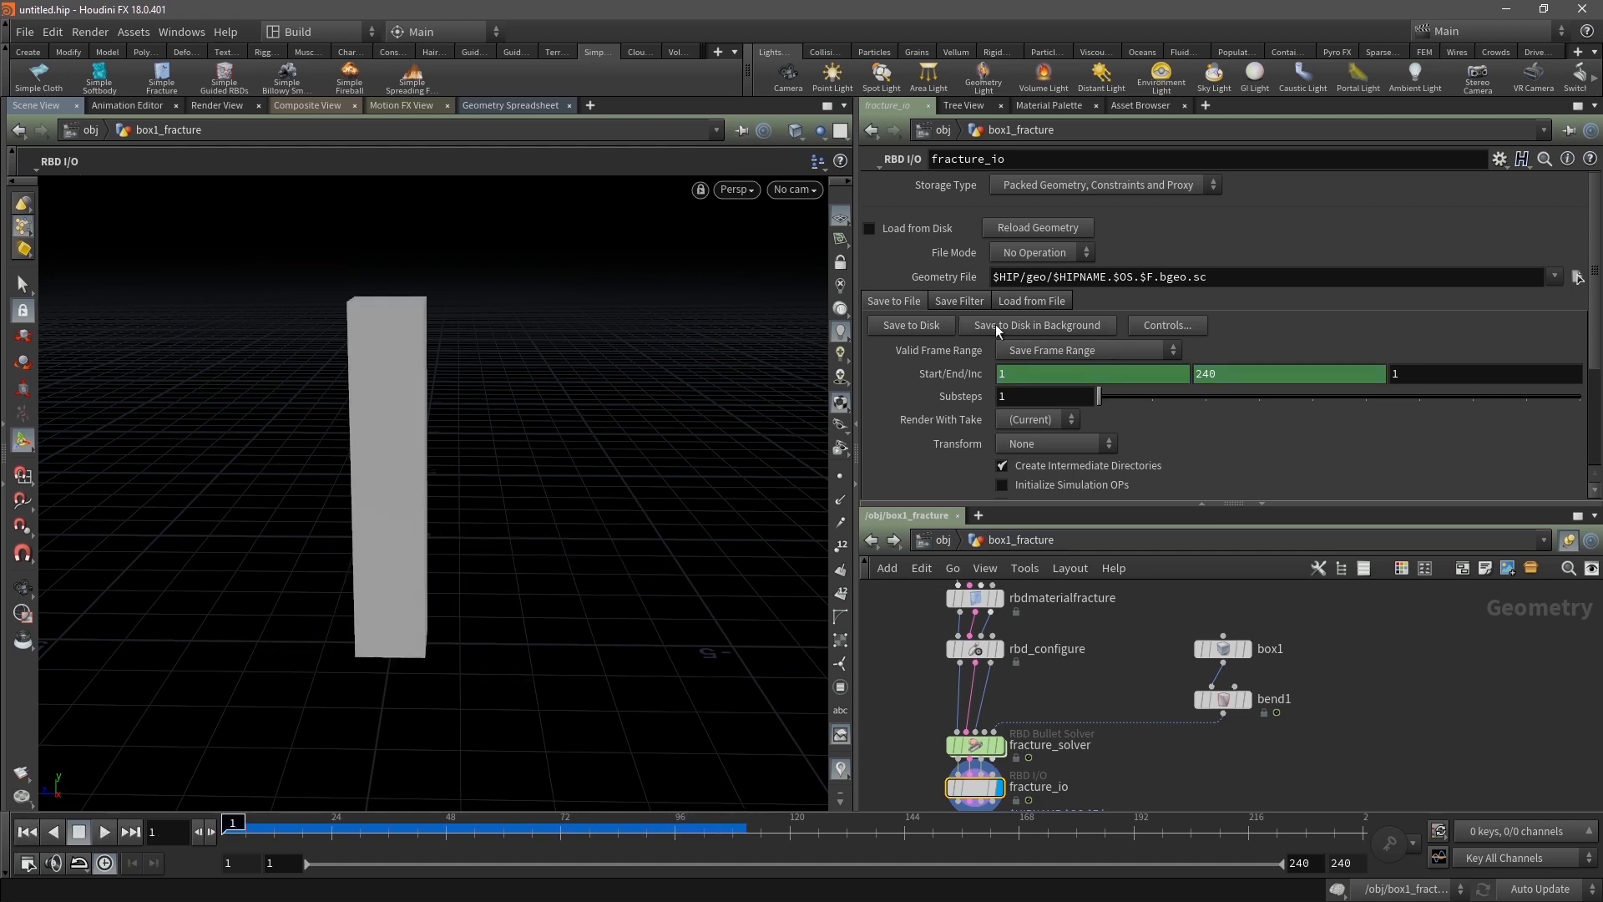
# Set fracture_solver's guide Strength to .5 and test the simulation, returning to frame 1
pyautogui.click(1049, 744)
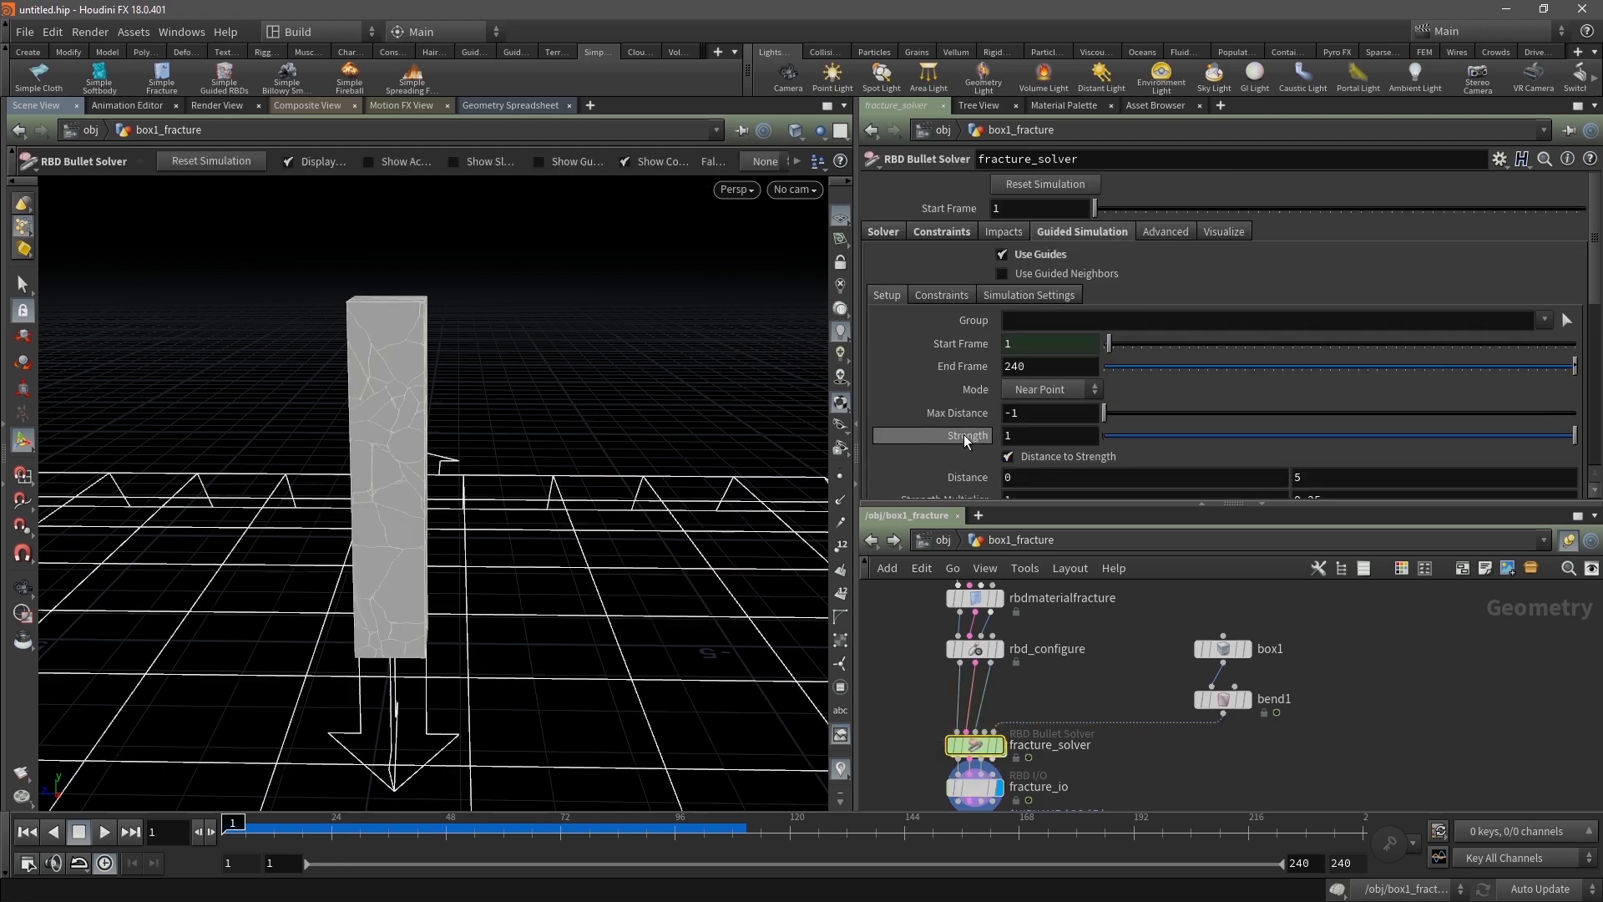
pyautogui.scroll(-1, 963, 434)
pyautogui.doubleClick(1063, 409)
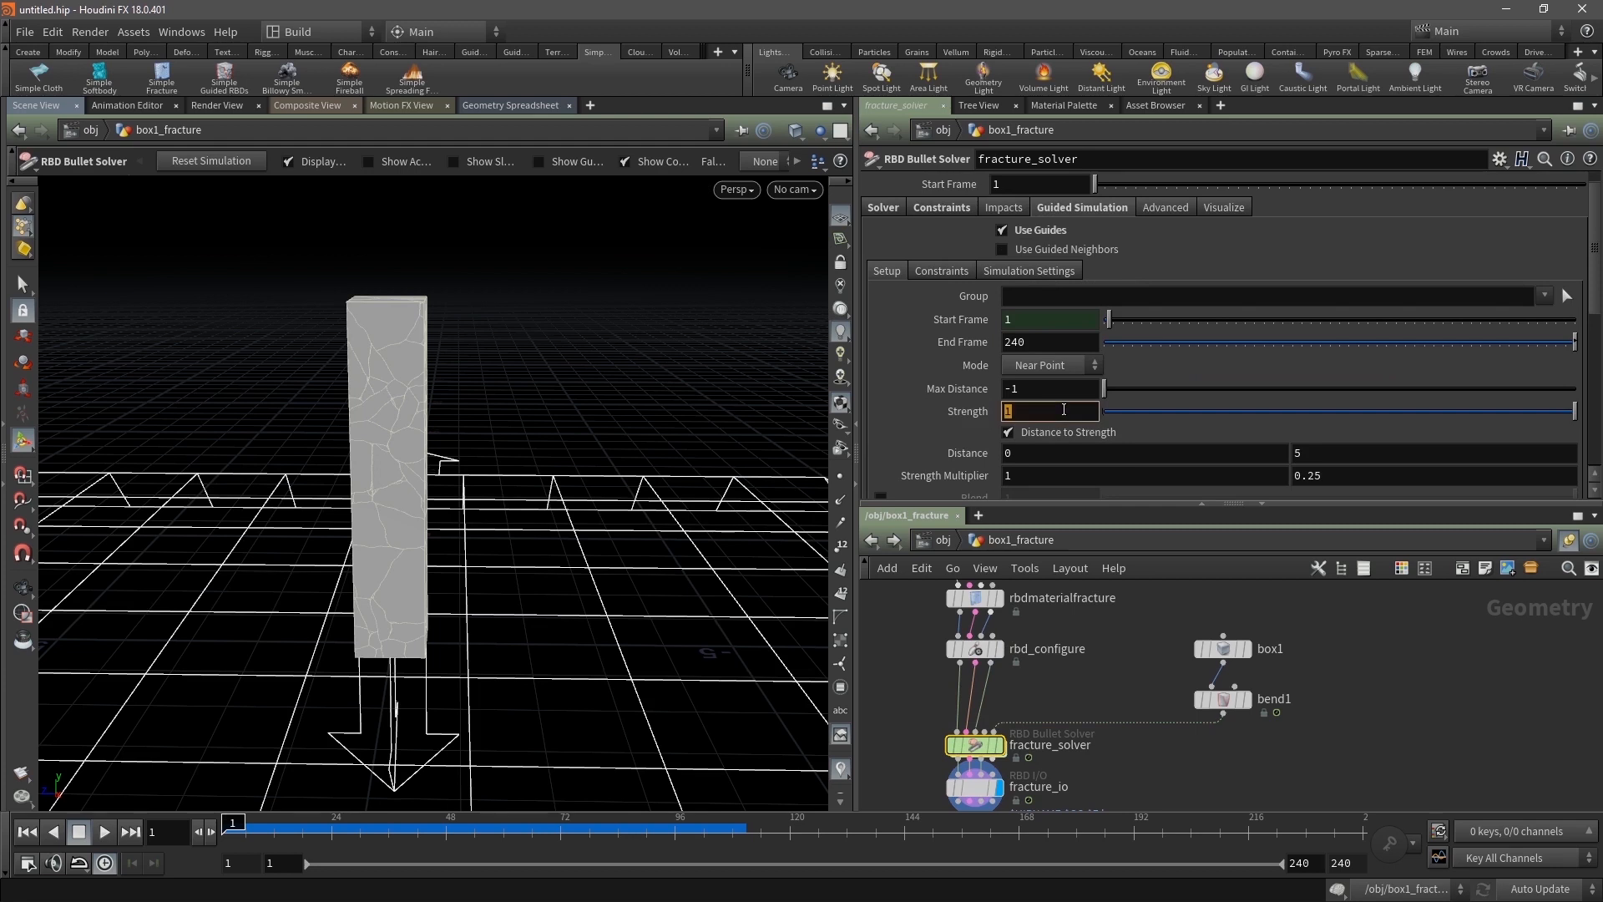
pyautogui.press('Return')
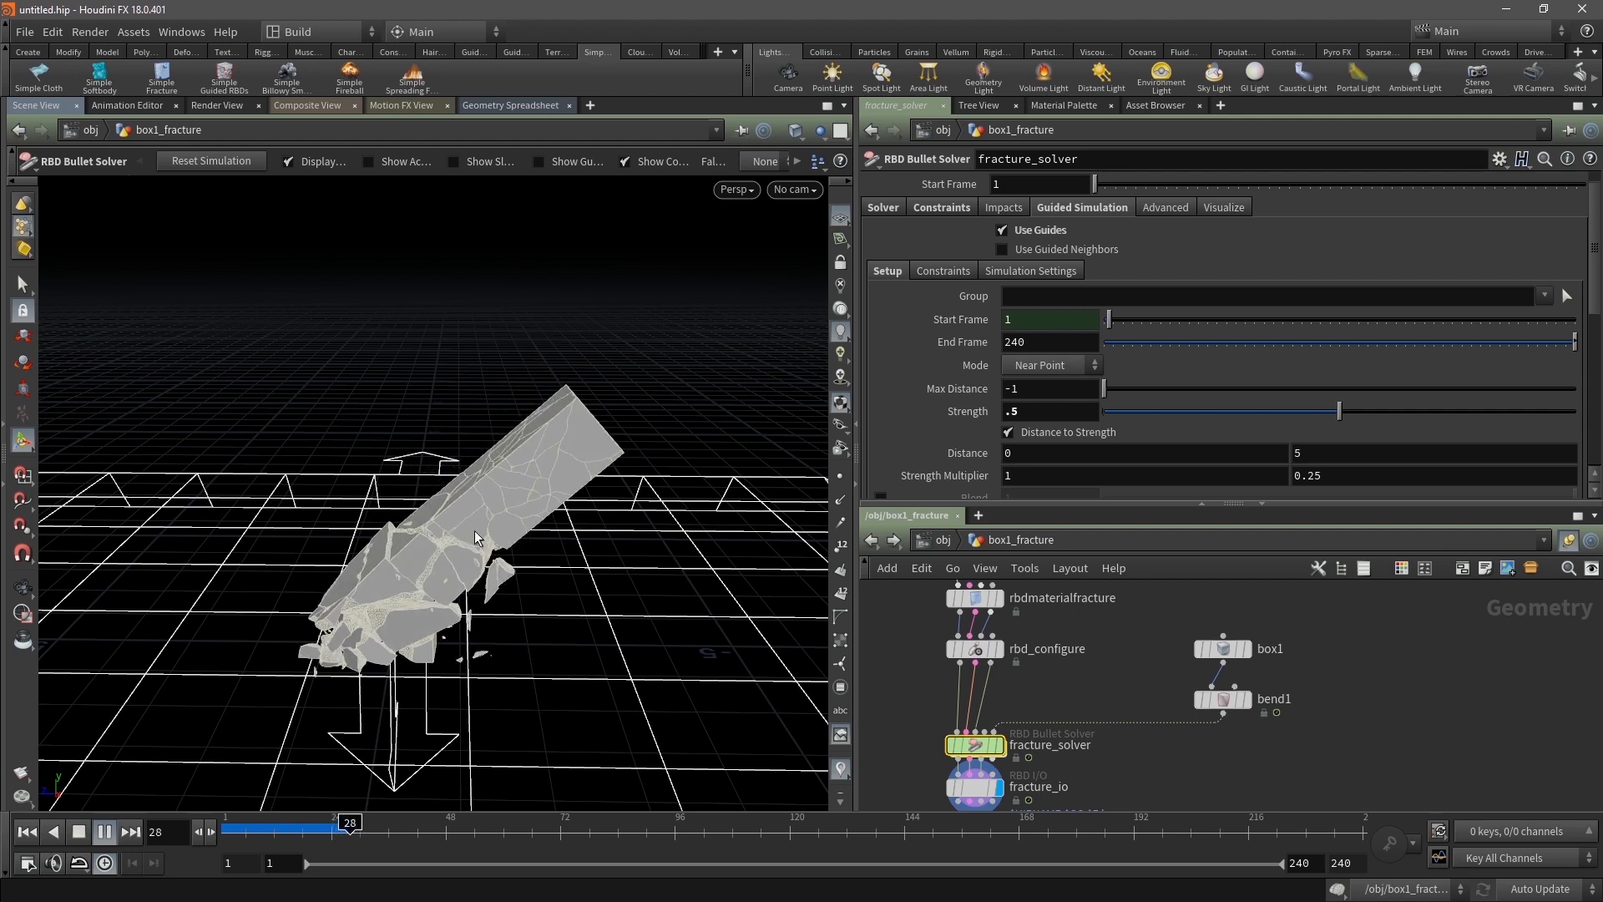
pyautogui.click(26, 832)
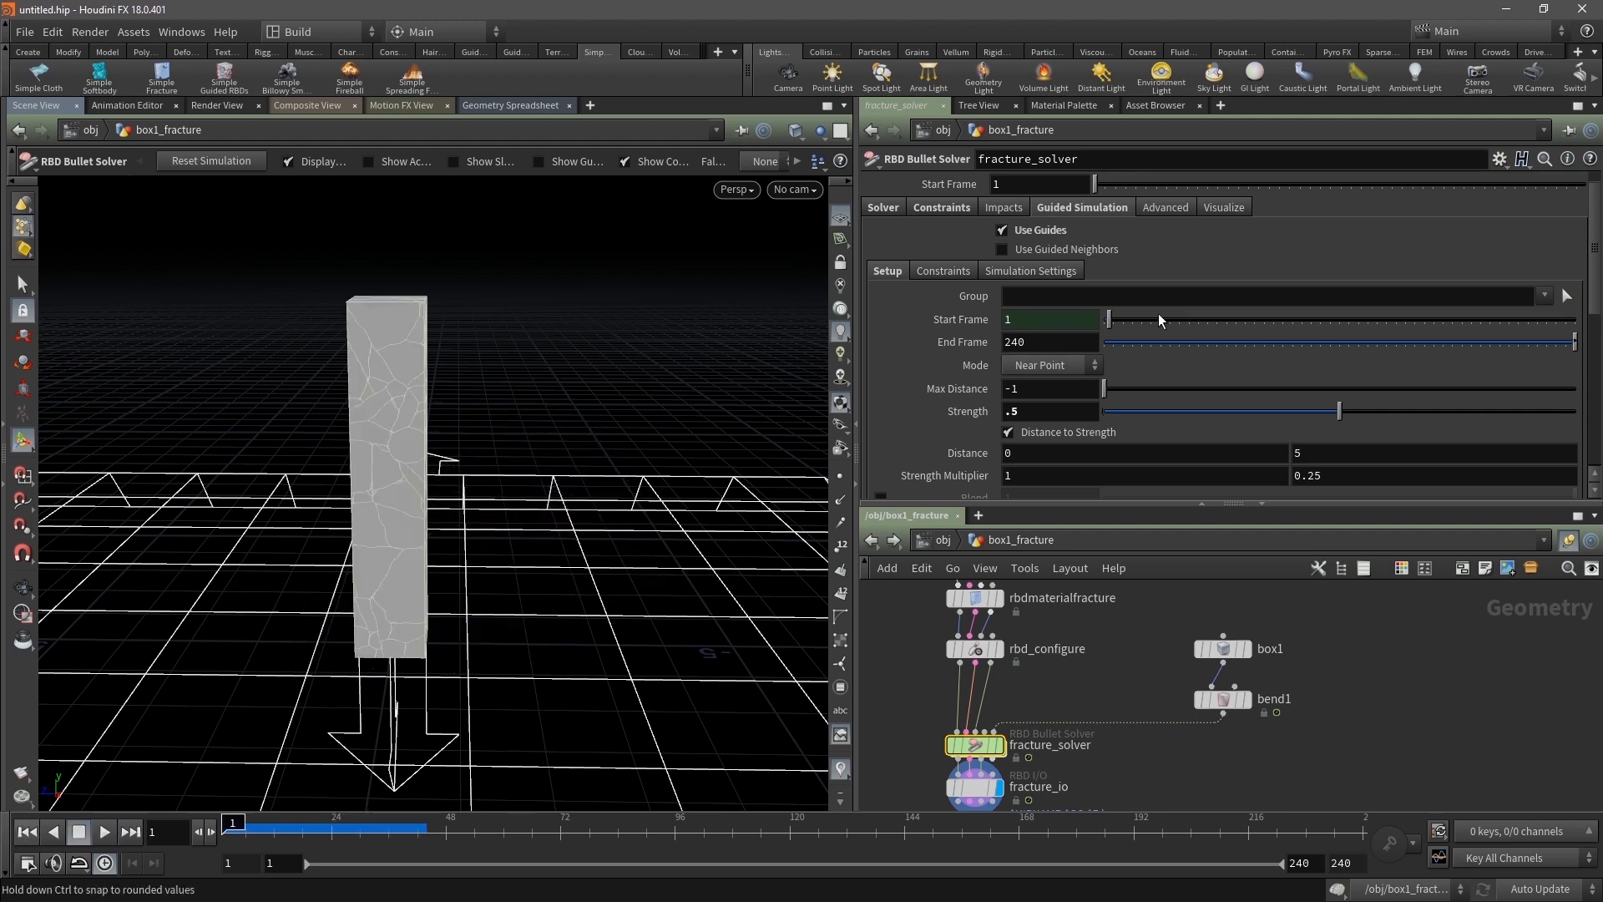
# Set the guide Max Distance to .5 and test the simulation, returning to frame 1
pyautogui.scroll(-1, 1159, 315)
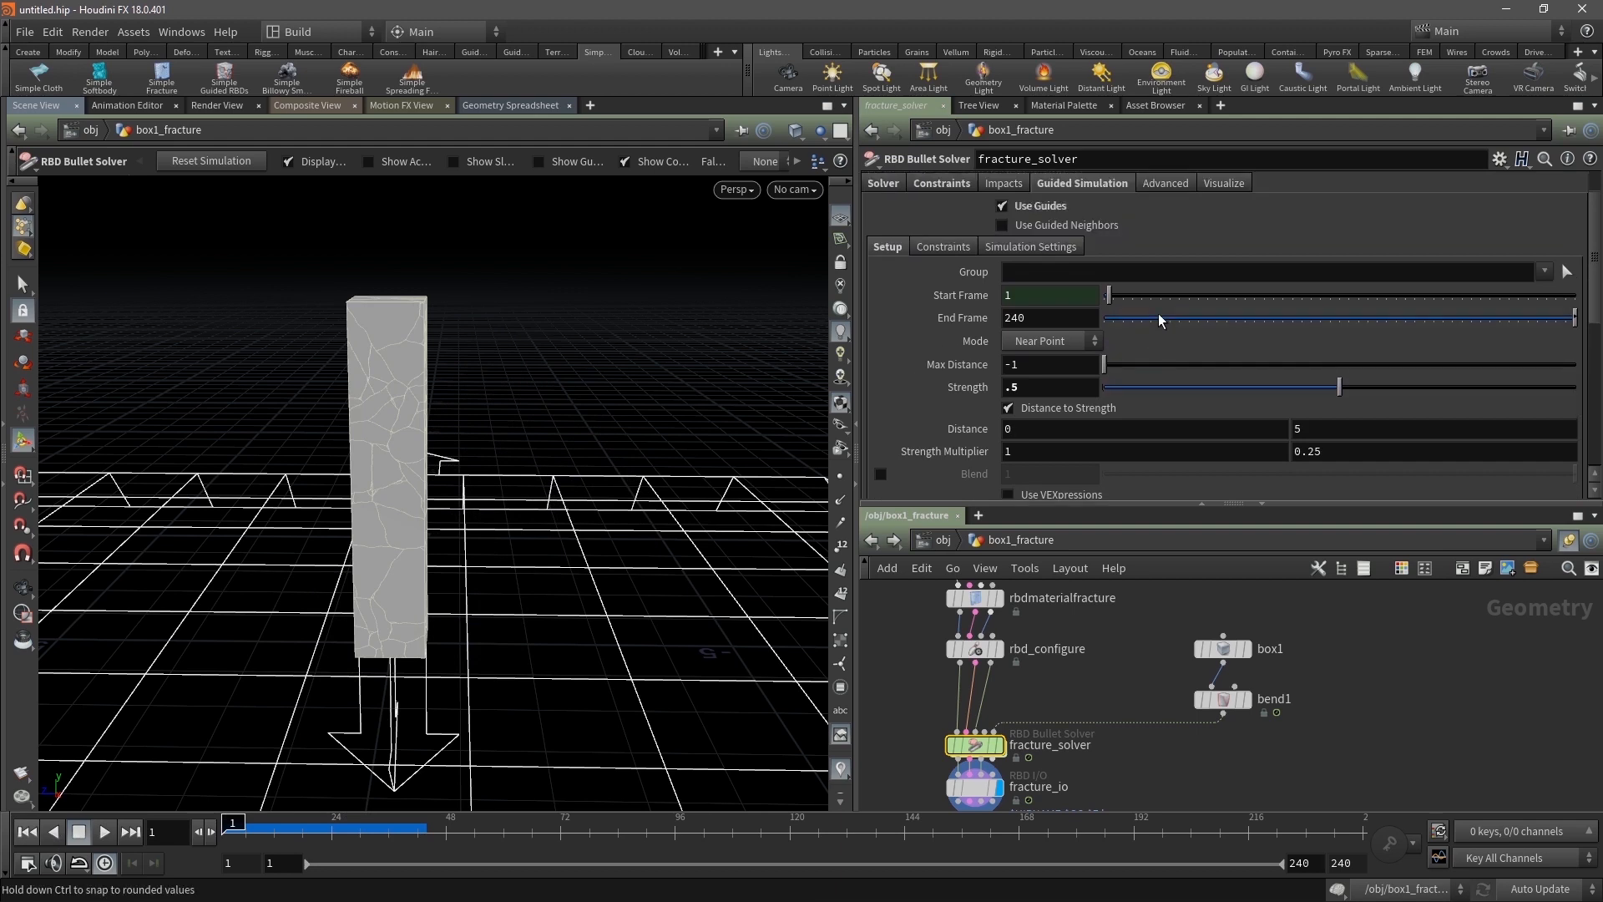
pyautogui.scroll(1, 1158, 320)
pyautogui.scroll(-1, 1158, 318)
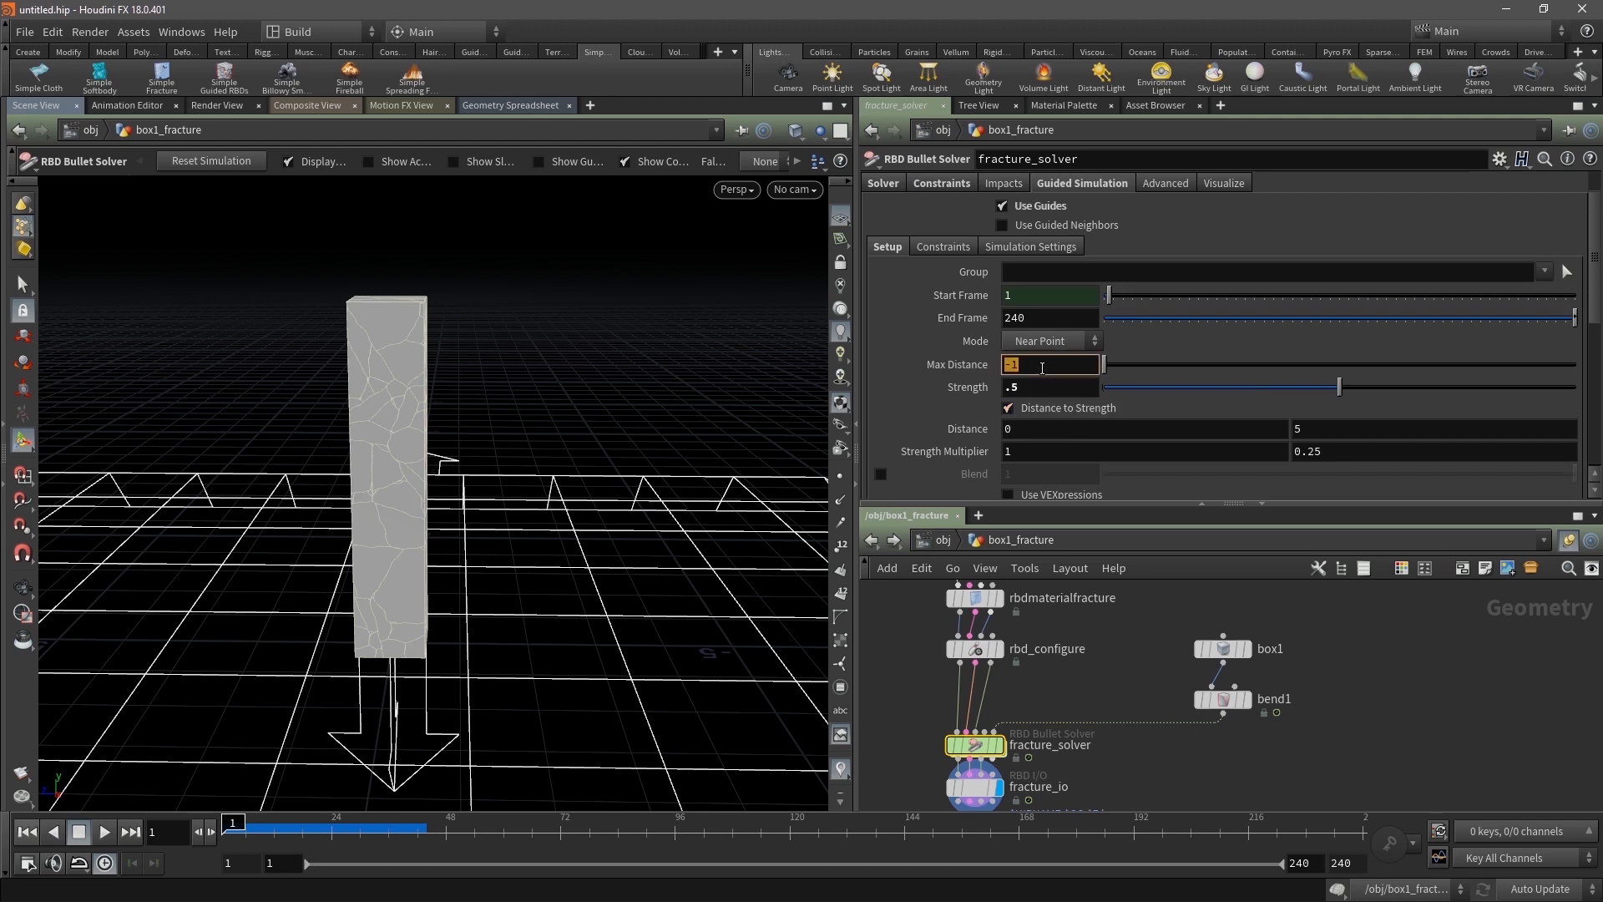
pyautogui.press('Return')
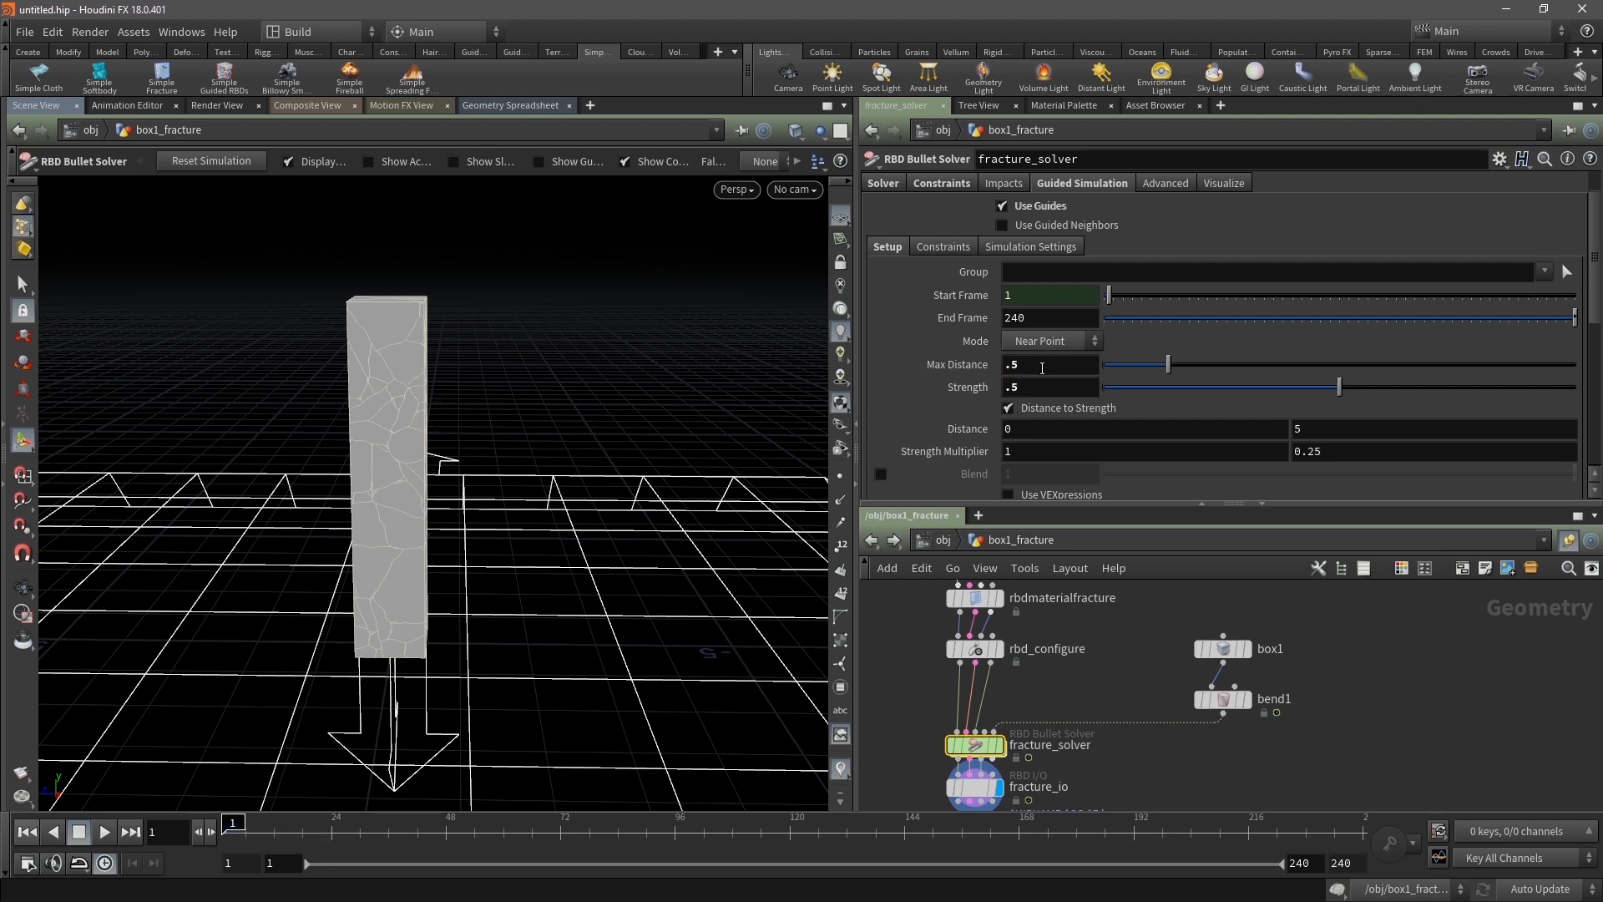
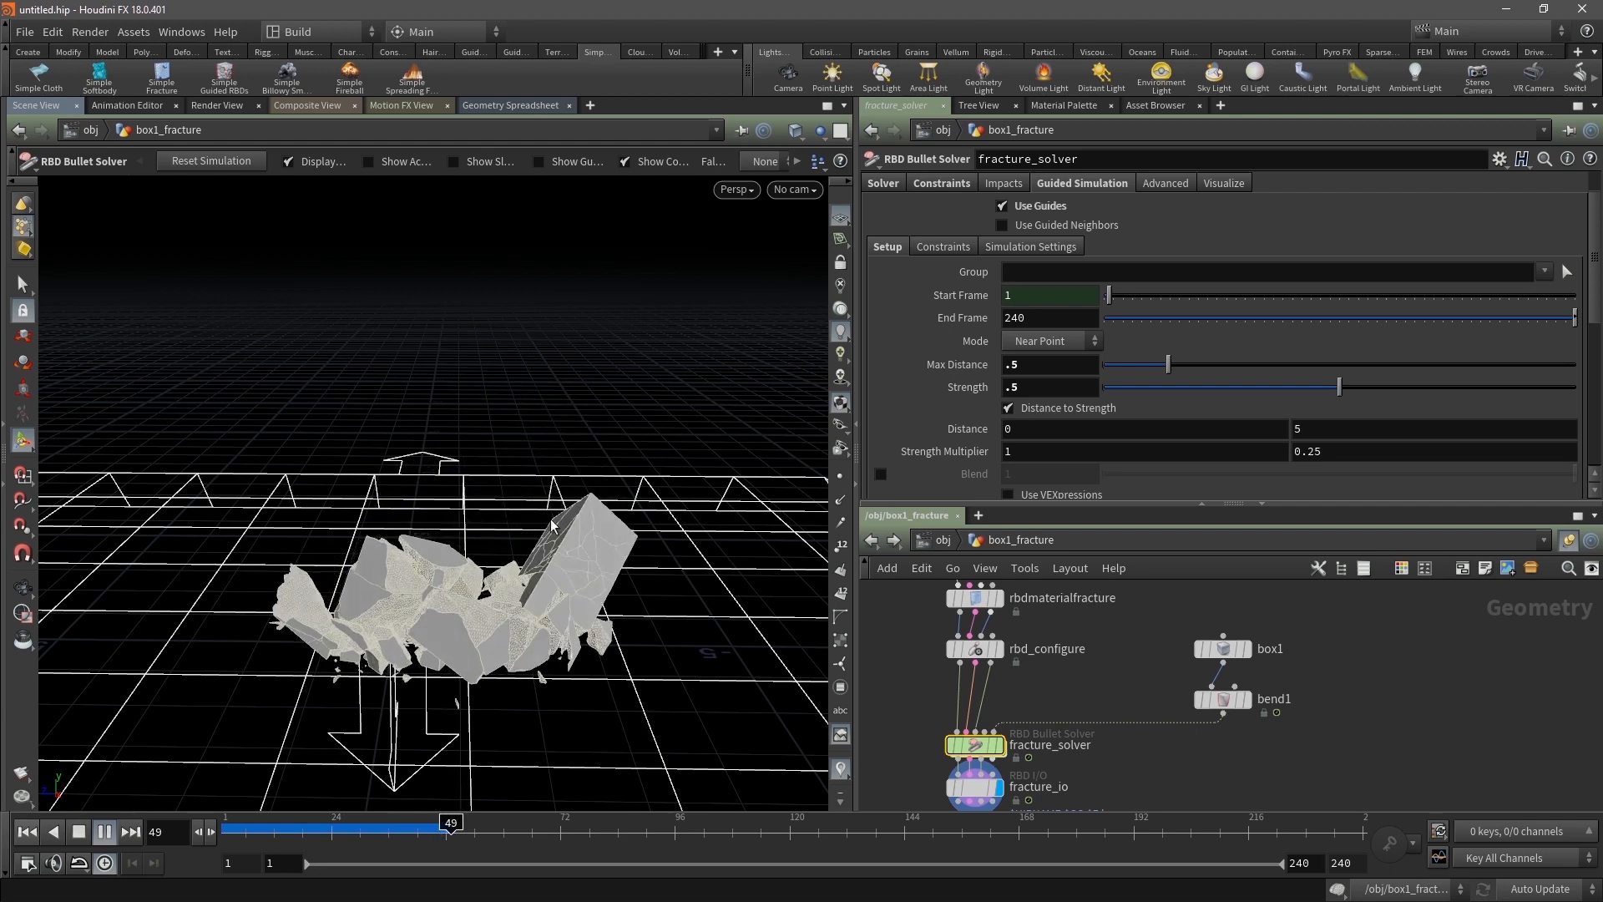
pyautogui.hotkey('ctrl', 'Up')
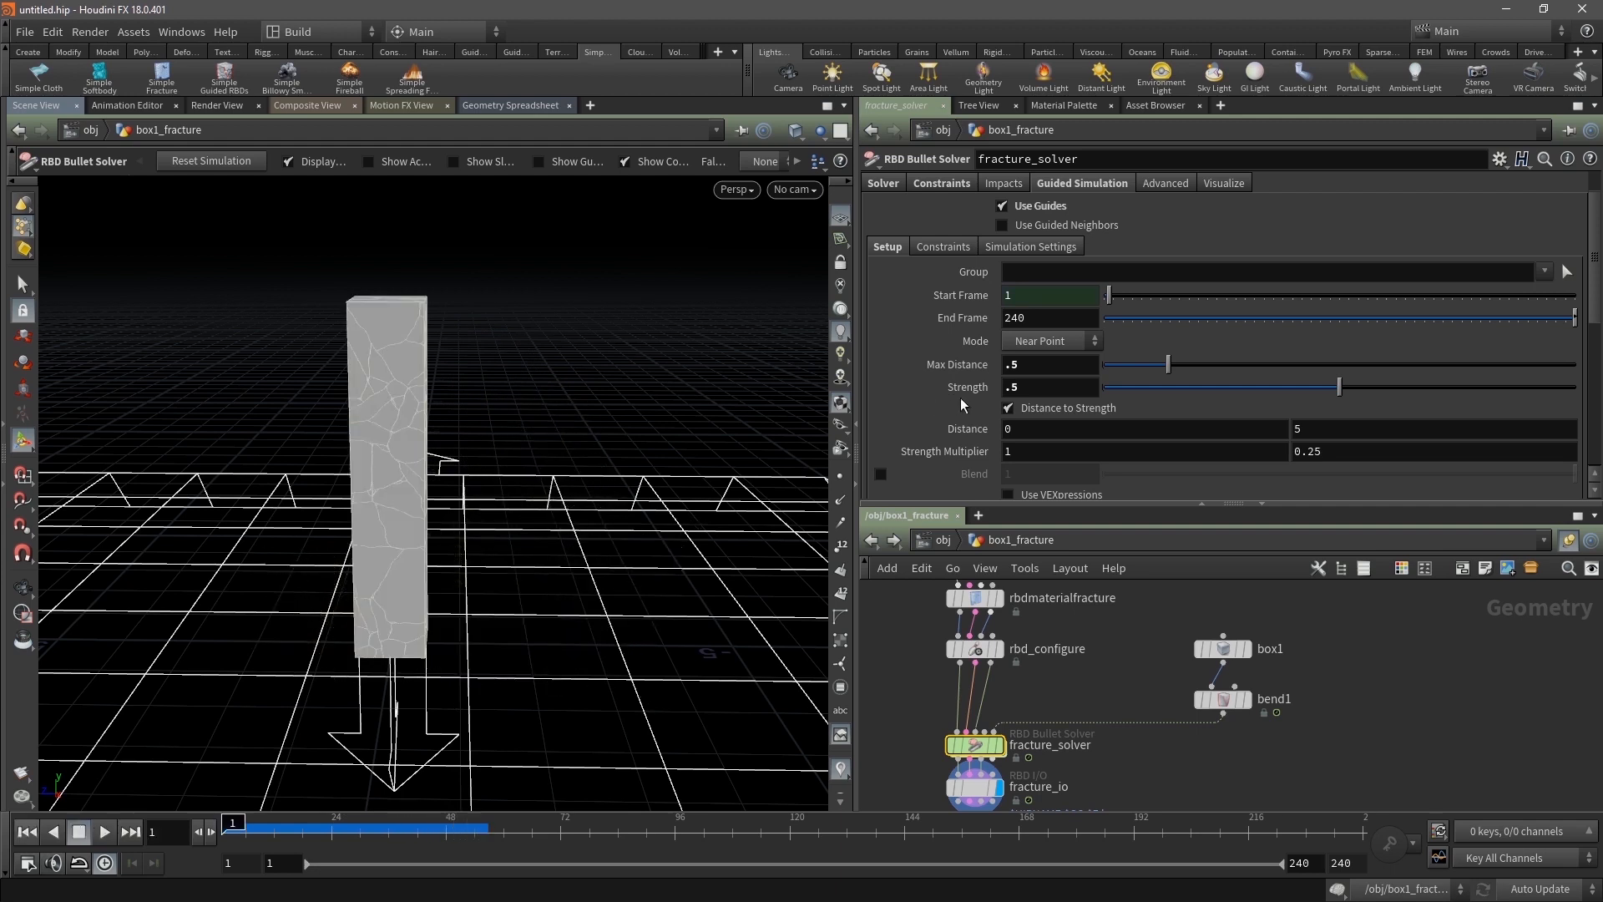
# Set fracture_solver's guide Strength to 1 and its Glue constraint Strength to .001
pyautogui.write('1')
pyautogui.press('Return')
pyautogui.moveTo(1122, 630); pyautogui.dragTo(1135, 808, button='middle')
pyautogui.moveTo(1048, 714); pyautogui.dragTo(1292, 676, button='middle')
pyautogui.moveTo(1071, 608); pyautogui.dragTo(923, 566, button='middle')
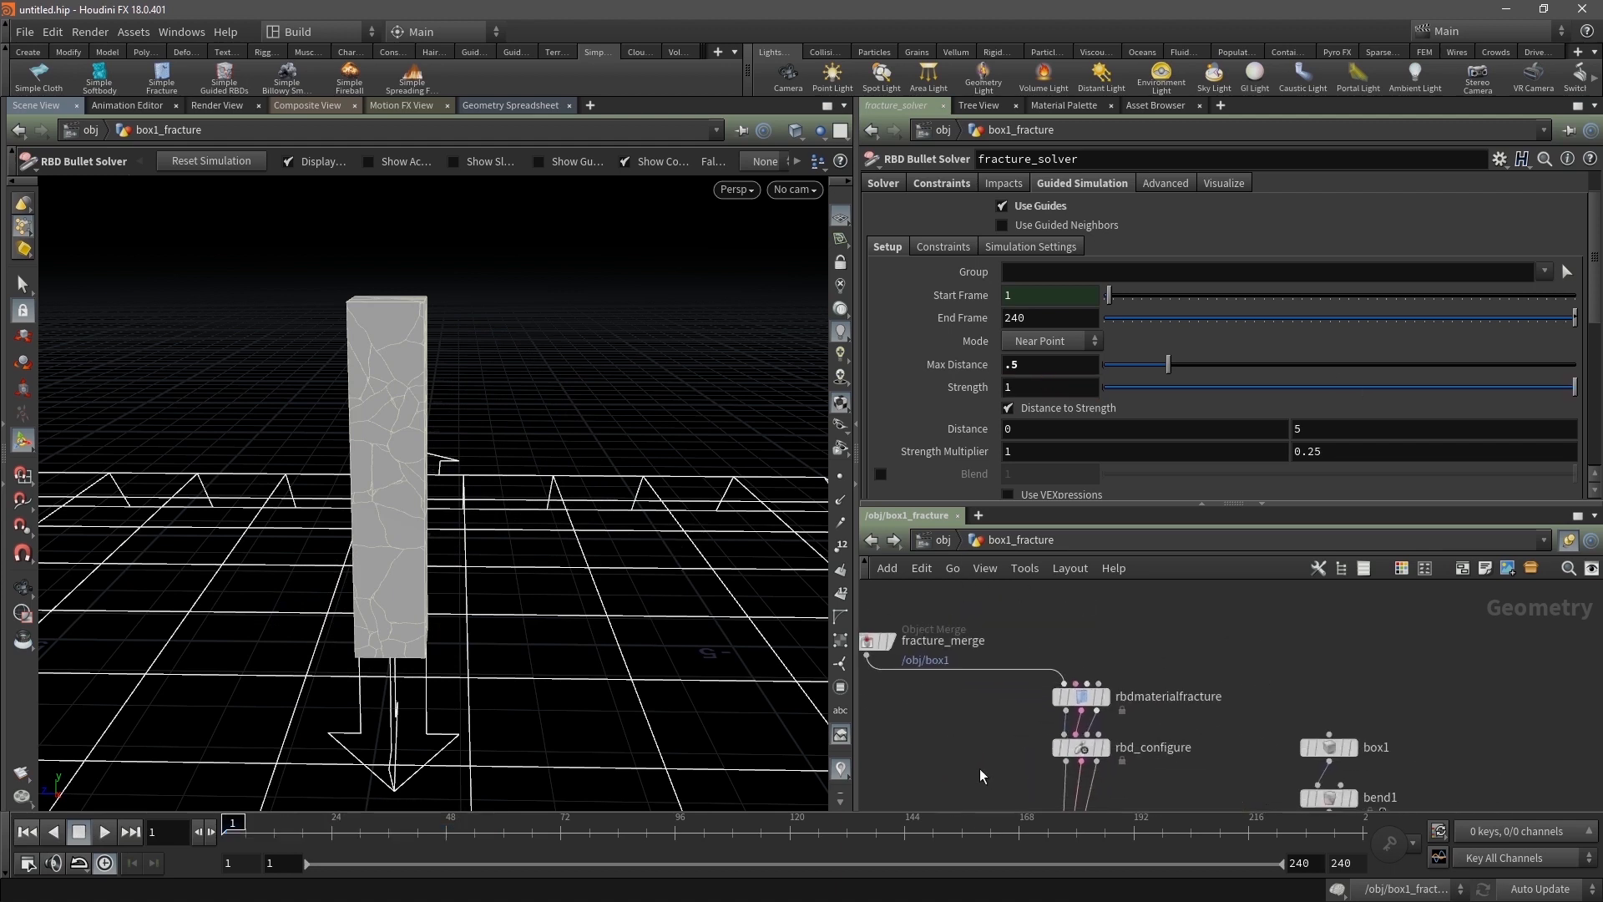
pyautogui.moveTo(980, 778); pyautogui.dragTo(932, 589, button='middle')
pyautogui.click(931, 184)
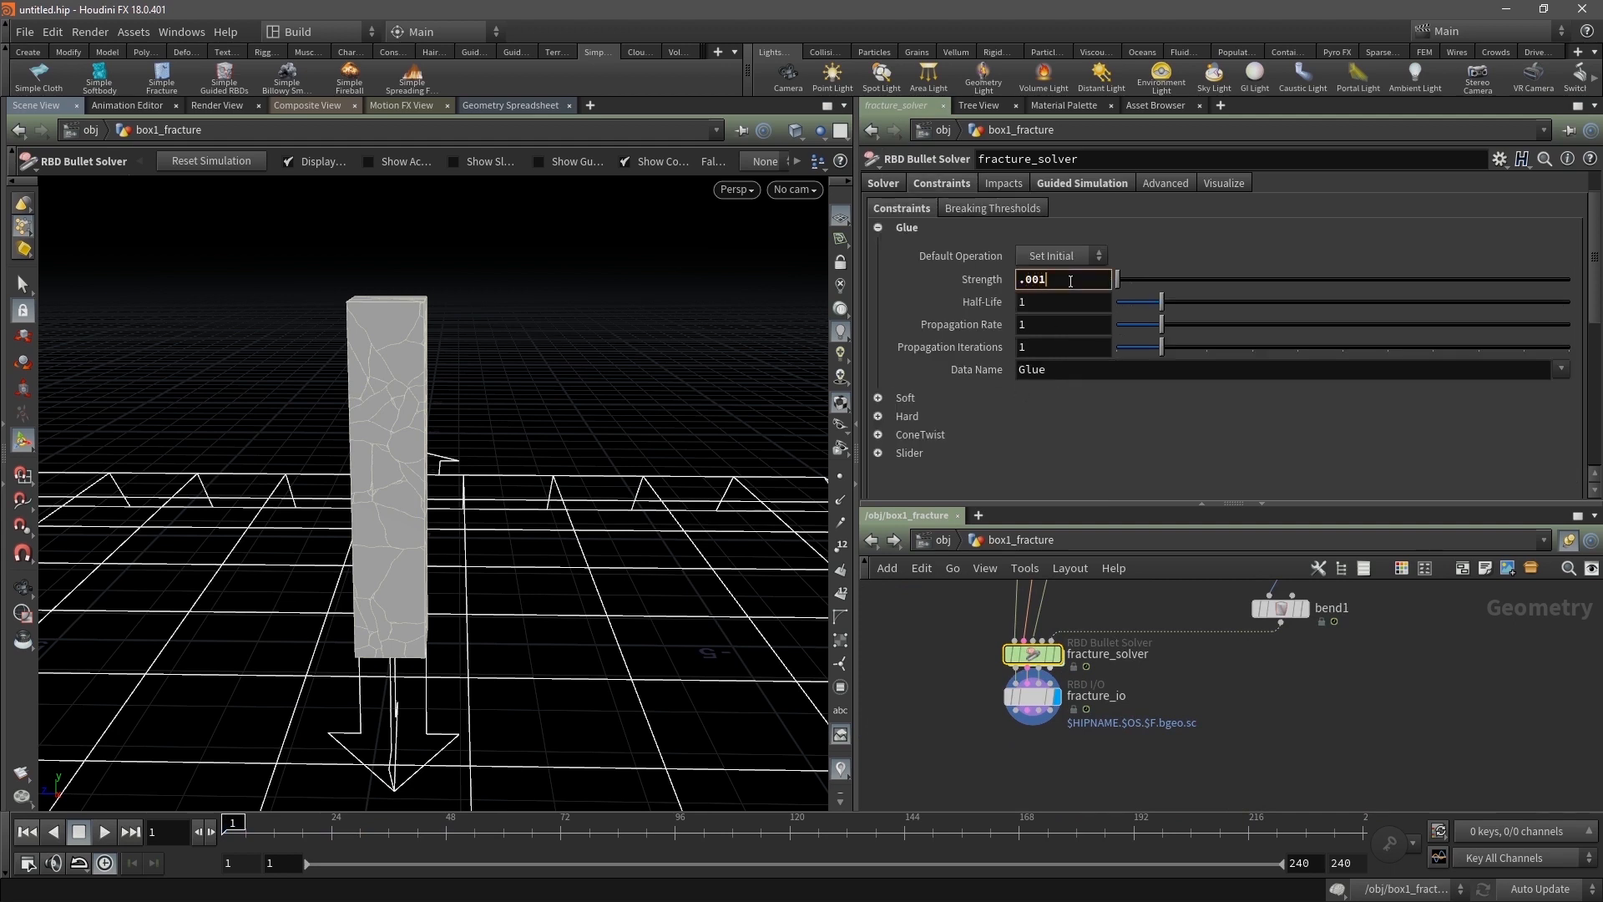
# Set the guide Max Distance to .75 and play the simulation, viewing the column from another angle
pyautogui.click(104, 832)
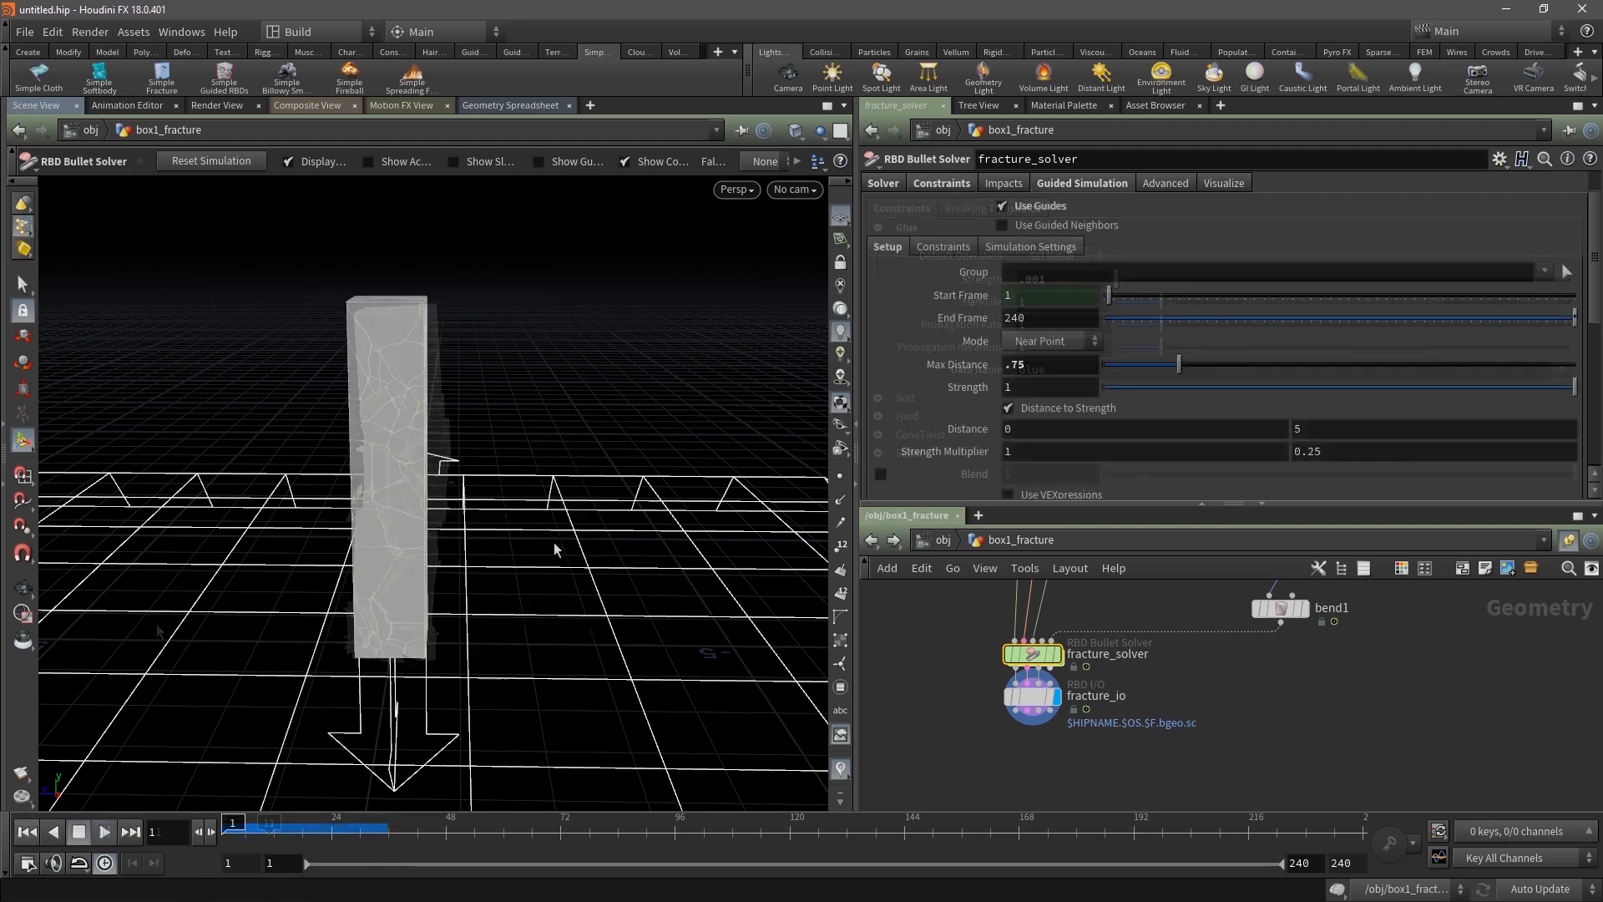
pyautogui.press('Escape')
pyautogui.moveTo(553, 542); pyautogui.dragTo(419, 526)
pyautogui.moveTo(419, 526); pyautogui.dragTo(283, 515, button='right')
pyautogui.moveTo(283, 515); pyautogui.dragTo(493, 533)
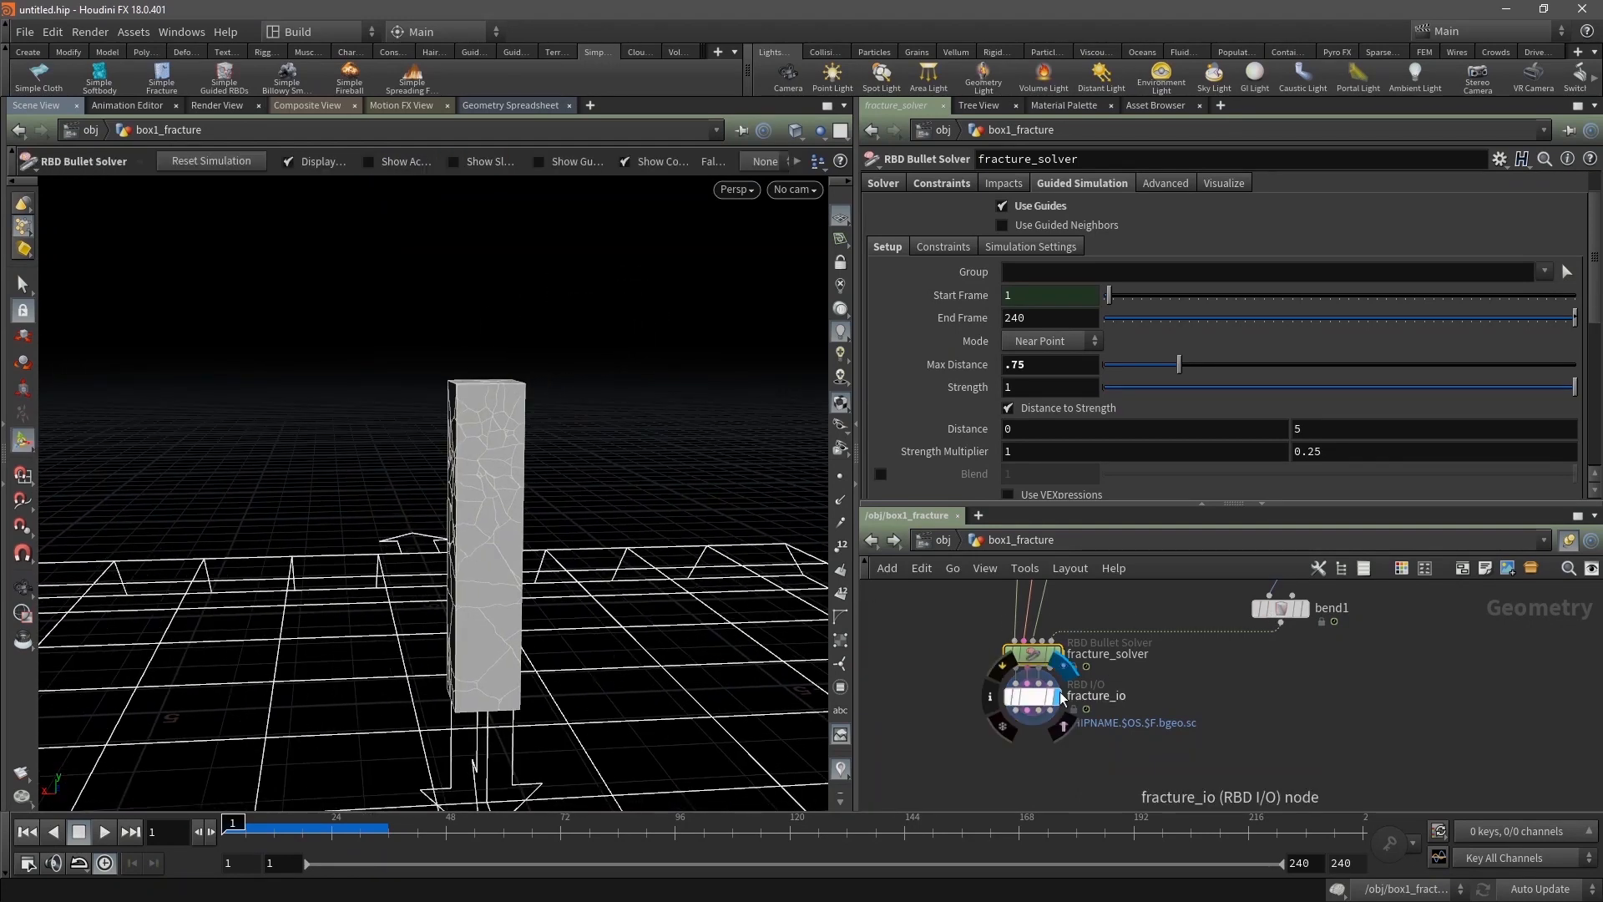
# Tidy the network by moving fracture_io farther below fracture_solver and shifting box1 and bend1 together closer to the fracture chain
pyautogui.moveTo(1032, 698); pyautogui.dragTo(1045, 754)
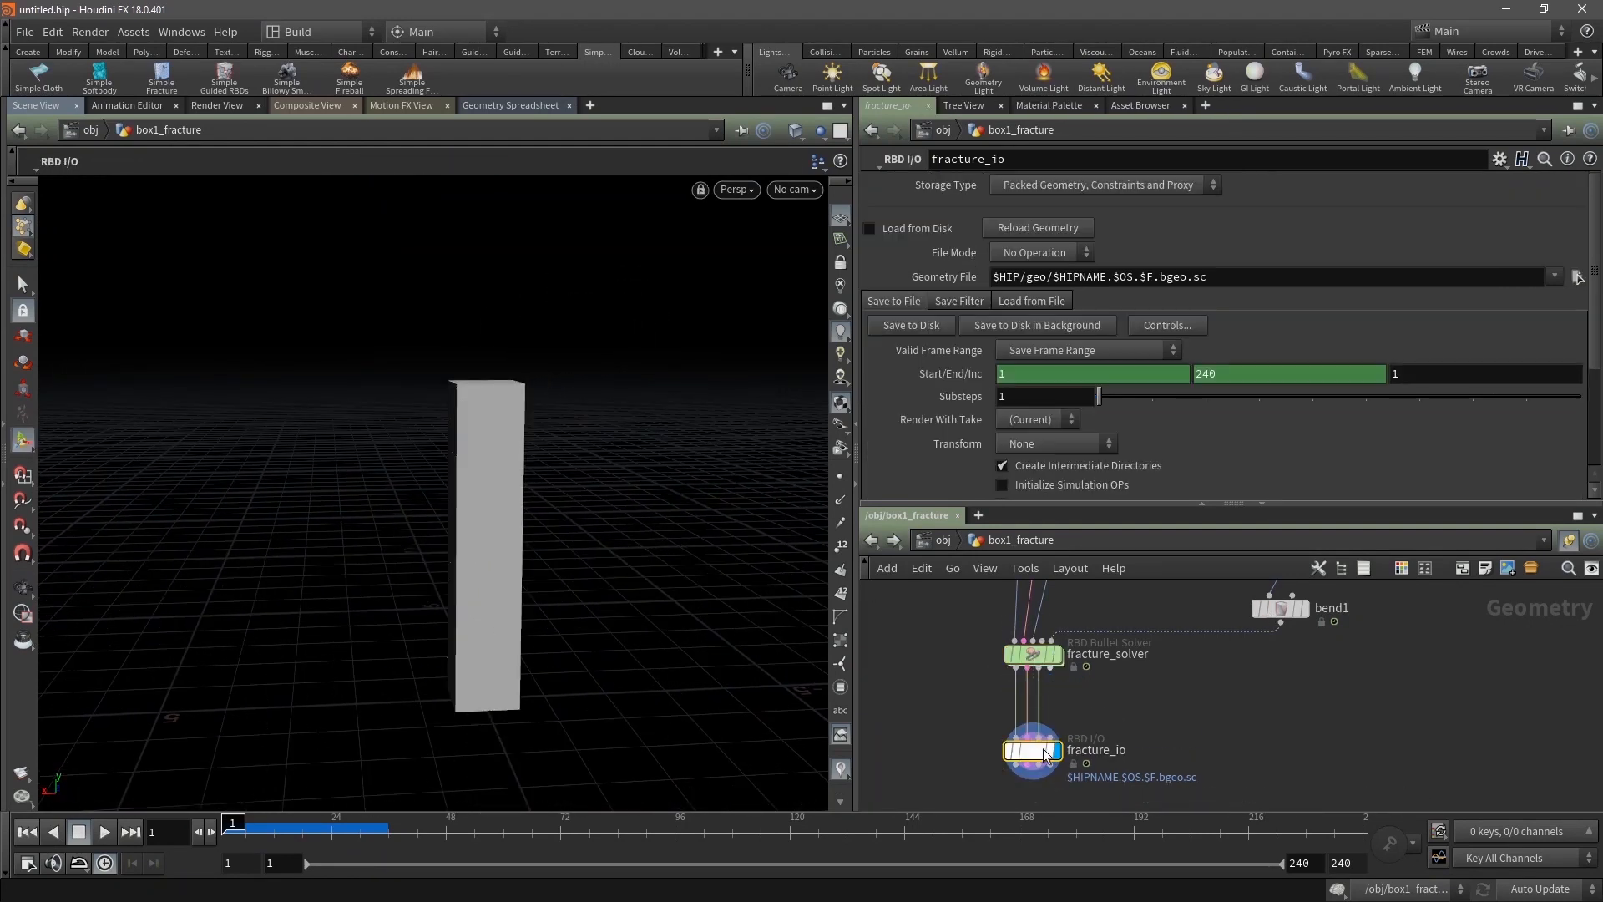
pyautogui.scroll(-4, 1210, 694)
pyautogui.click(1194, 700)
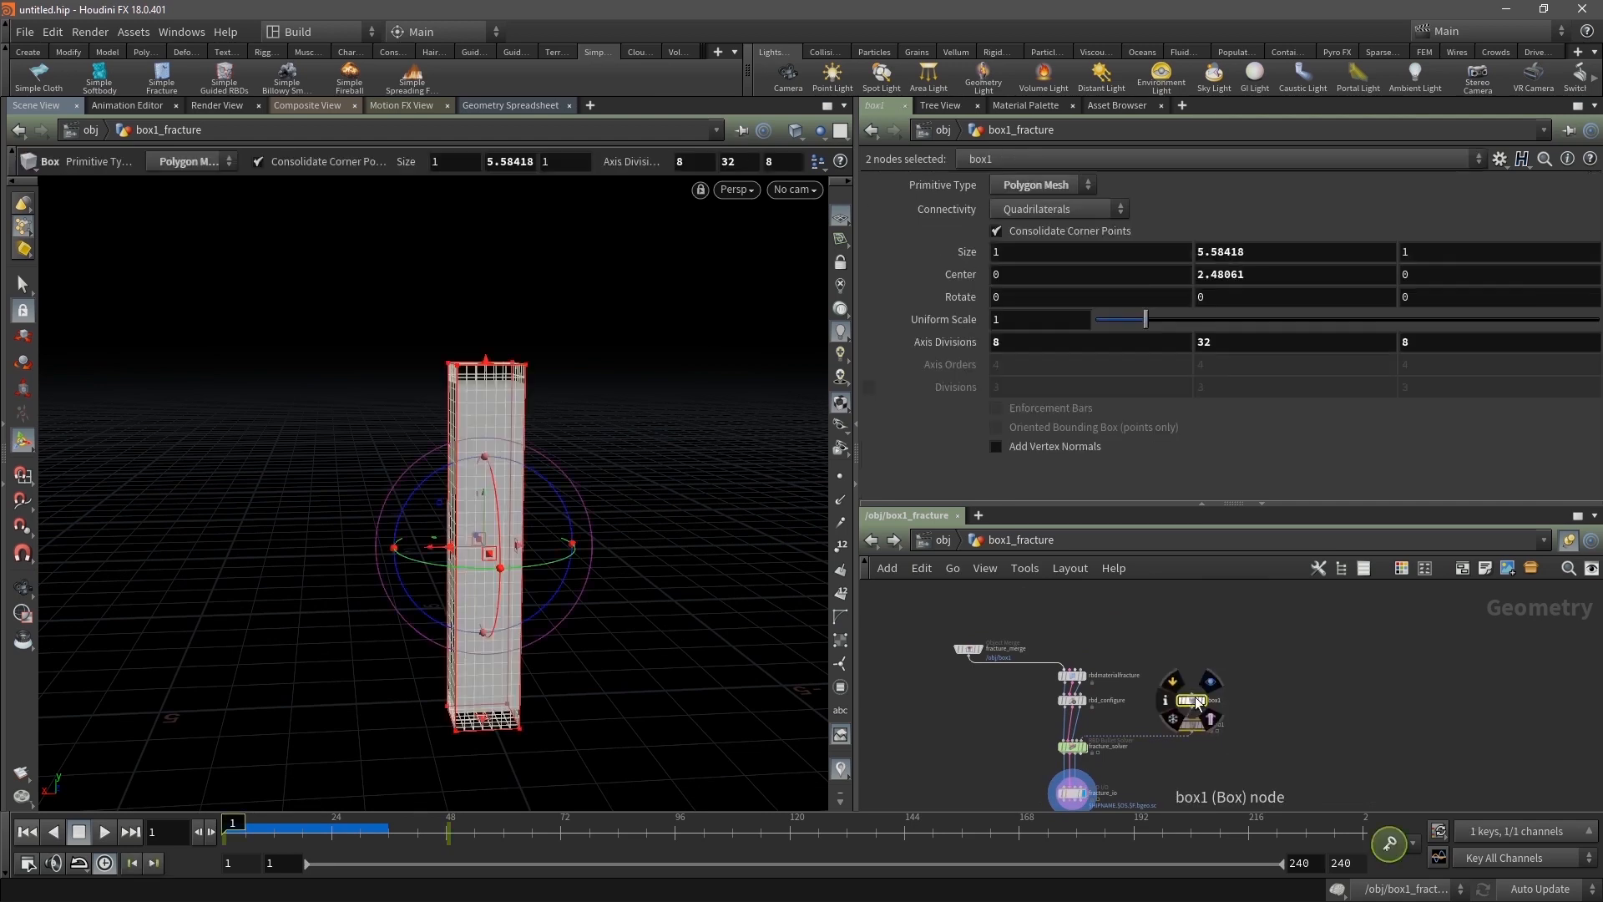
pyautogui.moveTo(1196, 702); pyautogui.dragTo(1171, 698)
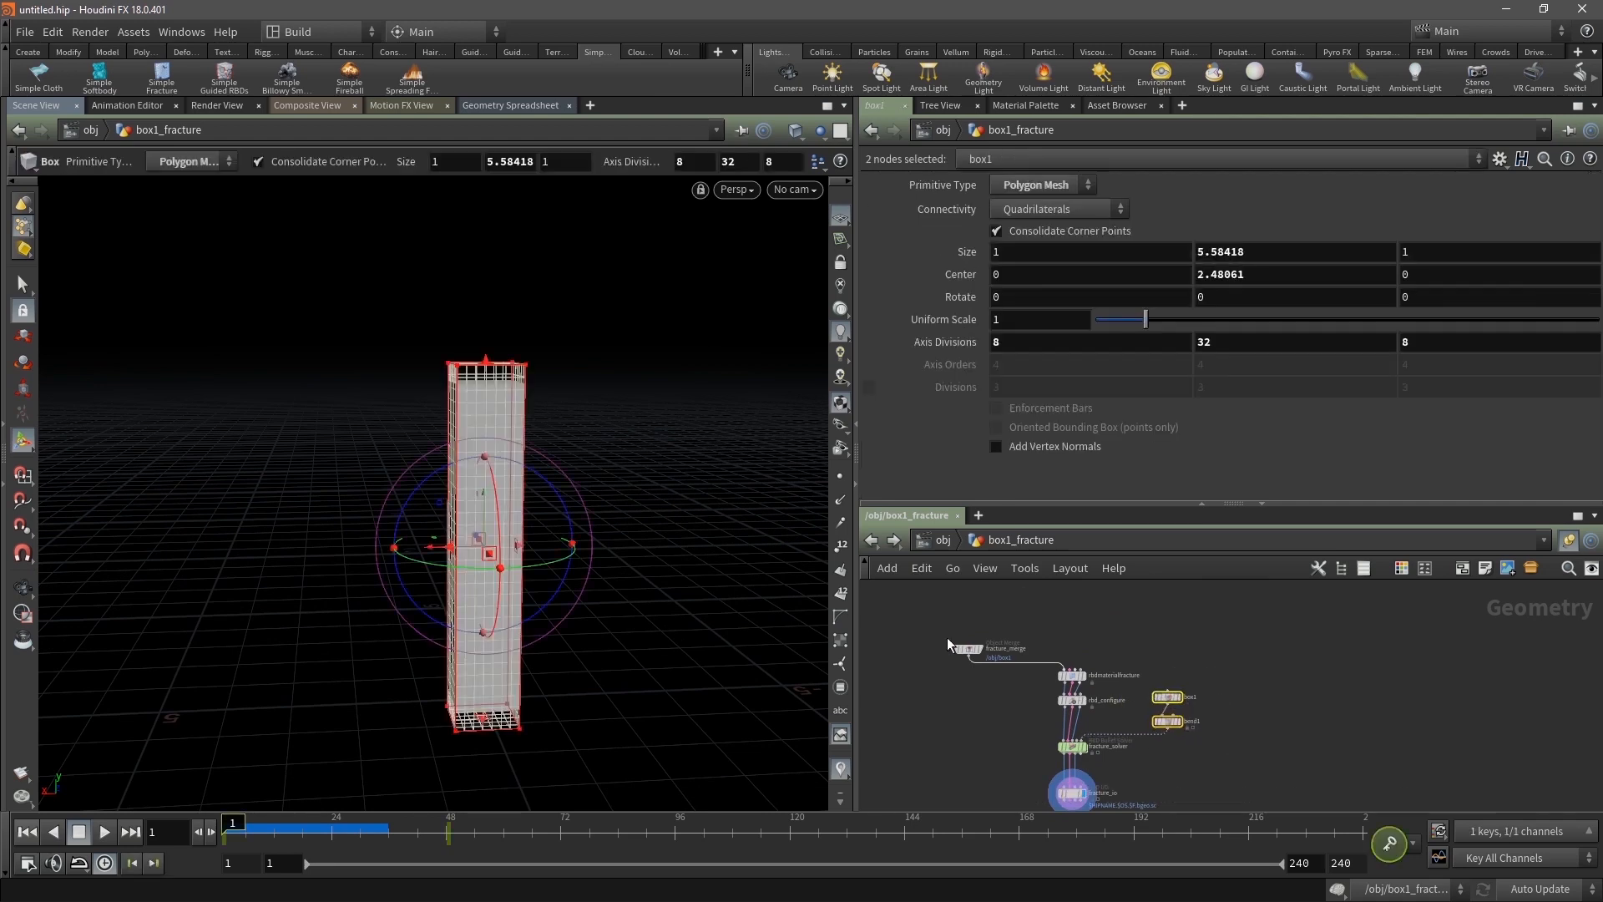
# Inside fracture_solver's forces network, add a POP Wind node and wire it into force_output
pyautogui.scroll(3, 988, 763)
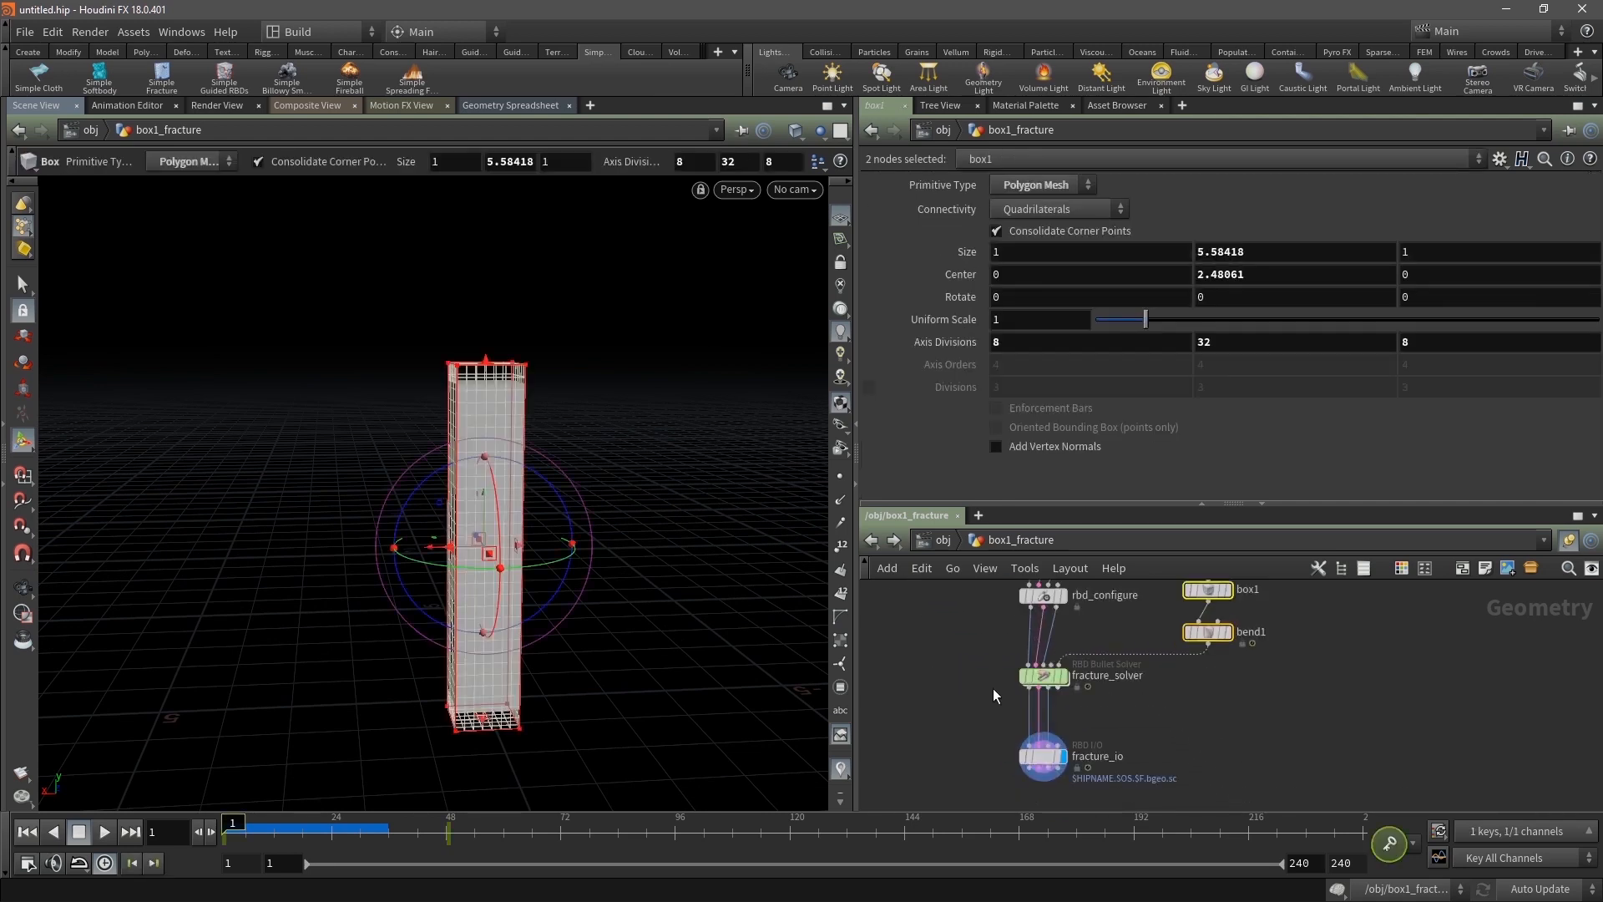
pyautogui.doubleClick(1048, 678)
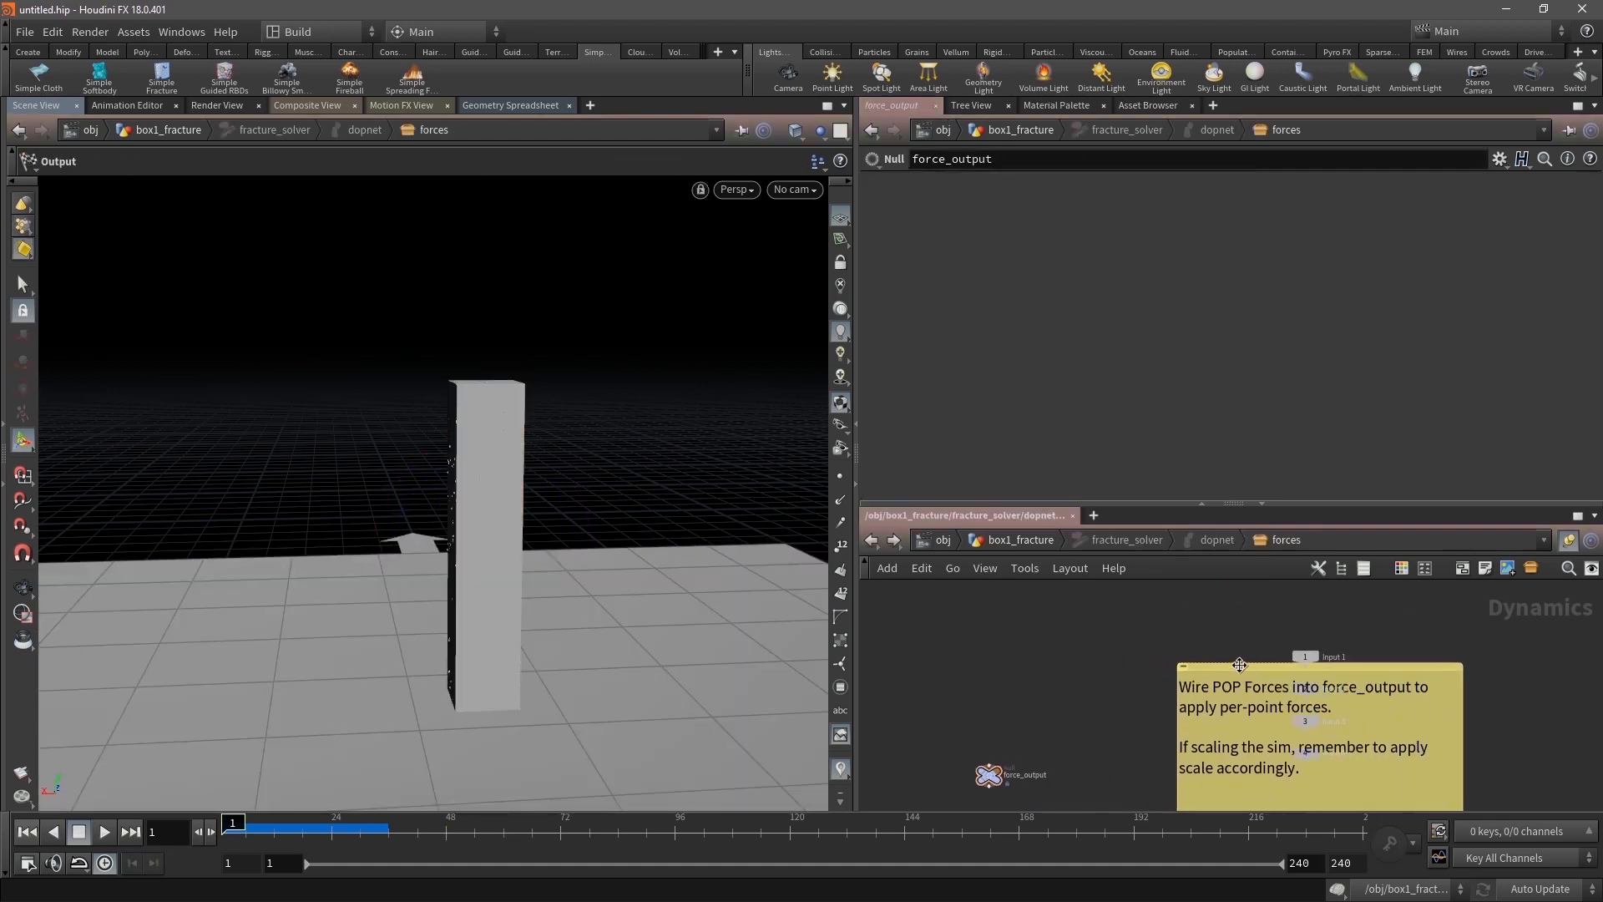
pyautogui.press('Tab')
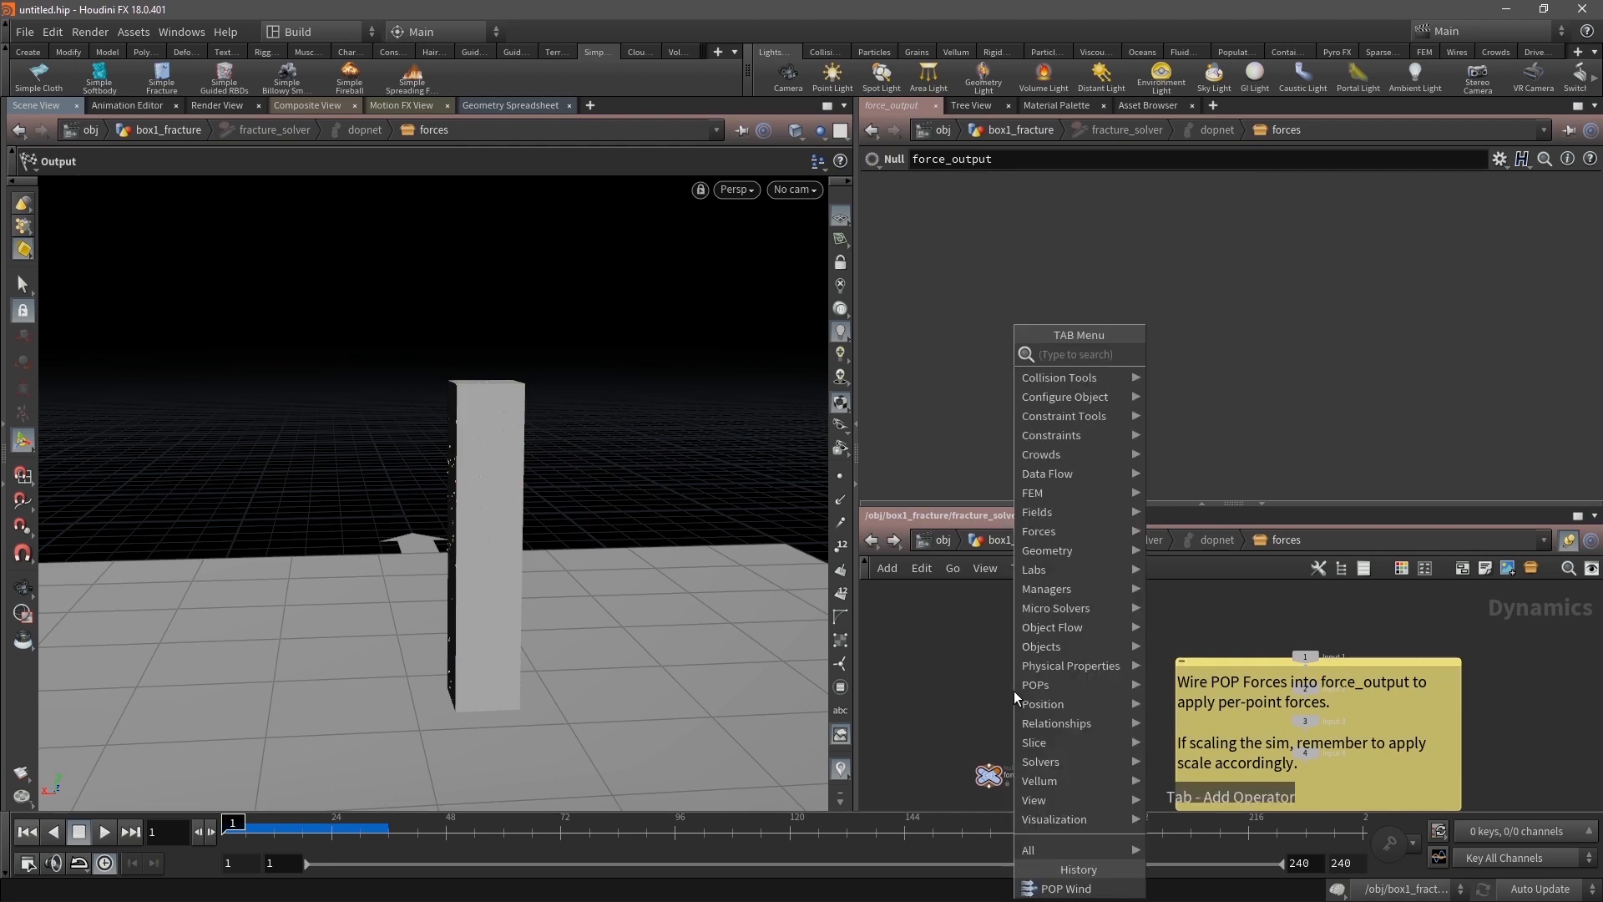
pyautogui.write('wind')
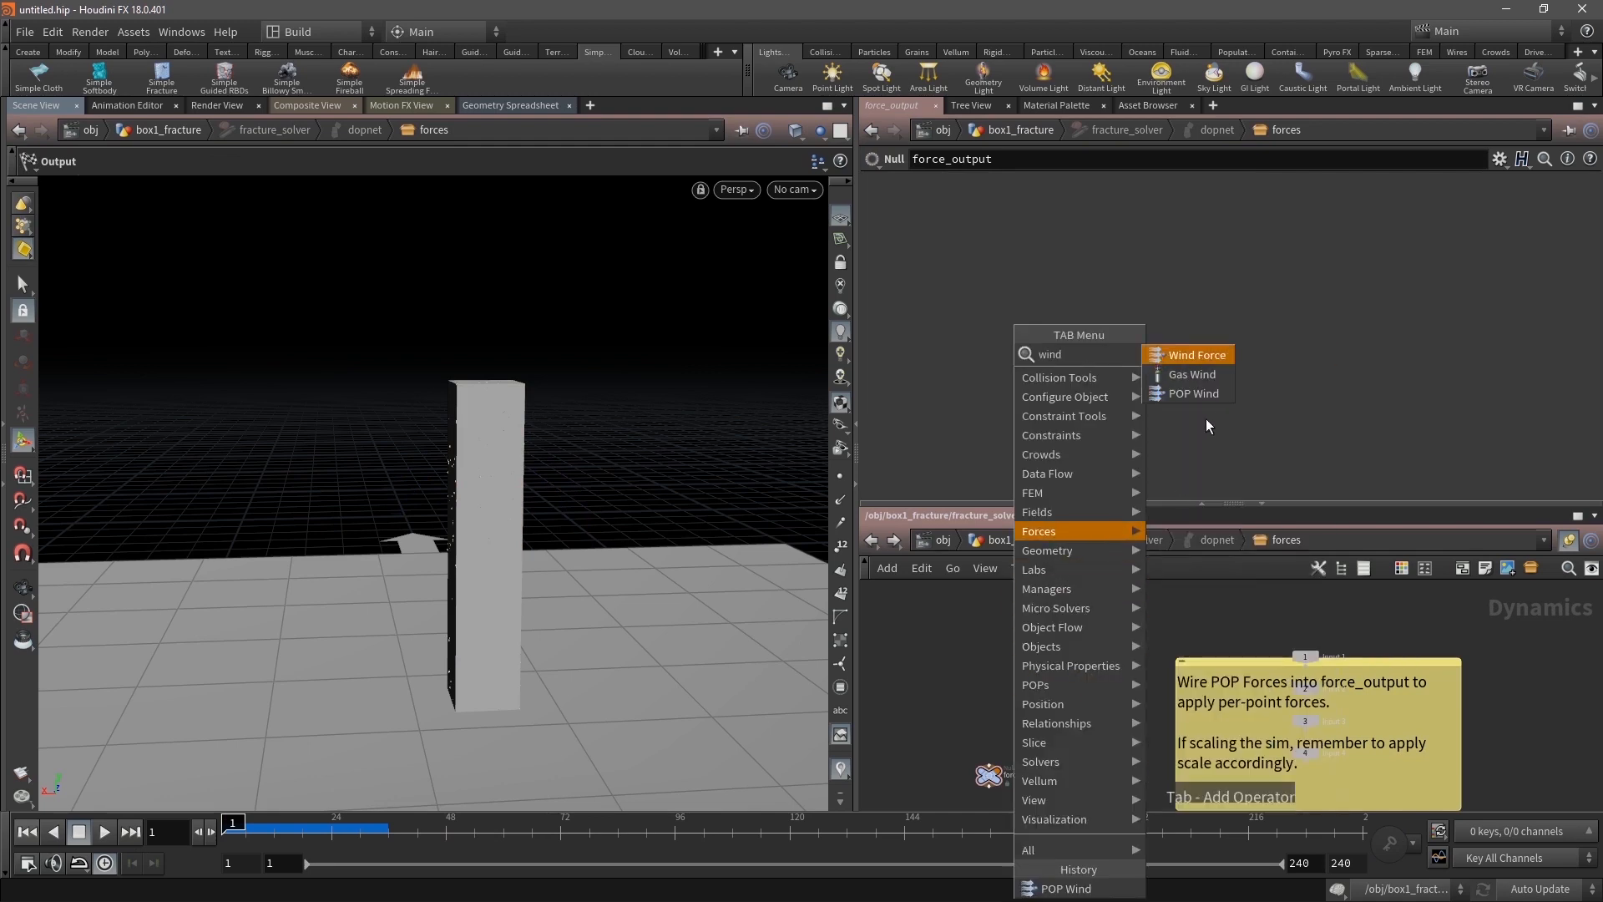
pyautogui.click(1204, 394)
pyautogui.click(987, 660)
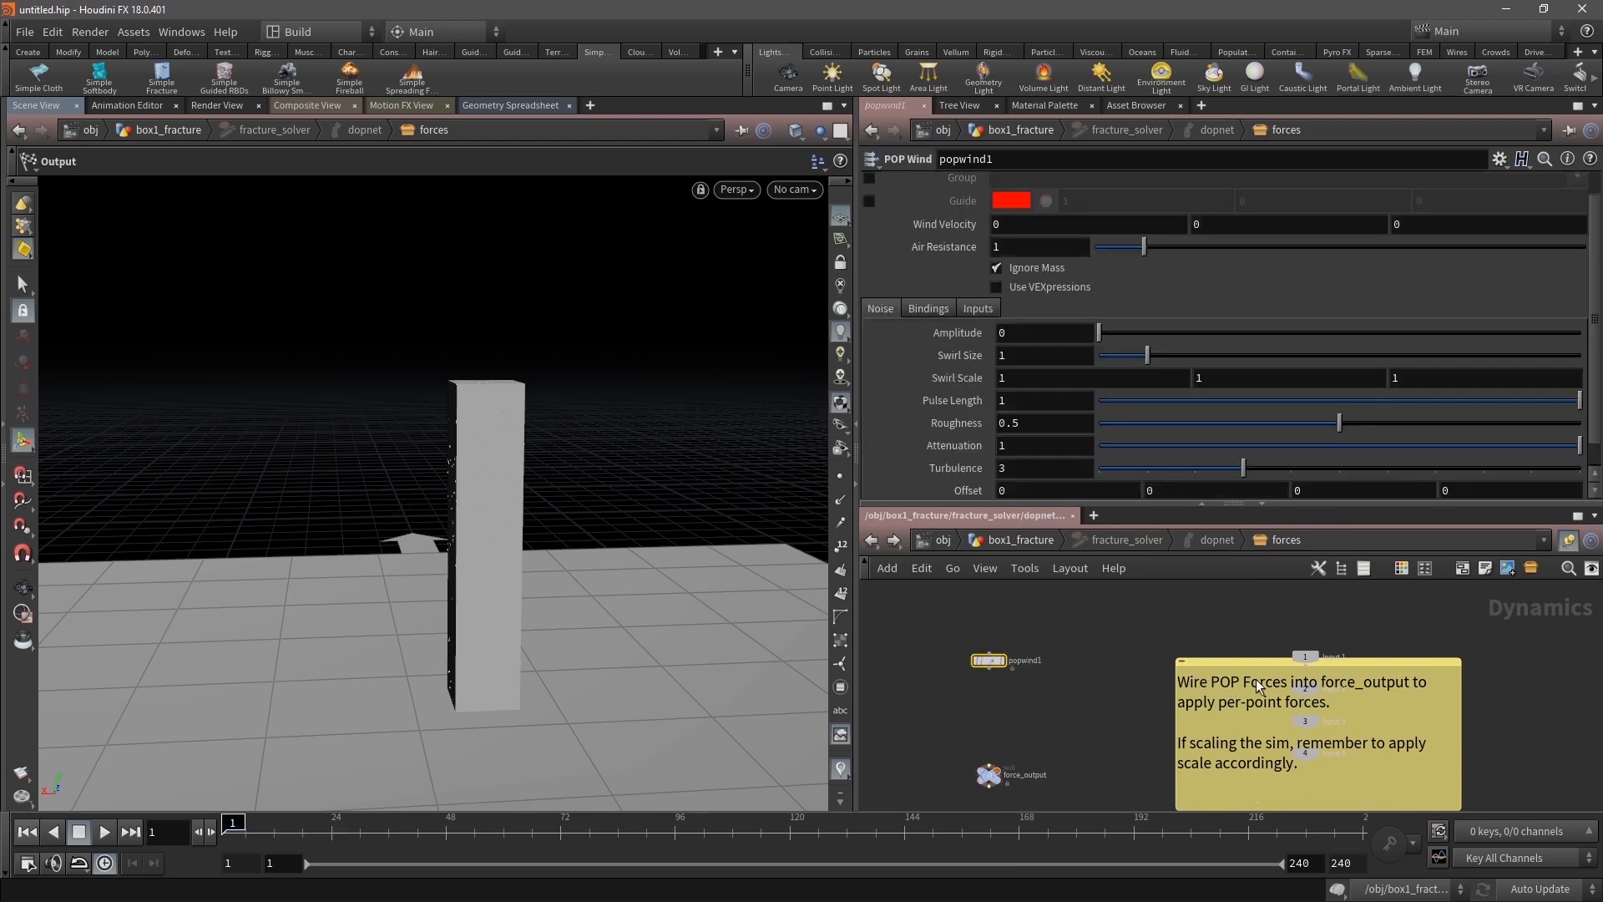
pyautogui.moveTo(989, 669); pyautogui.dragTo(990, 768)
# Set the POP Wind's Y Wind Velocity to 10, play the simulation and return to frame 1
pyautogui.click(1218, 231)
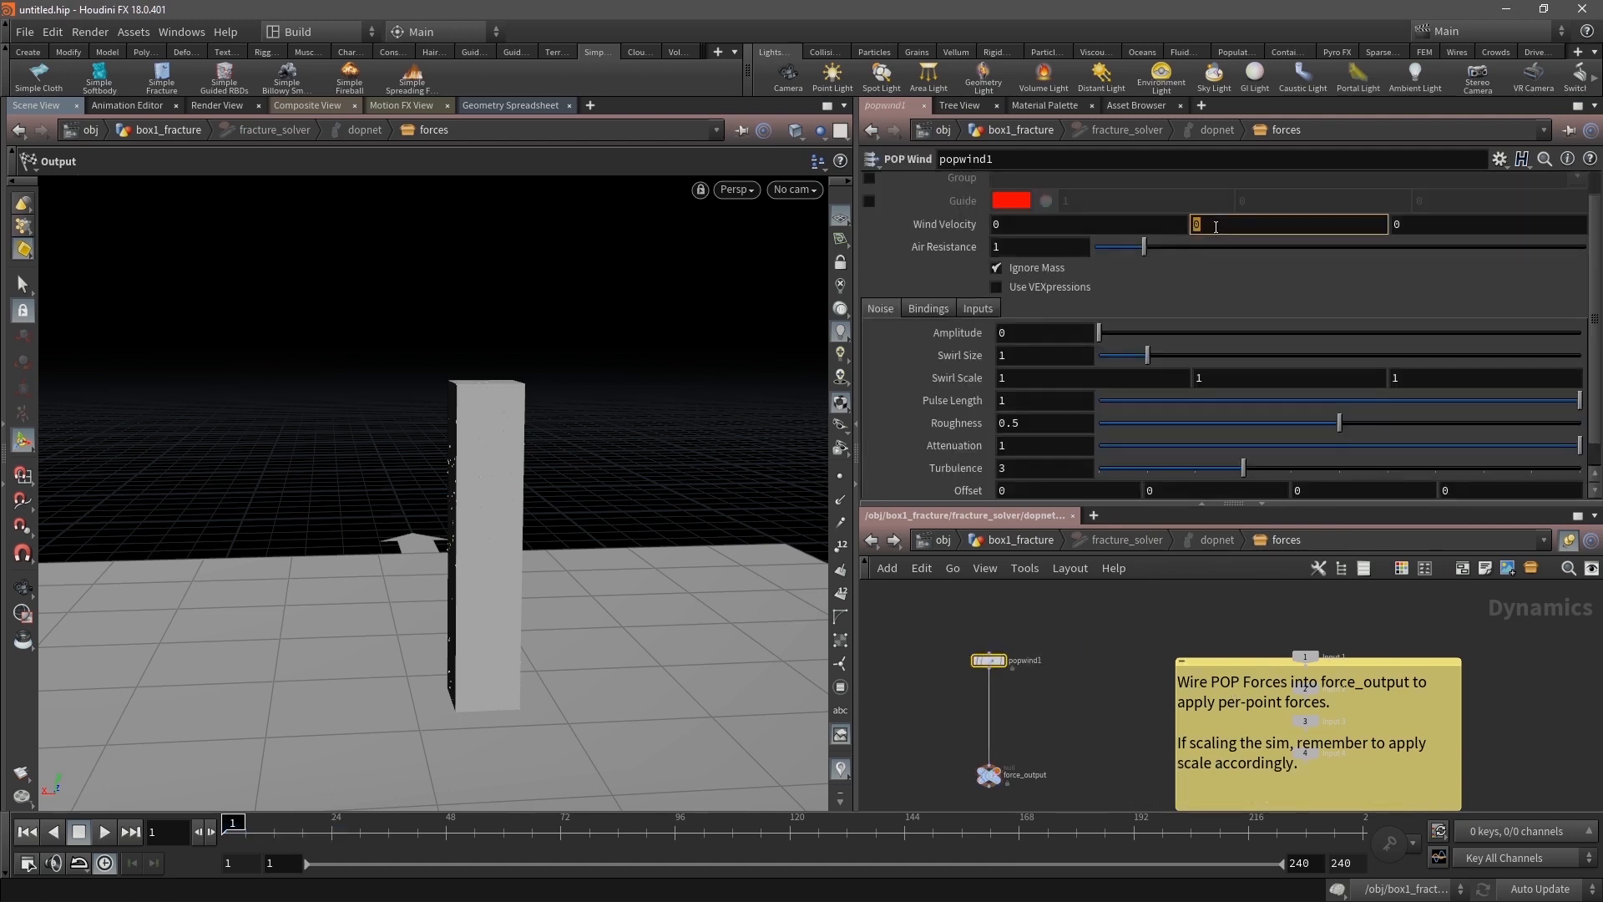
pyautogui.write('10')
pyautogui.press('Return')
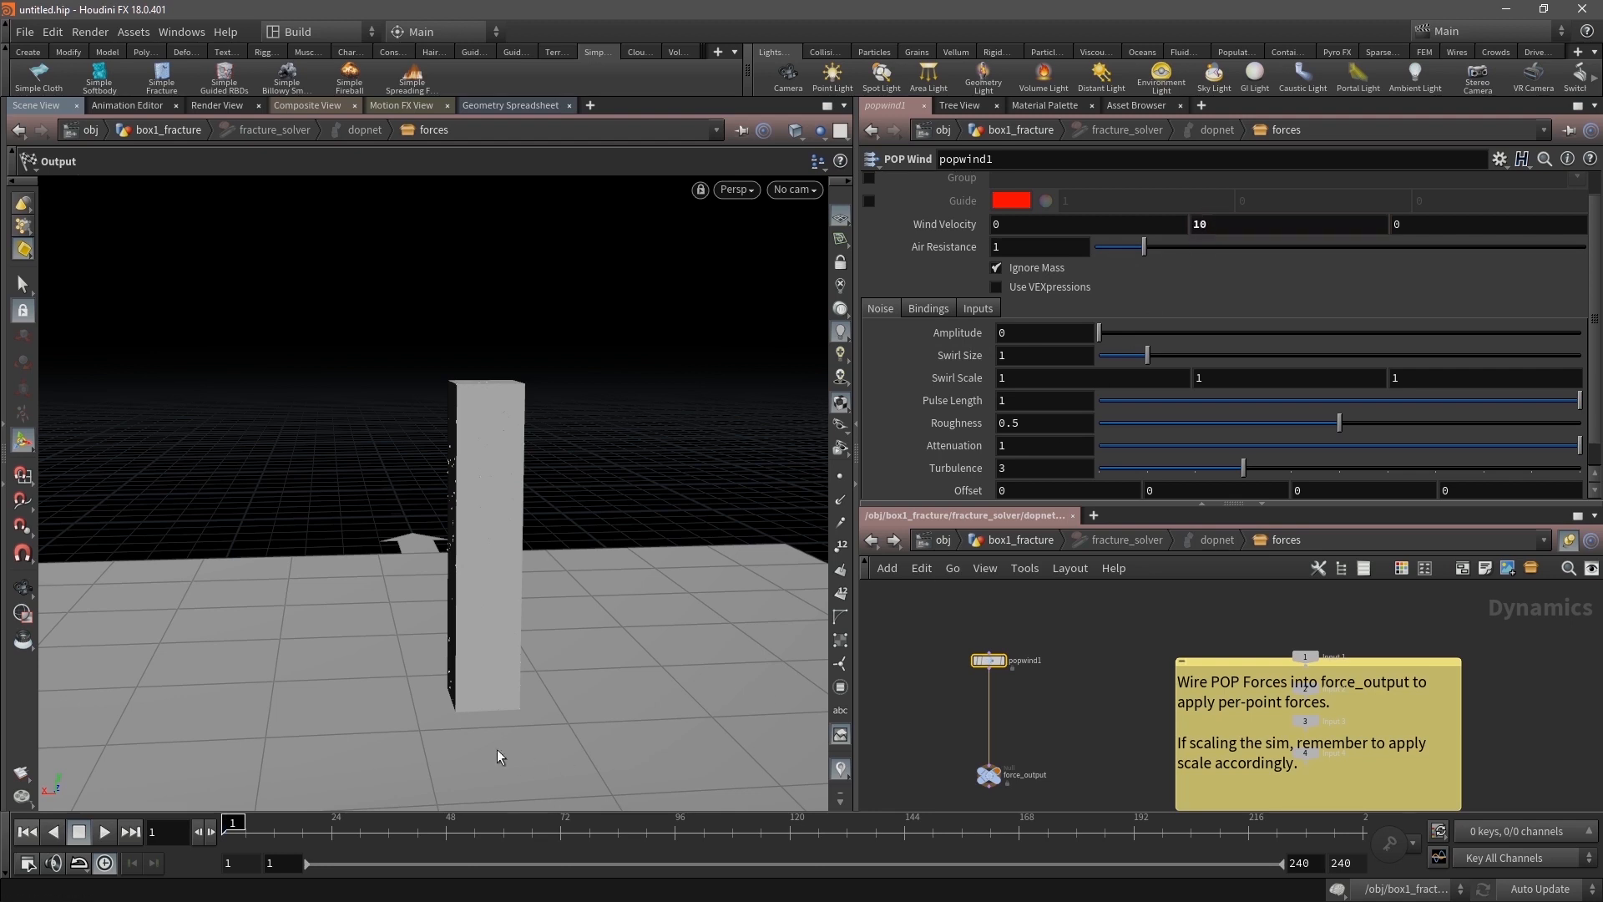
pyautogui.click(105, 833)
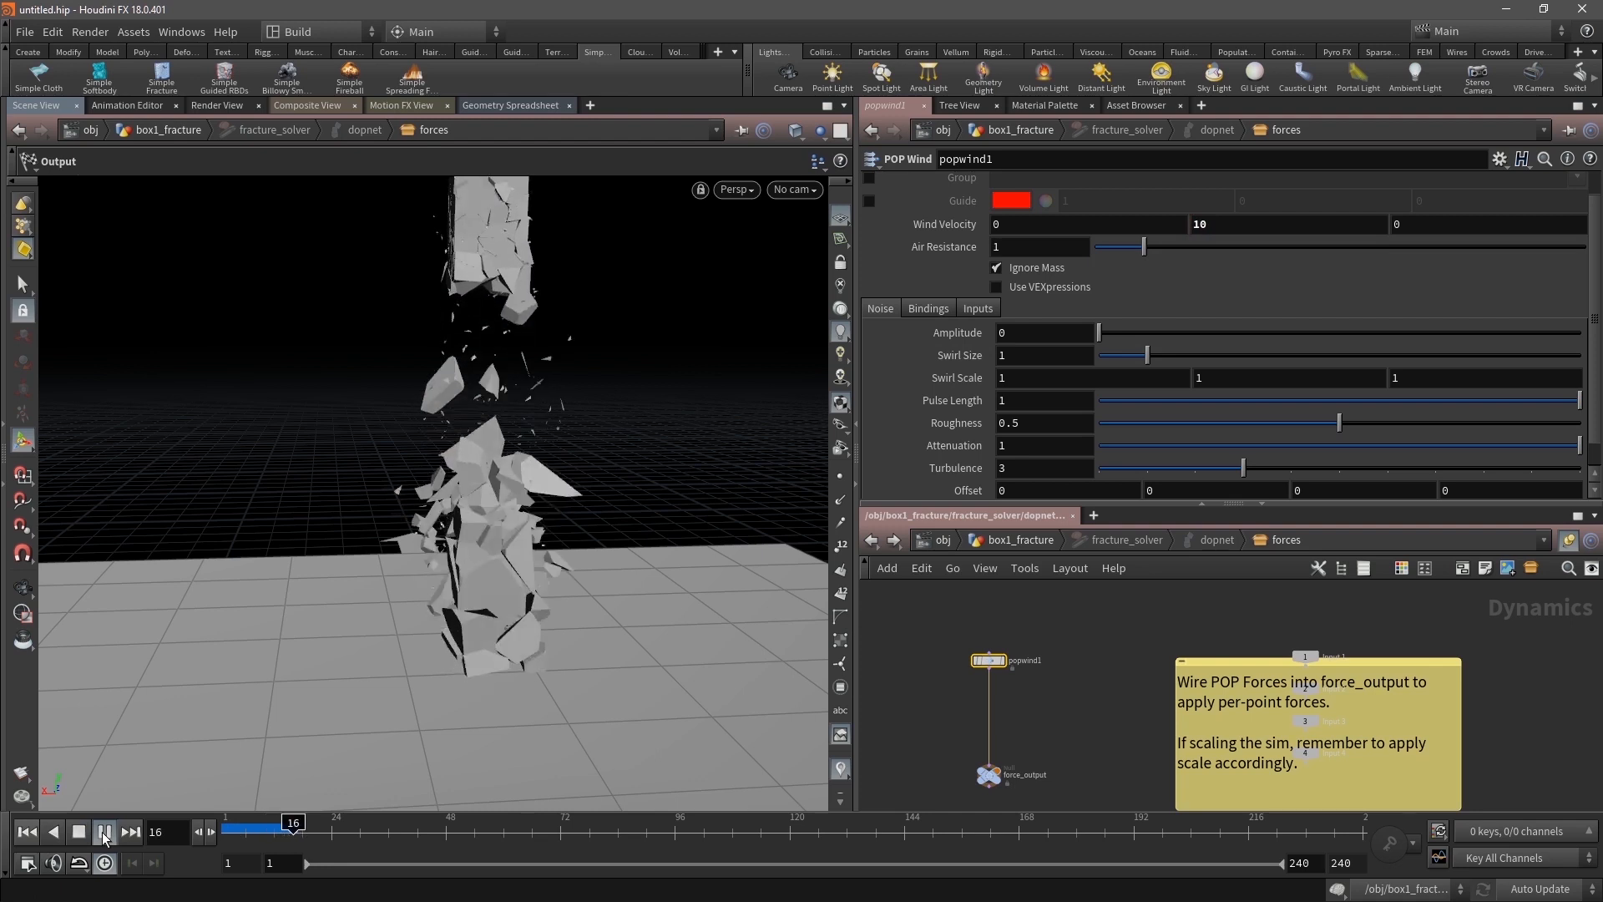
pyautogui.click(27, 831)
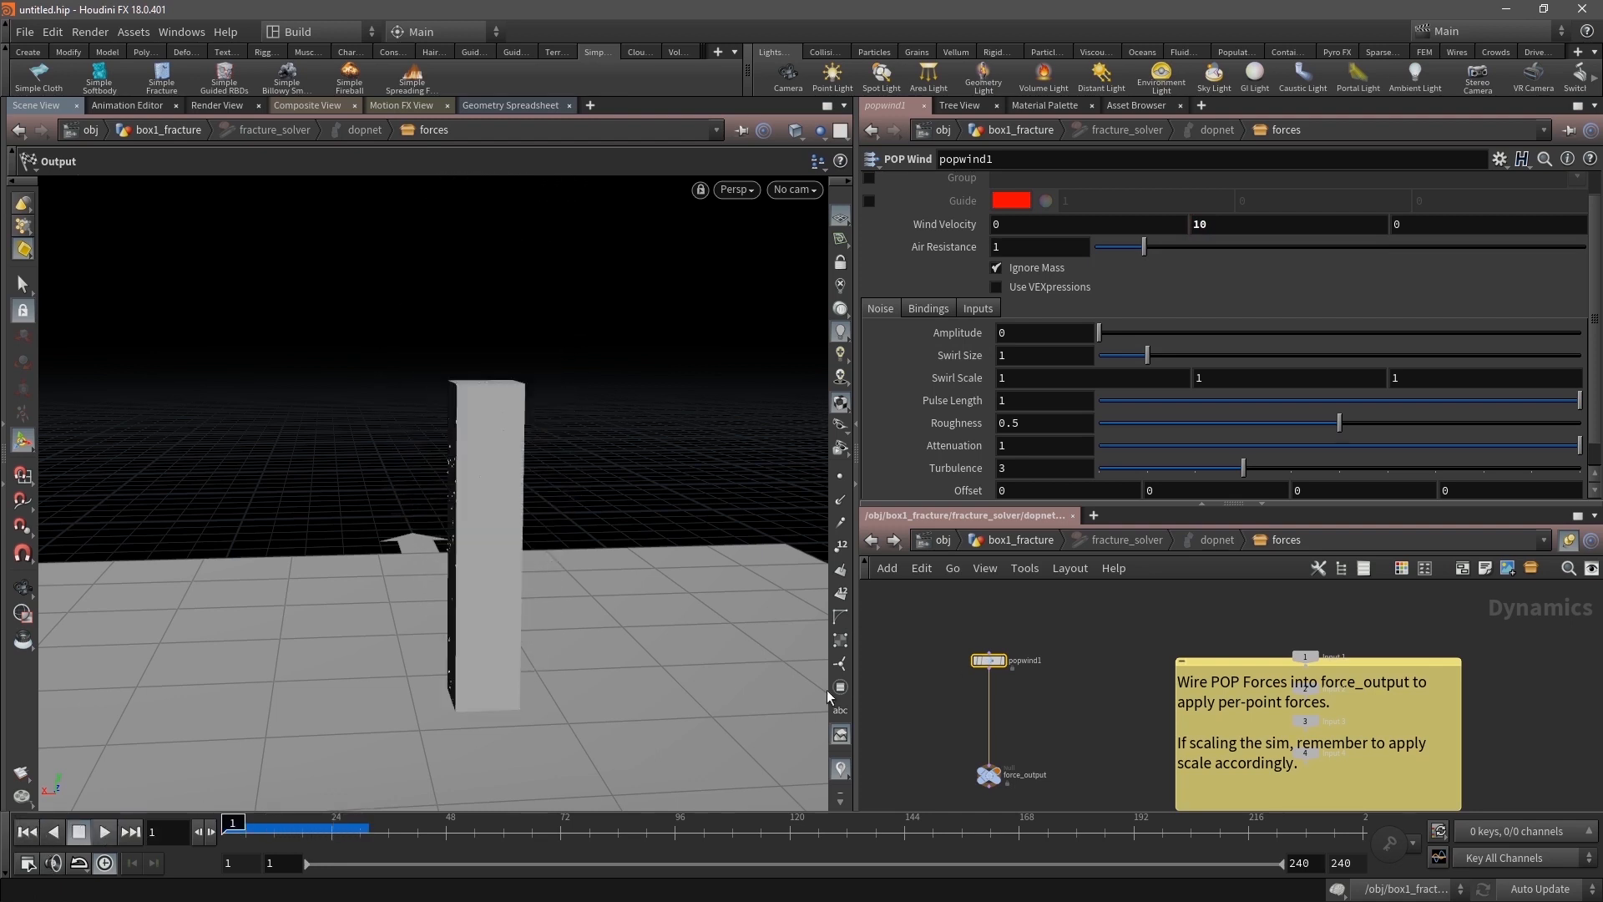
# Examine the solver's internal dopnet, return to the box1_fracture network and review fracture_solver's Solver, Constraints, Guided Simulation and Visualize settings
pyautogui.click(1217, 539)
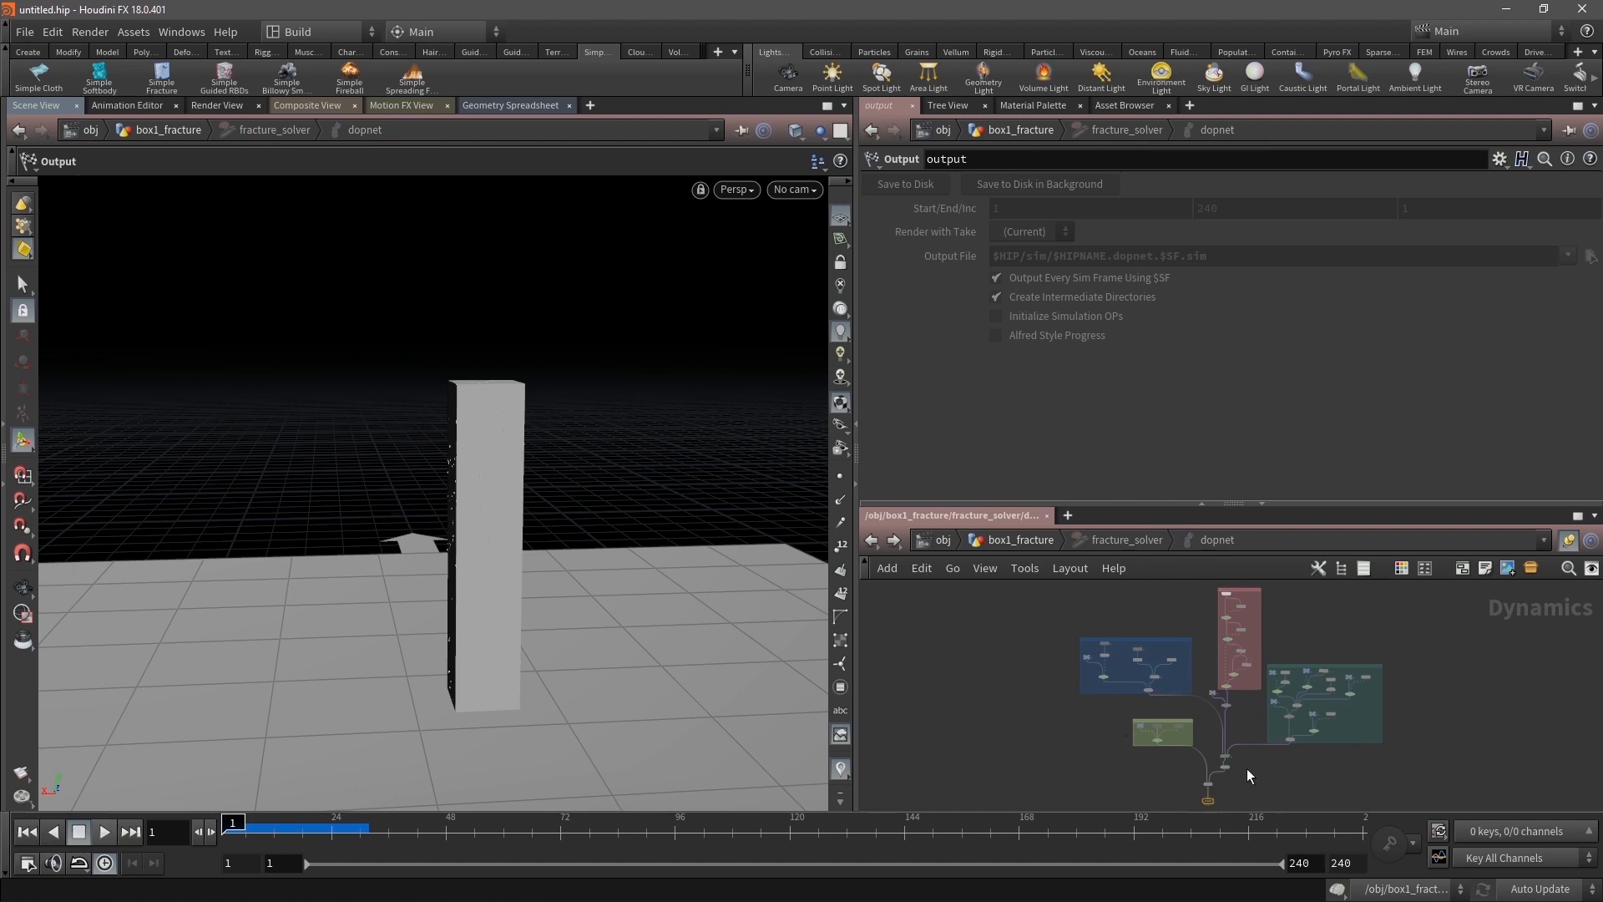
pyautogui.scroll(5, 1244, 756)
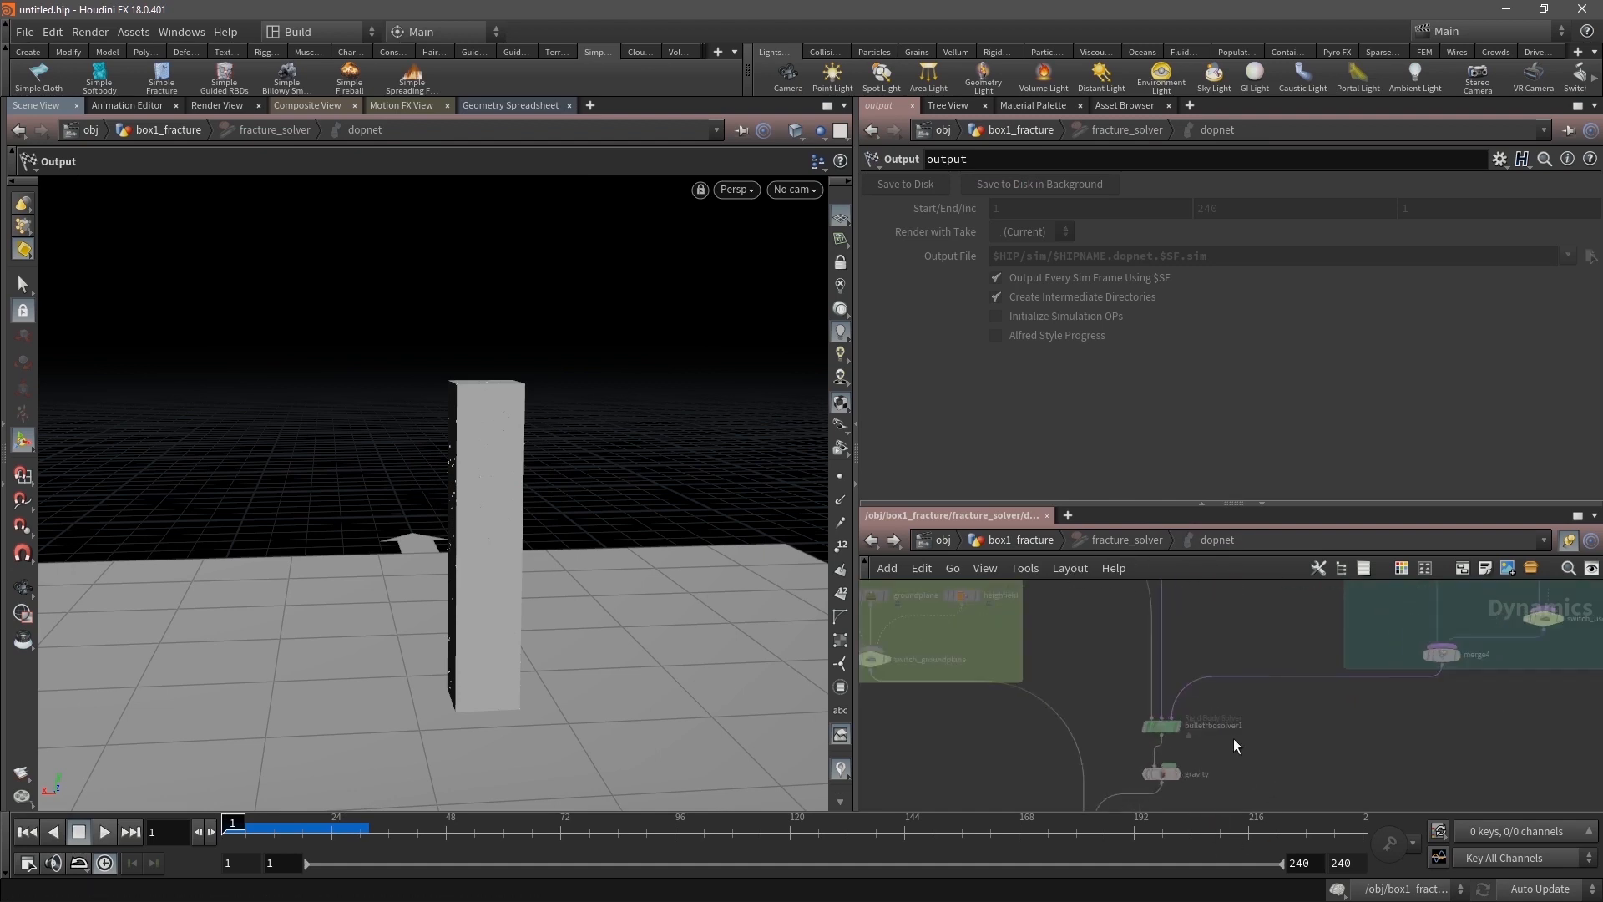
pyautogui.click(1127, 540)
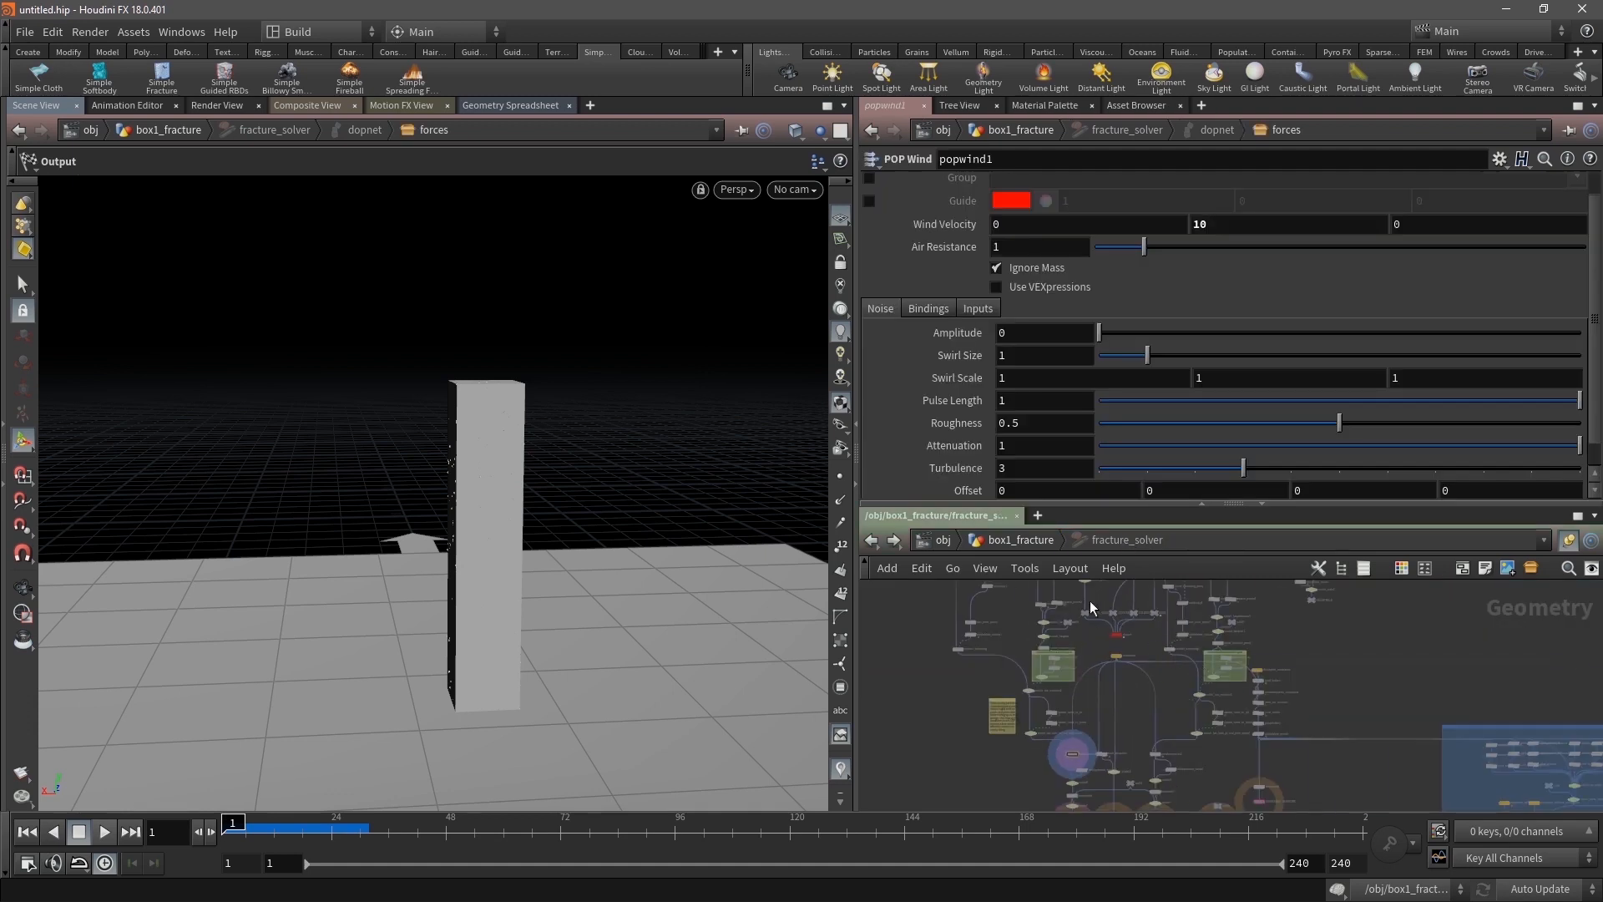
pyautogui.click(993, 543)
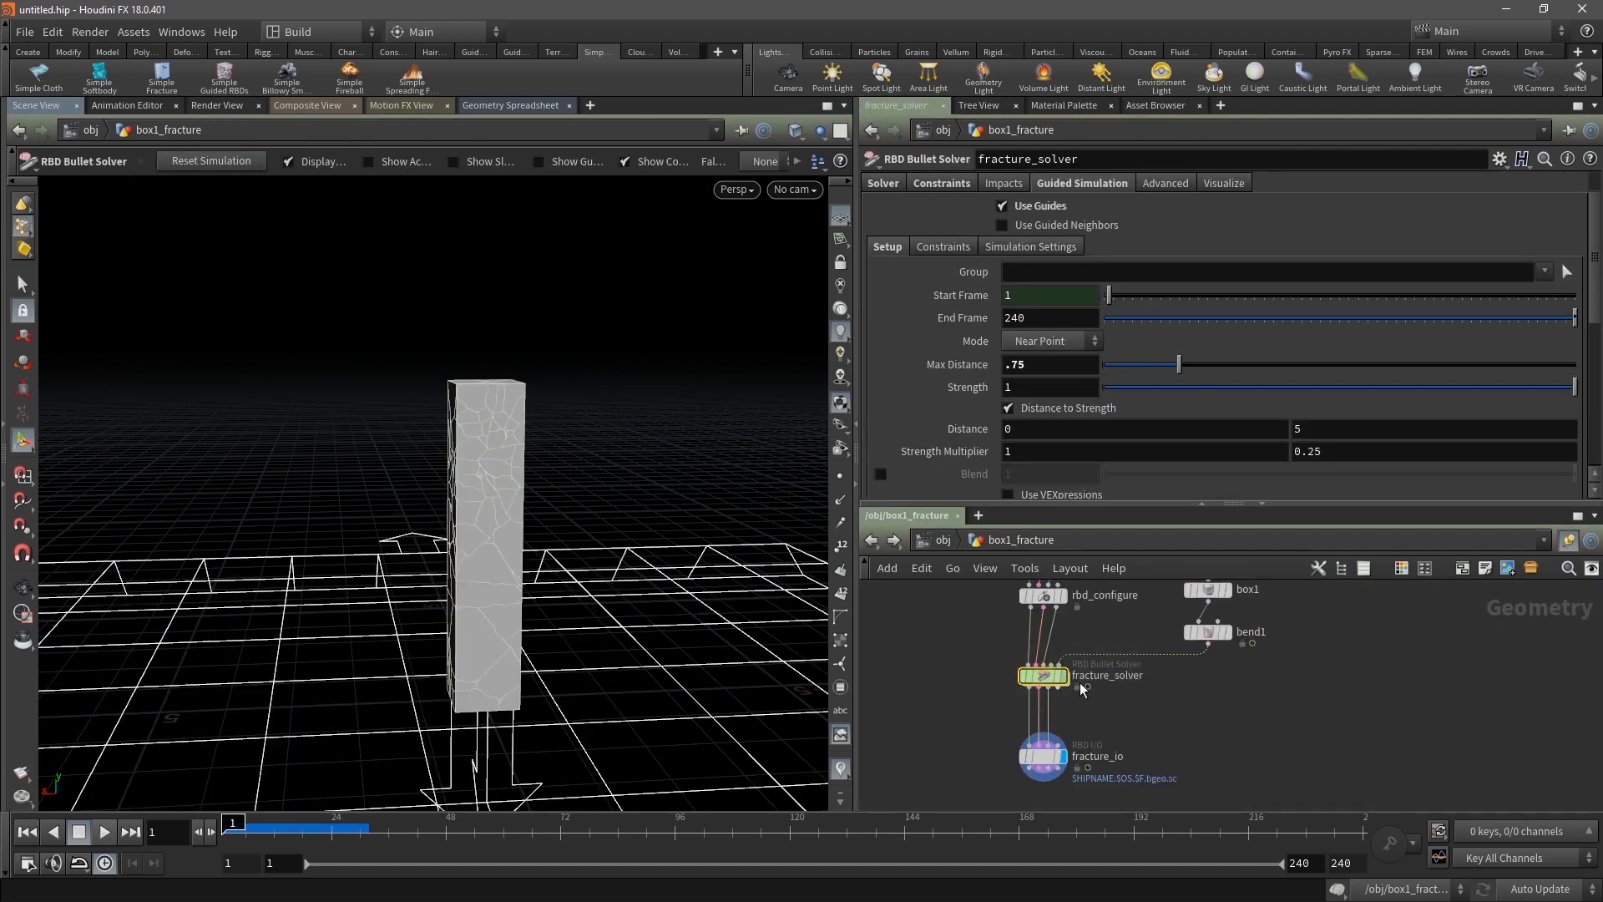
pyautogui.moveTo(1048, 677)
pyautogui.click(881, 182)
pyautogui.click(936, 183)
pyautogui.click(1082, 183)
pyautogui.click(1224, 183)
pyautogui.click(882, 184)
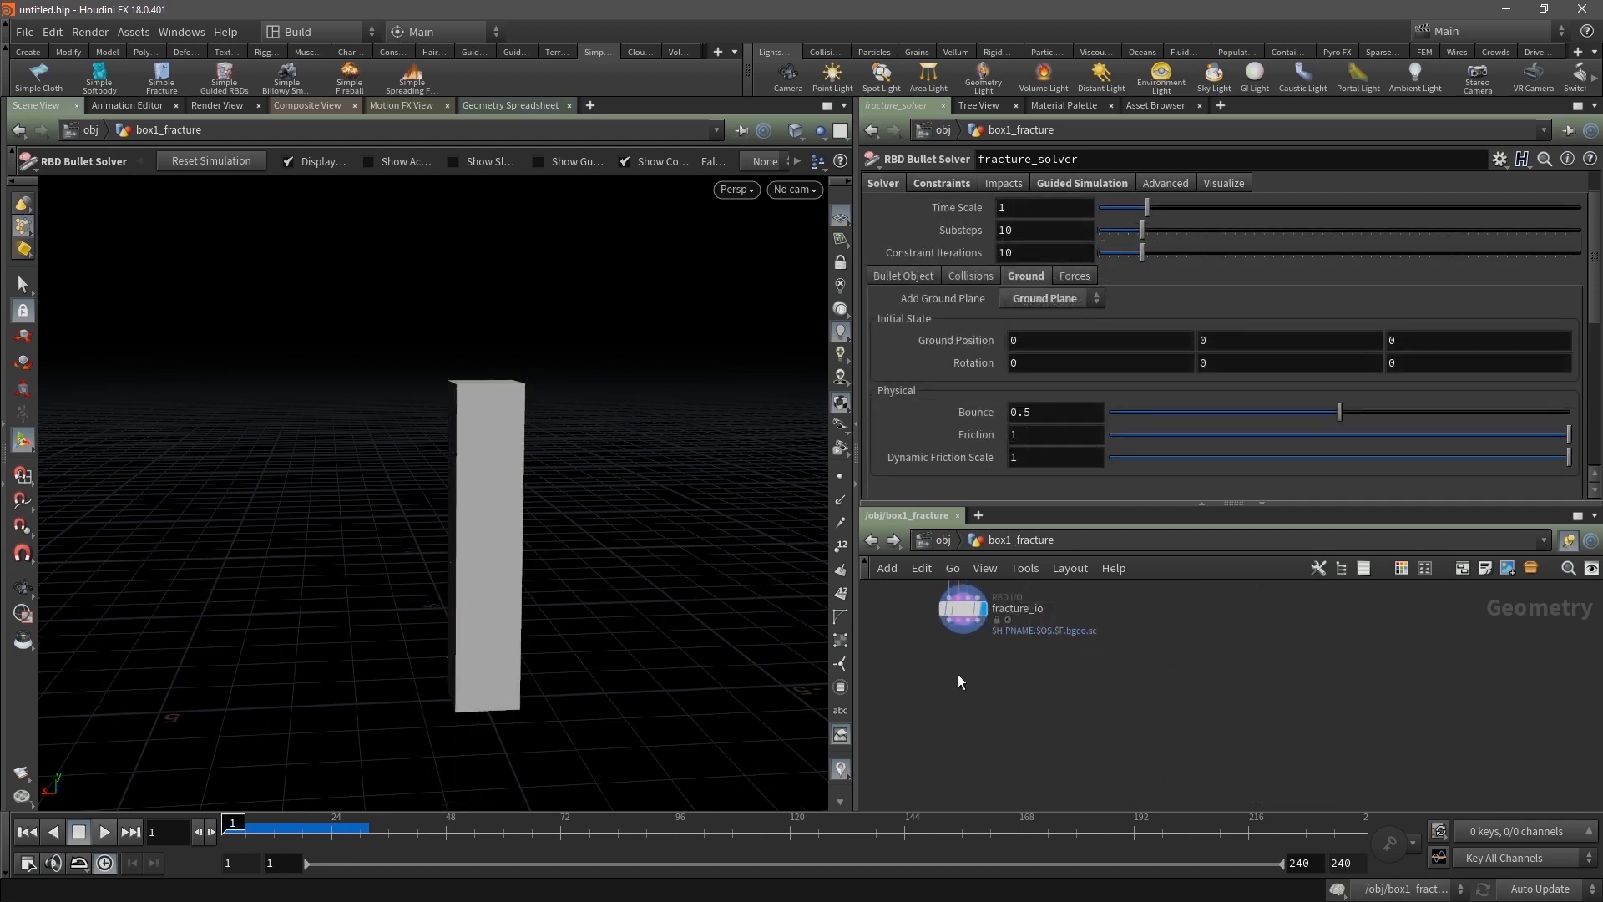
# Add a Null node below fracture_io and wire fracture_io's Geometry output into it
pyautogui.press('Tab')
pyautogui.write('nu')
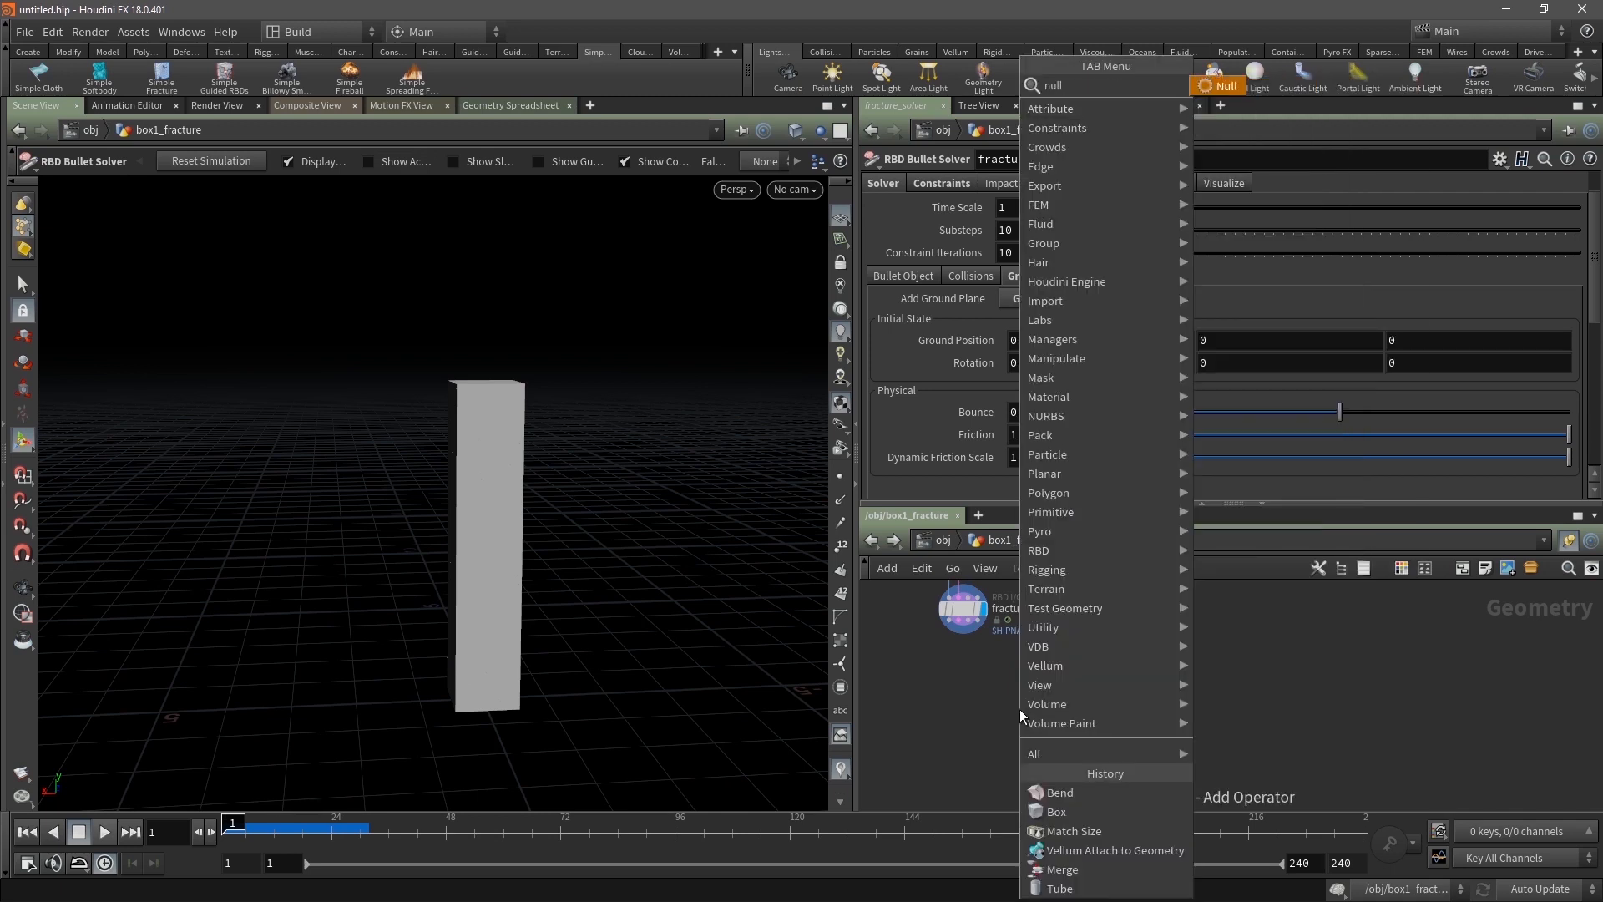
pyautogui.press('Return')
pyautogui.click(1020, 708)
pyautogui.moveTo(1019, 696); pyautogui.dragTo(966, 624)
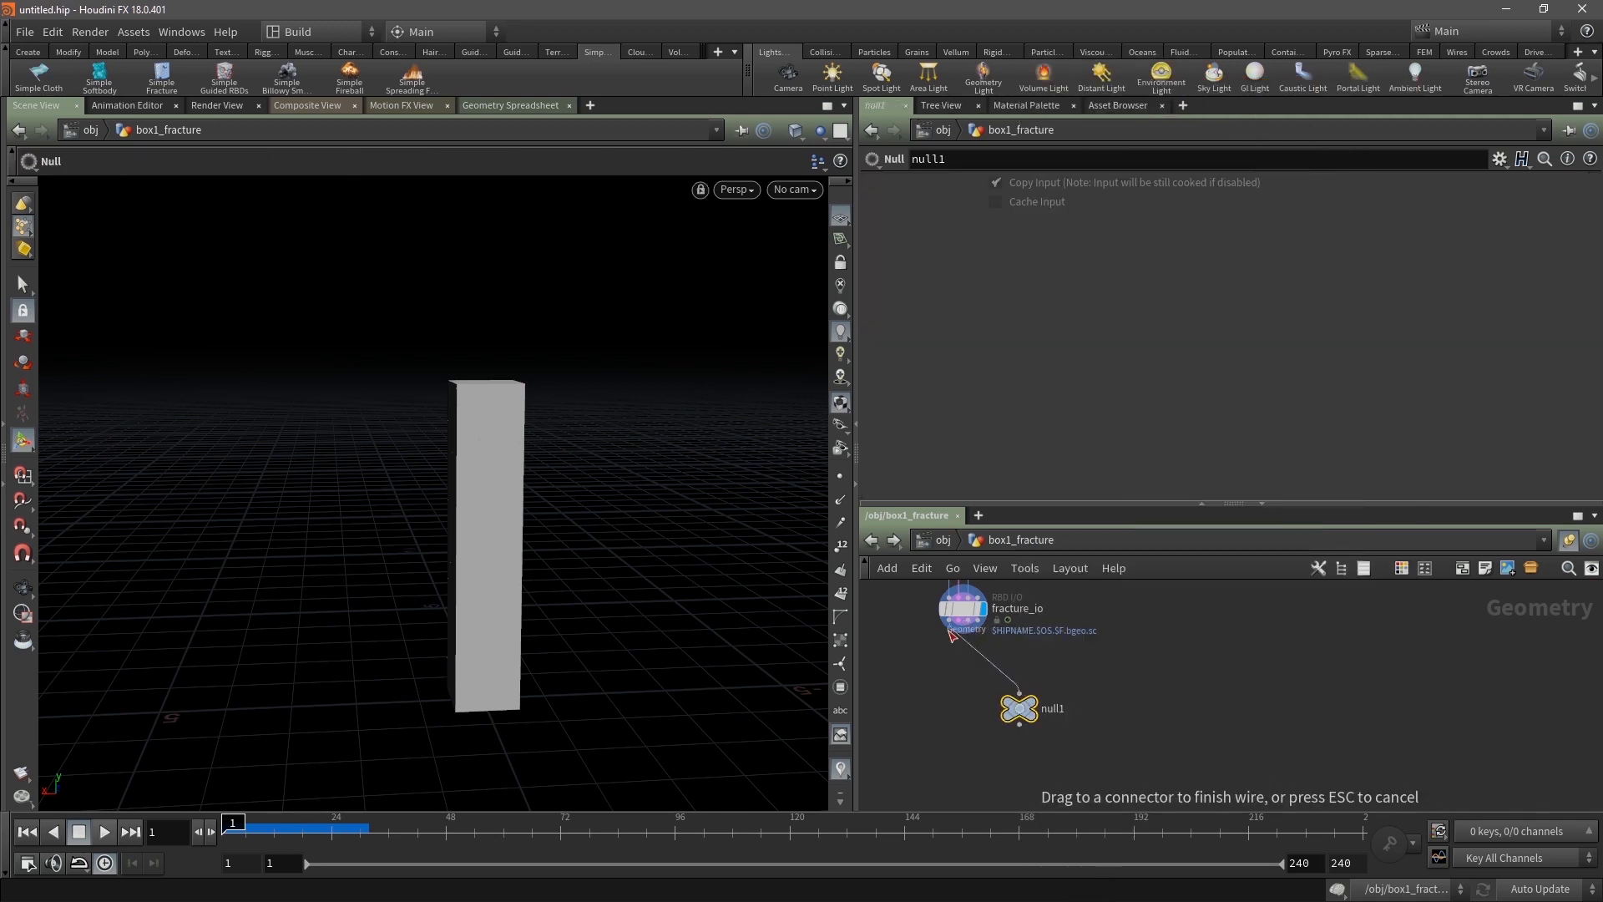
pyautogui.click(960, 632)
pyautogui.moveTo(1020, 711); pyautogui.dragTo(935, 681)
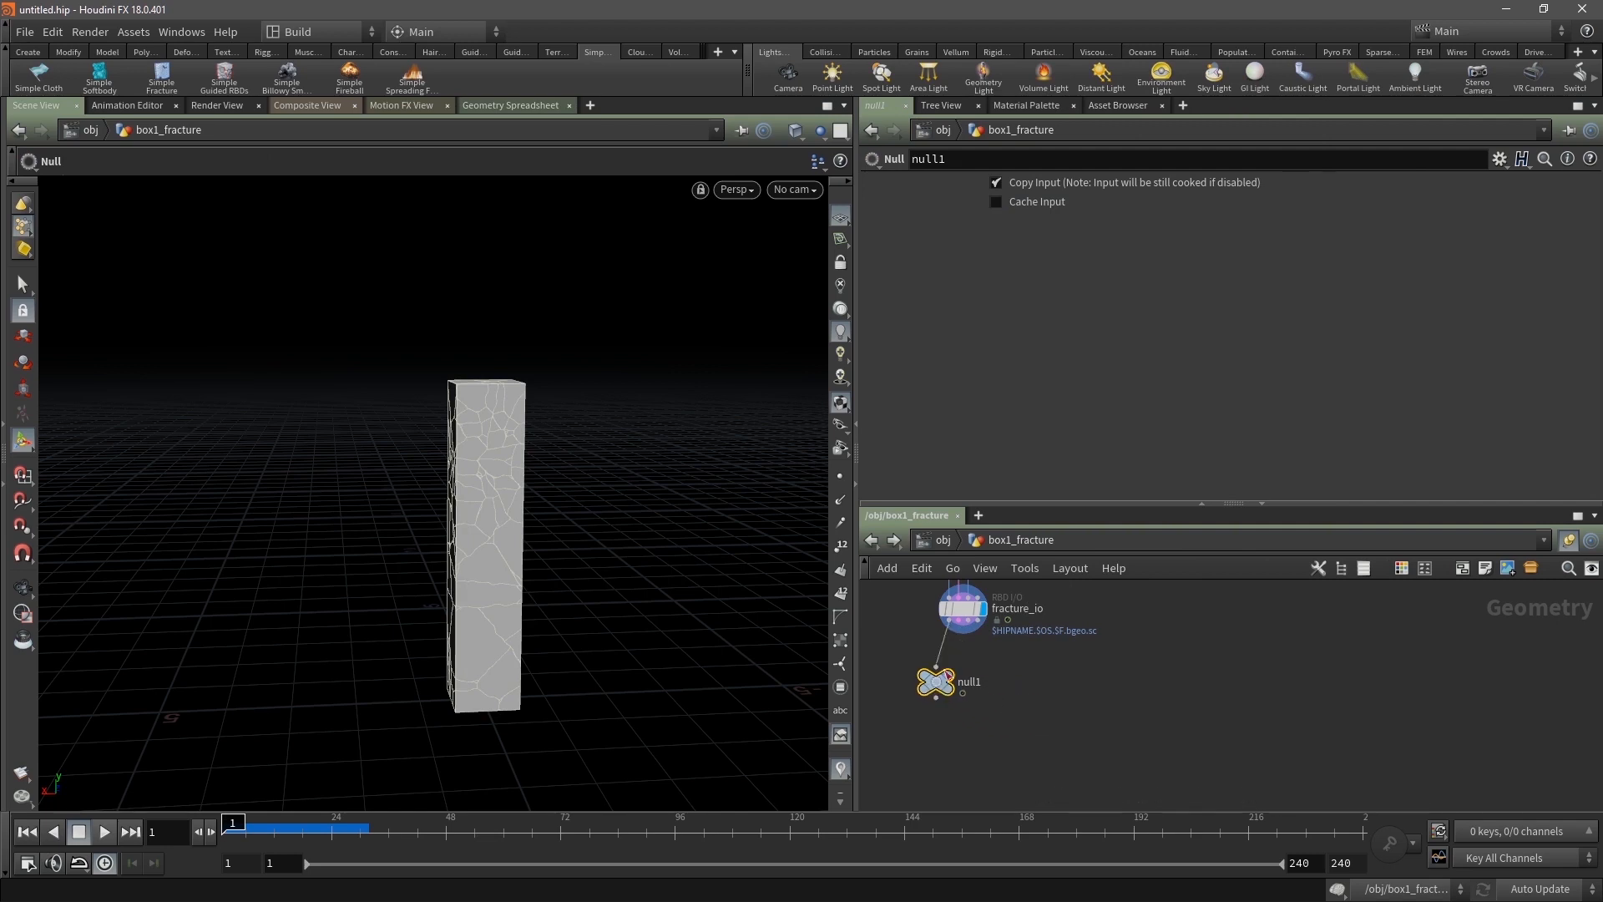
# Make the new null the displayed node, rename it OUT and shift it slightly in the network
pyautogui.scroll(5, 935, 645)
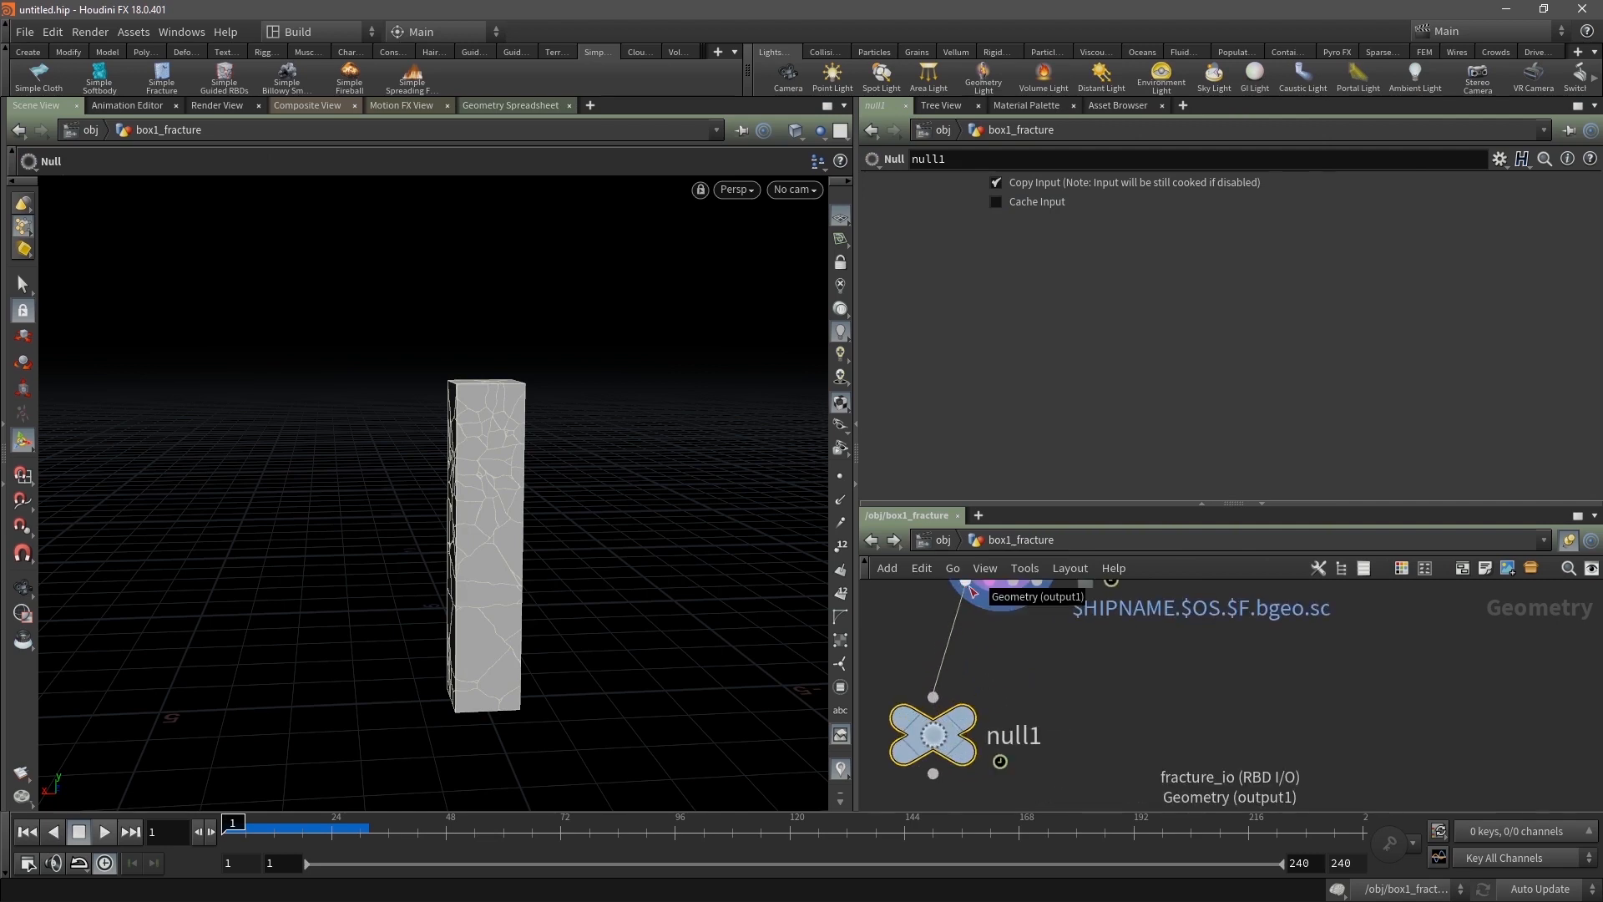
pyautogui.doubleClick(1027, 745)
pyautogui.press('BackSpace')
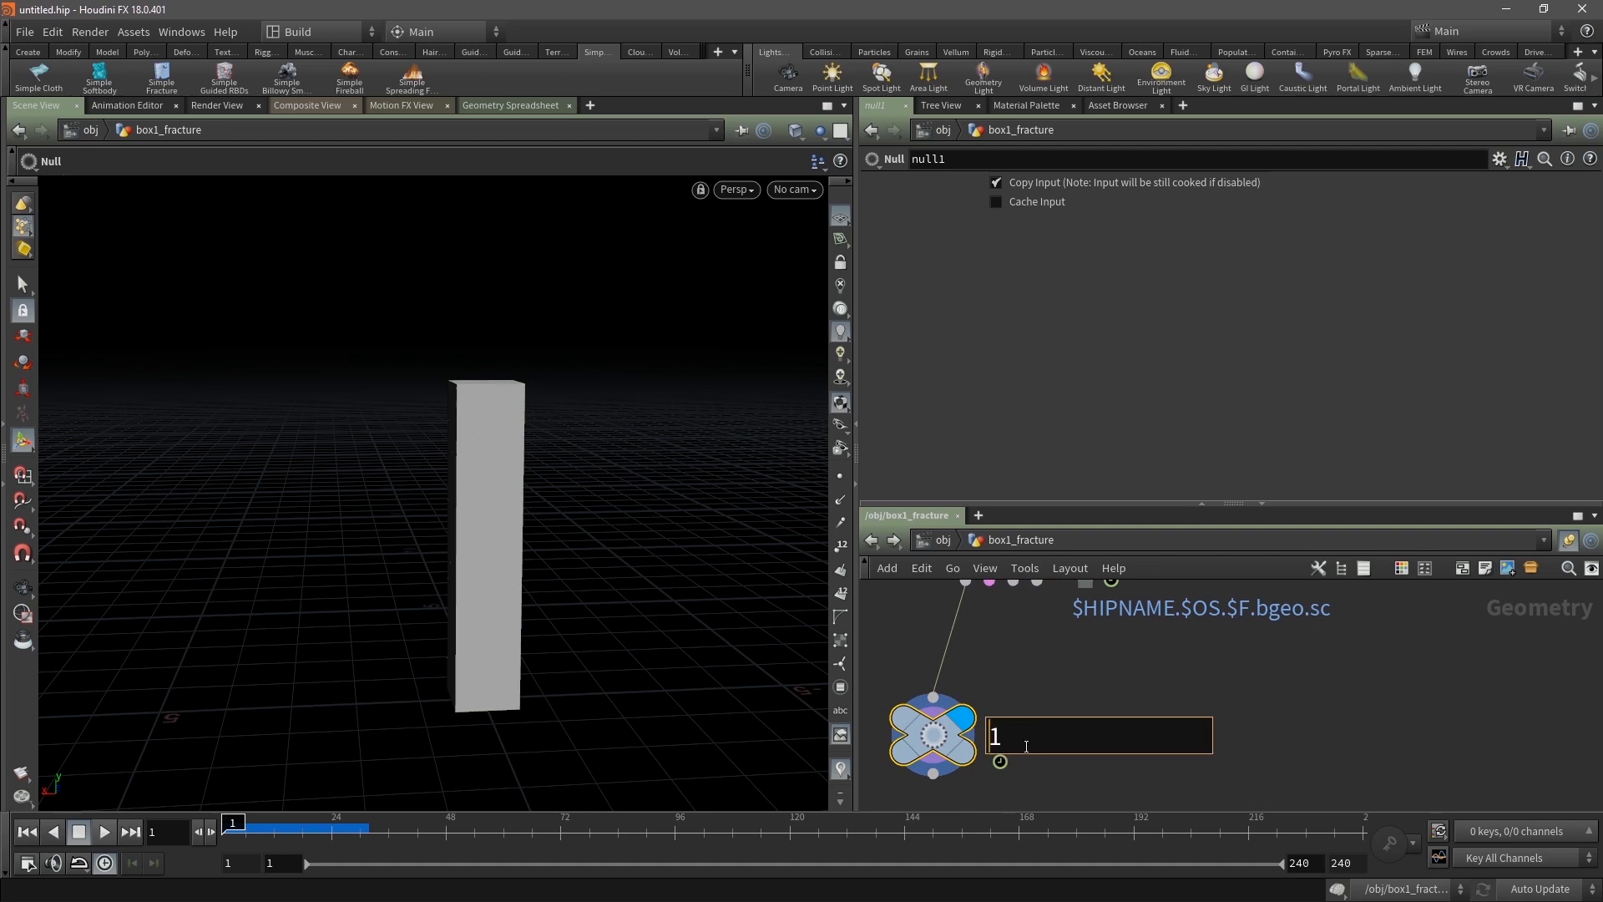
pyautogui.write('OUT')
pyautogui.press('Return')
pyautogui.moveTo(933, 735); pyautogui.dragTo(1016, 729)
# Switch to the out network and place a Labs Vertex Animation Textures (Beta) node there
pyautogui.click(939, 545)
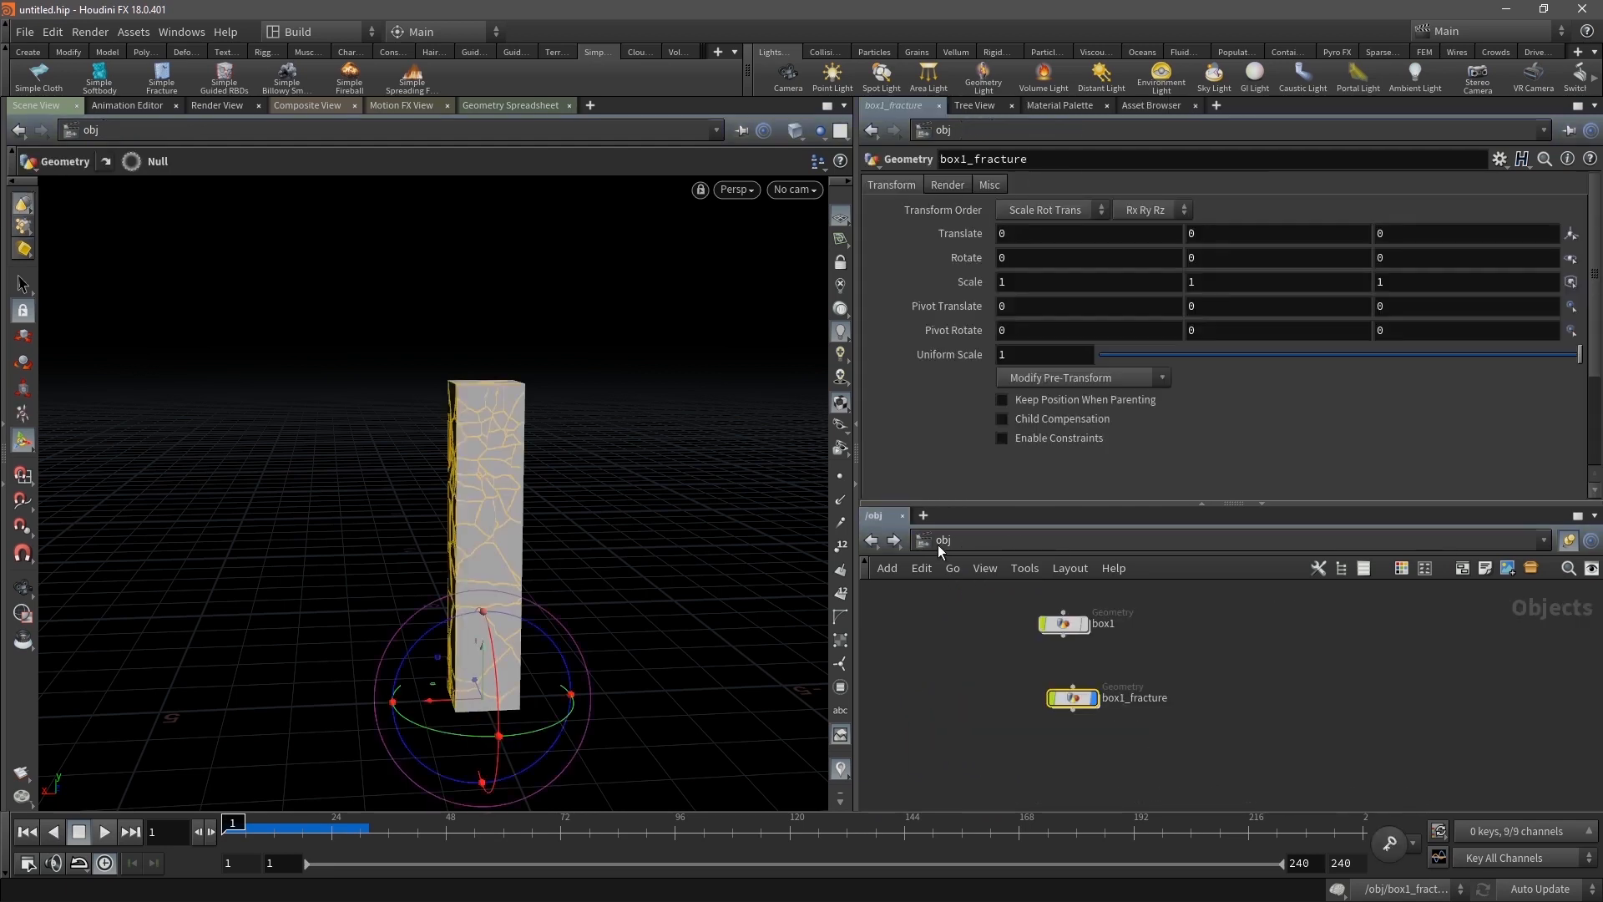
pyautogui.click(939, 544)
pyautogui.click(985, 653)
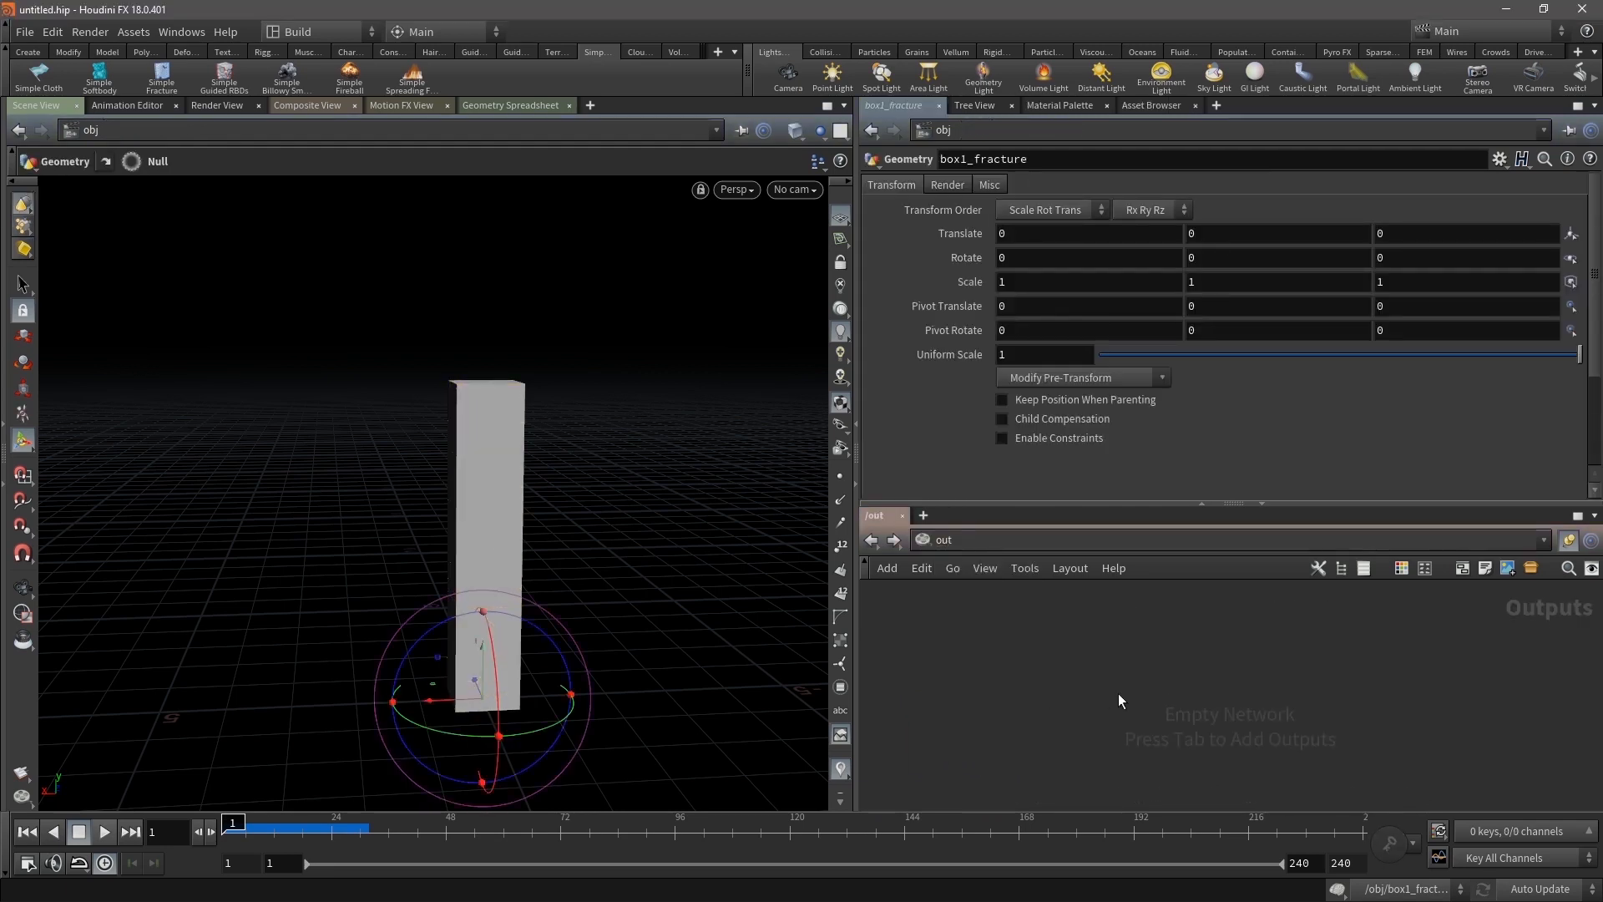
pyautogui.press('Tab')
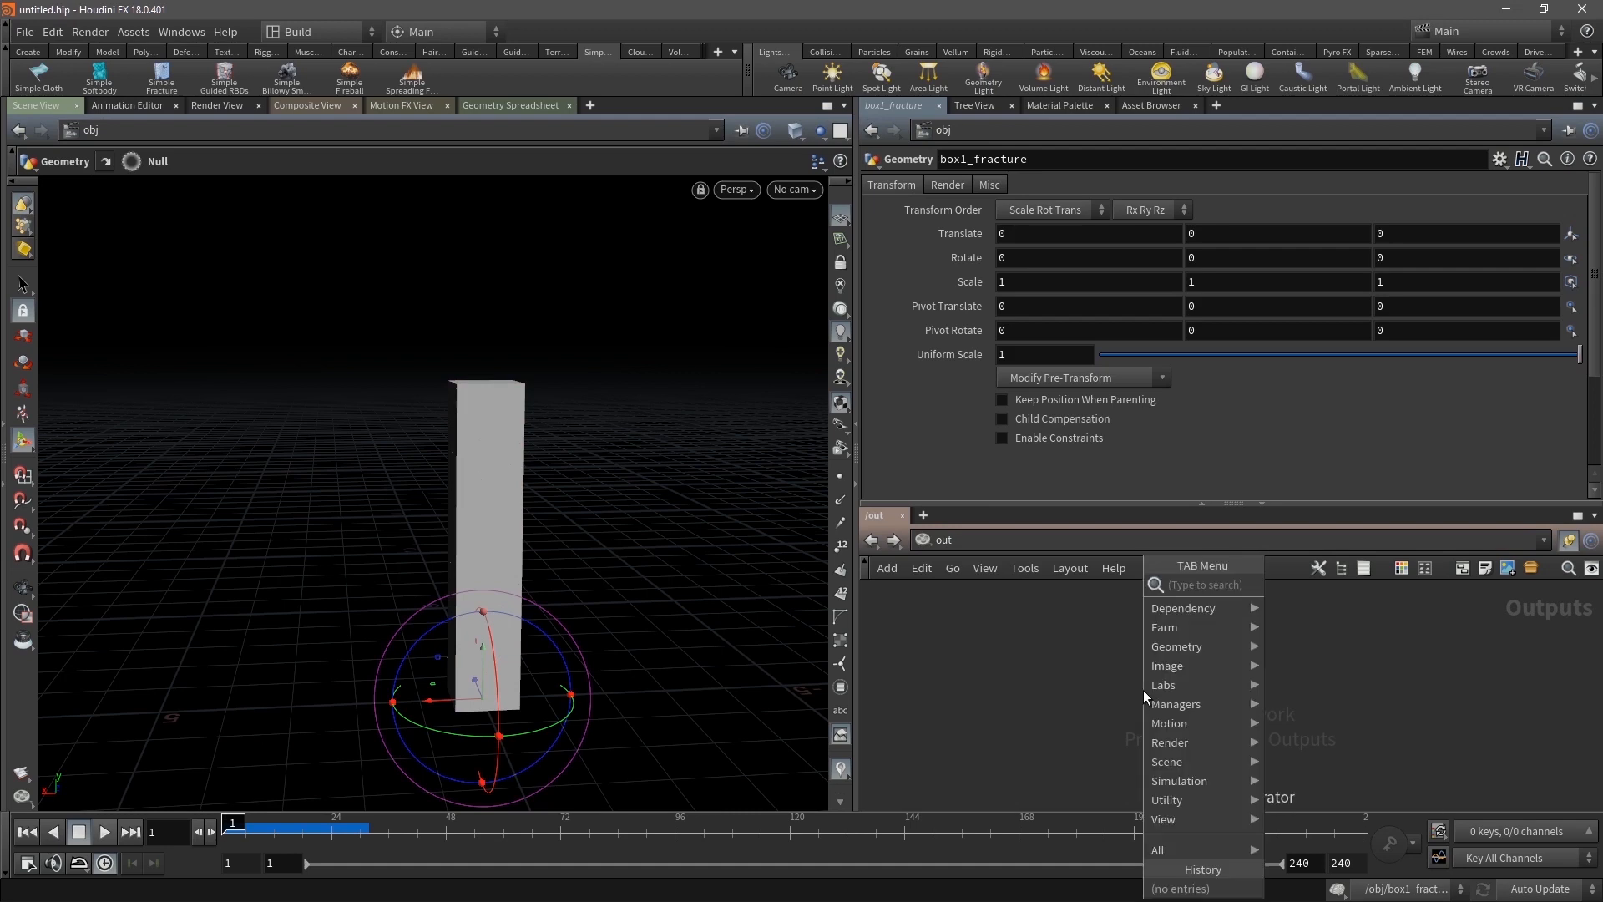
pyautogui.write('vat')
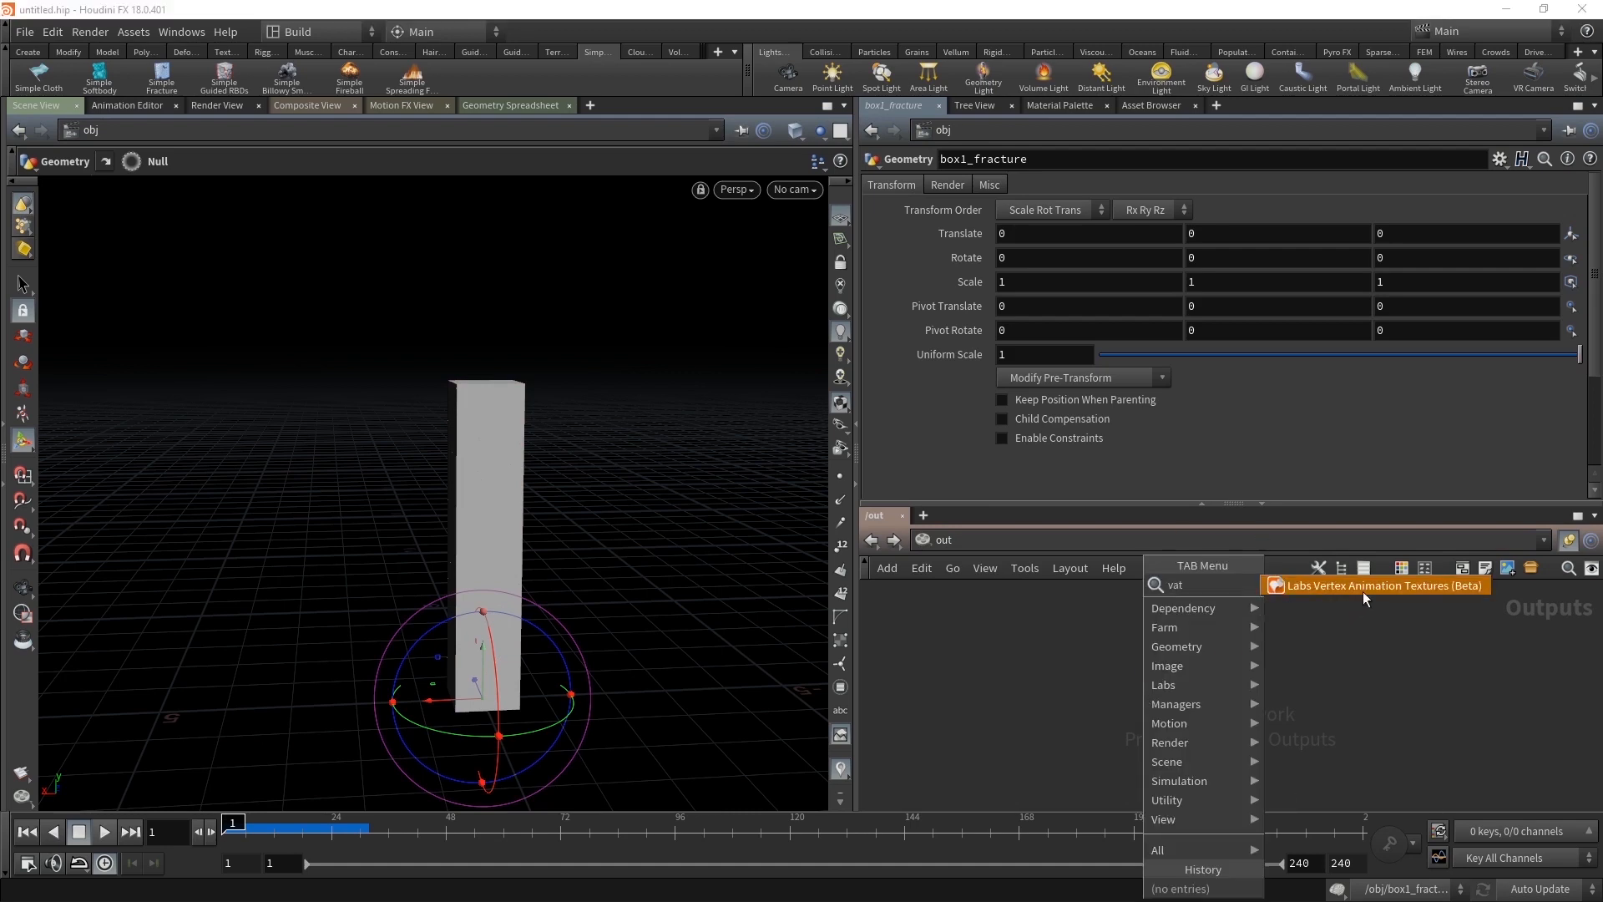
pyautogui.click(1362, 589)
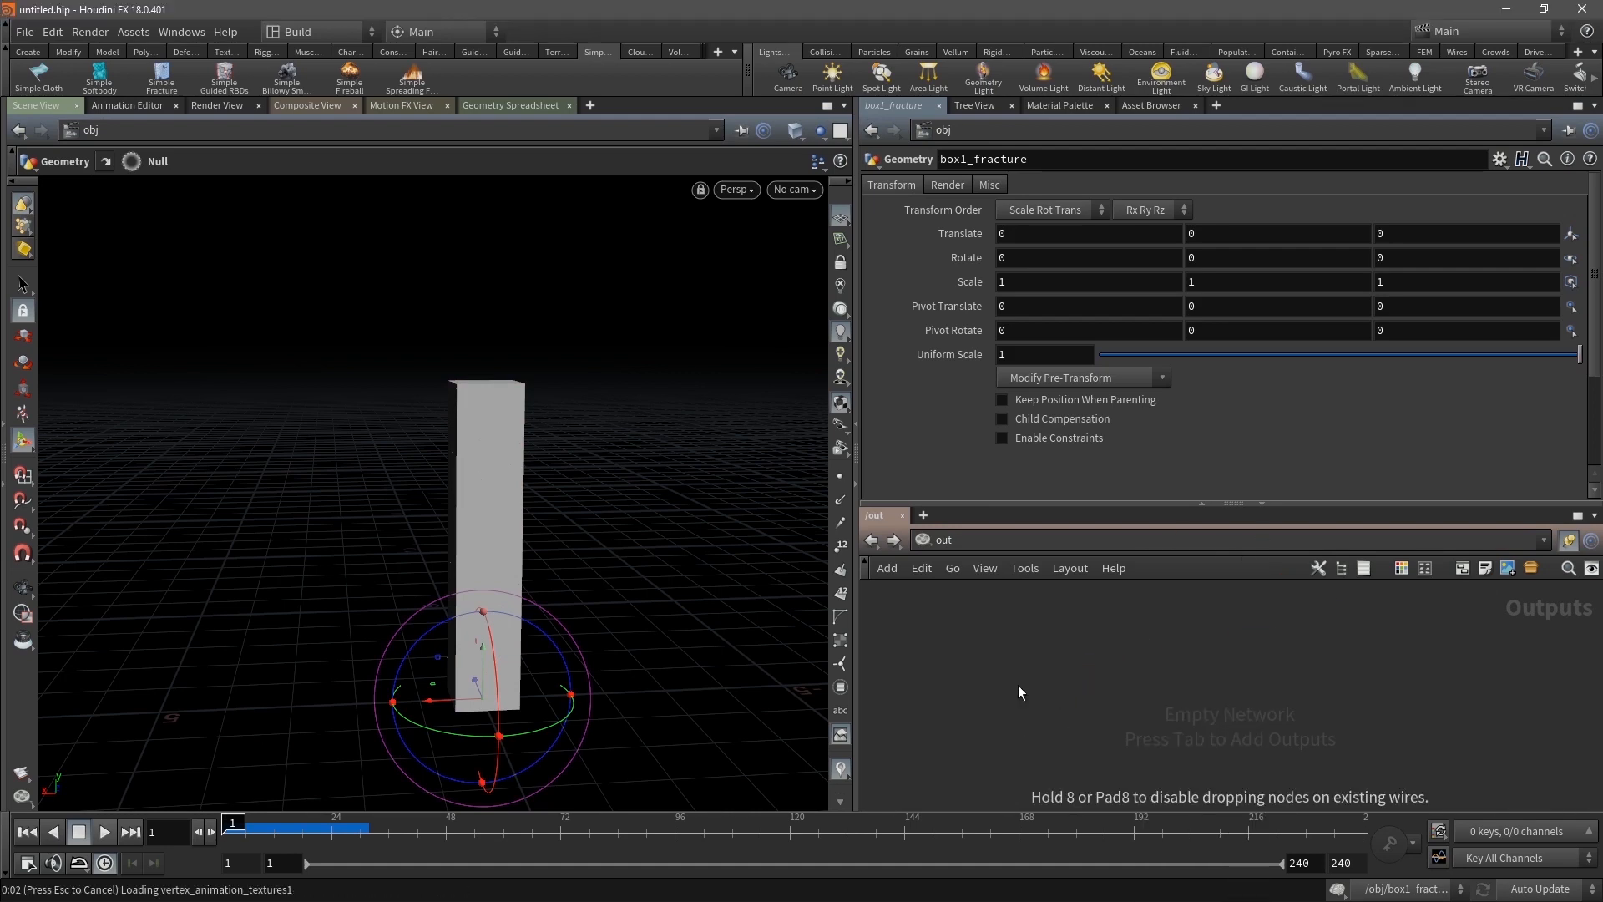
pyautogui.click(1114, 686)
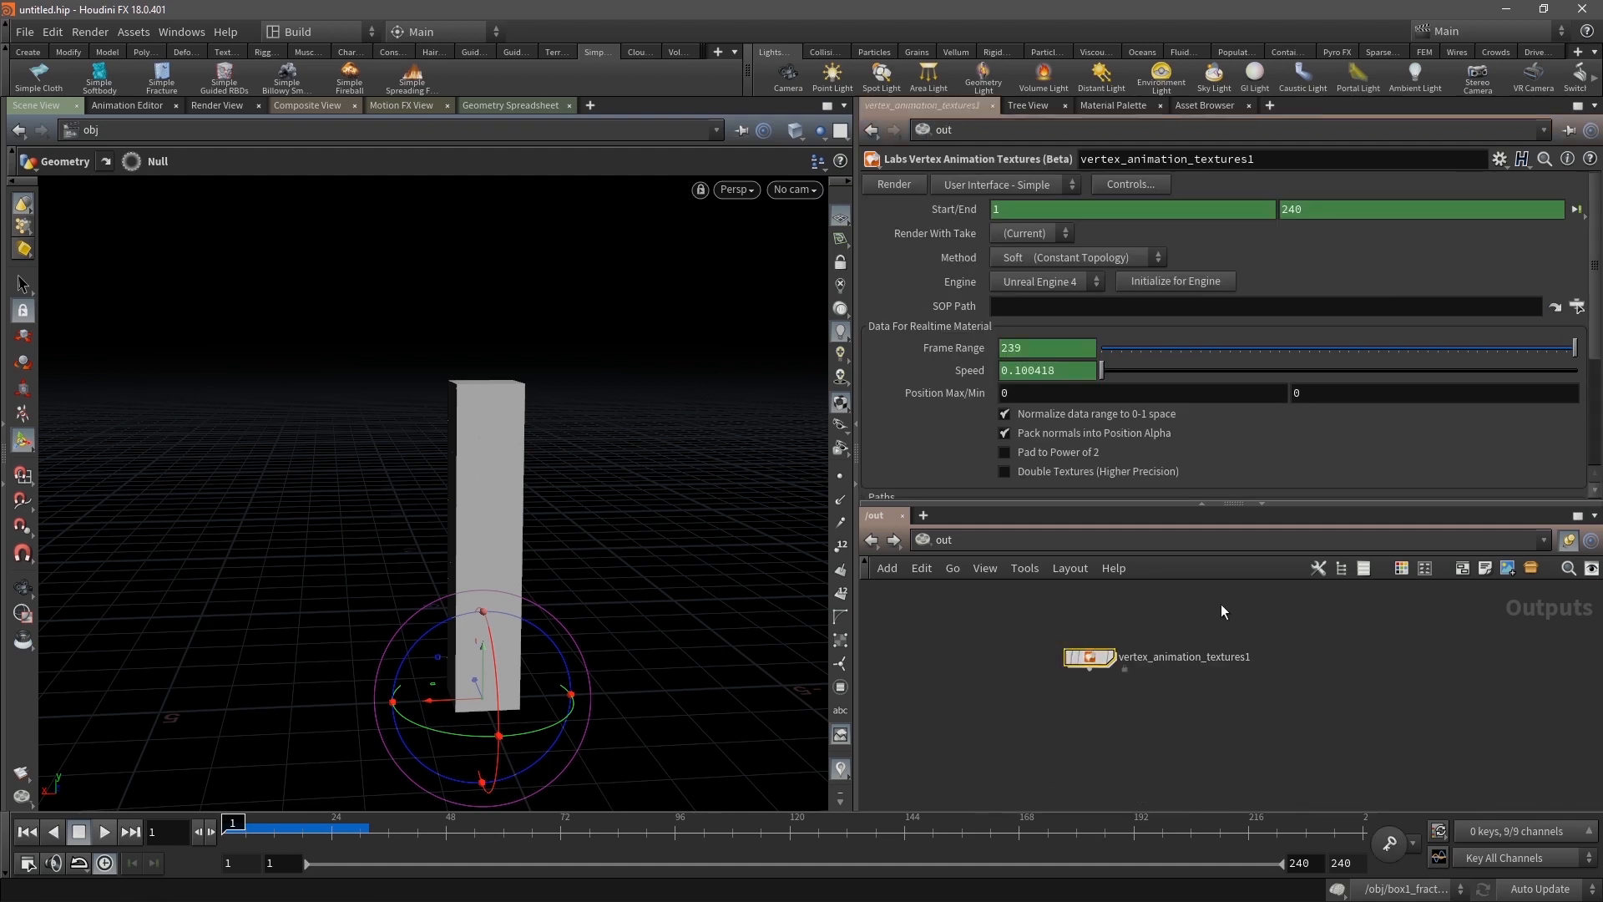
pyautogui.moveTo(1085, 662); pyautogui.dragTo(982, 690)
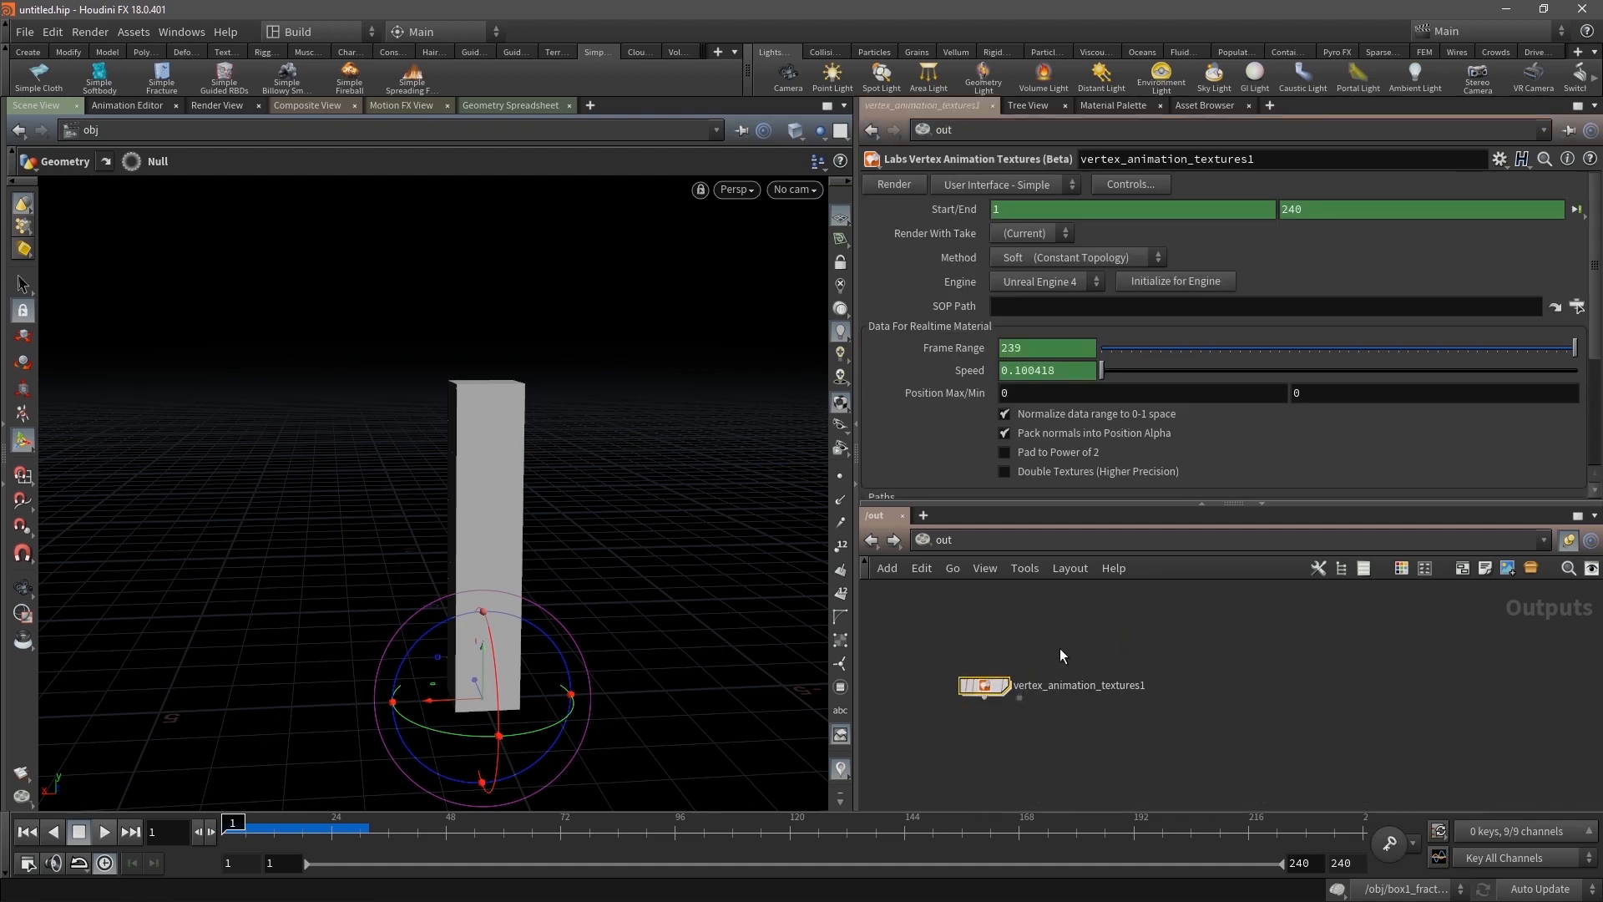
# Set the vertex animation node's SOP Path to /obj/box1_fracture/OUT and interrupt the cooking
pyautogui.moveTo(967, 505); pyautogui.dragTo(950, 684)
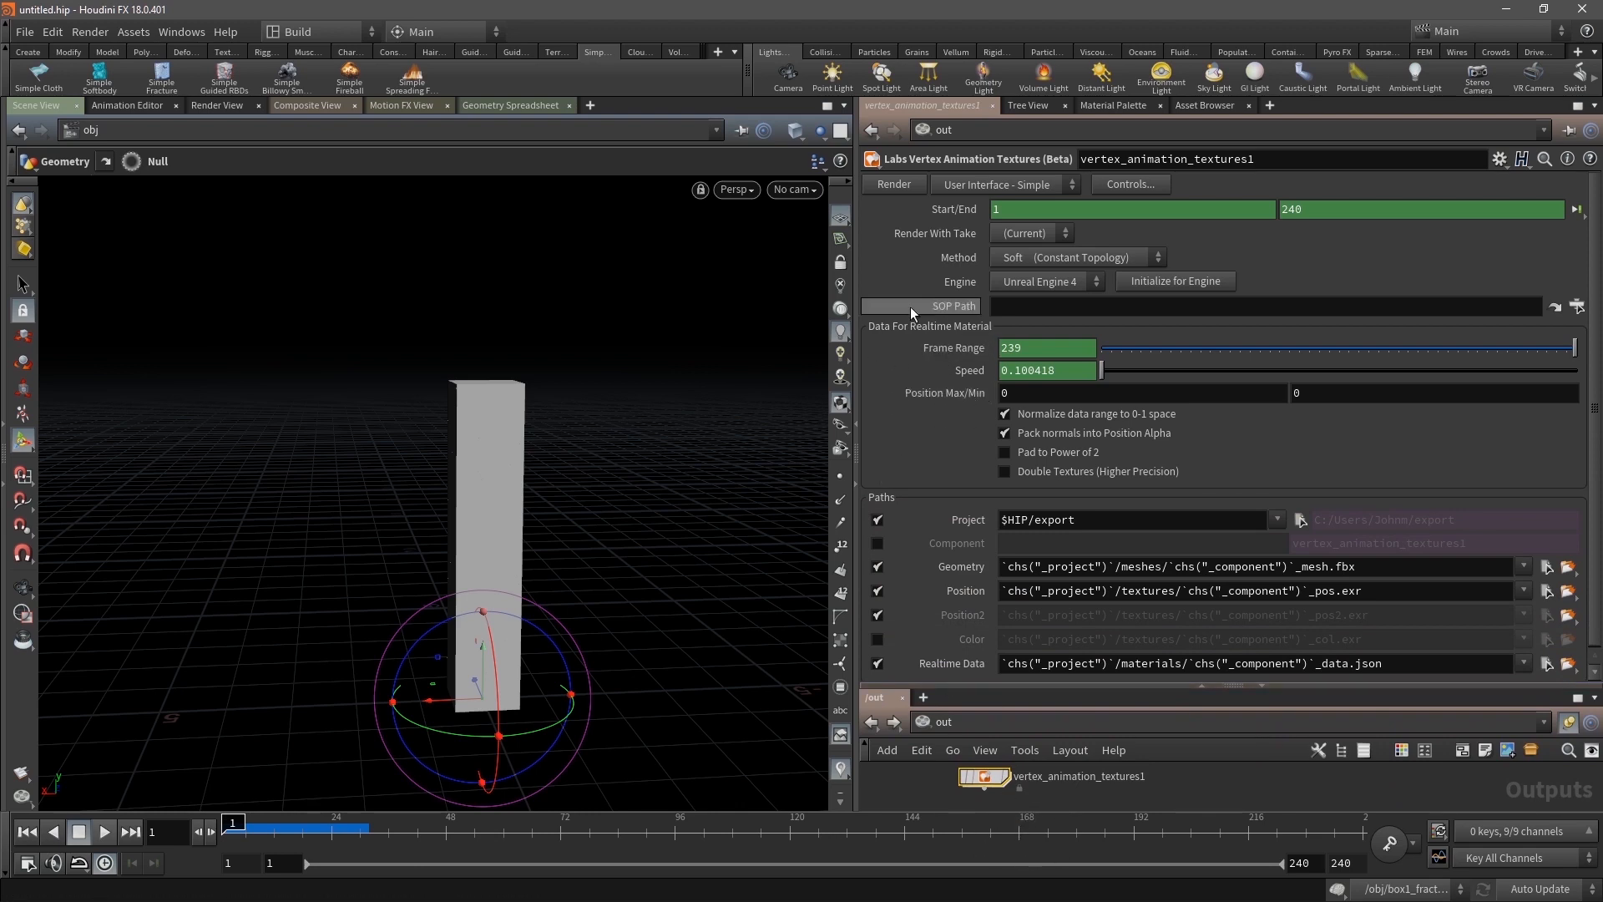
pyautogui.click(1577, 307)
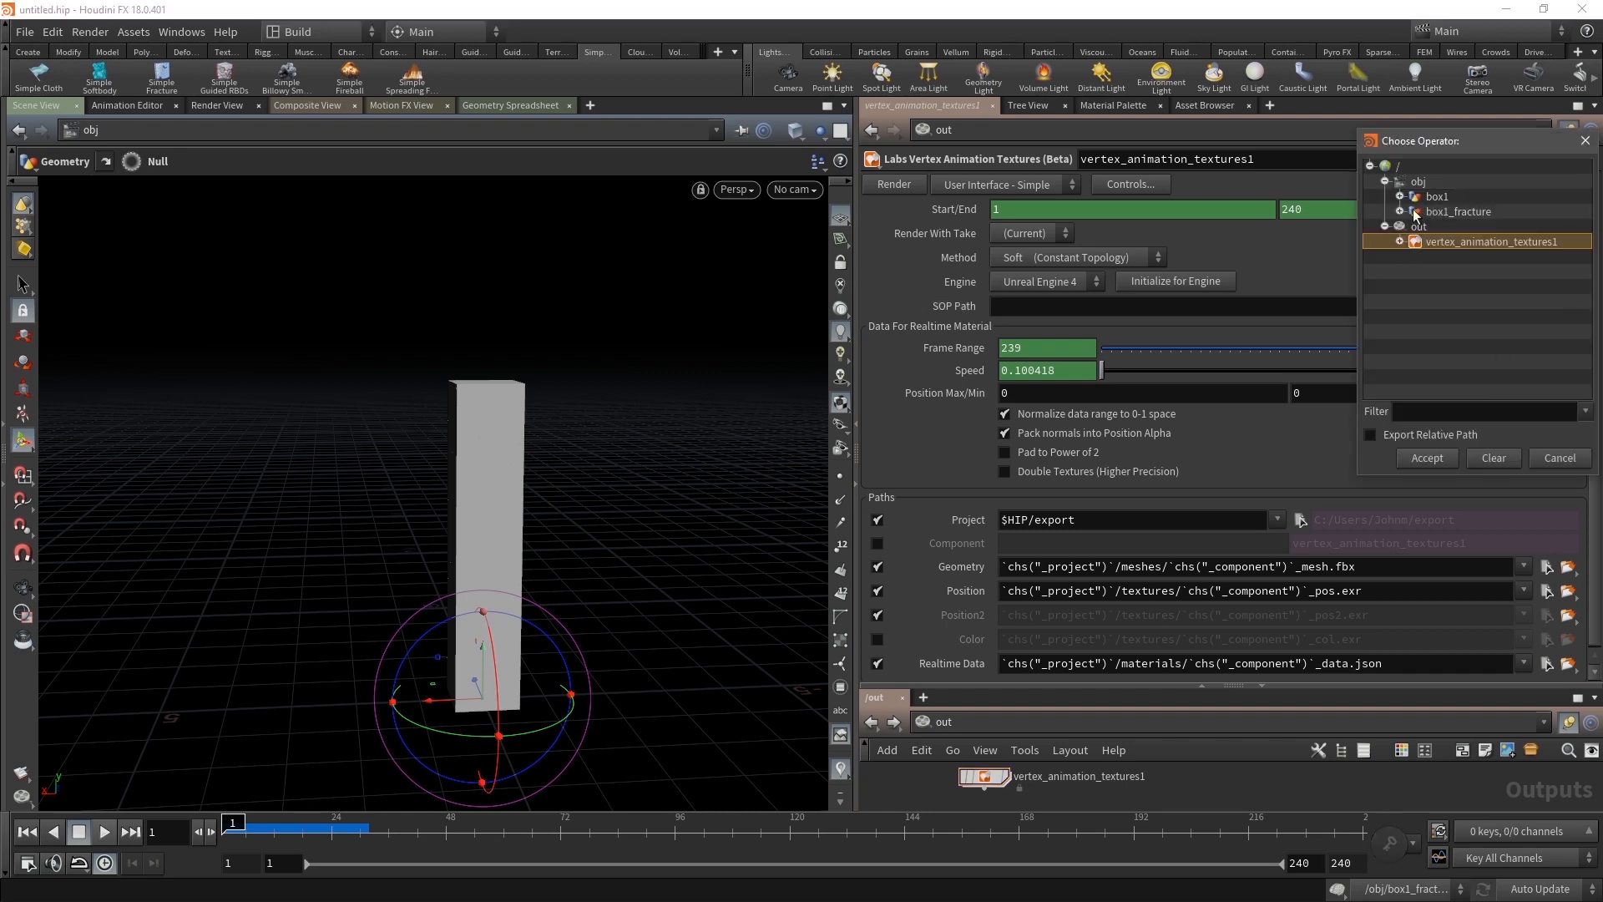
pyautogui.click(1399, 211)
pyautogui.click(1450, 227)
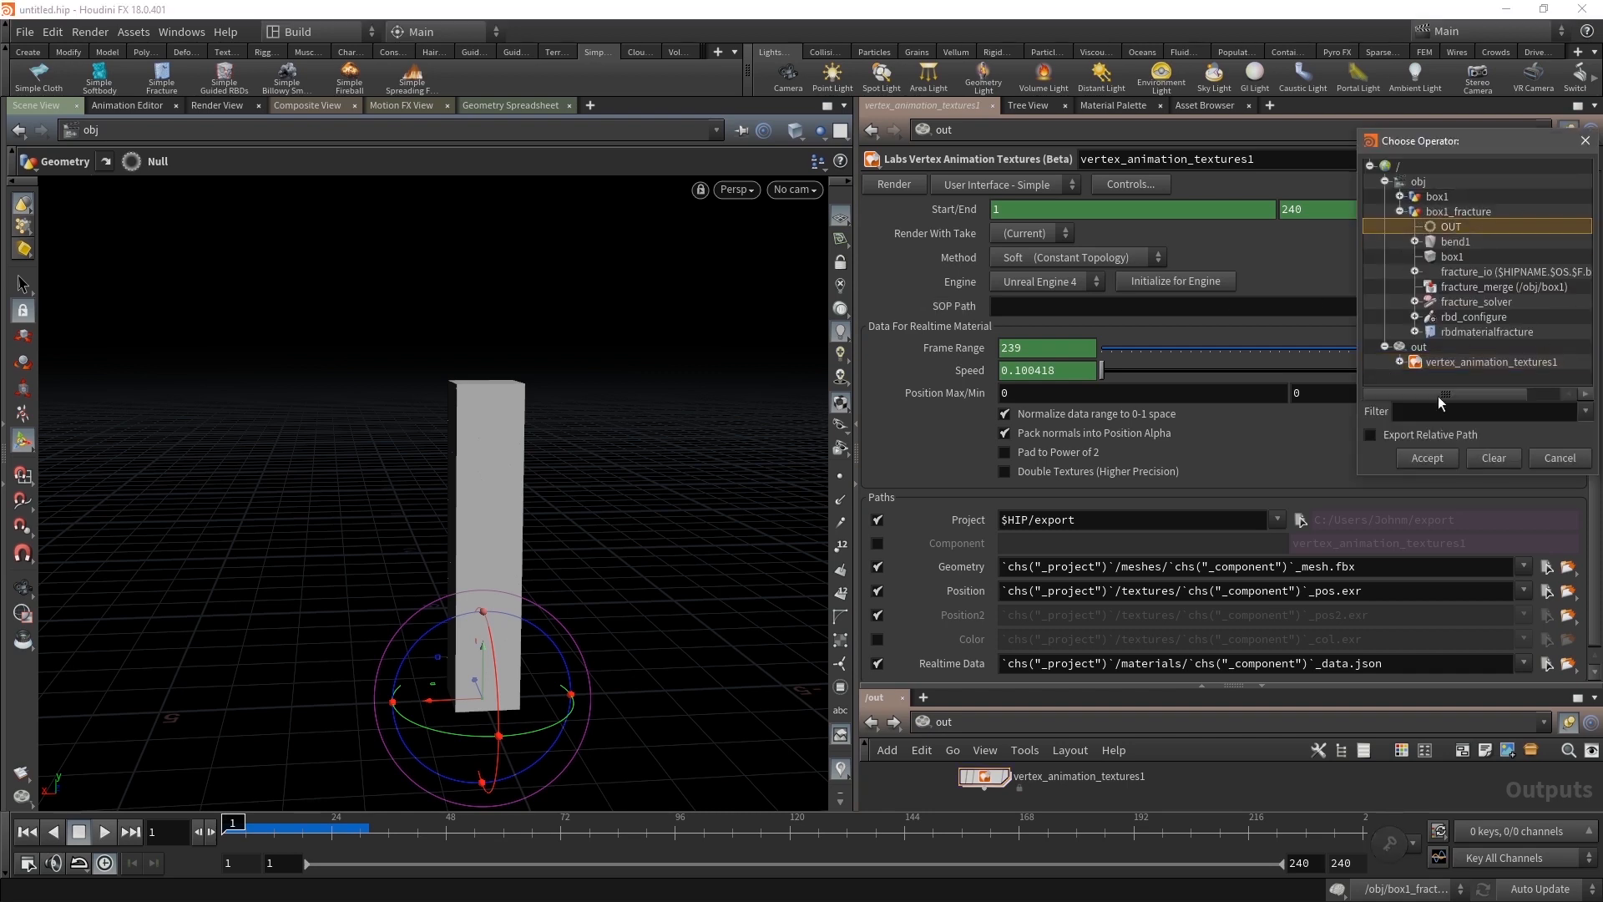
pyautogui.click(1425, 459)
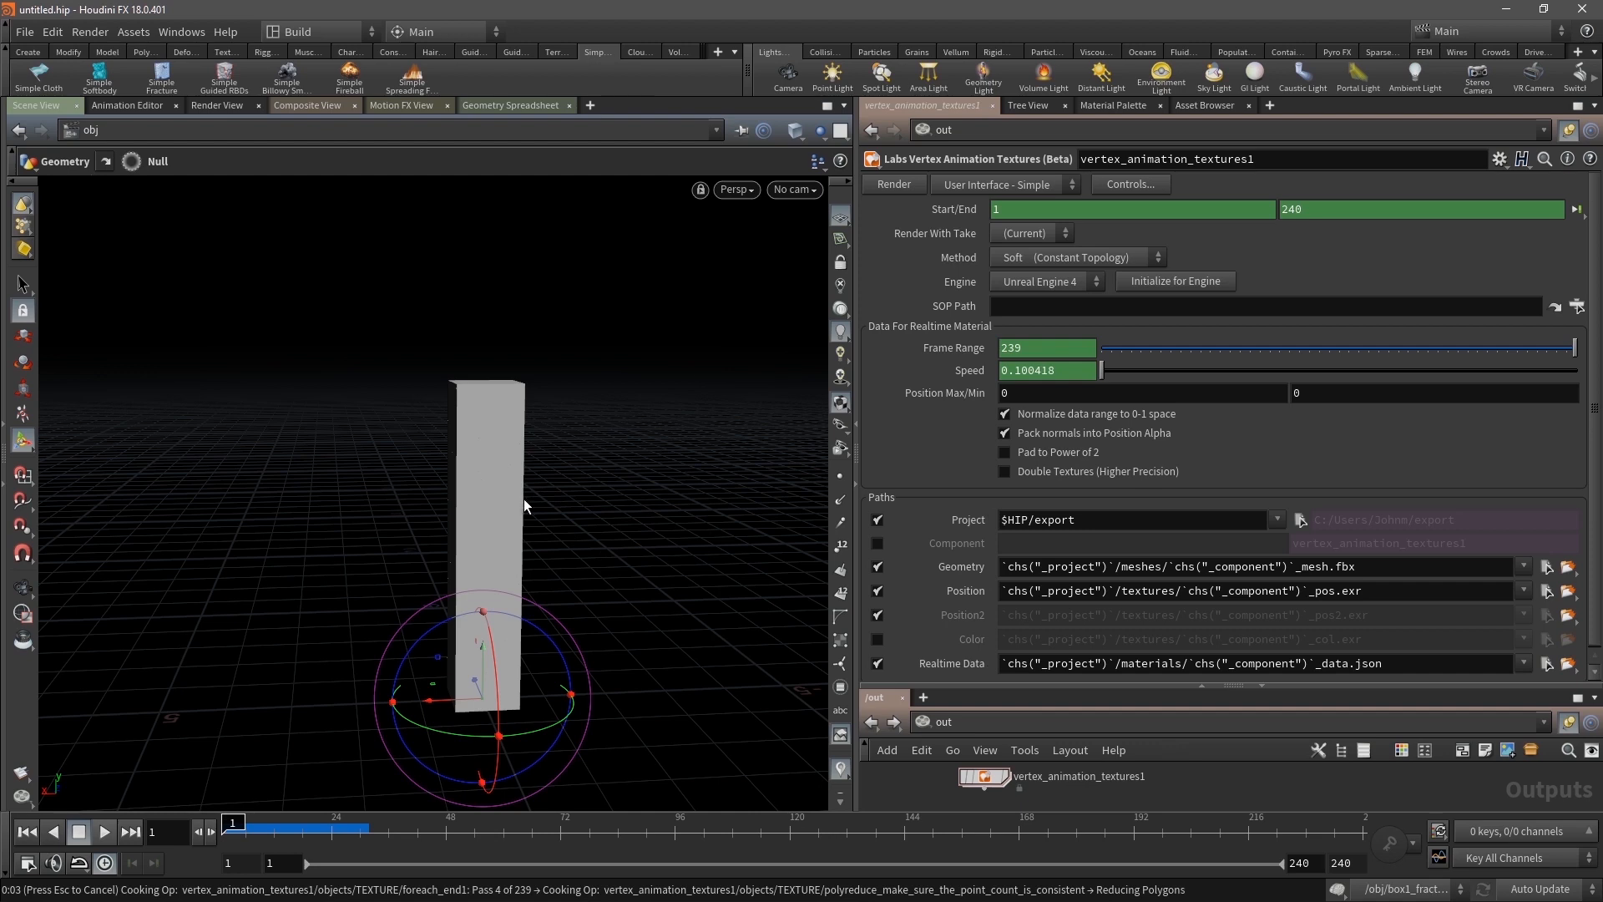
pyautogui.press('Escape')
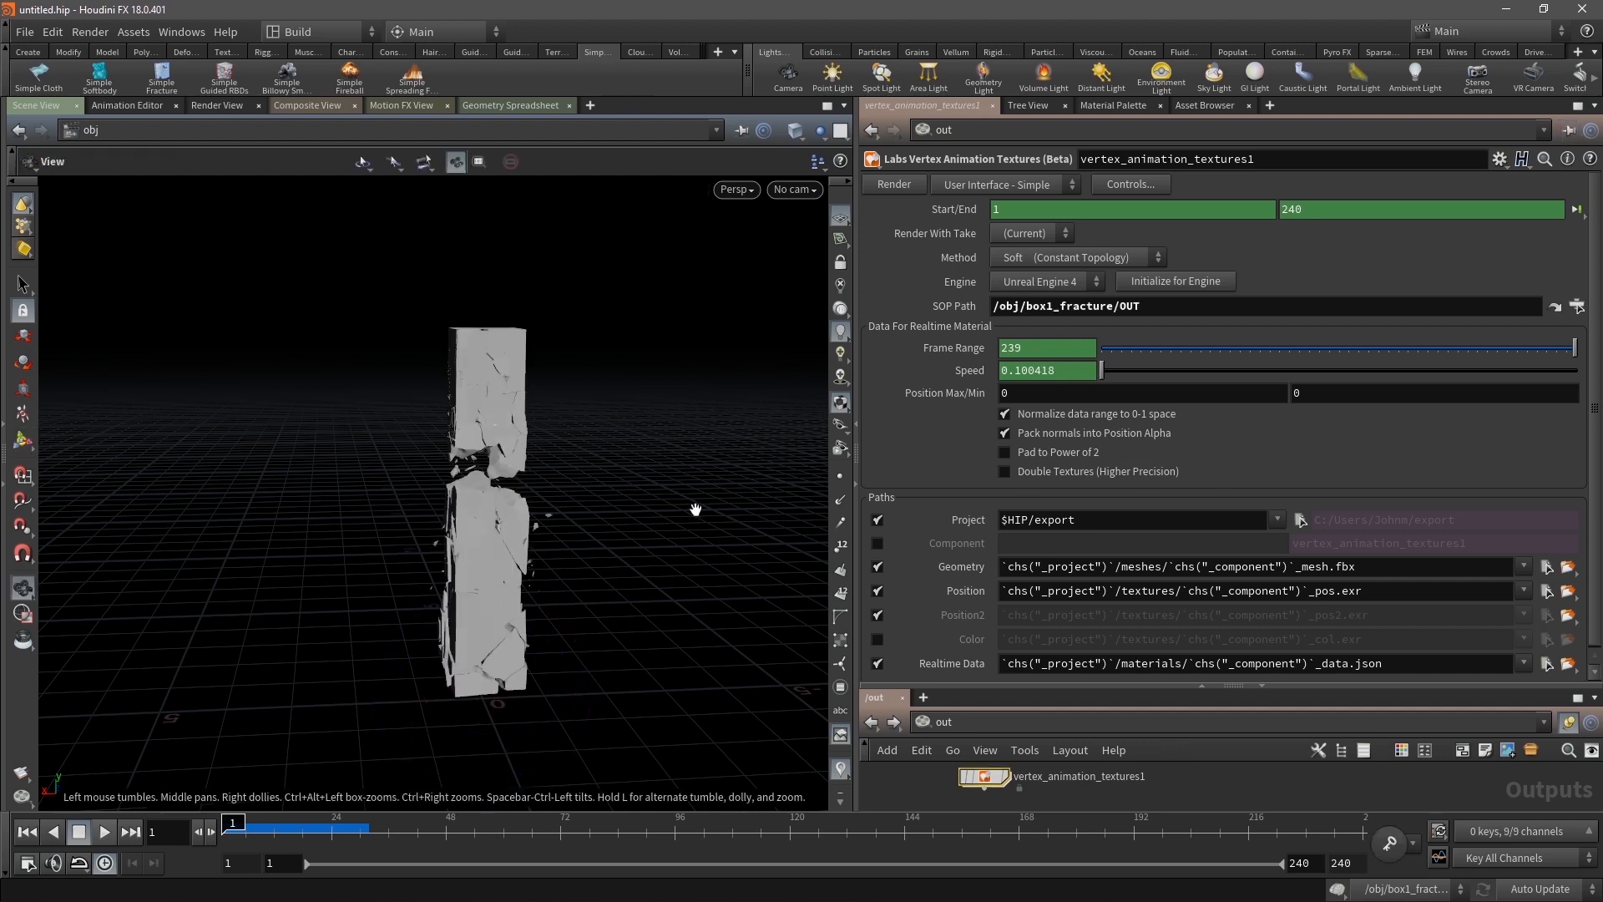
# Step the timeline to frame 2 and review the Method options of the vertex animation node
pyautogui.click(235, 822)
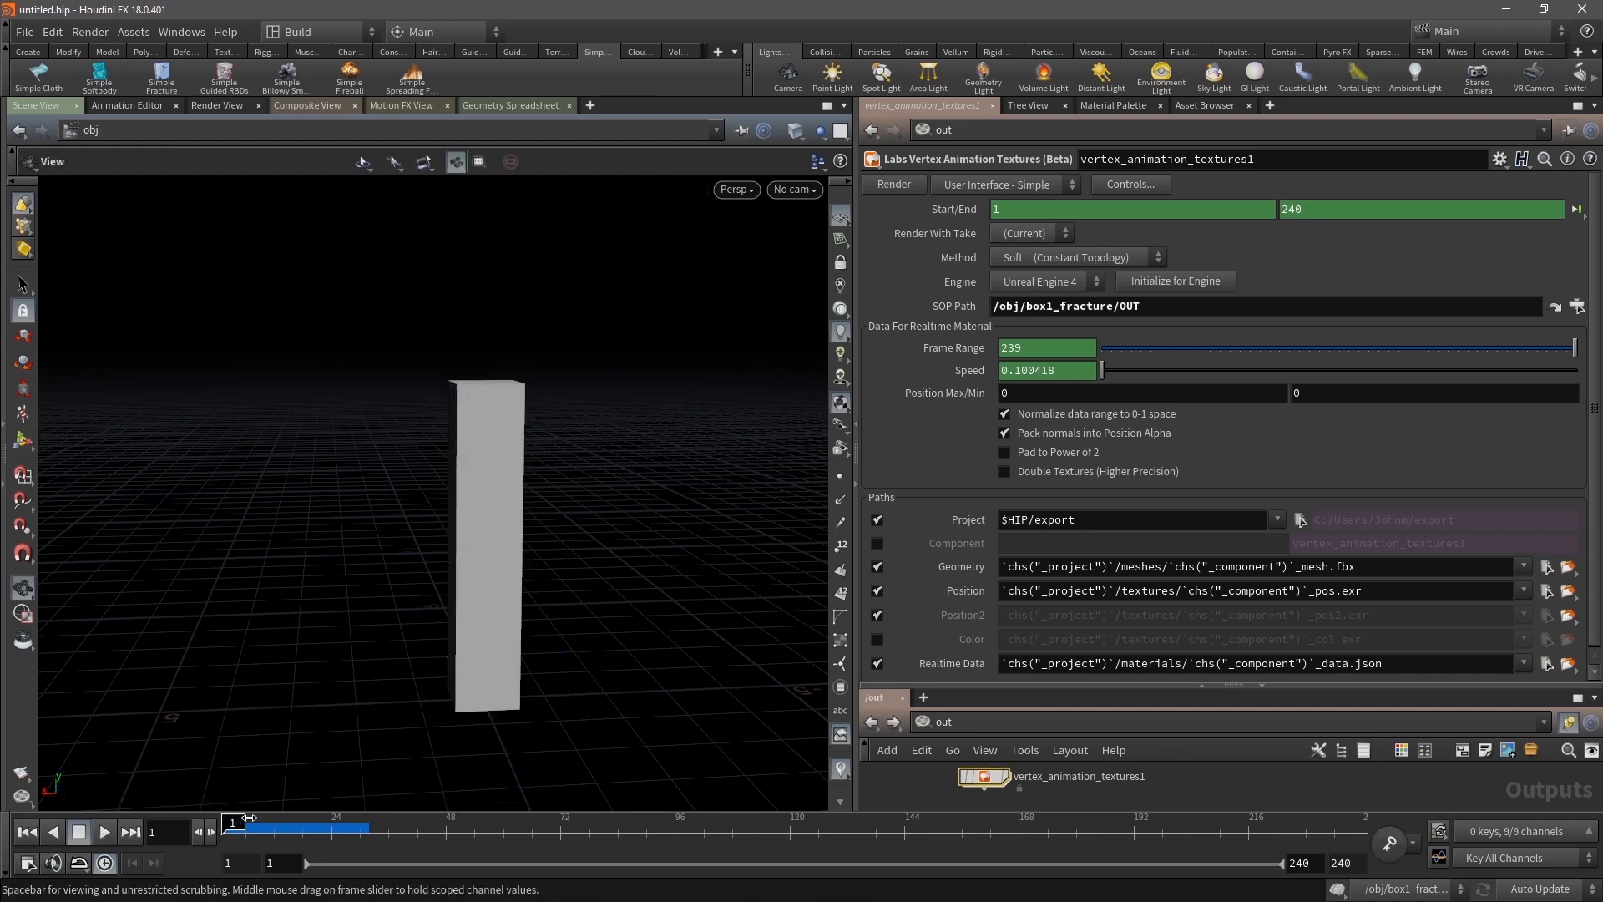
pyautogui.press('Right')
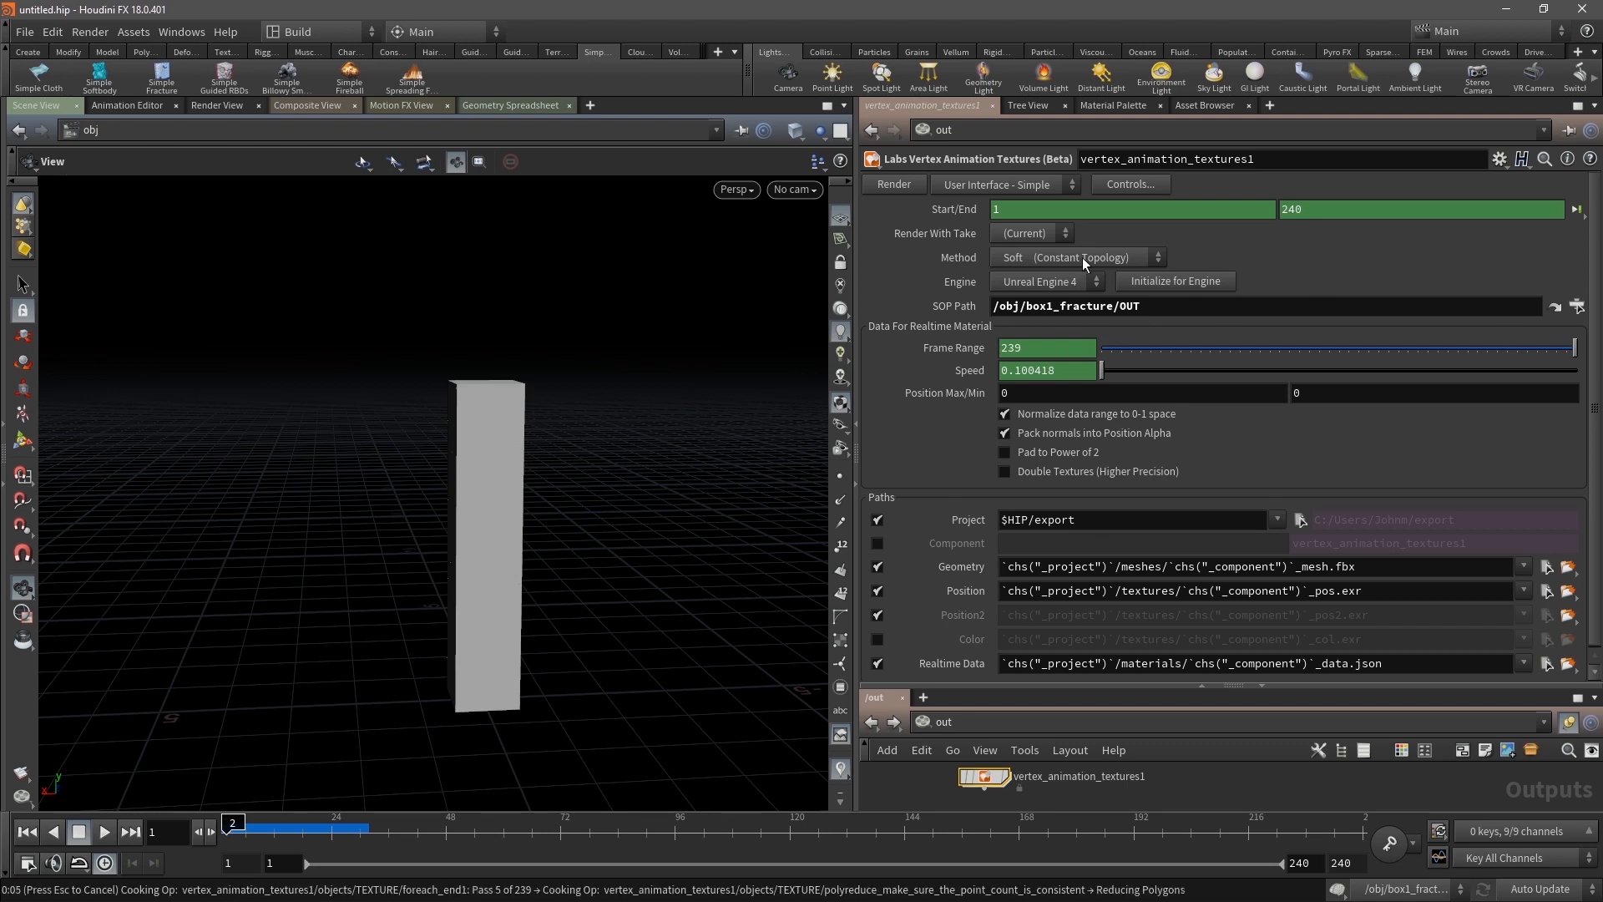
pyautogui.click(1035, 258)
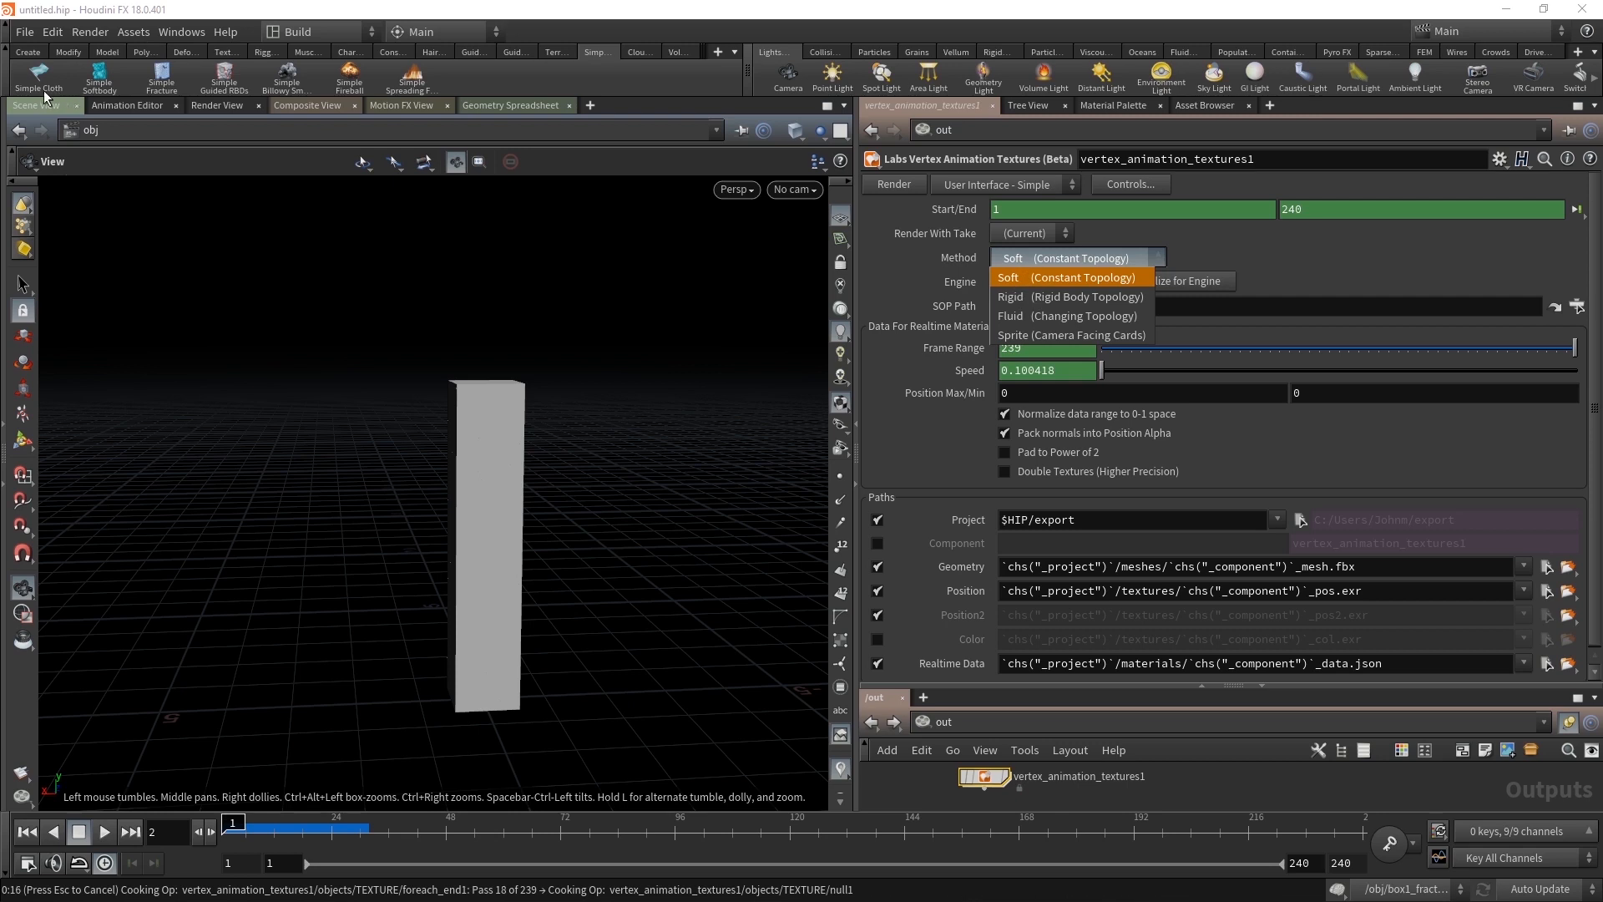
pyautogui.press('Escape')
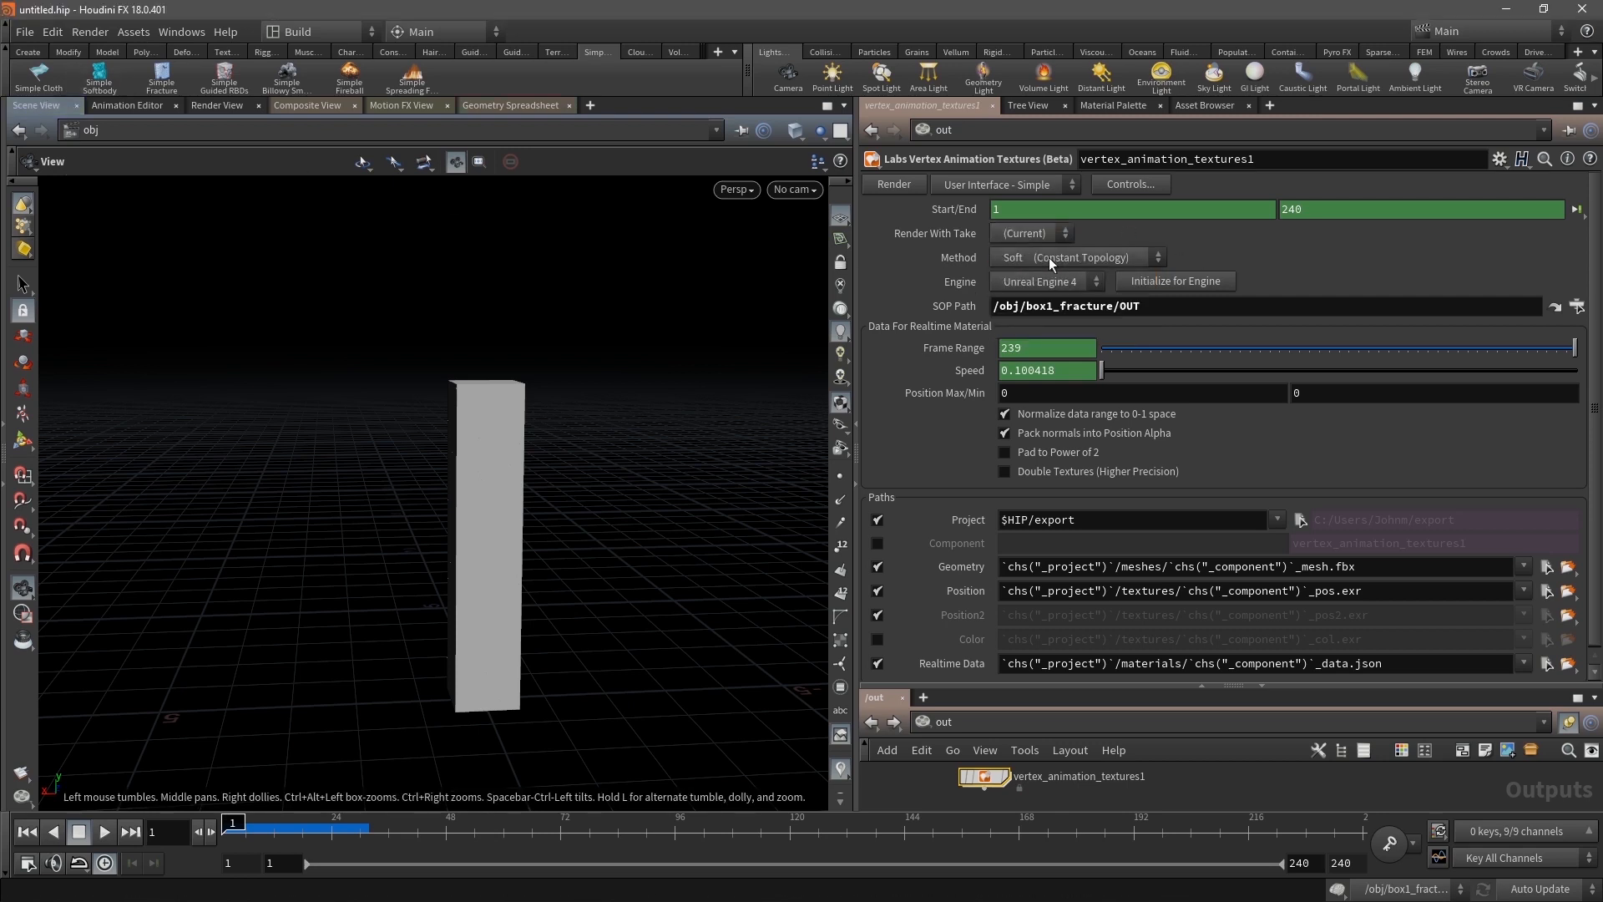
# Keep Unreal Engine 4 as the vertex animation node's engine, initialize the node for it and close the console message
pyautogui.click(1055, 283)
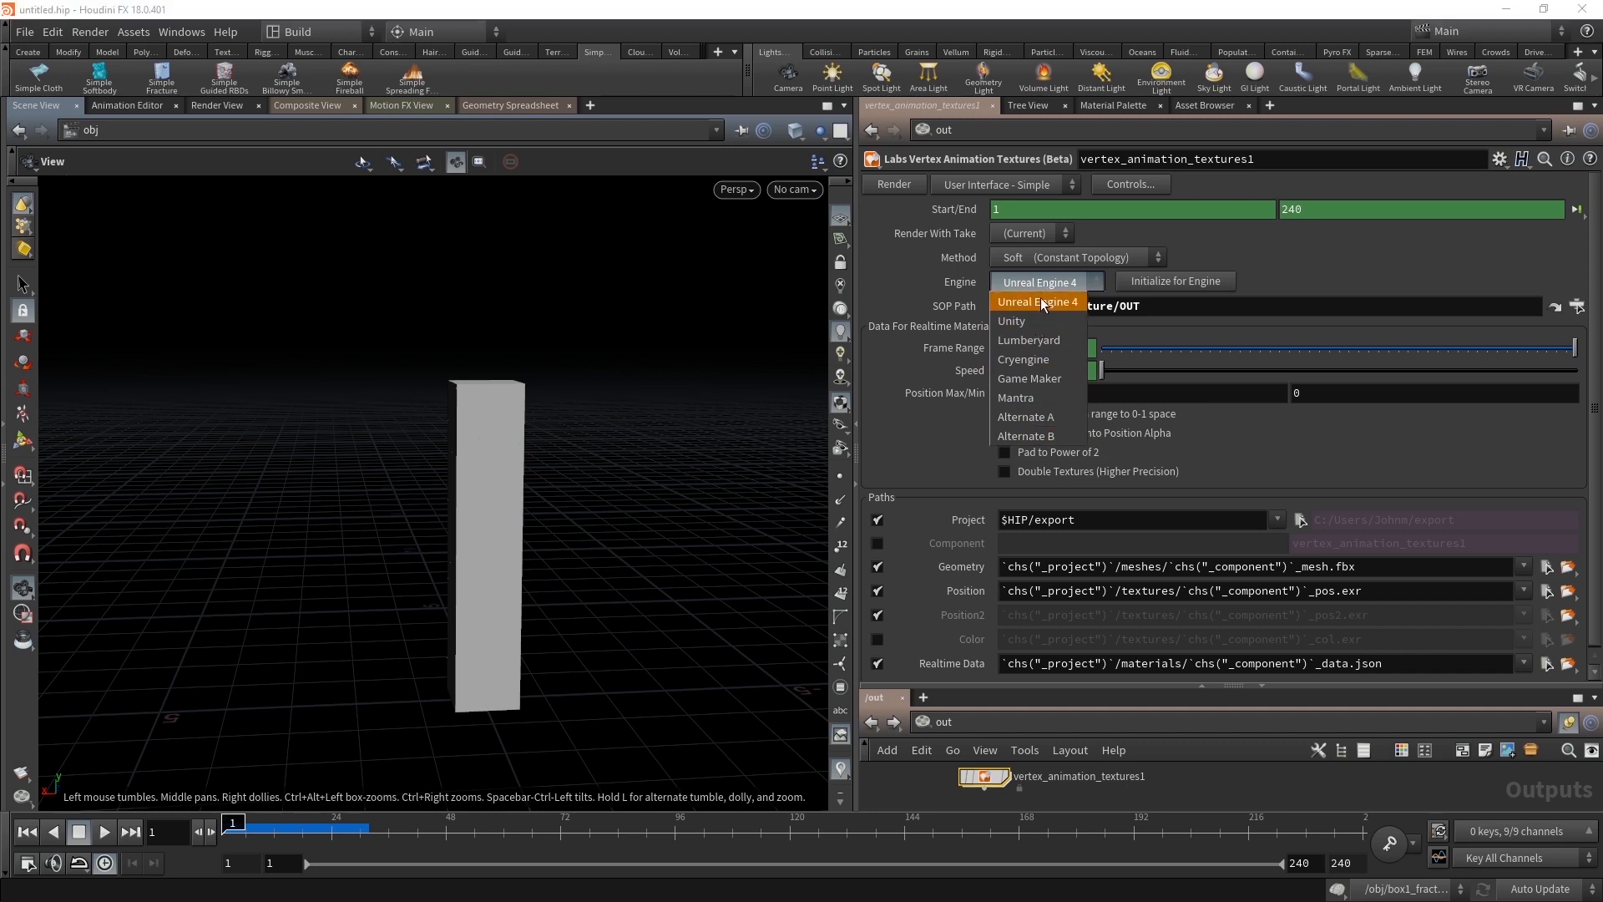
pyautogui.click(1042, 304)
pyautogui.click(1220, 282)
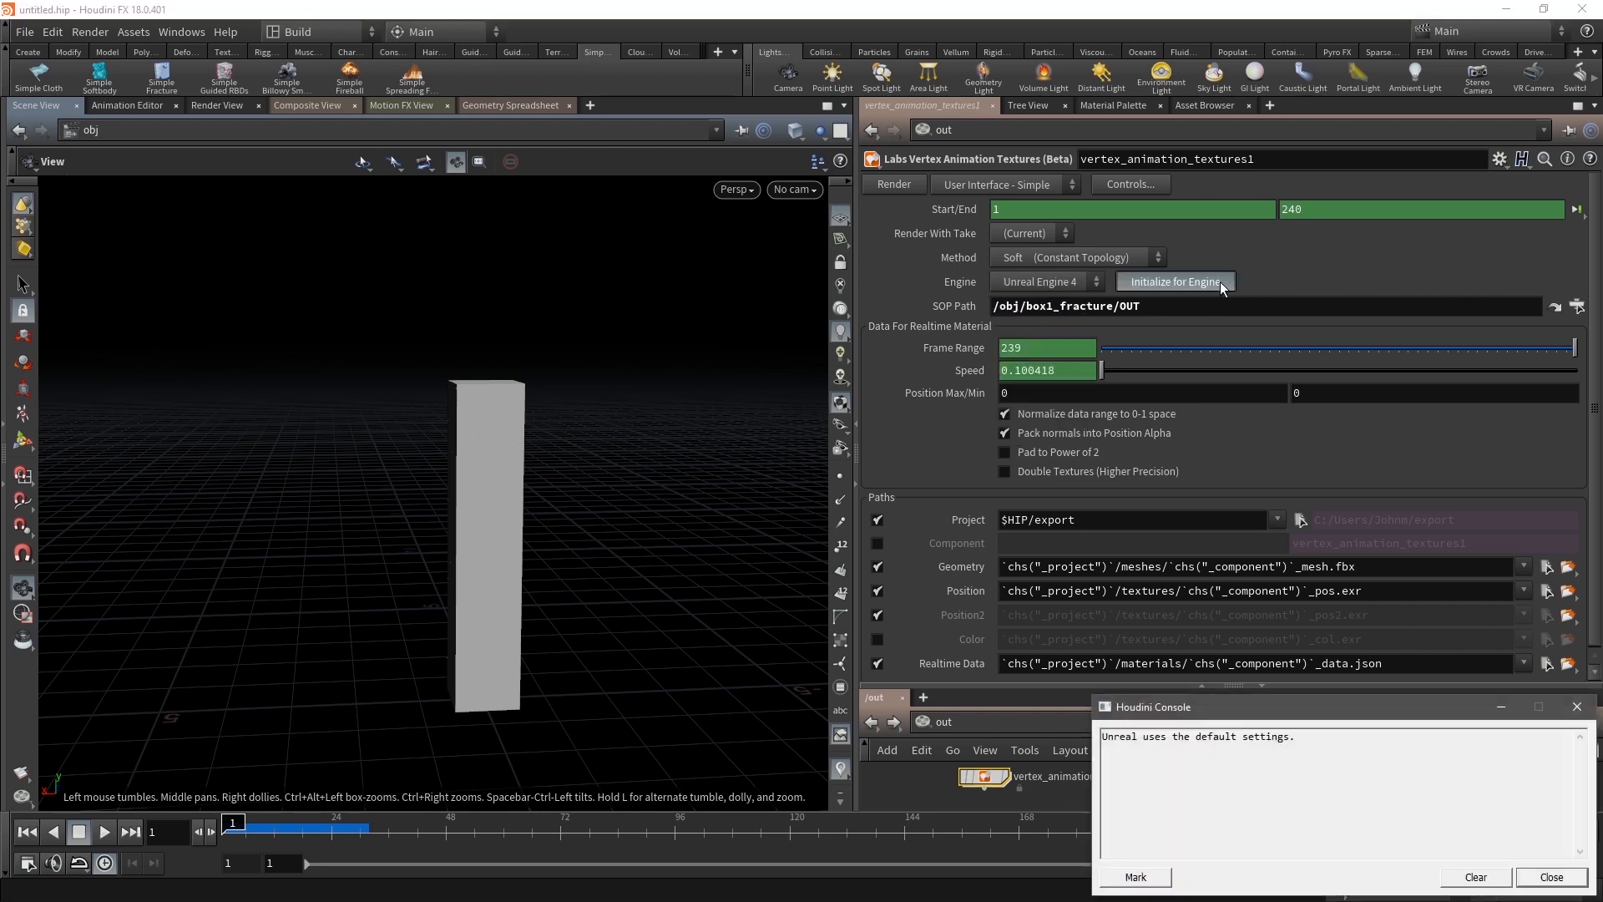
pyautogui.moveTo(1204, 703); pyautogui.dragTo(785, 417)
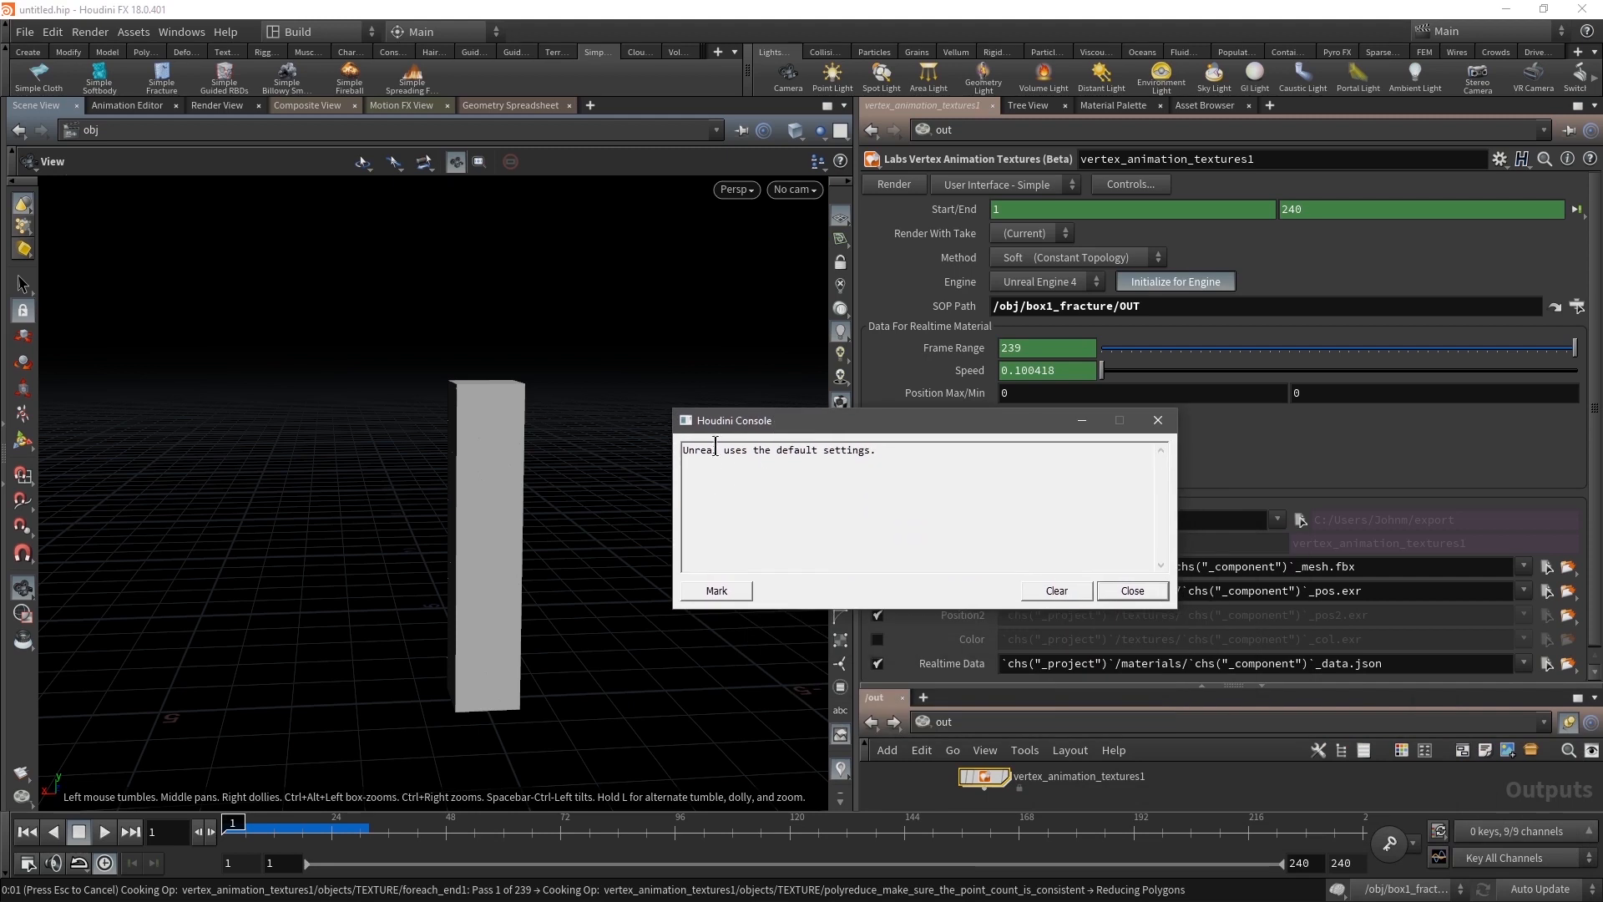
pyautogui.click(1125, 594)
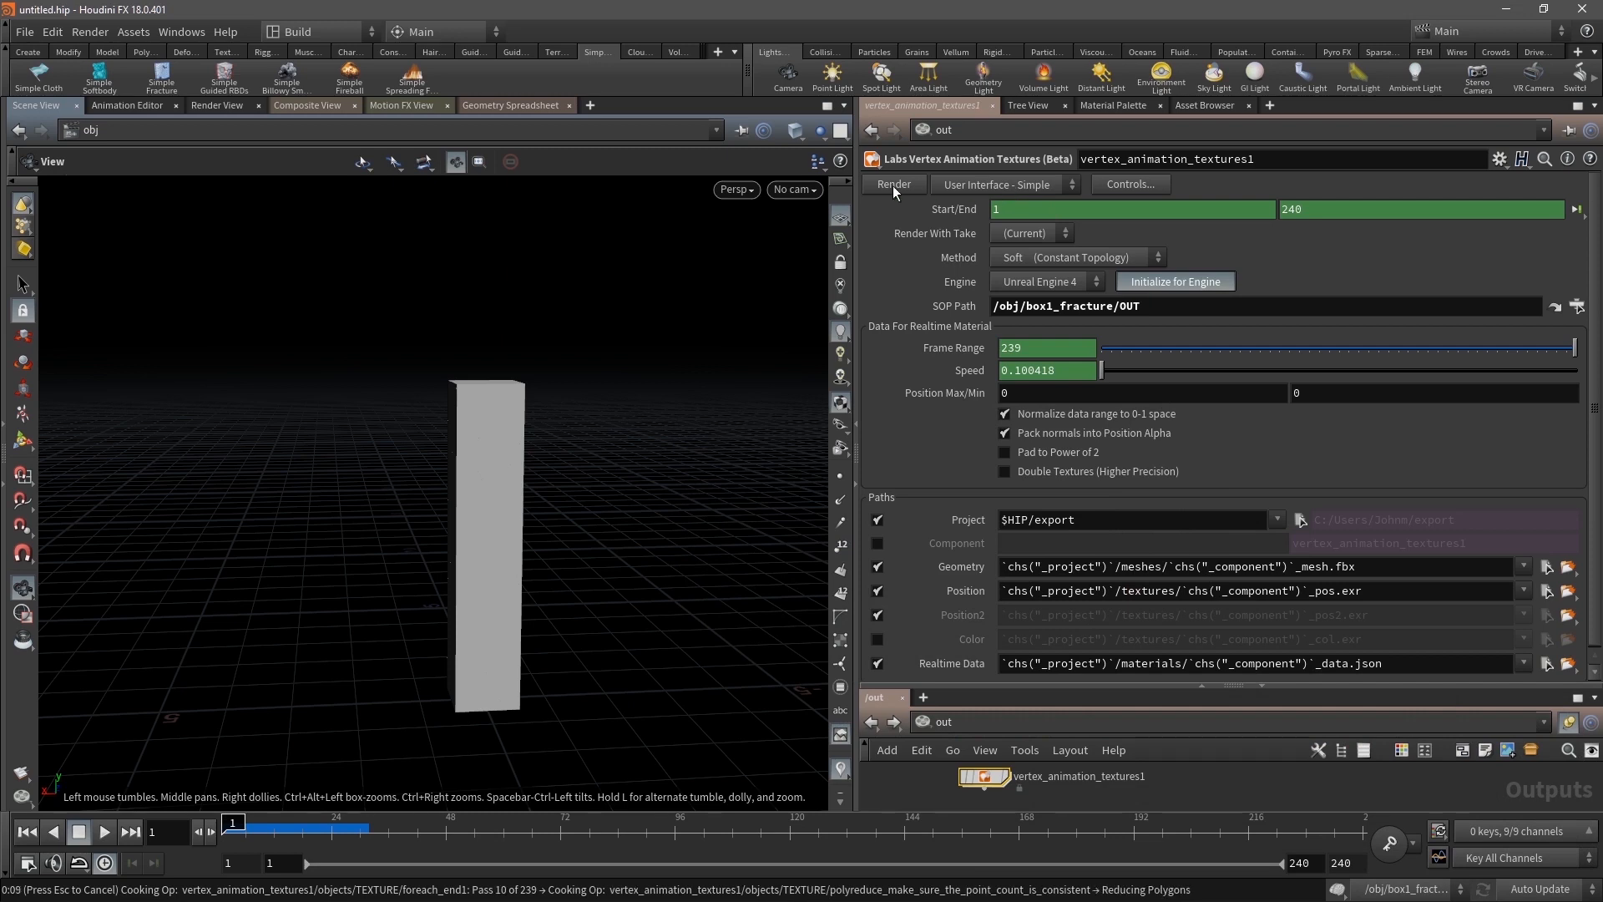
# Switch the vertex animation node to User Interface - Normal and expand the Soft Vertex Material Function in its sample shader code
pyautogui.click(1032, 182)
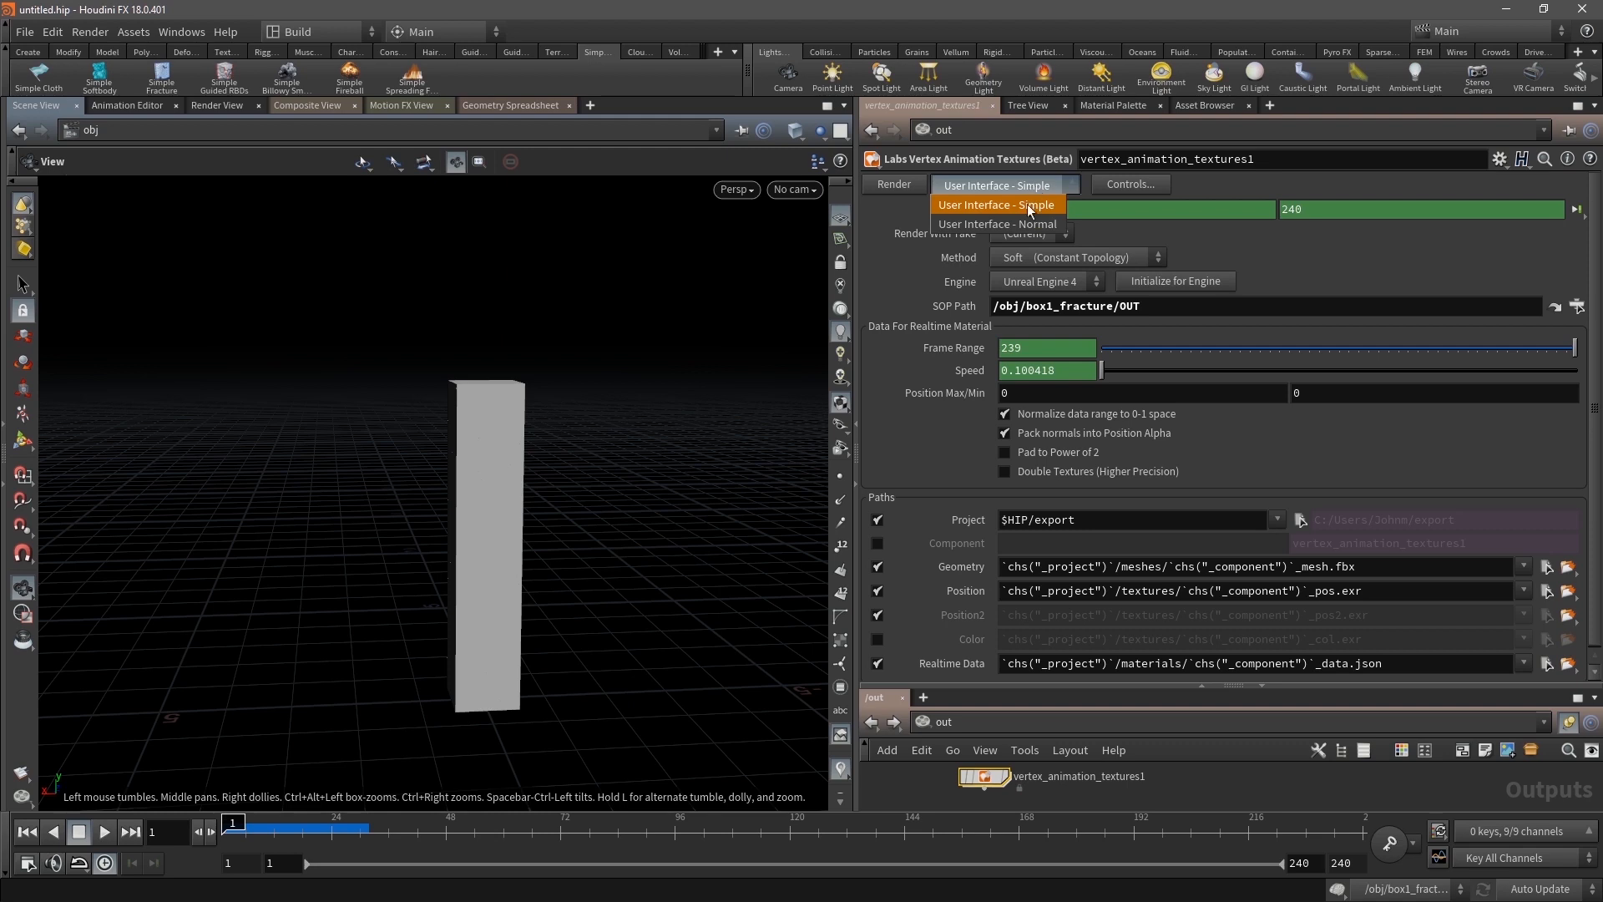
pyautogui.click(1026, 223)
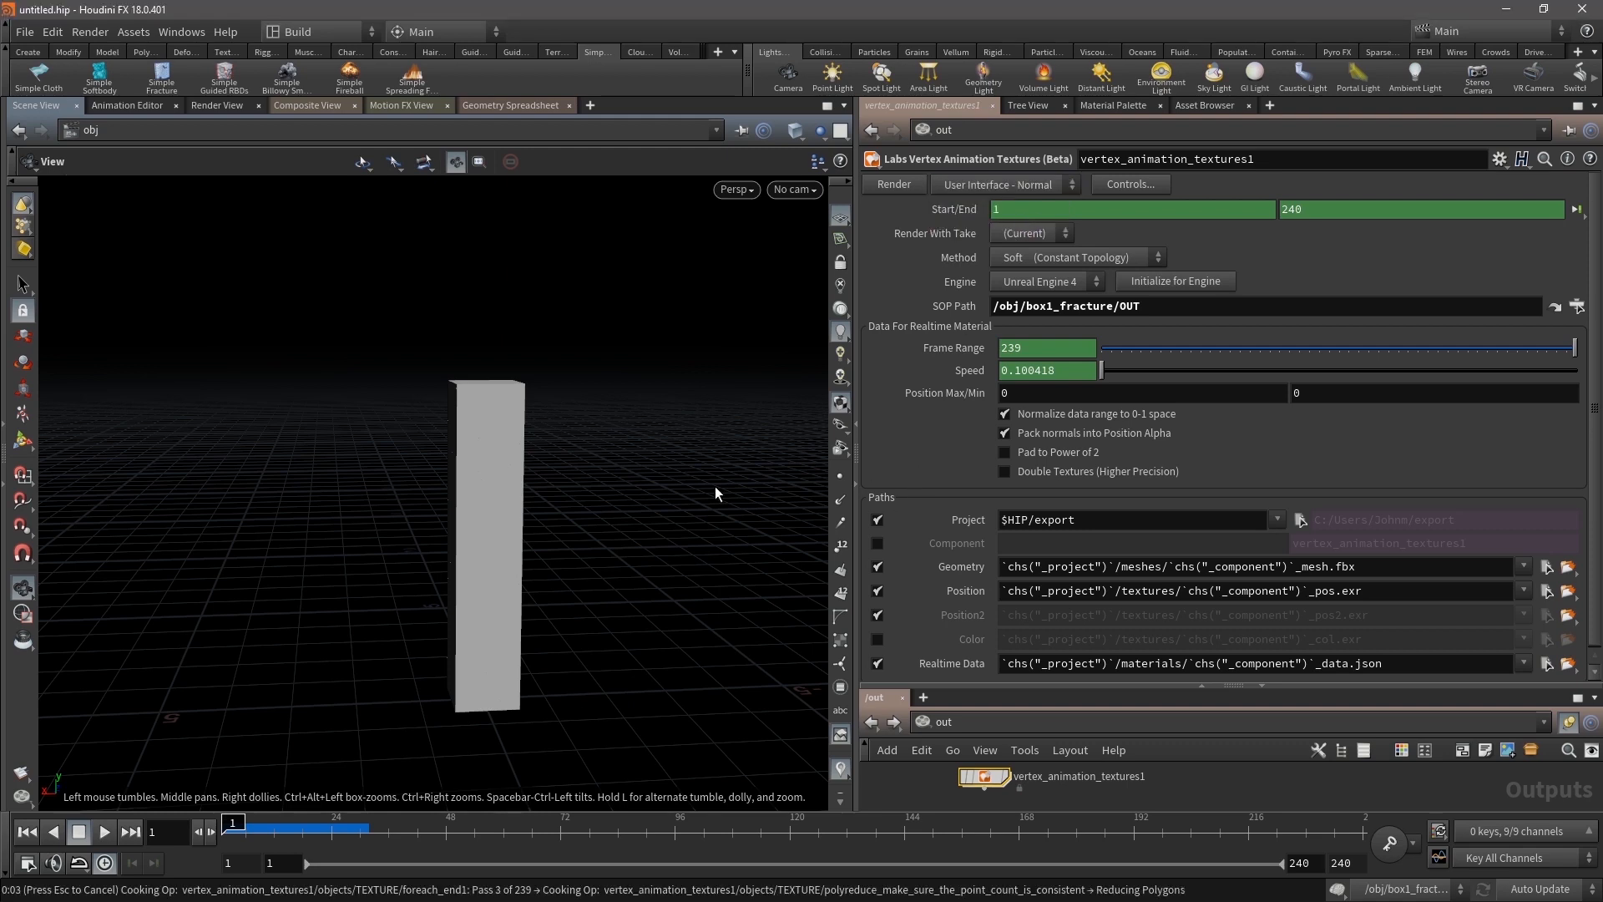
pyautogui.scroll(-3, 994, 443)
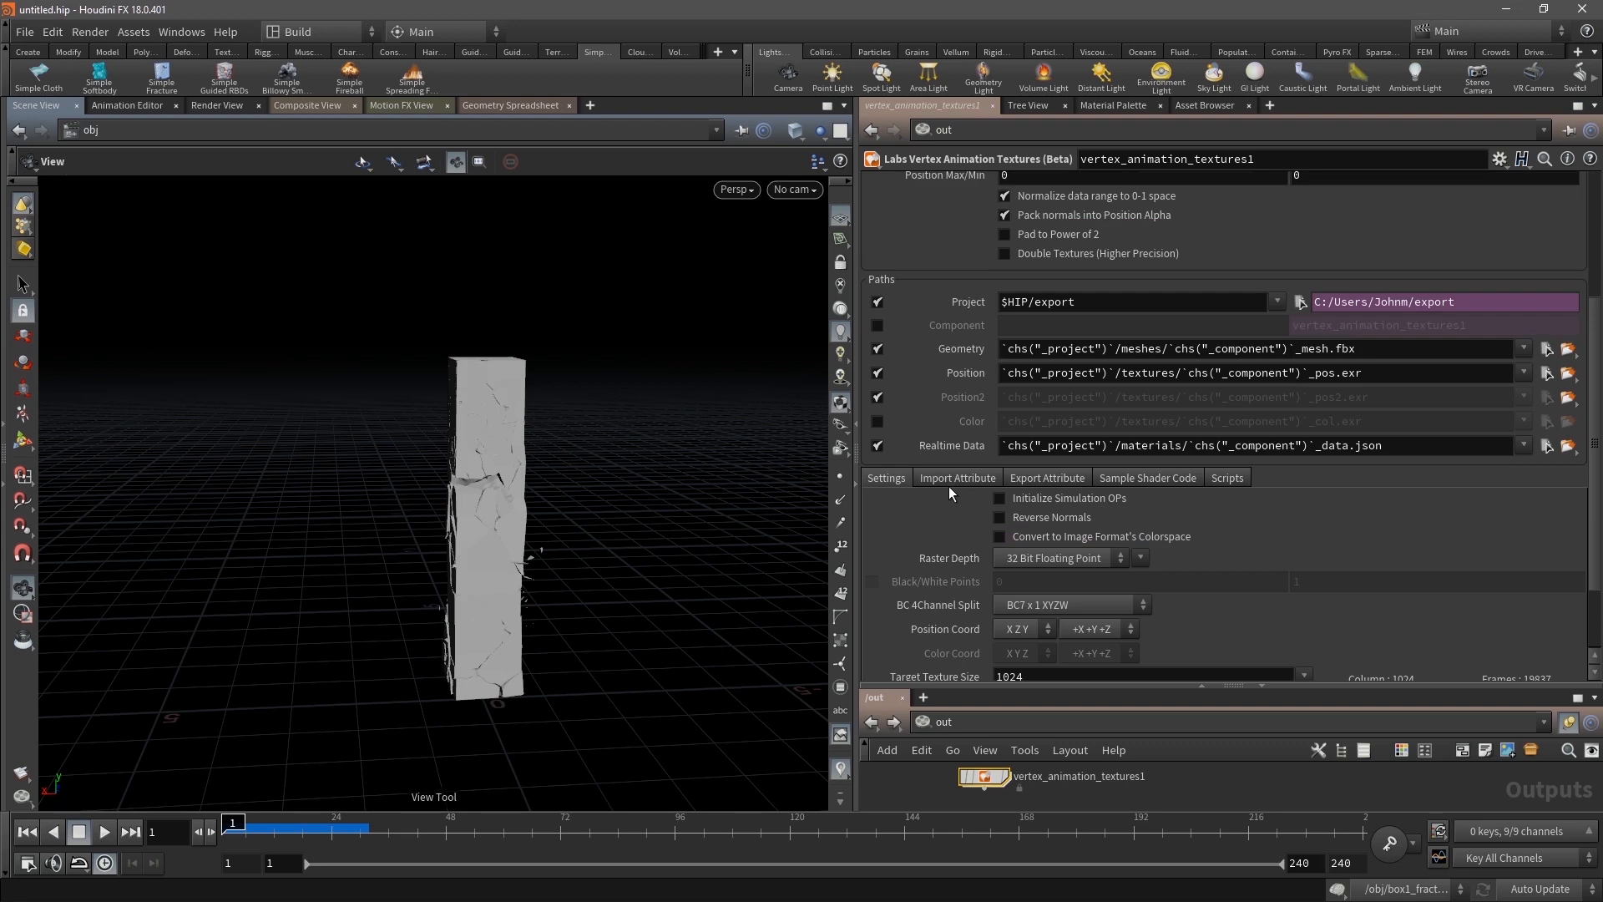
pyautogui.scroll(-1, 949, 486)
pyautogui.click(1159, 428)
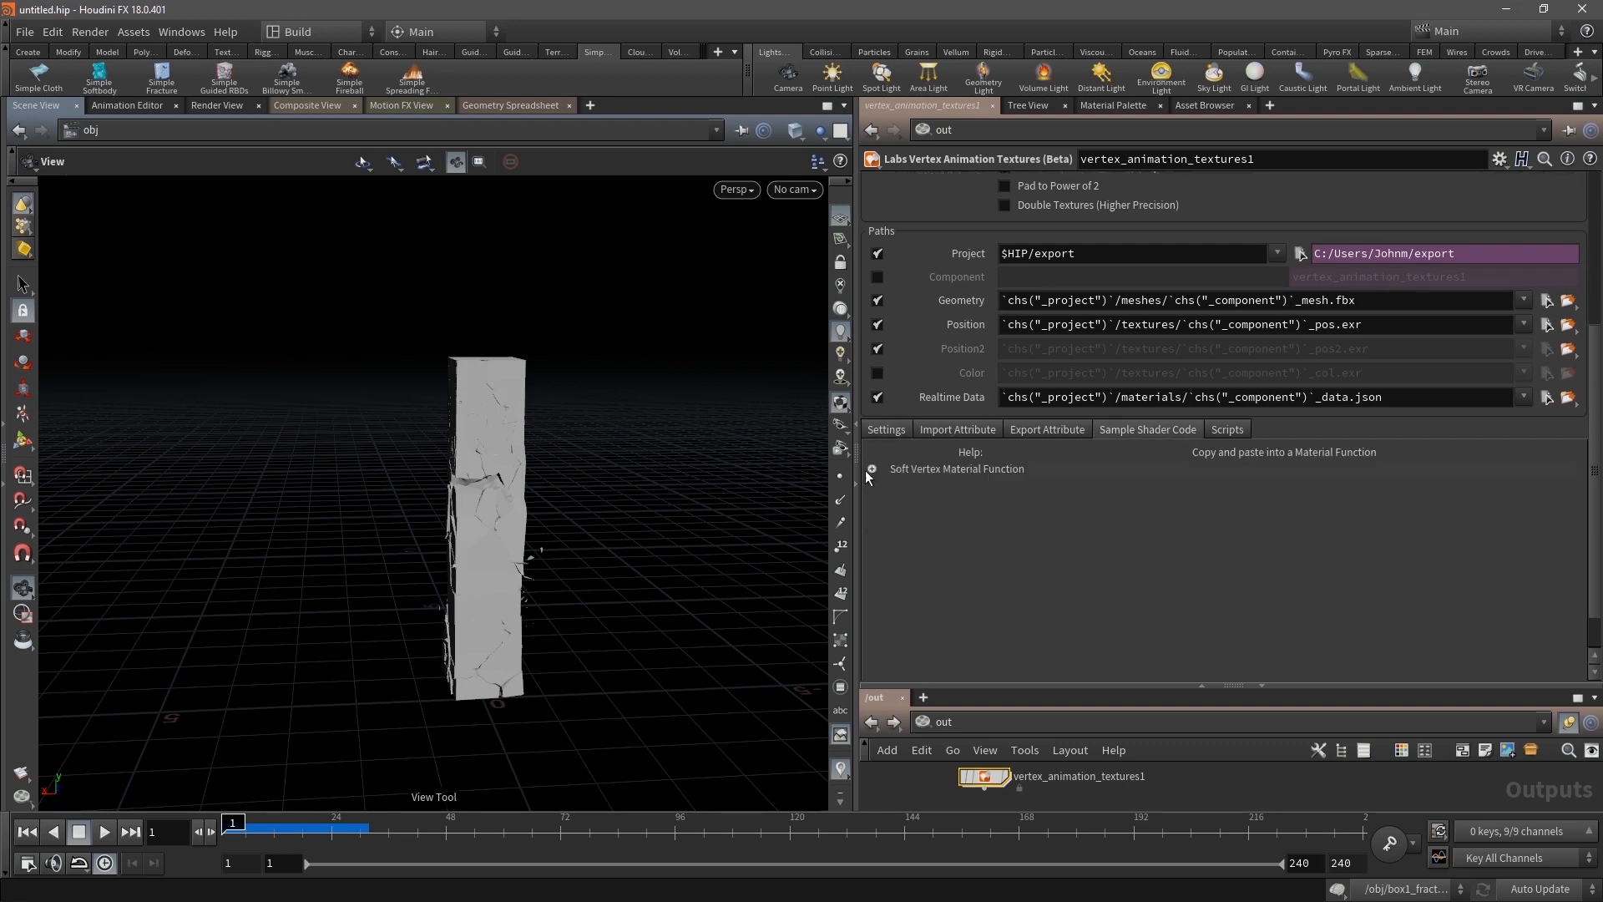
pyautogui.click(872, 469)
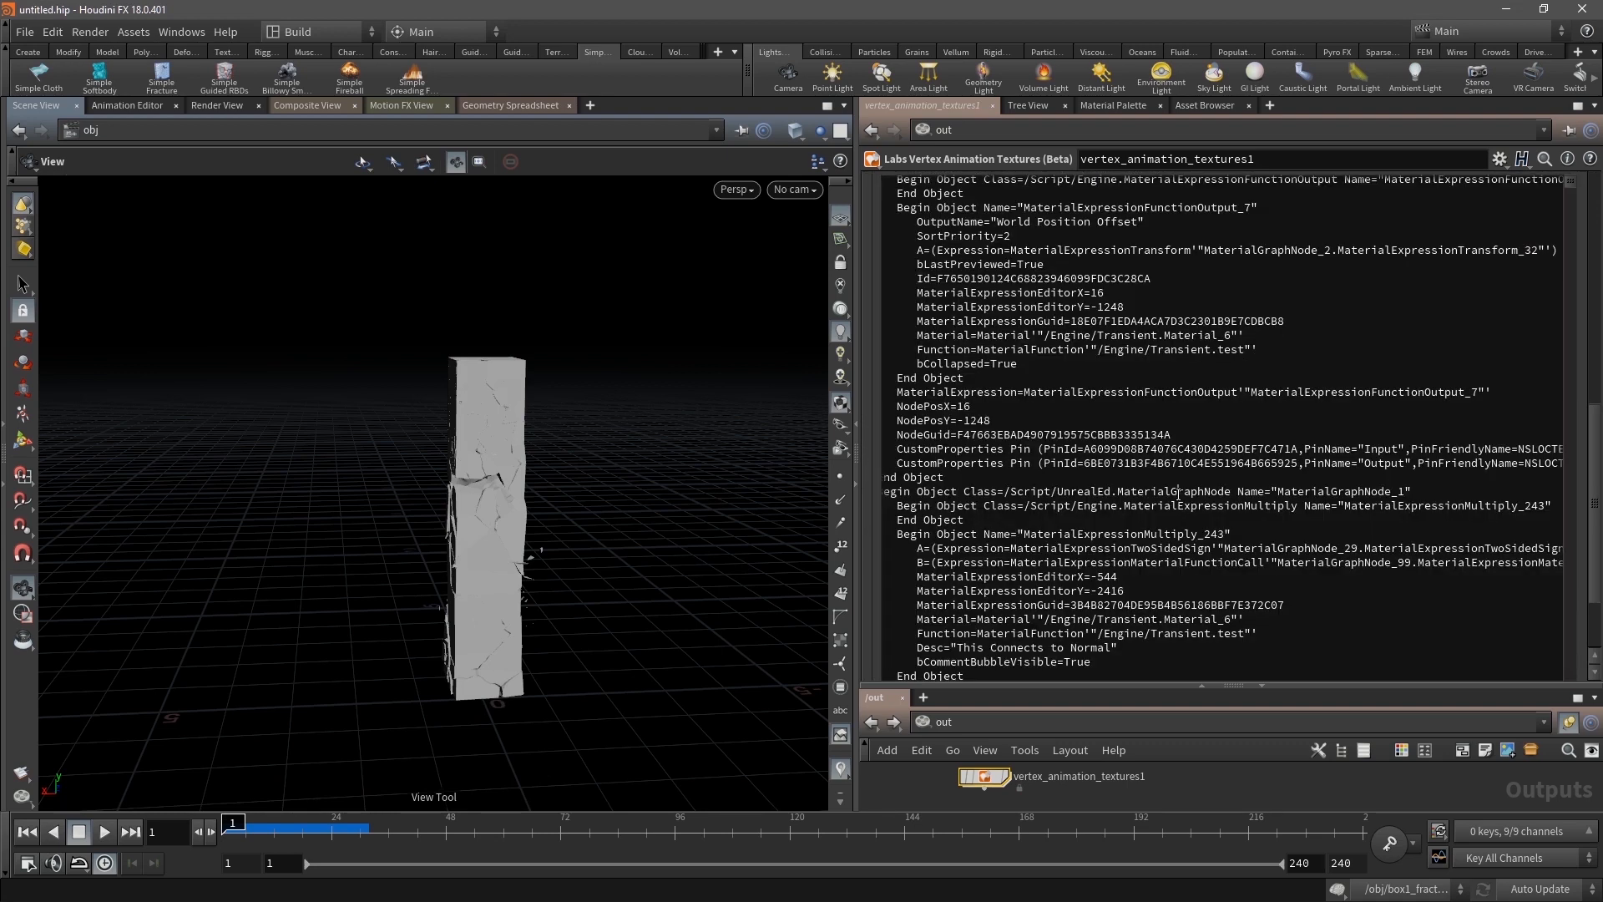
# Examine the full Soft Vertex Material Function code that is meant for pasting into an Unreal material function
pyautogui.hotkey('ctrl', 'a')
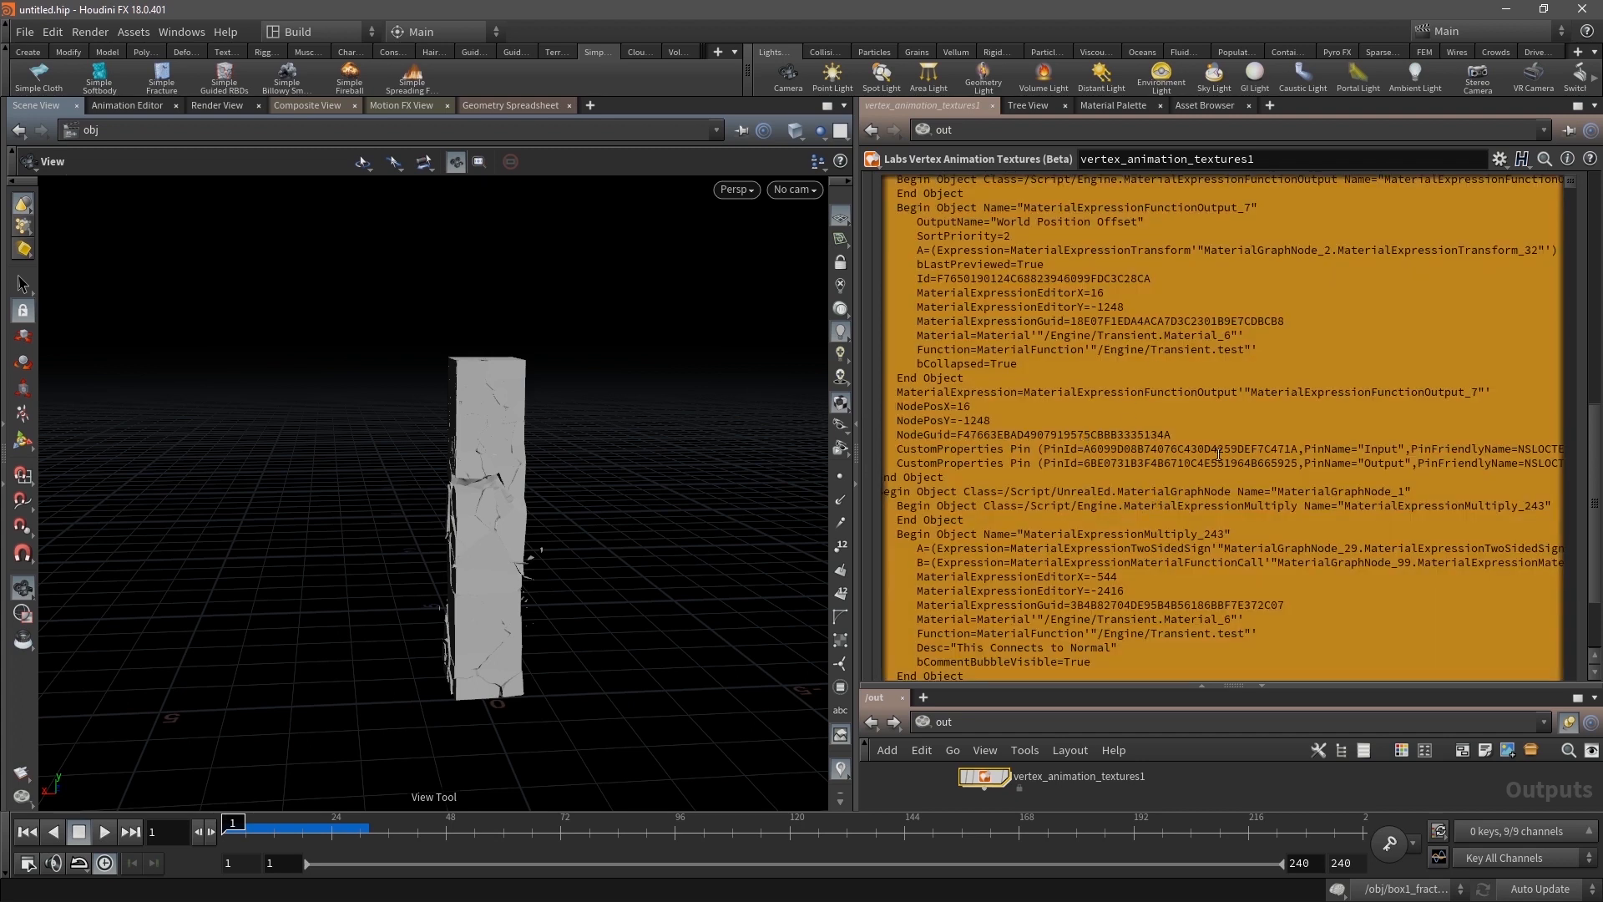
pyautogui.click(1172, 462)
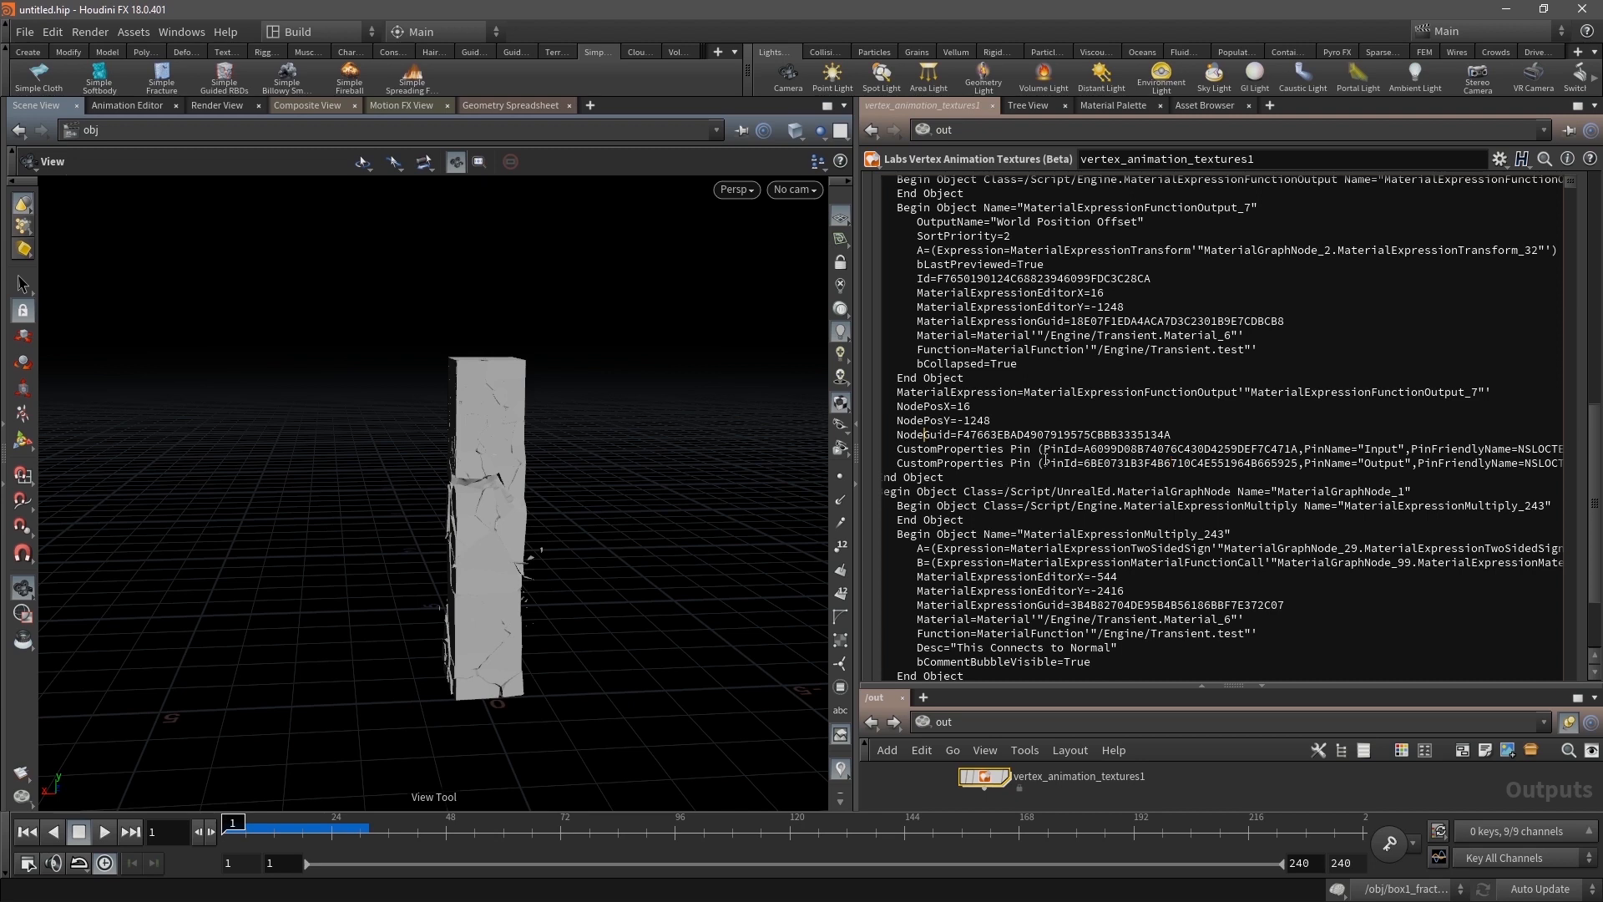
pyautogui.scroll(-15, 1002, 392)
pyautogui.scroll(-15, 1060, 354)
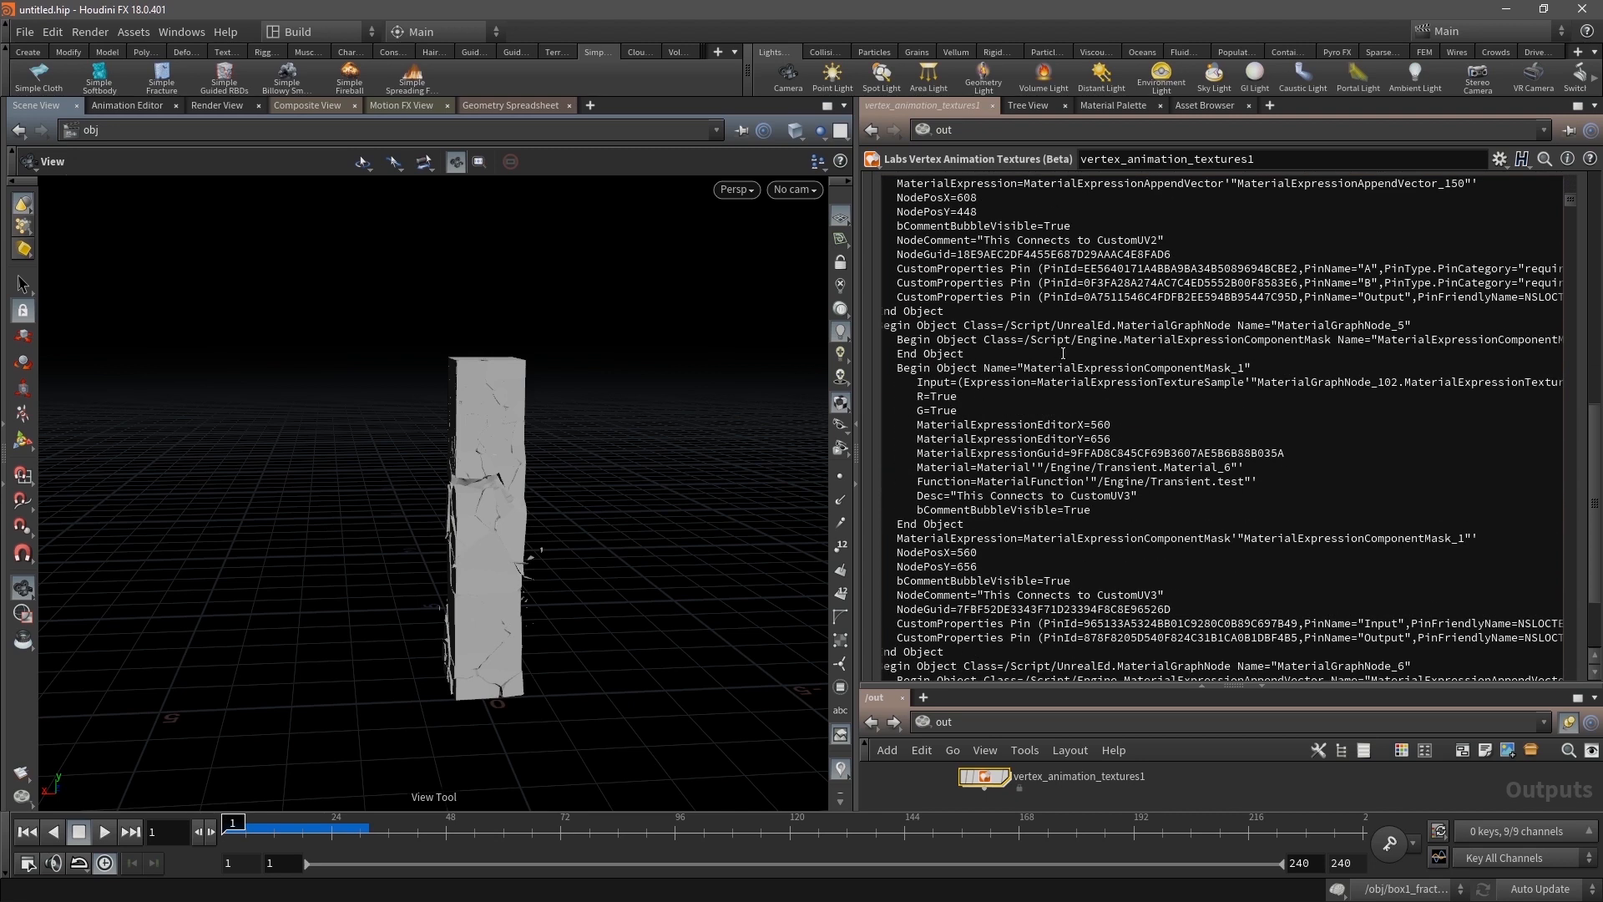
pyautogui.scroll(-15, 1062, 354)
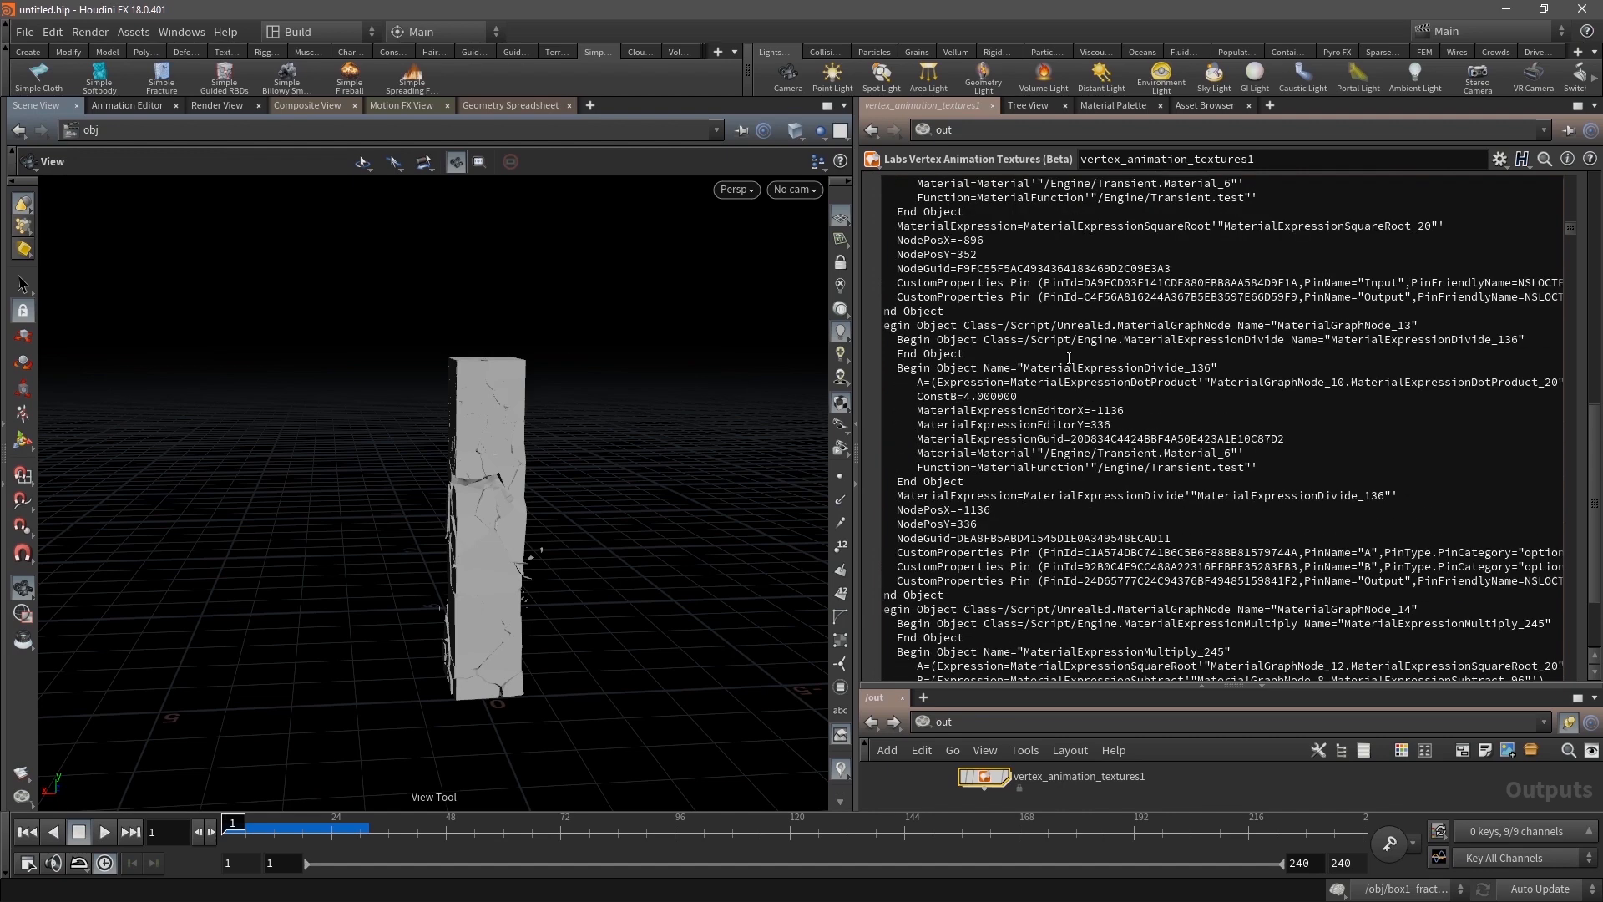
pyautogui.scroll(-10, 1051, 380)
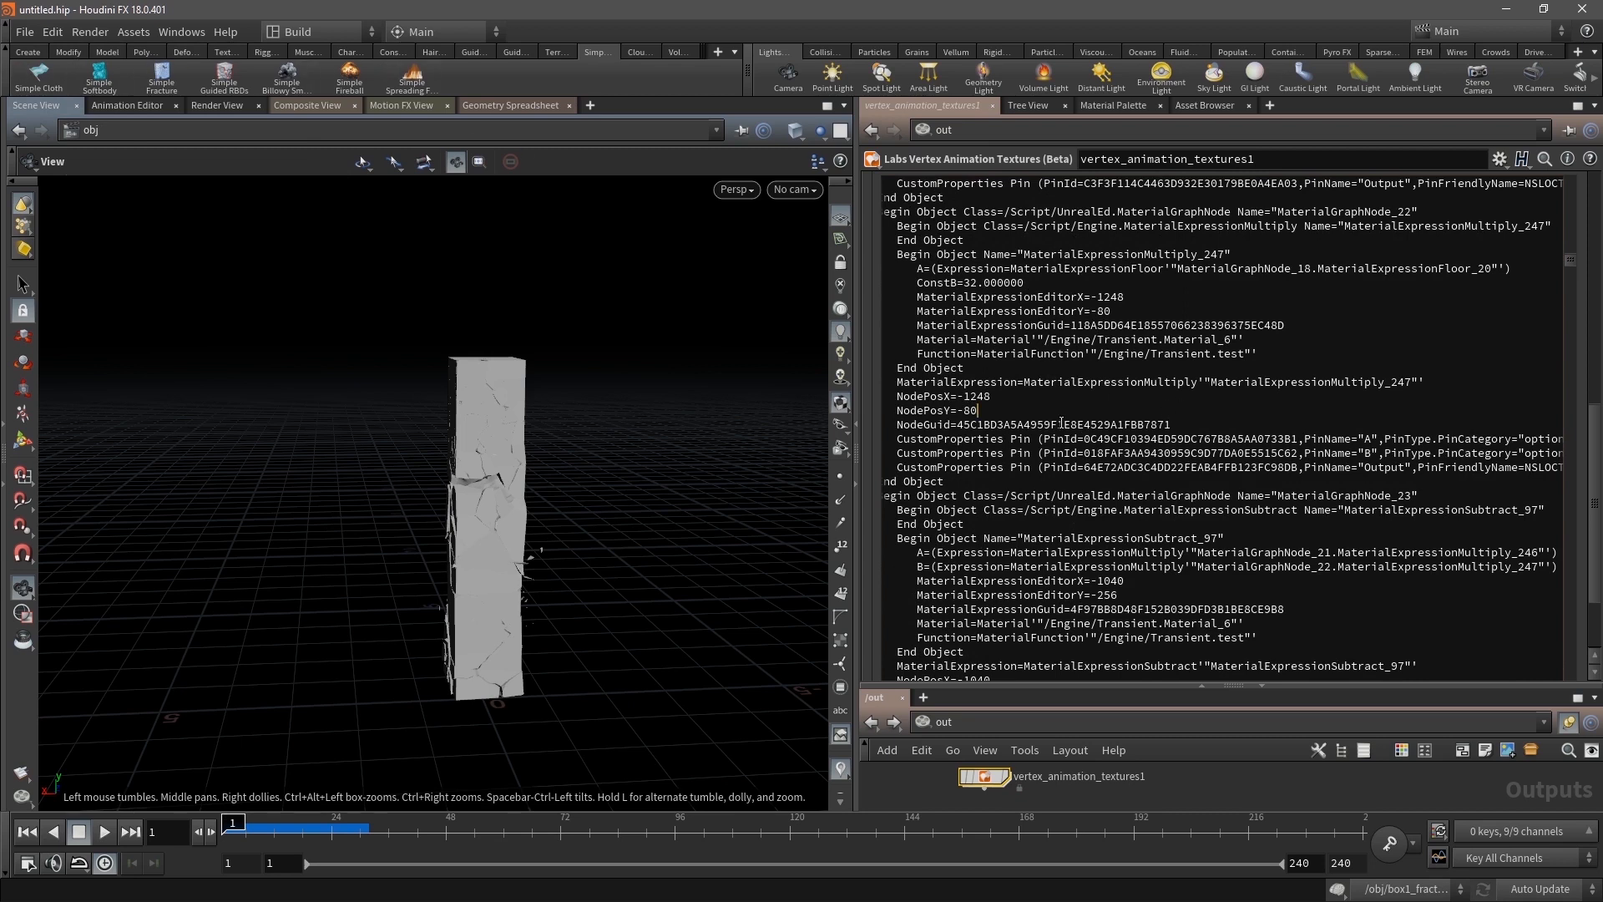
pyautogui.scroll(10, 1060, 424)
pyautogui.scroll(5, 1057, 430)
pyautogui.scroll(-15, 1066, 381)
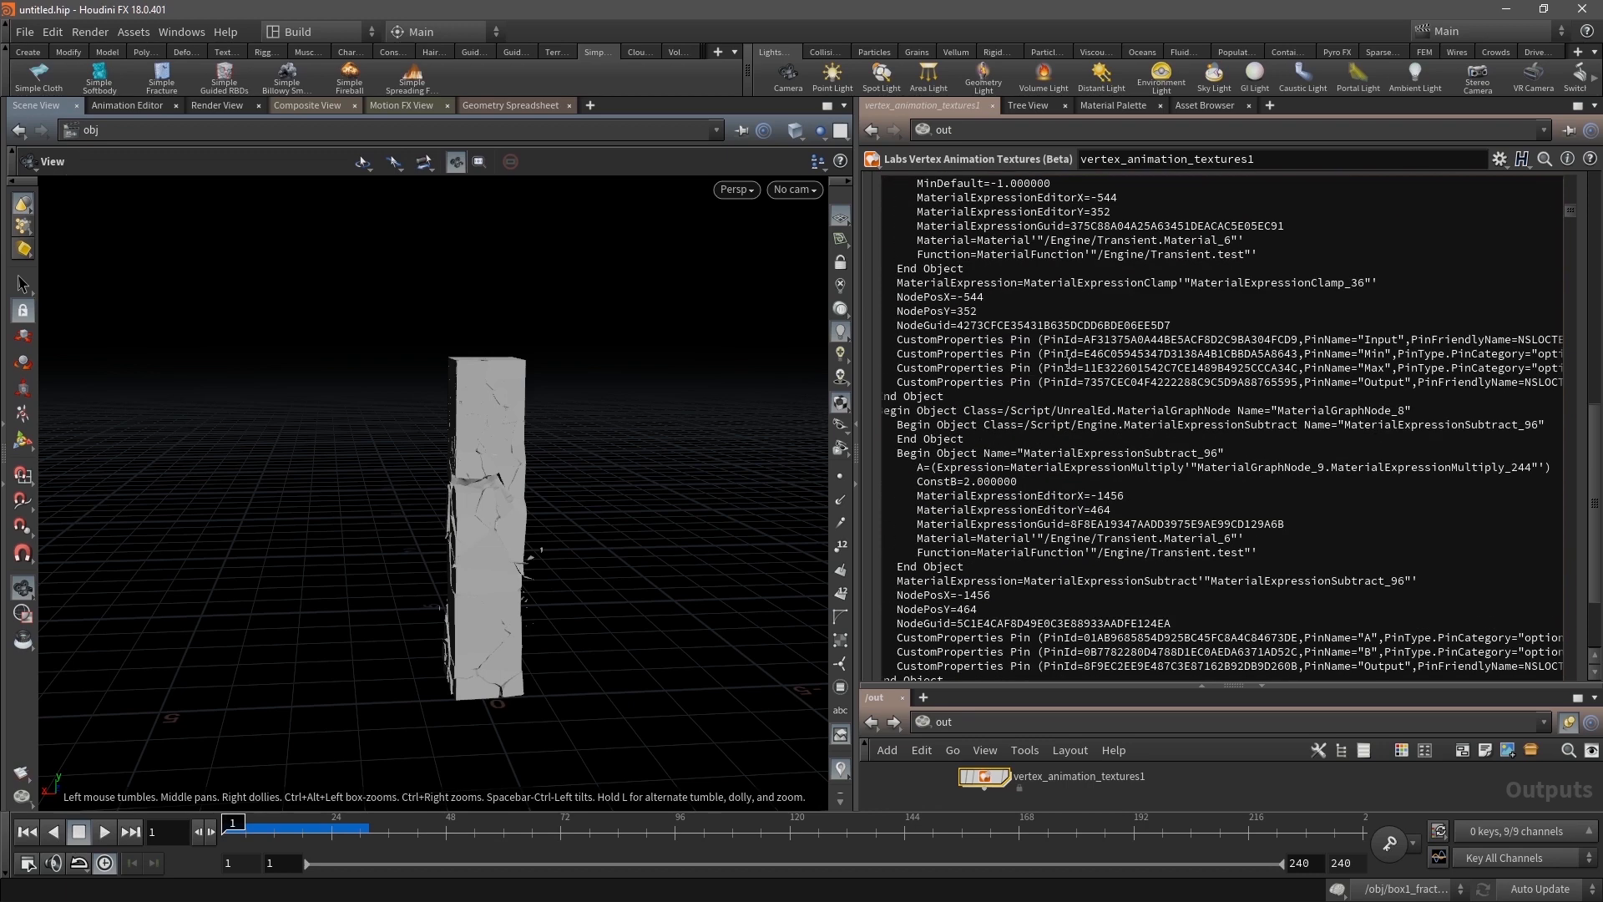
pyautogui.scroll(10, 1066, 351)
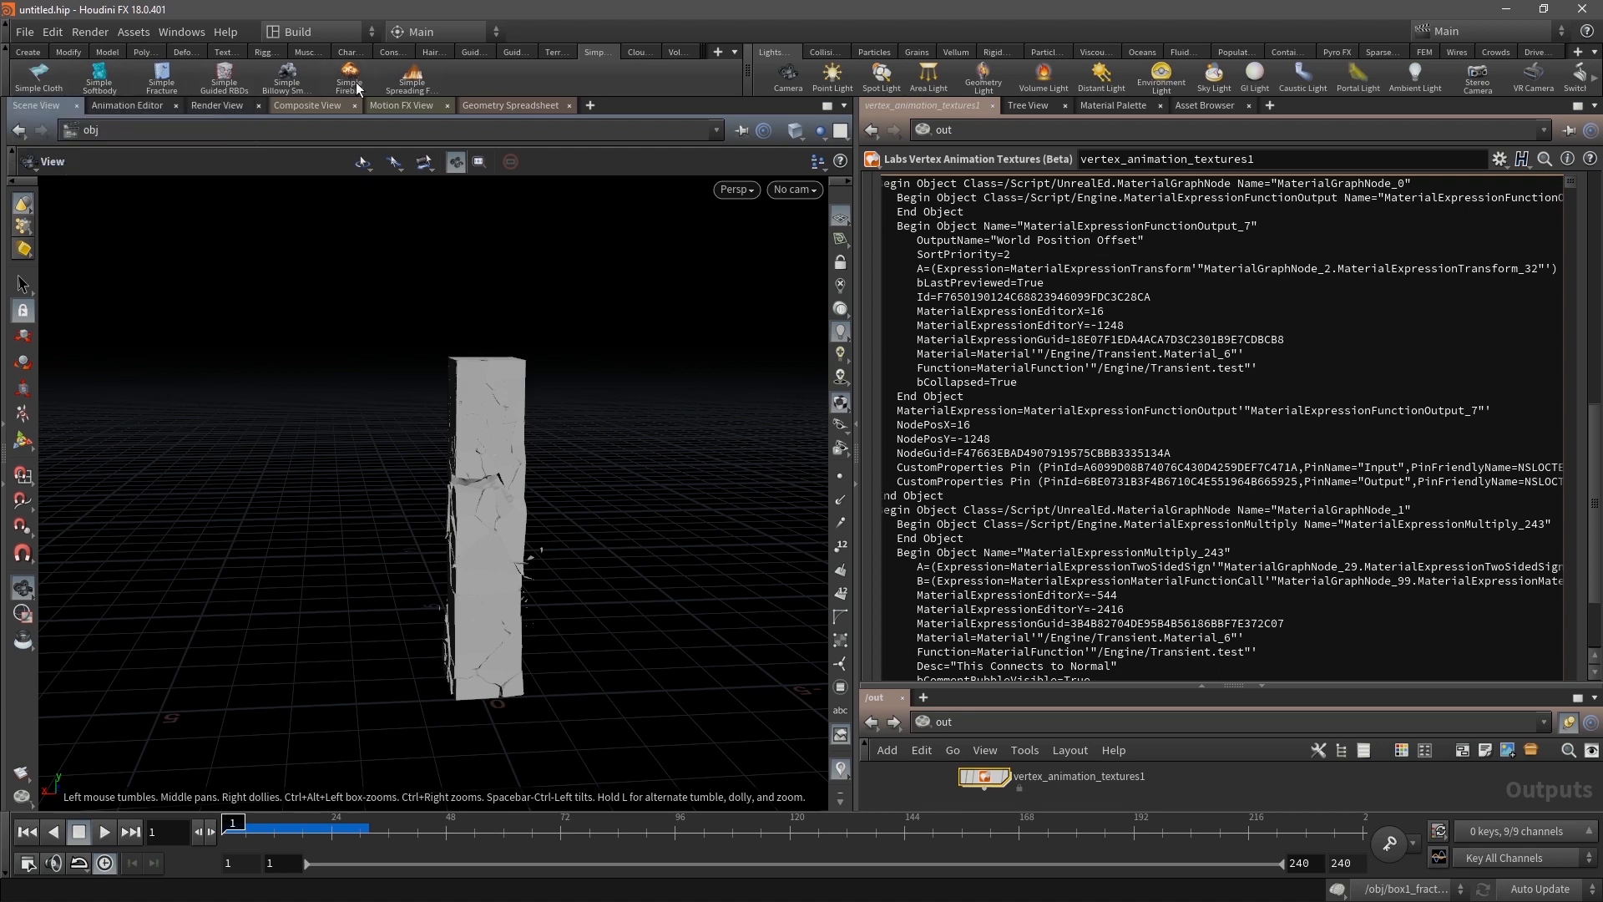
pyautogui.click(986, 778)
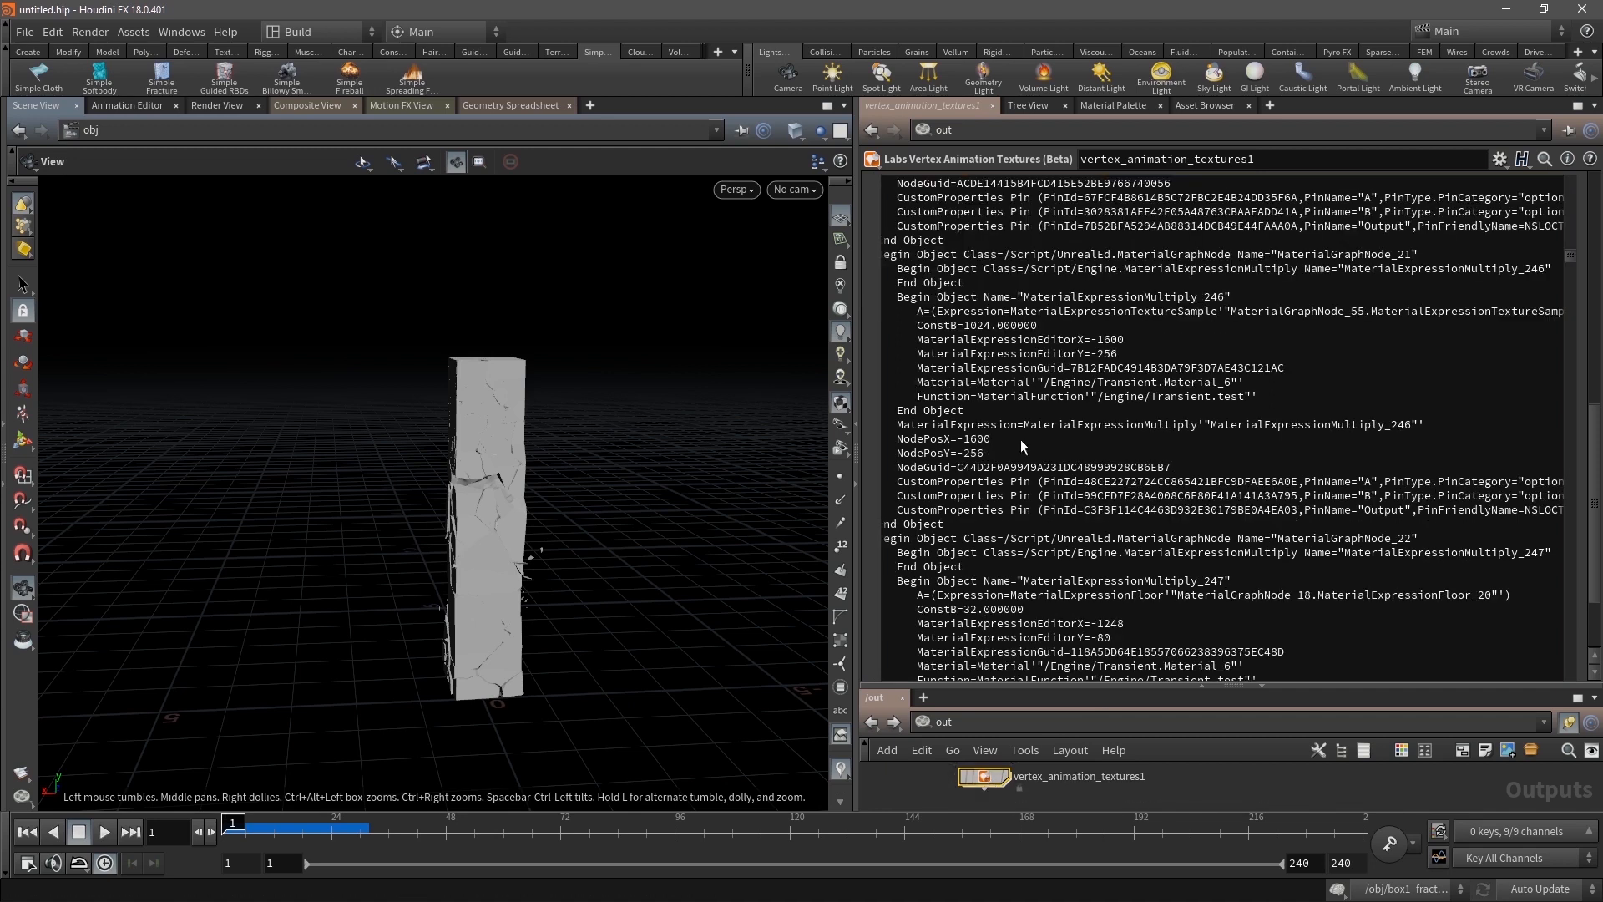